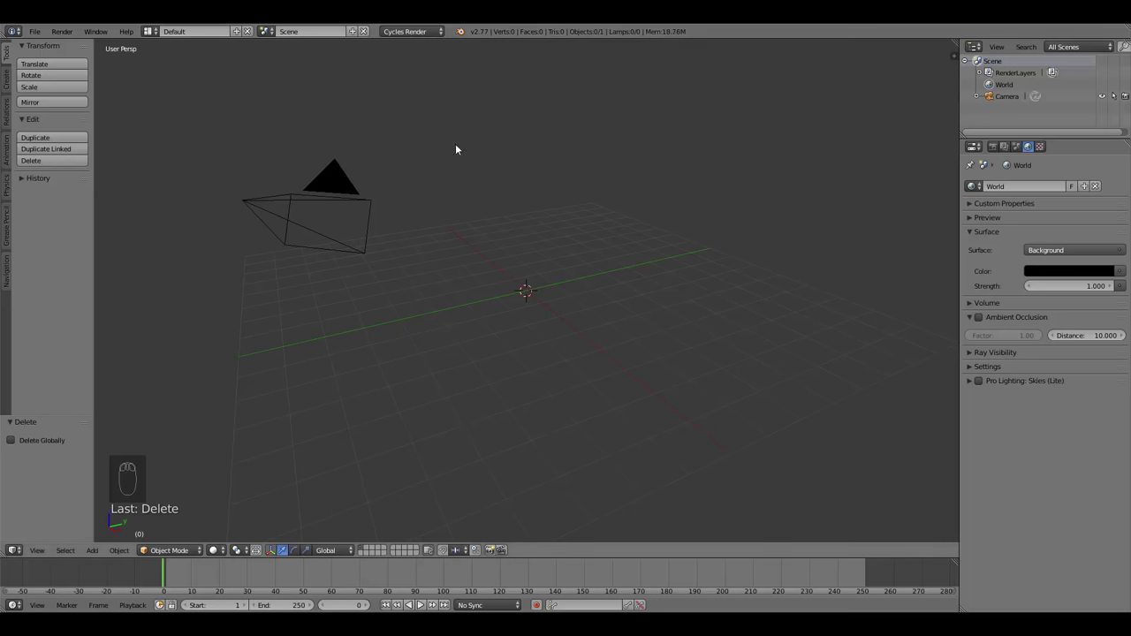
# Add a mesh circle with 32 vertices and radius 1.000 at the world origin in top orthographic view.
pyautogui.scroll(3, 482, 329)
pyautogui.scroll(-3, 484, 332)
pyautogui.press('KP_7')
pyautogui.press('KP_5')
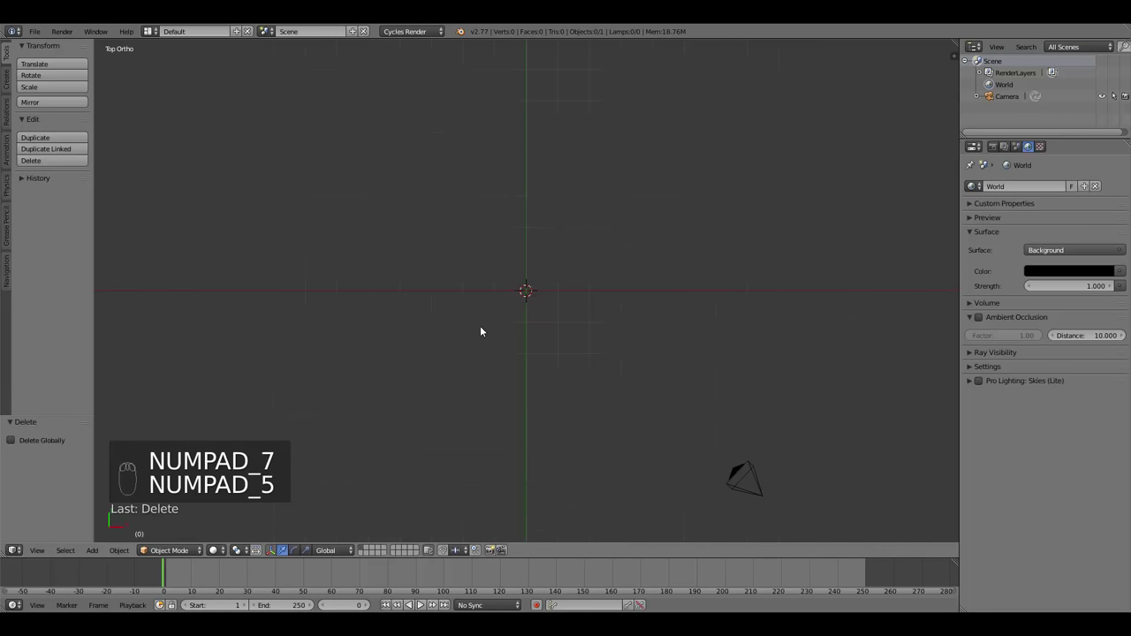
pyautogui.hotkey('shift', 'a')
pyautogui.moveTo(491, 270)
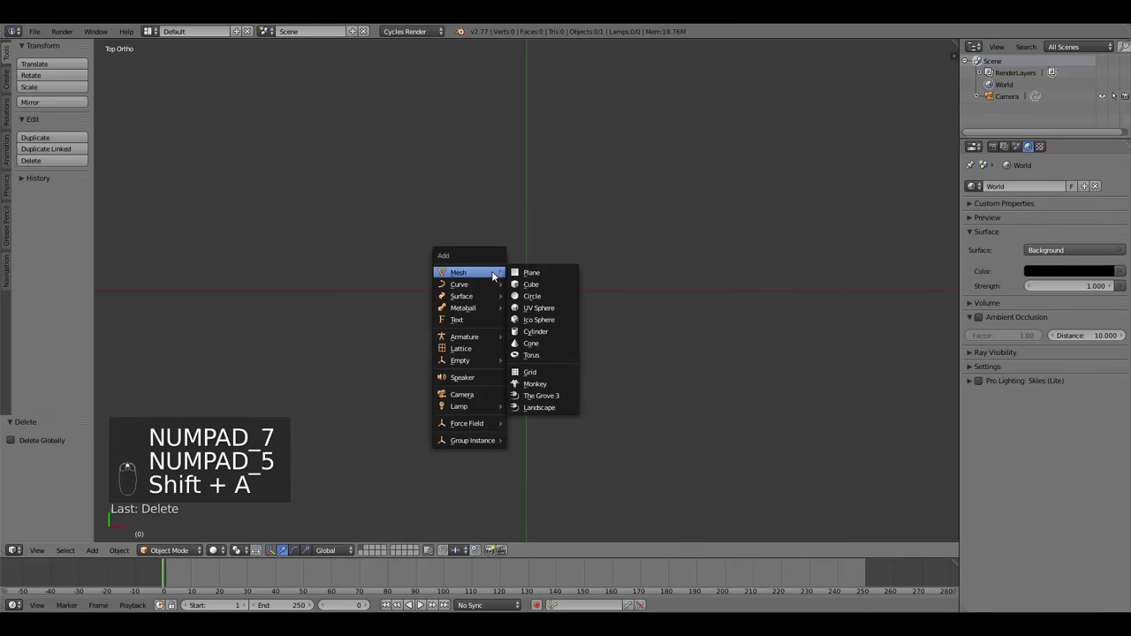
pyautogui.click(537, 296)
pyautogui.moveTo(535, 407); pyautogui.dragTo(489, 327, button='middle')
pyautogui.scroll(5, 488, 327)
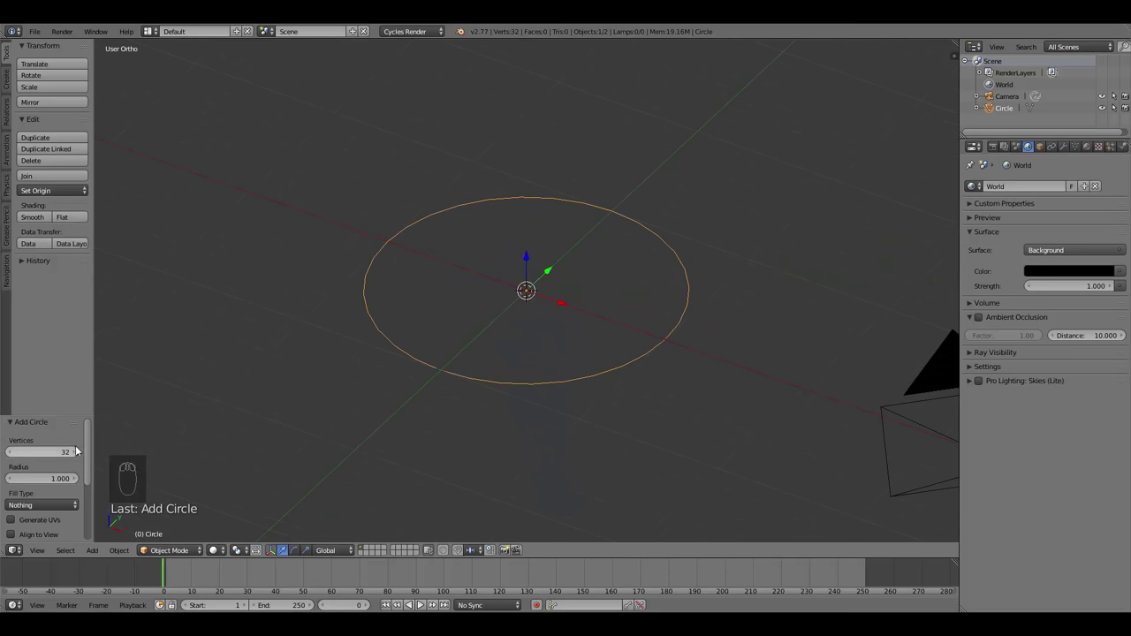
# Enter edit mode on the circle, extrude its outline in place and scale the new ring by 0.5.
pyautogui.moveTo(528, 344); pyautogui.dragTo(508, 379, button='middle')
pyautogui.press('KP_7')
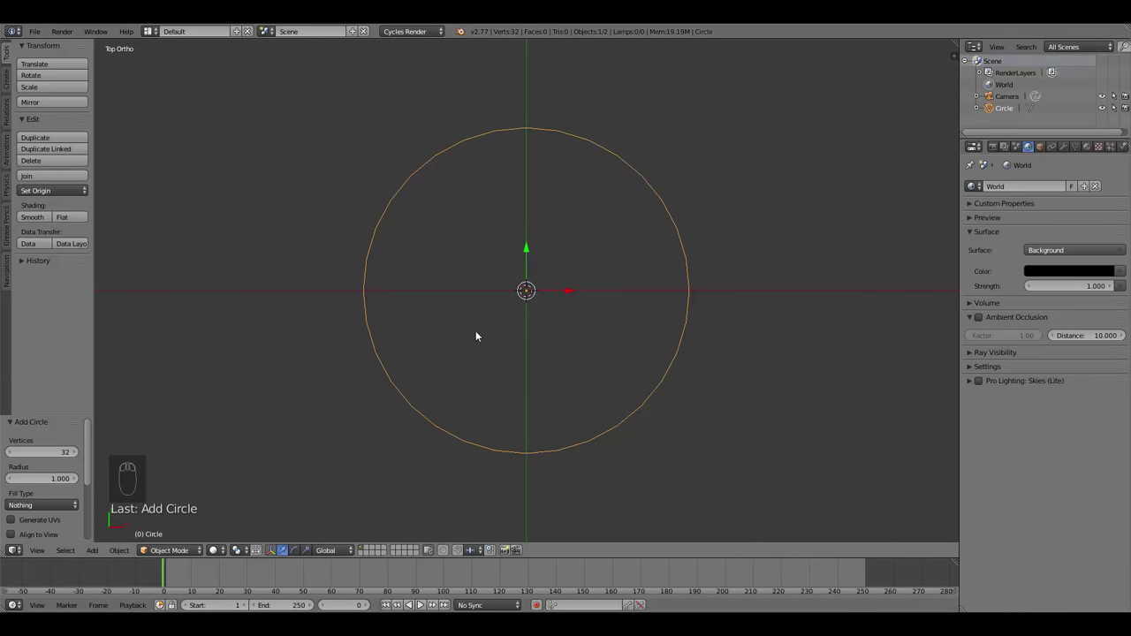
pyautogui.press('Tab')
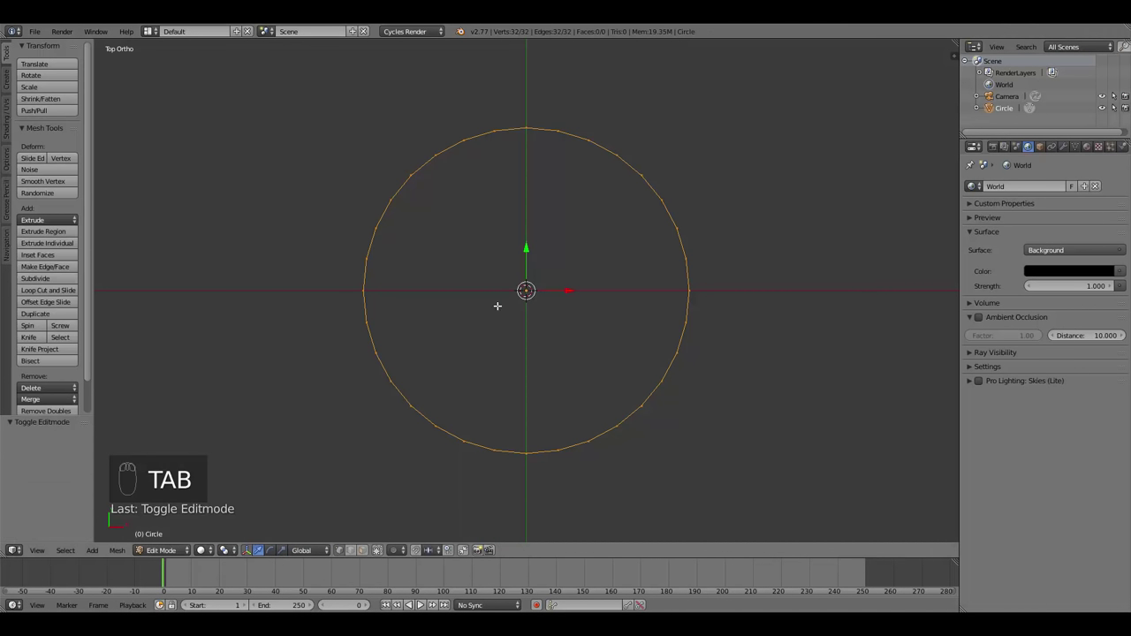
pyautogui.press('e')
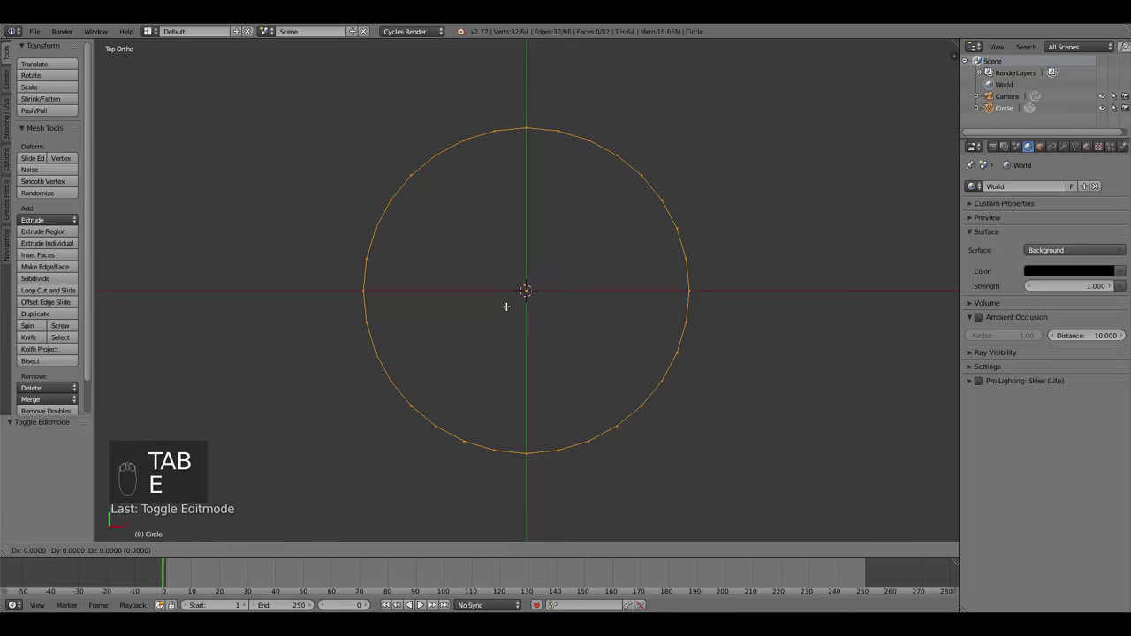
pyautogui.rightClick(507, 307)
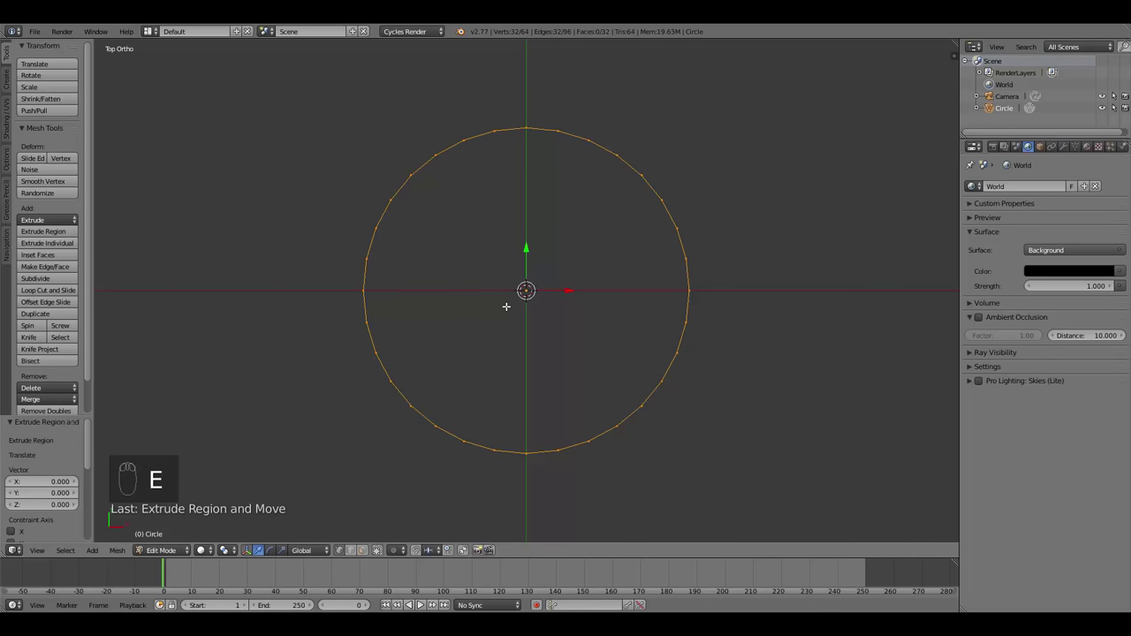
pyautogui.write('s')
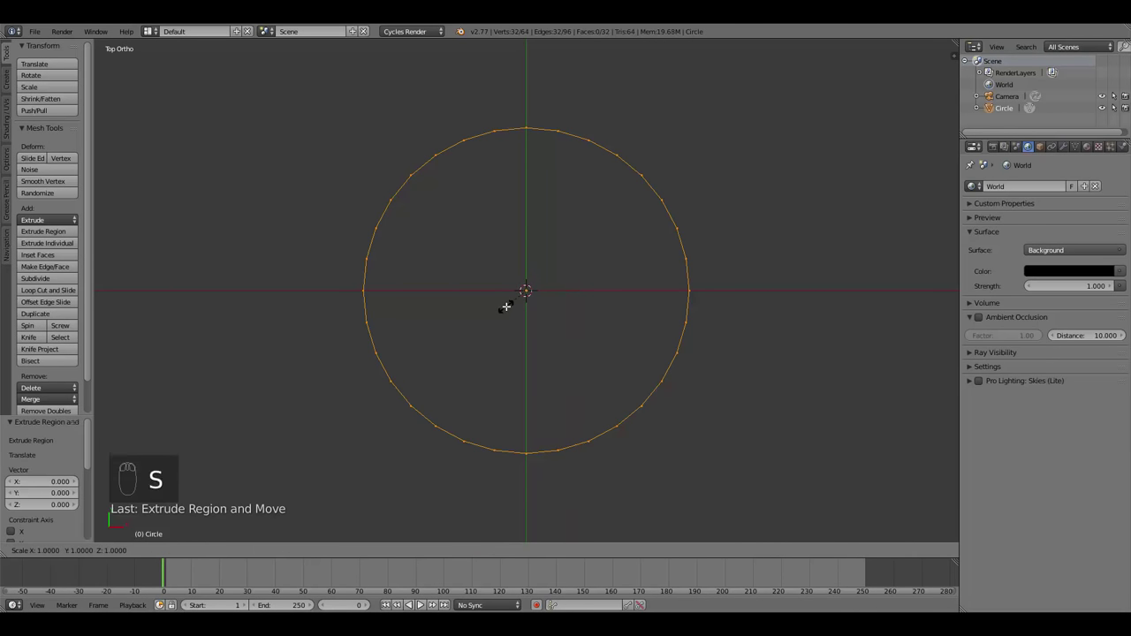
pyautogui.write('.5')
pyautogui.press('Return')
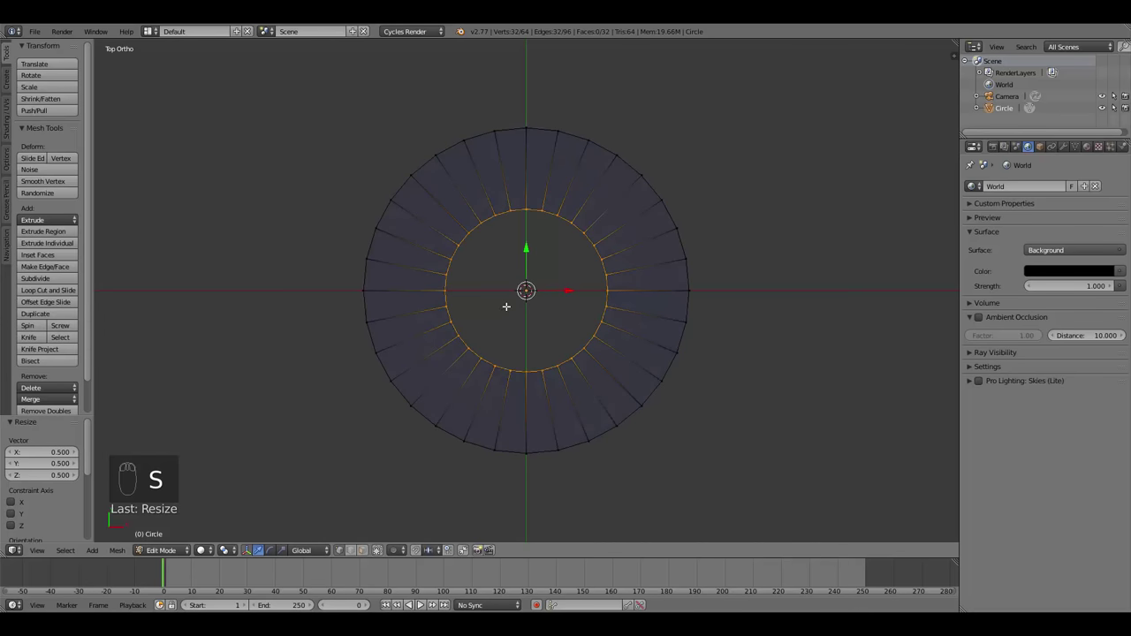
# Extrude three further concentric rings inward, scaling each one by 0.5 of the previous ring.
pyautogui.press('e')
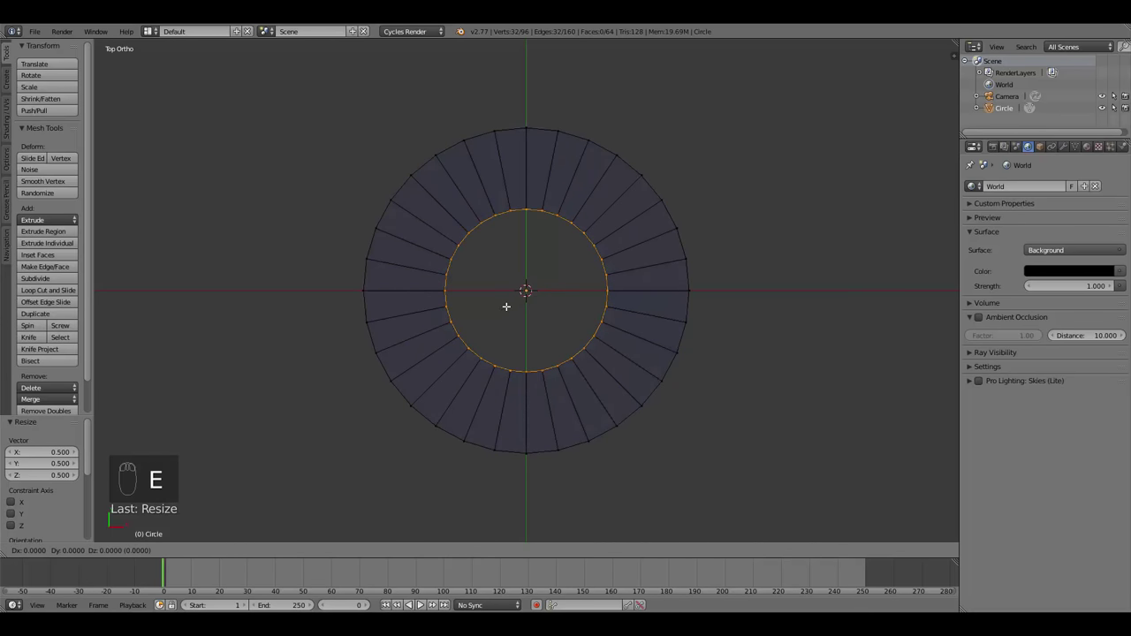
pyautogui.rightClick(505, 306)
pyautogui.write('s.5')
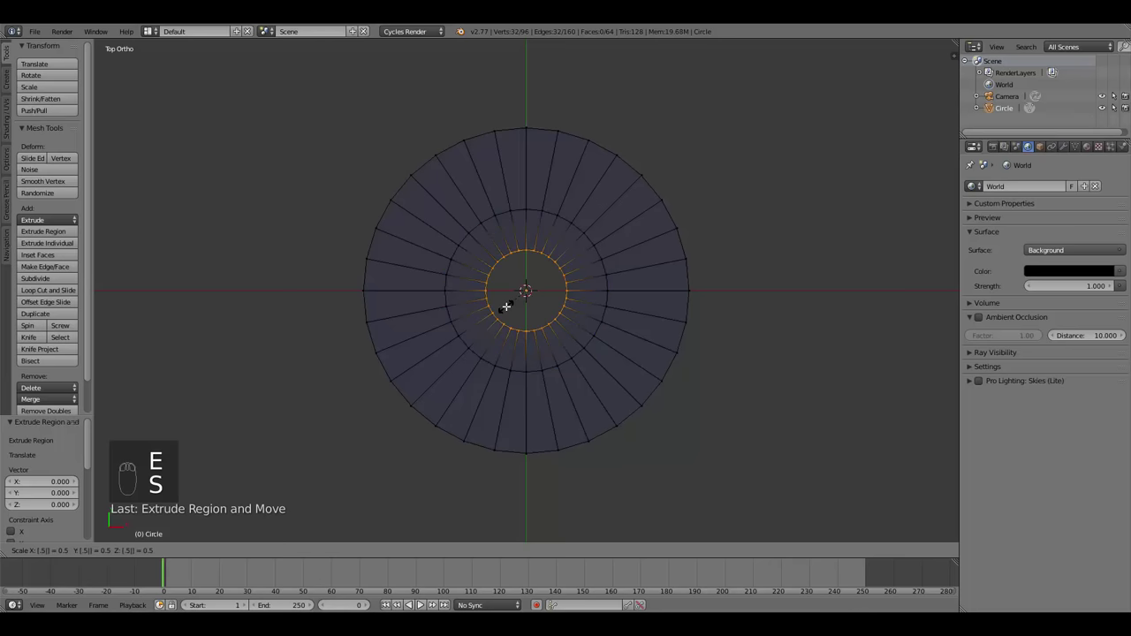
pyautogui.press('Return')
pyautogui.press('e')
pyautogui.rightClick(505, 307)
pyautogui.write('s.5')
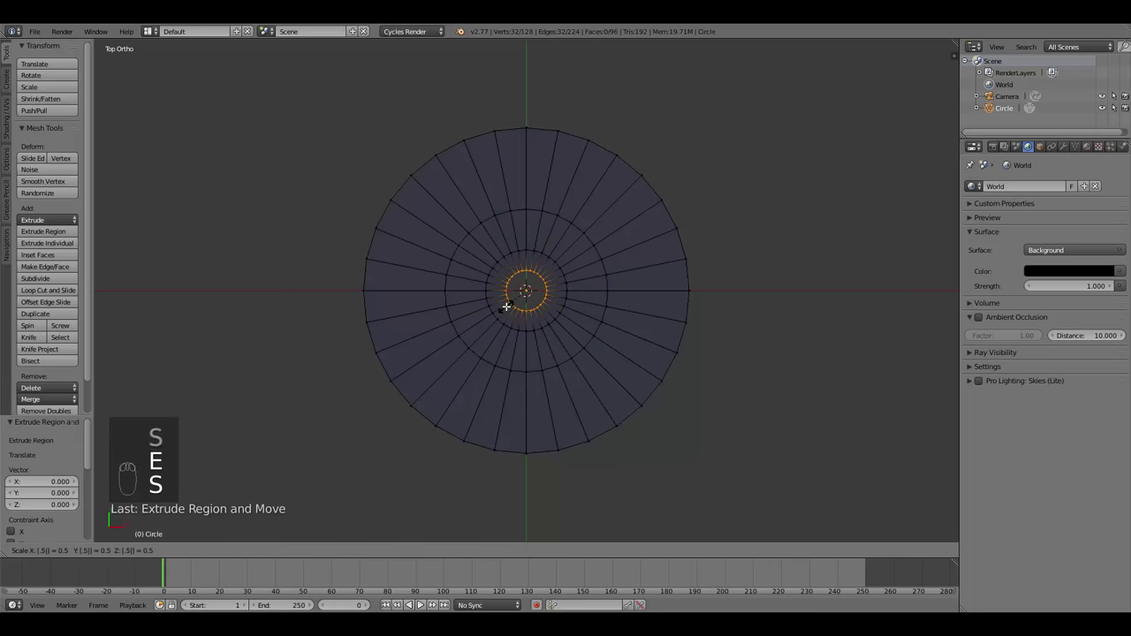
pyautogui.press('Return')
pyautogui.press('e')
pyautogui.rightClick(505, 306)
pyautogui.write('s.5')
pyautogui.press('Return')
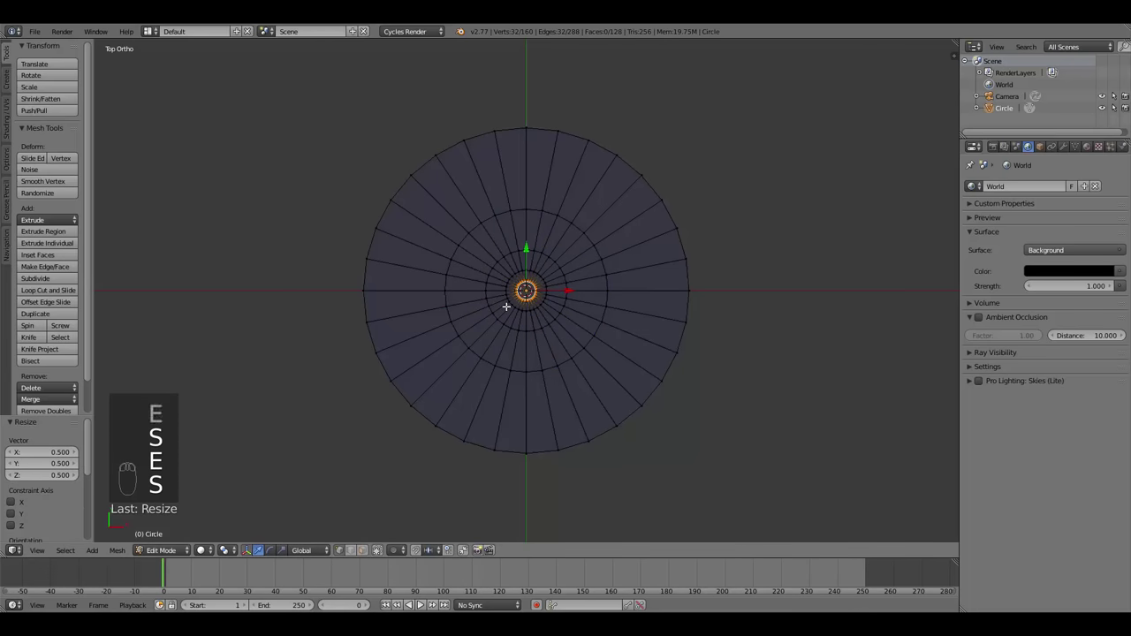
# Continue toward the disc's center with another three extruded rings, each scaled by 0.5.
pyautogui.press('e')
pyautogui.rightClick(505, 307)
pyautogui.write('s.5')
pyautogui.press('Return')
pyautogui.press('e')
pyautogui.rightClick(505, 307)
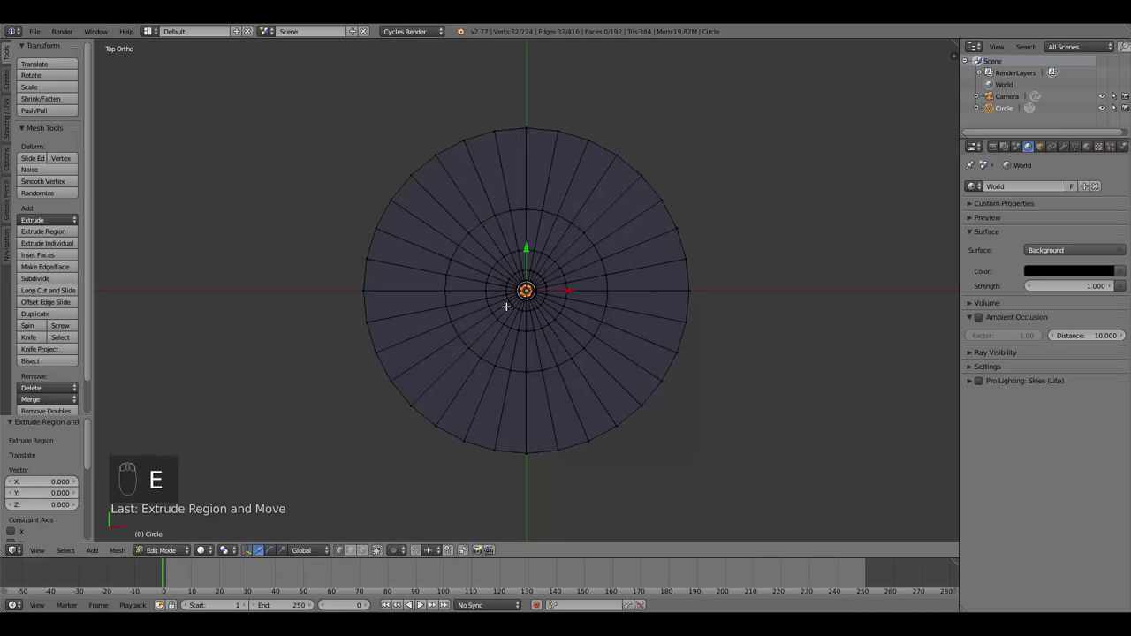
pyautogui.write('s.5')
pyautogui.press('Return')
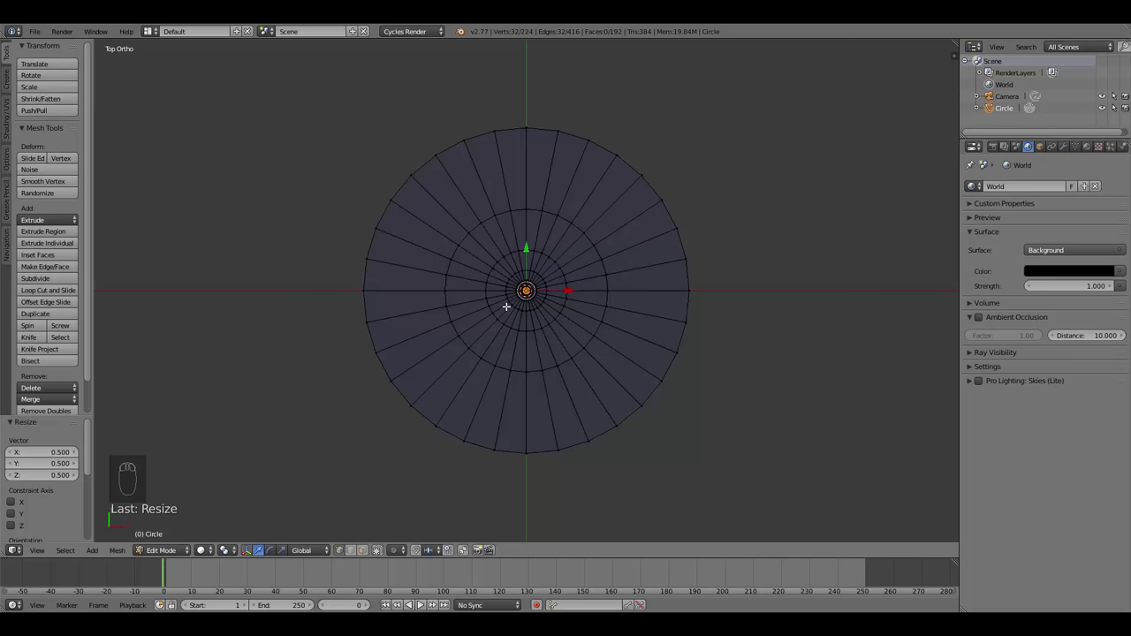
pyautogui.write('es.5')
pyautogui.press('Return')
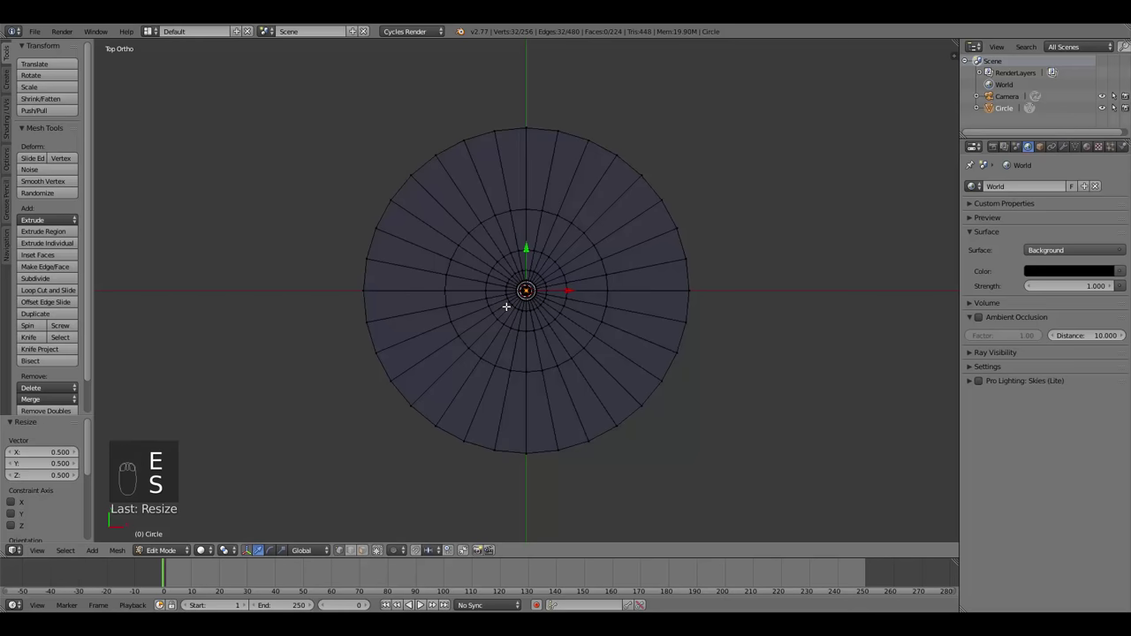
# Extrude the innermost ring twice more, scaling each new ring by 0.5.
pyautogui.press('e')
pyautogui.press('Return')
pyautogui.write('s.5')
pyautogui.press('Return')
pyautogui.press('e')
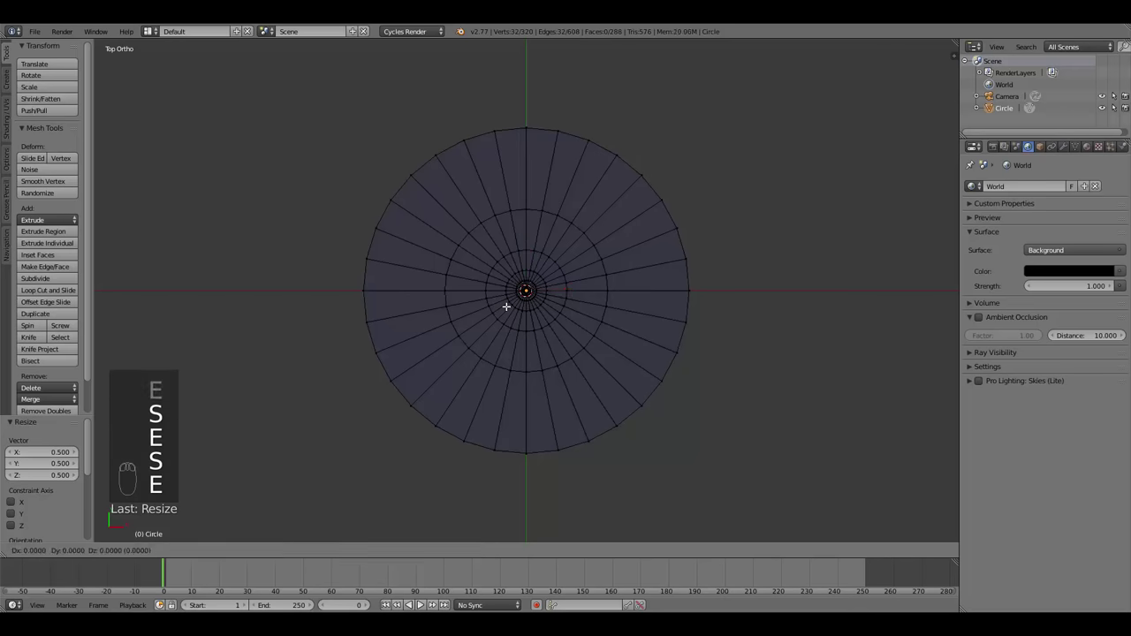
pyautogui.press('Return')
pyautogui.write('s.5')
pyautogui.press('Return')
# Extrude the innermost ring one last time in place and merge its vertices at center to close the disc.
pyautogui.press('e')
pyautogui.press('Return')
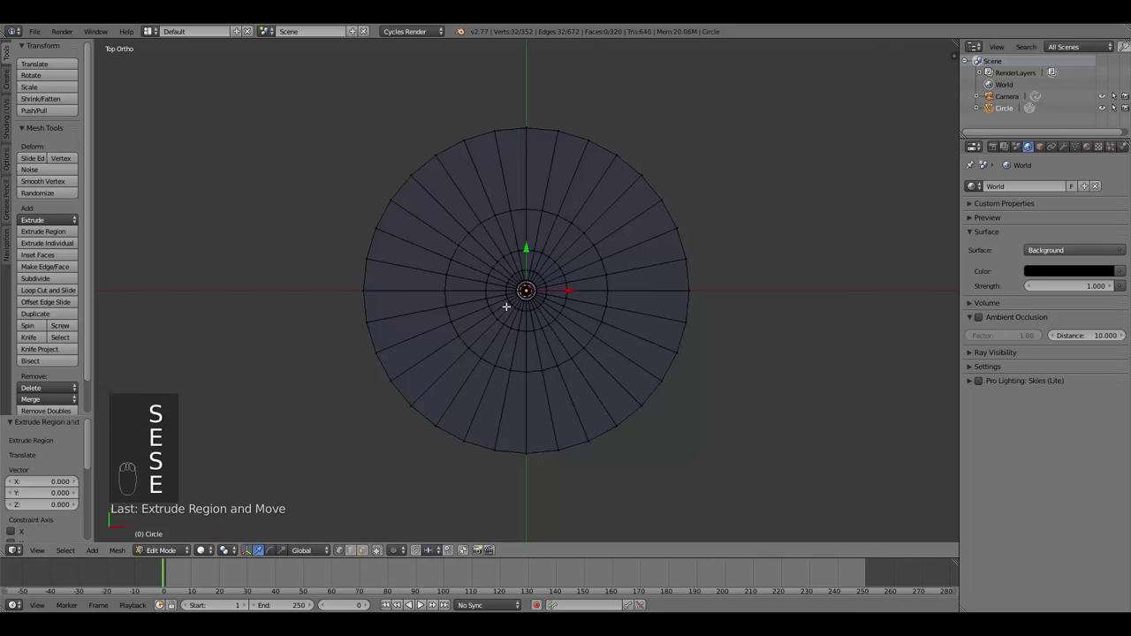
pyautogui.hotkey('alt', 'm')
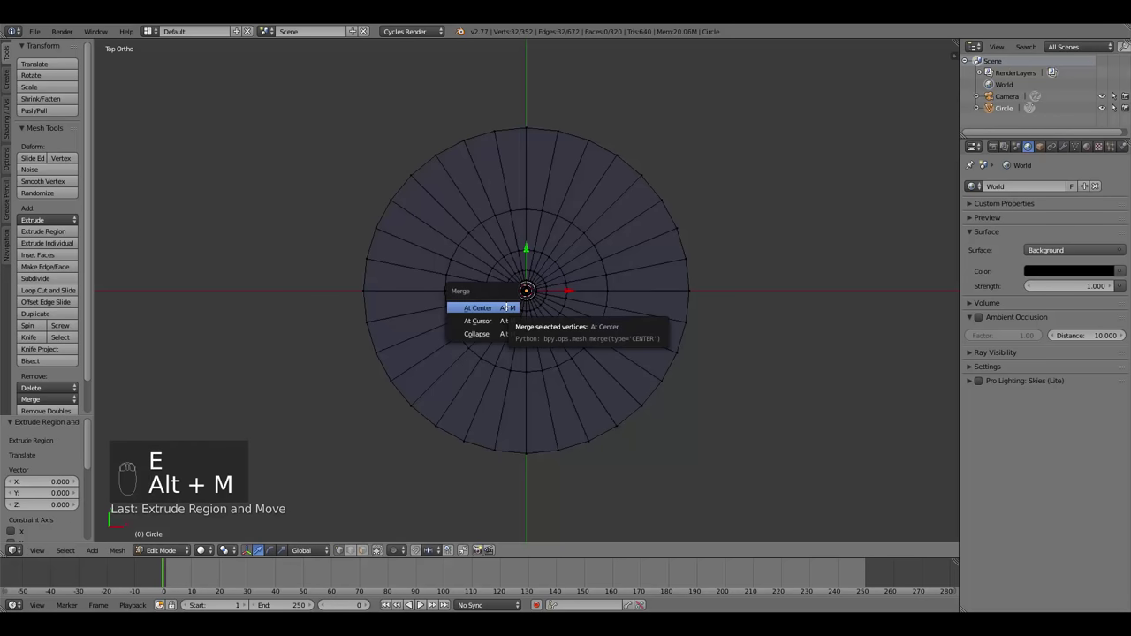
pyautogui.click(506, 307)
pyautogui.scroll(5, 506, 306)
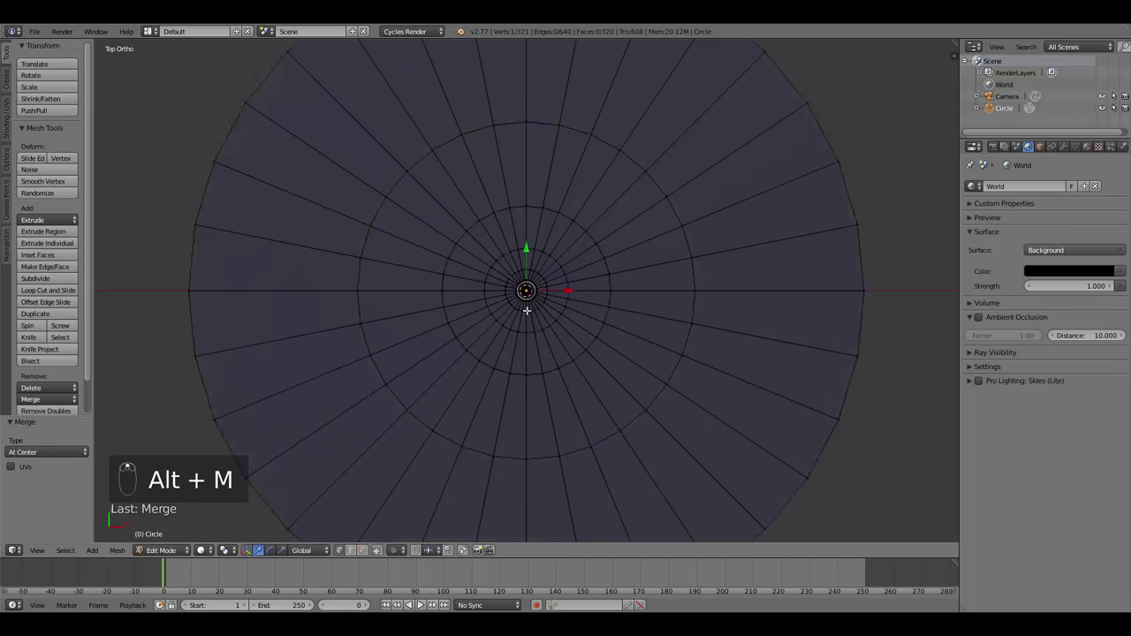
pyautogui.scroll(-5, 520, 327)
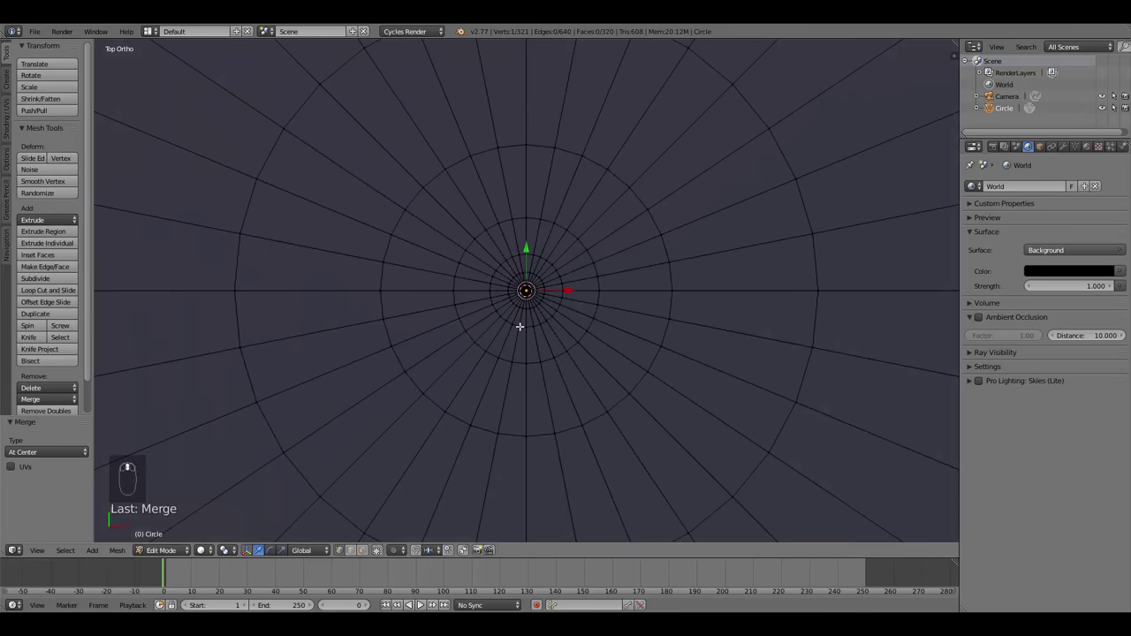
# Select the whole disc mesh, remove doubles and return to object mode.
pyautogui.press('a')
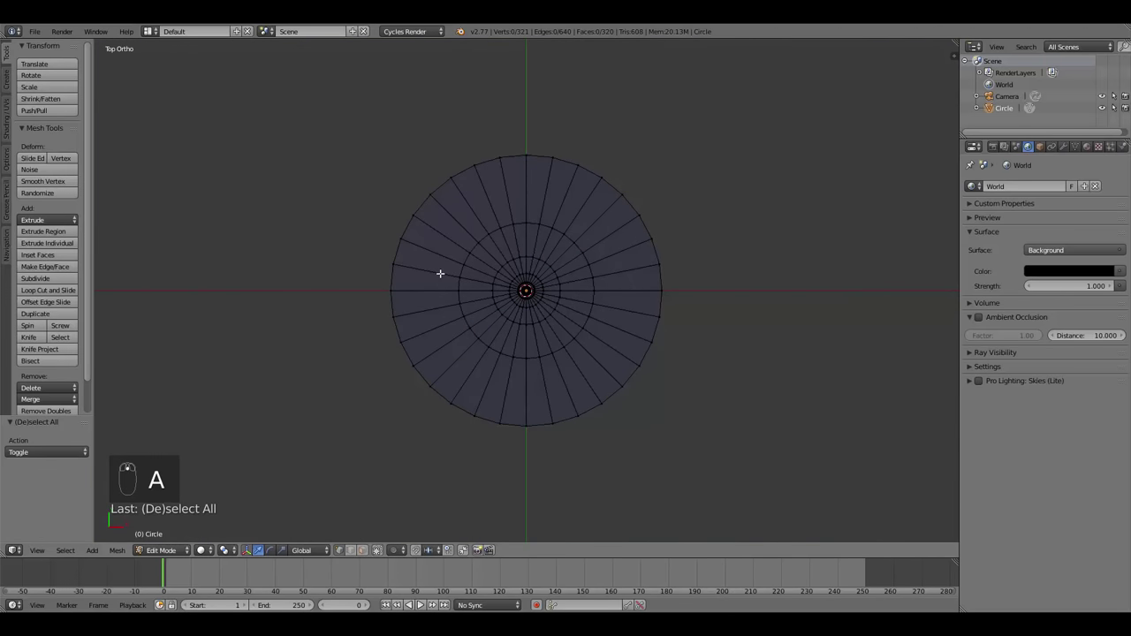
pyautogui.press('a')
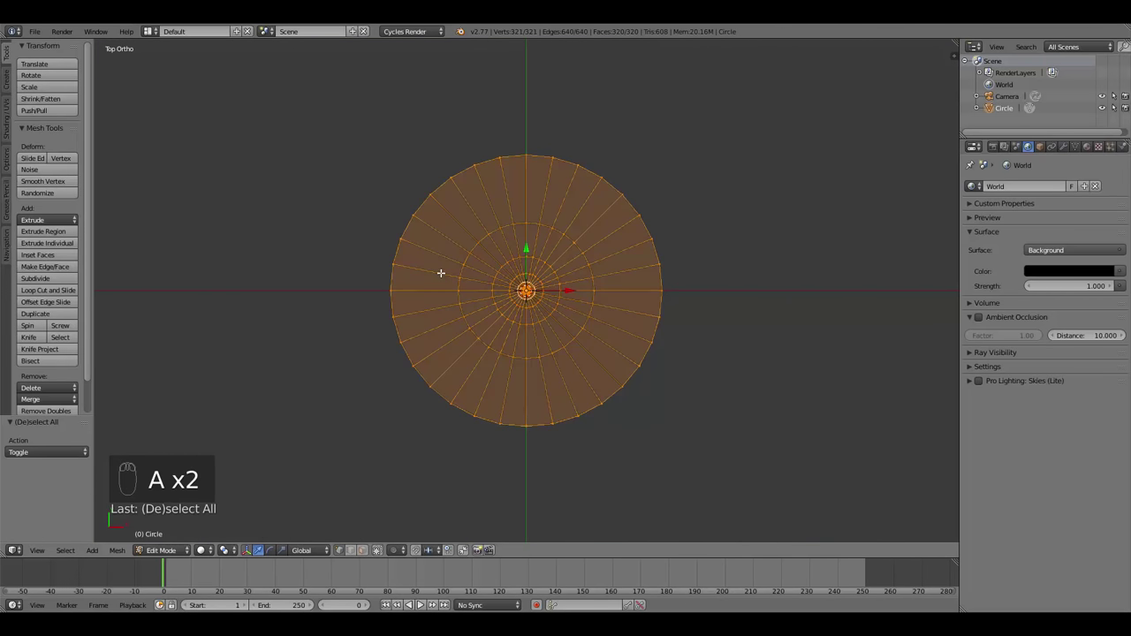
pyautogui.press('w')
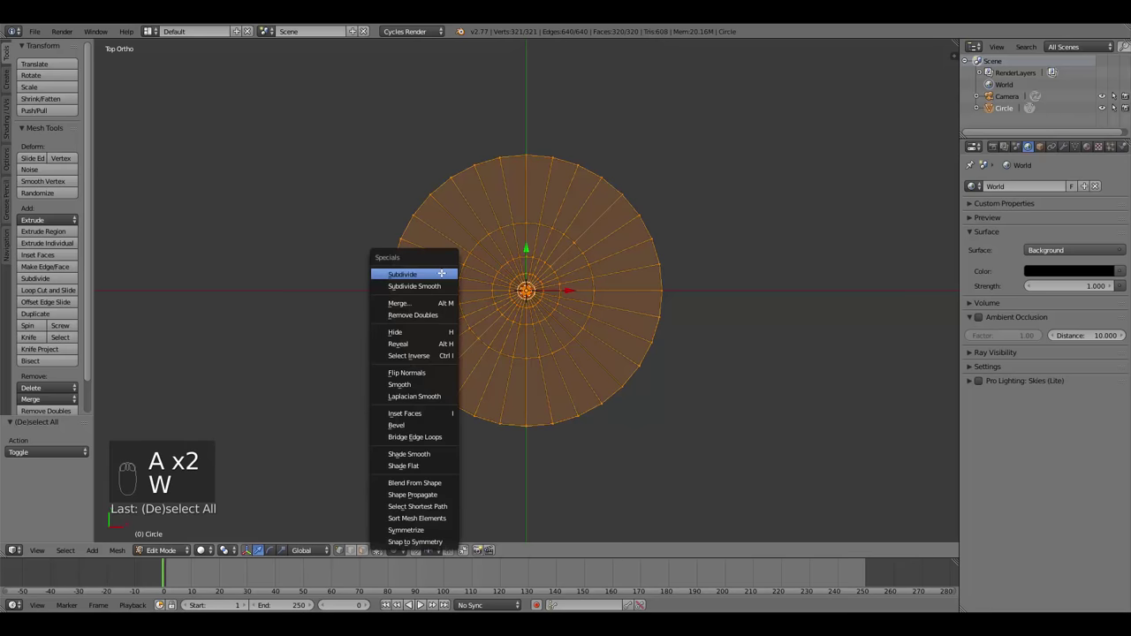
pyautogui.click(416, 316)
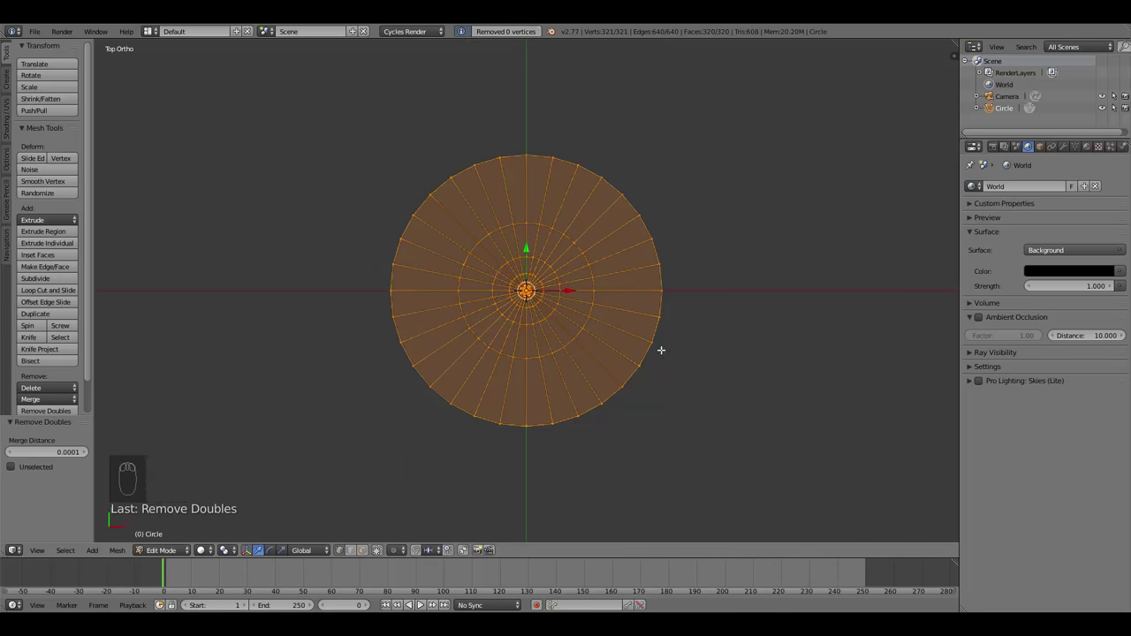
pyautogui.scroll(4, 483, 395)
pyautogui.scroll(1, 483, 395)
pyautogui.scroll(-2, 518, 383)
pyautogui.press('Tab')
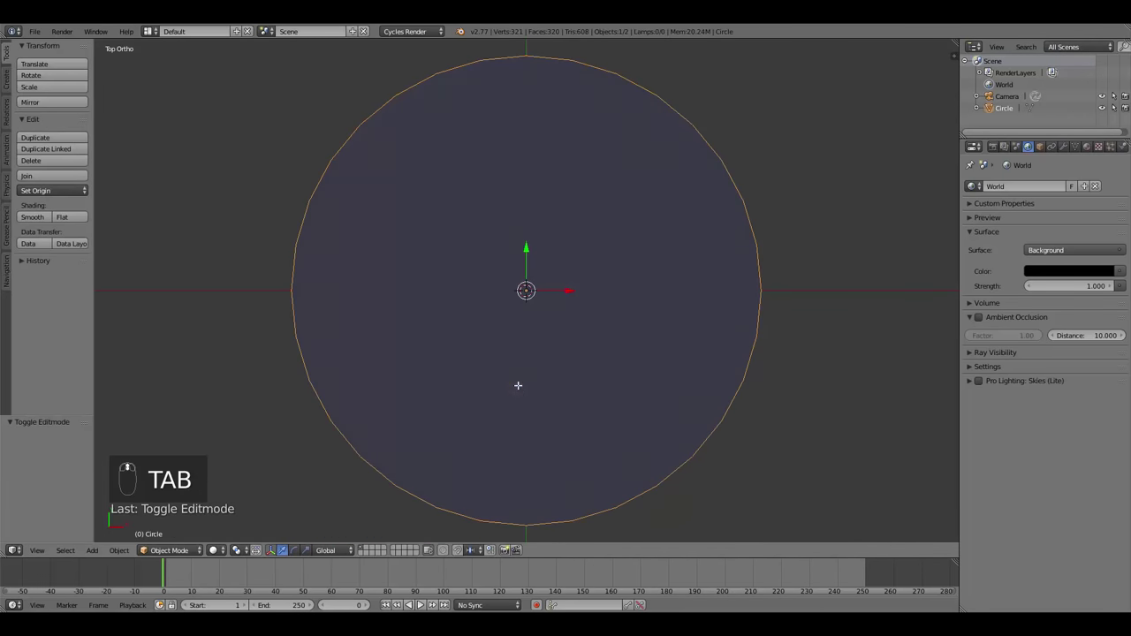
# Turn off Ambient Occlusion in the 3D viewport's shading settings.
pyautogui.press('n')
pyautogui.scroll(5, 878, 326)
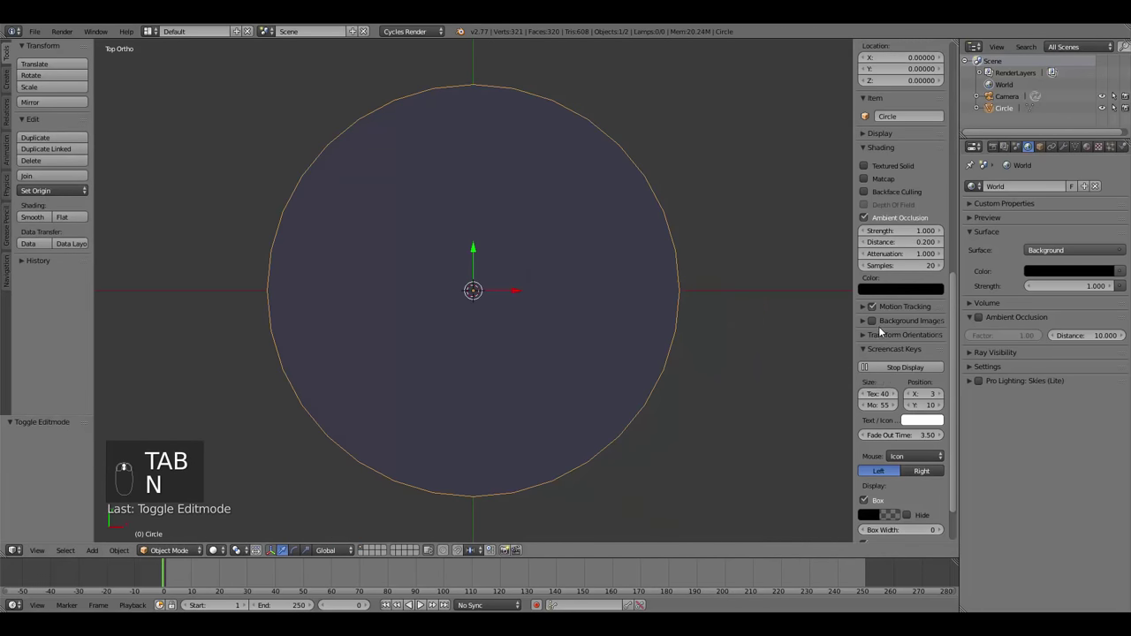
pyautogui.click(865, 288)
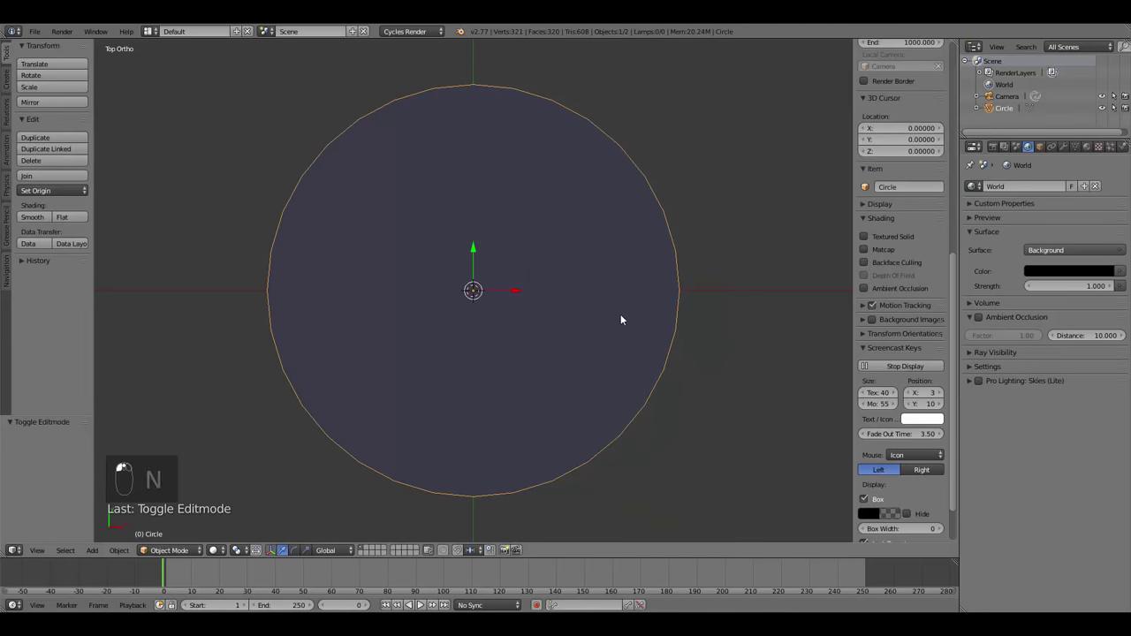
pyautogui.press('n')
# Return the disc to edit mode and display its face normals at size 1.00.
pyautogui.scroll(-3, 632, 441)
pyautogui.moveTo(632, 442); pyautogui.dragTo(497, 374, button='middle')
pyautogui.scroll(2, 468, 338)
pyautogui.scroll(-4, 497, 374)
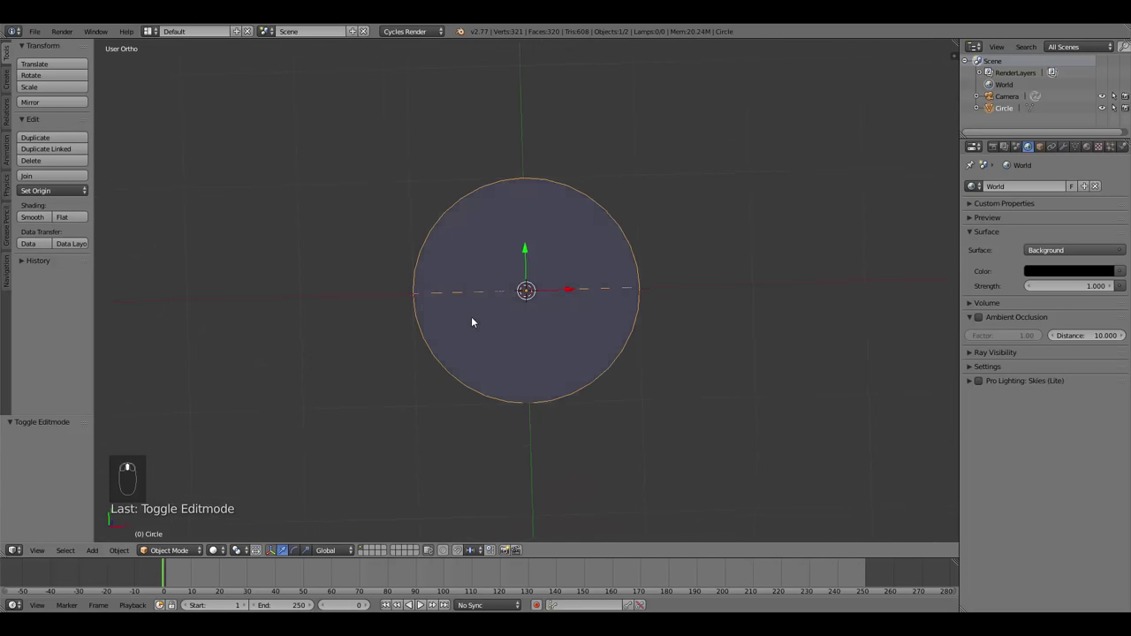
pyautogui.moveTo(471, 318); pyautogui.dragTo(655, 428, button='middle')
pyautogui.moveTo(570, 380); pyautogui.dragTo(492, 359, button='middle')
pyautogui.press('Tab')
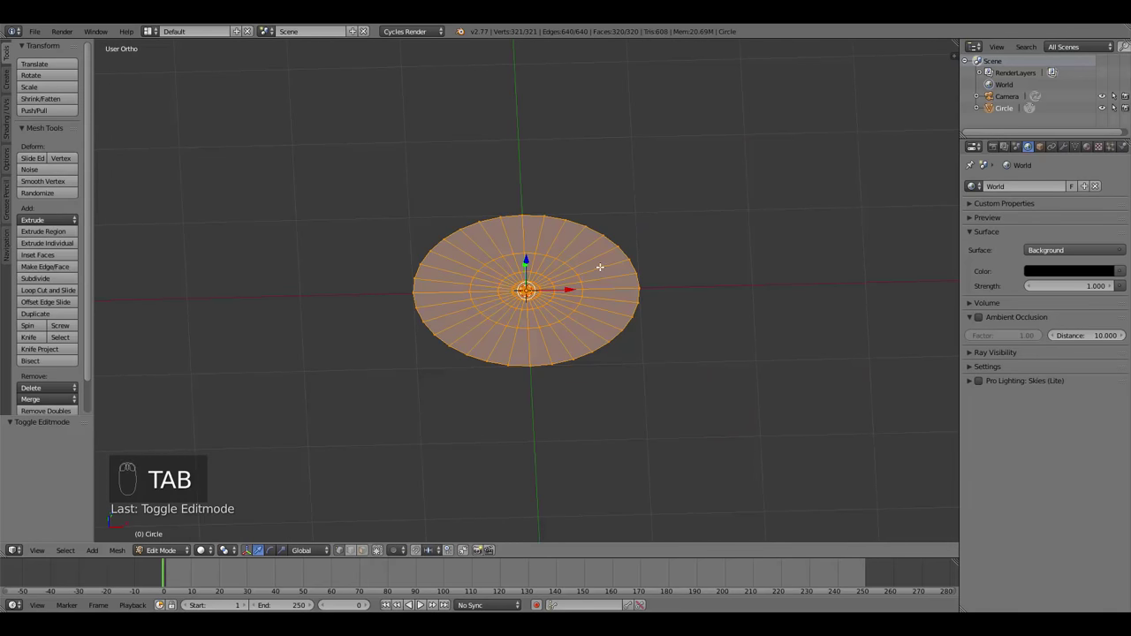
pyautogui.moveTo(664, 397); pyautogui.dragTo(622, 378, button='middle')
pyautogui.press('n')
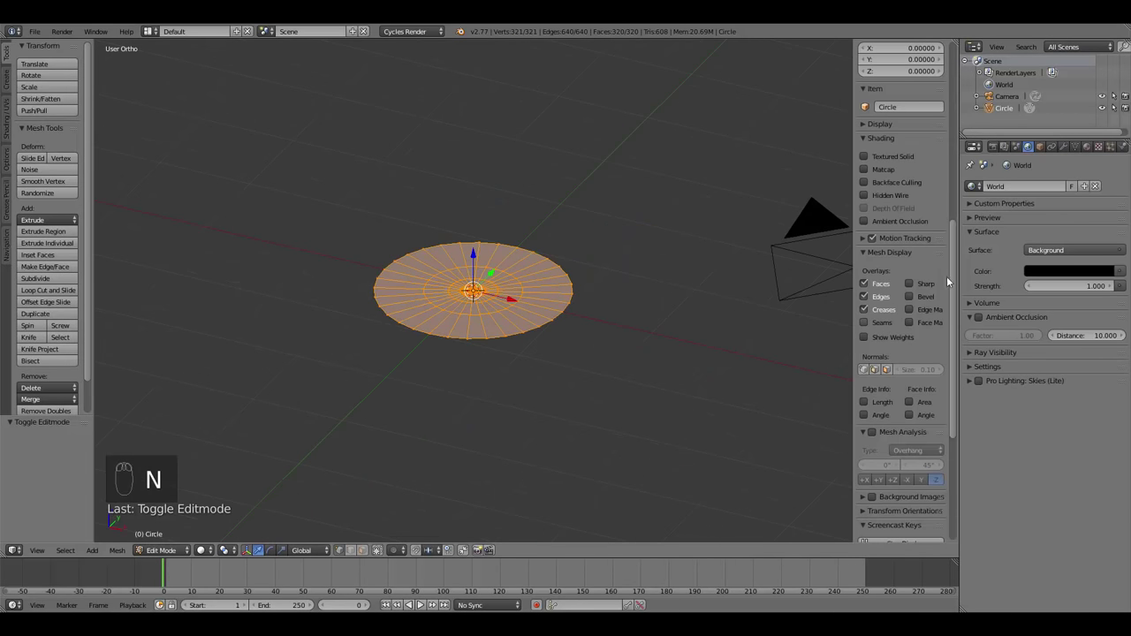
pyautogui.click(887, 369)
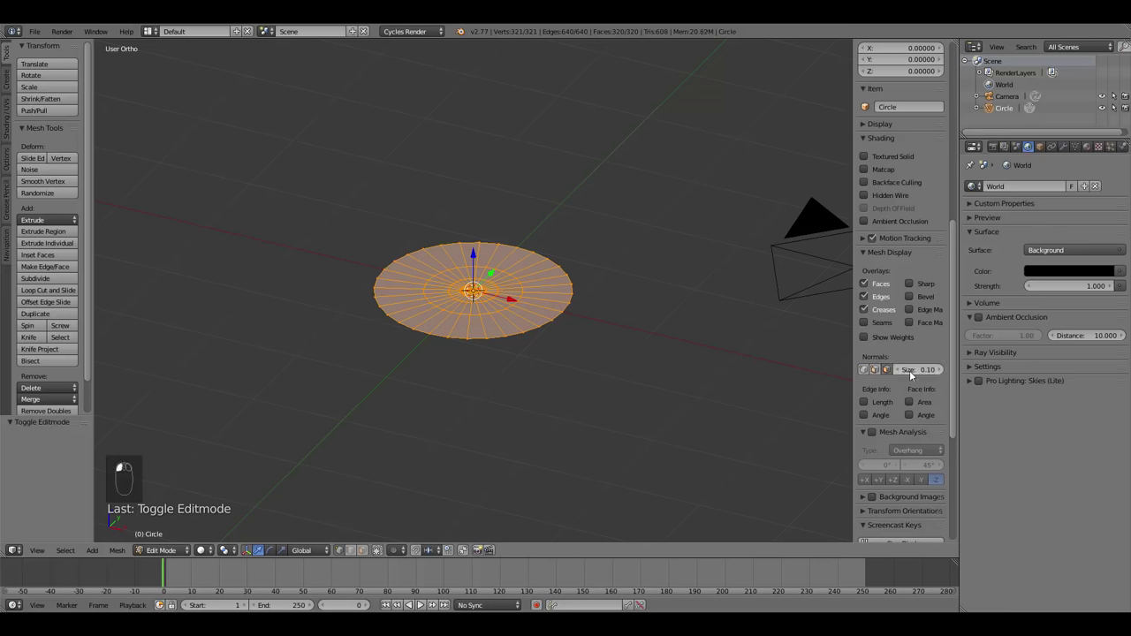
pyautogui.click(940, 369)
pyautogui.click(940, 369)
pyautogui.click(940, 369)
pyautogui.click(940, 369)
pyautogui.click(940, 370)
pyautogui.click(940, 369)
pyautogui.click(940, 369)
pyautogui.click(940, 370)
pyautogui.click(940, 370)
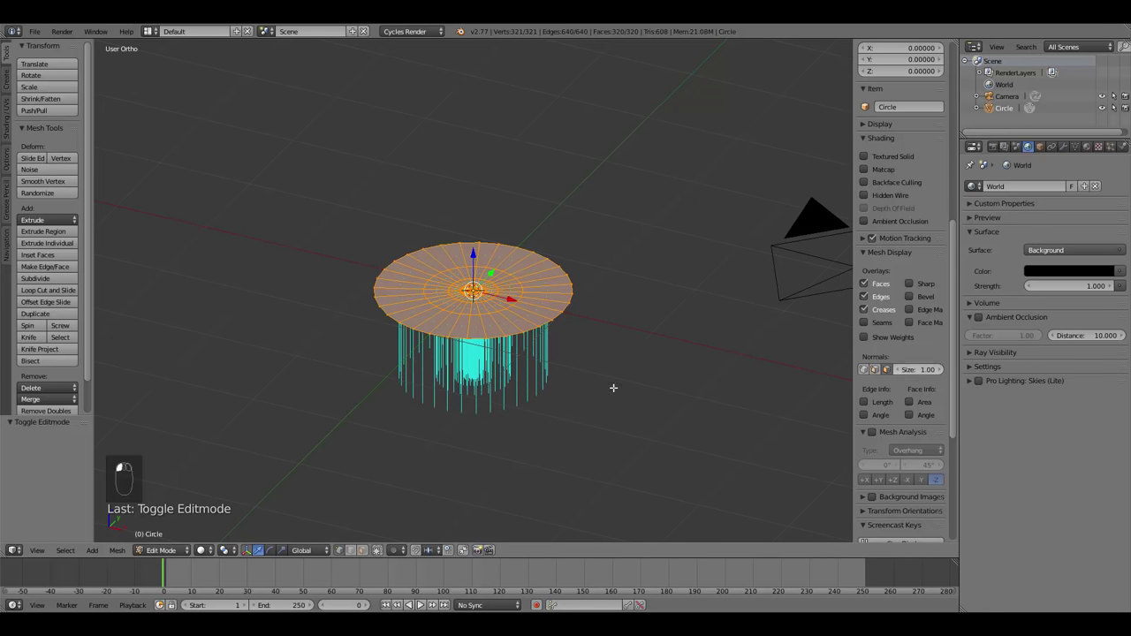
# Flip the normals of all the disc's faces to point upward.
pyautogui.moveTo(613, 386); pyautogui.dragTo(606, 363, button='middle')
pyautogui.press('w')
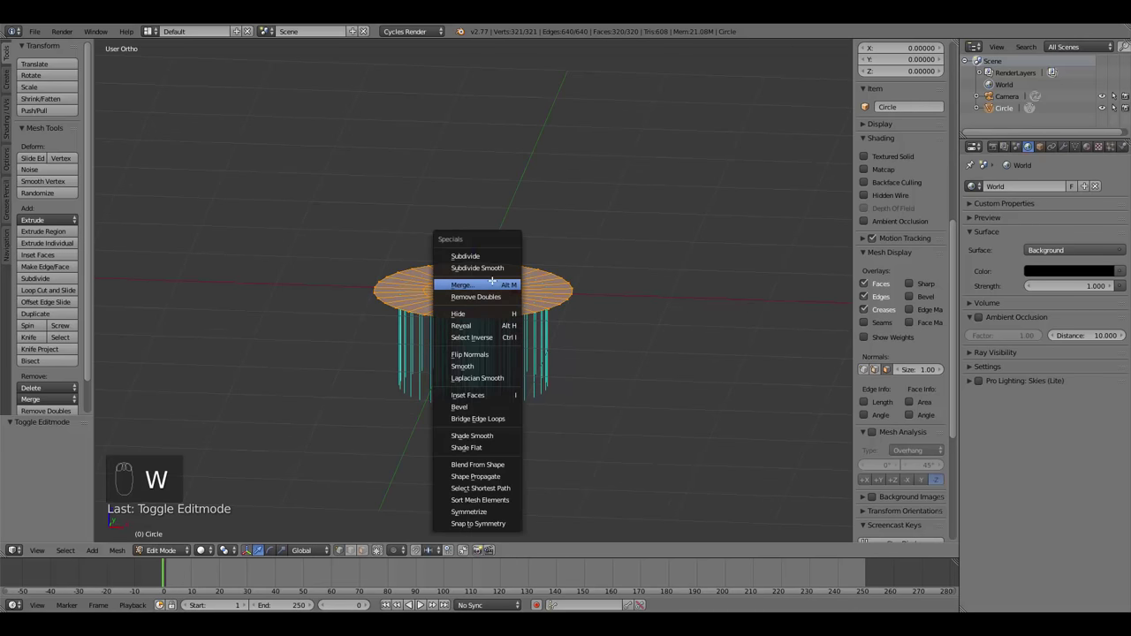
pyautogui.click(480, 355)
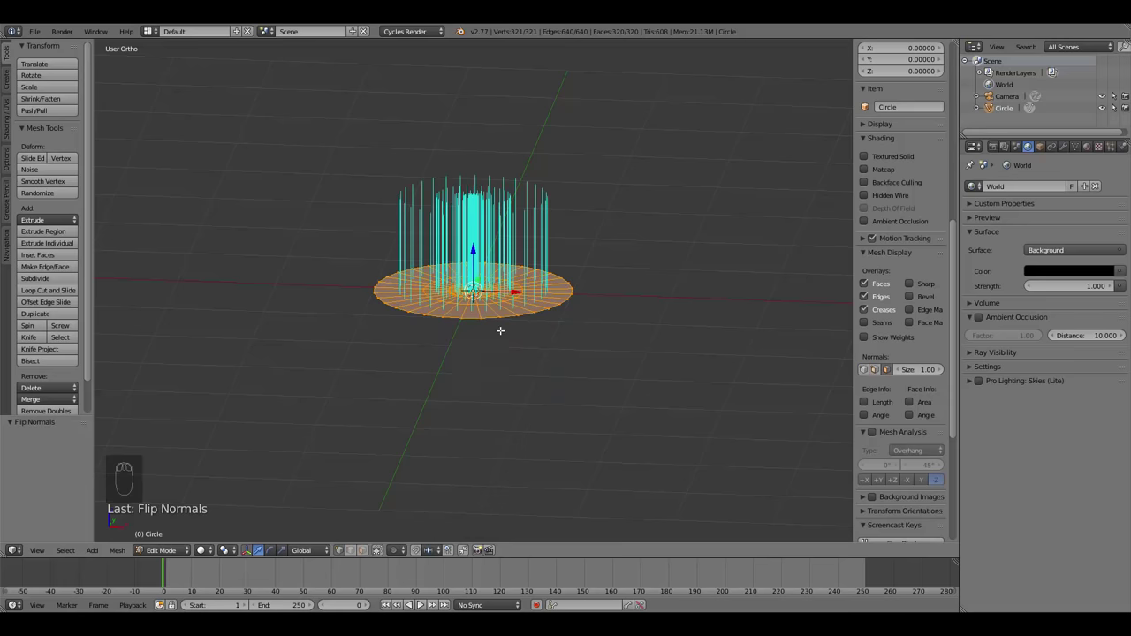
# Turn off the display of the disc's face normals, return to object mode and hide the viewport's properties sidebar.
pyautogui.press('Tab')
pyautogui.moveTo(415, 284); pyautogui.dragTo(441, 398, button='middle')
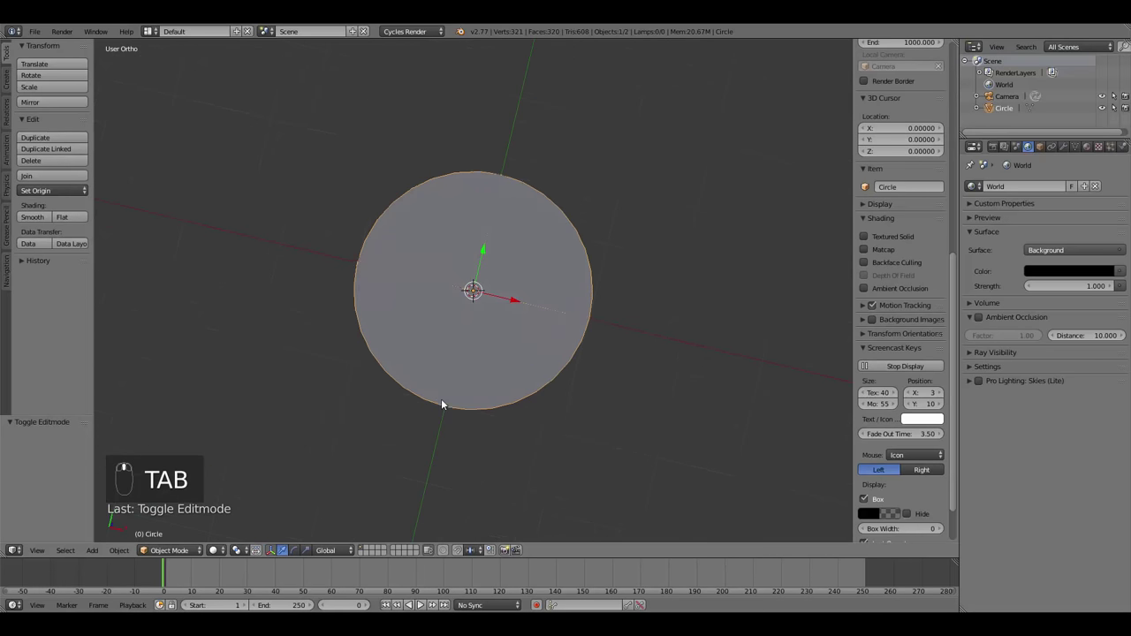
pyautogui.scroll(3, 440, 399)
pyautogui.press('Tab')
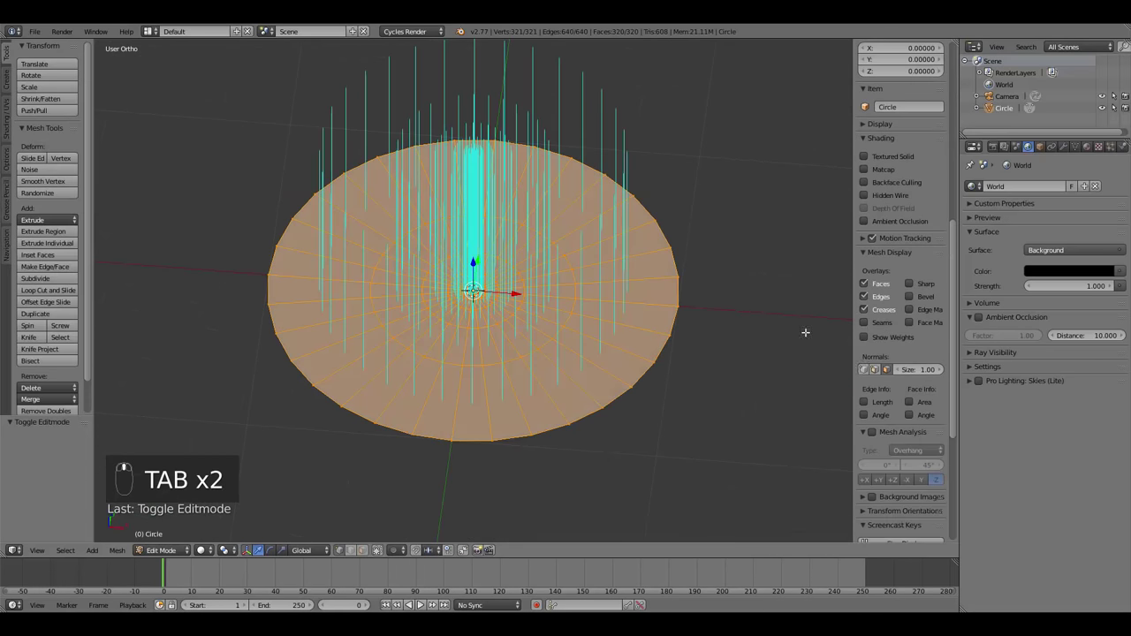
pyautogui.click(886, 369)
pyautogui.press('Tab')
pyautogui.press('n')
pyautogui.scroll(-3, 568, 334)
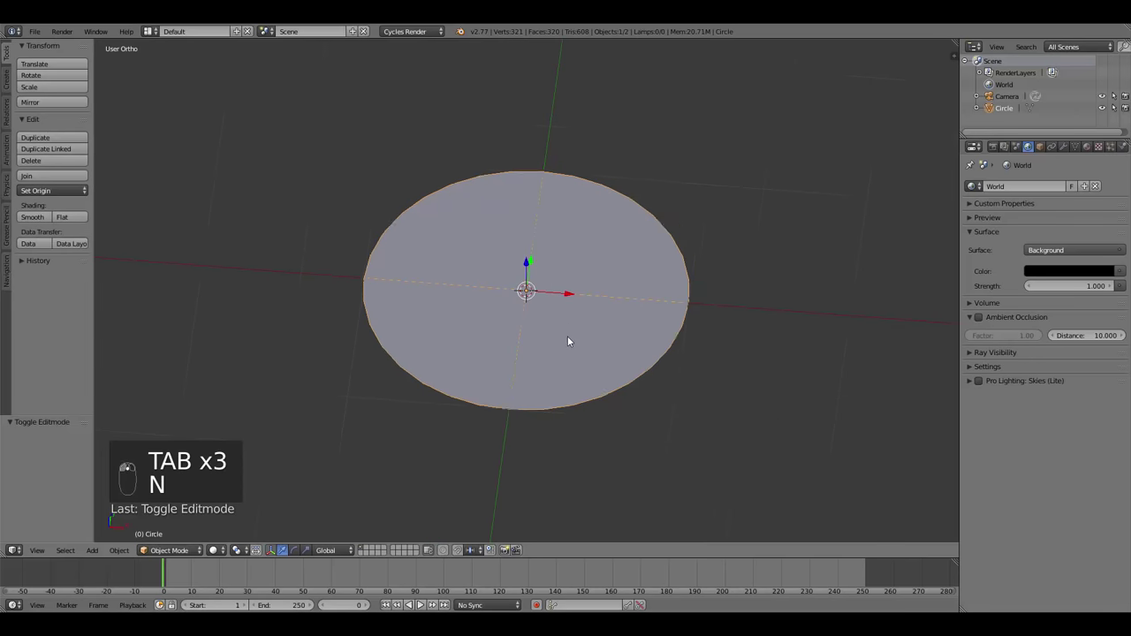
# Add a new particle system to the disc and name its settings Stars, with the disc shown in top view.
pyautogui.moveTo(571, 304); pyautogui.dragTo(547, 342, button='middle')
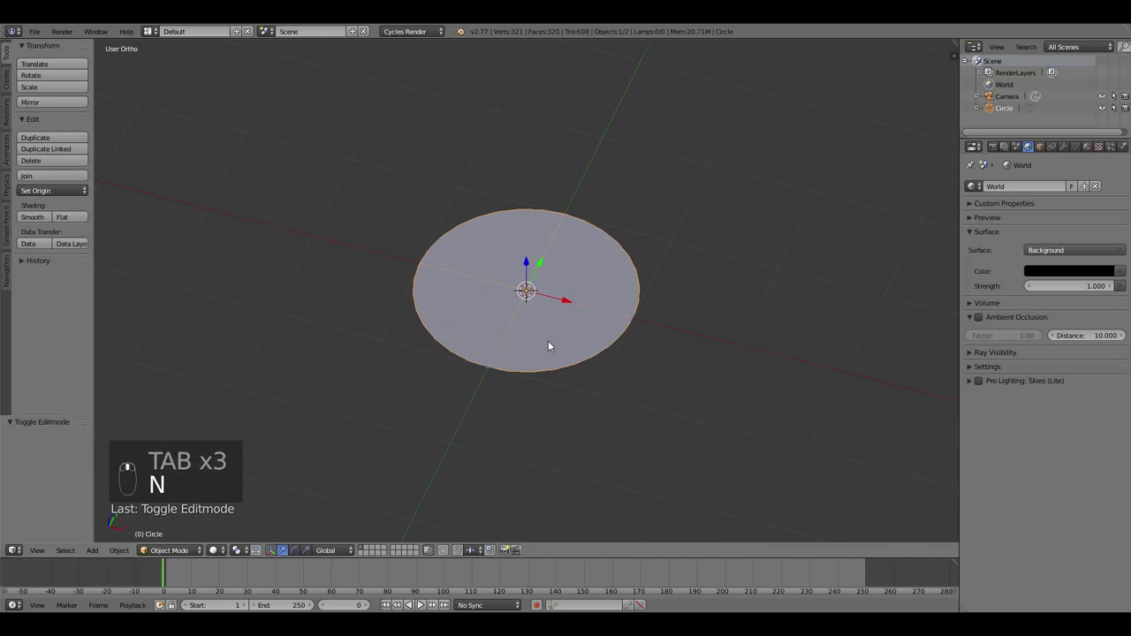
pyautogui.moveTo(469, 393); pyautogui.dragTo(589, 398, button='middle')
pyautogui.press('KP_7')
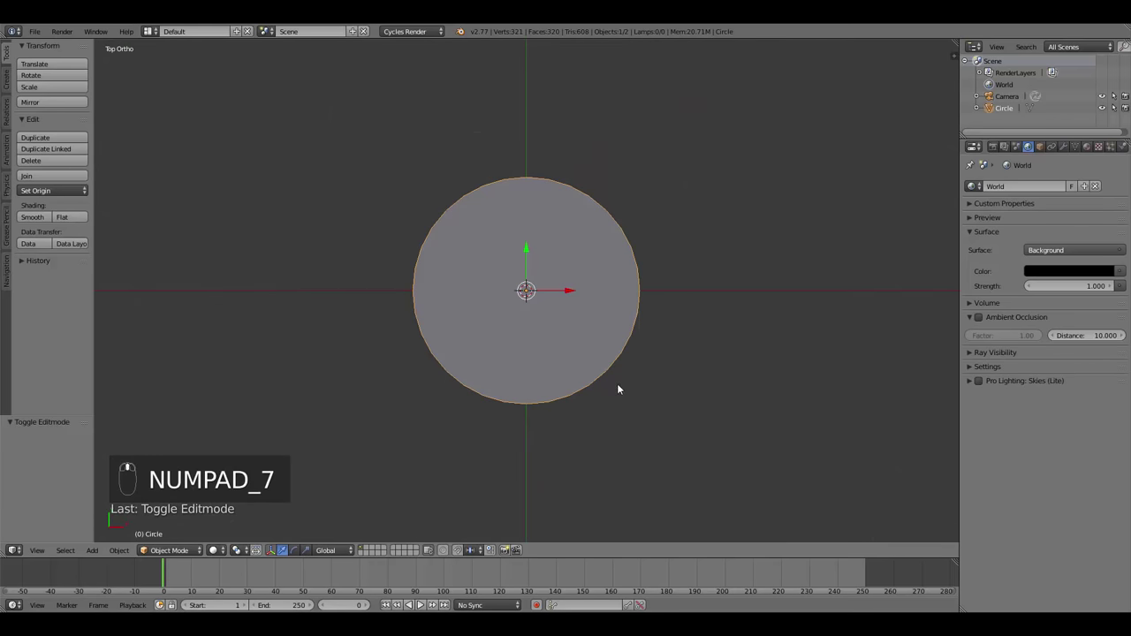
pyautogui.scroll(4, 610, 371)
pyautogui.scroll(-1, 611, 371)
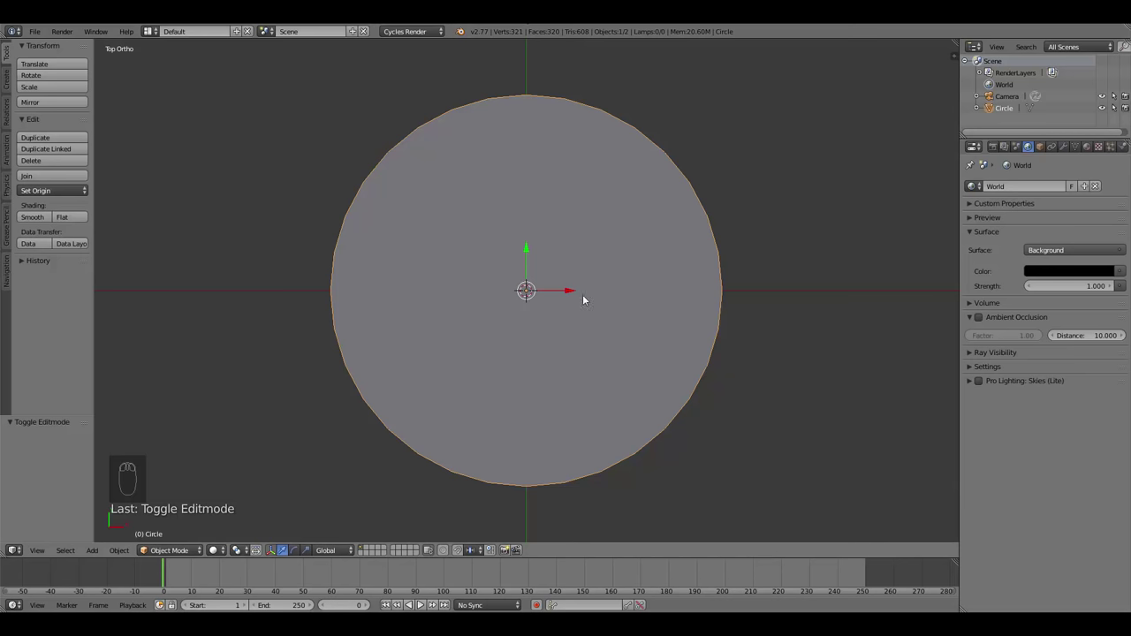
pyautogui.click(1110, 147)
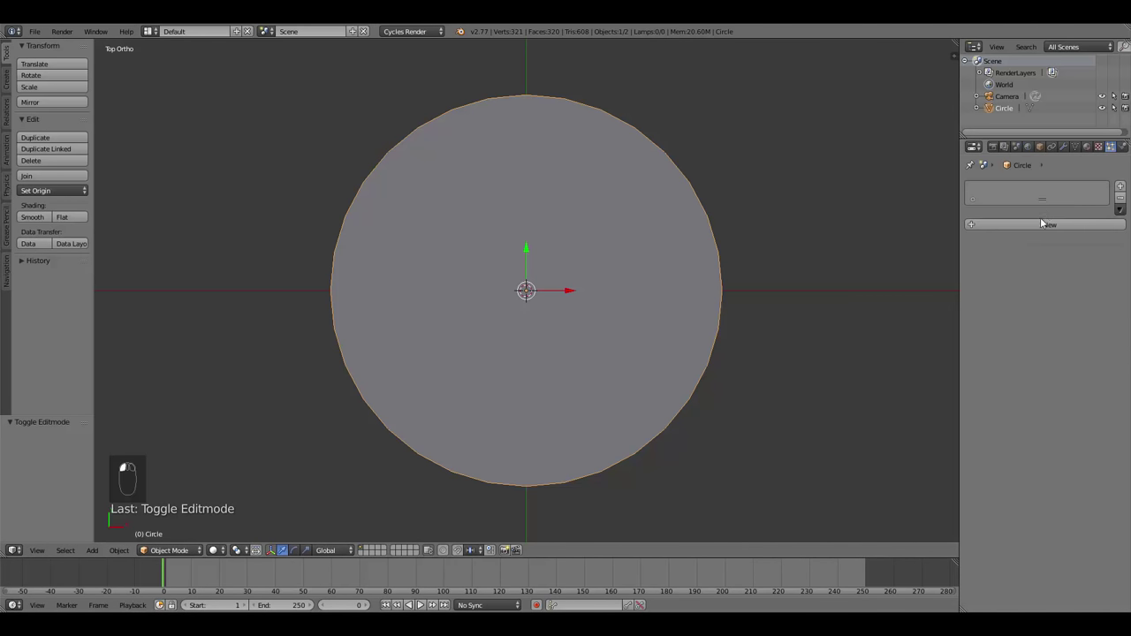
pyautogui.click(1040, 224)
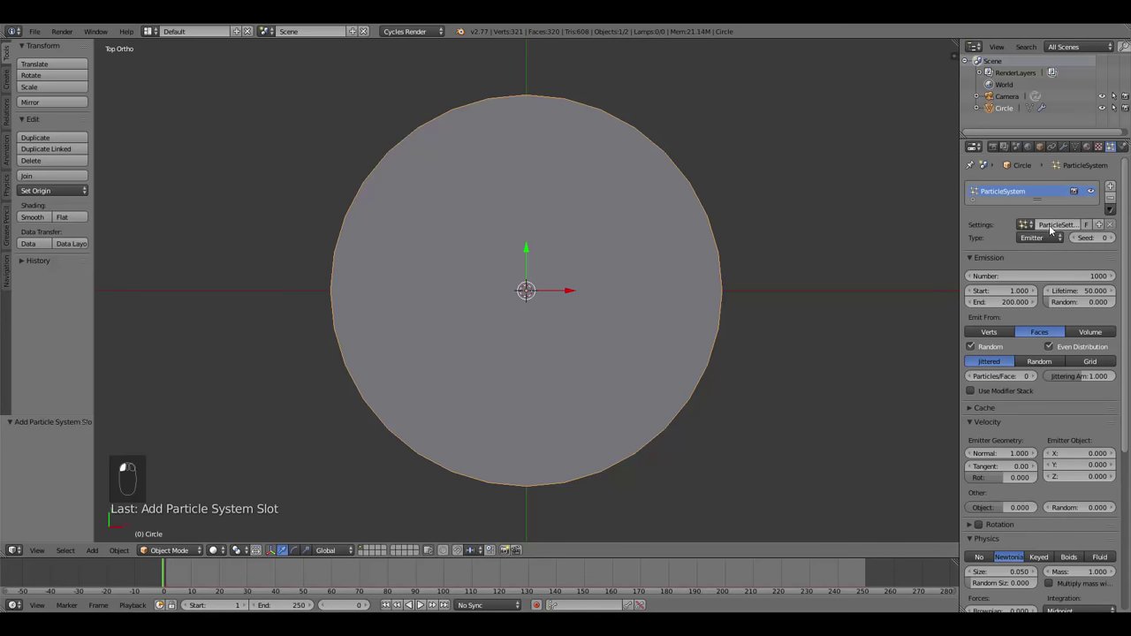
pyautogui.click(1049, 225)
pyautogui.write('Stars')
pyautogui.press('Return')
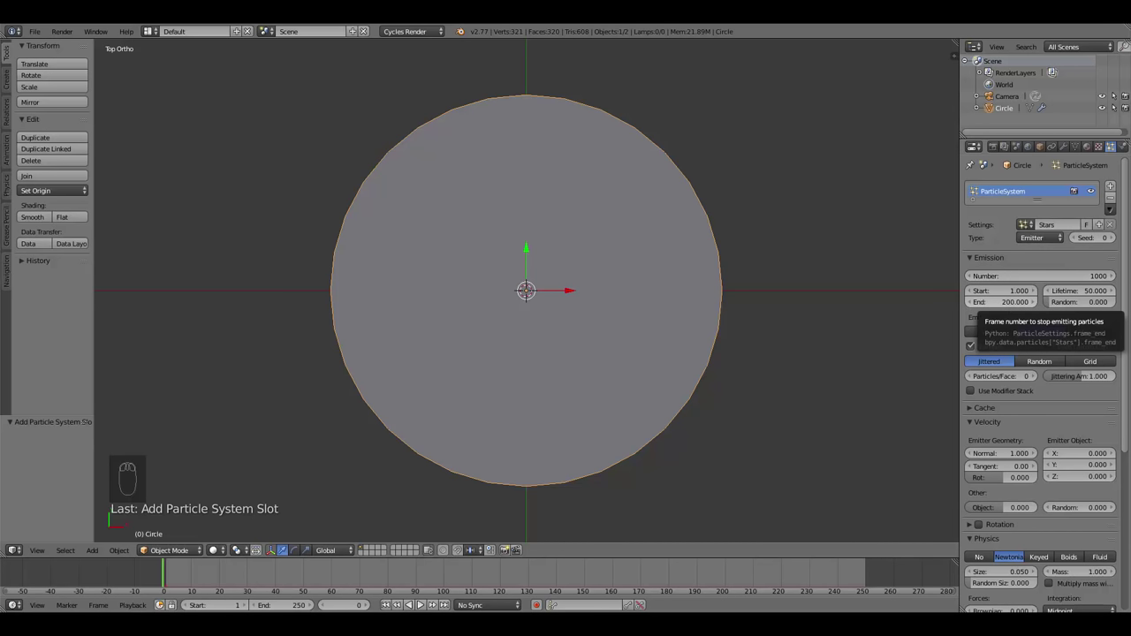
# Set the Stars emission to end at frame 2 and the particle lifetime to 150 frames.
pyautogui.click(1001, 302)
pyautogui.write('2')
pyautogui.press('Return')
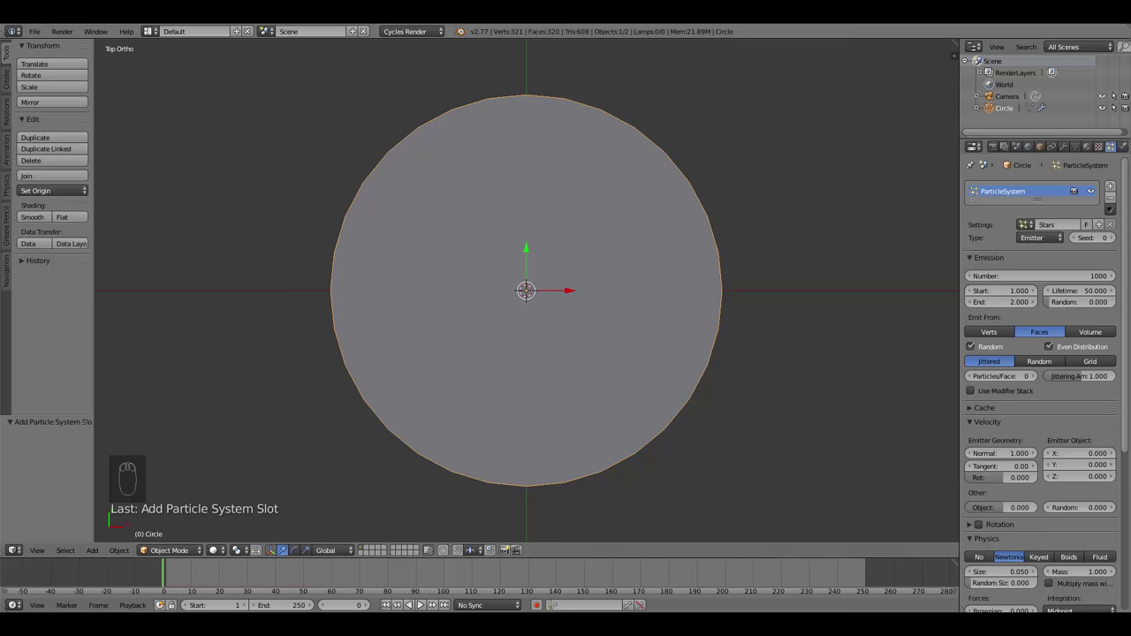
pyautogui.click(1087, 296)
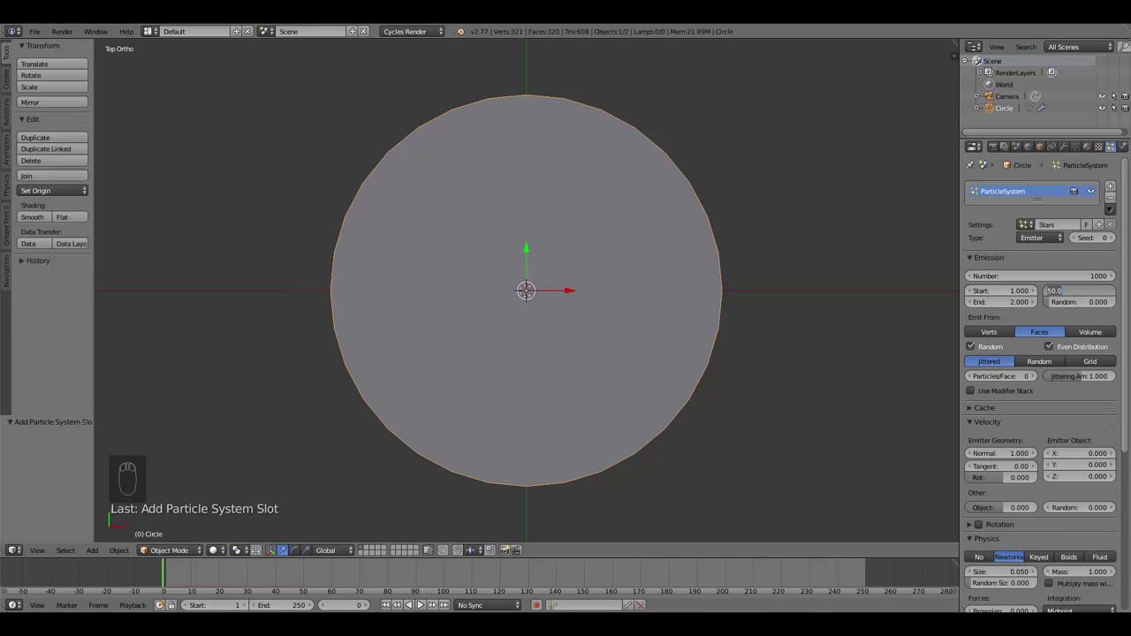
pyautogui.write('1')
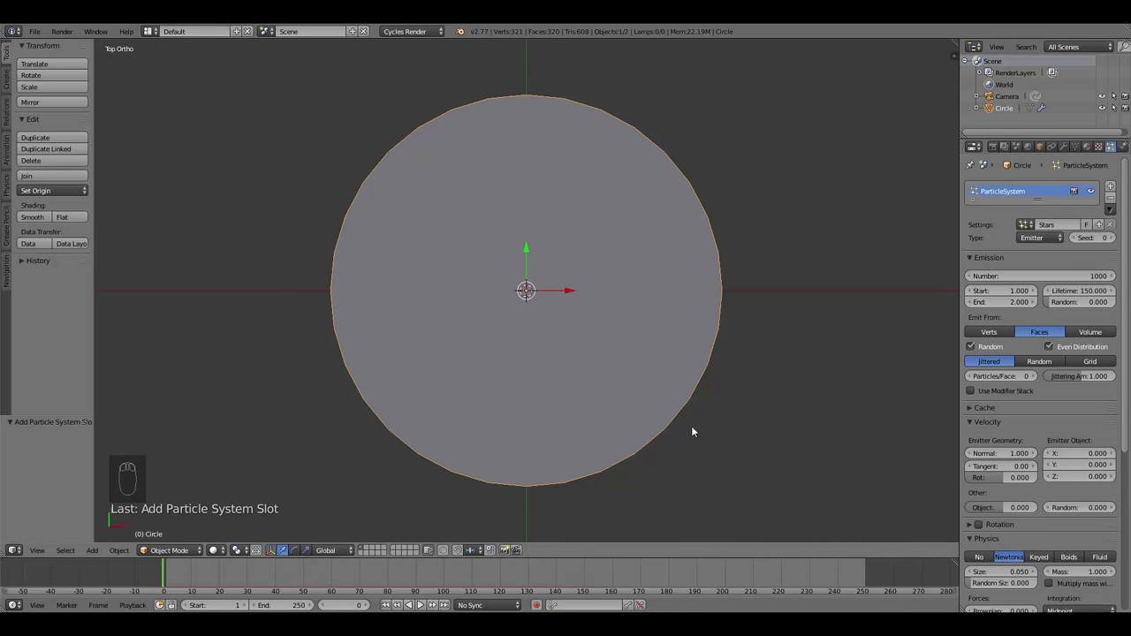
# Set the particles' face emission to Random distribution and turn off Even Distribution.
pyautogui.moveTo(691, 432); pyautogui.dragTo(639, 369, button='middle')
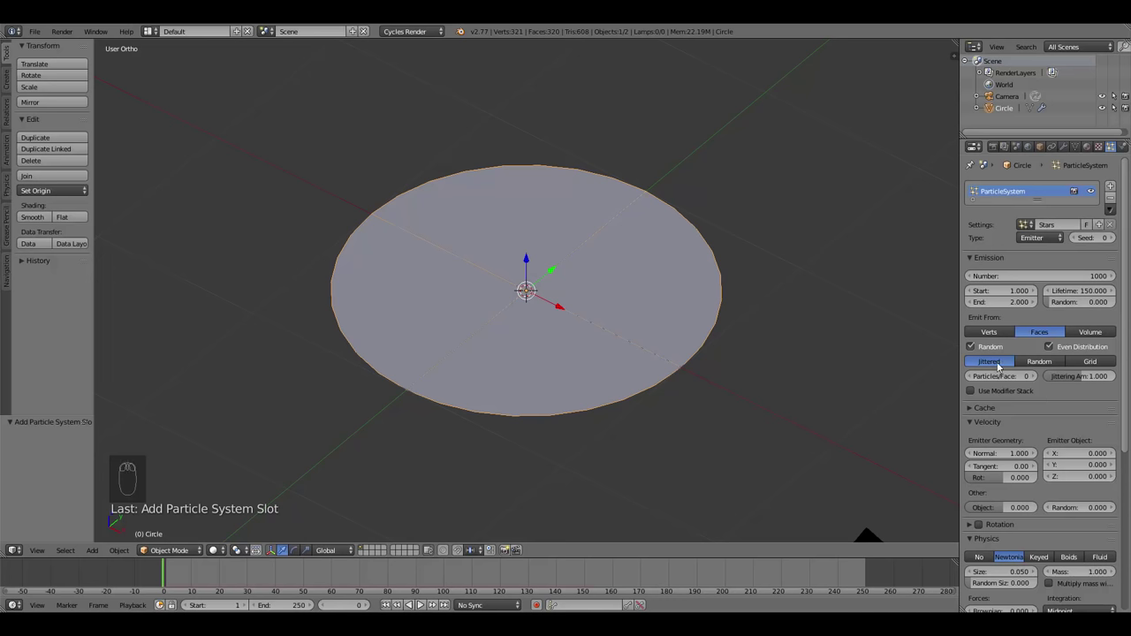
pyautogui.click(1039, 364)
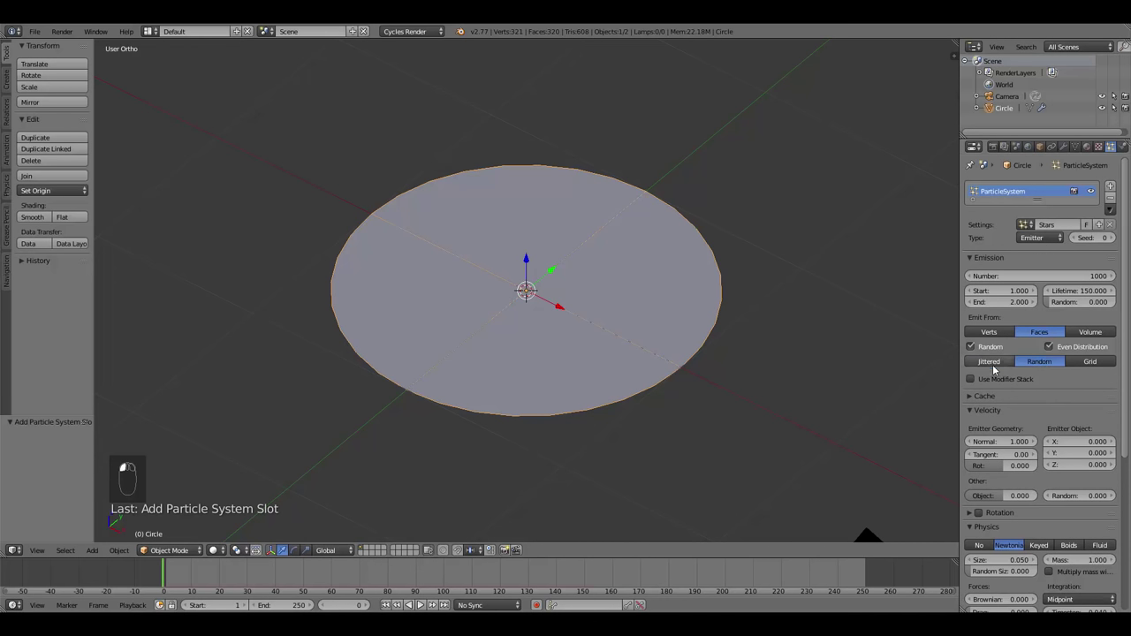
pyautogui.moveTo(618, 291); pyautogui.dragTo(641, 340, button='middle')
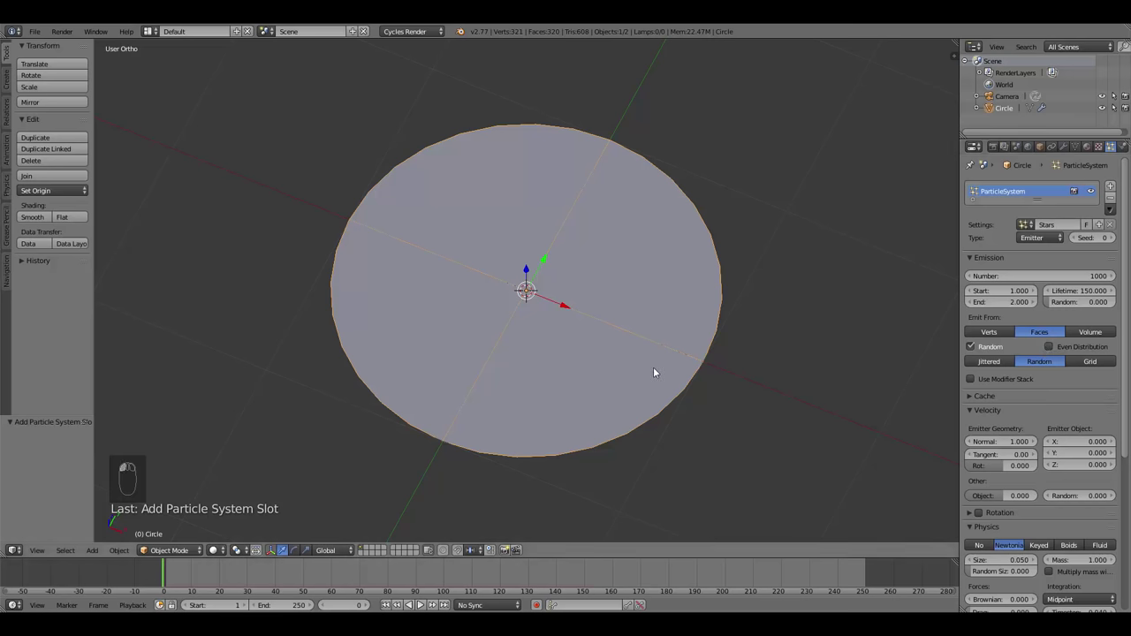
# Play the animation to examine how the particles leave the disc from several angles, and stop playback.
pyautogui.moveTo(650, 372)
pyautogui.mouseDown(button='middle')
pyautogui.moveTo(648, 424)
pyautogui.moveTo(610, 383)
pyautogui.moveTo(641, 371)
pyautogui.mouseUp(button='middle')
pyautogui.hotkey('alt', 'a')
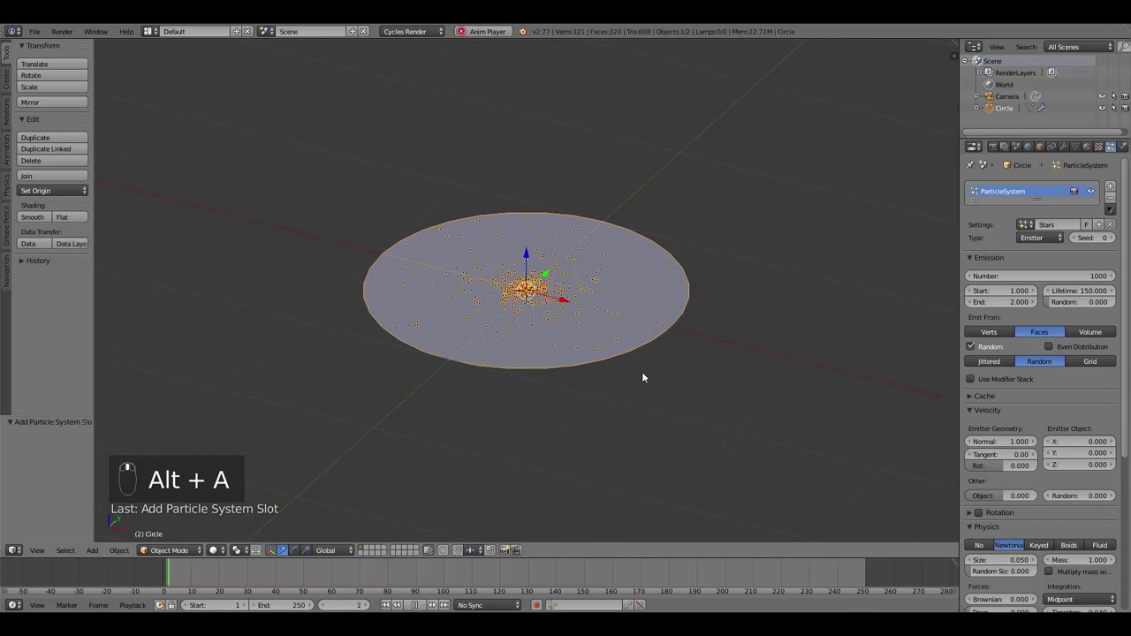
pyautogui.scroll(-4, 636, 380)
pyautogui.moveTo(580, 348); pyautogui.dragTo(589, 504, button='middle')
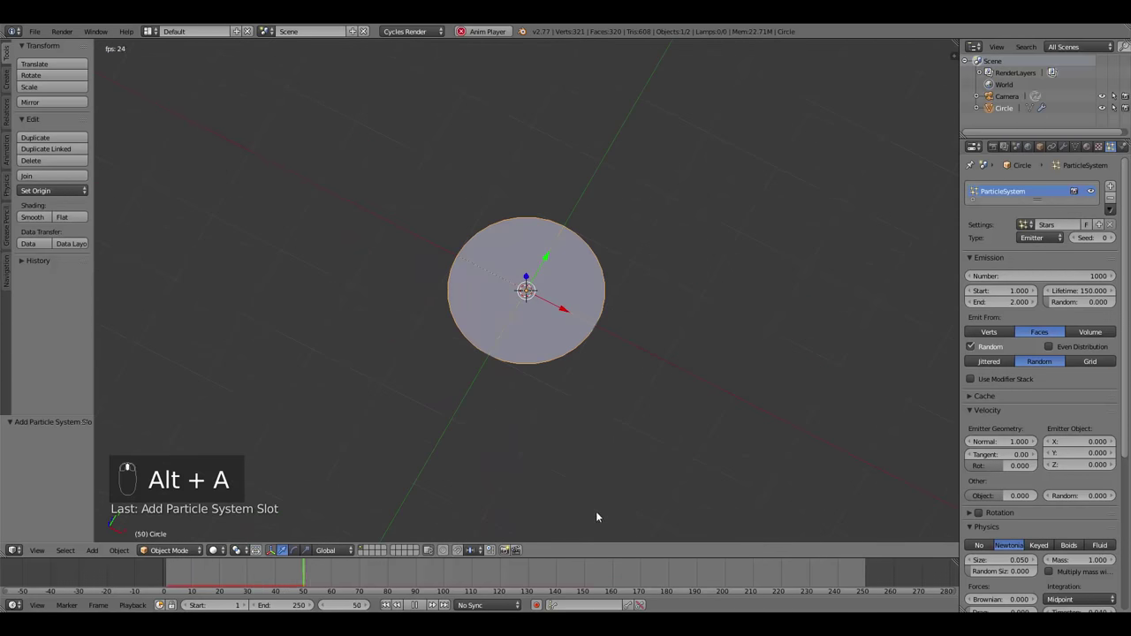
pyautogui.moveTo(537, 540); pyautogui.dragTo(547, 446, button='middle')
pyautogui.press('Escape')
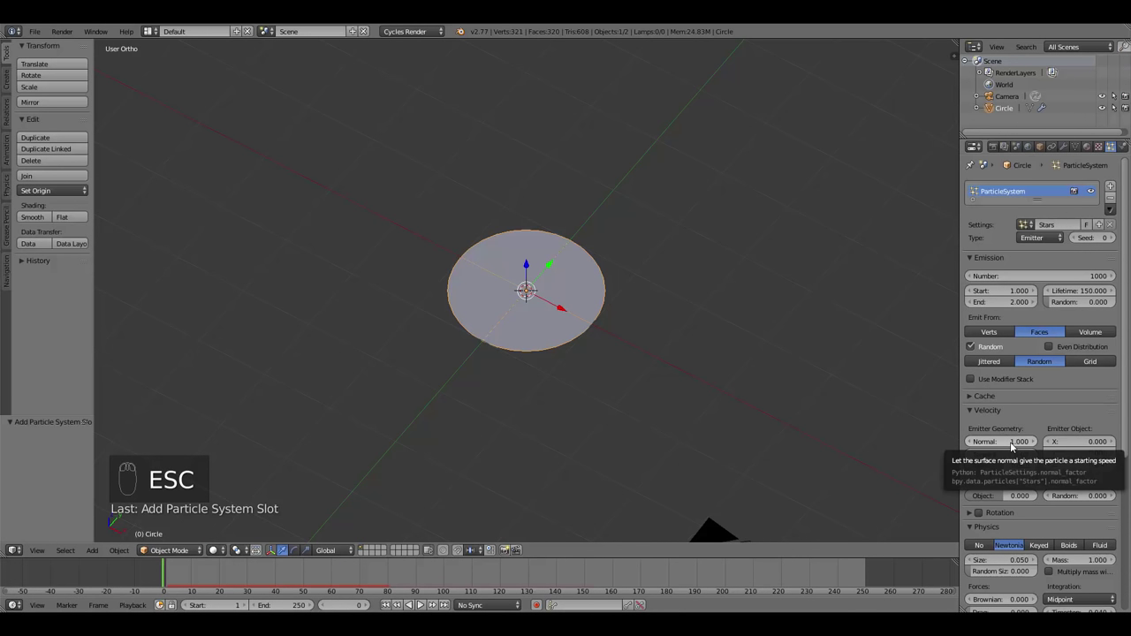
# Set the particles' emitter geometry Normal velocity to 0.
pyautogui.click(1010, 442)
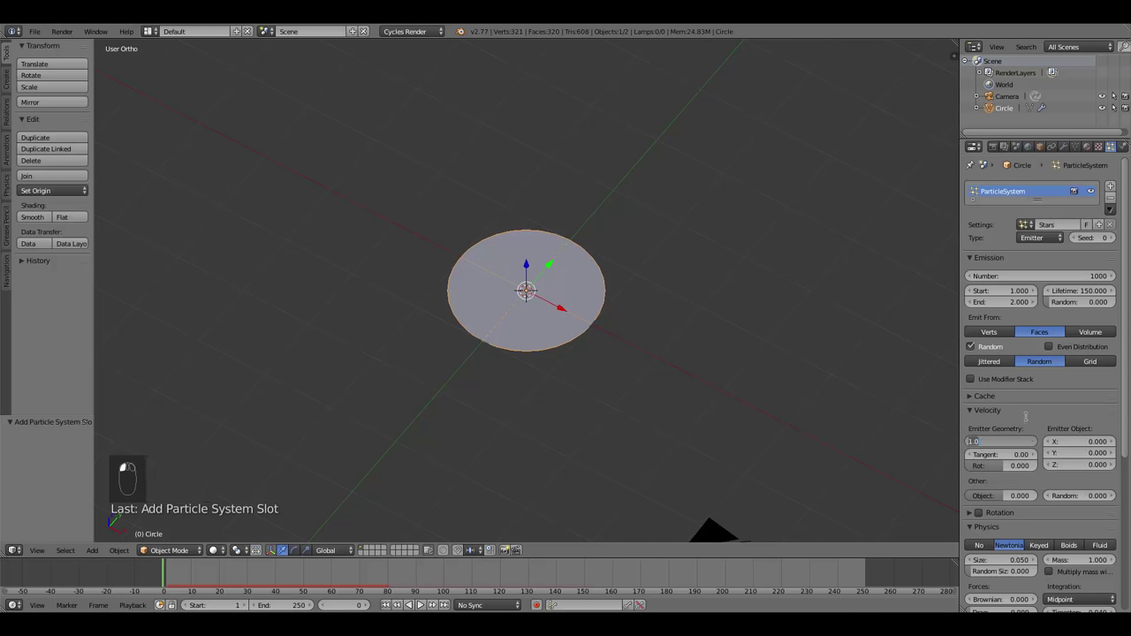
pyautogui.press('Return')
pyautogui.scroll(-2, 967, 363)
pyautogui.click(1002, 393)
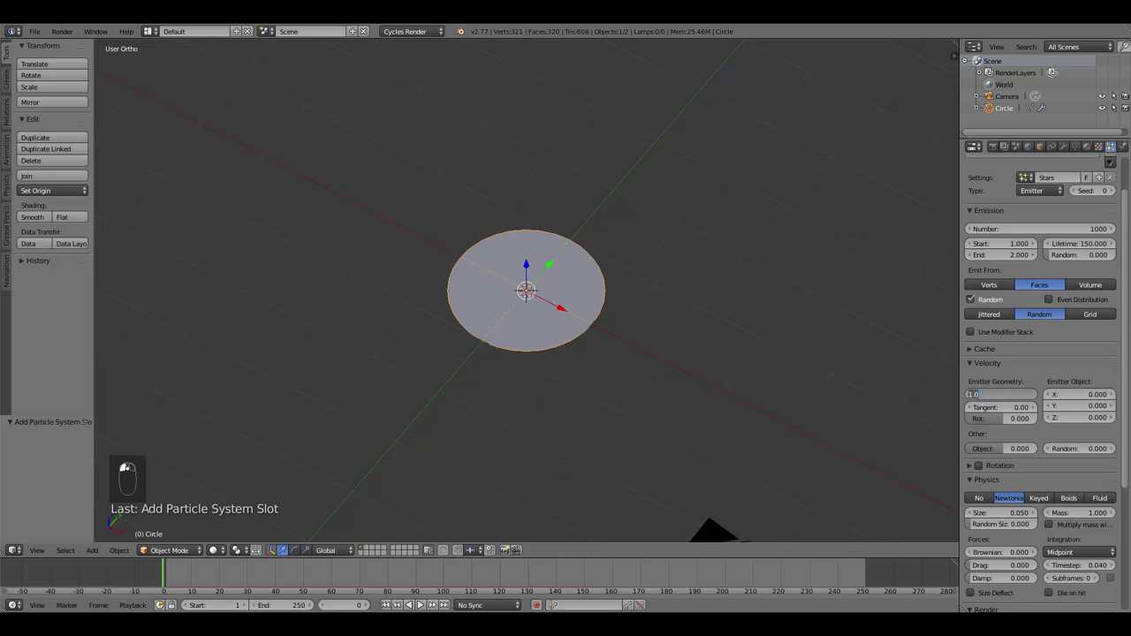
pyautogui.write('0')
pyautogui.press('Return')
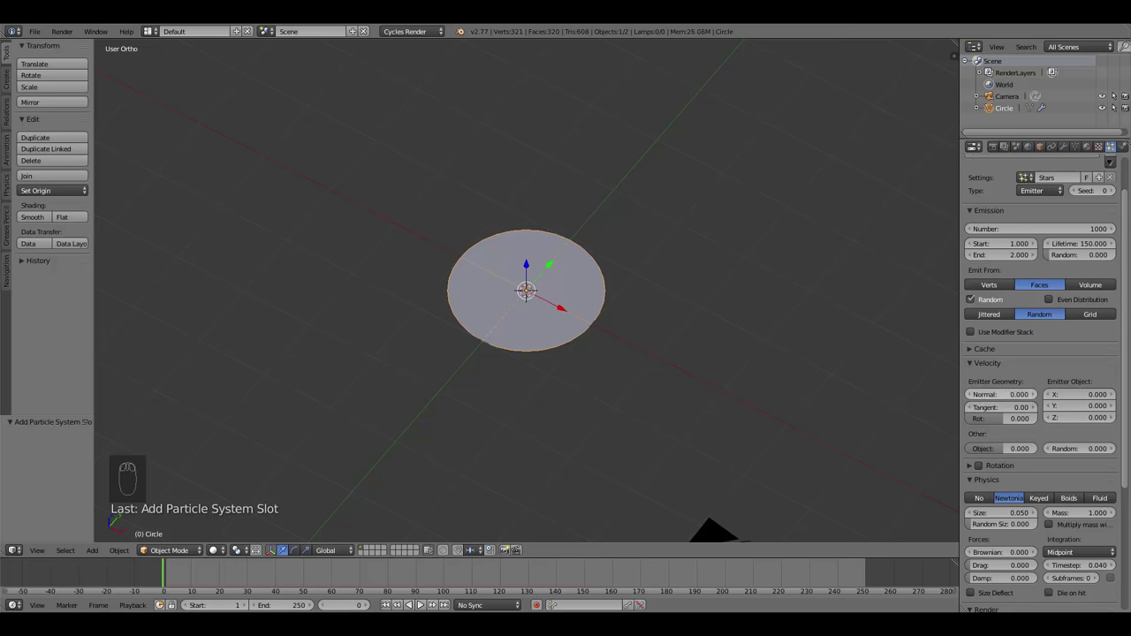
# Set the Gravity influence in the particle system's field weights to 0.
pyautogui.scroll(-8, 1016, 412)
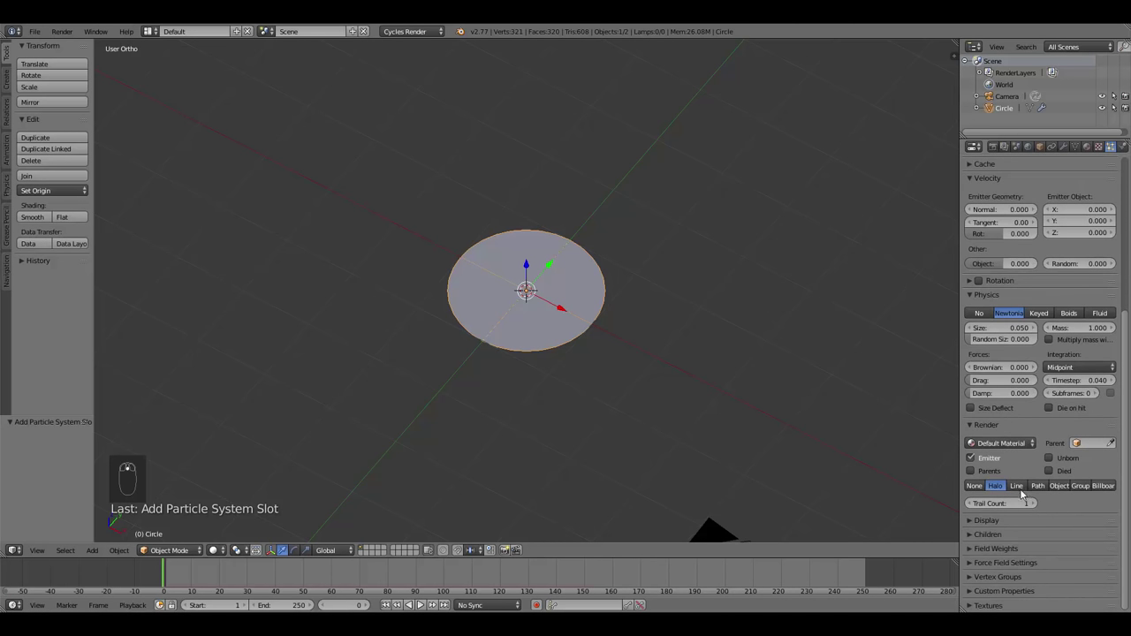
pyautogui.click(979, 548)
pyautogui.scroll(-4, 1018, 532)
pyautogui.moveTo(1011, 485); pyautogui.dragTo(971, 491)
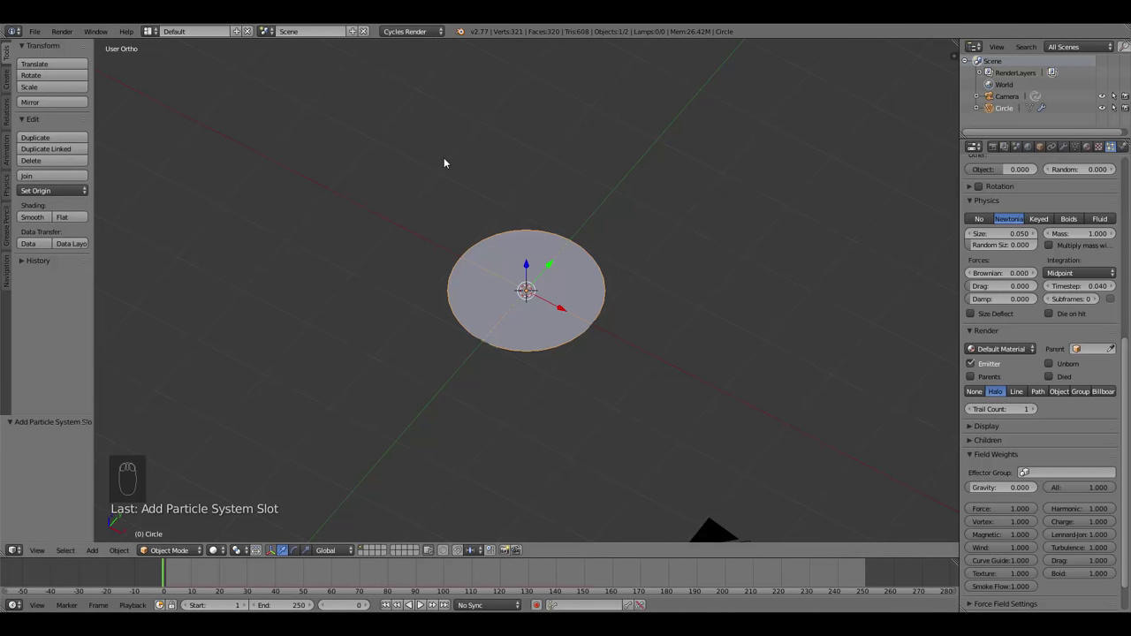
pyautogui.moveTo(588, 294); pyautogui.dragTo(578, 362, button='middle')
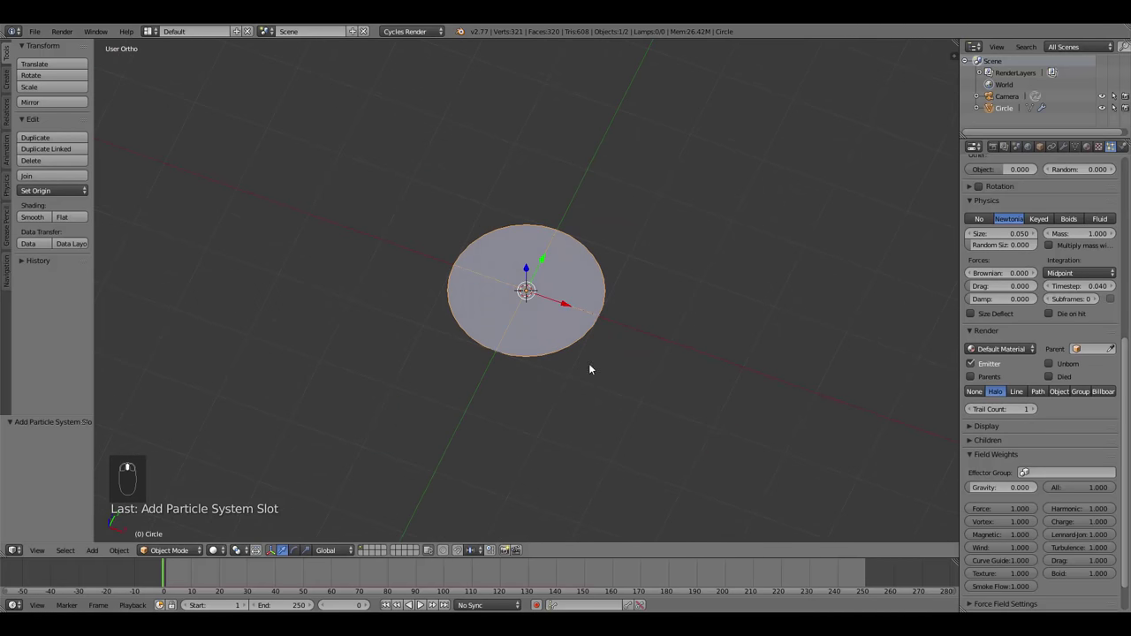
pyautogui.moveTo(968, 491)
pyautogui.mouseDown()
pyautogui.moveTo(1087, 495)
pyautogui.moveTo(972, 492)
pyautogui.mouseUp()
# Play the particle animation in top view with the disc deselected, and expand the particles' display settings.
pyautogui.hotkey('alt', 'a')
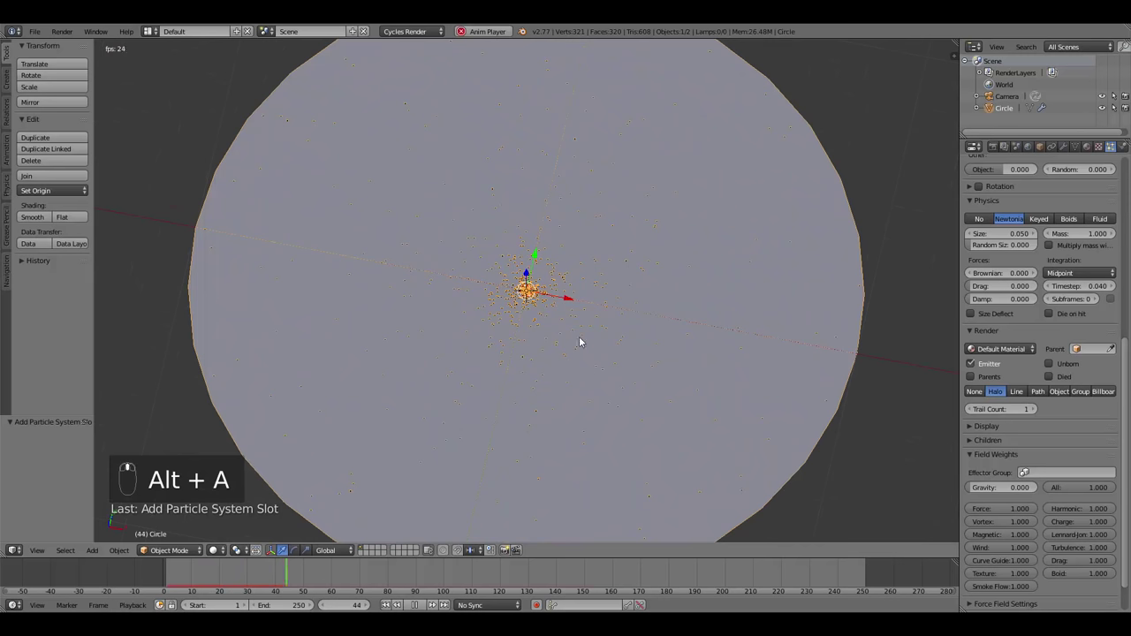
pyautogui.press('a')
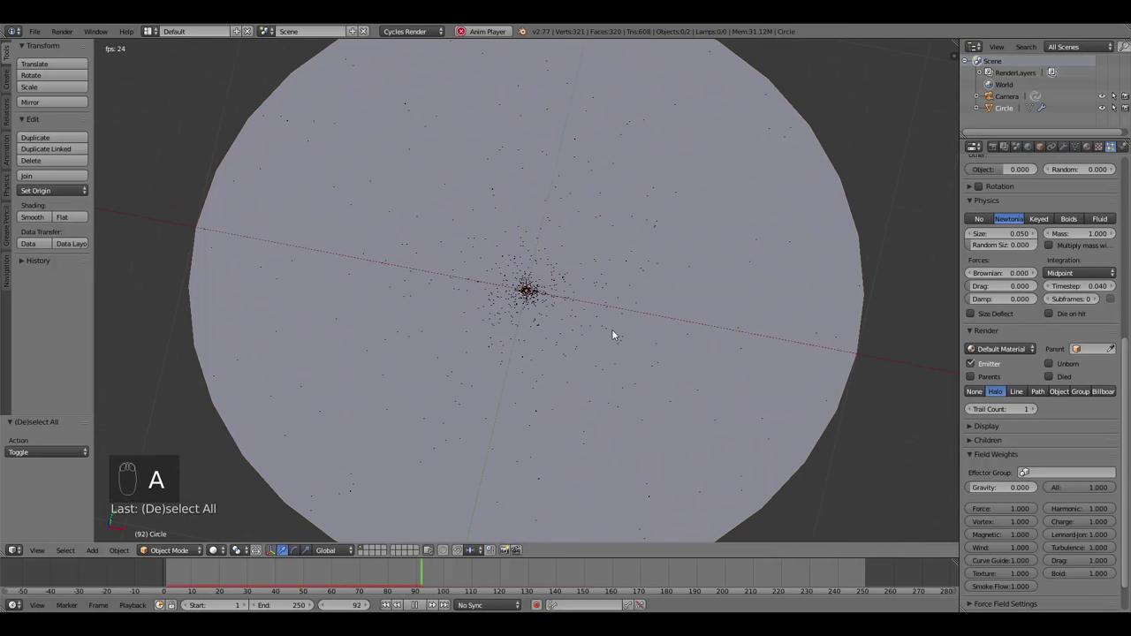
pyautogui.press('KP_7')
pyautogui.click(986, 427)
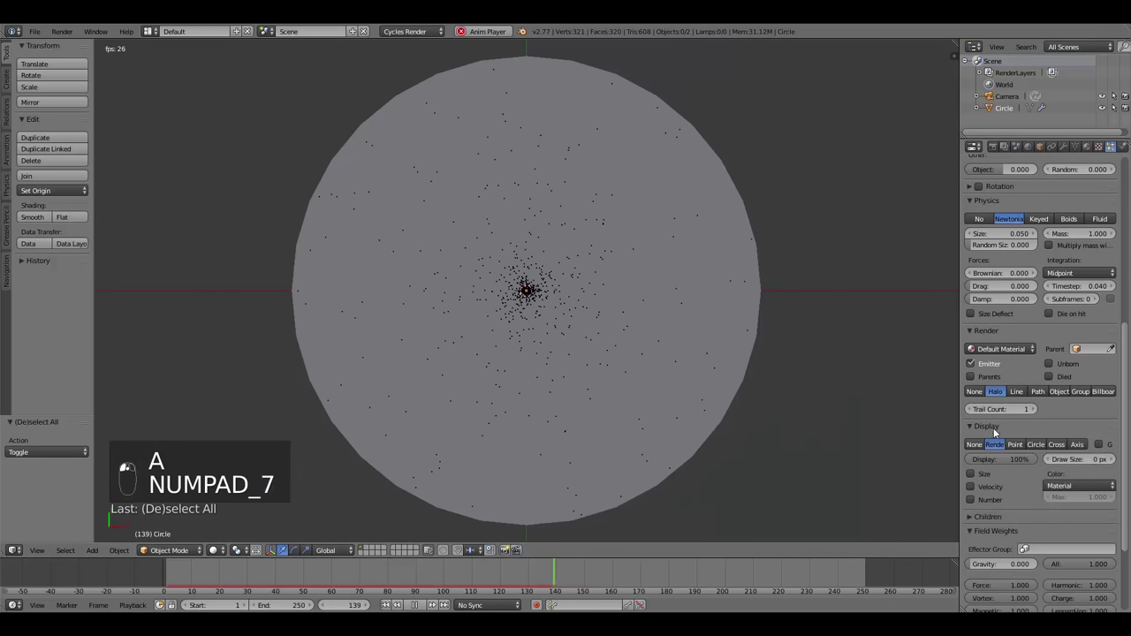
pyautogui.press('Escape')
# Set the particles' draw size to 8 px and replay the animation to examine their distribution on the disc.
pyautogui.moveTo(1111, 463); pyautogui.dragTo(1116, 463)
pyautogui.hotkey('alt', 'a')
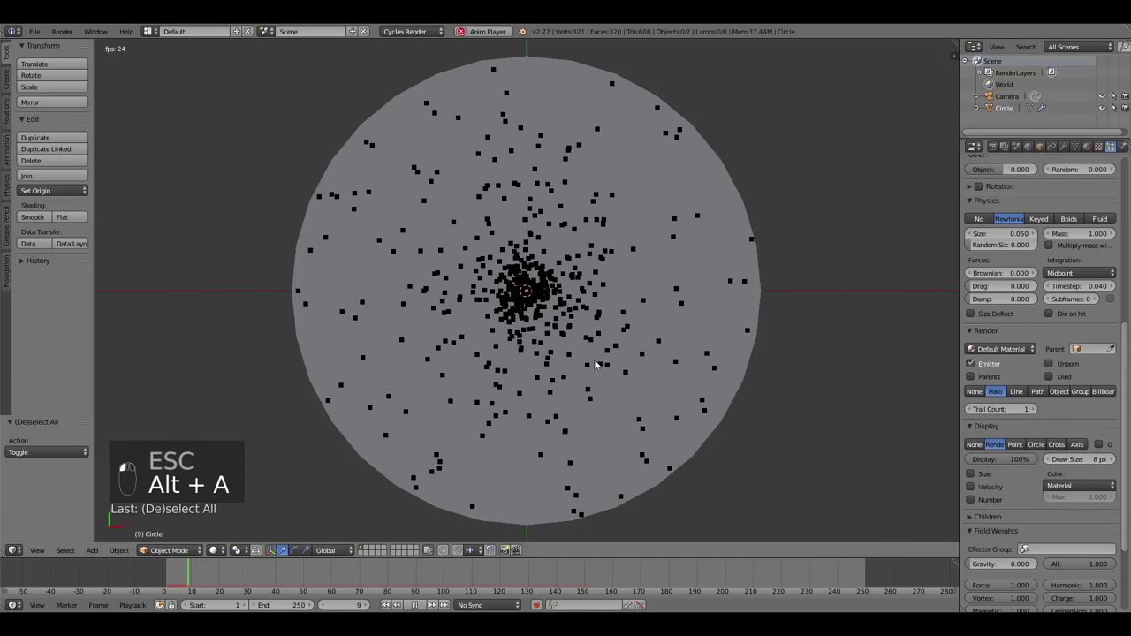
pyautogui.scroll(-2, 484, 342)
pyautogui.scroll(1, 601, 298)
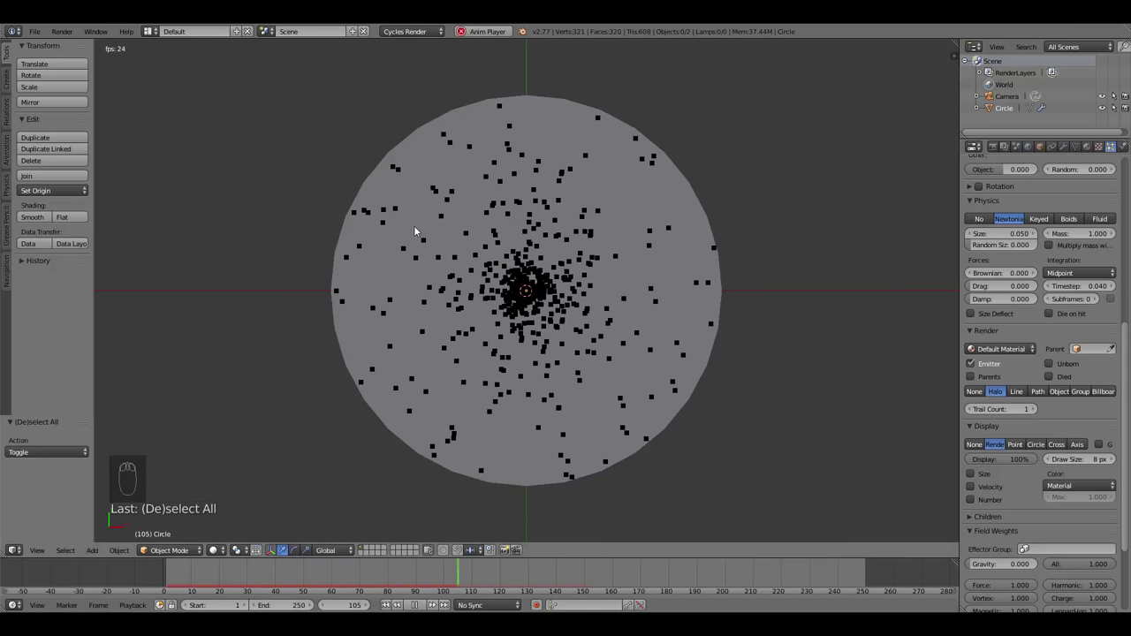
pyautogui.moveTo(553, 440); pyautogui.dragTo(499, 345, button='middle')
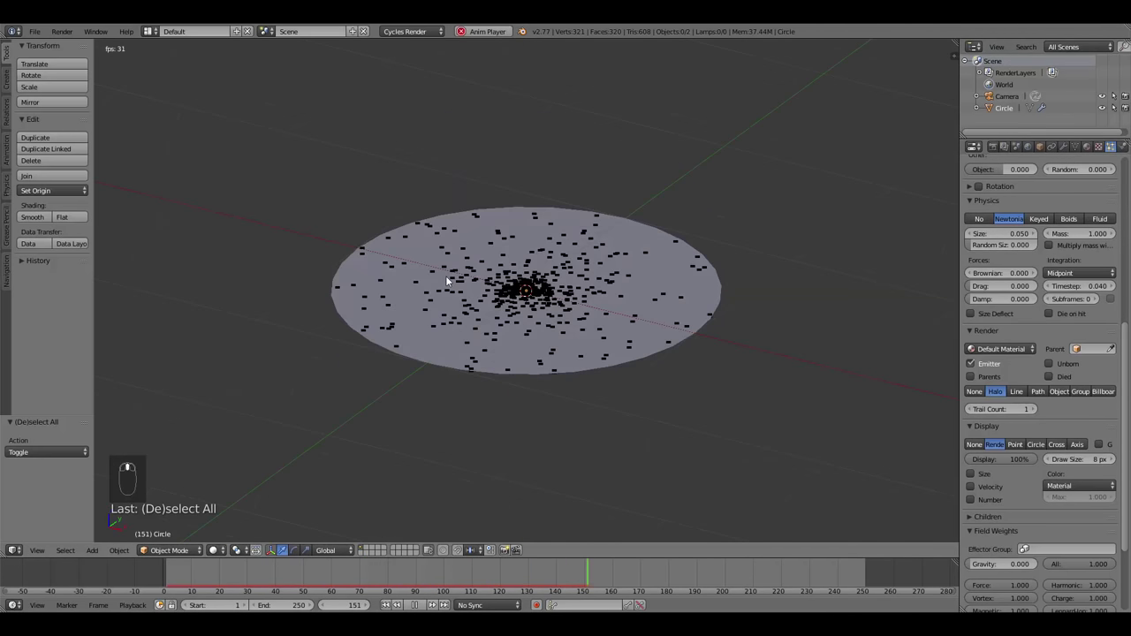
pyautogui.press('Escape')
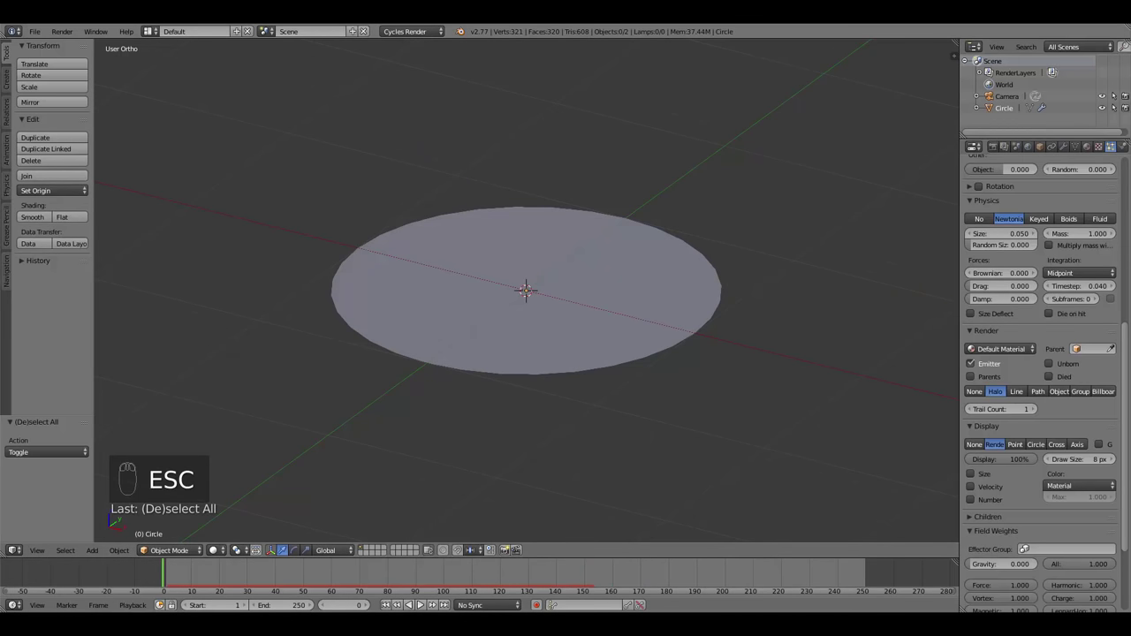
# Set the particles' draw size to 0 px and their Brownian force to 0.2.
pyautogui.moveTo(1048, 466); pyautogui.dragTo(1007, 466)
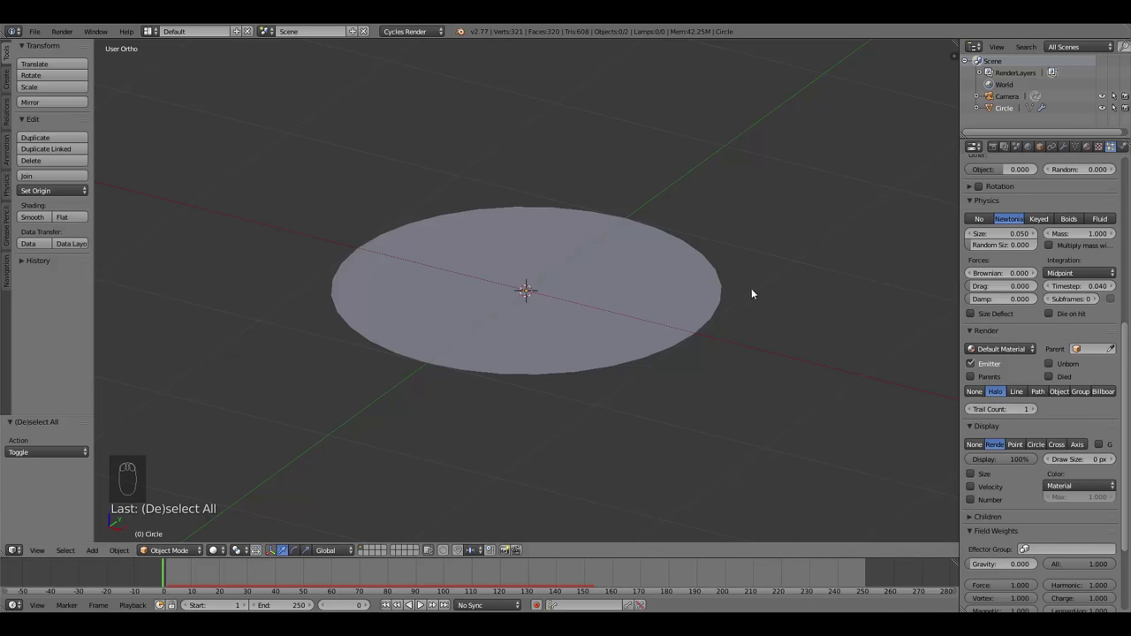
pyautogui.moveTo(451, 192); pyautogui.dragTo(423, 234, button='middle')
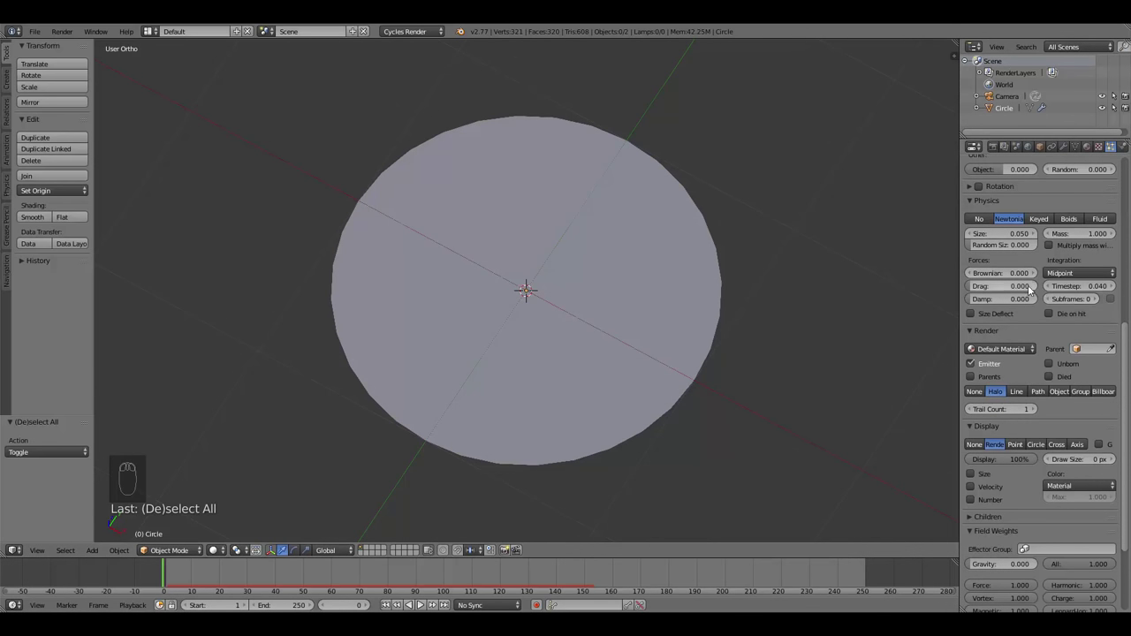
pyautogui.click(1001, 273)
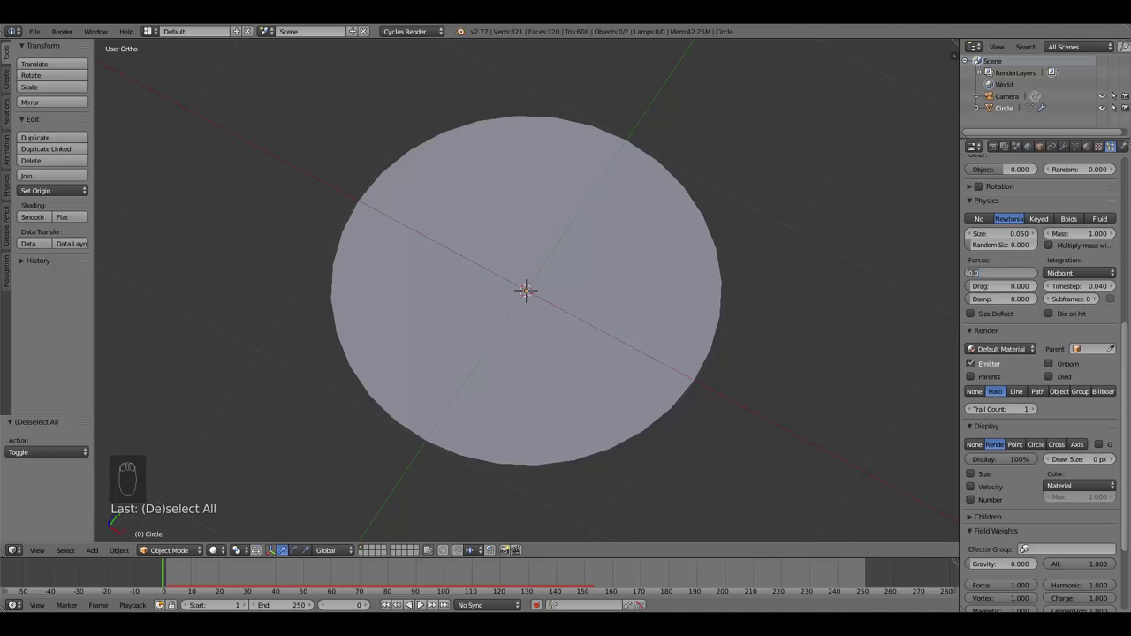
pyautogui.write('0.2')
pyautogui.press('Return')
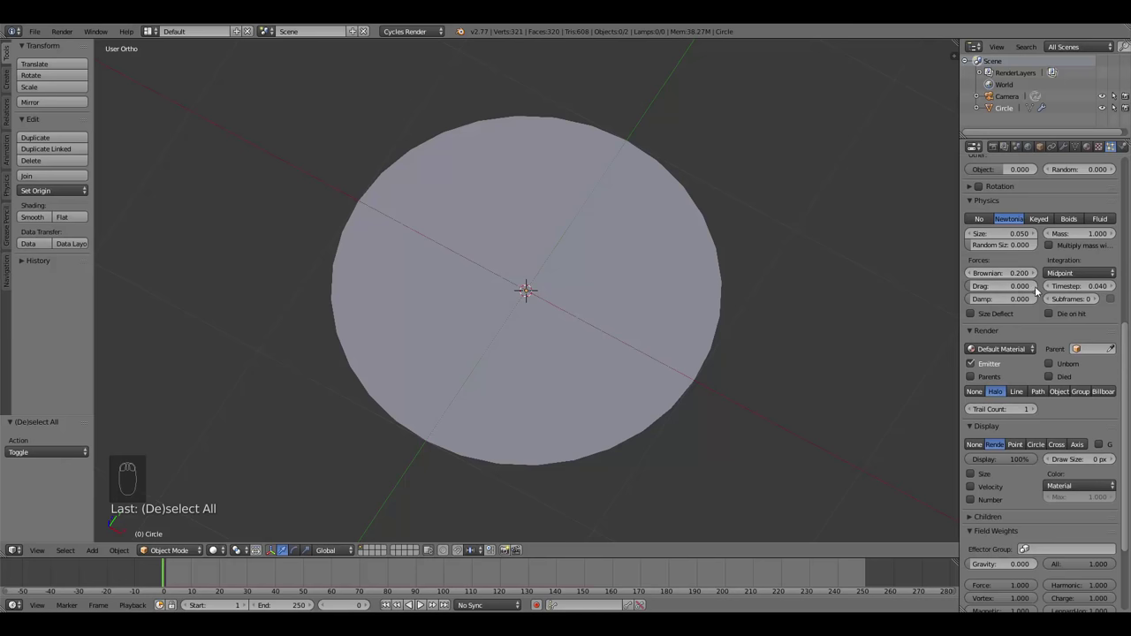
# Play the particle animation and examine from an oblique angle how far the particles spread off the disc.
pyautogui.scroll(3, 1051, 314)
pyautogui.hotkey('alt', 'a')
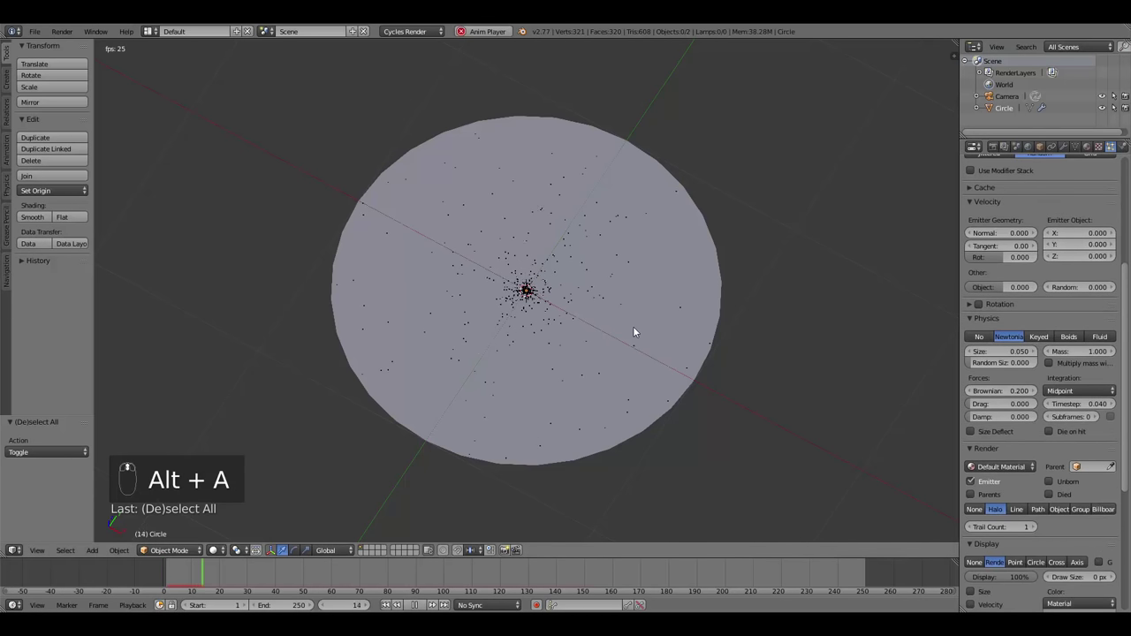
pyautogui.moveTo(636, 374); pyautogui.dragTo(654, 328, button='middle')
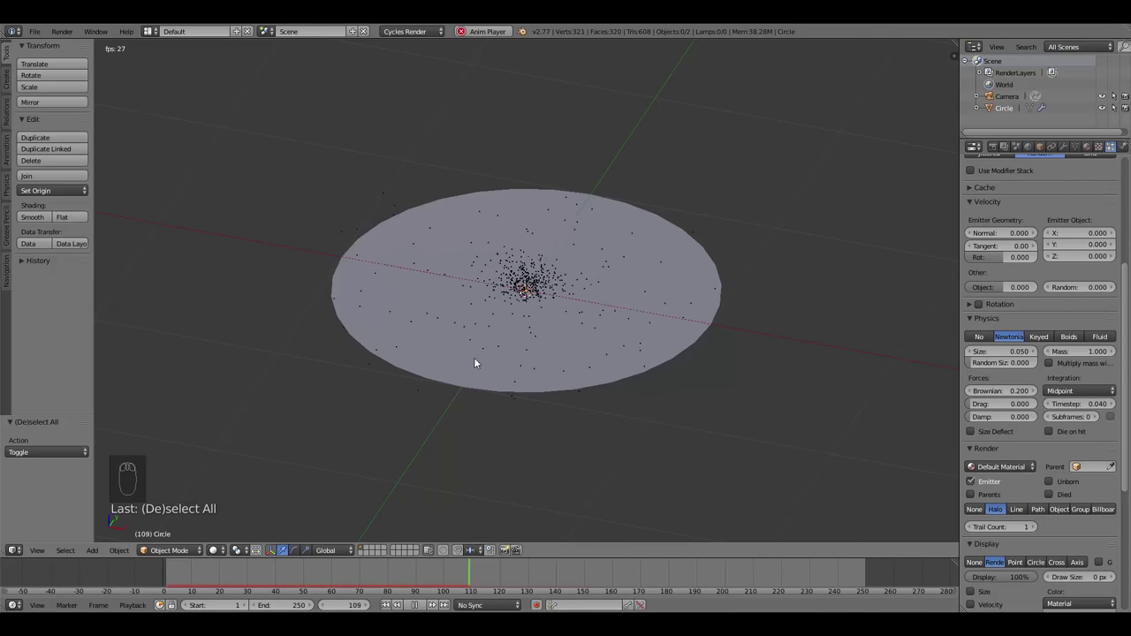
pyautogui.press('Escape')
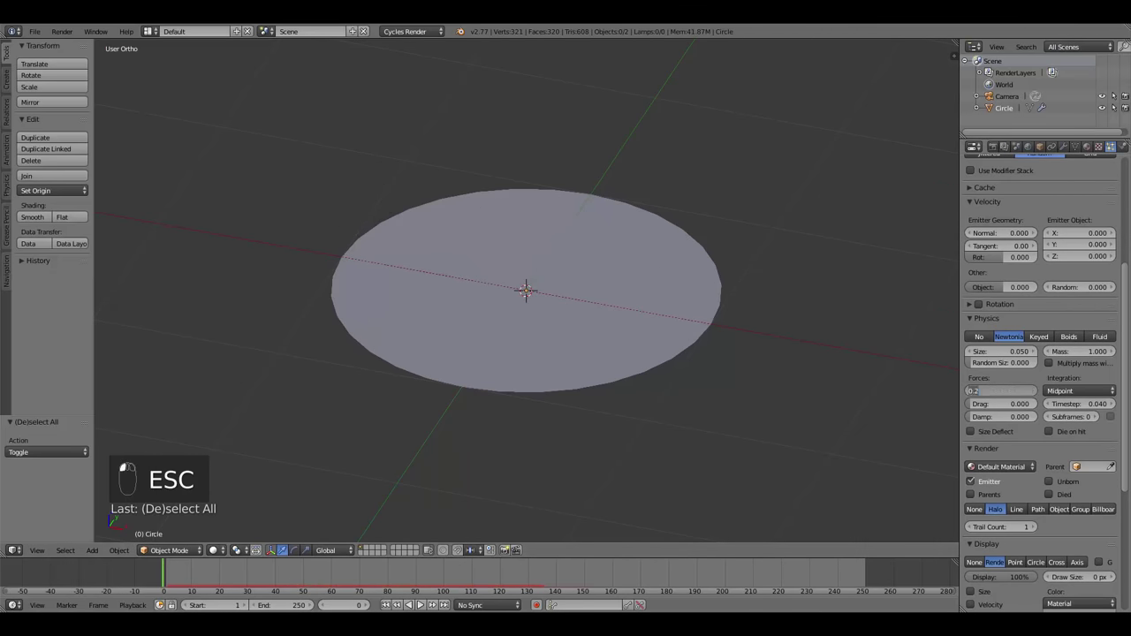
# Set the particles' Brownian force to 0.175.
pyautogui.press('BackSpace')
pyautogui.write('.175')
pyautogui.press('Return')
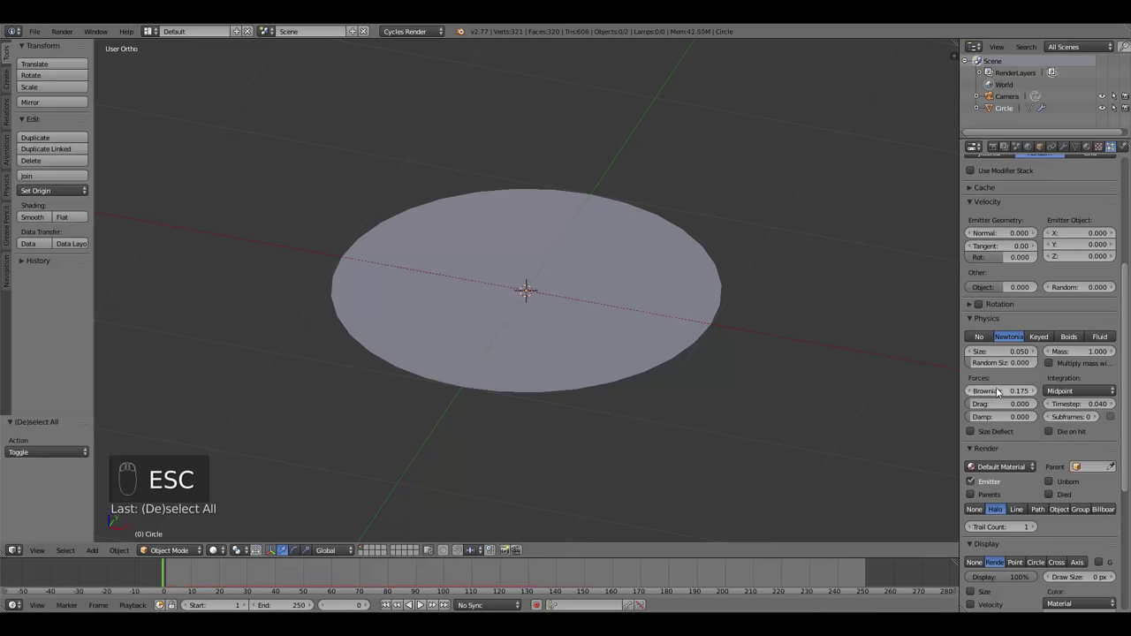
pyautogui.scroll(6, 1045, 371)
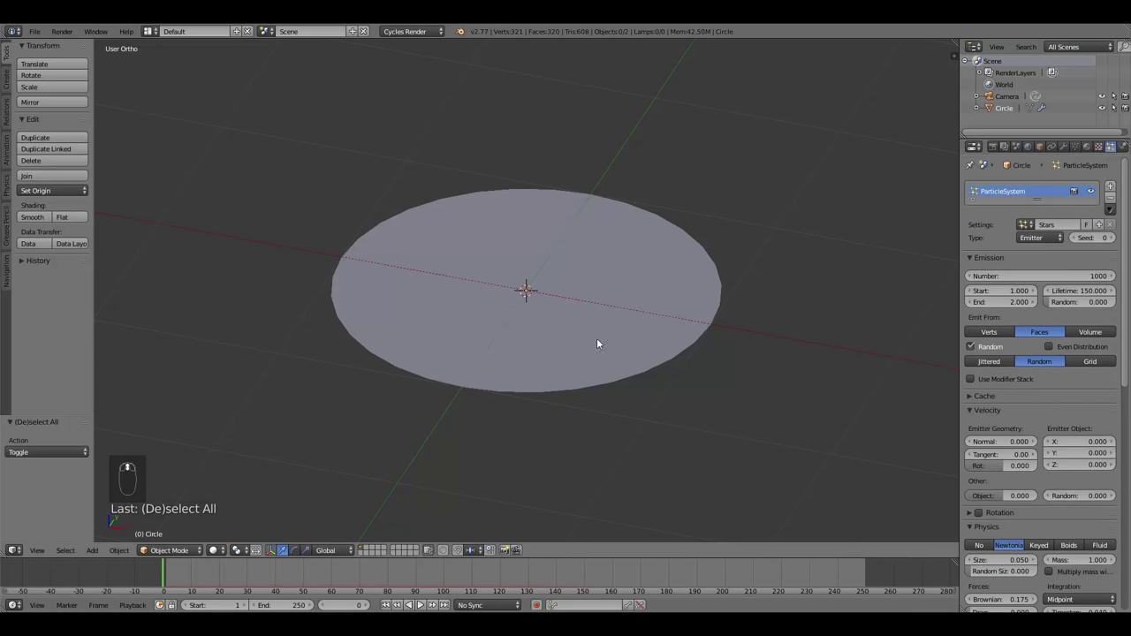
pyautogui.moveTo(559, 304); pyautogui.dragTo(580, 344, button='middle')
pyautogui.scroll(-4, 579, 340)
pyautogui.moveTo(535, 283); pyautogui.dragTo(519, 338, button='middle')
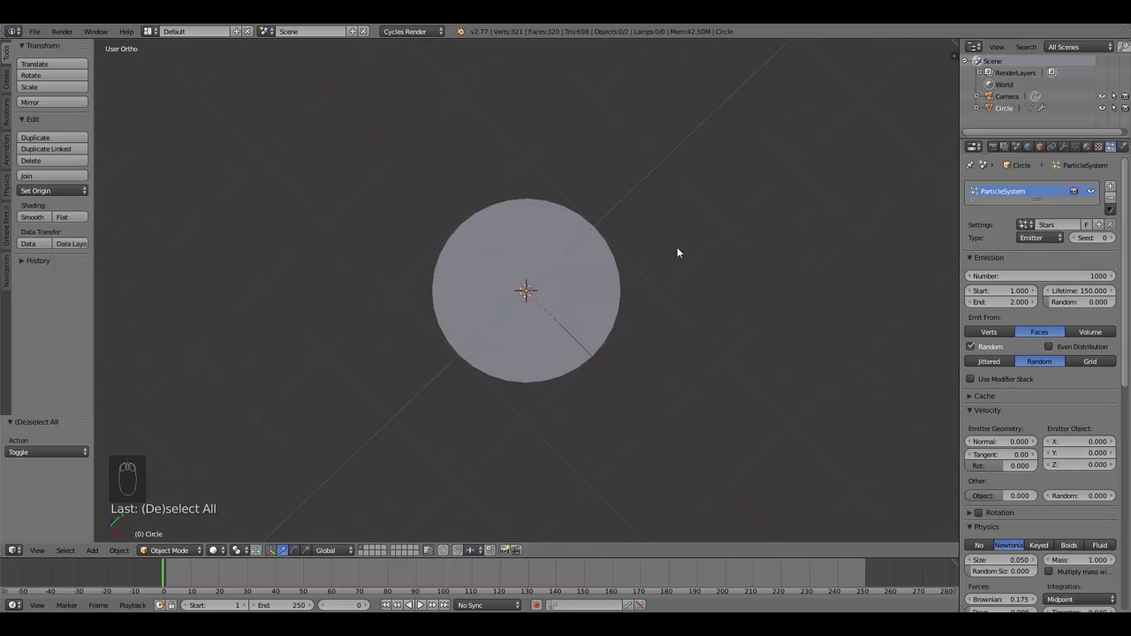
pyautogui.moveTo(595, 377); pyautogui.dragTo(642, 325, button='middle')
pyautogui.moveTo(518, 343); pyautogui.dragTo(472, 324, button='middle')
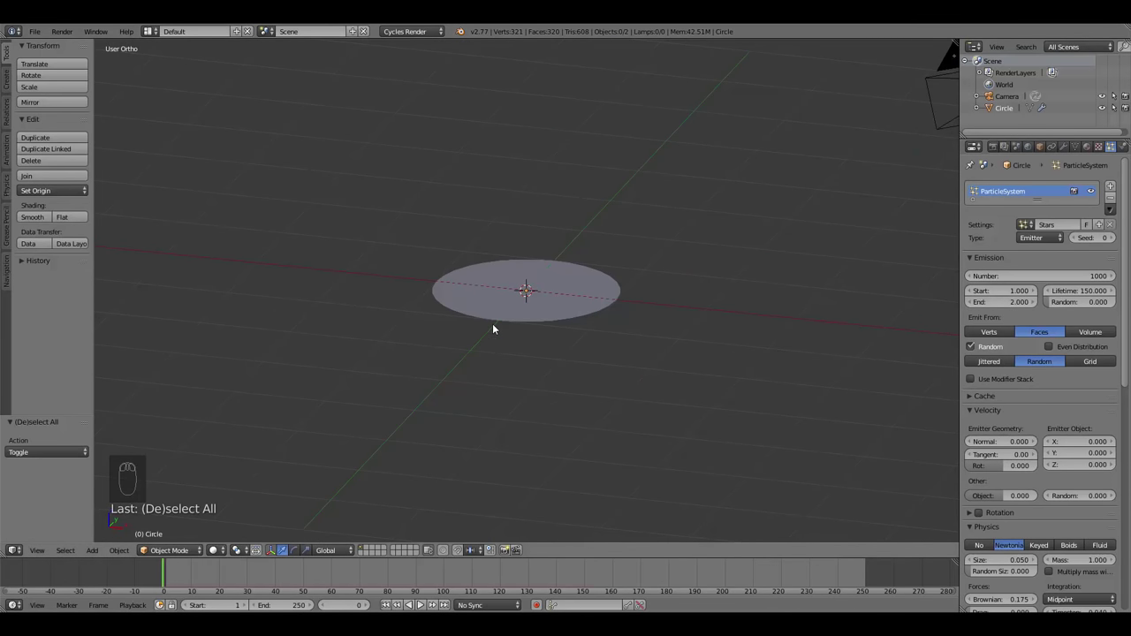
# Switch to an empty layer in top view and add an ico sphere with 1 subdivision at the origin.
pyautogui.press('KP_7')
pyautogui.scroll(3, 559, 343)
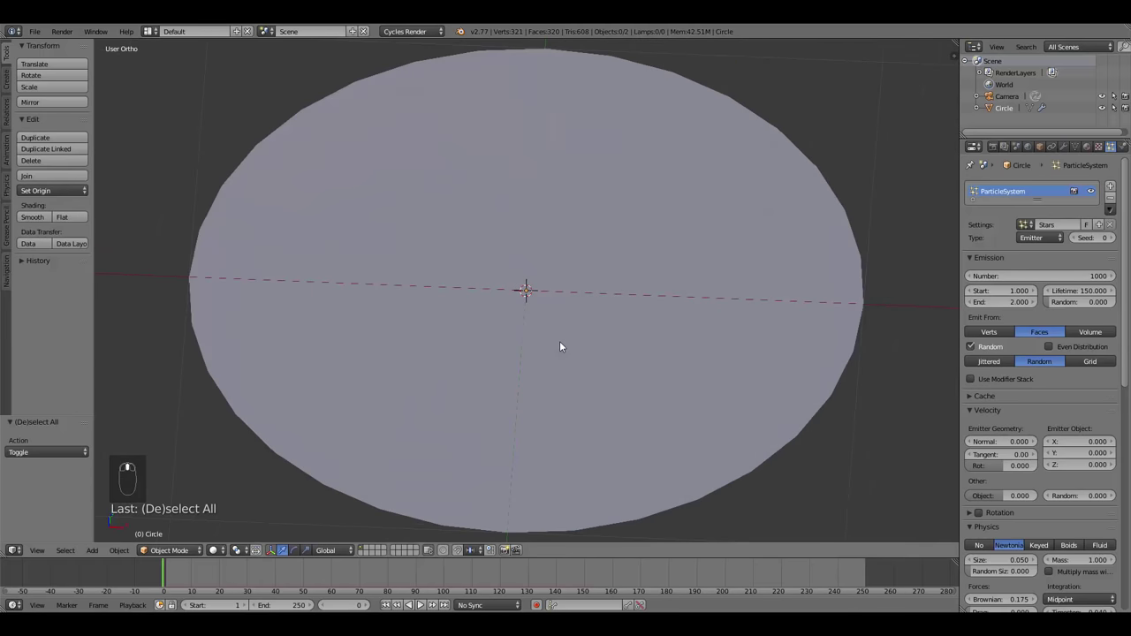
pyautogui.scroll(-6, 556, 339)
pyautogui.scroll(3, 585, 323)
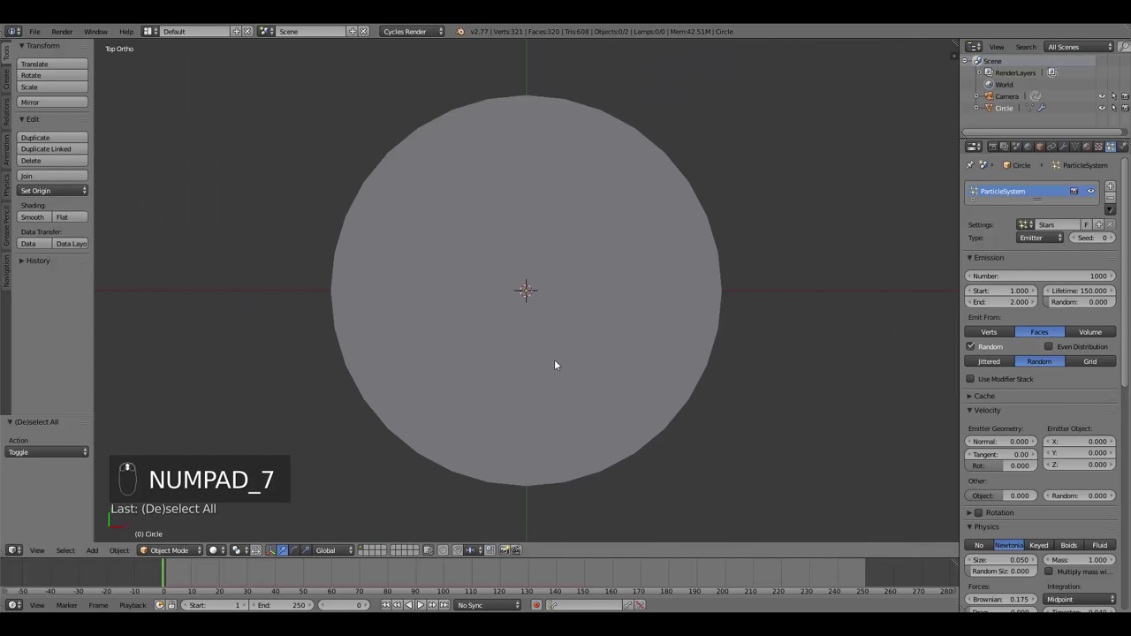
pyautogui.click(366, 548)
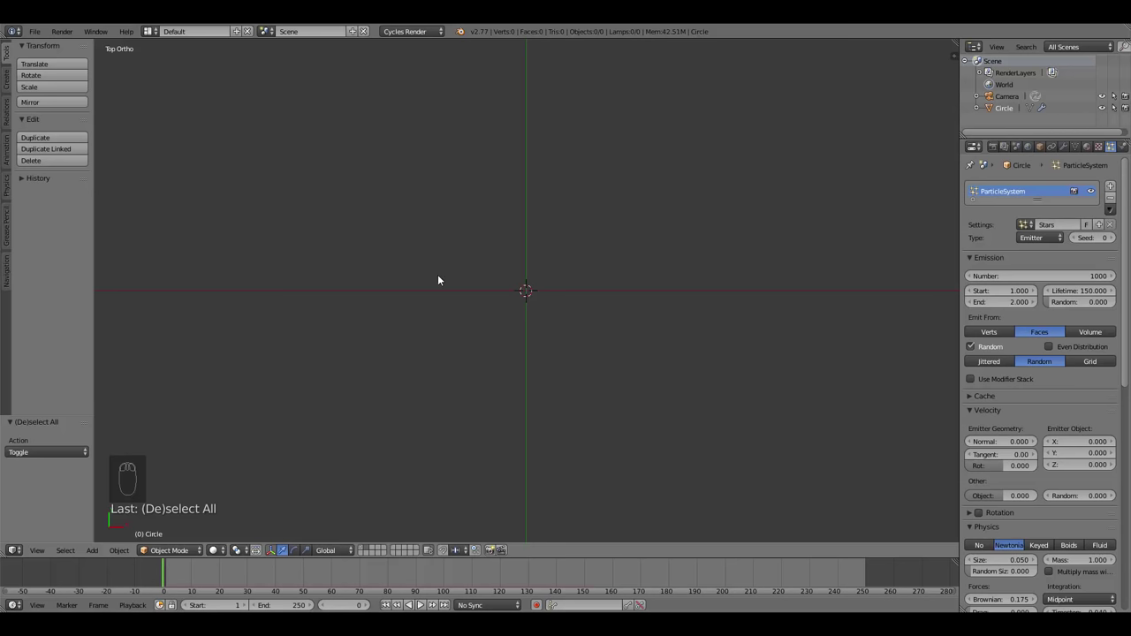
pyautogui.hotkey('shift', 'a')
pyautogui.click(491, 321)
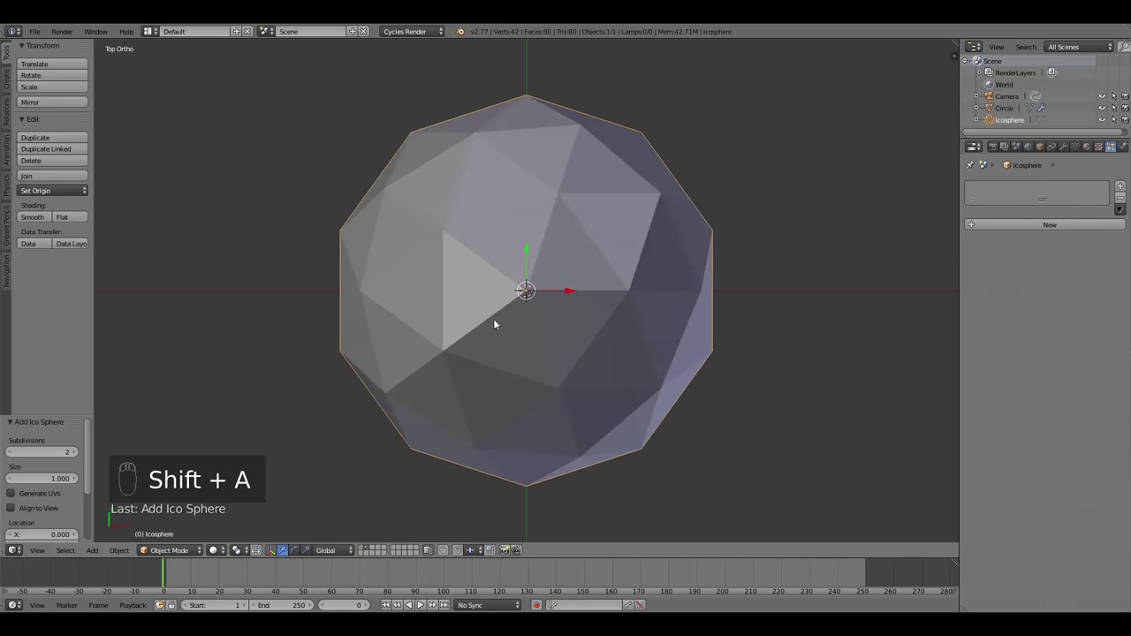
pyautogui.moveTo(49, 415); pyautogui.dragTo(133, 285)
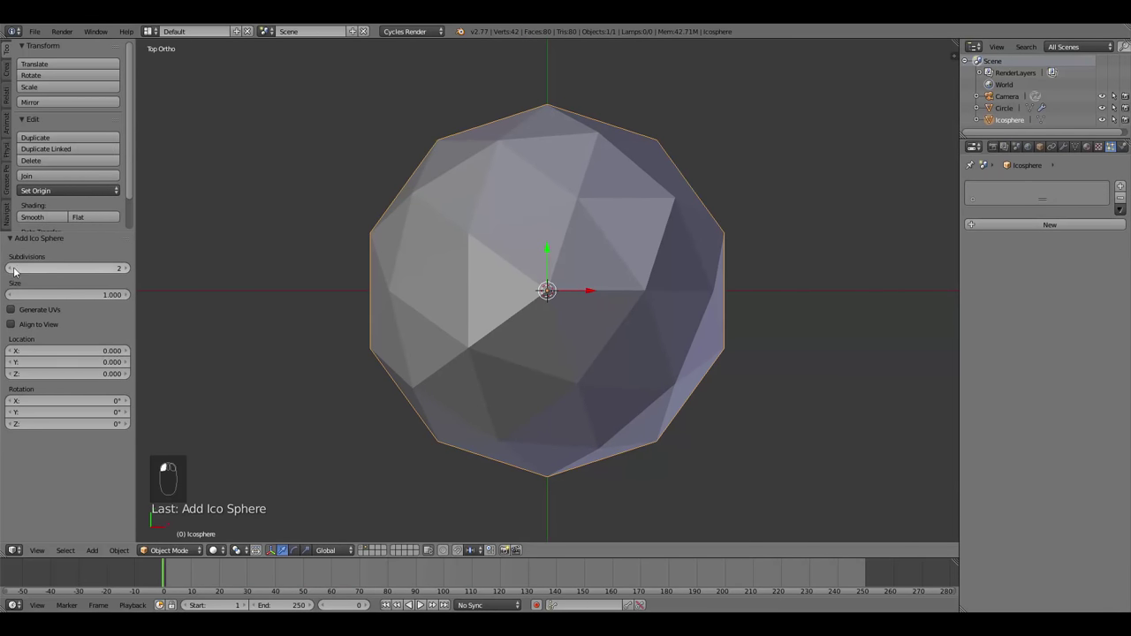
pyautogui.click(11, 268)
# Examine the low-poly shape of the ico sphere from several angles and distances.
pyautogui.moveTo(446, 501); pyautogui.dragTo(353, 398, button='middle')
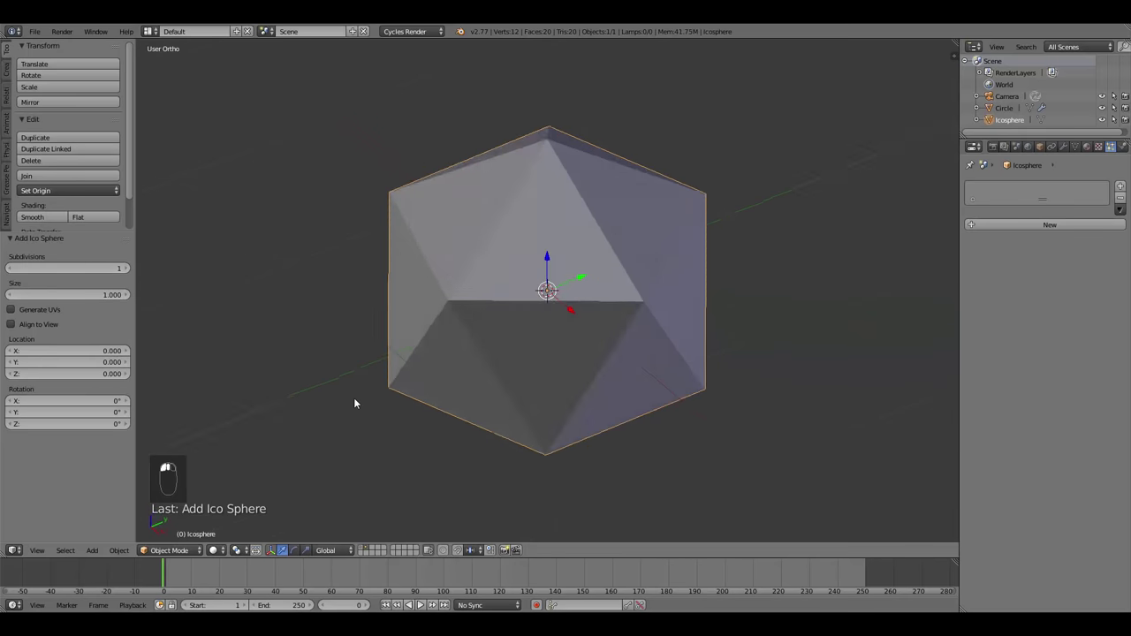
pyautogui.scroll(-4, 353, 399)
pyautogui.moveTo(616, 342); pyautogui.dragTo(532, 325, button='middle')
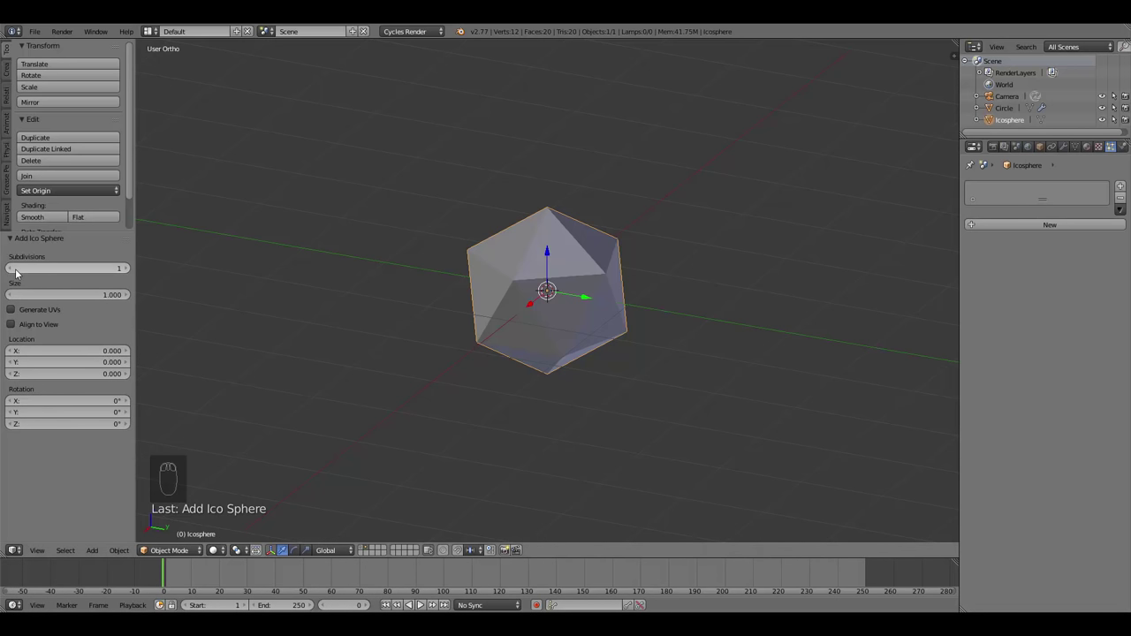
pyautogui.click(154, 307)
pyautogui.moveTo(442, 230); pyautogui.dragTo(531, 196, button='middle')
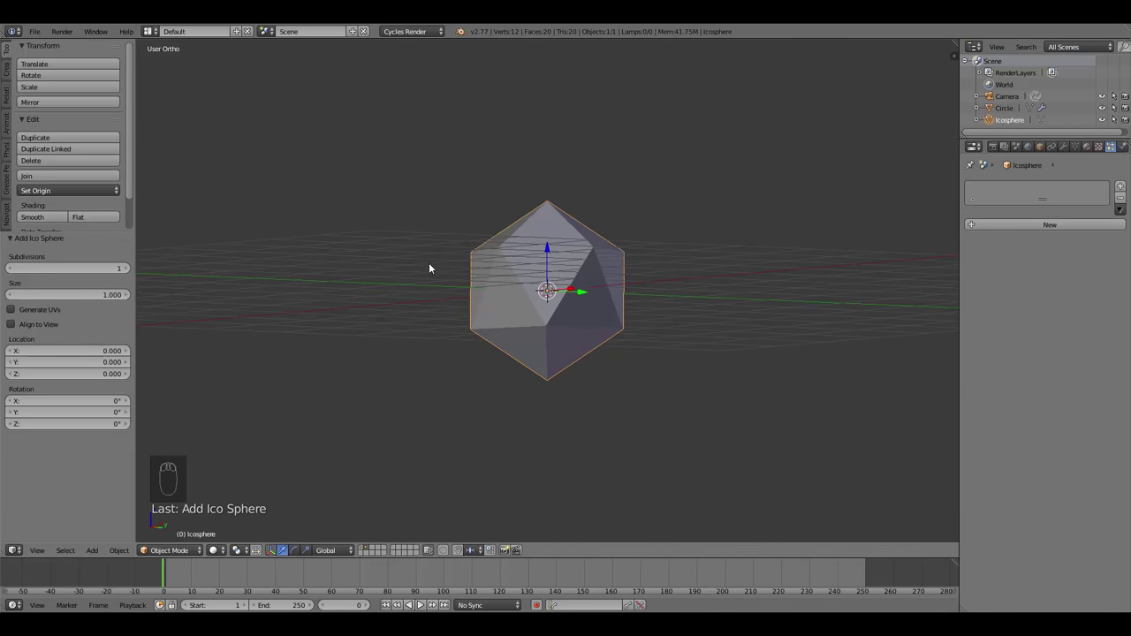
pyautogui.moveTo(454, 232); pyautogui.dragTo(510, 313, button='middle')
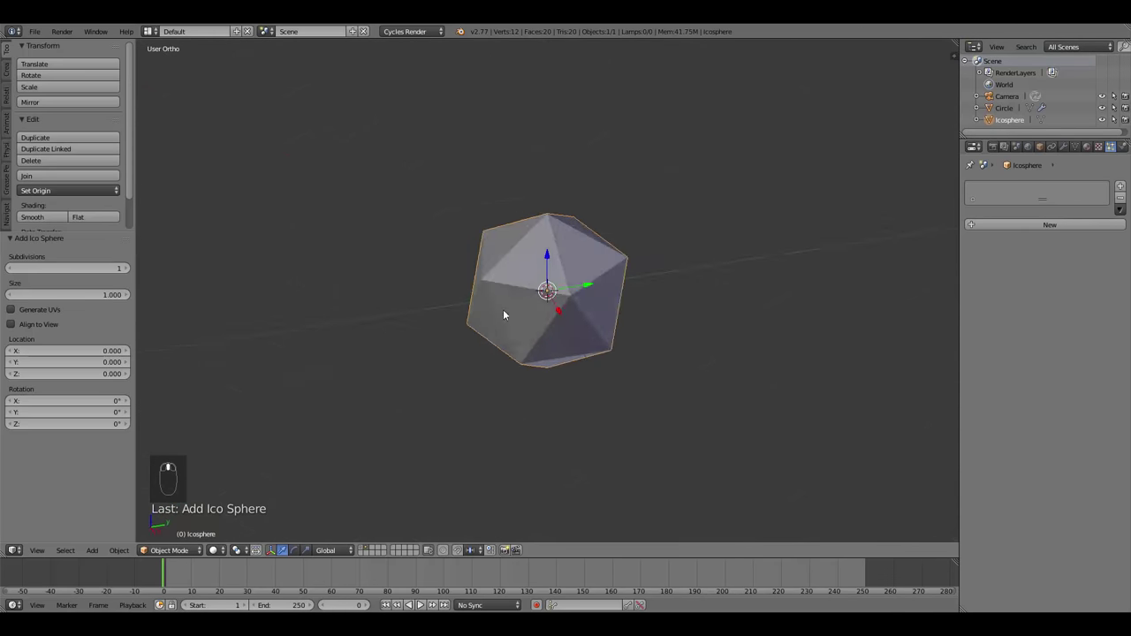
pyautogui.scroll(-6, 500, 314)
pyautogui.scroll(7, 499, 313)
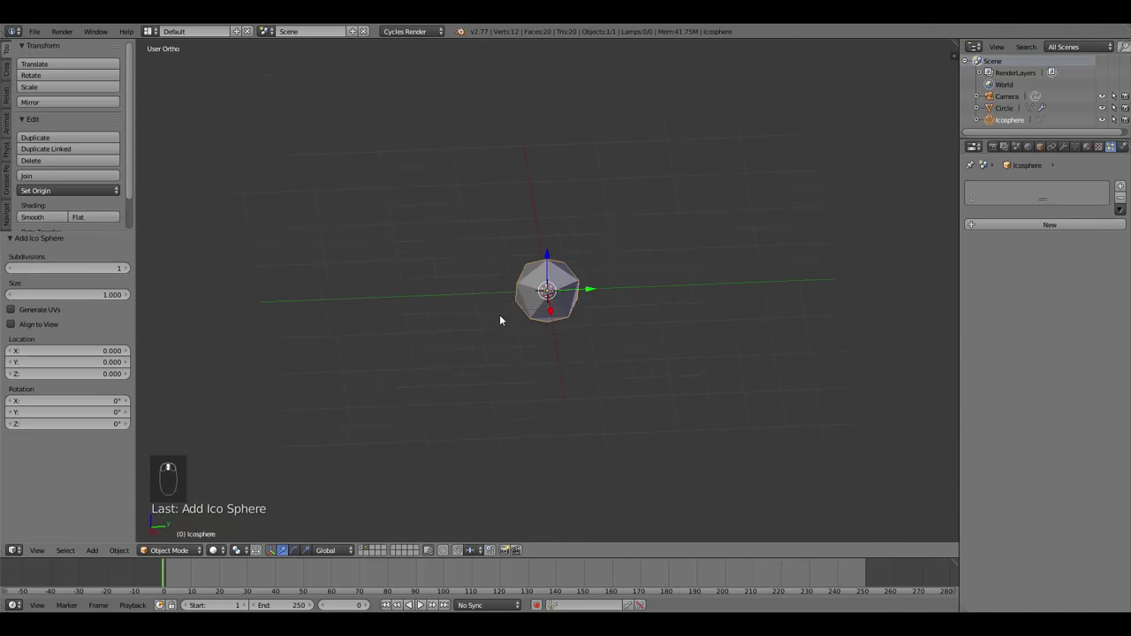
pyautogui.moveTo(478, 314); pyautogui.dragTo(548, 265, button='middle')
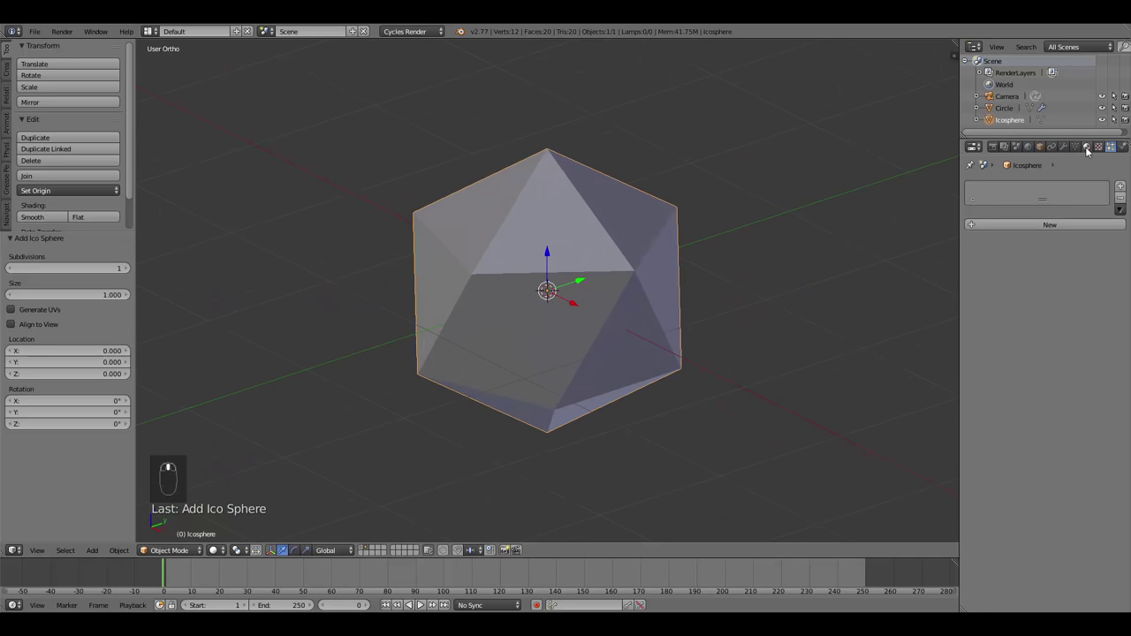
# Create a new material for the ico sphere and name it Blue.
pyautogui.click(1086, 147)
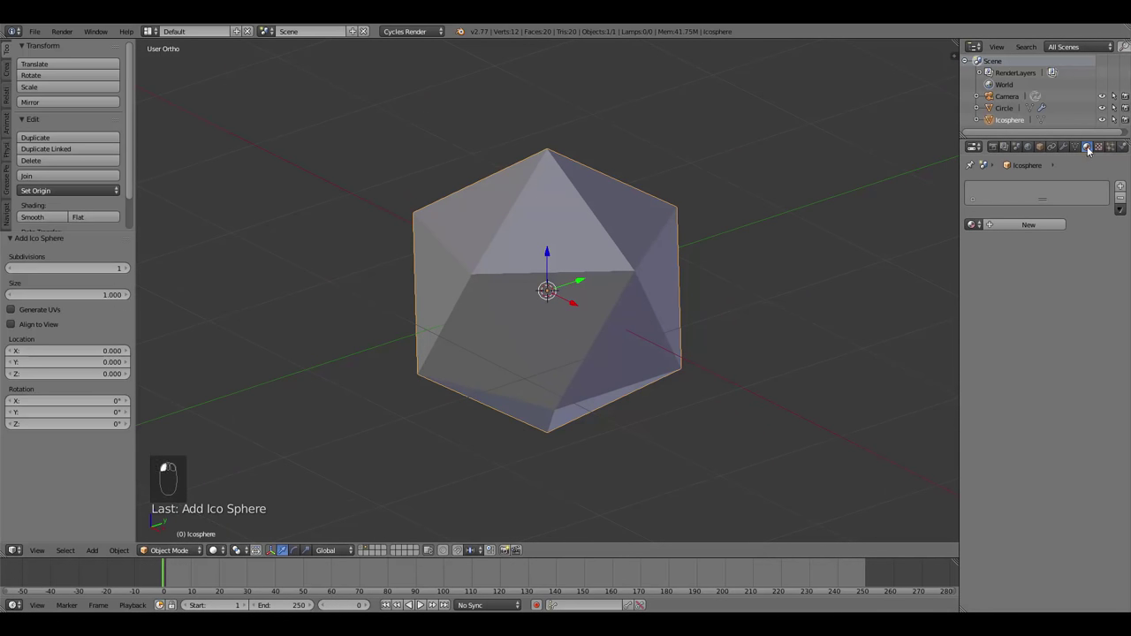
pyautogui.click(1032, 224)
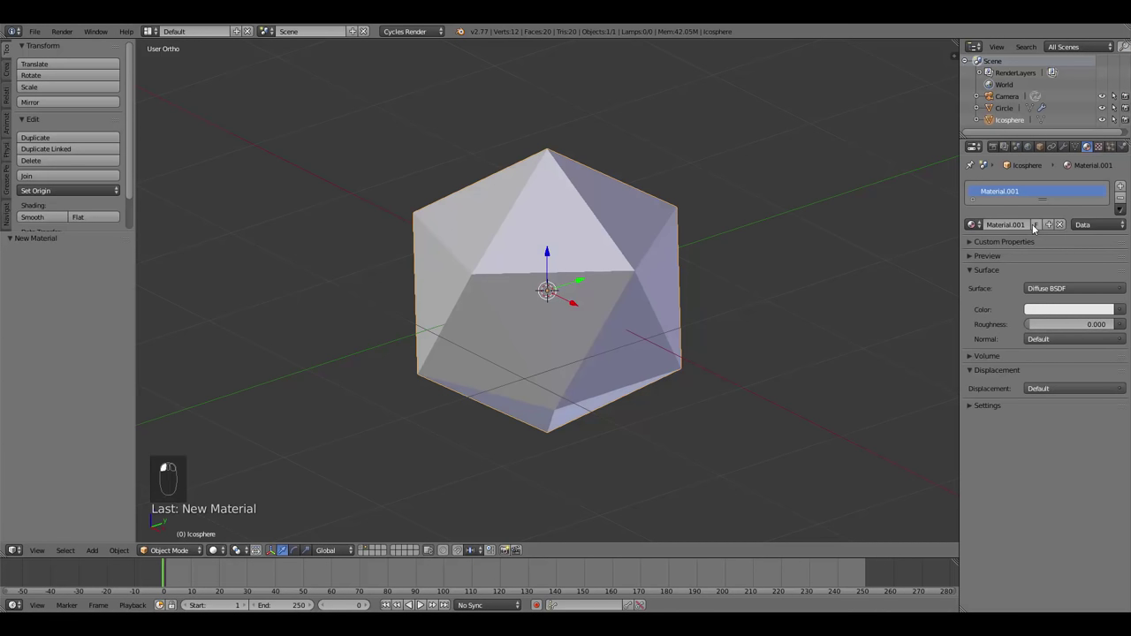
pyautogui.click(1007, 225)
pyautogui.write('Blue')
pyautogui.press('Return')
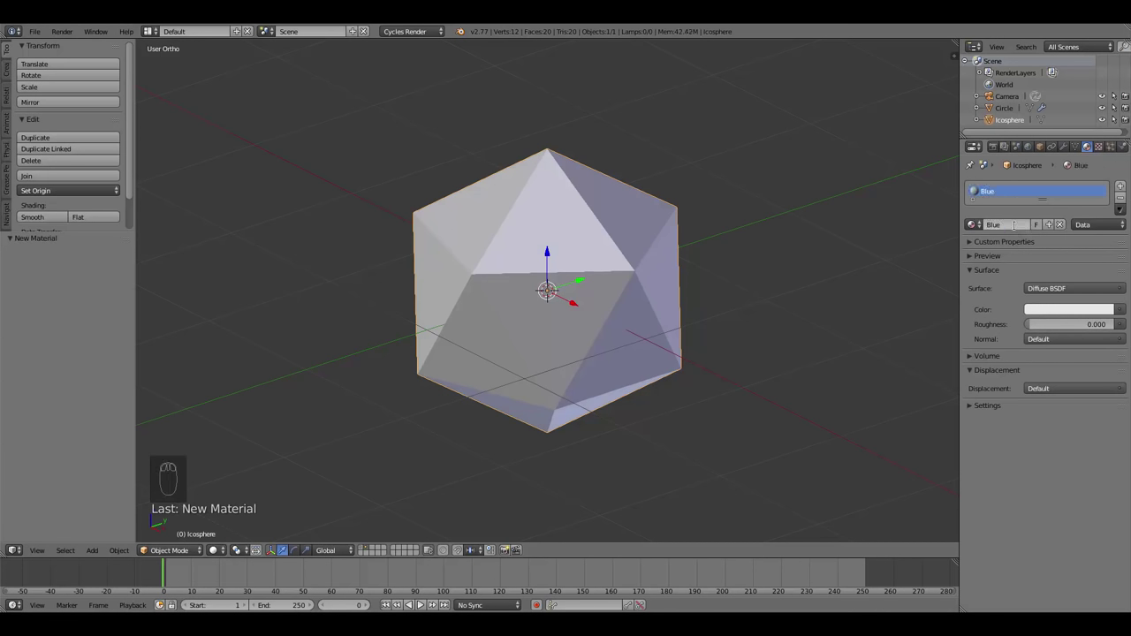
# Switch the viewport to rendered shading and change the Blue material's surface shader to Emission.
pyautogui.scroll(-4, 618, 336)
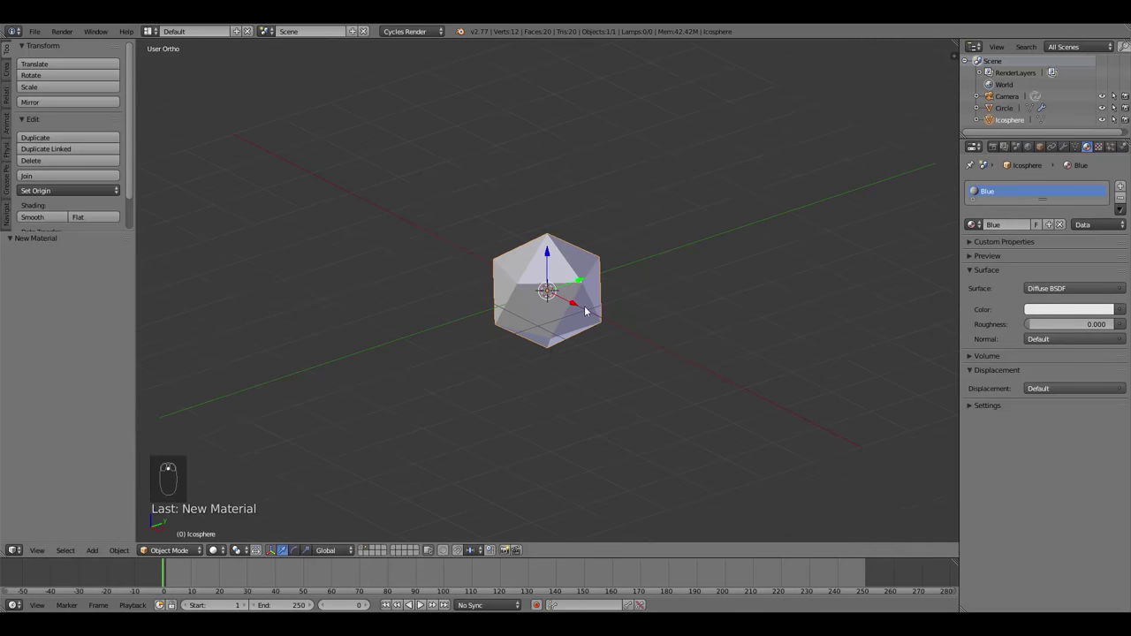
pyautogui.click(217, 550)
pyautogui.click(260, 473)
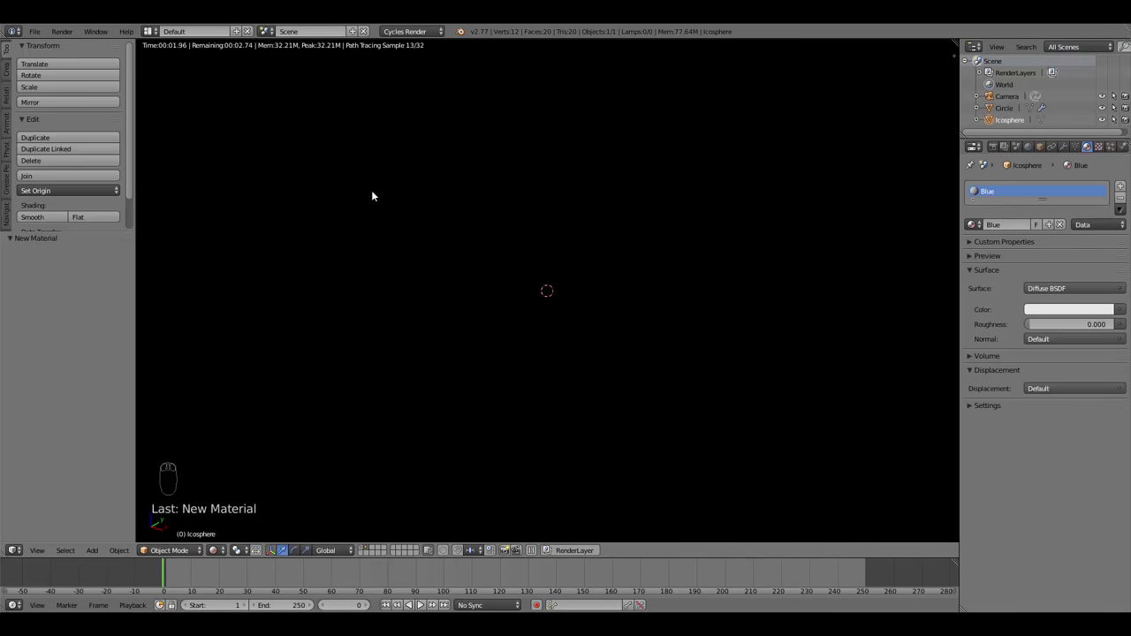
pyautogui.click(1040, 289)
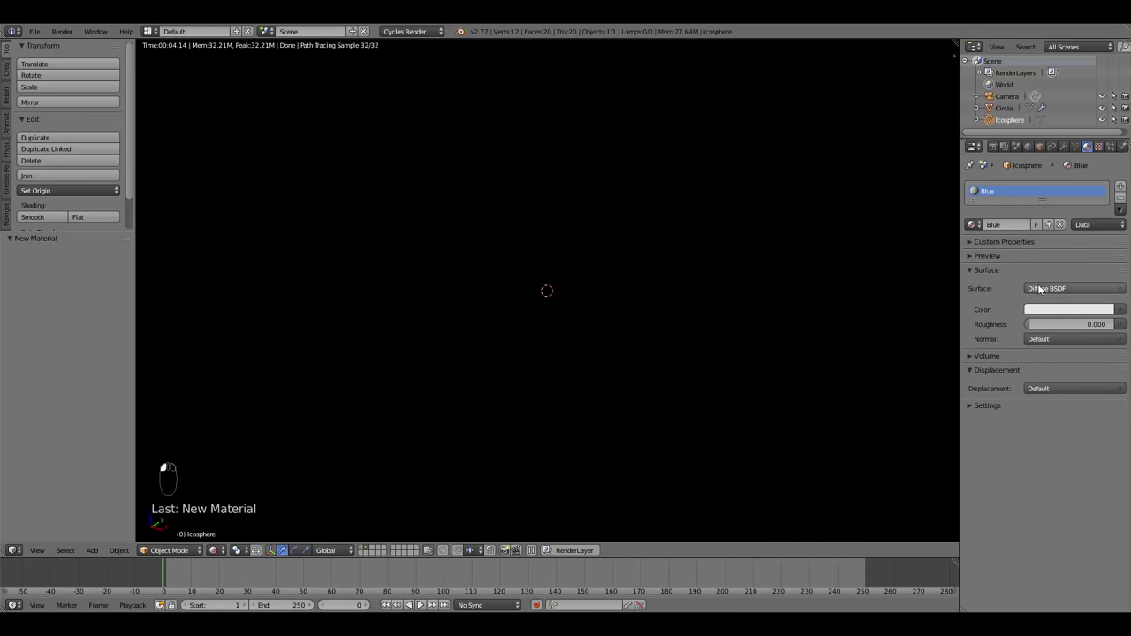
pyautogui.click(1046, 288)
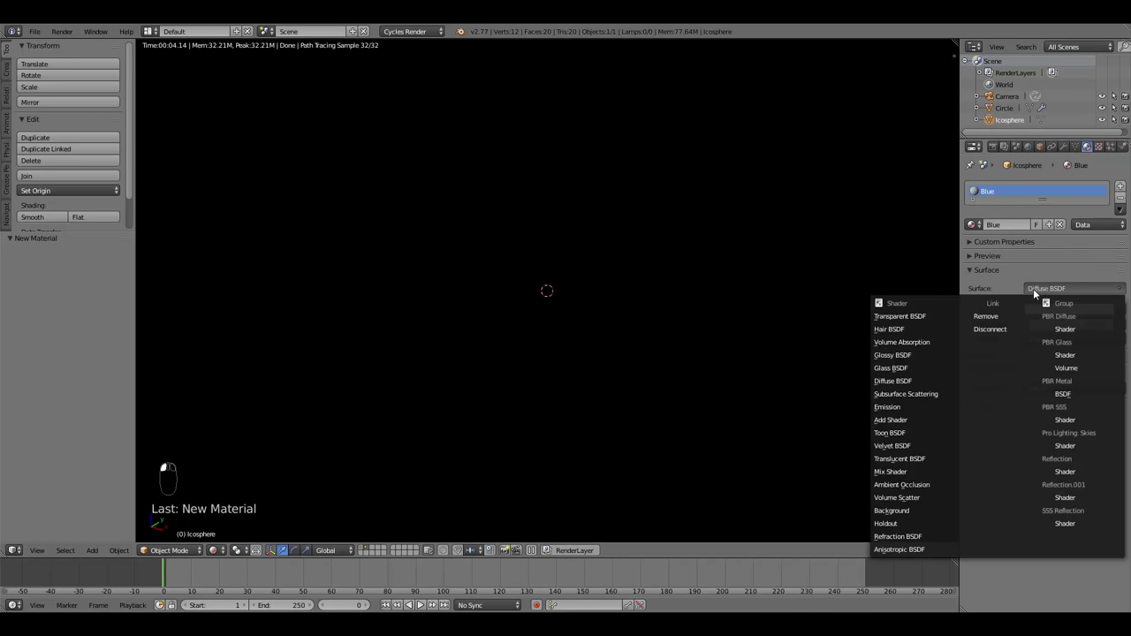
pyautogui.click(899, 406)
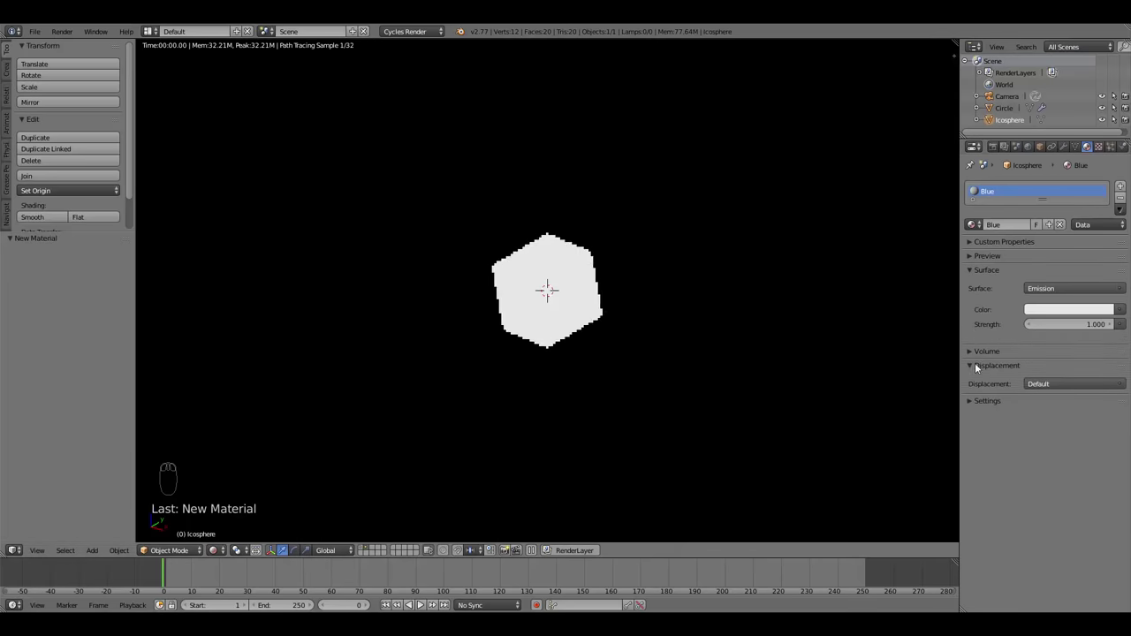
# Set the Blue material's emission color to a light blue at full brightness.
pyautogui.click(1061, 311)
pyautogui.moveTo(1104, 148)
pyautogui.mouseDown()
pyautogui.moveTo(1104, 181)
pyautogui.moveTo(1104, 141)
pyautogui.mouseUp()
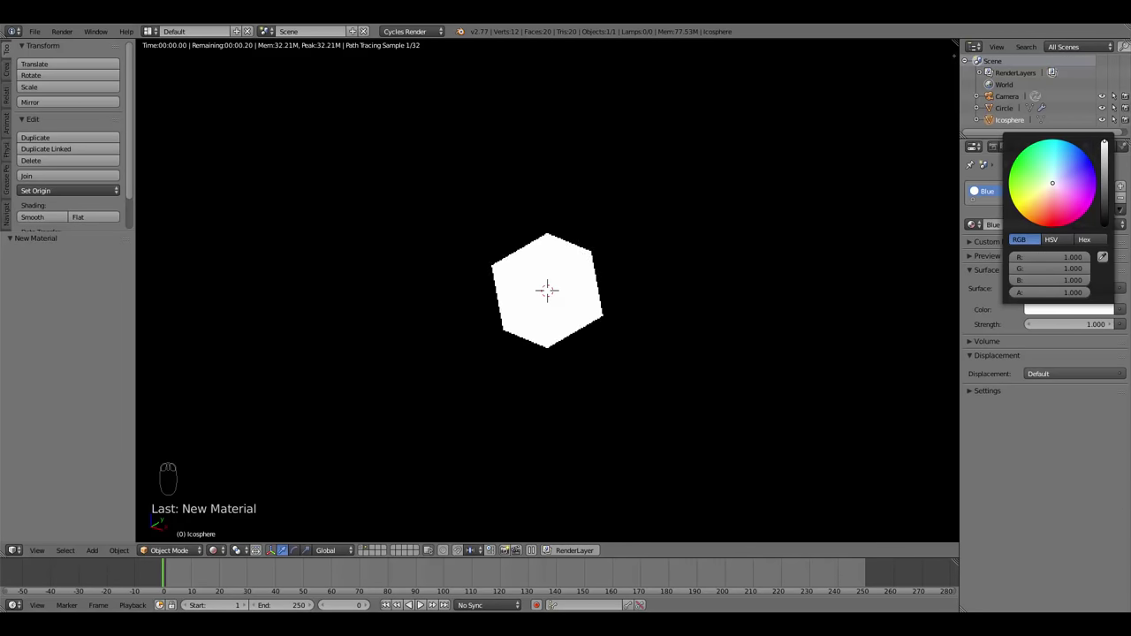
pyautogui.click(1063, 169)
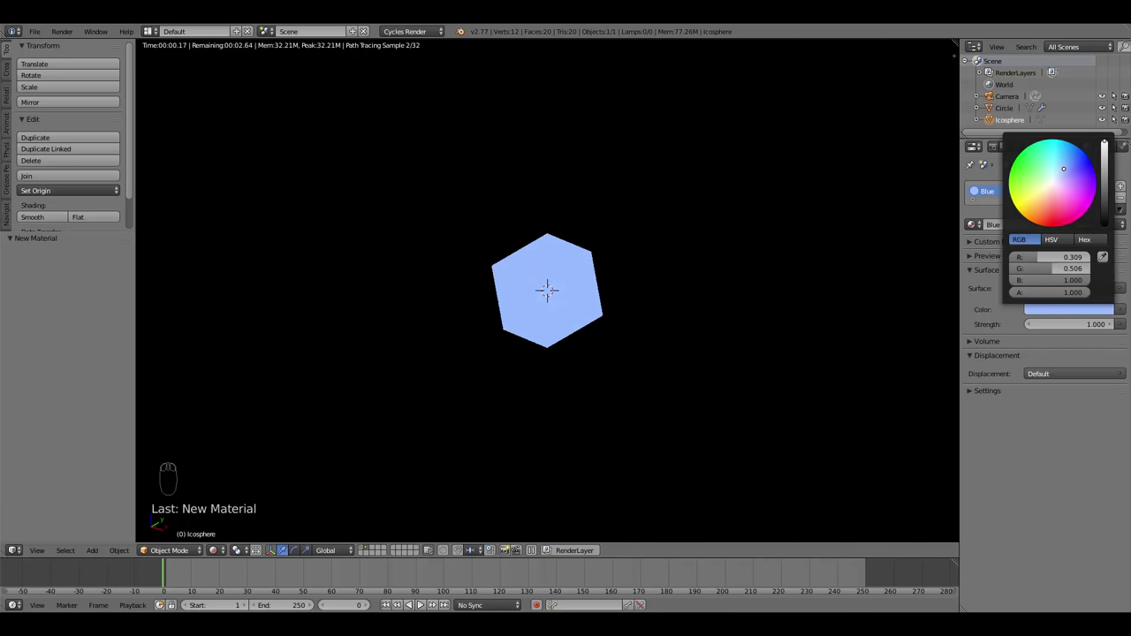
pyautogui.moveTo(1064, 168); pyautogui.dragTo(1065, 170)
pyautogui.click(1063, 164)
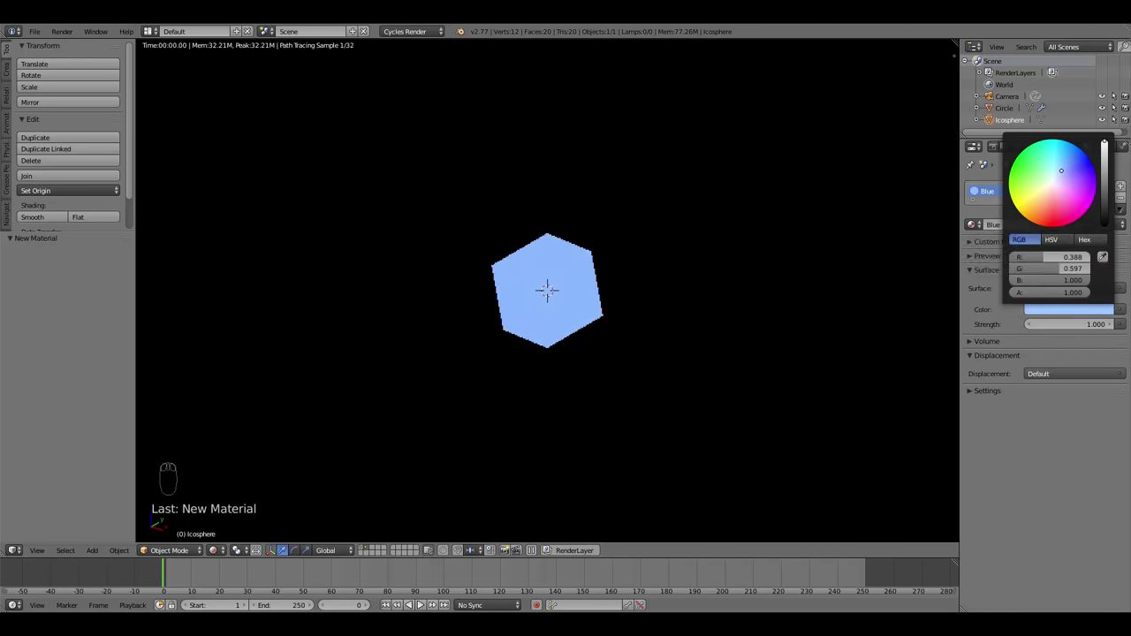
# Set the Blue material's emission strength to 15 and check the rendered ico sphere from different angles and distances.
pyautogui.click(1089, 325)
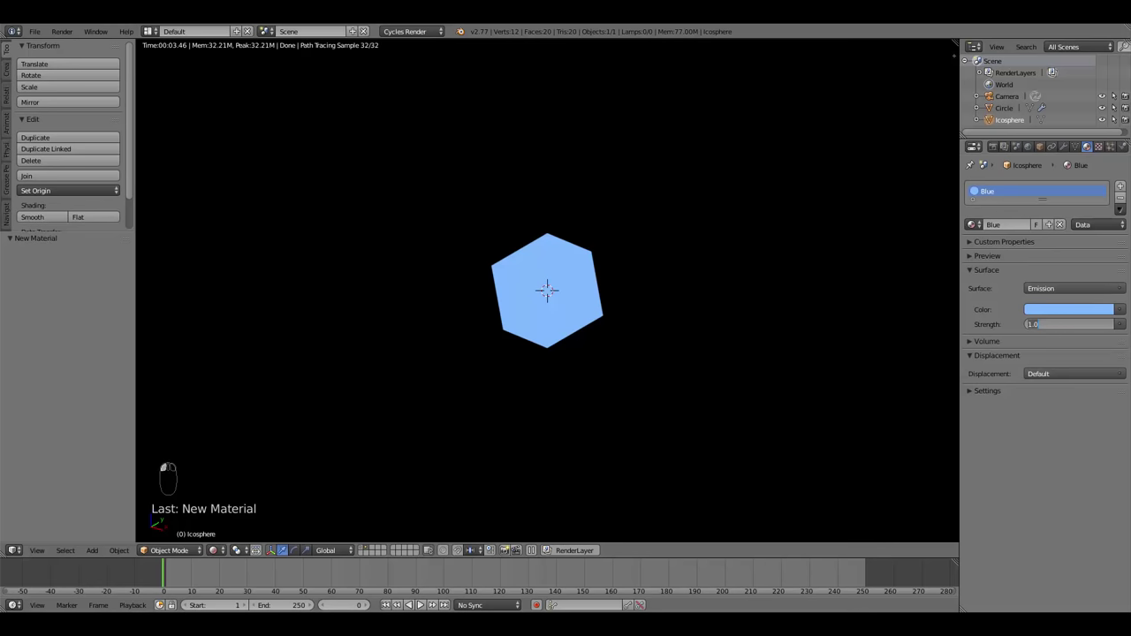
pyautogui.write('15')
pyautogui.press('Return')
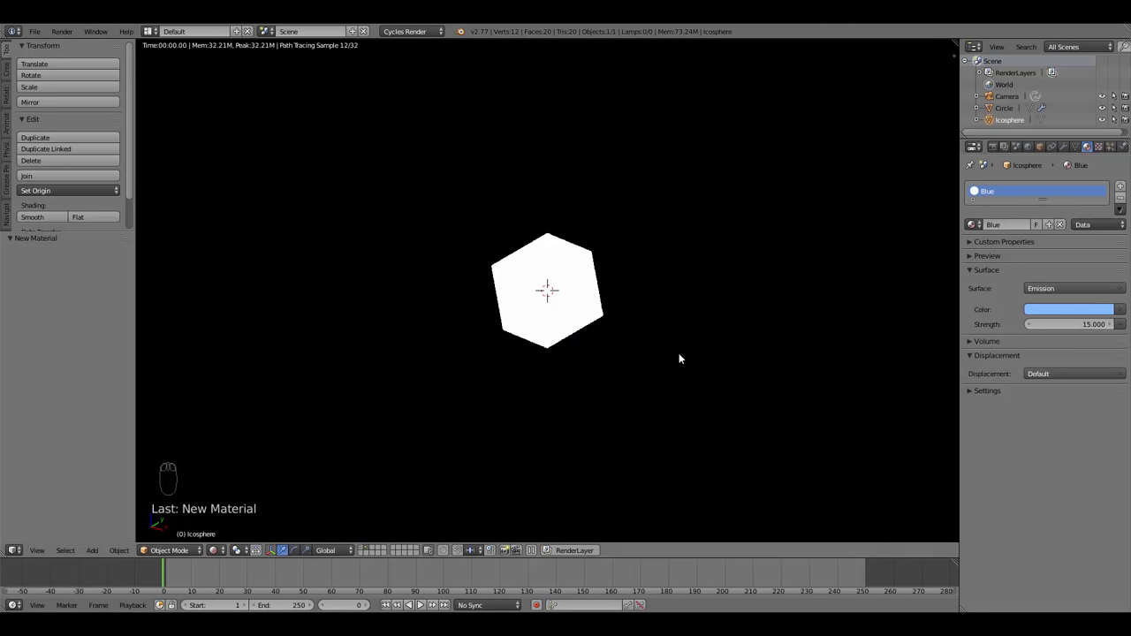
pyautogui.moveTo(633, 341); pyautogui.dragTo(510, 338, button='middle')
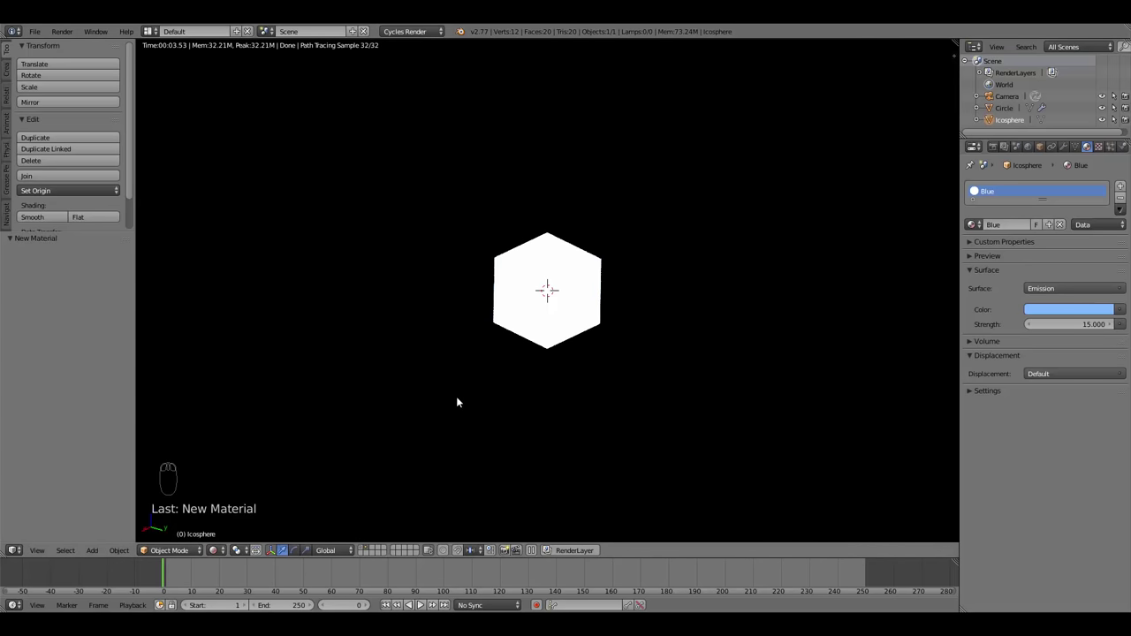
pyautogui.scroll(-5, 447, 360)
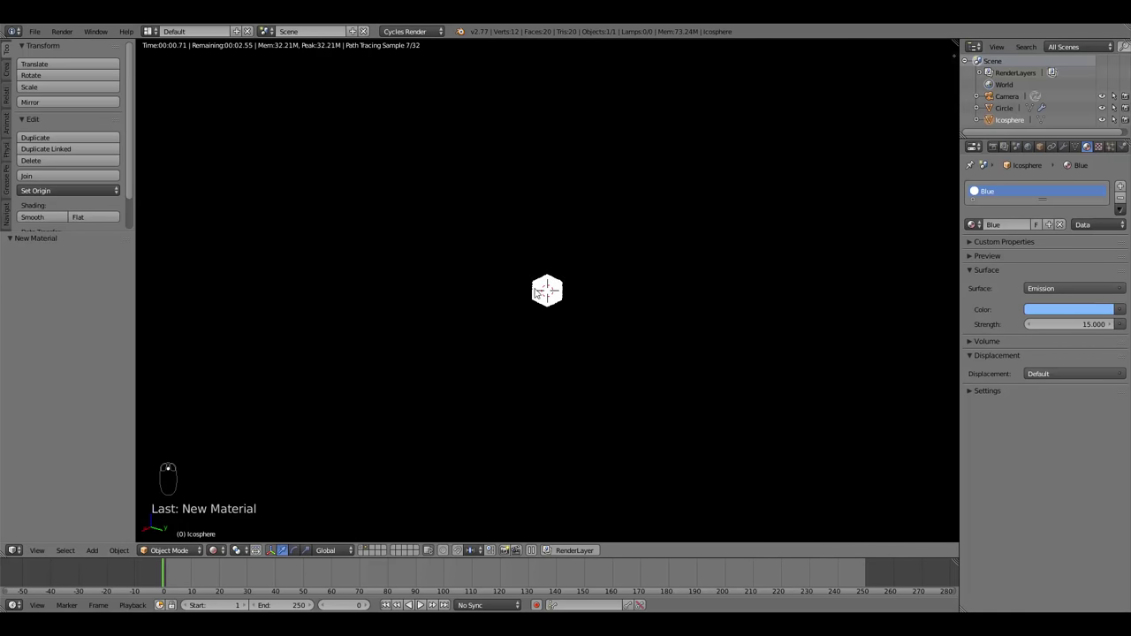
pyautogui.scroll(-2, 502, 318)
pyautogui.scroll(6, 497, 343)
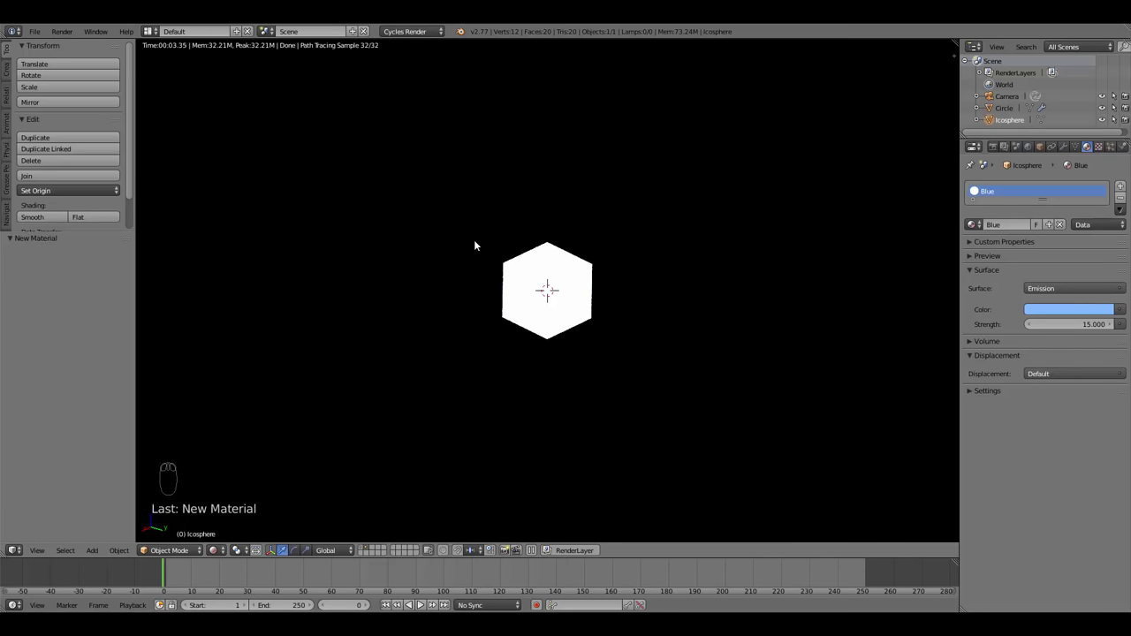
pyautogui.moveTo(627, 288); pyautogui.dragTo(600, 345, button='middle')
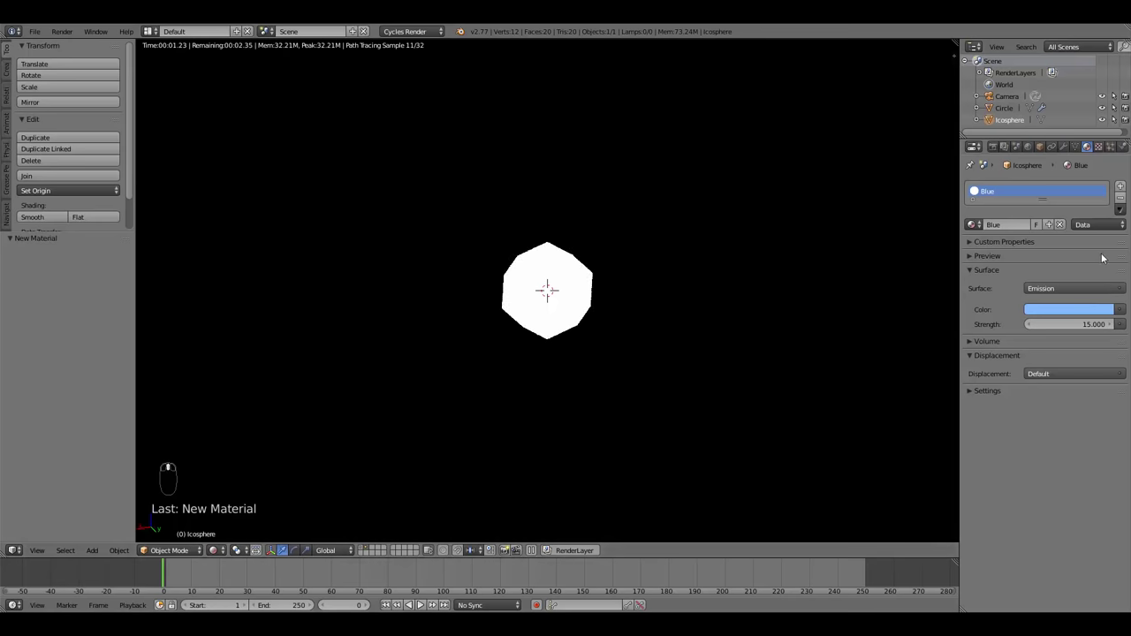
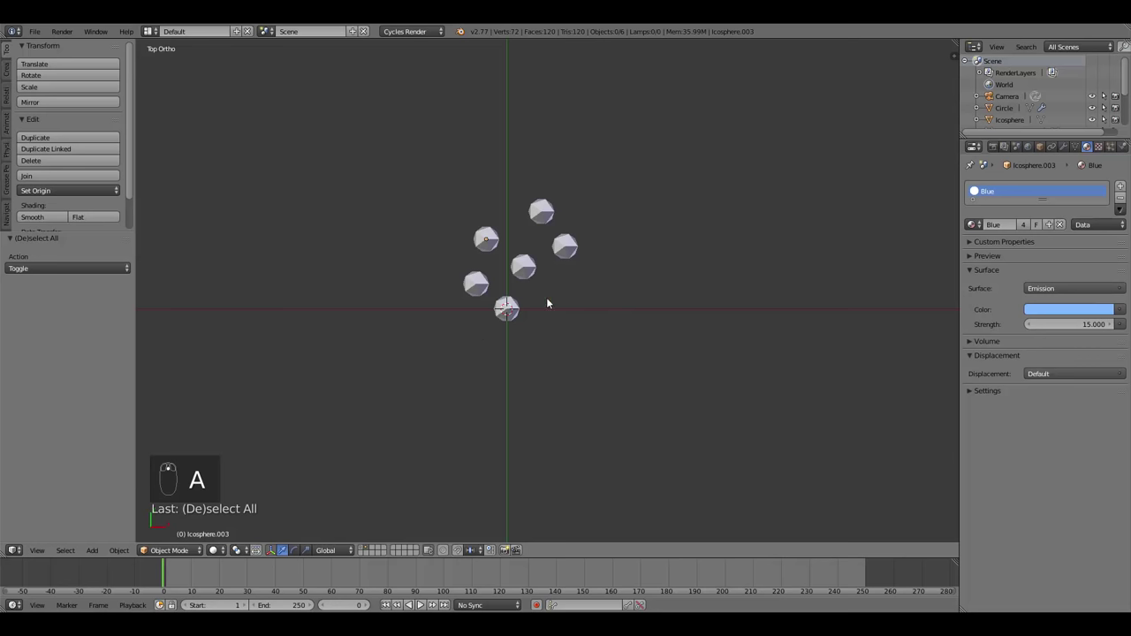
# Duplicate the Dark Blue ico sphere and place the copy about -3.5 units in X and 2.1 units in Y from it.
pyautogui.rightClick(468, 291)
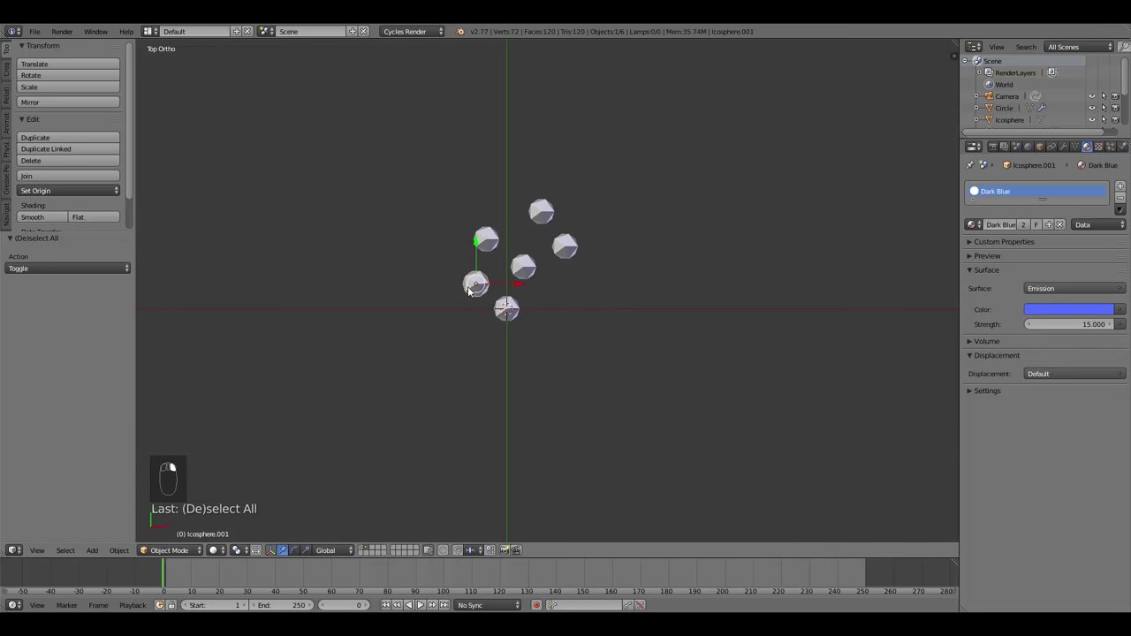
pyautogui.hotkey('shift', 'd')
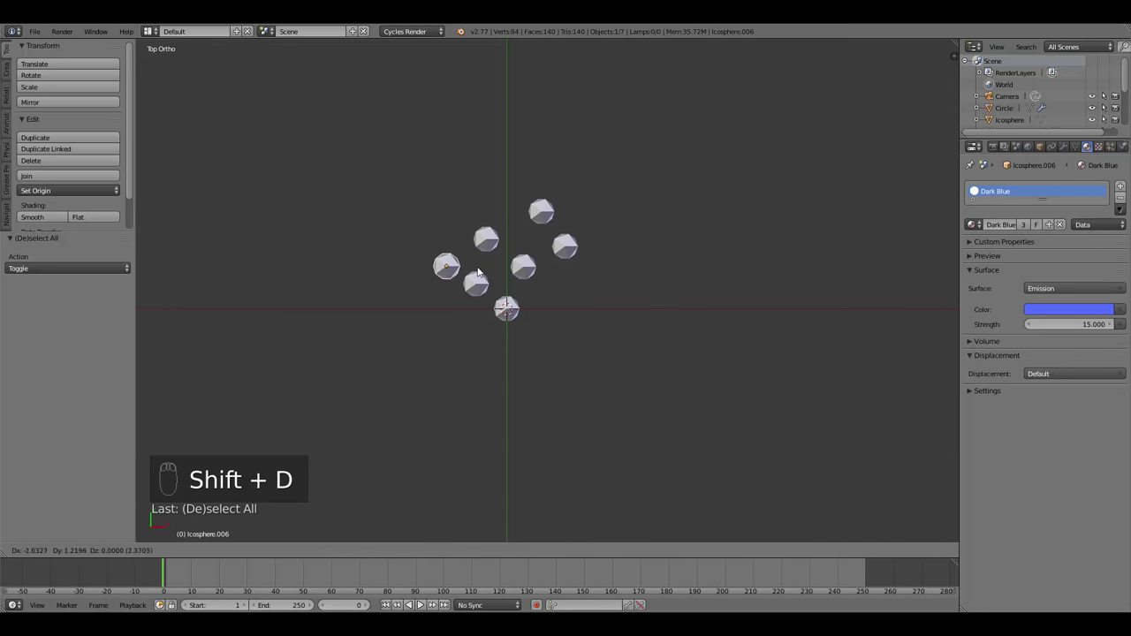
pyautogui.click(475, 265)
# Give the duplicated ico sphere its own copy of the material, name it Red, and set its emission color to a pale red.
pyautogui.click(1023, 224)
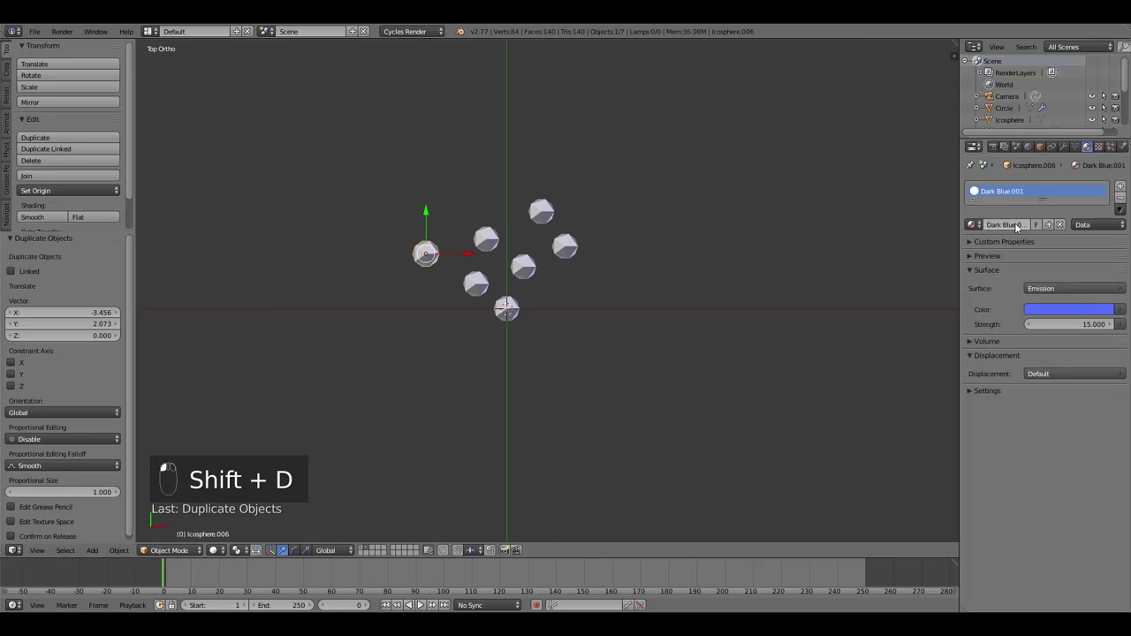
pyautogui.click(1014, 224)
pyautogui.write('Red')
pyautogui.press('Return')
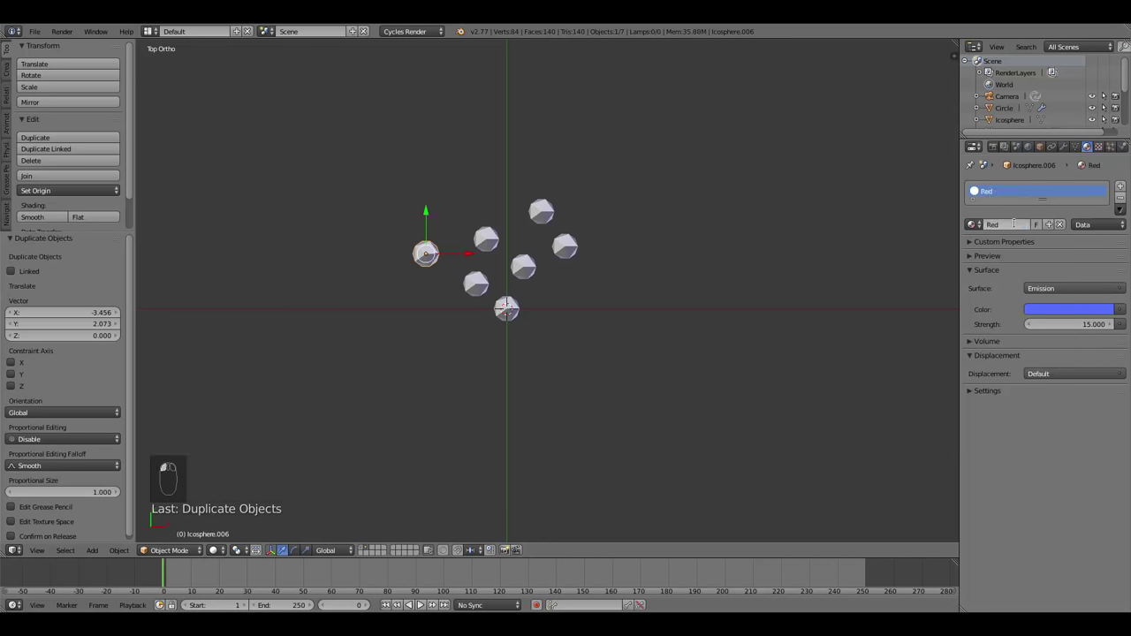
pyautogui.click(1065, 309)
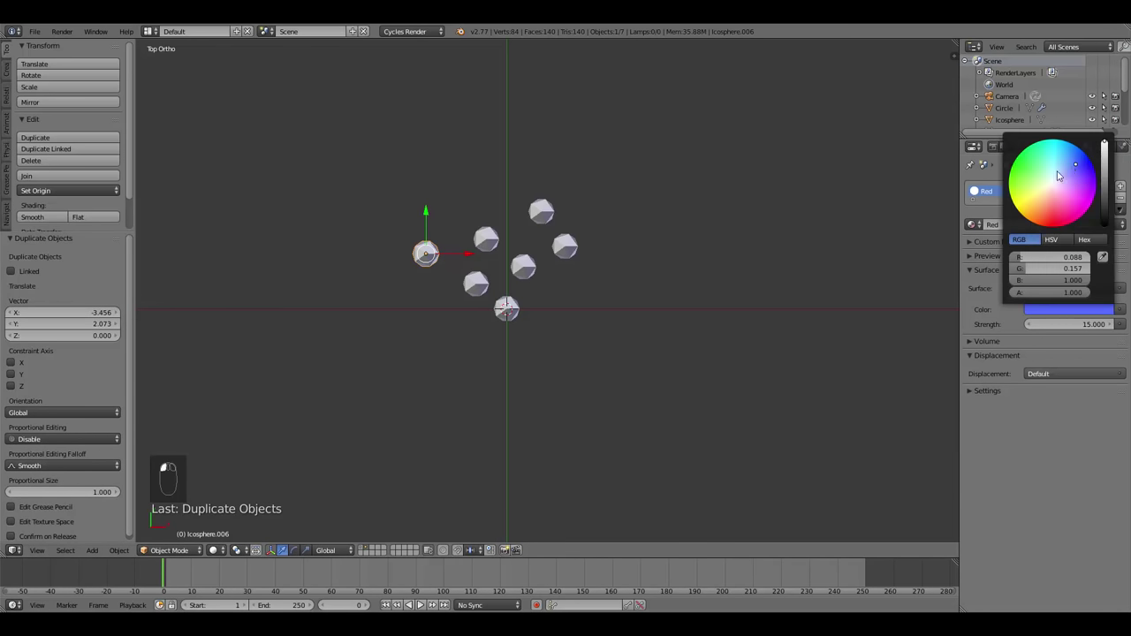
pyautogui.moveTo(1054, 190); pyautogui.dragTo(1048, 197)
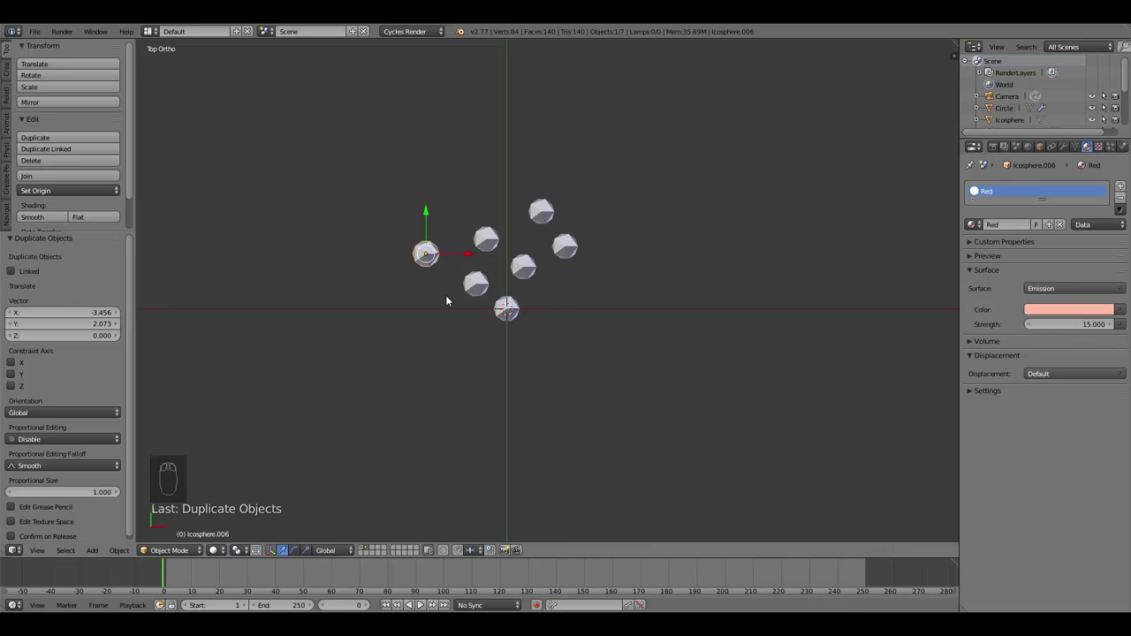
# Duplicate the Red ico sphere about 1.3 units in X and 2.6 units in Y from it, and select the copy.
pyautogui.hotkey('shift', 'd')
pyautogui.click(466, 259)
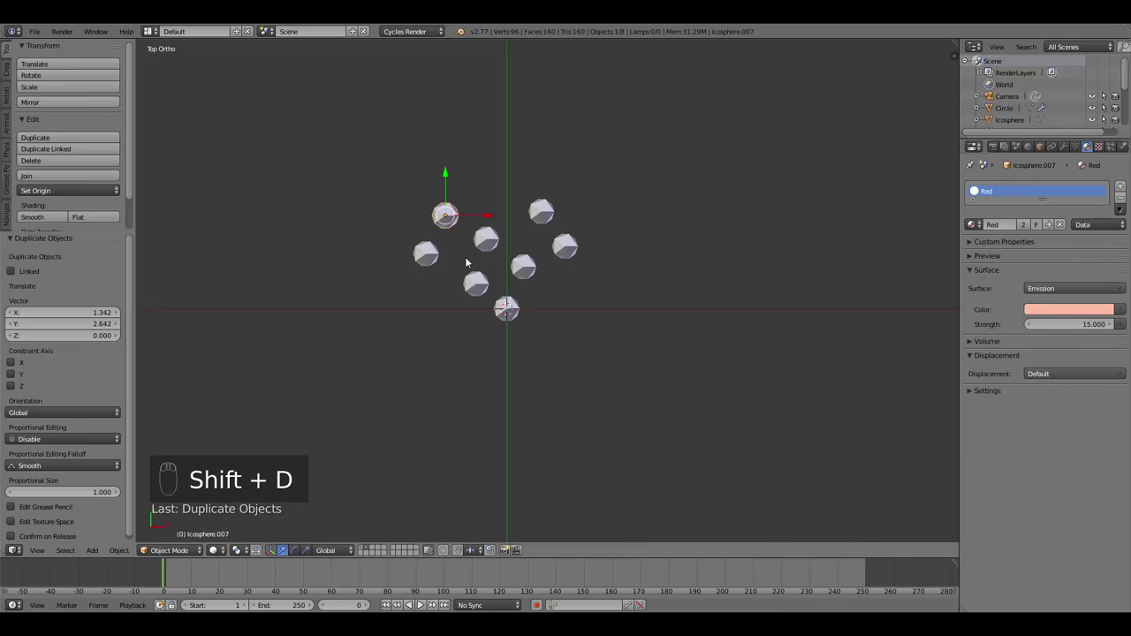
pyautogui.press('a')
pyautogui.moveTo(466, 262); pyautogui.dragTo(472, 357, button='middle')
pyautogui.rightClick(366, 175)
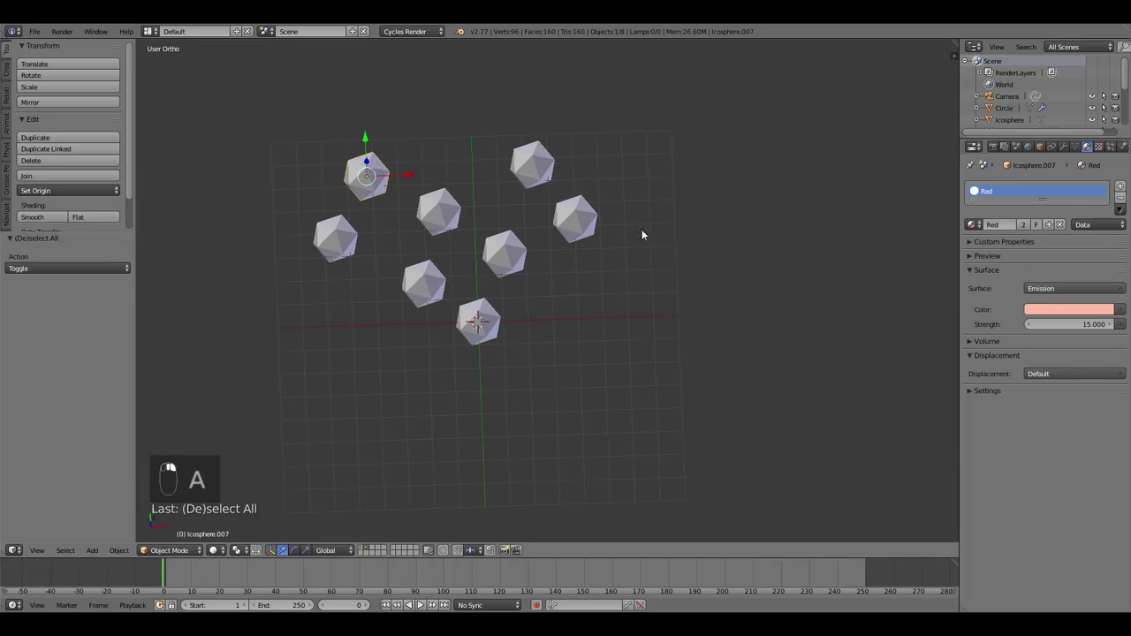
# Give the selected copy its own material named Other Red with a more saturated light red emission color.
pyautogui.click(1023, 225)
pyautogui.click(1007, 224)
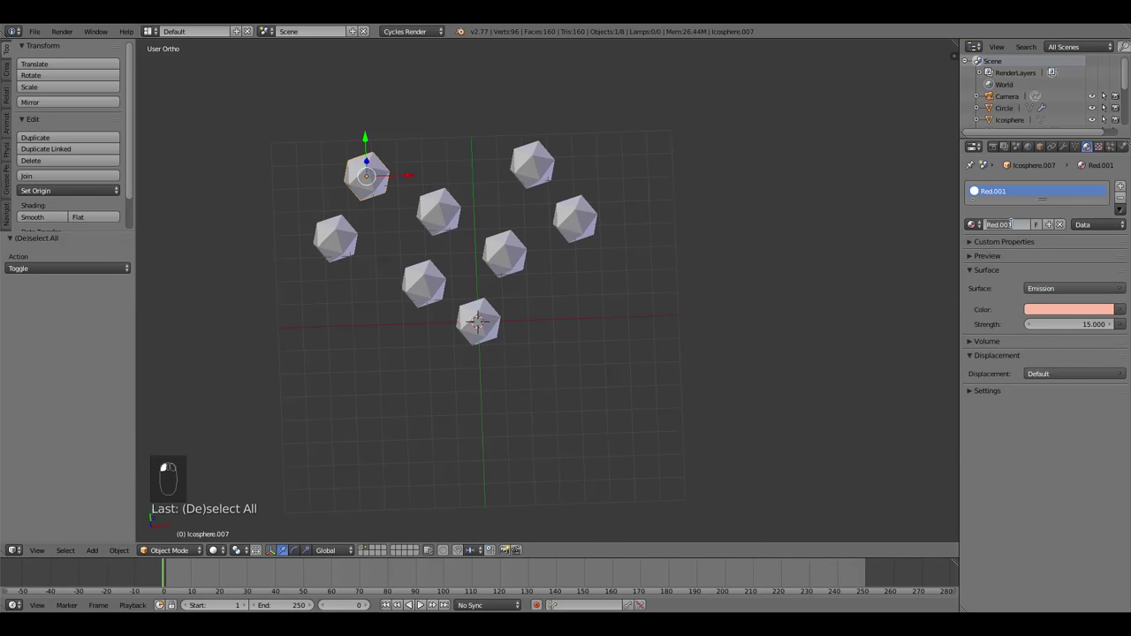
pyautogui.write('Ora')
pyautogui.press('Return')
pyautogui.click(1062, 315)
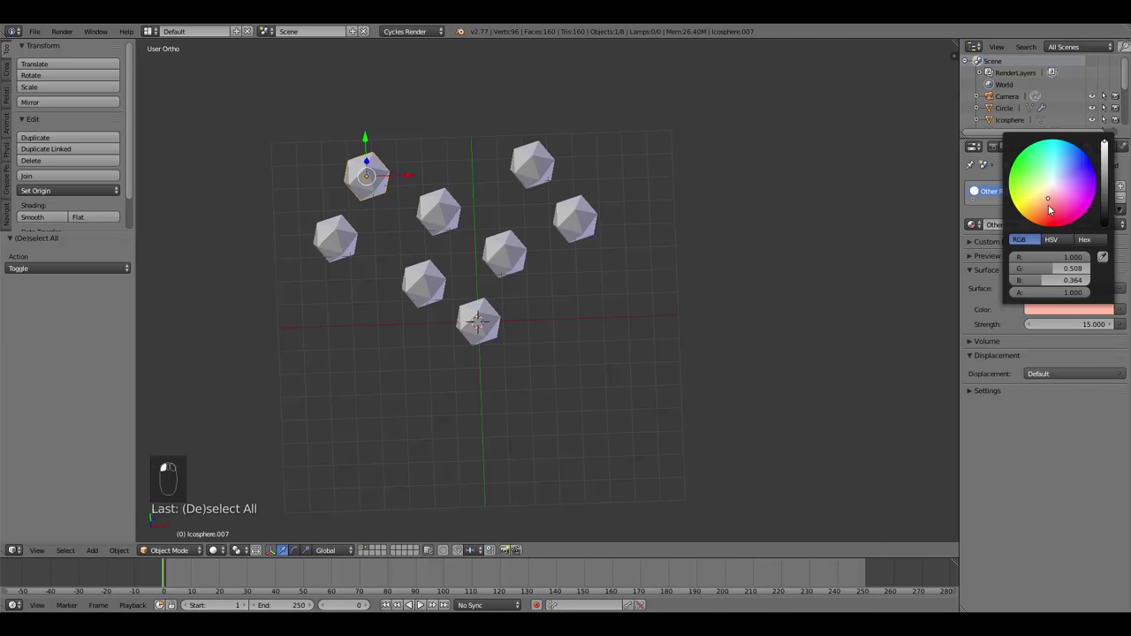
pyautogui.click(1049, 208)
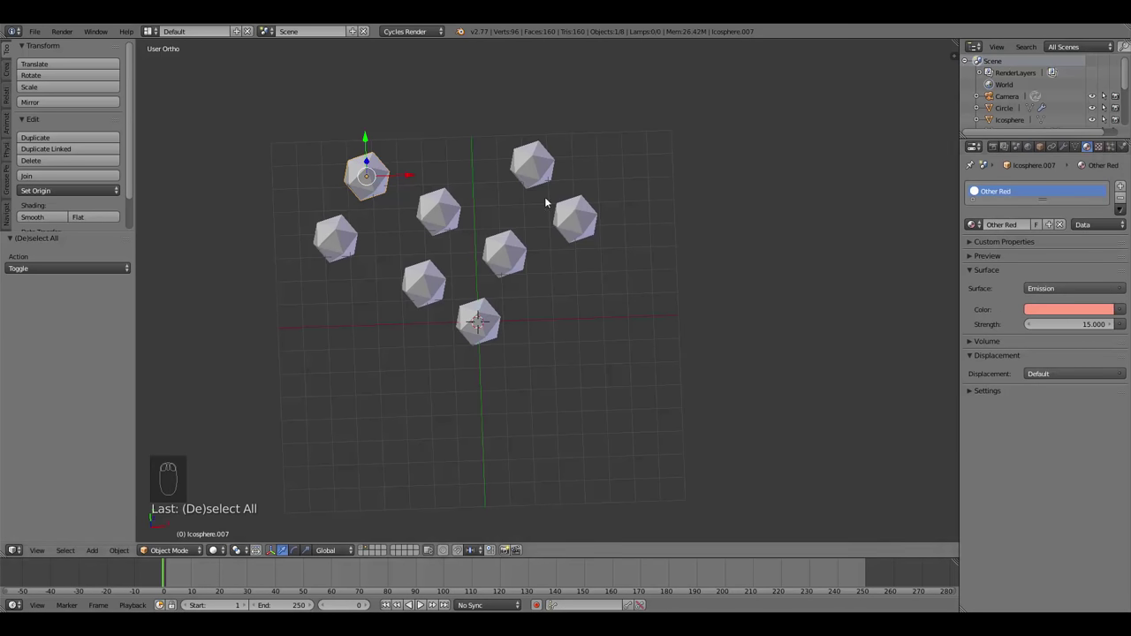
# Deselect everything and examine the ico sphere arrangement from the front, the top and oblique angles.
pyautogui.scroll(-3, 480, 252)
pyautogui.press('a')
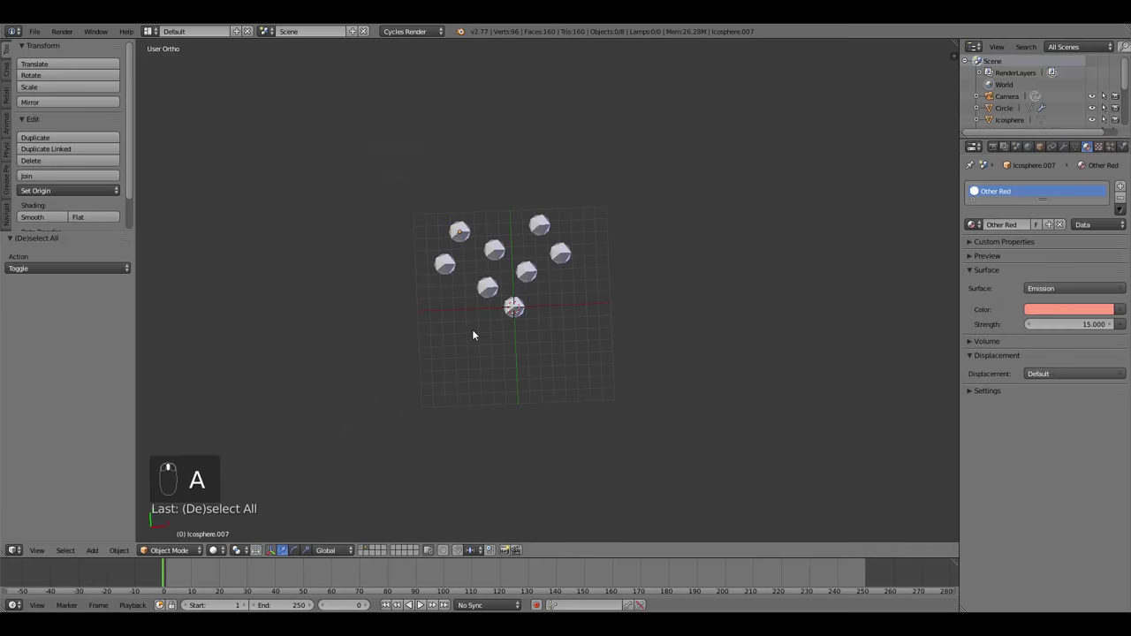
pyautogui.moveTo(413, 281); pyautogui.dragTo(543, 345, button='middle')
pyautogui.press('KP_1')
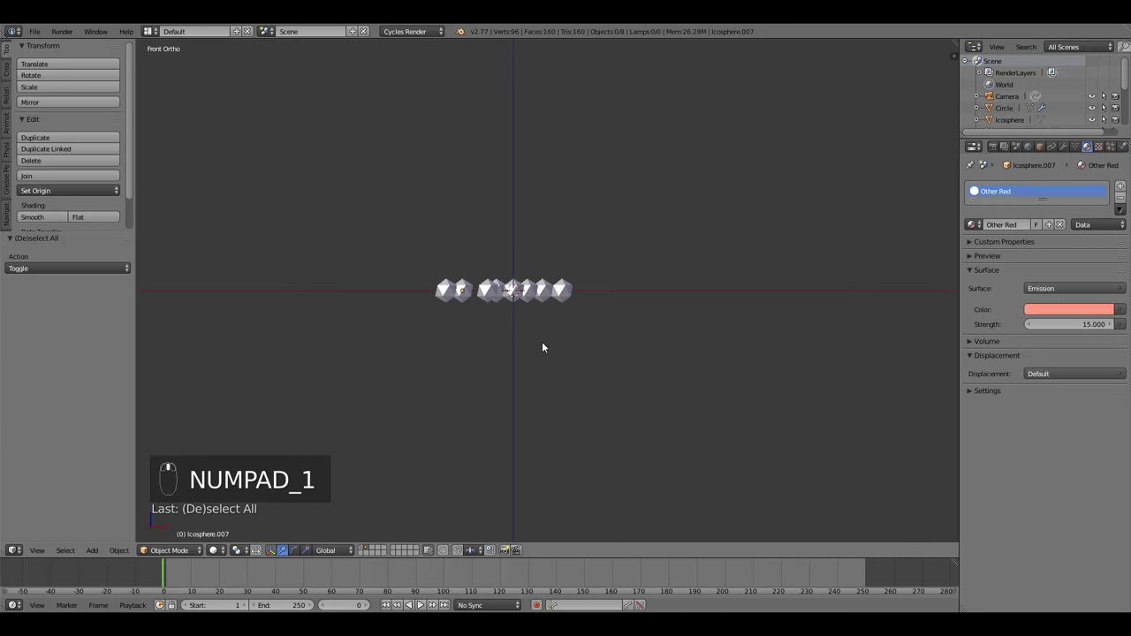
pyautogui.scroll(5, 585, 326)
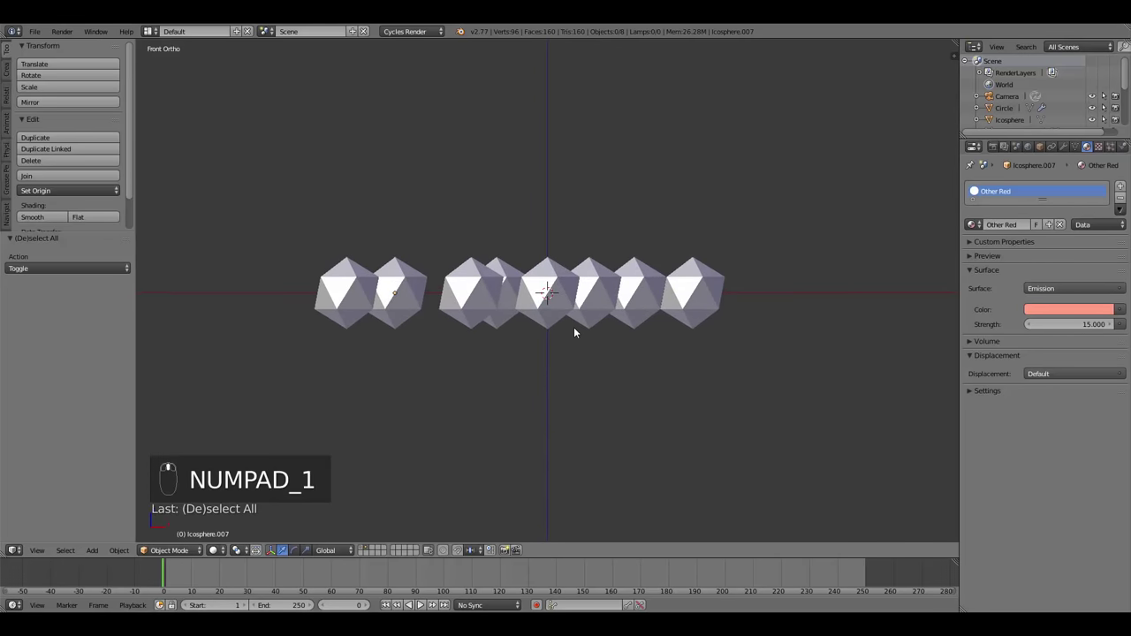
pyautogui.press('KP_7')
pyautogui.keyDown('shift'); pyautogui.moveTo(591, 251); pyautogui.dragTo(617, 308, button='middle'); pyautogui.keyUp('shift')
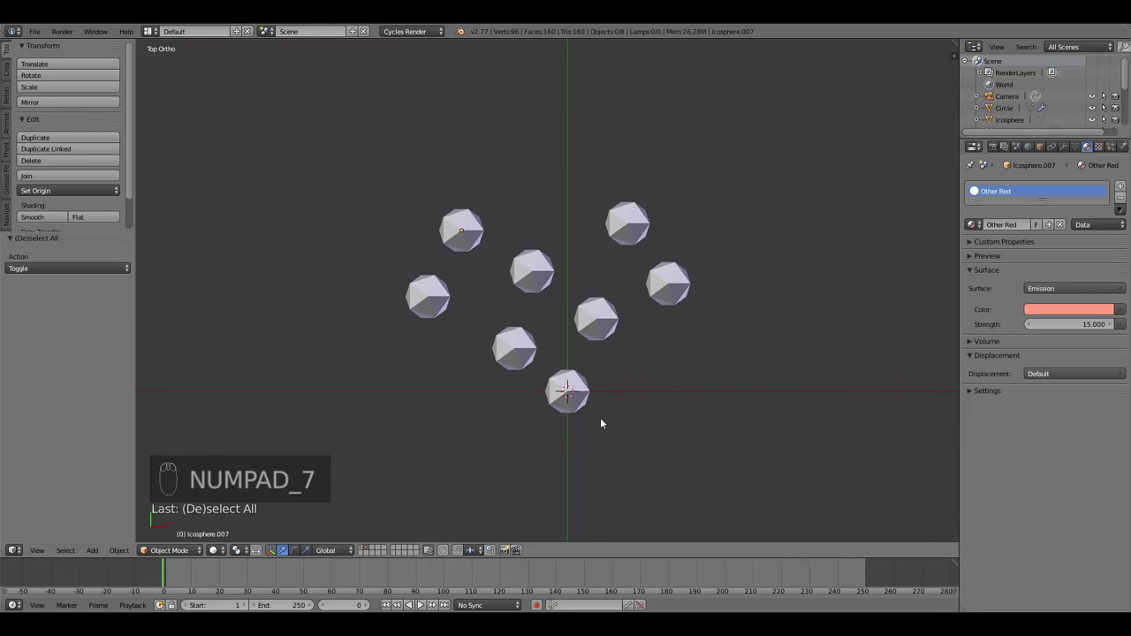
pyautogui.moveTo(601, 422); pyautogui.dragTo(589, 377, button='middle')
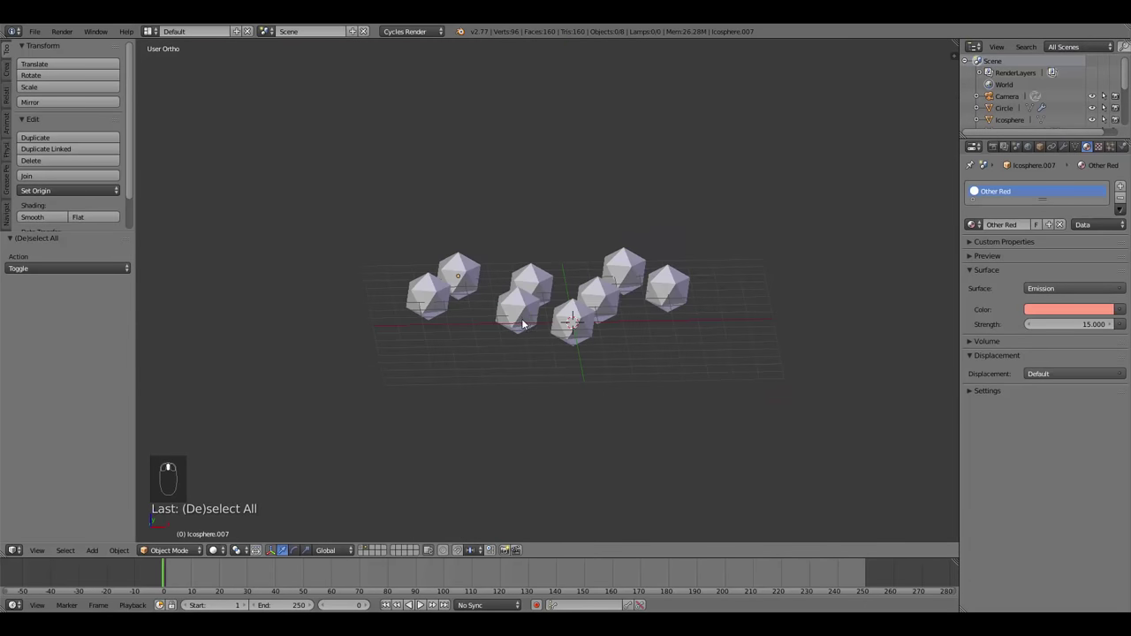
pyautogui.moveTo(522, 325); pyautogui.dragTo(522, 346, button='middle')
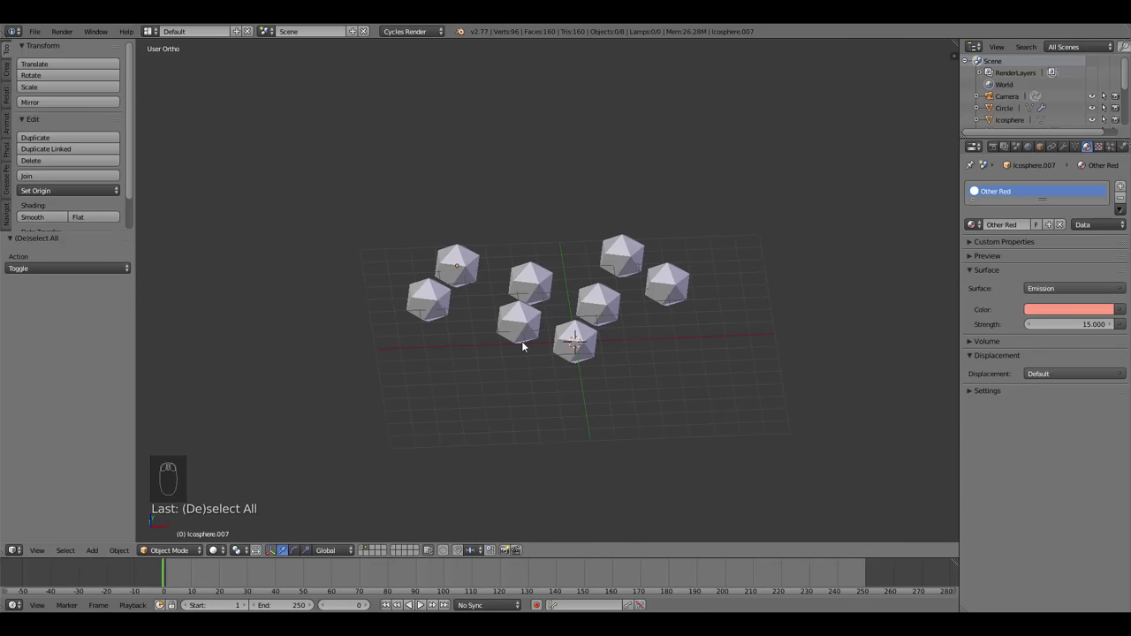
# Select all the ico spheres in top view and put them in a new group named Stars.
pyautogui.press('KP_7')
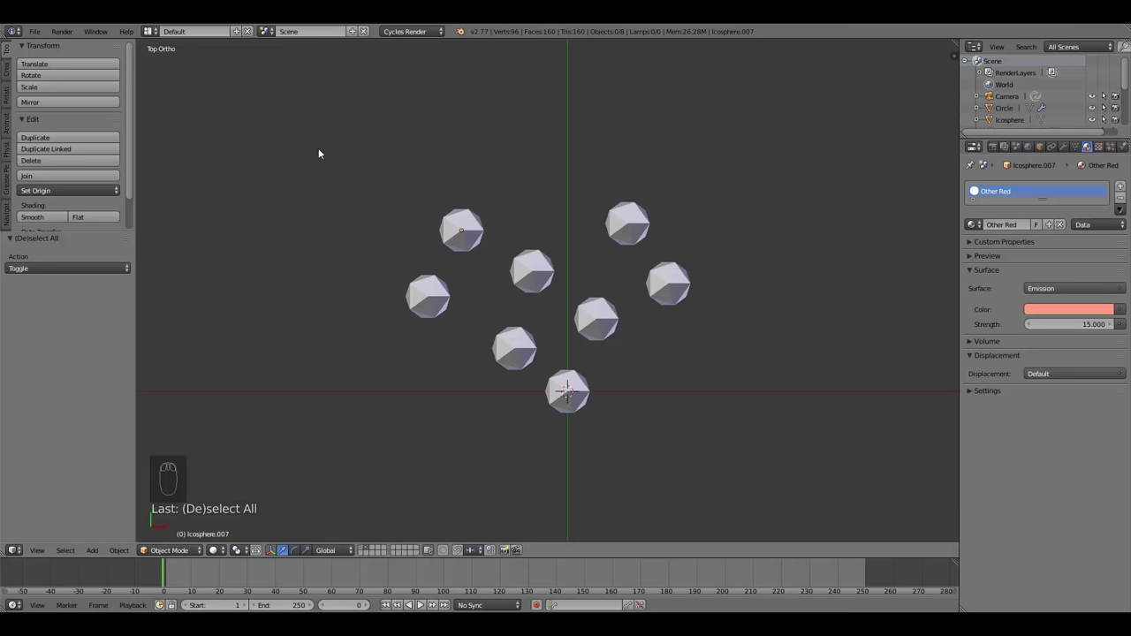
pyautogui.press('b')
pyautogui.moveTo(272, 124); pyautogui.dragTo(848, 484)
pyautogui.hotkey('ctrl', 'g')
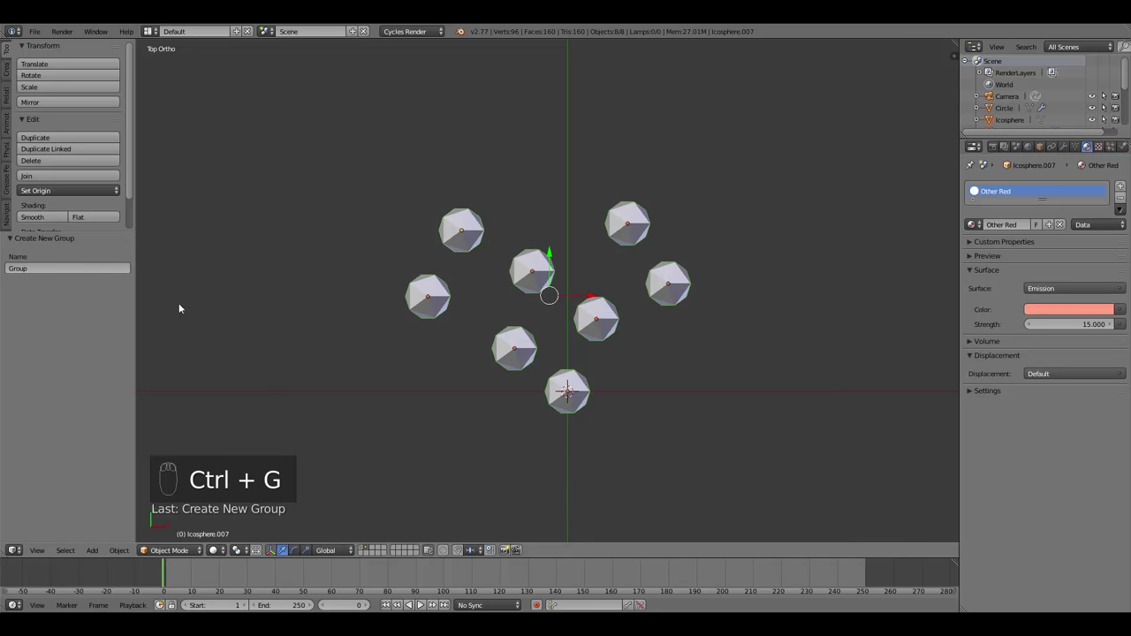
pyautogui.click(36, 271)
pyautogui.write('Star')
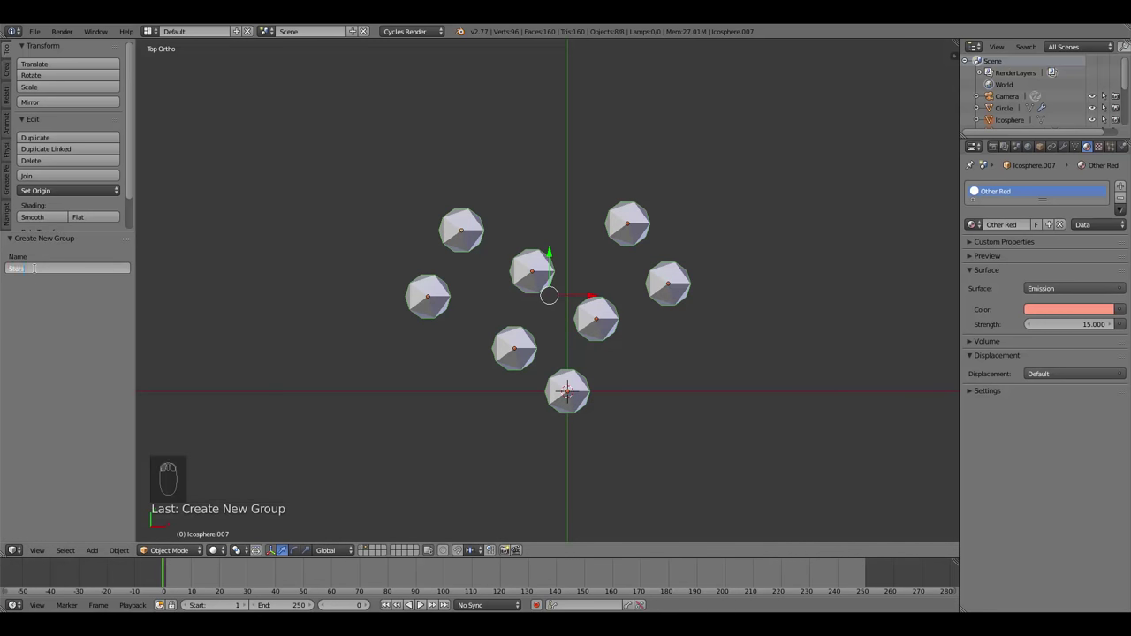
pyautogui.write('s')
pyautogui.press('Return')
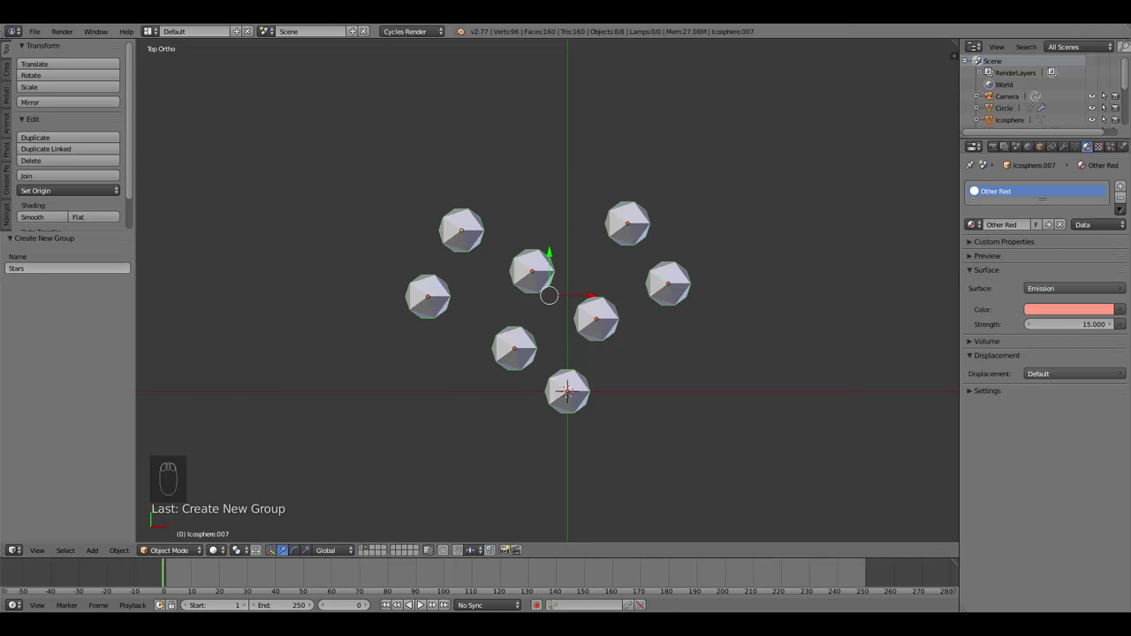
# Check the grouped ico spheres in rendered shading, then return the viewport to solid shading.
pyautogui.moveTo(606, 358); pyautogui.dragTo(602, 398, button='middle')
pyautogui.click(216, 549)
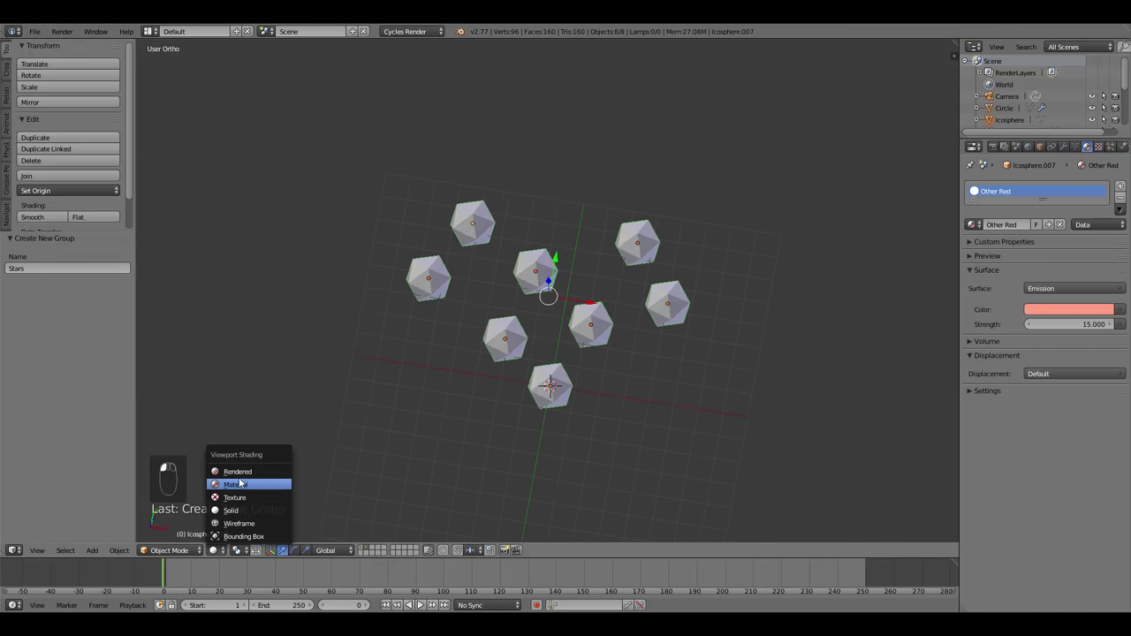
pyautogui.press('Return')
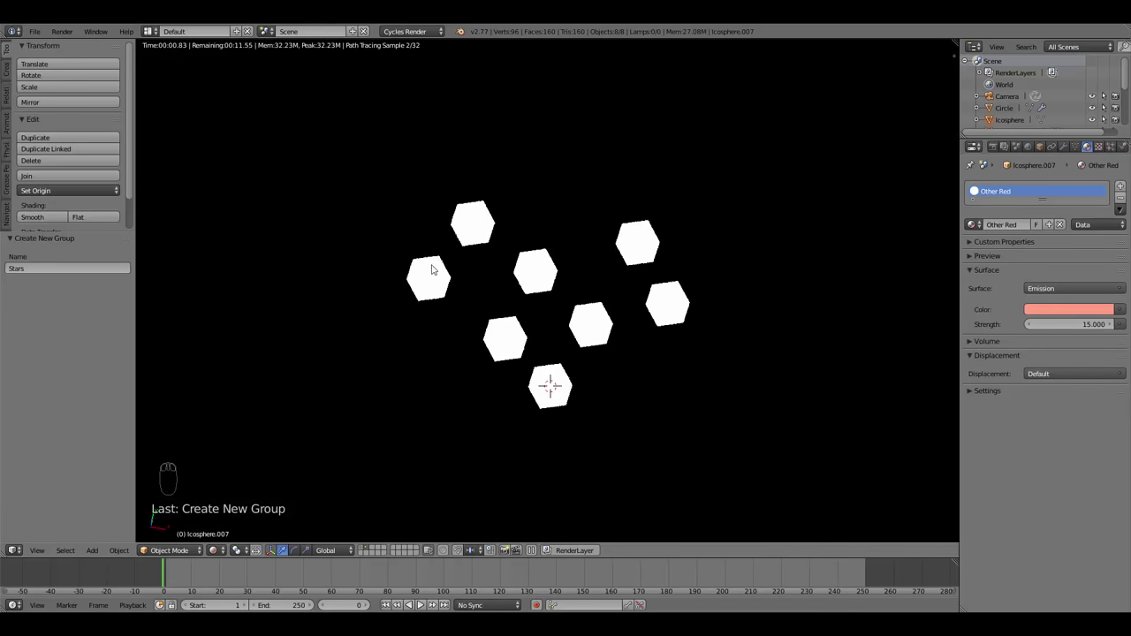
pyautogui.press('z')
pyautogui.press('z')
pyautogui.press('z')
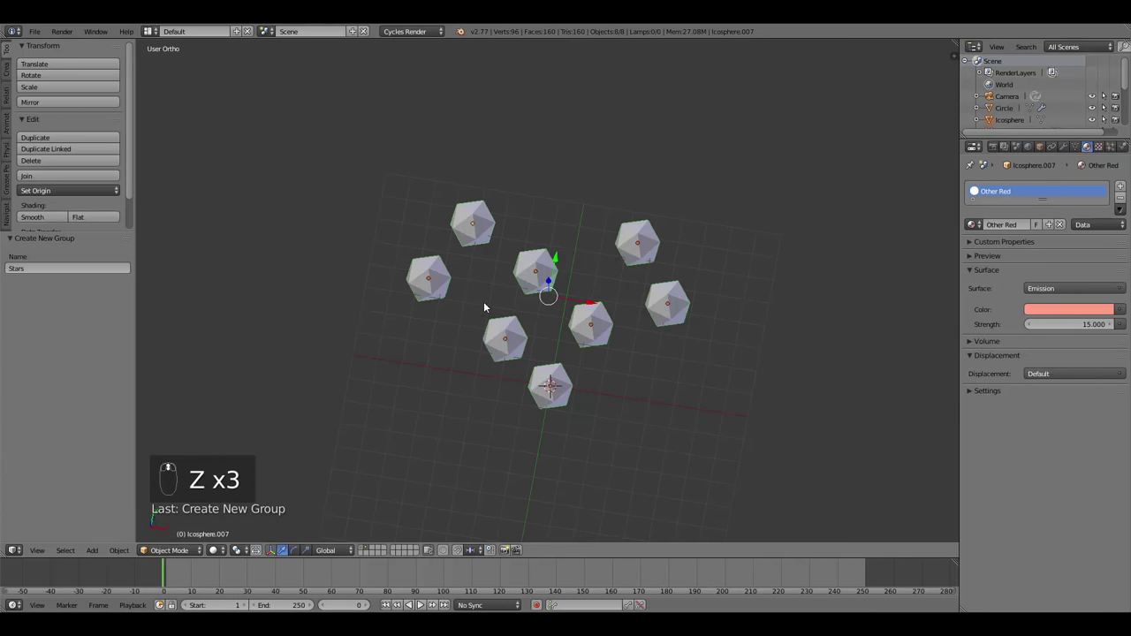
# Deselect the ico spheres, switch to the layer containing the disc, and select the disc.
pyautogui.press('a')
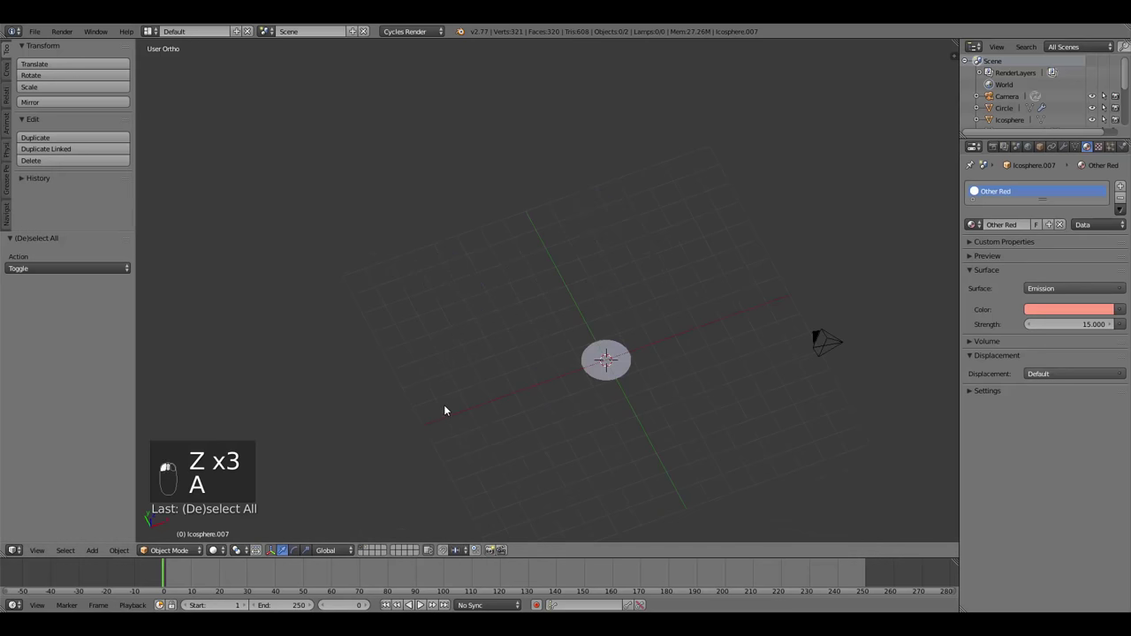
pyautogui.moveTo(444, 410); pyautogui.dragTo(591, 391, button='middle')
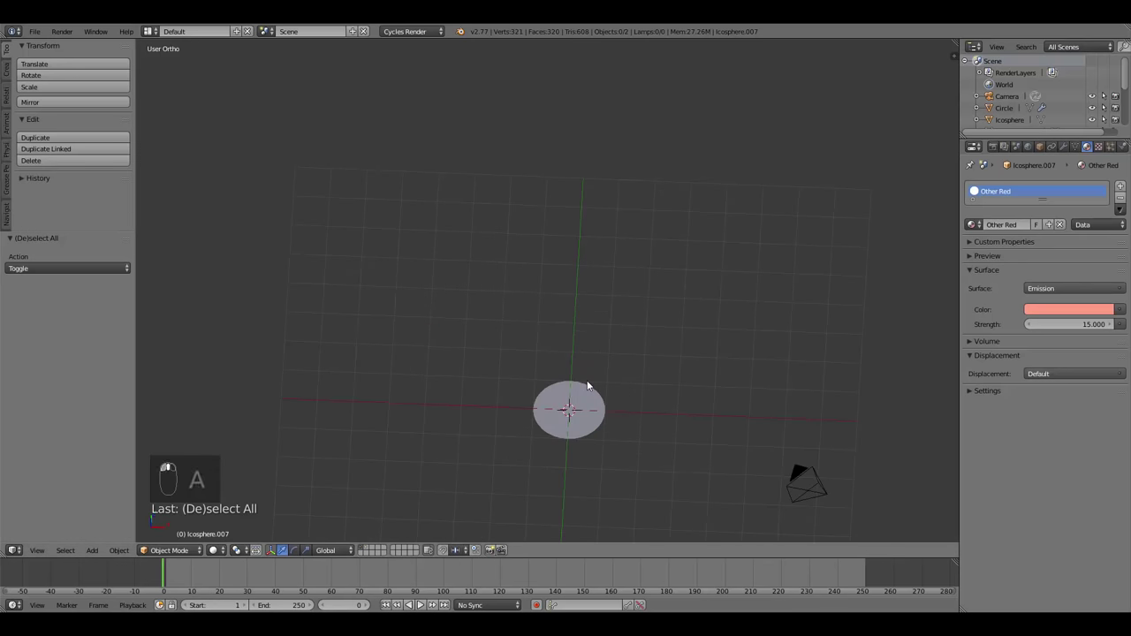
pyautogui.press('KP_1')
pyautogui.press('KP_7')
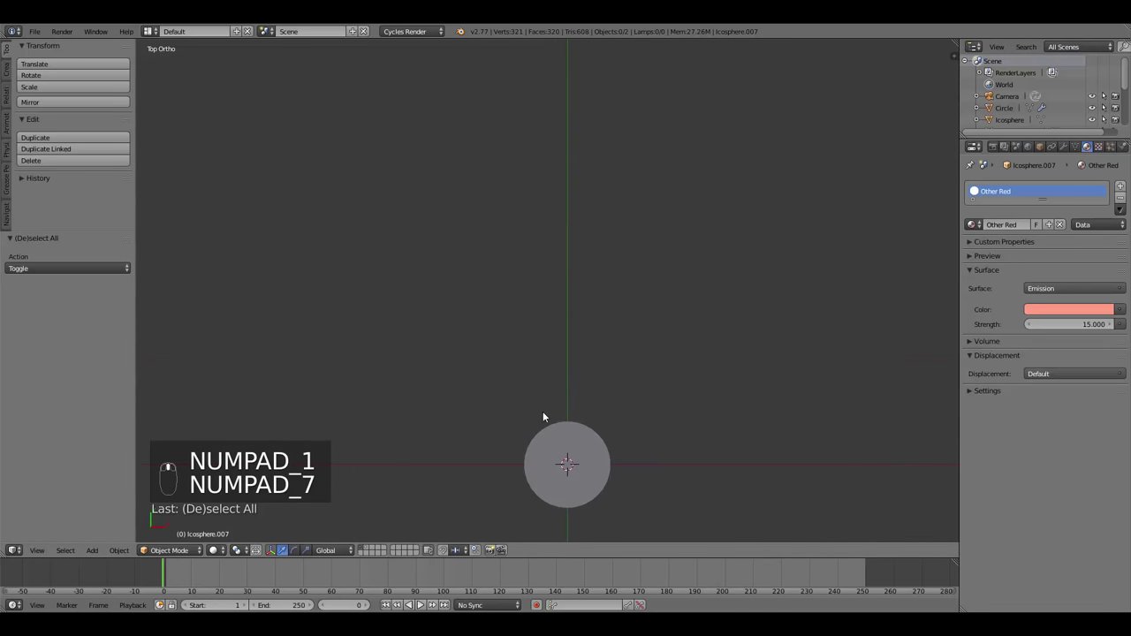
pyautogui.scroll(5, 514, 279)
pyautogui.keyDown('shift'); pyautogui.moveTo(517, 285); pyautogui.dragTo(529, 189, button='middle'); pyautogui.keyUp('shift')
pyautogui.scroll(2, 584, 339)
pyautogui.rightClick(580, 343)
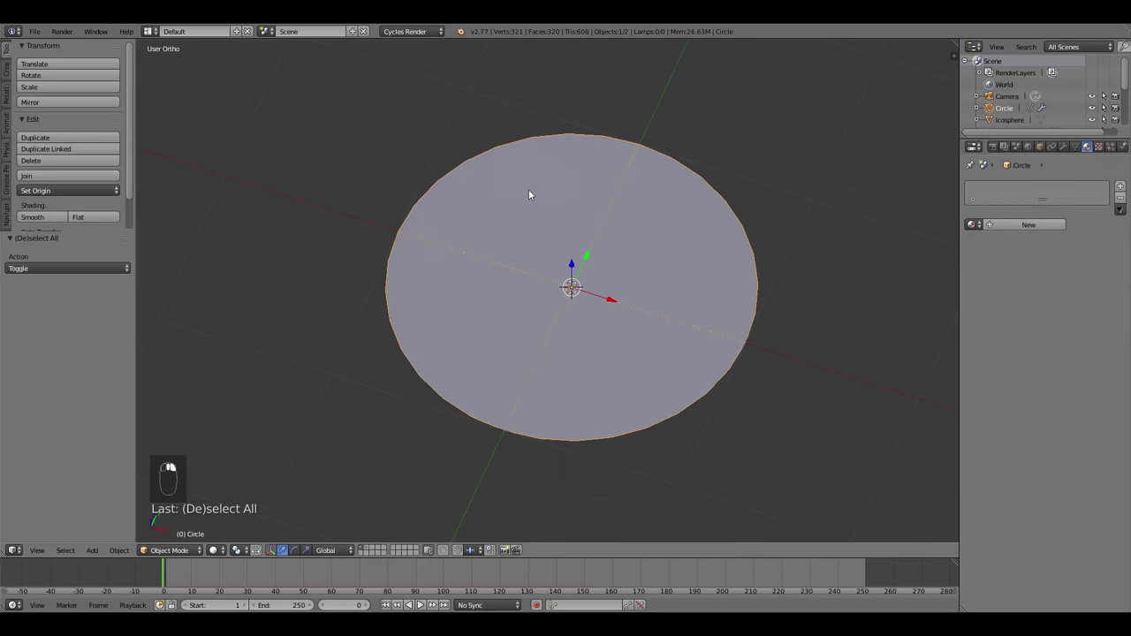
pyautogui.moveTo(631, 331); pyautogui.dragTo(733, 291, button='middle')
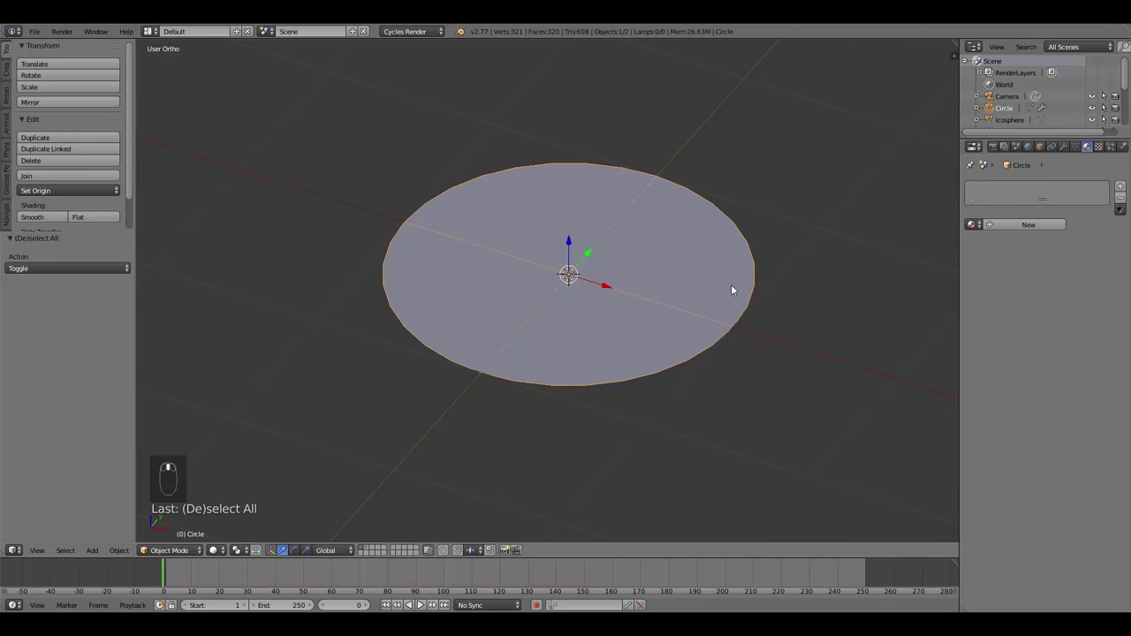
# Set the disc's particle system to render as a group, using Stars as the dupli group.
pyautogui.click(1112, 149)
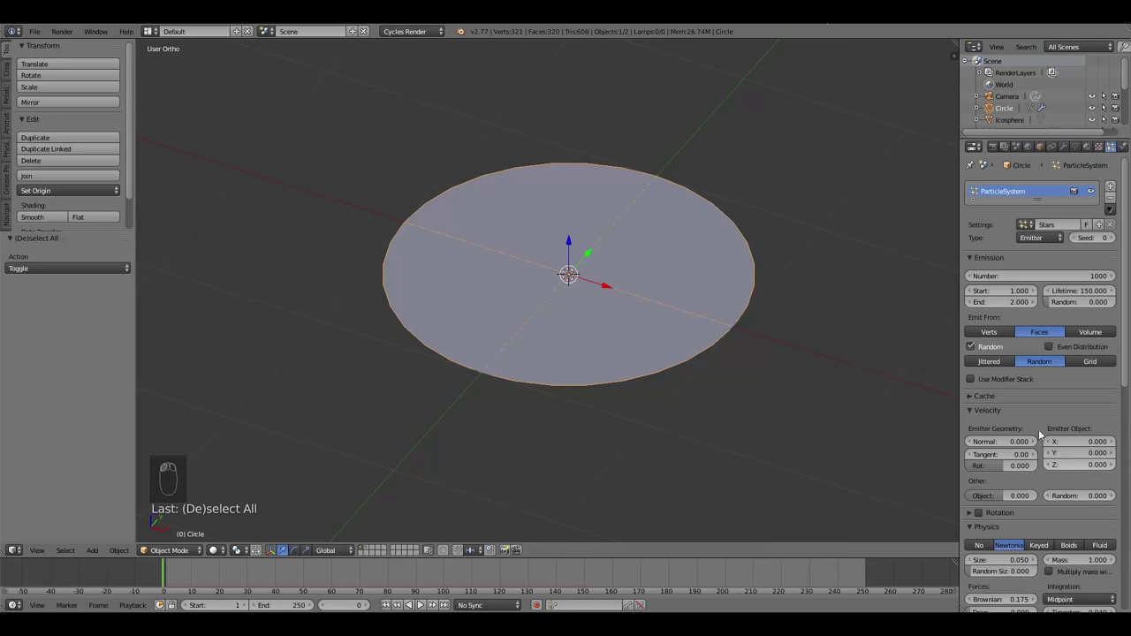
pyautogui.scroll(-12, 1029, 407)
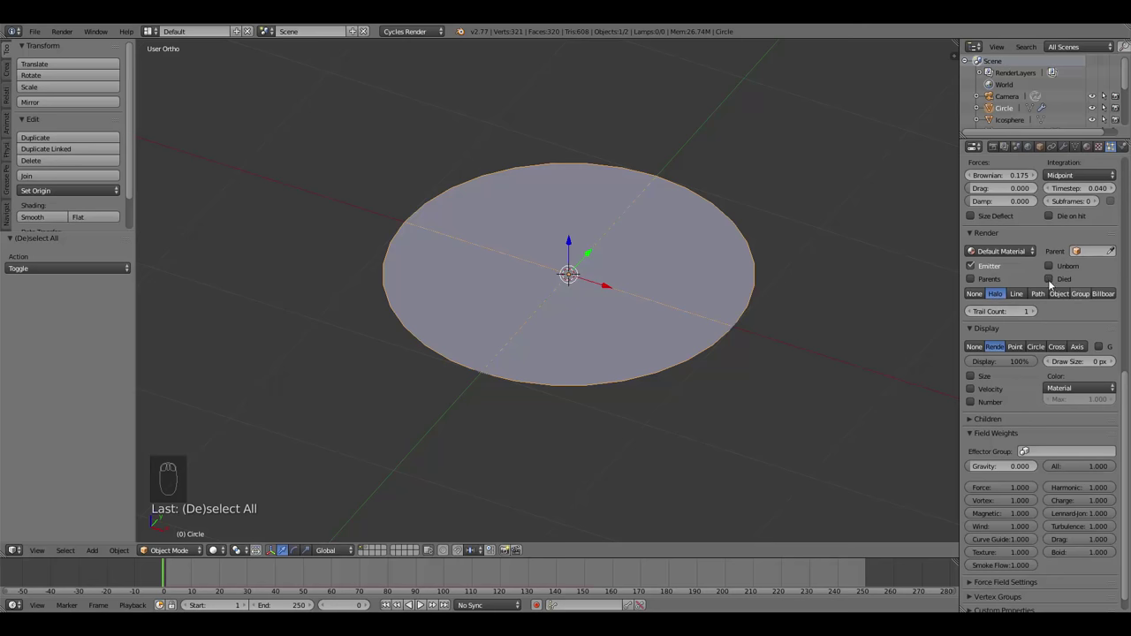
pyautogui.click(969, 233)
pyautogui.click(969, 232)
pyautogui.click(1079, 293)
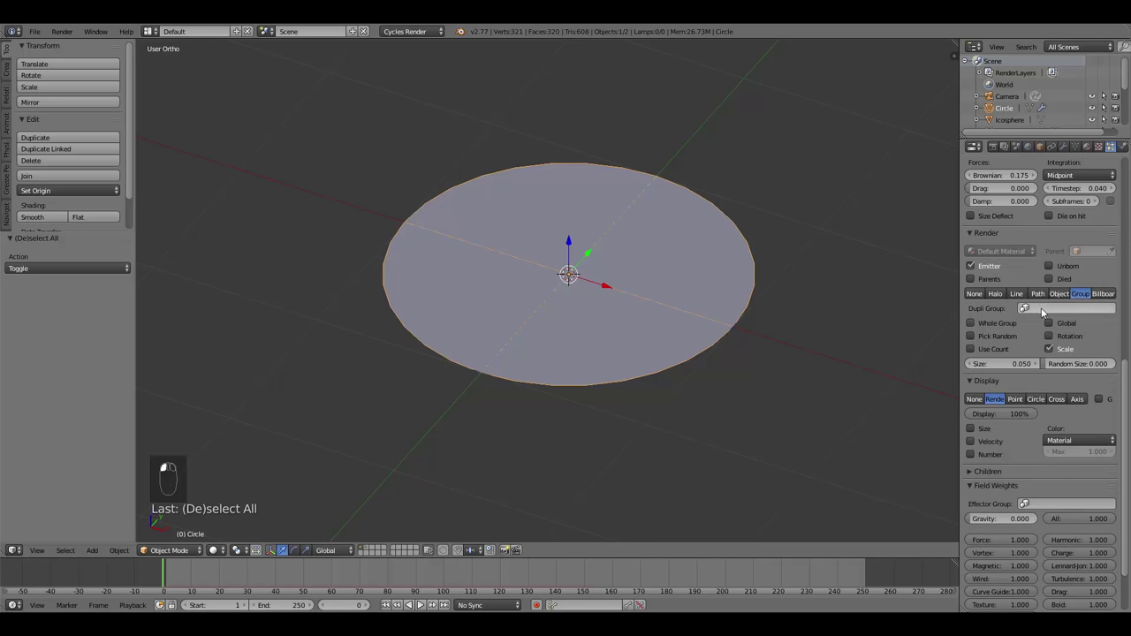
pyautogui.click(1047, 308)
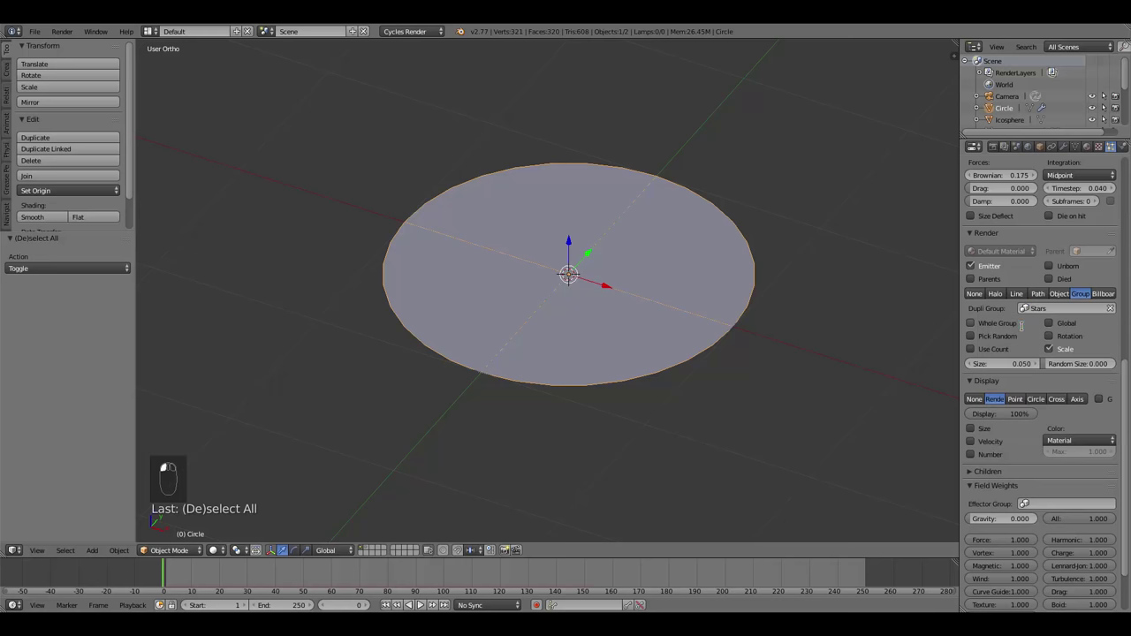
pyautogui.click(1052, 326)
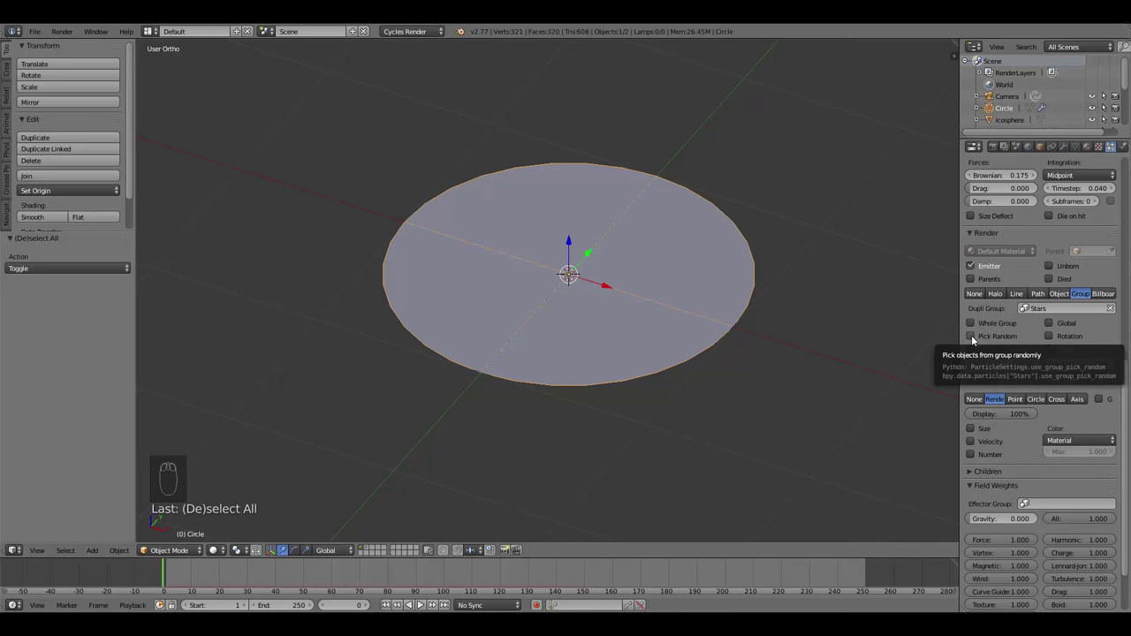
# Enable Pick Random for the Stars dupli group in the disc's particle render settings.
pyautogui.click(971, 335)
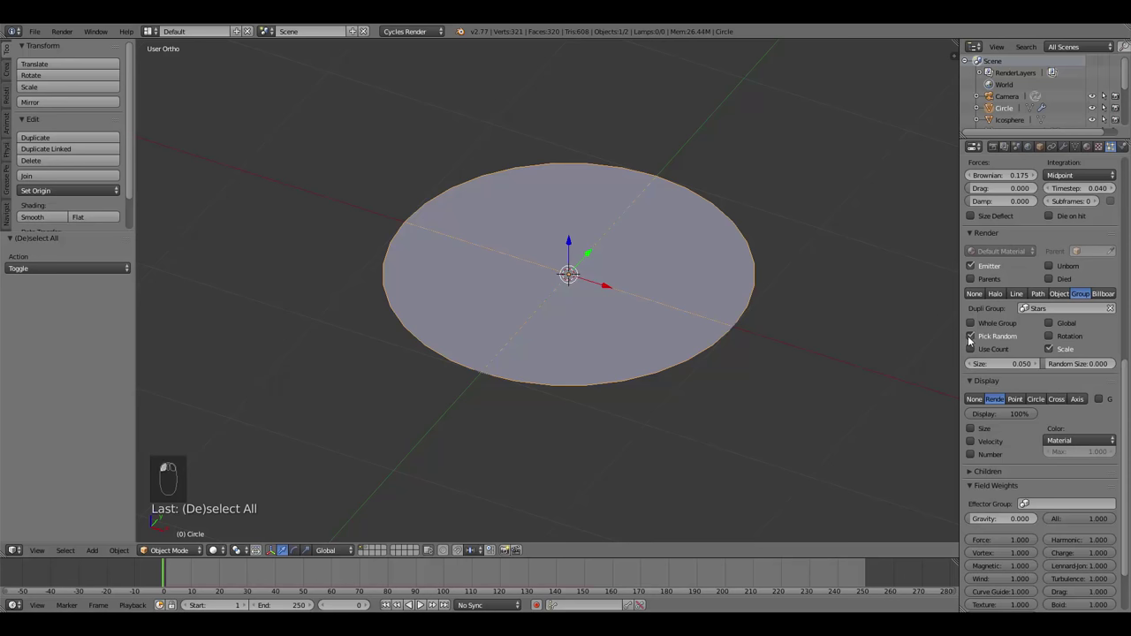
pyautogui.click(971, 337)
pyautogui.click(971, 340)
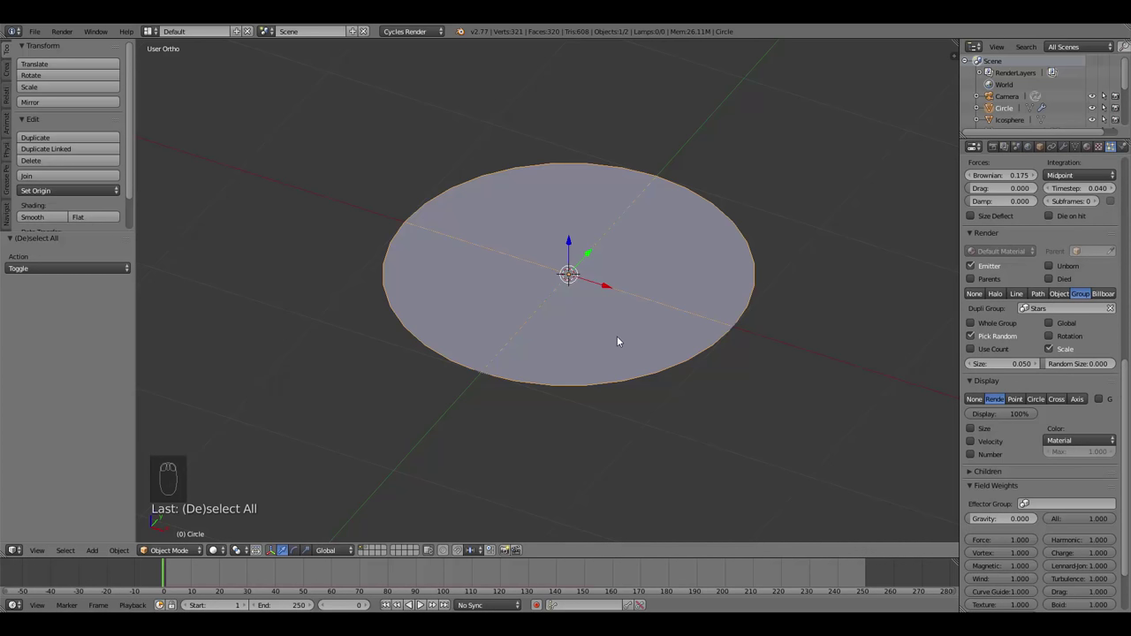
# Play the animation to check the star particles on the disc from an angled view and from the top, and stop it.
pyautogui.moveTo(617, 336); pyautogui.dragTo(504, 328, button='middle')
pyautogui.press('KP_7')
pyautogui.hotkey('alt', 'a')
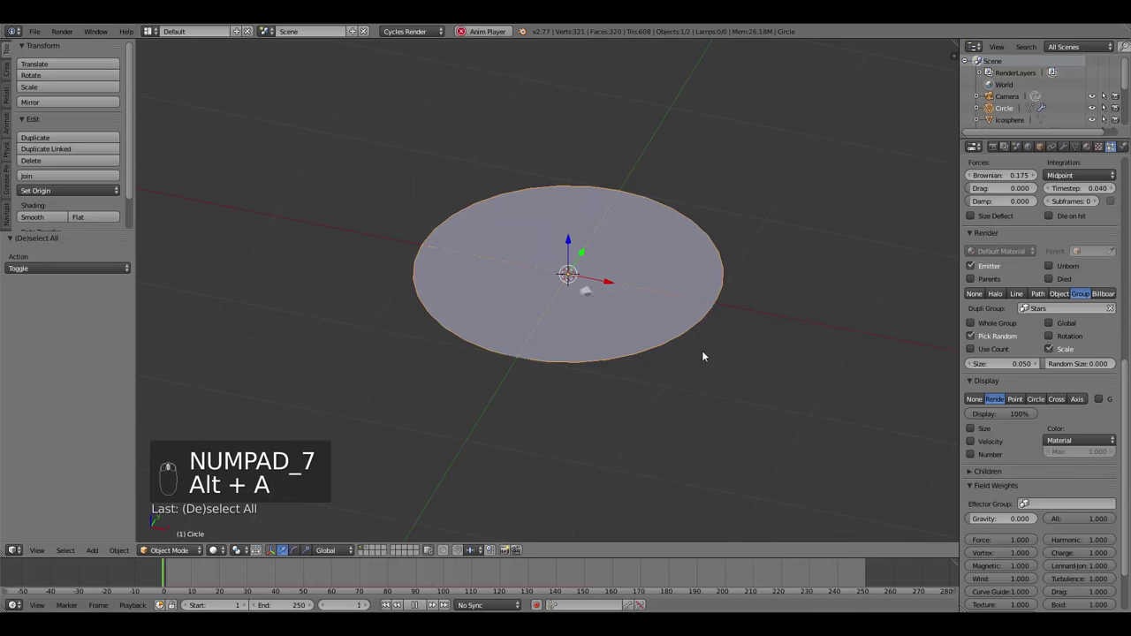
pyautogui.moveTo(640, 310); pyautogui.dragTo(645, 351, button='middle')
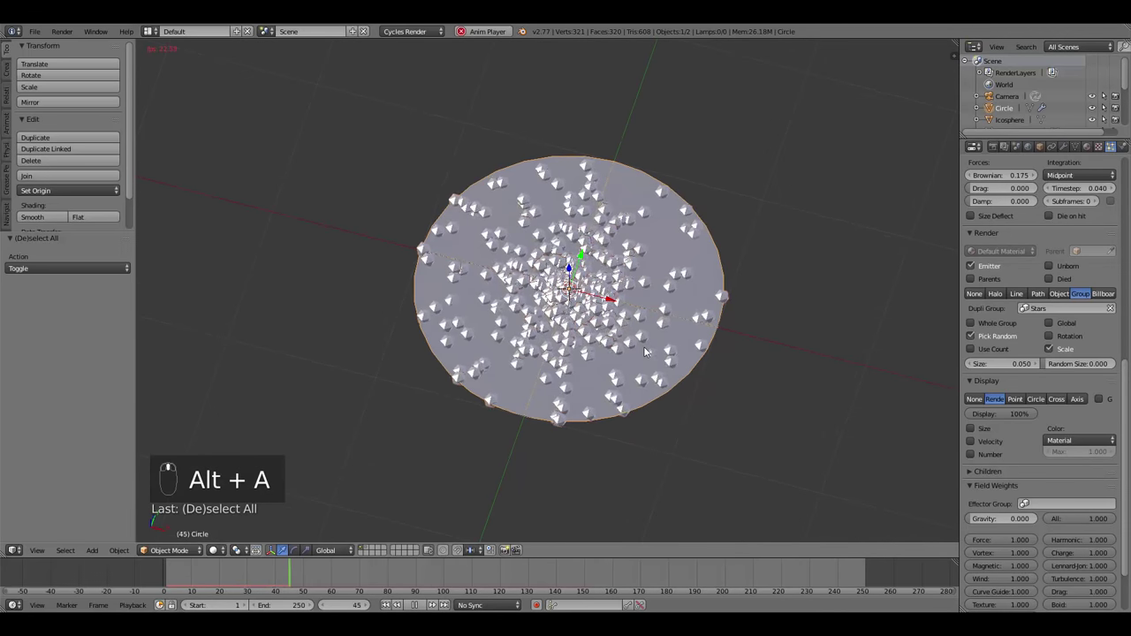
pyautogui.press('KP_7')
pyautogui.keyDown('shift'); pyautogui.moveTo(640, 350); pyautogui.dragTo(606, 302, button='middle'); pyautogui.keyUp('shift')
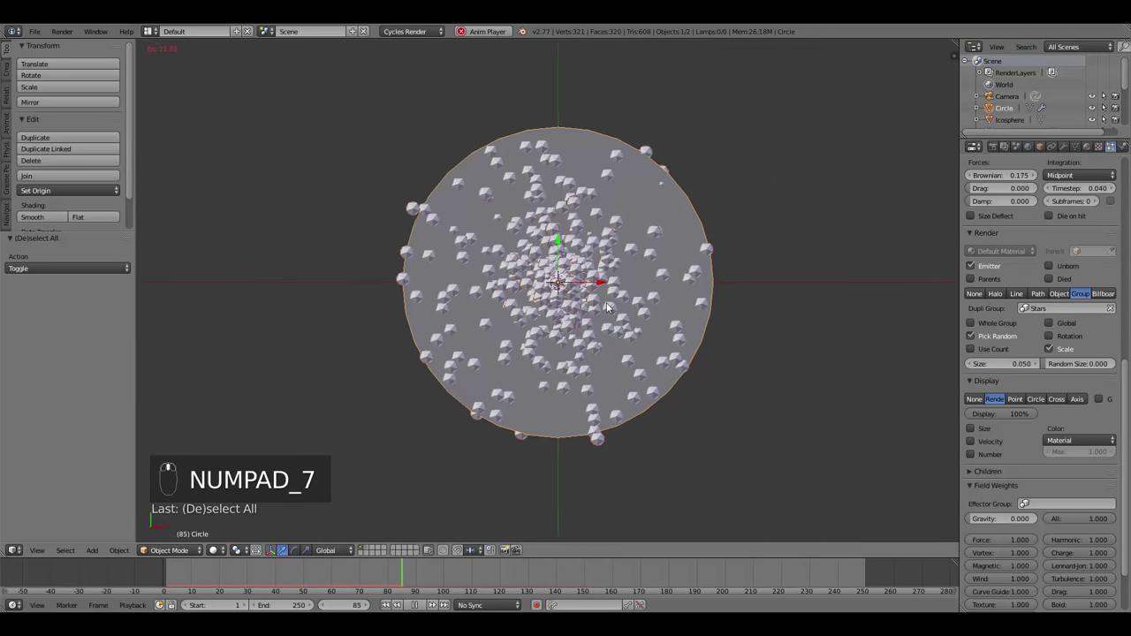
pyautogui.scroll(1, 606, 302)
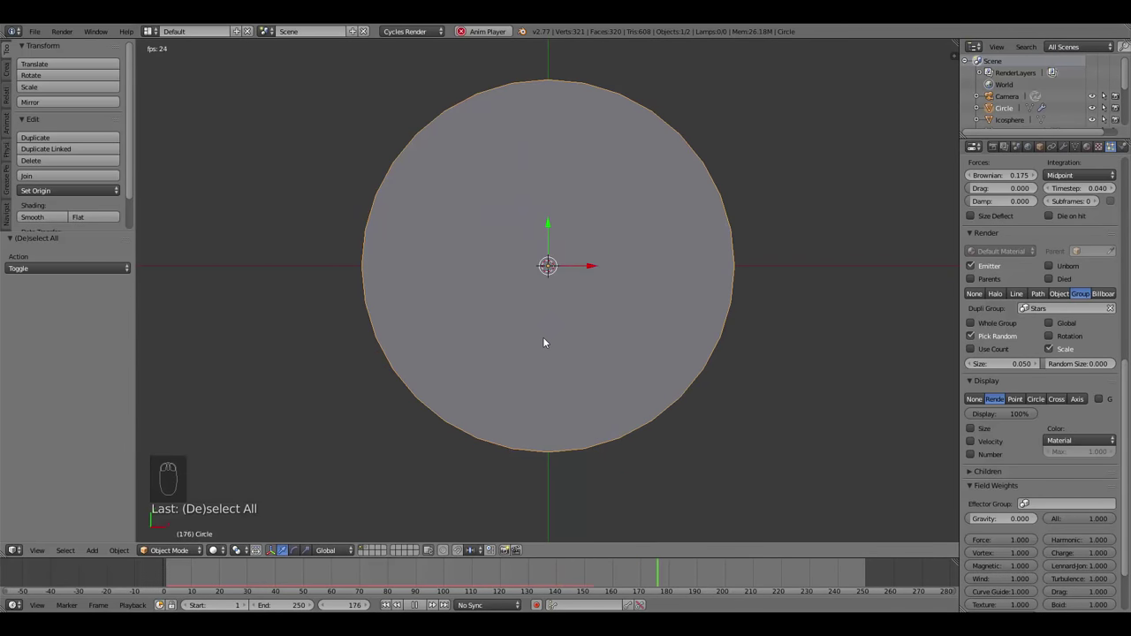
pyautogui.press('Escape')
# Deselect the disc and set its particle system's emission number to 2000.
pyautogui.scroll(4, 1117, 450)
pyautogui.scroll(8, 1118, 451)
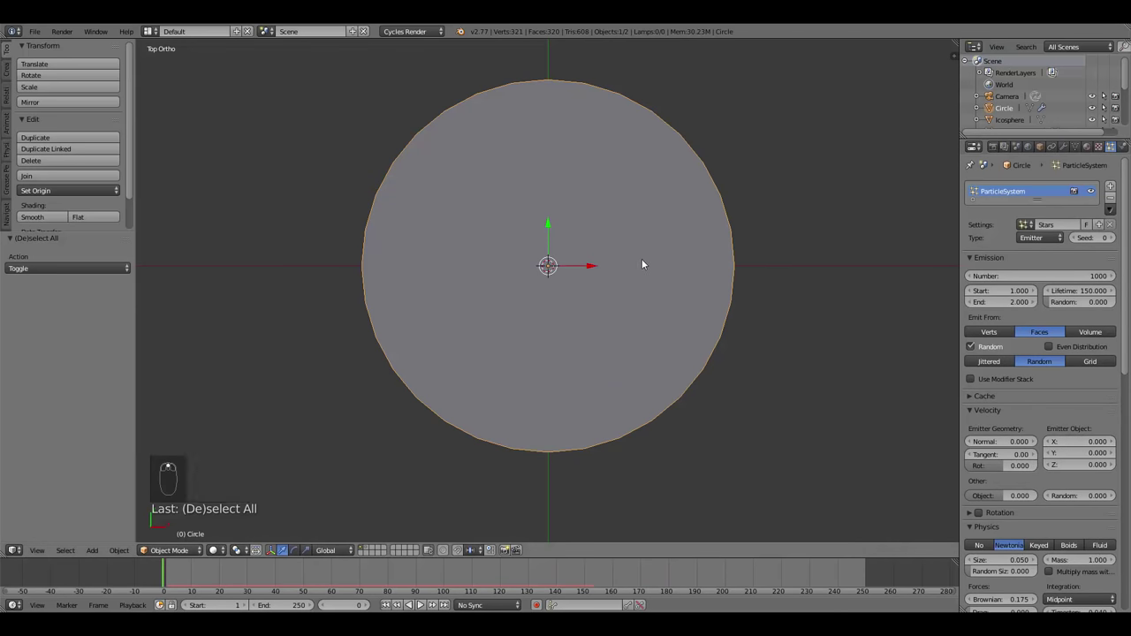
pyautogui.keyDown('shift'); pyautogui.moveTo(641, 259); pyautogui.dragTo(636, 292, button='middle'); pyautogui.keyUp('shift')
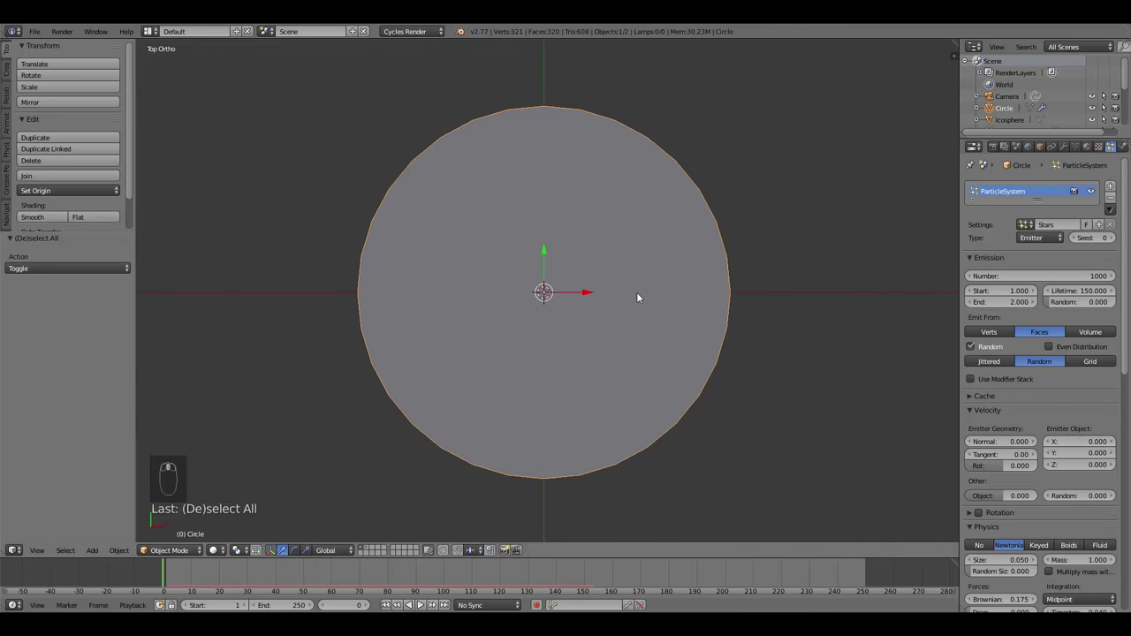
pyautogui.press('a')
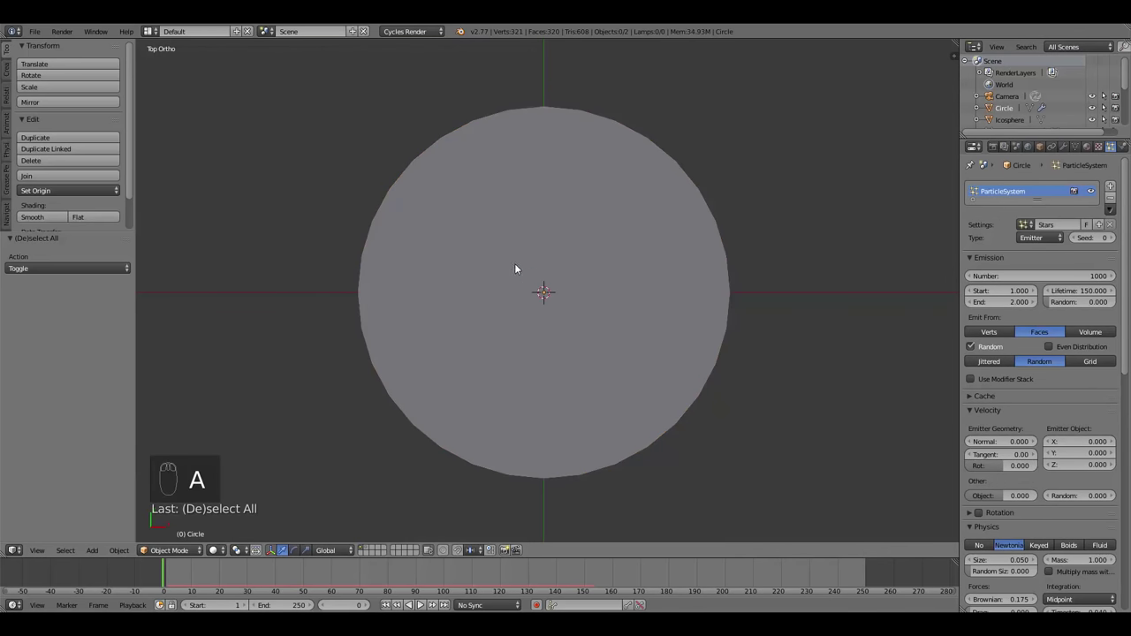
pyautogui.click(1040, 276)
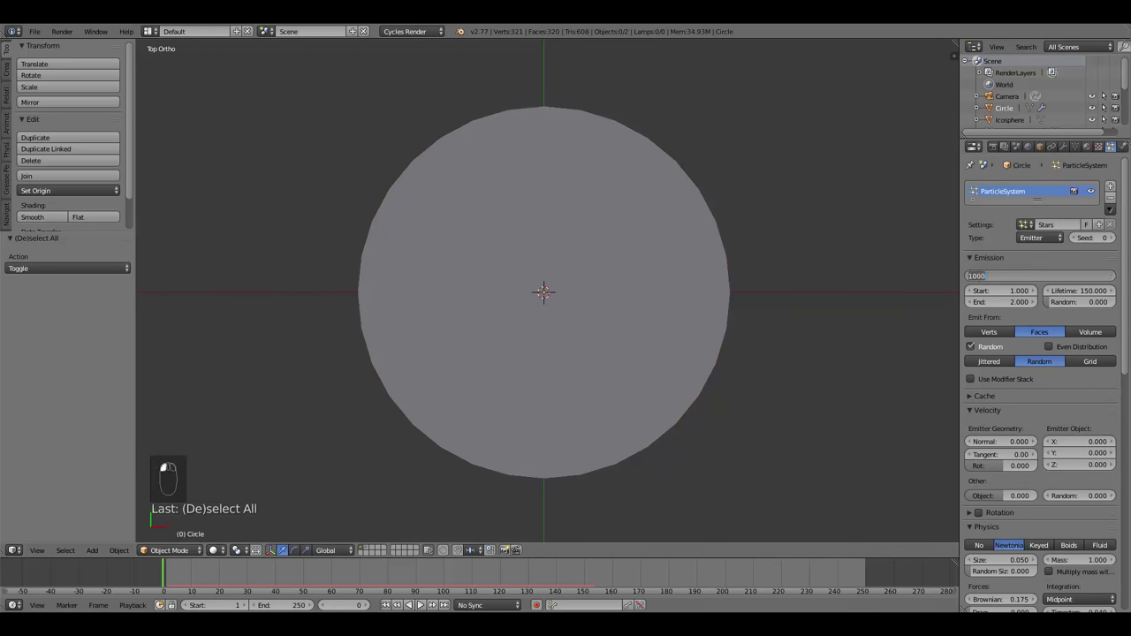
pyautogui.write('2000')
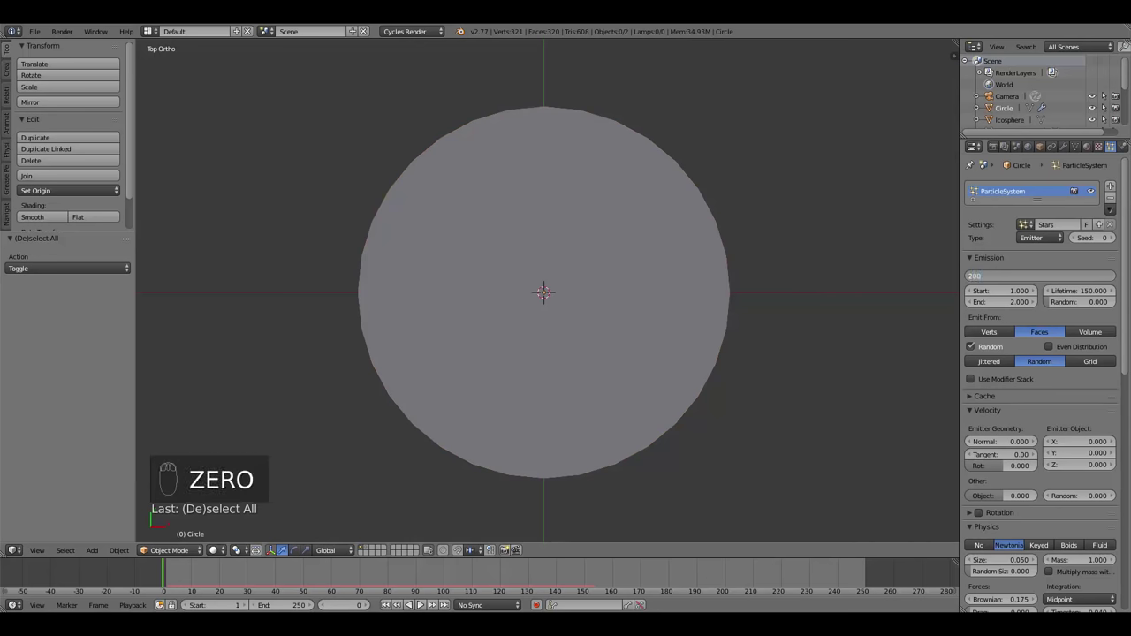
pyautogui.press('Return')
# Preview the denser particle animation while orbiting around the disc, and return to the top view at the start frame.
pyautogui.hotkey('alt', 'a')
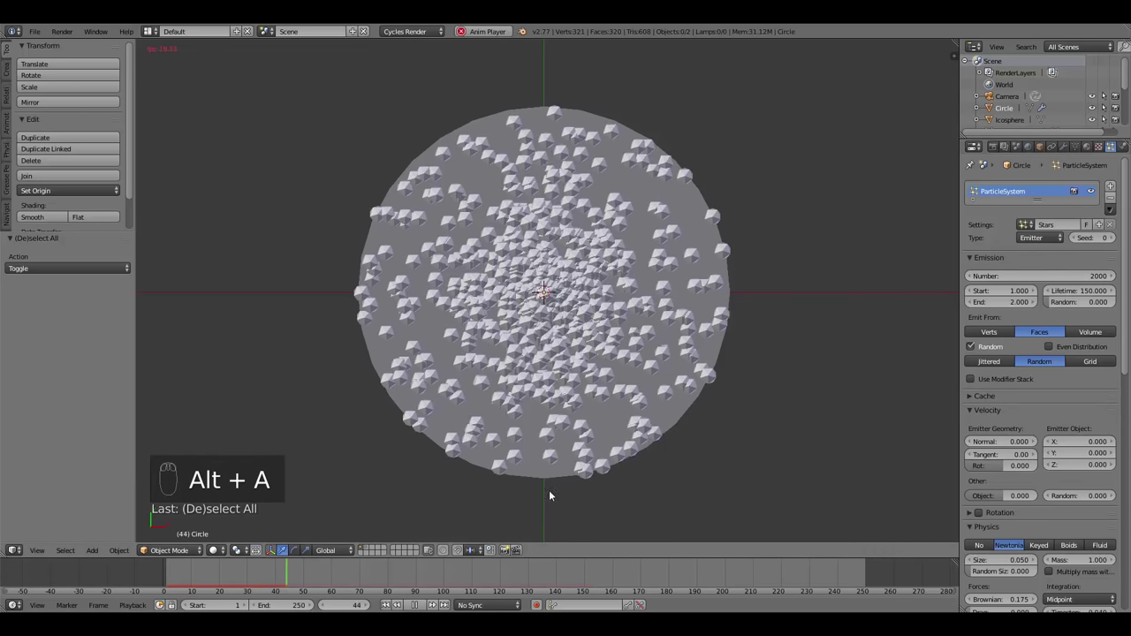
pyautogui.moveTo(493, 327); pyautogui.dragTo(577, 191, button='middle')
pyautogui.moveTo(595, 294); pyautogui.dragTo(600, 300, button='middle')
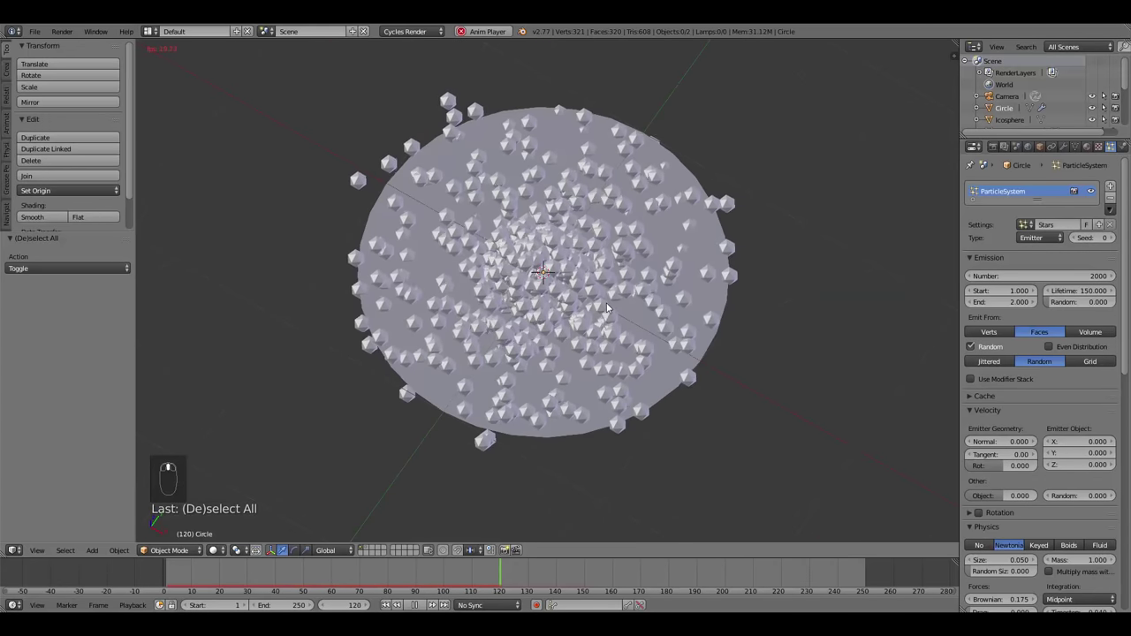
pyautogui.press('KP_7')
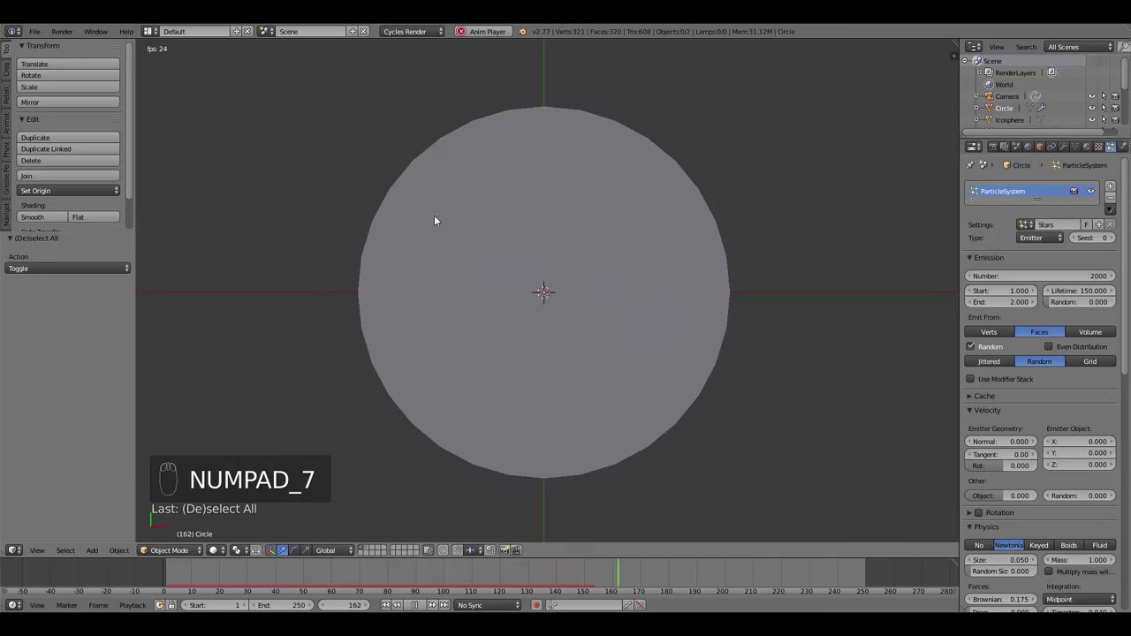
pyautogui.press('Escape')
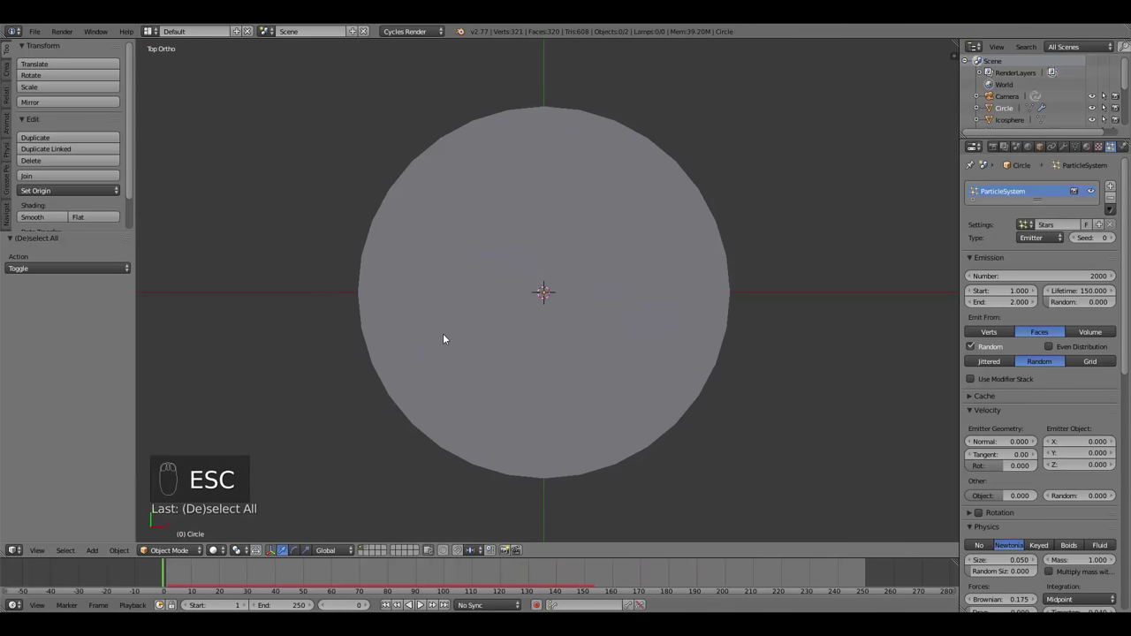
pyautogui.hotkey('alt', 'a')
pyautogui.press('Escape')
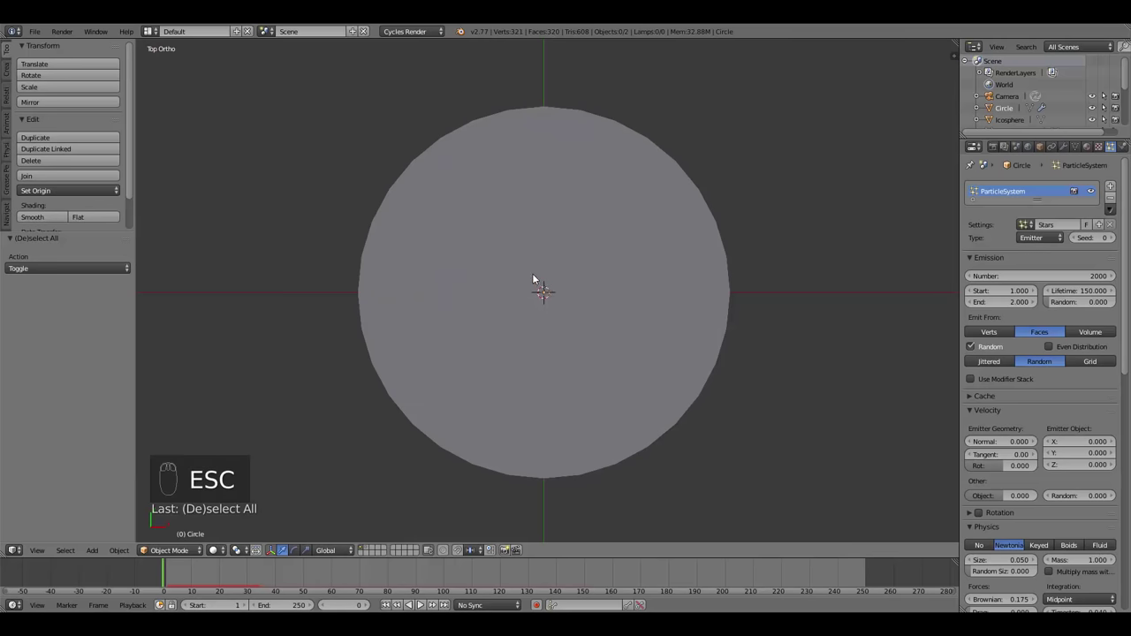
# Add a Vortex force field at the centre of the disc.
pyautogui.hotkey('shift', 'a')
pyautogui.moveTo(533, 278)
pyautogui.moveTo(522, 427)
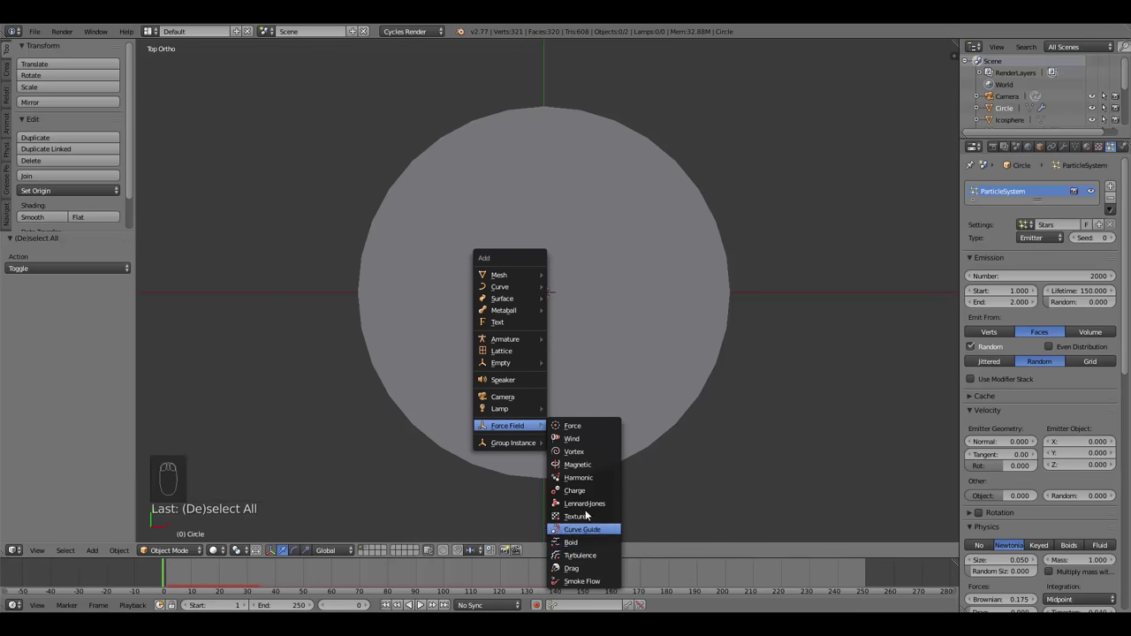
pyautogui.click(574, 454)
pyautogui.scroll(-3, 547, 415)
pyautogui.moveTo(530, 434); pyautogui.dragTo(493, 383, button='middle')
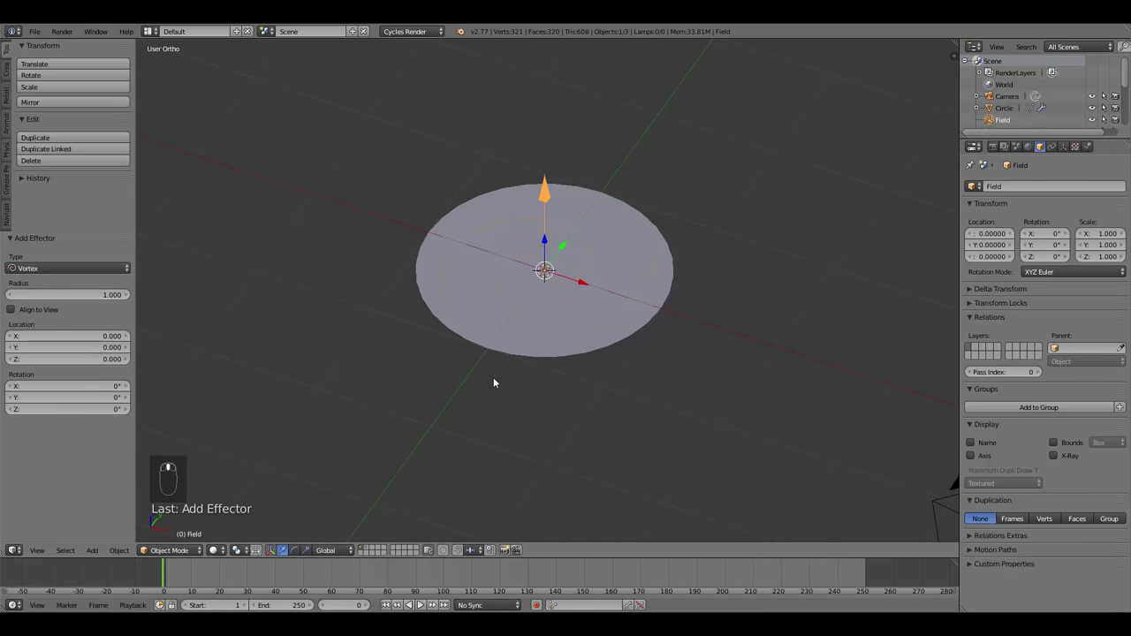
pyautogui.press('KP_7')
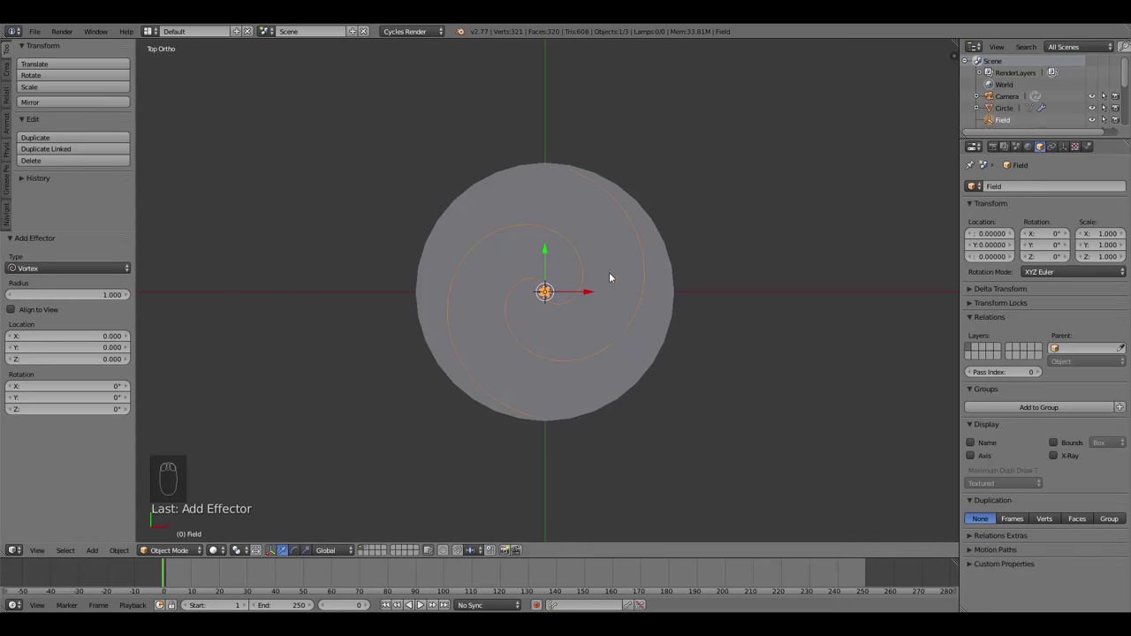
# Replay the animation several times in top view to examine how the vortex moves the particles.
pyautogui.hotkey('alt', 'a')
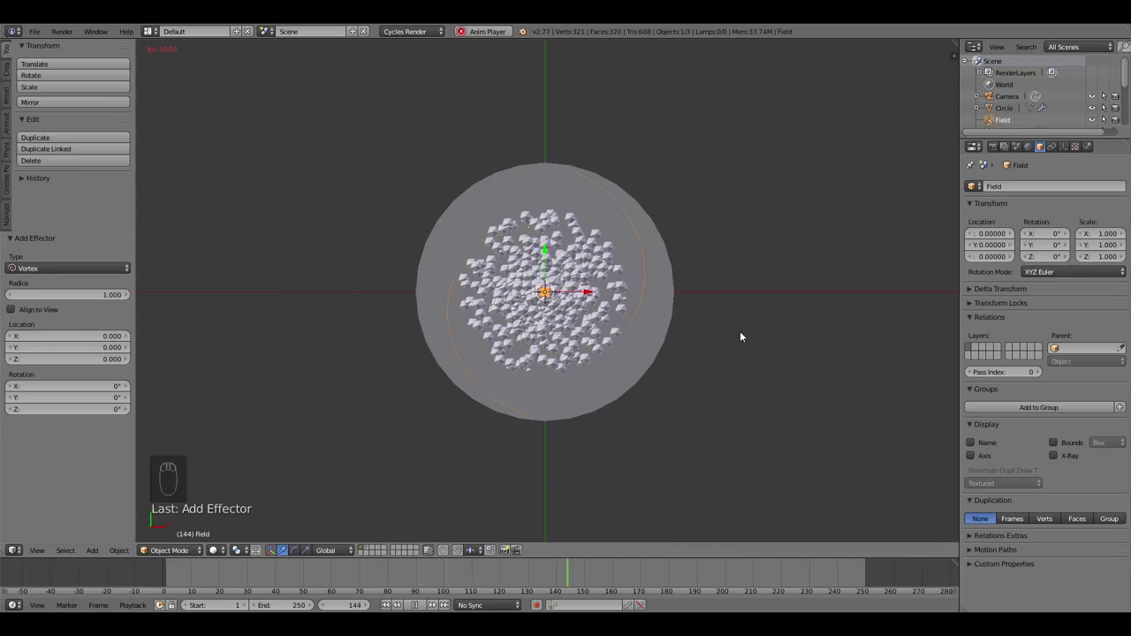
pyautogui.press('Escape')
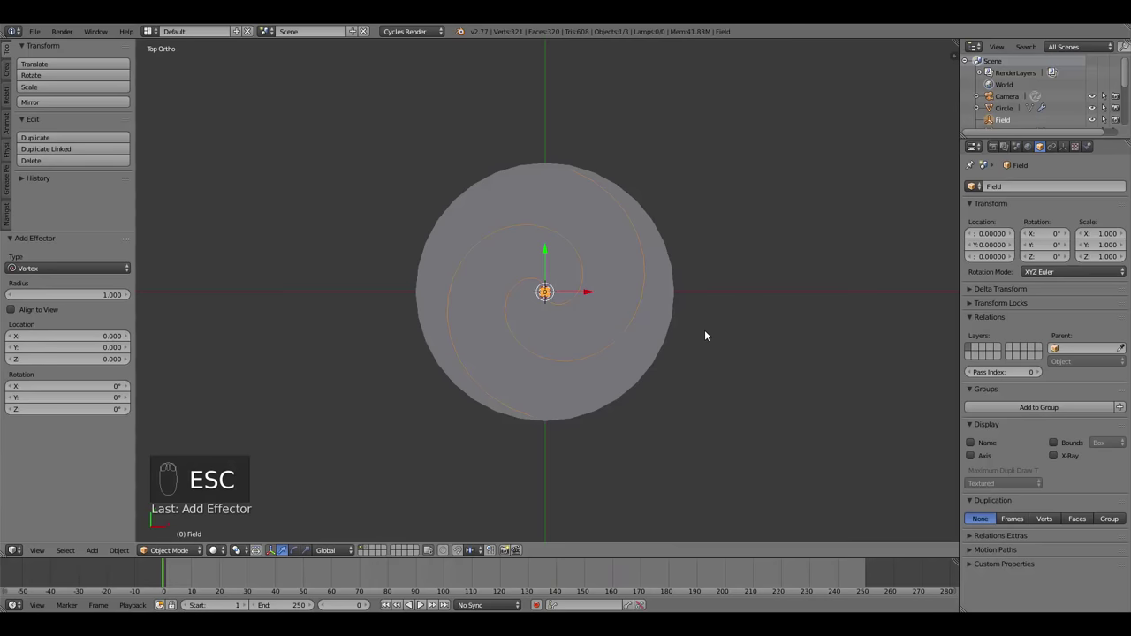
pyautogui.hotkey('alt', 'a')
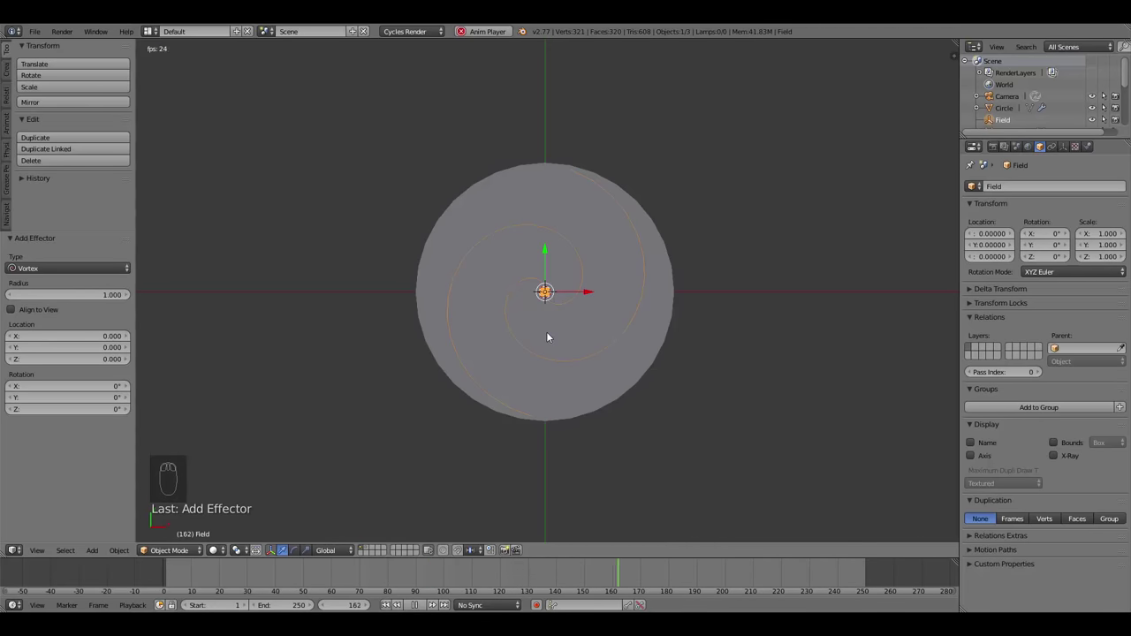
pyautogui.press('Escape')
pyautogui.hotkey('alt', 'a')
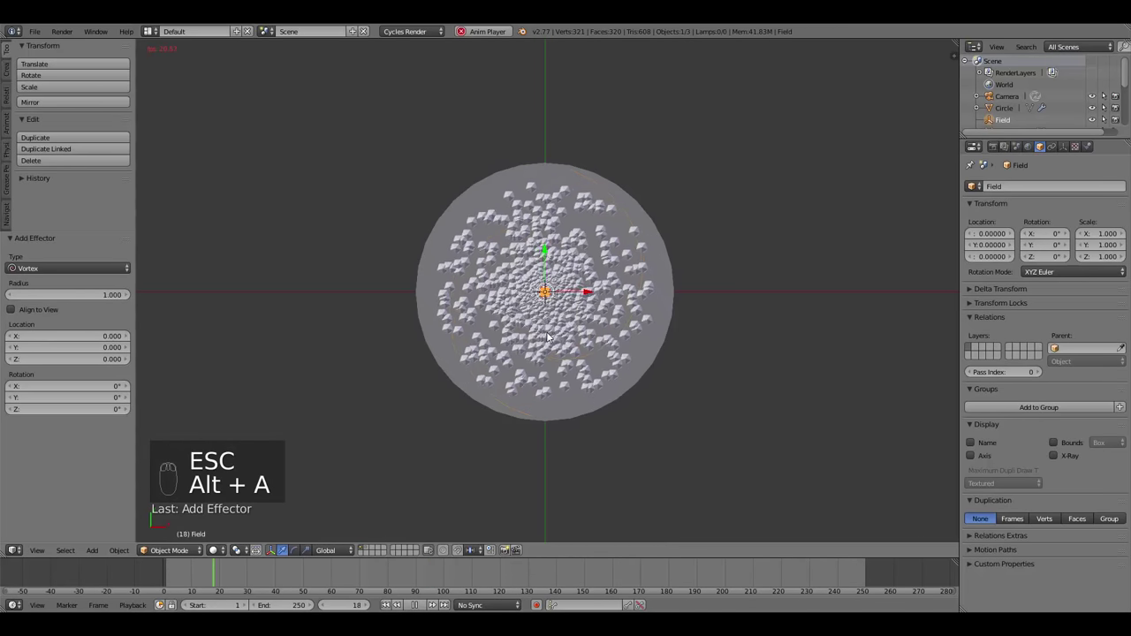
pyautogui.press('Escape')
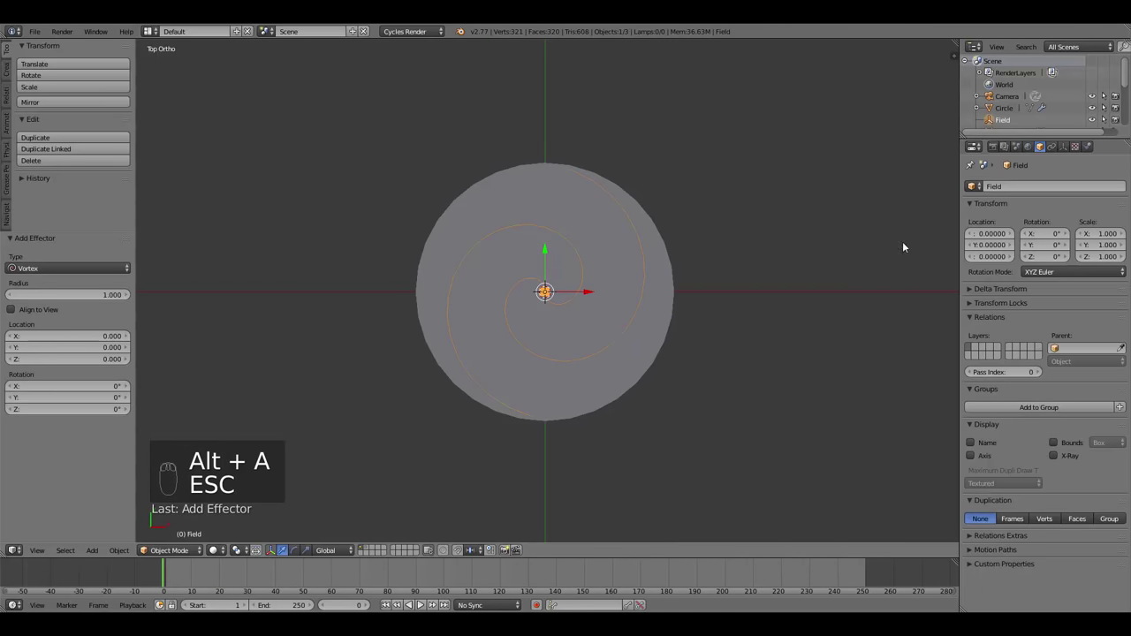
# Set the vortex force field's strength to 0.15.
pyautogui.click(1089, 147)
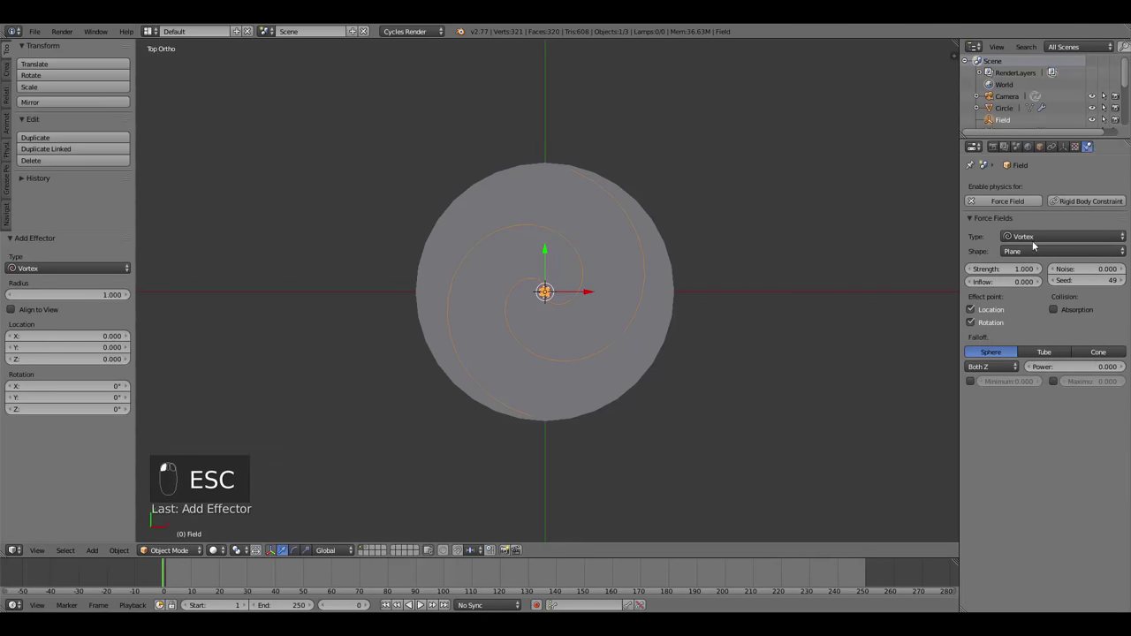
pyautogui.click(1002, 269)
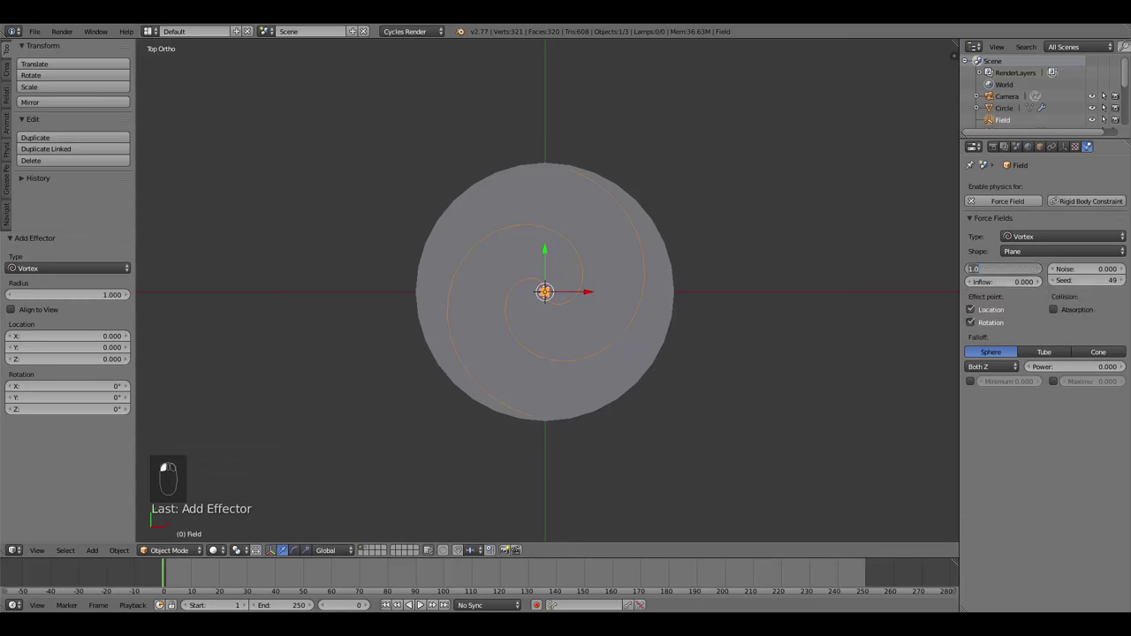
pyautogui.write('0.15')
pyautogui.press('Return')
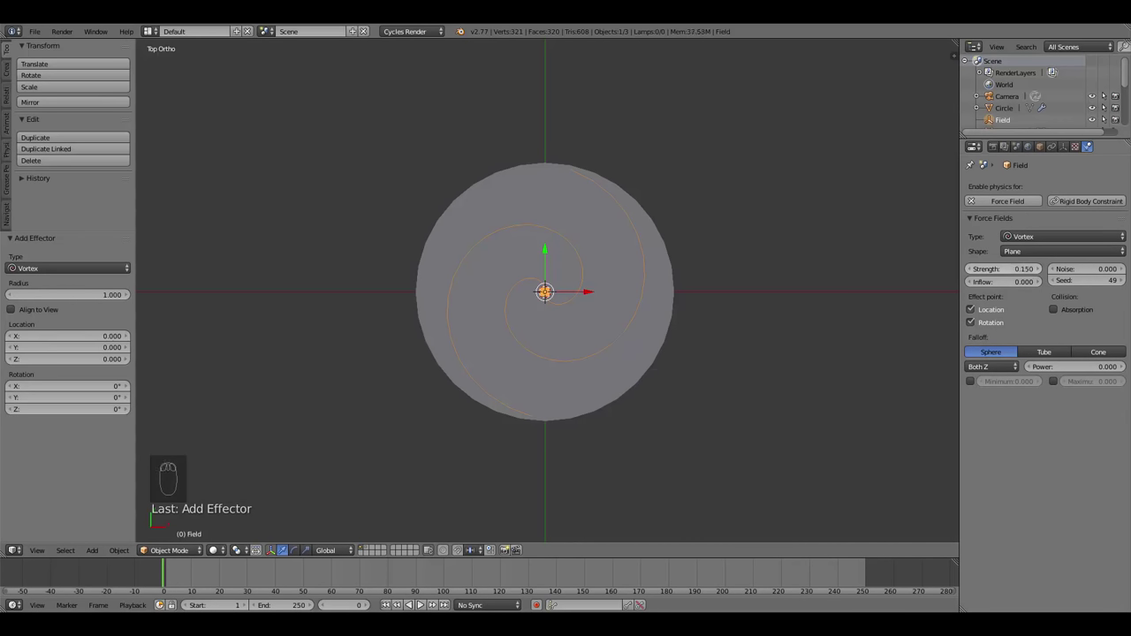
# Deselect the force field and play the animation twice in top view to check the weaker swirl.
pyautogui.hotkey('alt', 'a')
pyautogui.press('a')
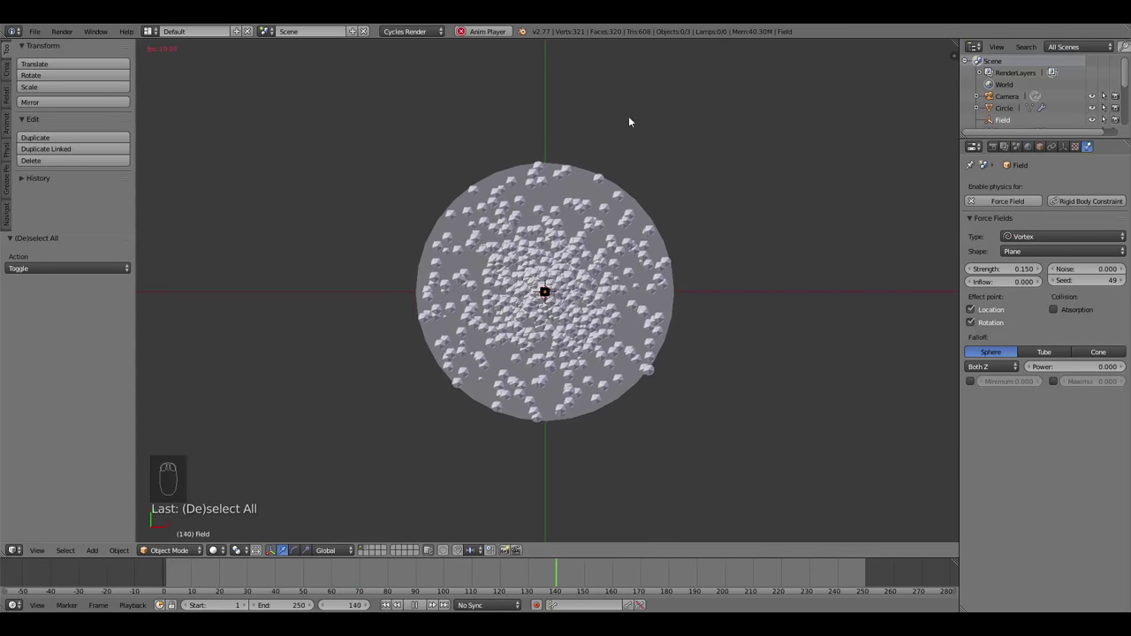
pyautogui.press('Escape')
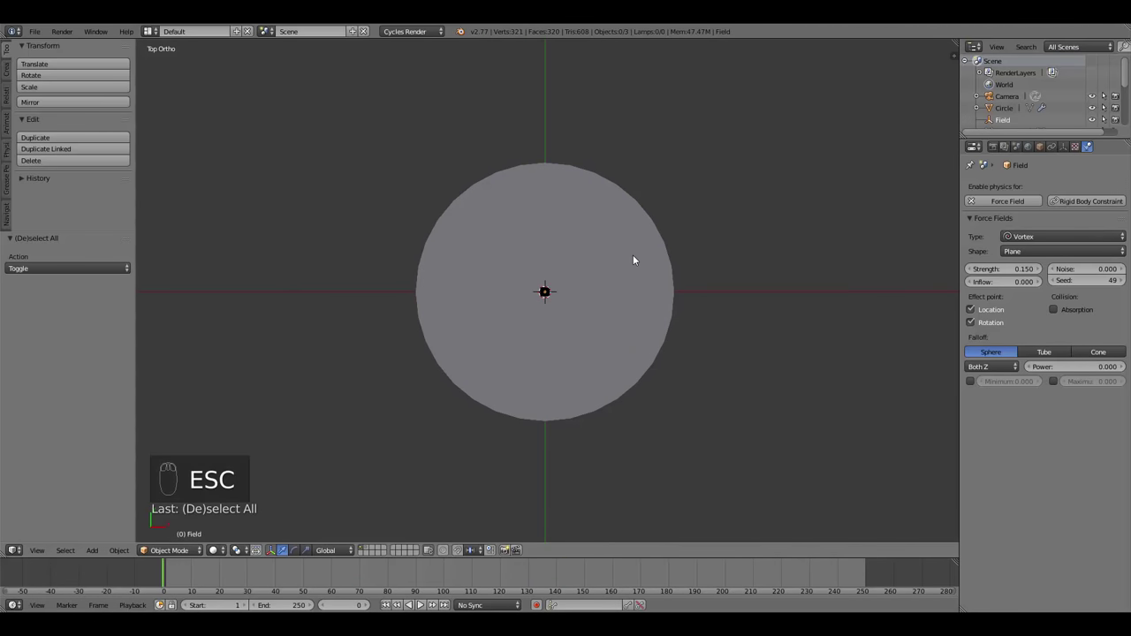
pyautogui.hotkey('alt', 'a')
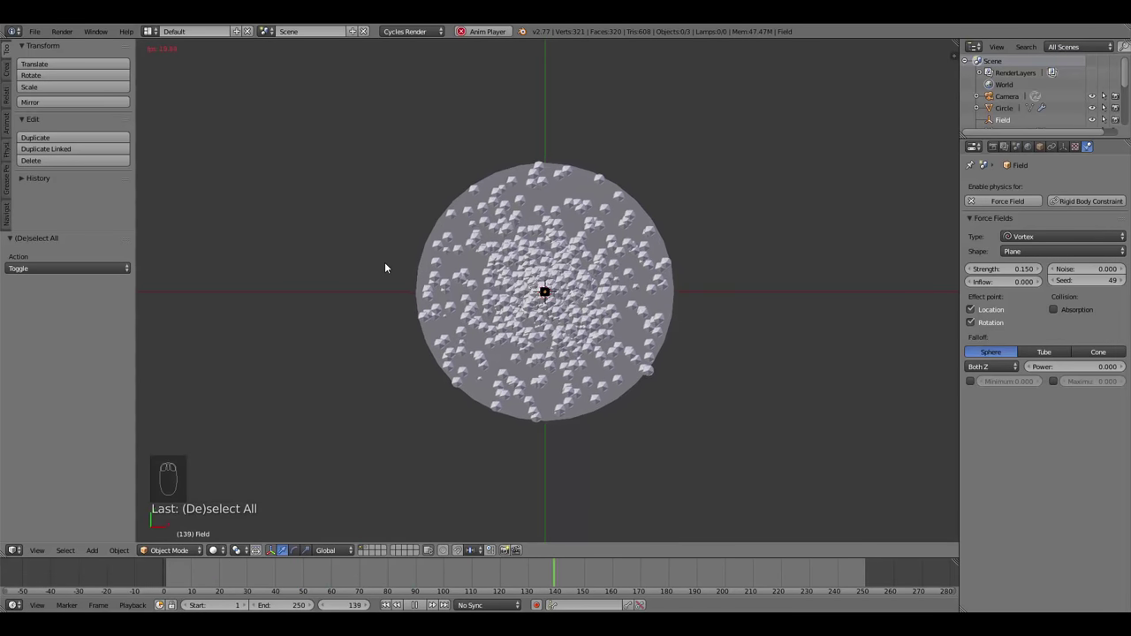
pyautogui.press('Escape')
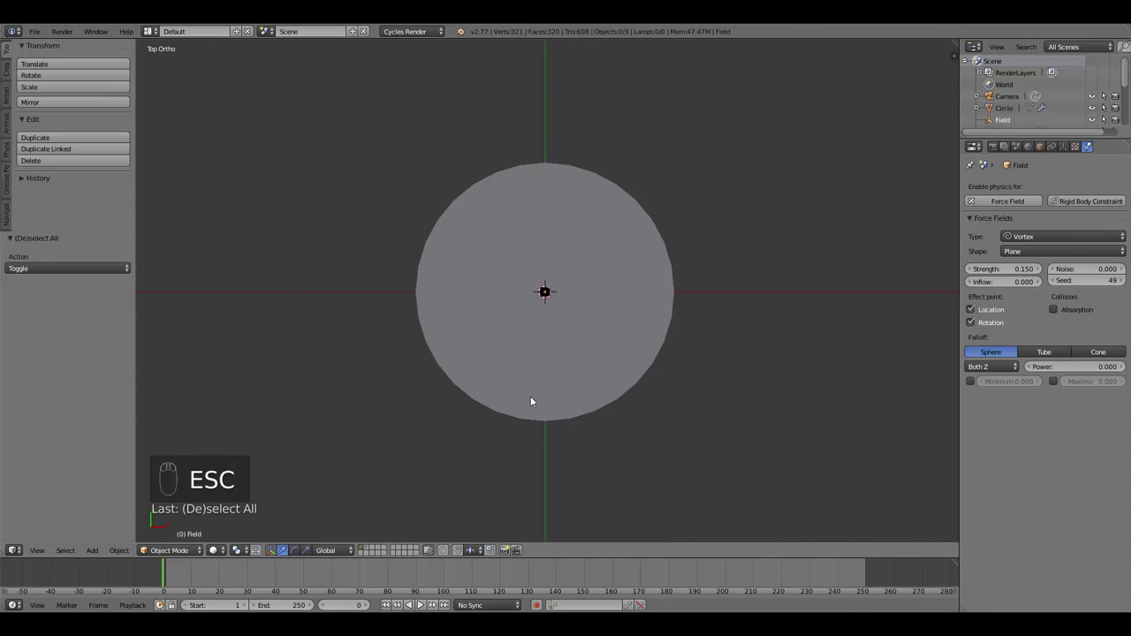
# Replay the swirling particles from an angled view and from the top, and stop the playback.
pyautogui.moveTo(567, 416); pyautogui.dragTo(557, 350, button='middle')
pyautogui.scroll(2, 538, 387)
pyautogui.press('KP_7')
pyautogui.hotkey('shift', 'a')
pyautogui.moveTo(557, 351)
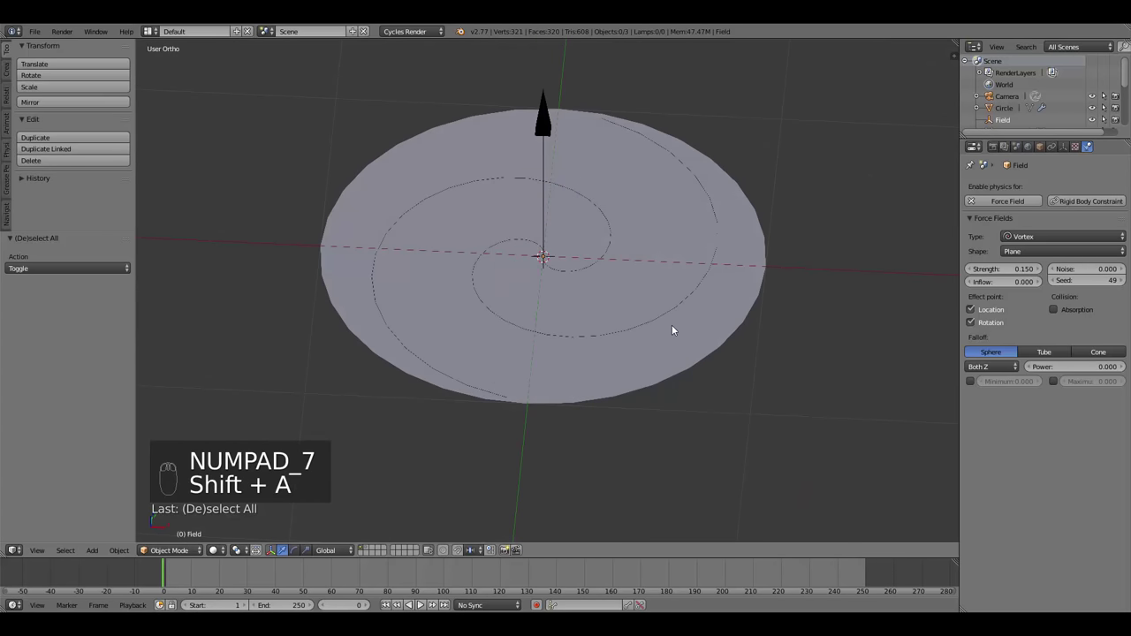
pyautogui.hotkey('alt', 'a')
pyautogui.scroll(-2, 557, 309)
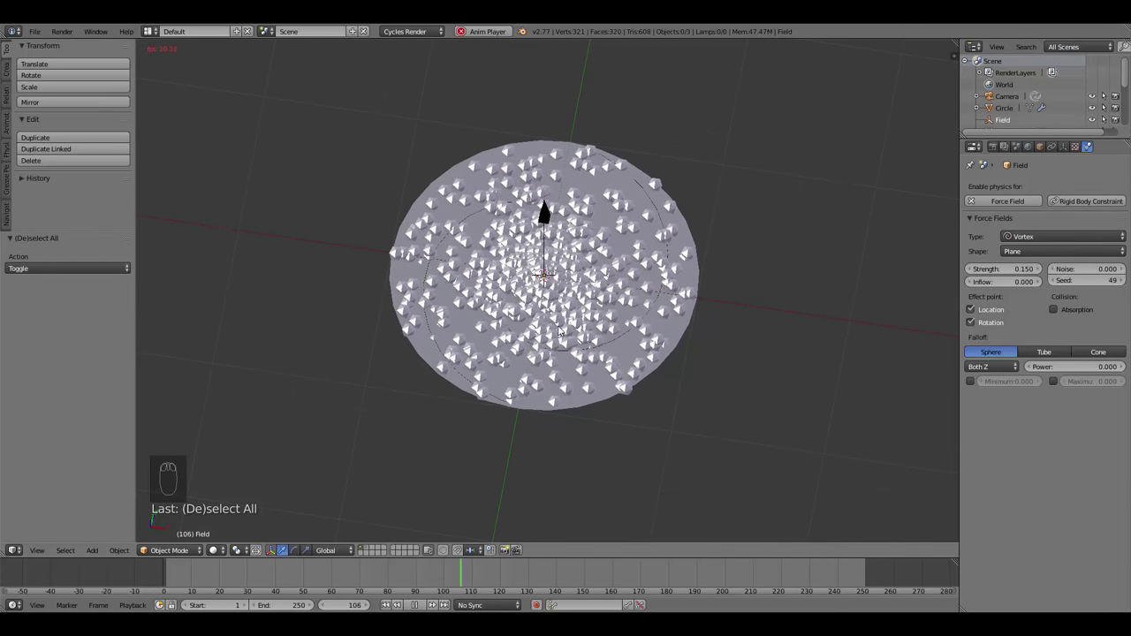
pyautogui.press('KP_7')
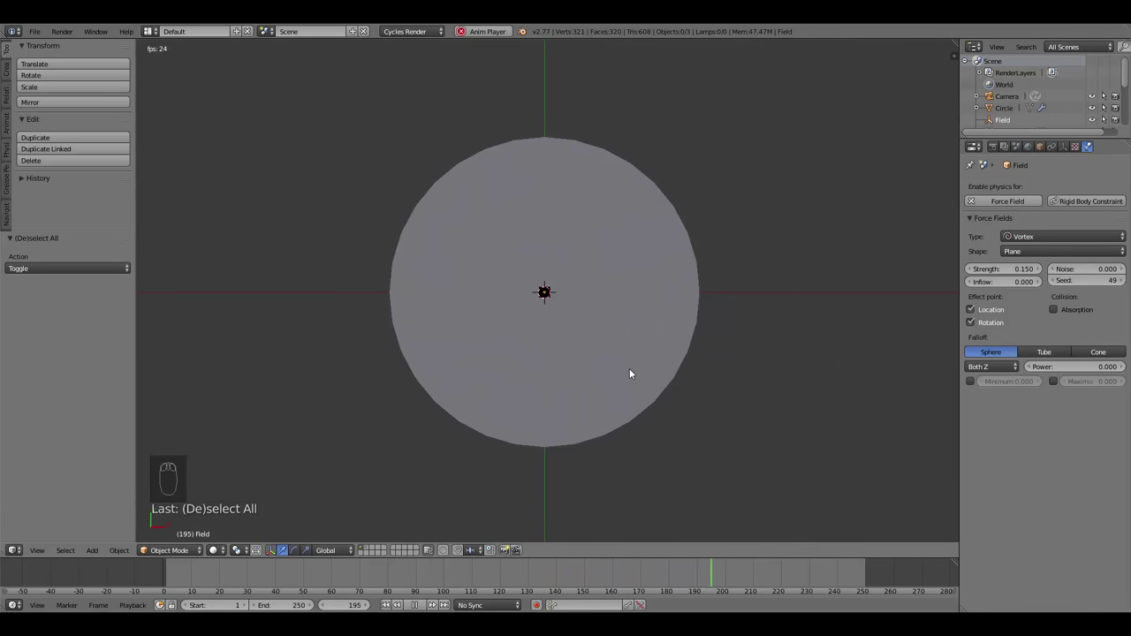
pyautogui.press('Escape')
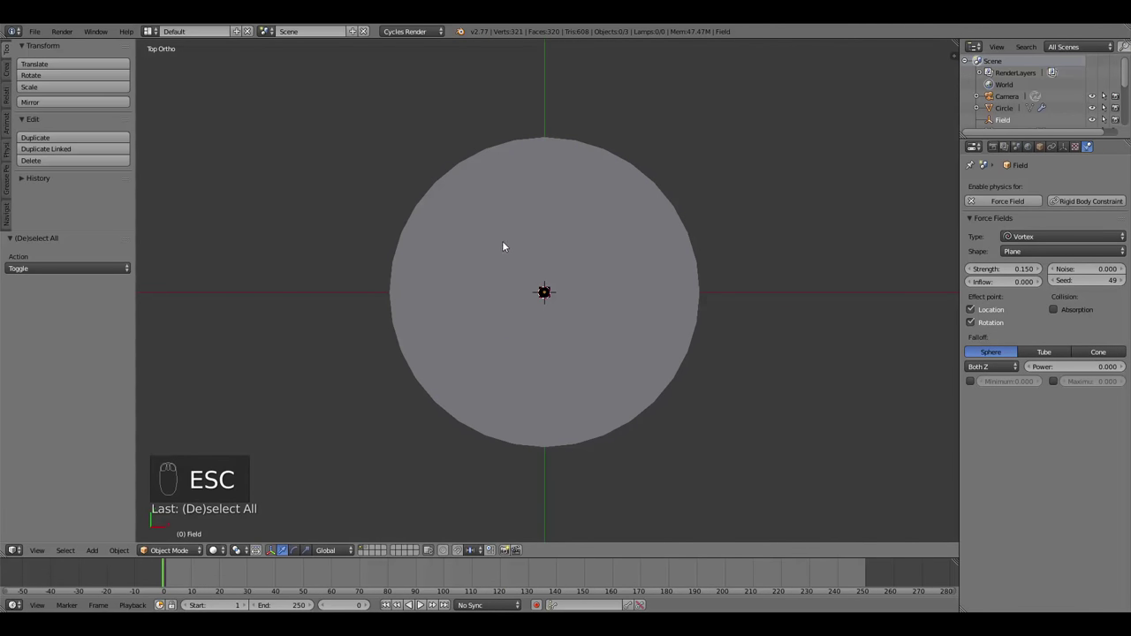
# Add a plane mesh at the scene's centre and show the view in wireframe so the spiral force field stays visible.
pyautogui.hotkey('shift', 'a')
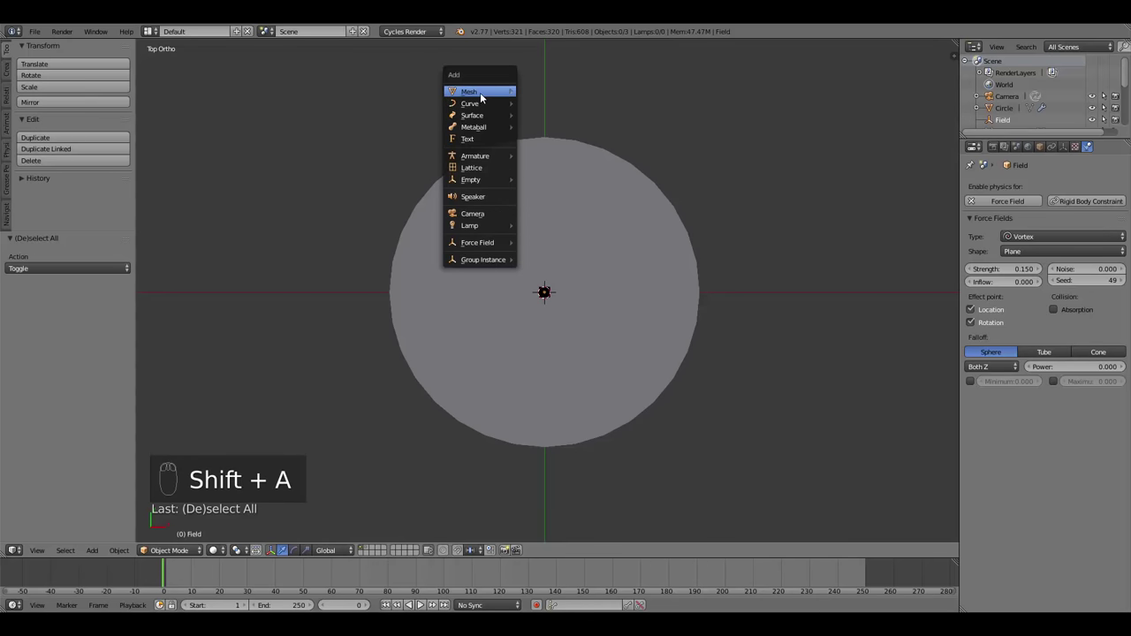
pyautogui.moveTo(480, 92)
pyautogui.click(519, 92)
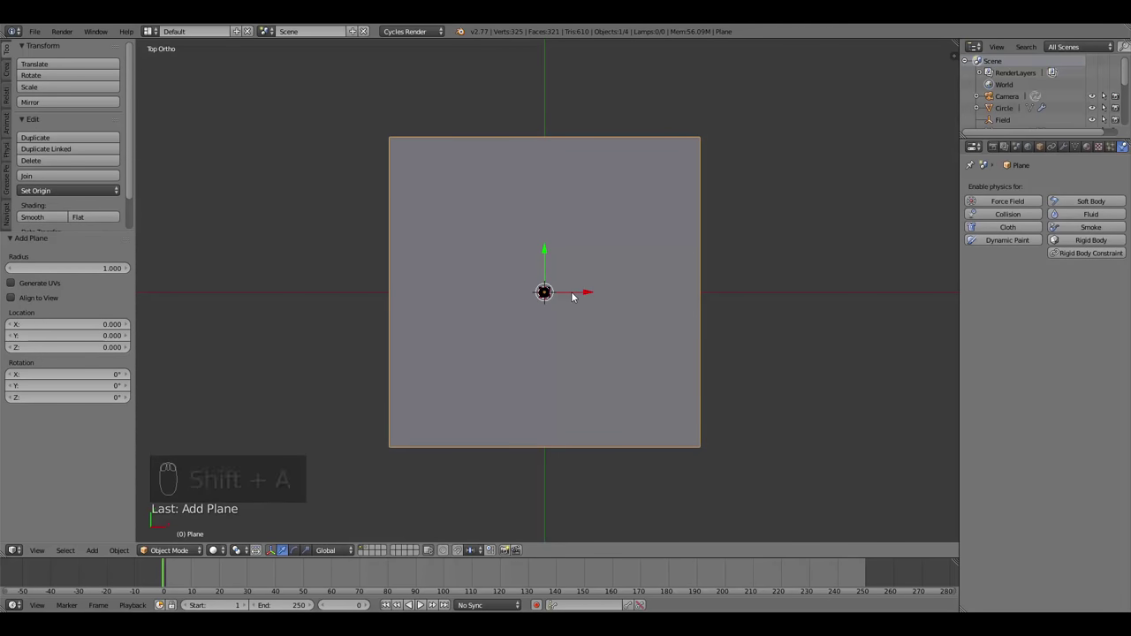
pyautogui.press('z')
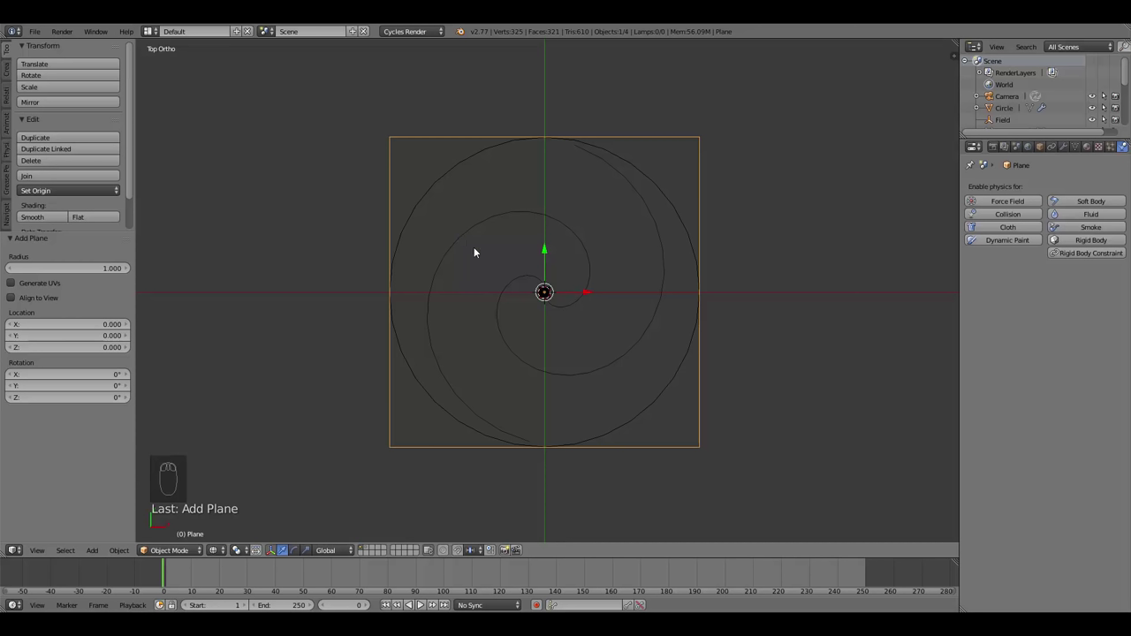
# Delete the plane's two front vertices in Edit Mode, keeping only the rear edge.
pyautogui.press('Tab')
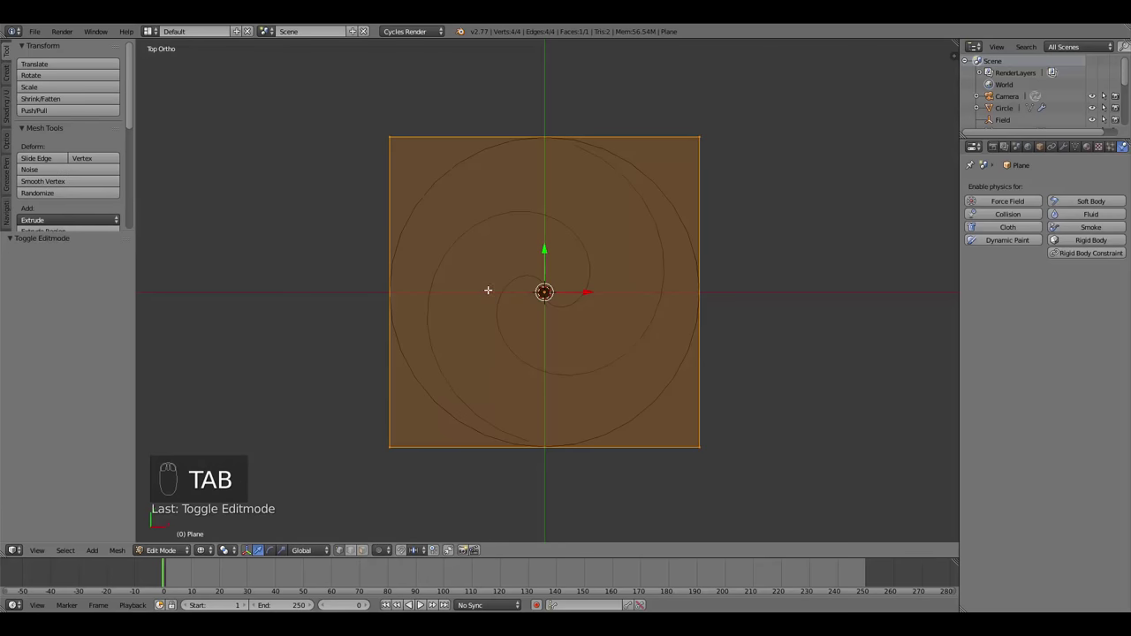
pyautogui.rightClick(386, 450)
pyautogui.keyDown('shift'); pyautogui.rightClick(706, 444); pyautogui.keyUp('shift')
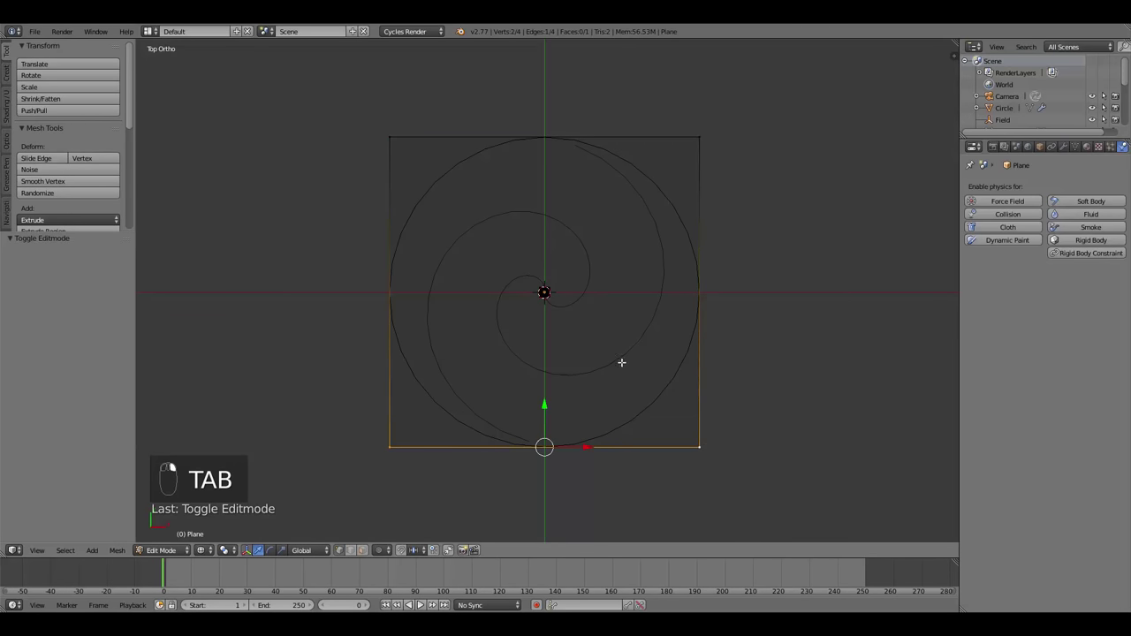
pyautogui.press('x')
pyautogui.click(483, 245)
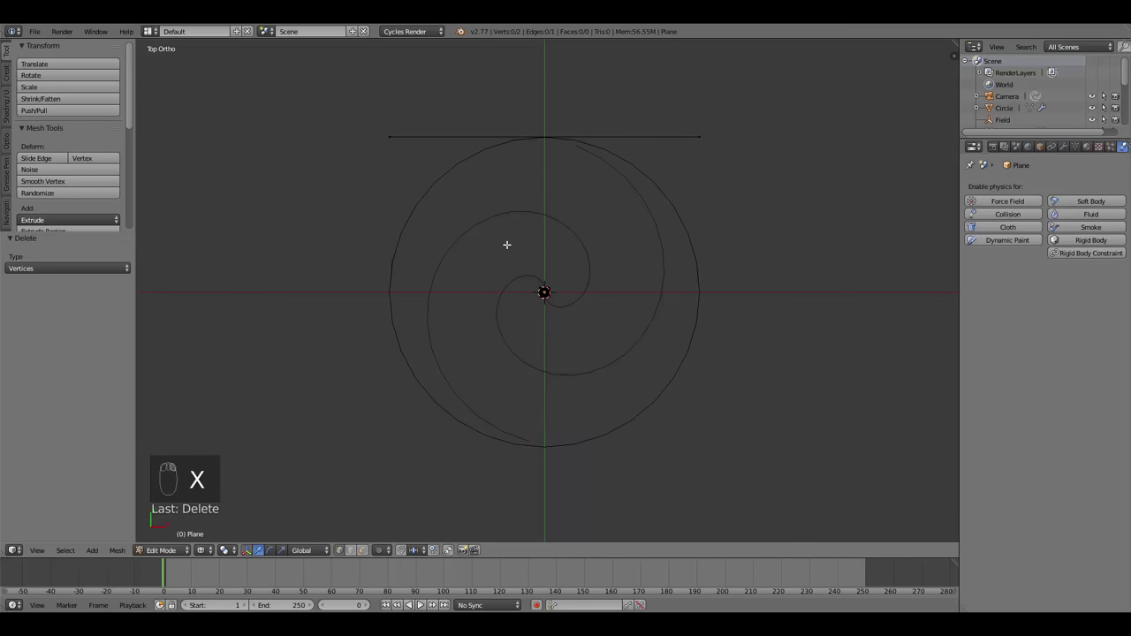
# Move one remaining vertex to the disc's centre and the other to the start of the force field's first spiral arm.
pyautogui.rightClick(386, 139)
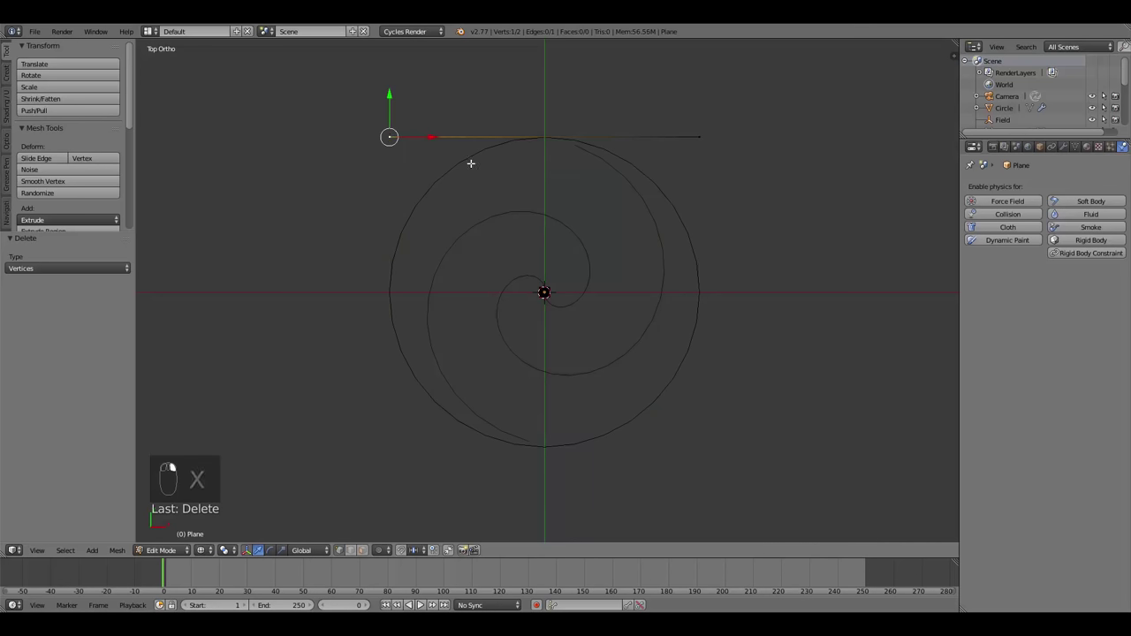
pyautogui.press('g')
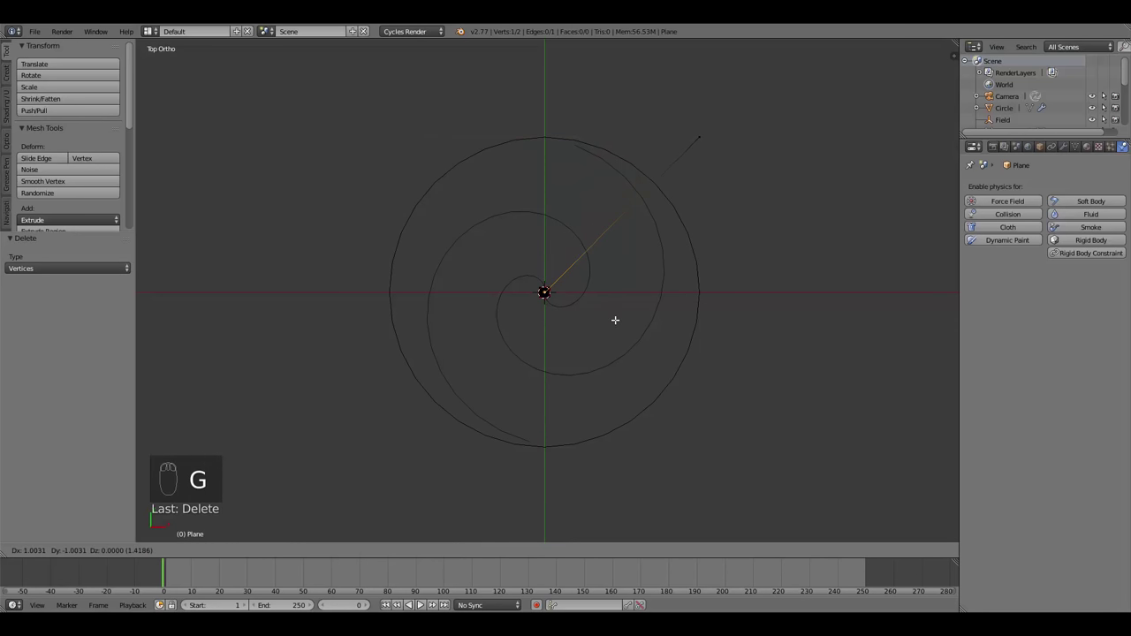
pyautogui.click(615, 320)
pyautogui.rightClick(700, 143)
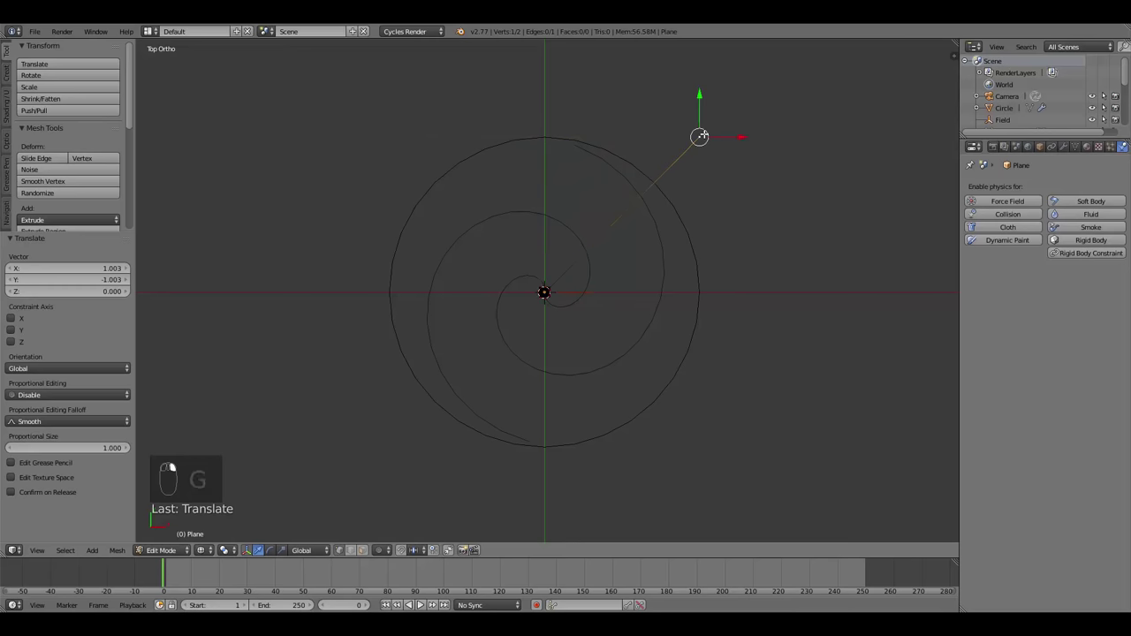
pyautogui.press('g')
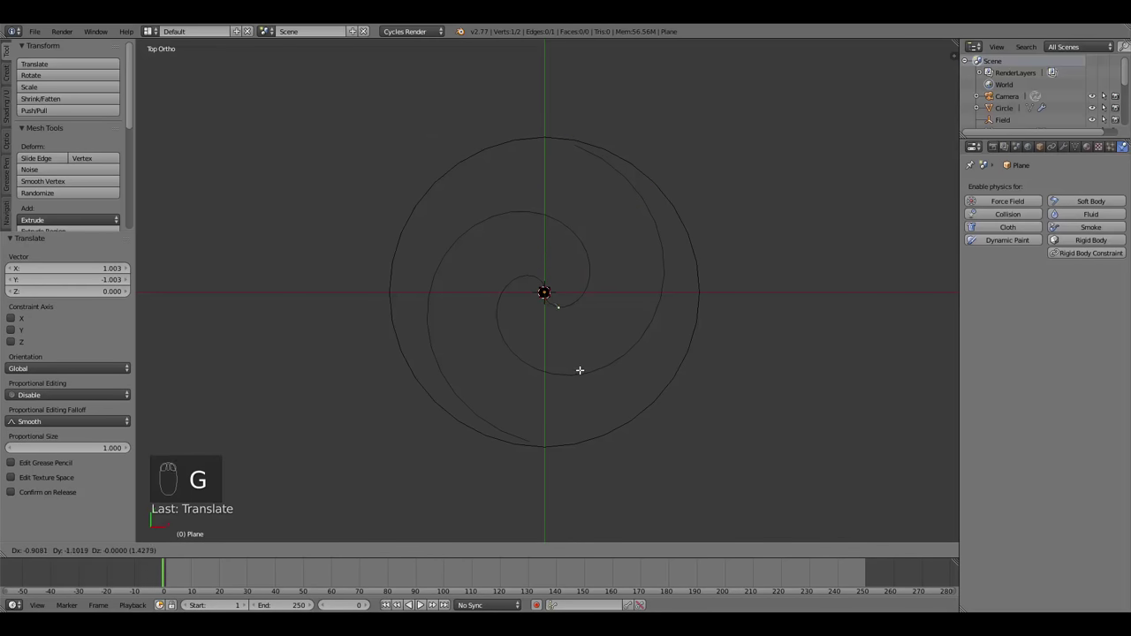
pyautogui.click(579, 371)
pyautogui.scroll(2, 603, 338)
pyautogui.scroll(3, 581, 341)
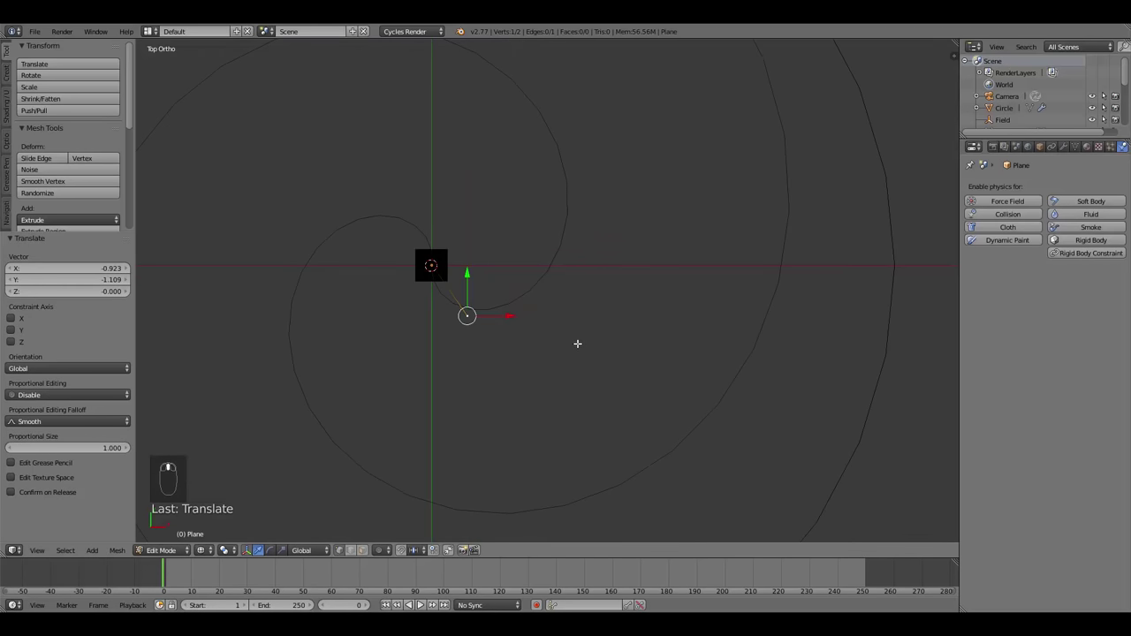
pyautogui.keyDown('ctrl'); pyautogui.hscroll(-1, 587, 349); pyautogui.keyUp('ctrl')
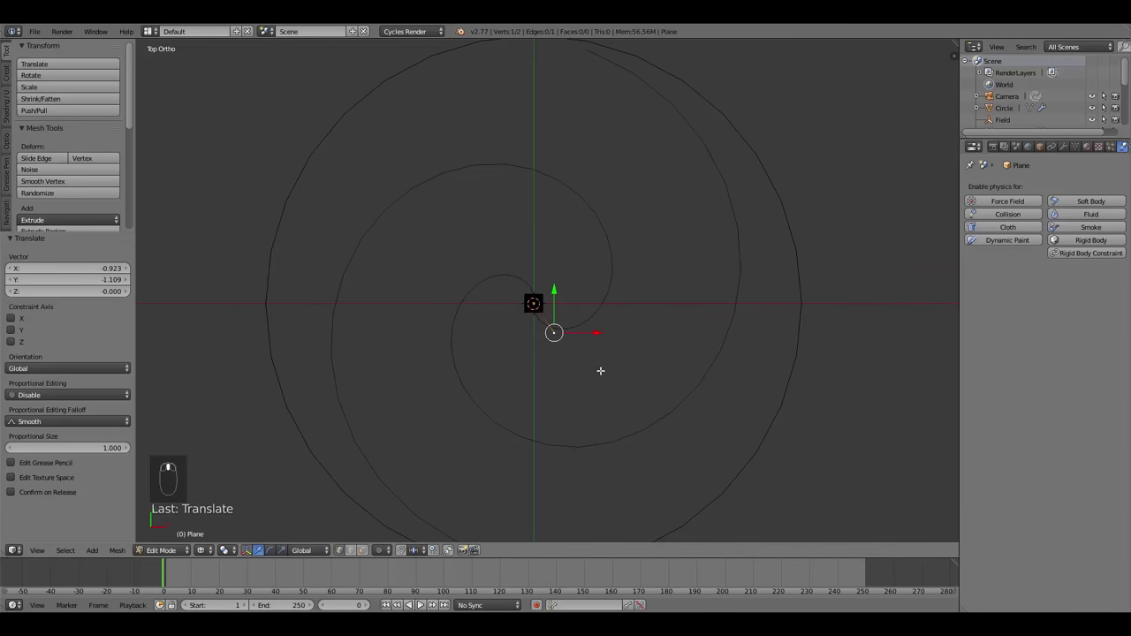
pyautogui.press('g')
pyautogui.click(593, 363)
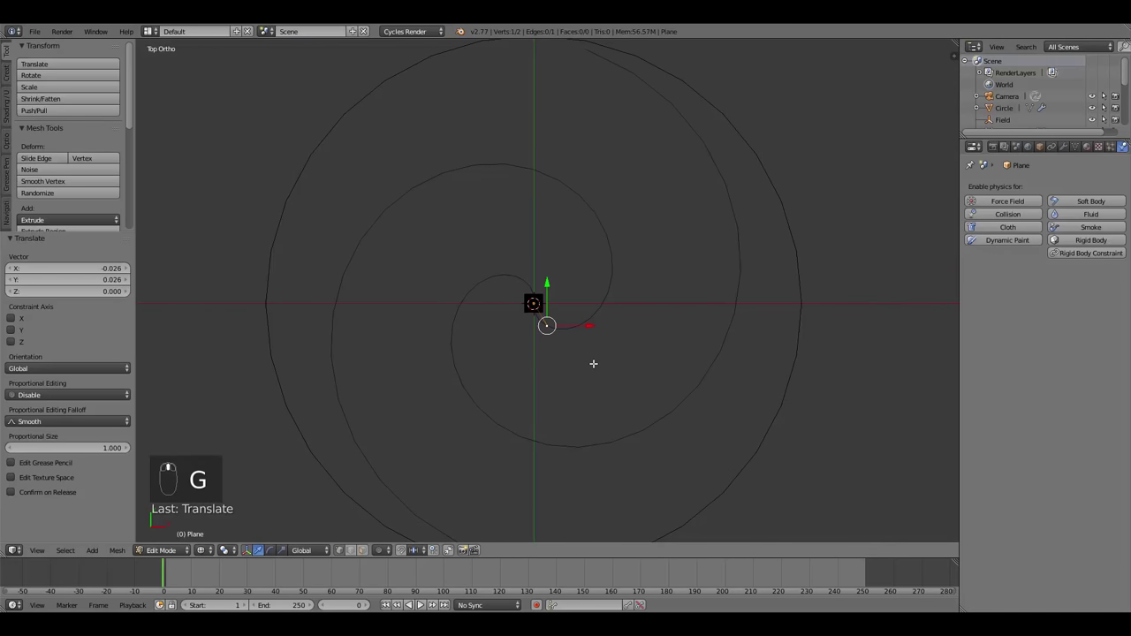
# Extrude a chain of eight vertices along the spiral arm out to the disc's front edge, and return to Object Mode.
pyautogui.keyDown('ctrl'); pyautogui.rightClick(599, 307); pyautogui.keyUp('ctrl')
pyautogui.keyDown('ctrl'); pyautogui.rightClick(605, 237); pyautogui.keyUp('ctrl')
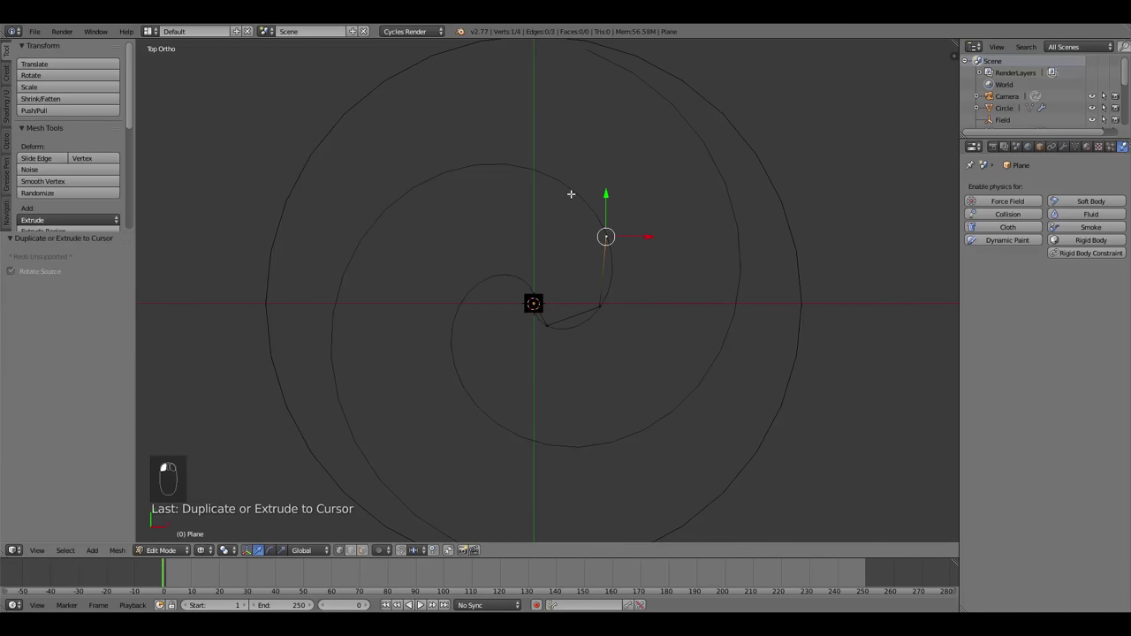
pyautogui.keyDown('ctrl'); pyautogui.rightClick(557, 180); pyautogui.keyUp('ctrl')
pyautogui.keyDown('ctrl'); pyautogui.rightClick(447, 171); pyautogui.keyUp('ctrl')
pyautogui.keyDown('ctrl'); pyautogui.rightClick(357, 243); pyautogui.keyUp('ctrl')
pyautogui.keyDown('shift'); pyautogui.moveTo(447, 255); pyautogui.dragTo(506, 161, button='middle'); pyautogui.keyUp('shift')
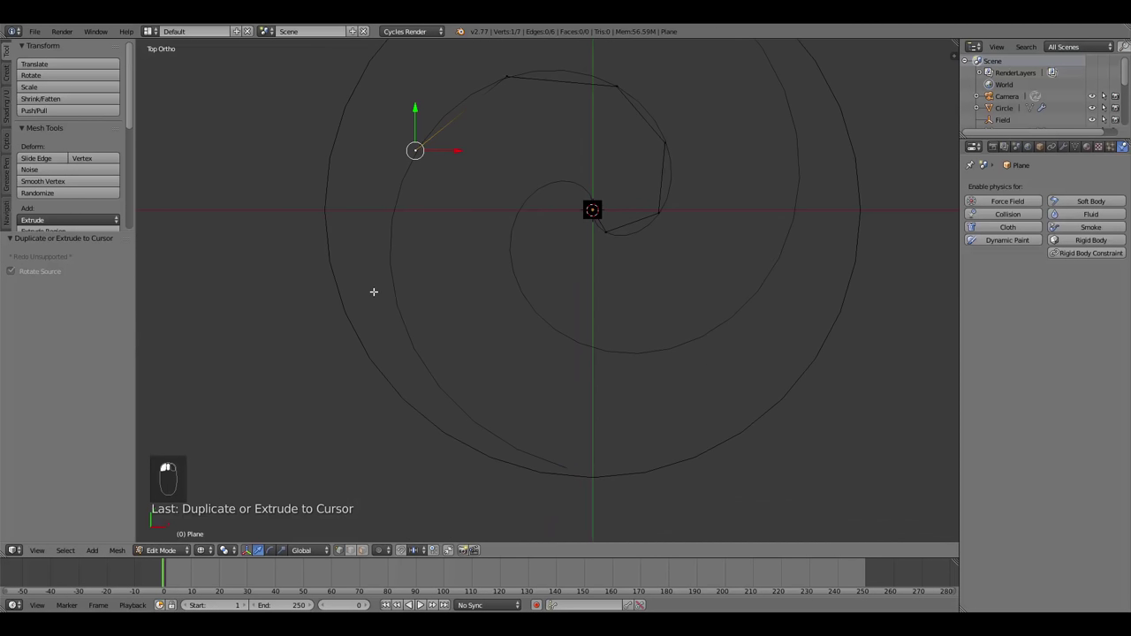
pyautogui.keyDown('ctrl'); pyautogui.rightClick(395, 295); pyautogui.keyUp('ctrl')
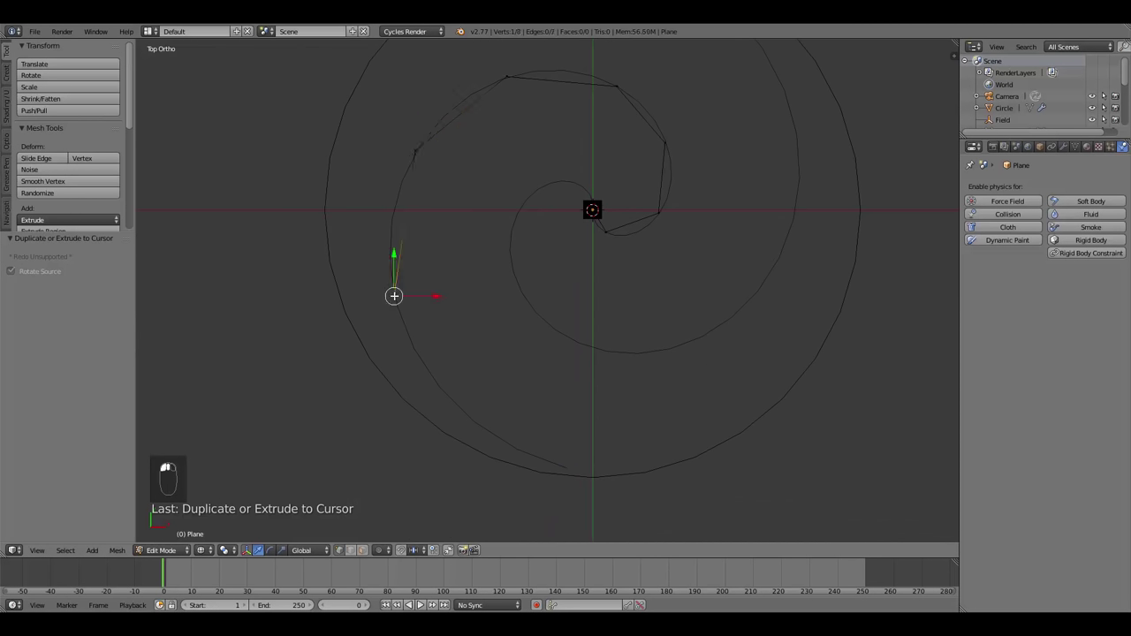
pyautogui.keyDown('ctrl'); pyautogui.rightClick(457, 406); pyautogui.keyUp('ctrl')
pyautogui.keyDown('ctrl'); pyautogui.rightClick(580, 470); pyautogui.keyUp('ctrl')
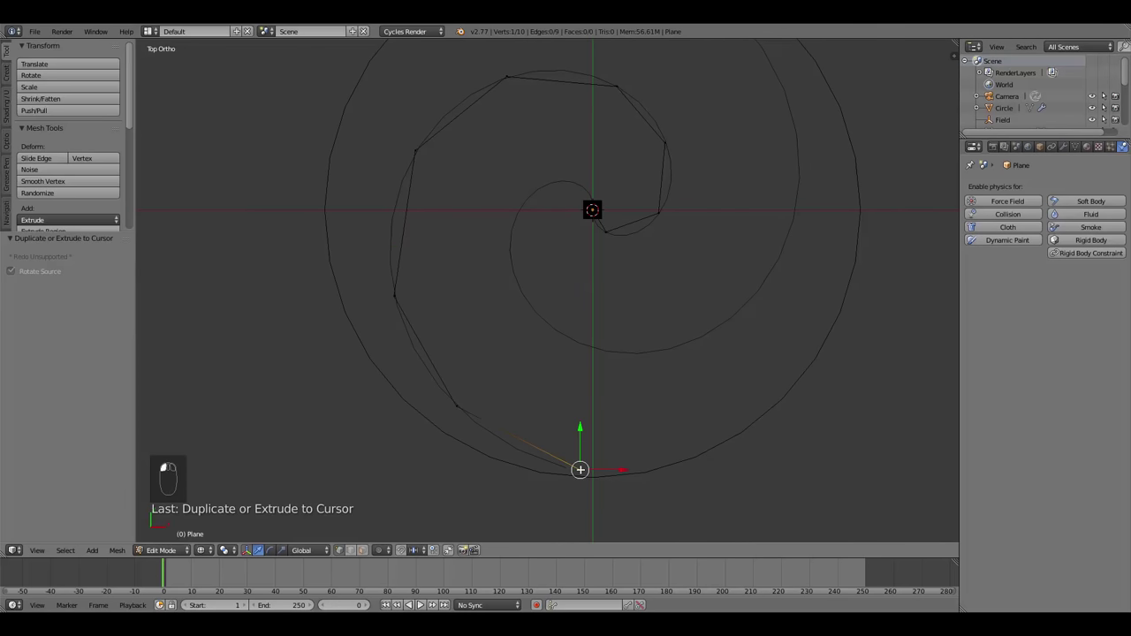
pyautogui.press('Tab')
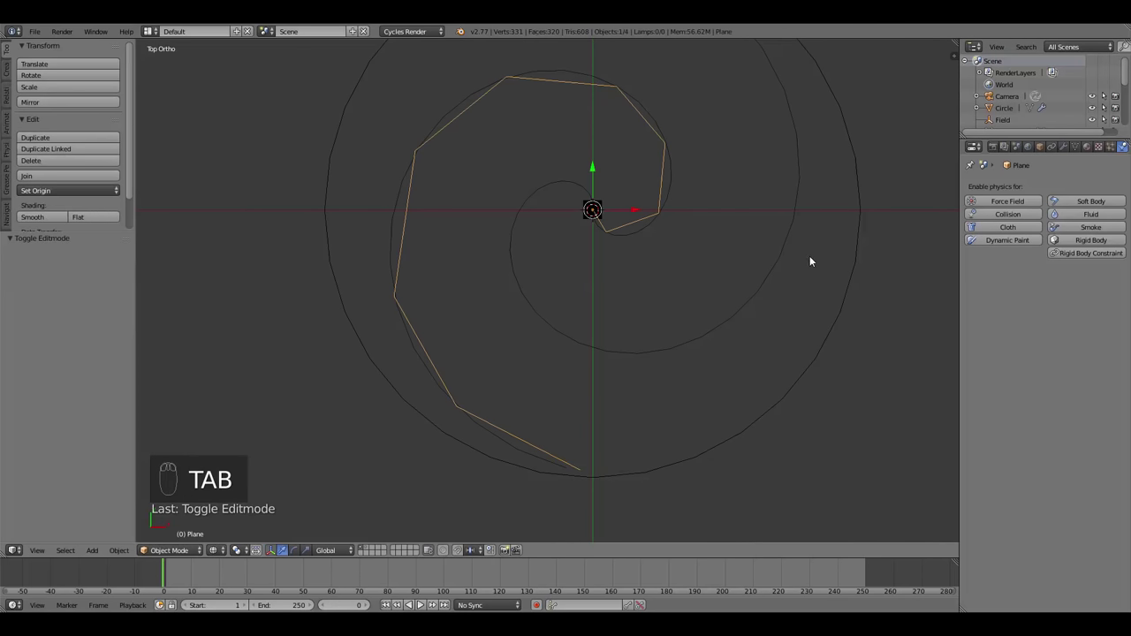
# Add a Subdivision Surface modifier to the spiral line with 3 view and 3 render subdivisions and Optimal Display enabled.
pyautogui.click(1063, 147)
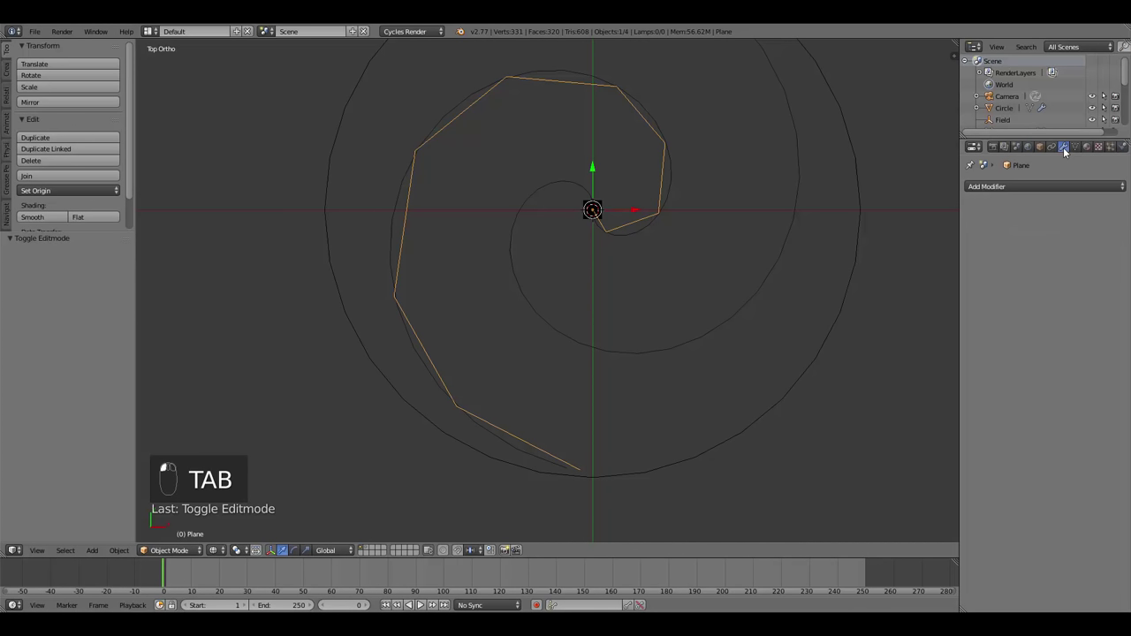
pyautogui.click(1002, 190)
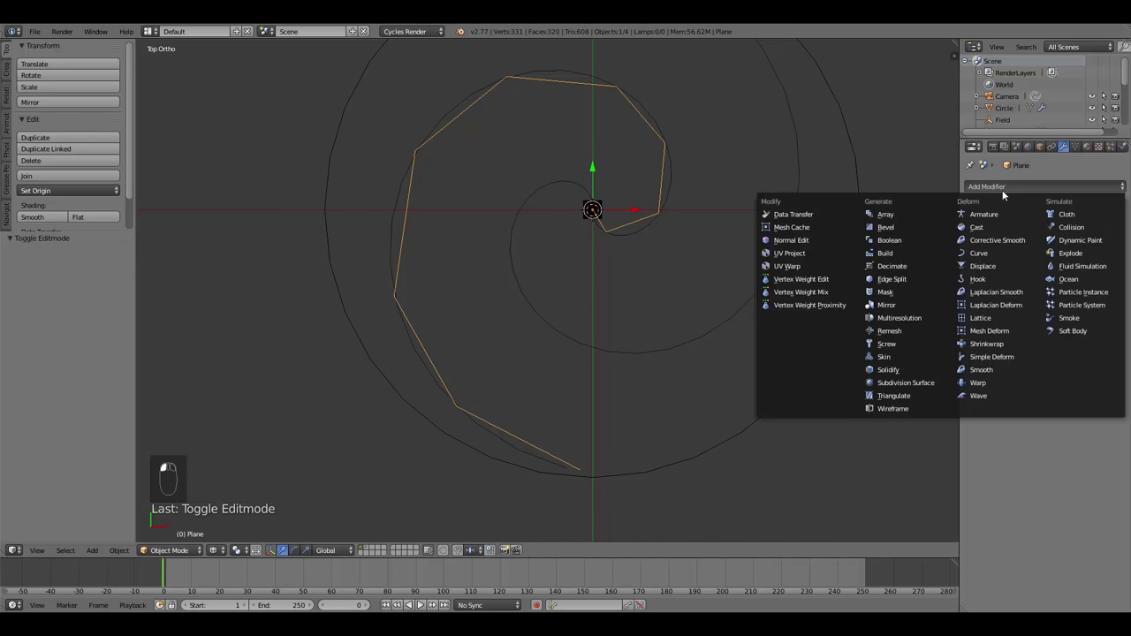
pyautogui.click(894, 383)
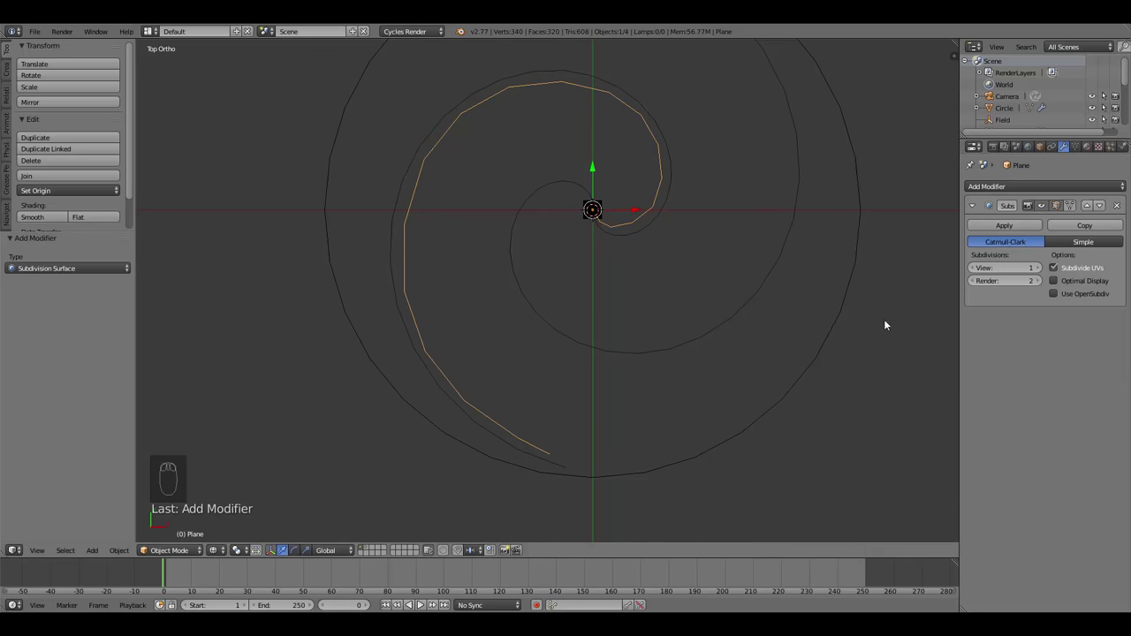
pyautogui.click(1038, 268)
pyautogui.click(1038, 281)
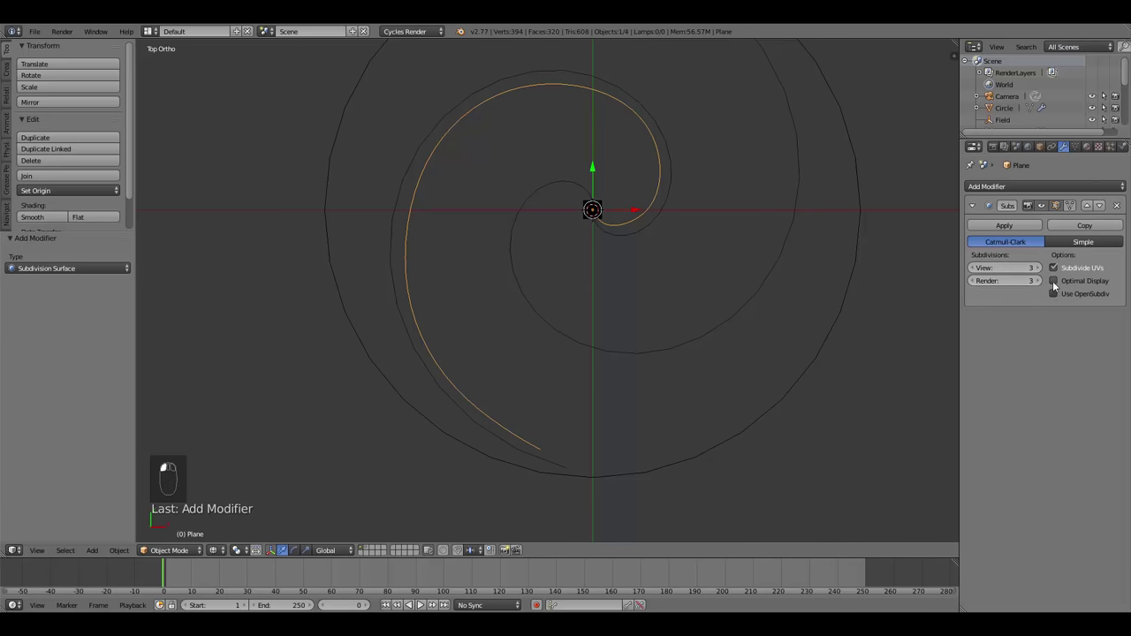
pyautogui.click(1052, 281)
# Examine the smoothed spiral line from the front and from the top against the force field's spiral guide.
pyautogui.moveTo(639, 369); pyautogui.dragTo(616, 260, button='middle')
pyautogui.press('KP_1')
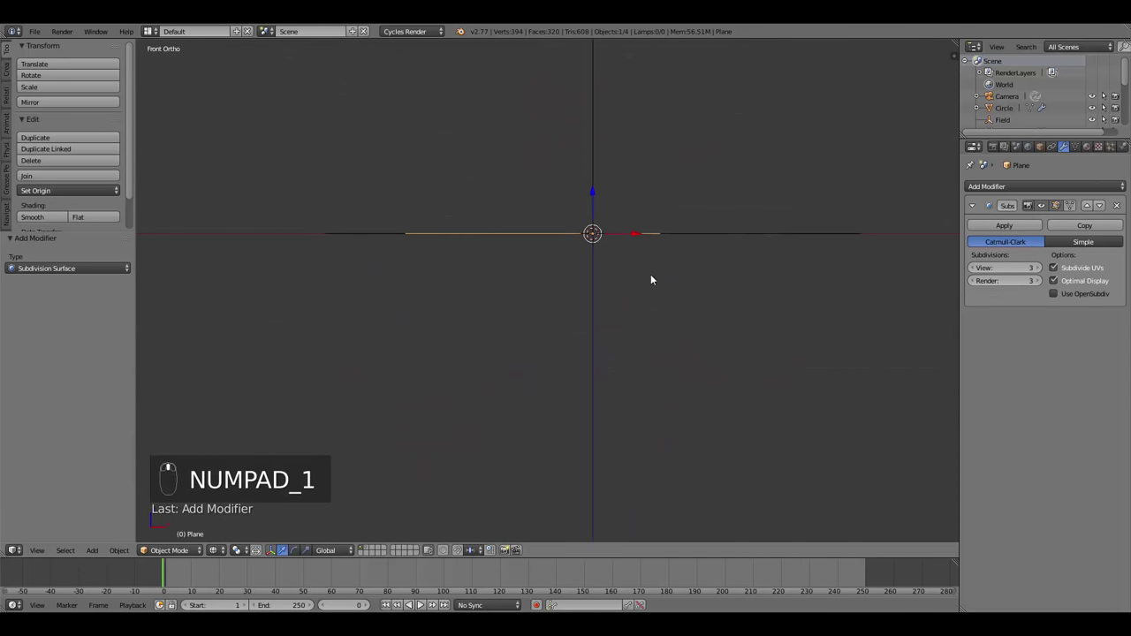
pyautogui.press('KP_7')
pyautogui.scroll(-1, 662, 290)
pyautogui.scroll(2, 639, 271)
pyautogui.keyDown('shift'); pyautogui.moveTo(639, 271); pyautogui.dragTo(645, 309, button='middle'); pyautogui.keyUp('shift')
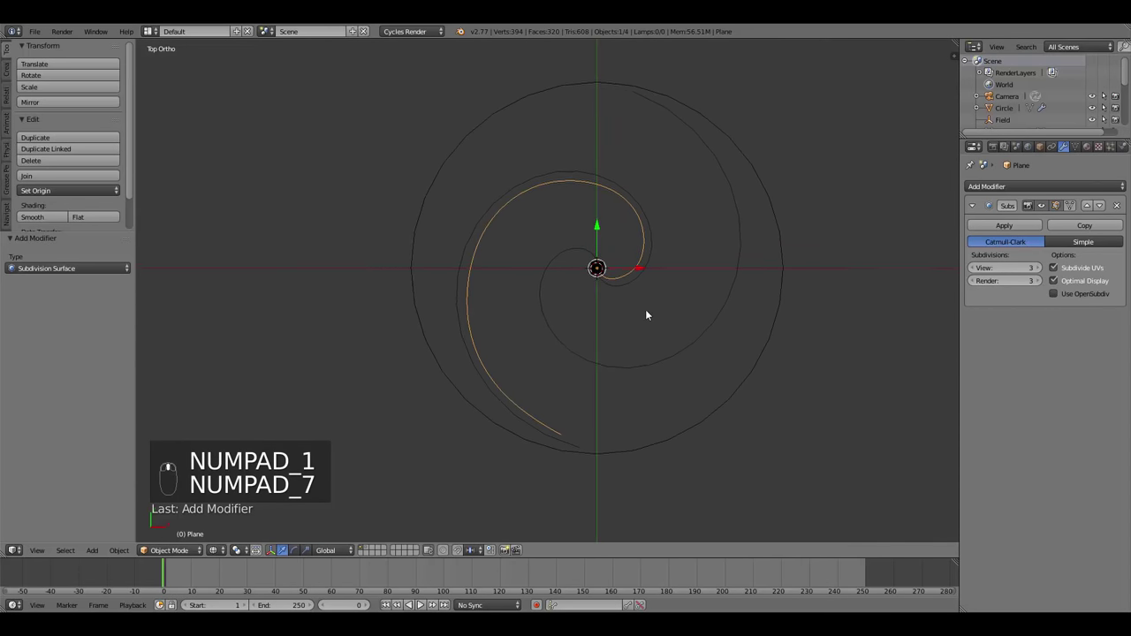
pyautogui.moveTo(618, 357)
pyautogui.mouseDown(button='middle')
pyautogui.moveTo(594, 326)
pyautogui.moveTo(622, 340)
pyautogui.mouseUp(button='middle')
pyautogui.press('KP_7')
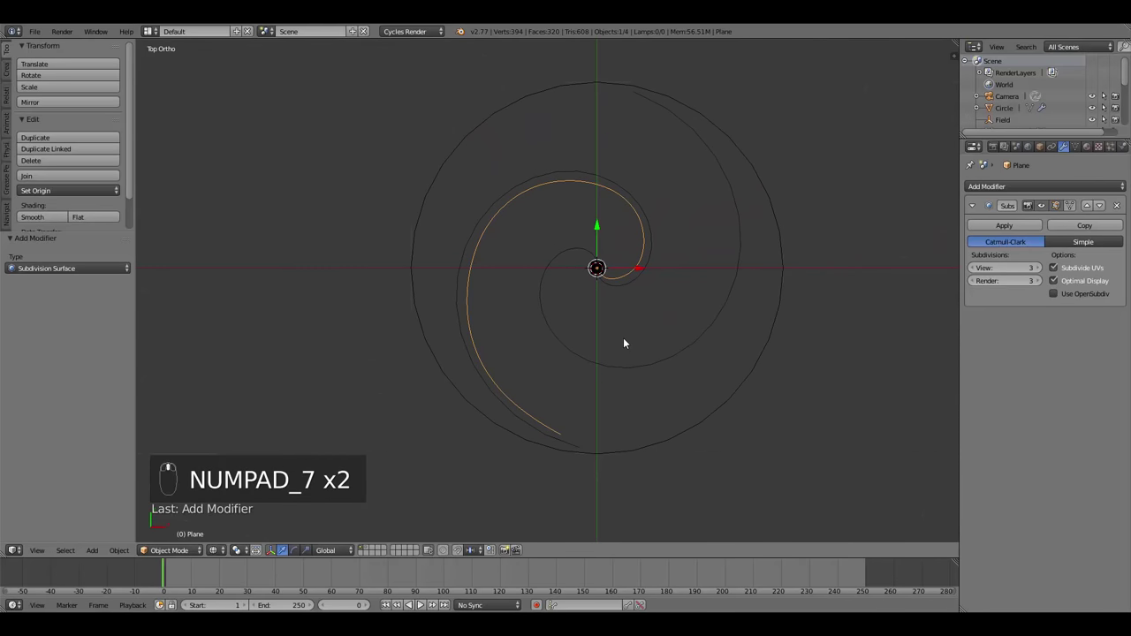
# Move the four vertices next to the central one outward so the smoothed line follows the spiral guide's inner bend.
pyautogui.scroll(2, 637, 297)
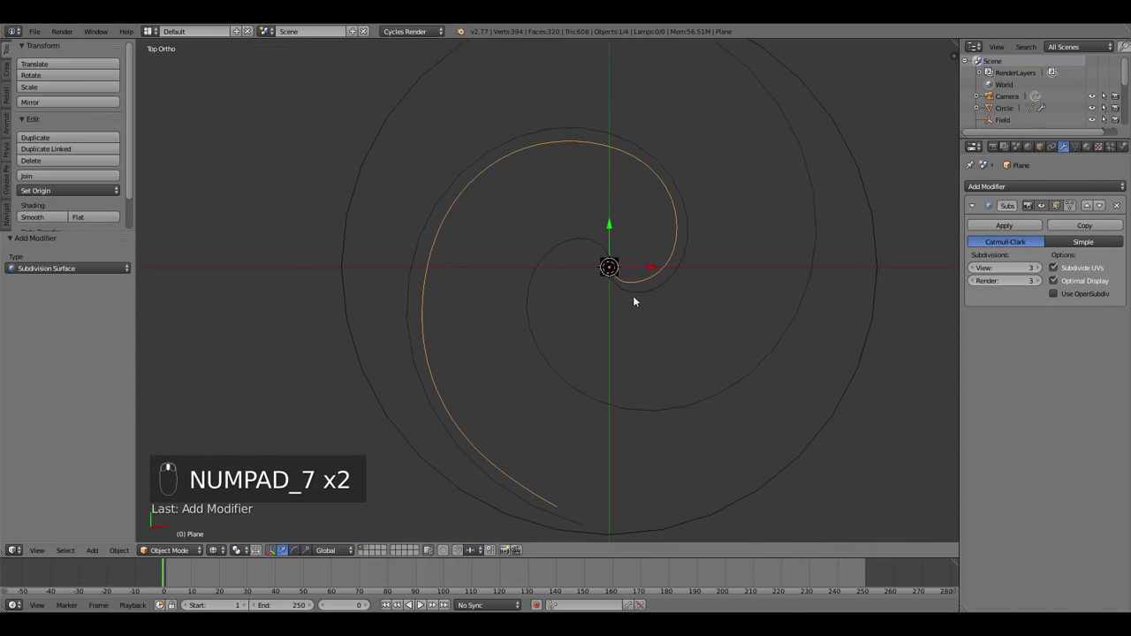
pyautogui.keyDown('shift'); pyautogui.moveTo(634, 302); pyautogui.dragTo(625, 301, button='middle'); pyautogui.keyUp('shift')
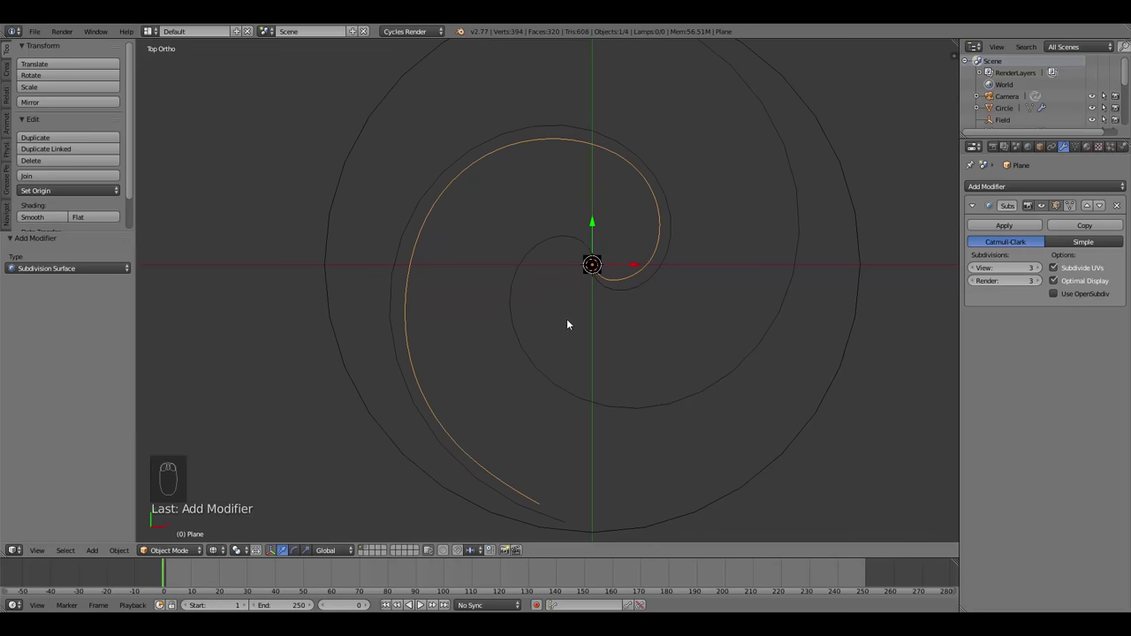
pyautogui.press('Tab')
pyautogui.rightClick(618, 299)
pyautogui.press('g')
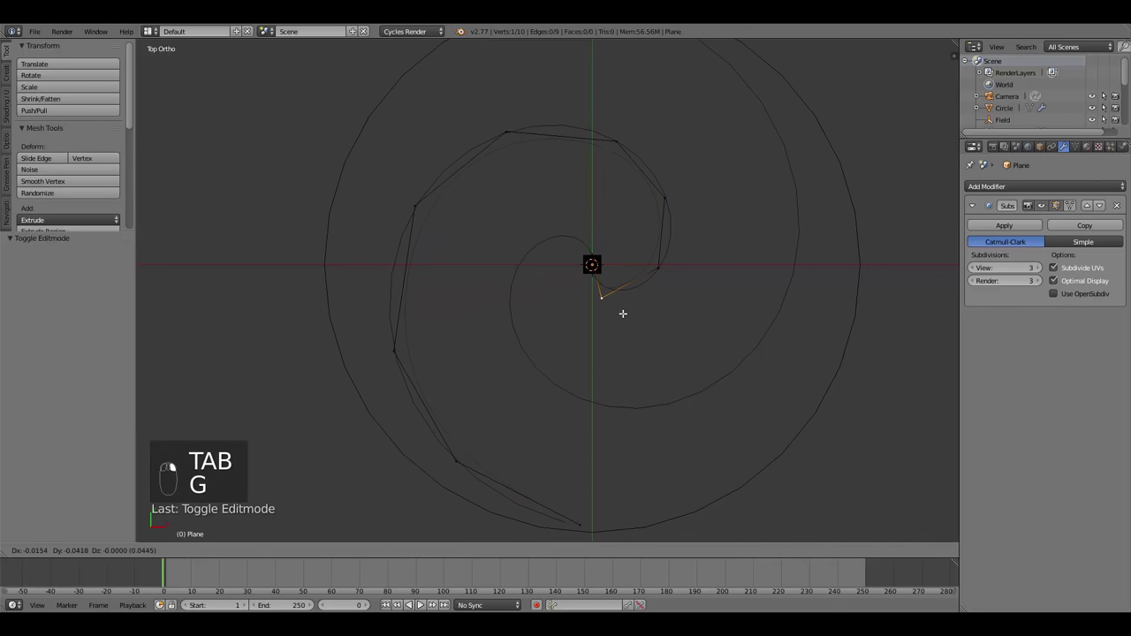
pyautogui.click(623, 313)
pyautogui.press('g')
pyautogui.click(676, 293)
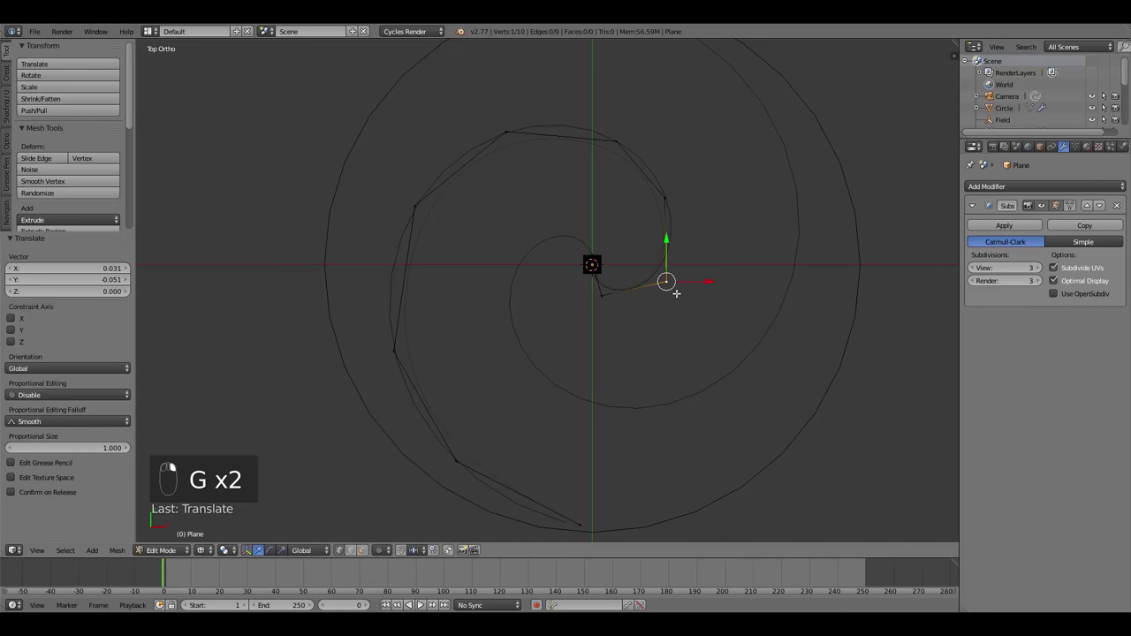
pyautogui.rightClick(671, 199)
pyautogui.press('g')
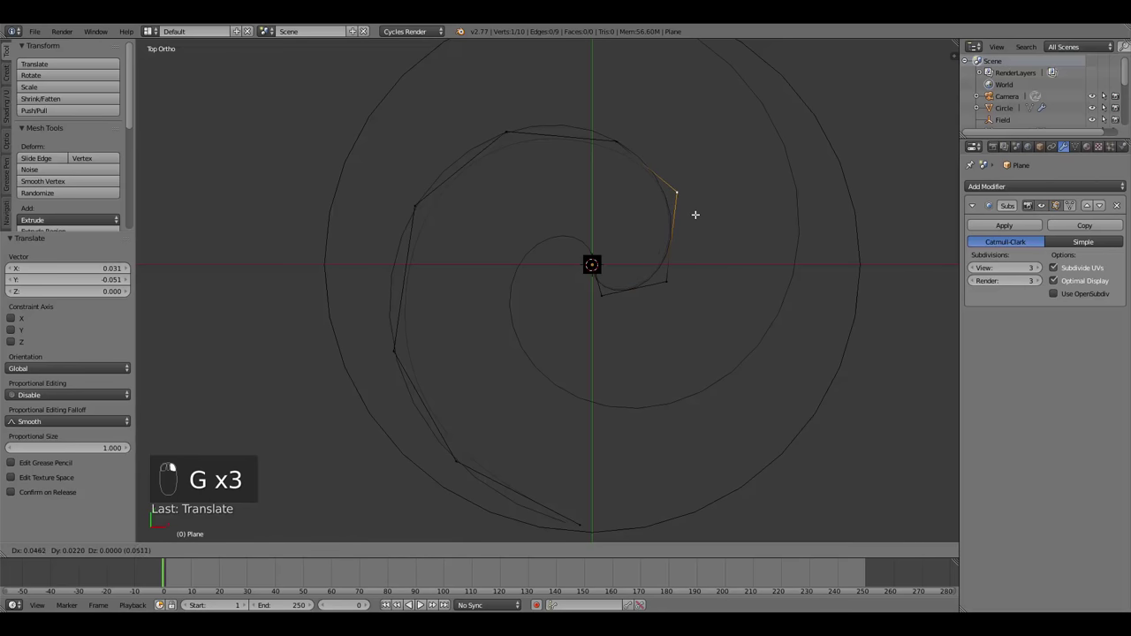
pyautogui.click(694, 215)
pyautogui.press('g')
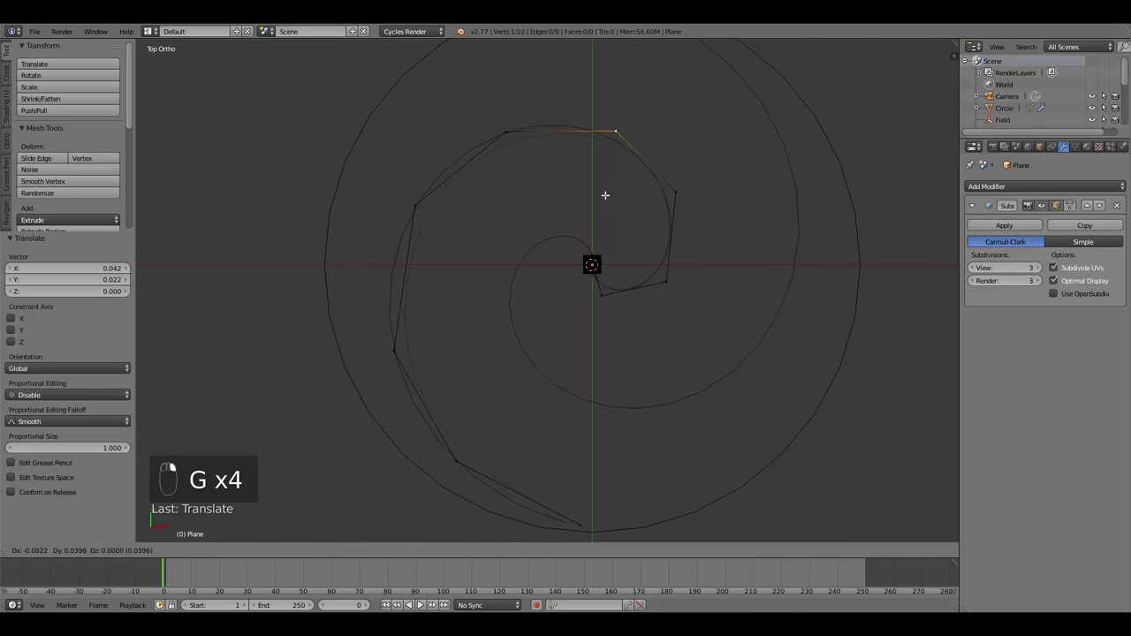
pyautogui.click(603, 196)
# Move the next three vertices along the arm outward to match the smoothed line to the guide's wide middle curve.
pyautogui.rightClick(521, 177)
pyautogui.press('g')
pyautogui.click(520, 210)
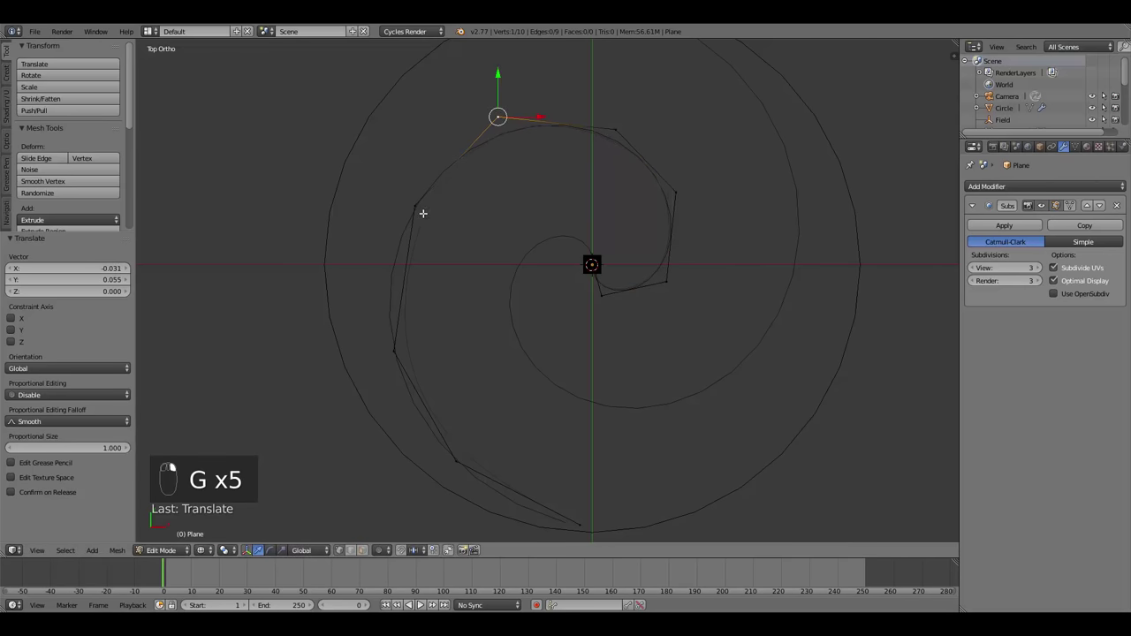
pyautogui.rightClick(417, 208)
pyautogui.press('g')
pyautogui.click(429, 284)
pyautogui.rightClick(380, 359)
pyautogui.press('g')
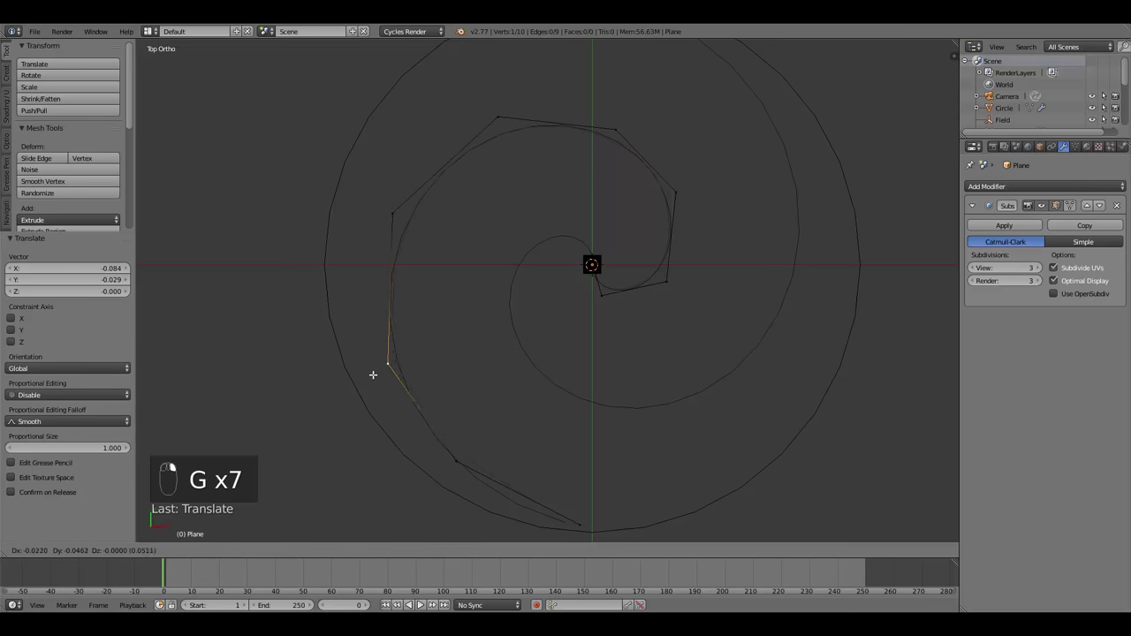
pyautogui.click(373, 371)
# Adjust the arm's last two vertices to fit the guide's outer end, clear the selection and return to Object Mode.
pyautogui.keyDown('shift'); pyautogui.moveTo(423, 468); pyautogui.dragTo(406, 418, button='middle'); pyautogui.keyUp('shift')
pyautogui.rightClick(405, 422)
pyautogui.press('g')
pyautogui.click(405, 432)
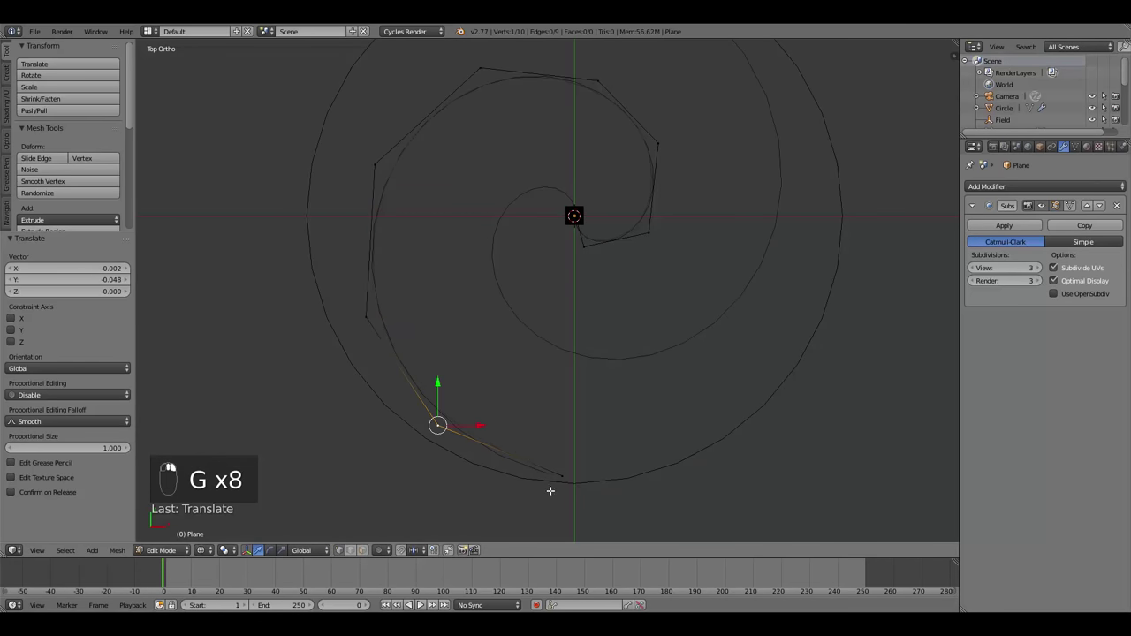
pyautogui.rightClick(555, 492)
pyautogui.press('g')
pyautogui.click(559, 477)
pyautogui.press('a')
pyautogui.press('Tab')
pyautogui.scroll(-2, 590, 366)
pyautogui.keyDown('shift'); pyautogui.moveTo(590, 365); pyautogui.dragTo(586, 397, button='middle'); pyautogui.keyUp('shift')
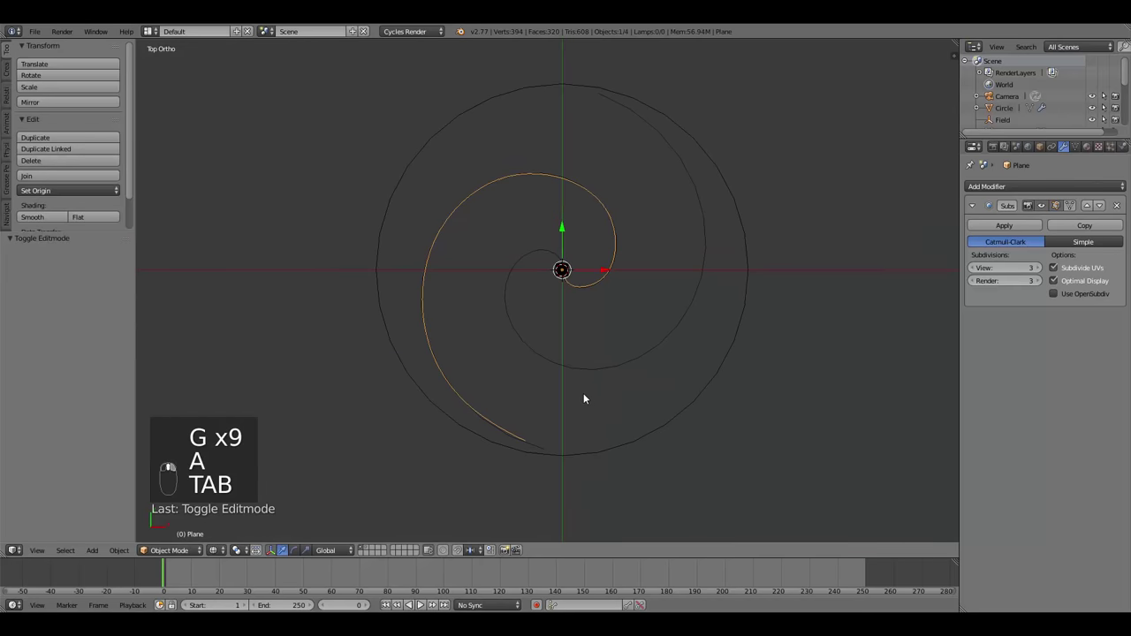
# Duplicate the spiral arm in place and rotate the copy about 134° around the centre.
pyautogui.scroll(2, 583, 398)
pyautogui.hotkey('shift', 'd')
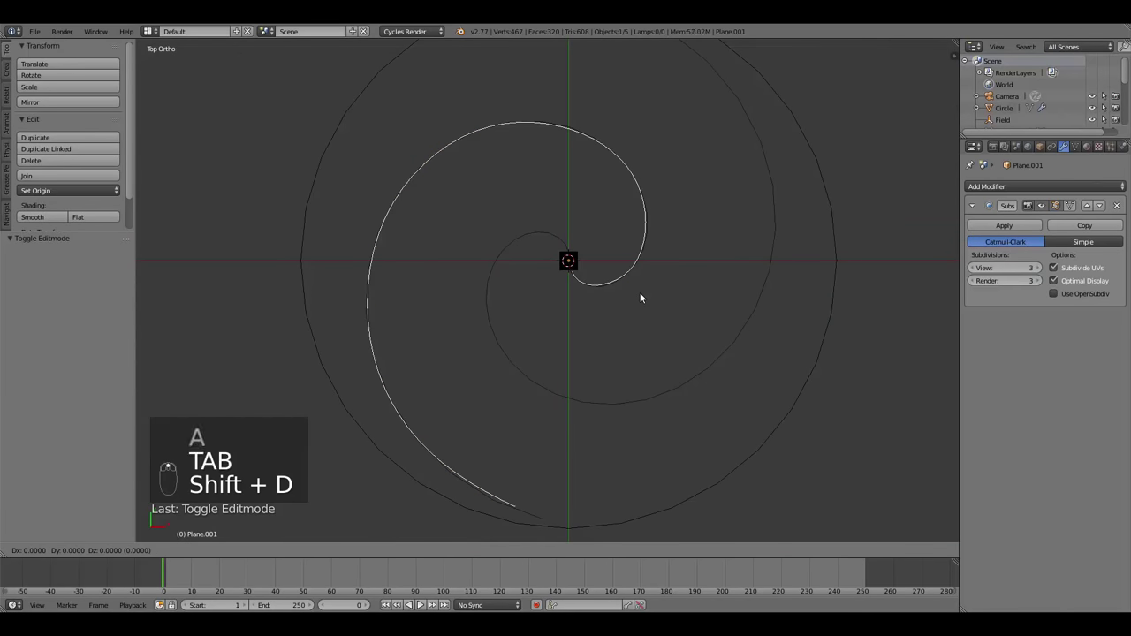
pyautogui.rightClick(640, 298)
pyautogui.press('r')
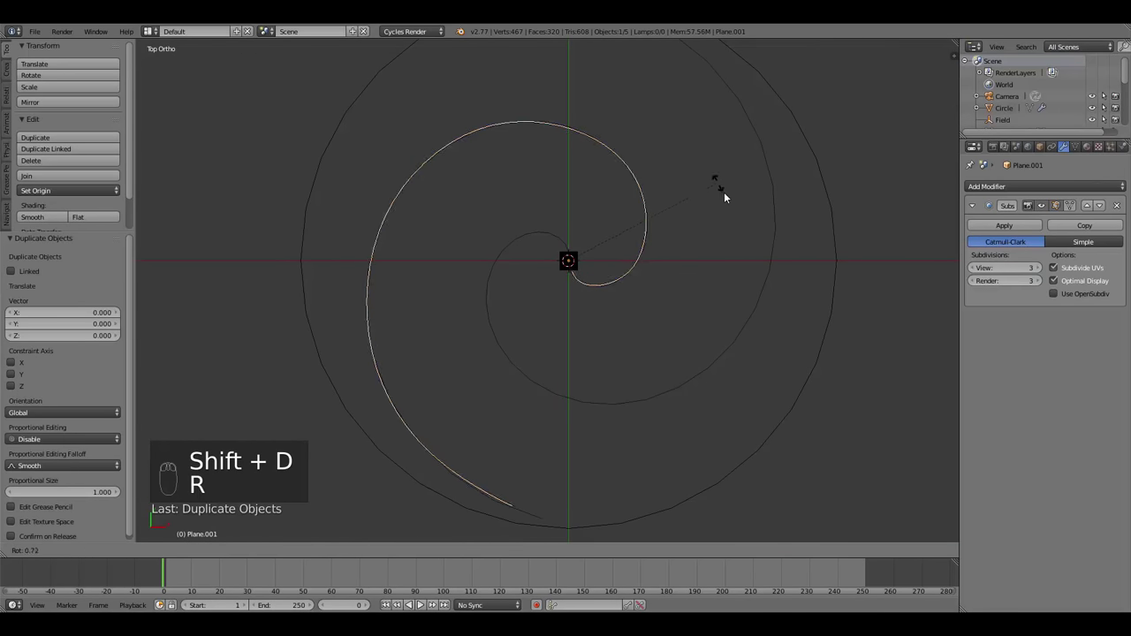
pyautogui.click(540, 361)
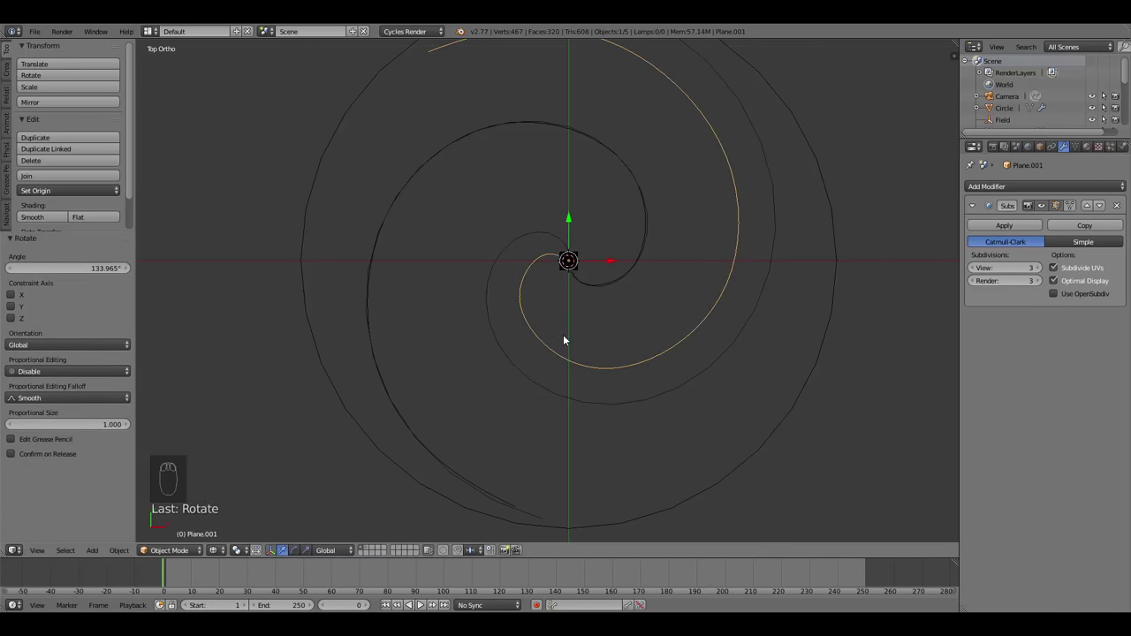
# Duplicate the second arm in place and rotate this third arm about 101° around the centre.
pyautogui.hotkey('shift', 'd')
pyautogui.rightClick(635, 280)
pyautogui.press('r')
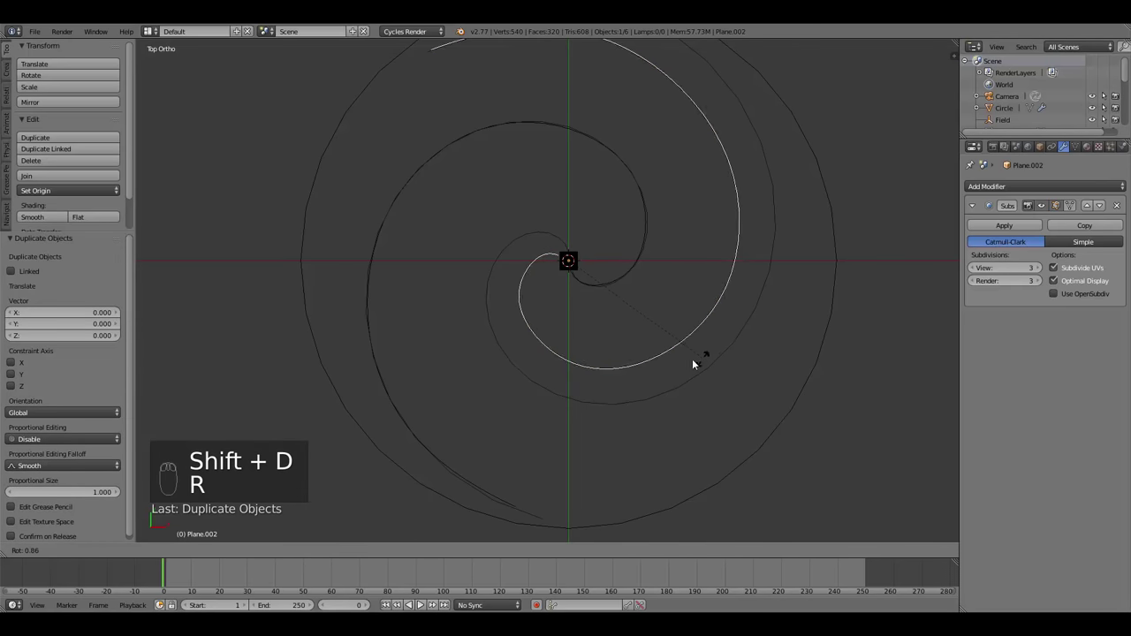
pyautogui.click(478, 350)
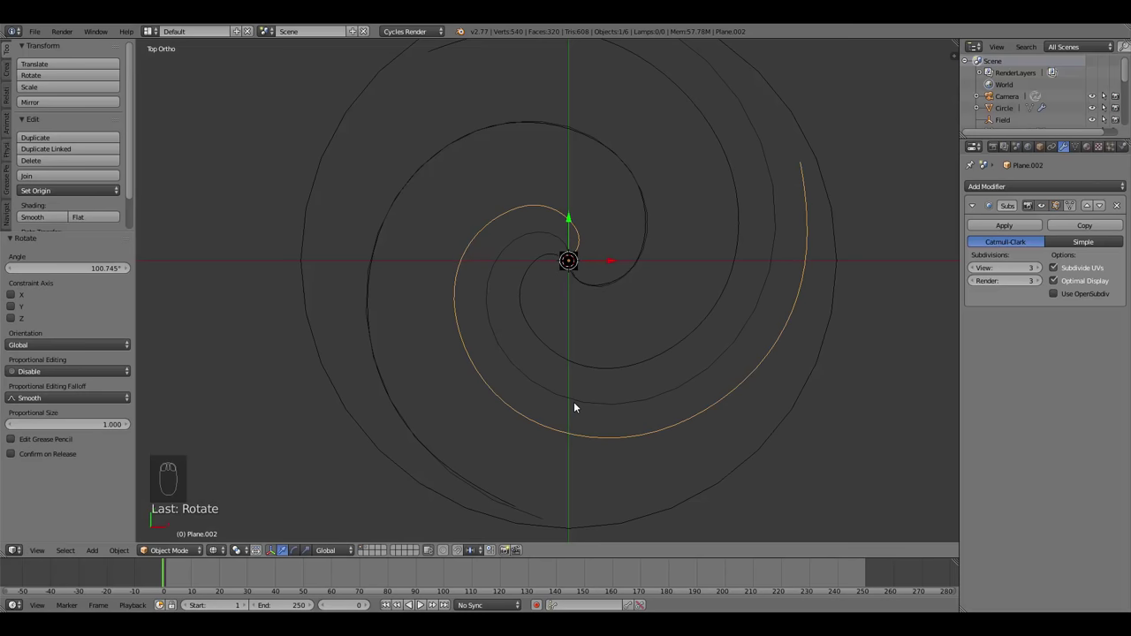
# Add the other two spiral arms to the selection and join all three into one object.
pyautogui.scroll(3, 556, 347)
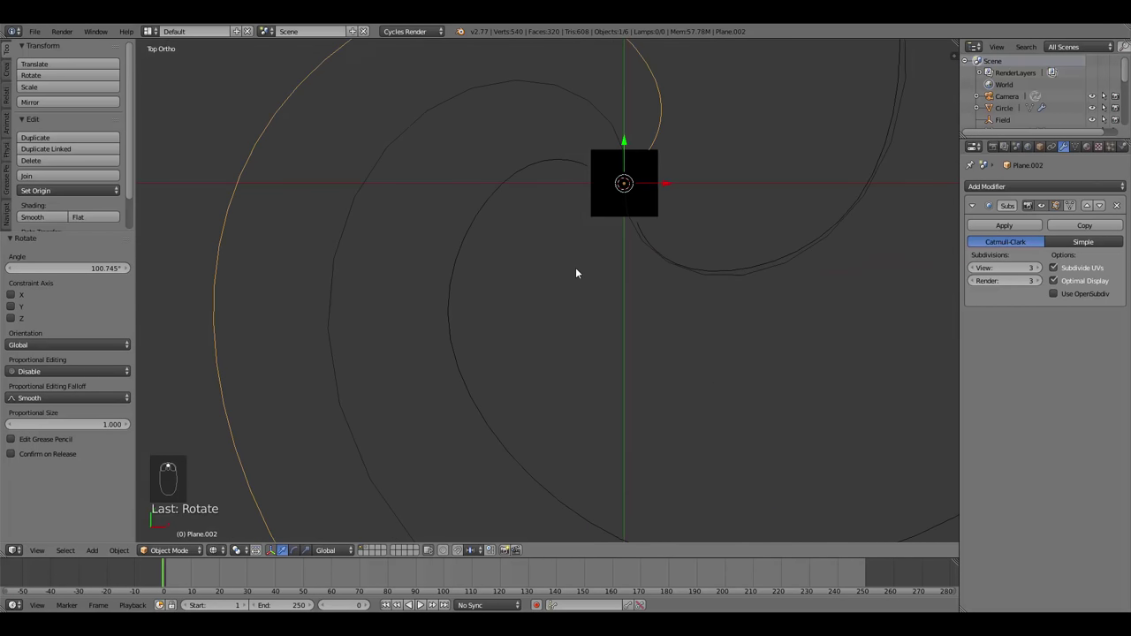
pyautogui.keyDown('shift'); pyautogui.moveTo(575, 266); pyautogui.dragTo(514, 348, button='middle'); pyautogui.keyUp('shift')
pyautogui.scroll(1, 505, 283)
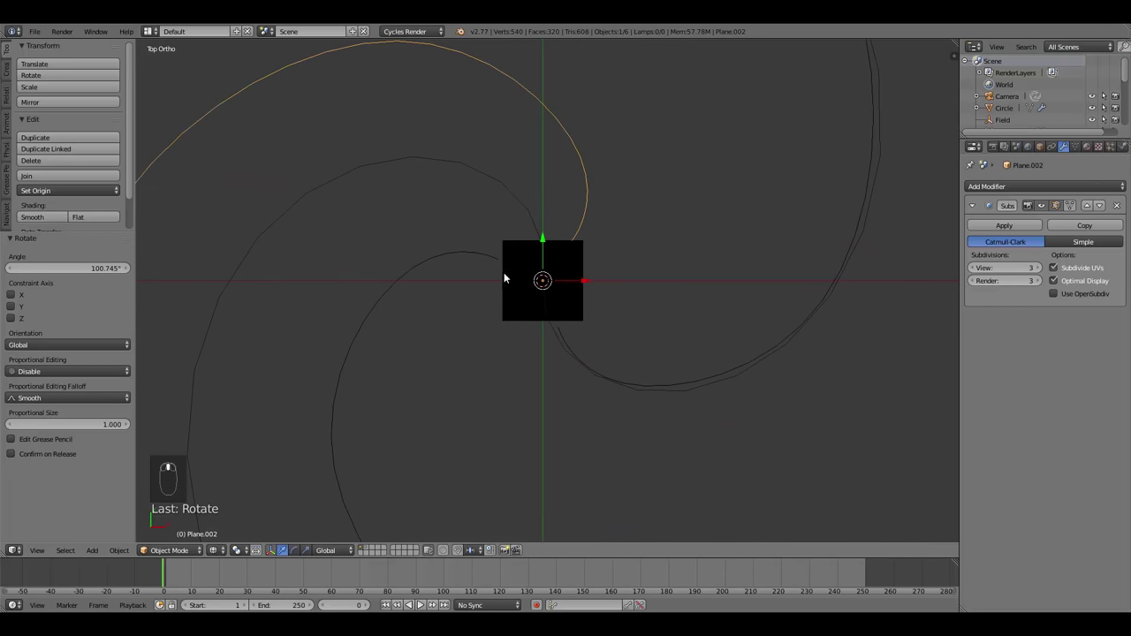
pyautogui.keyDown('shift'); pyautogui.rightClick(421, 259); pyautogui.keyUp('shift')
pyautogui.keyDown('shift'); pyautogui.rightClick(567, 331); pyautogui.keyUp('shift')
pyautogui.scroll(-5, 565, 330)
pyautogui.moveTo(541, 346); pyautogui.dragTo(524, 356, button='middle')
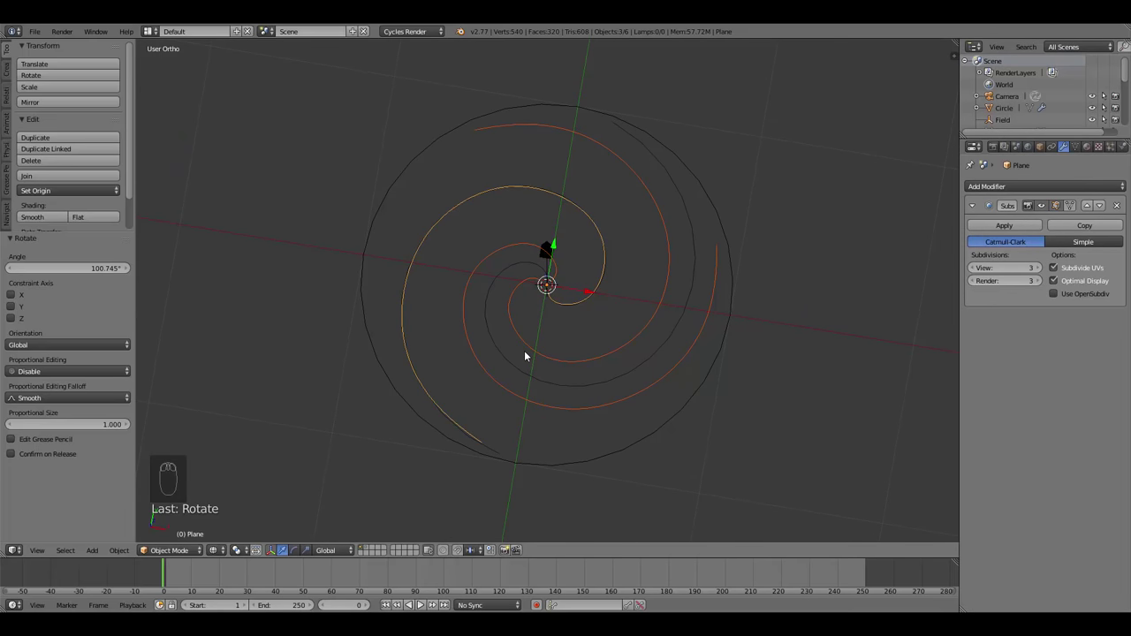
pyautogui.hotkey('ctrl', 'j')
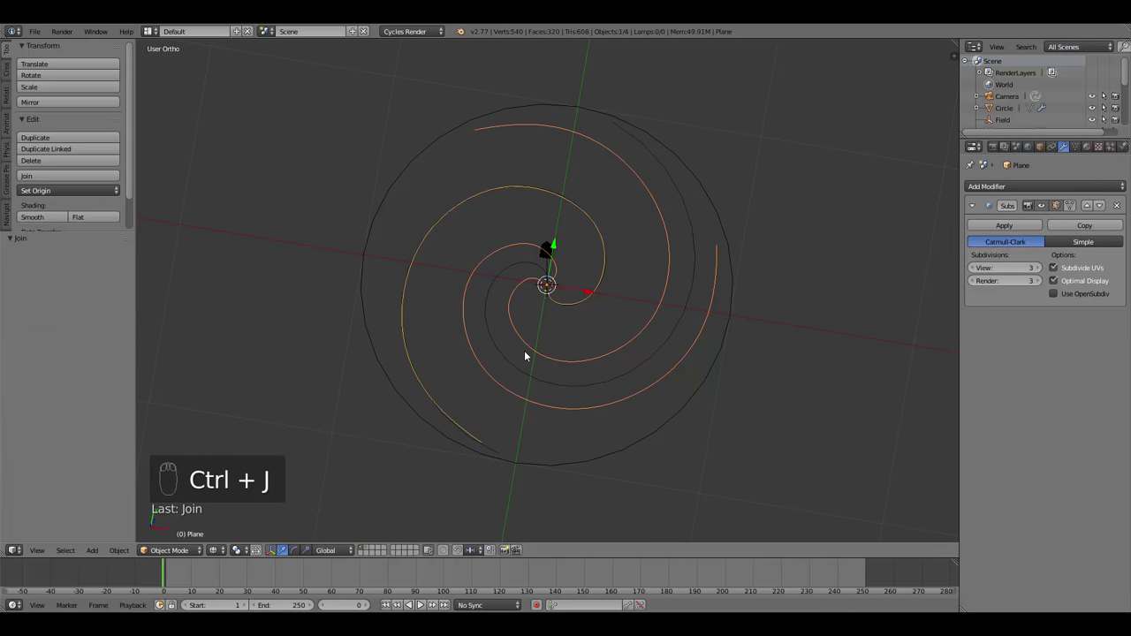
# Merge the three arms' inner end vertices at center in Edit Mode, clear the selection and return to Object Mode.
pyautogui.moveTo(524, 356)
pyautogui.mouseDown(button='middle')
pyautogui.moveTo(524, 332)
pyautogui.moveTo(543, 347)
pyautogui.mouseUp(button='middle')
pyautogui.press('KP_7')
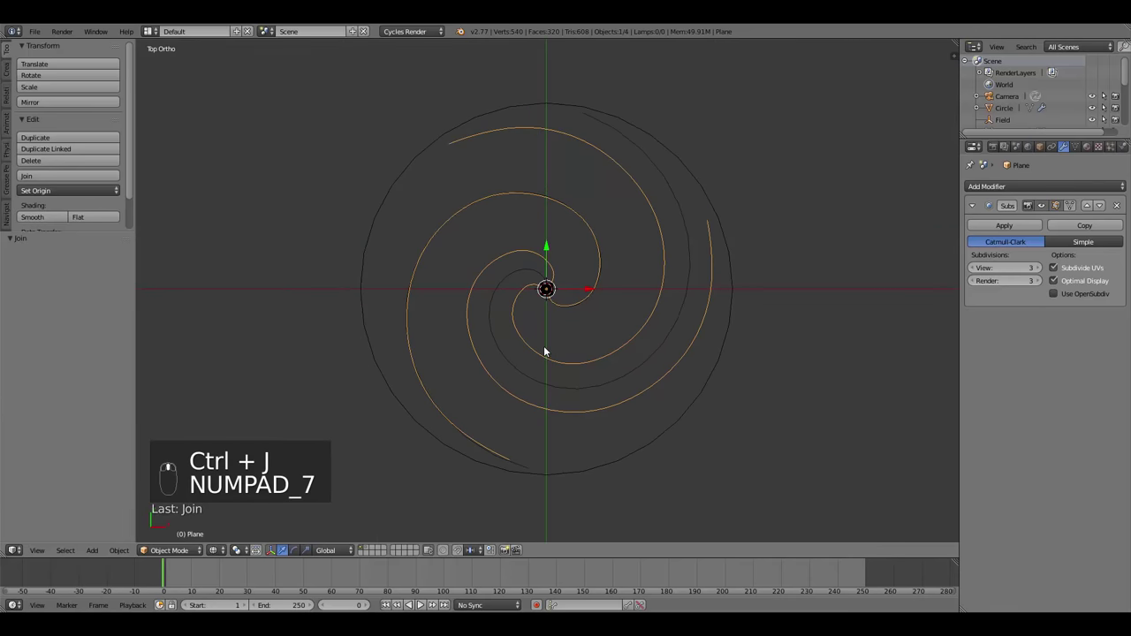
pyautogui.scroll(5, 544, 350)
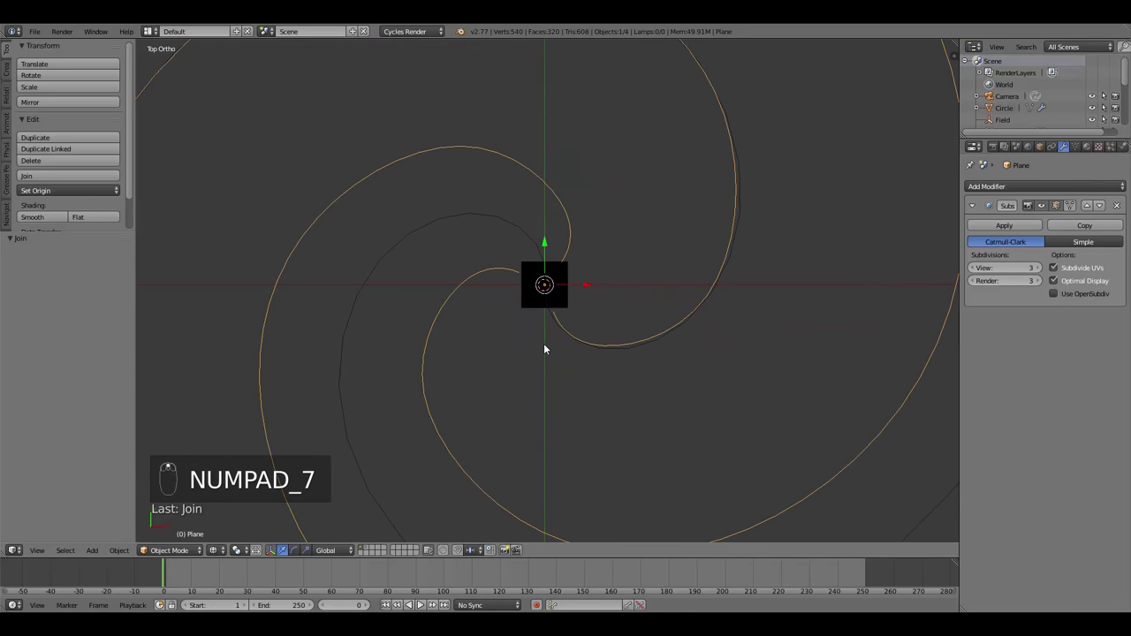
pyautogui.press('Tab')
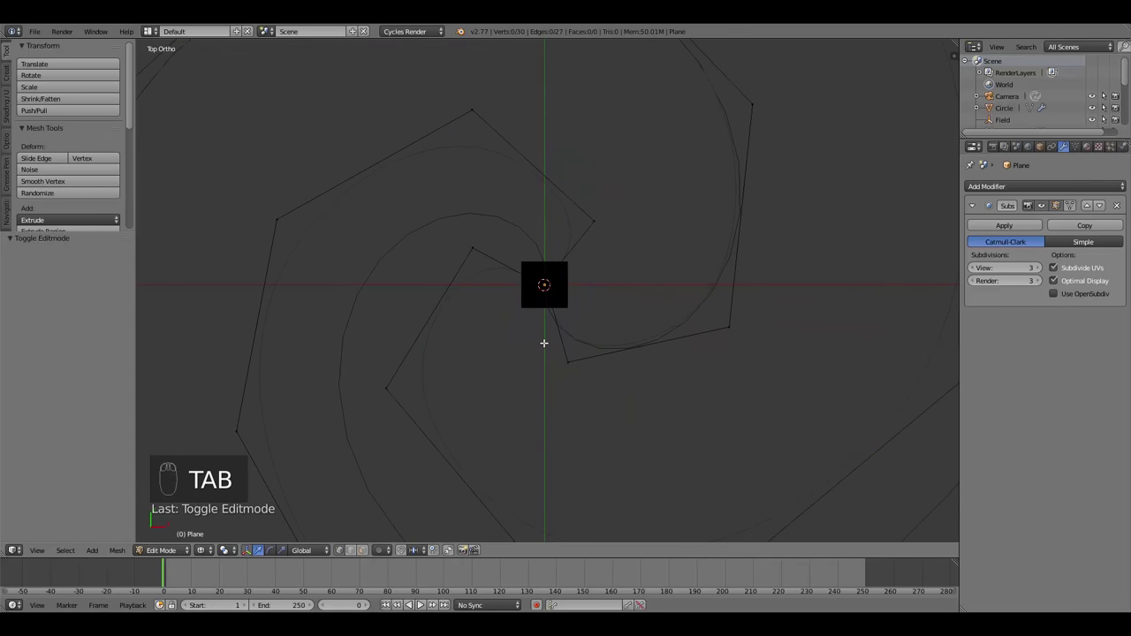
pyautogui.press('b')
pyautogui.press('b')
pyautogui.moveTo(499, 233); pyautogui.dragTo(587, 319)
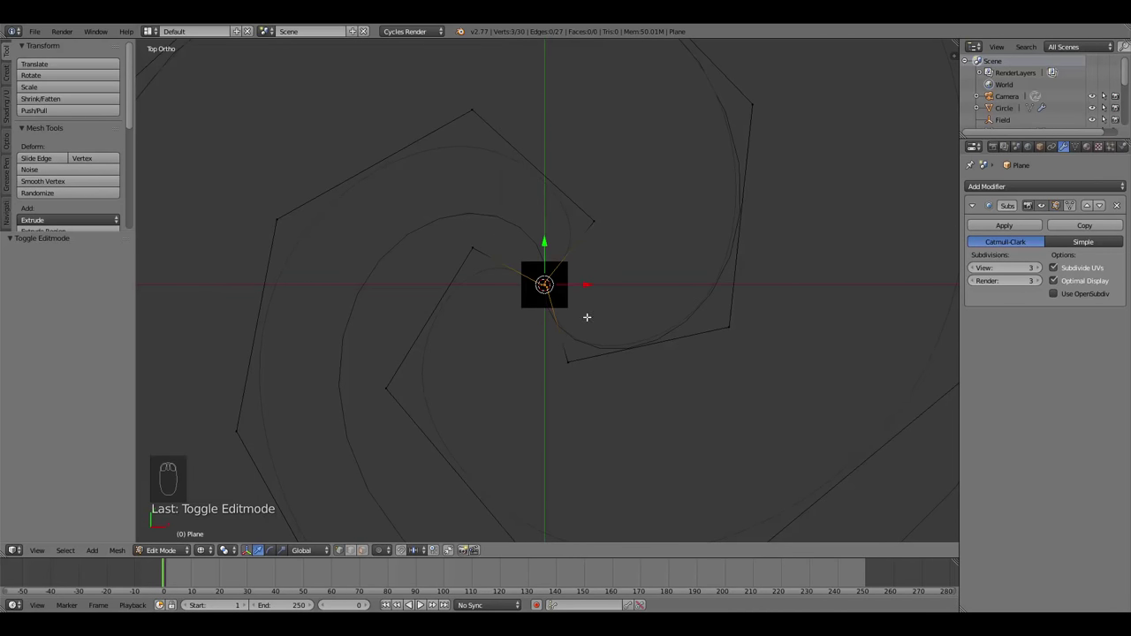
pyautogui.scroll(8, 550, 310)
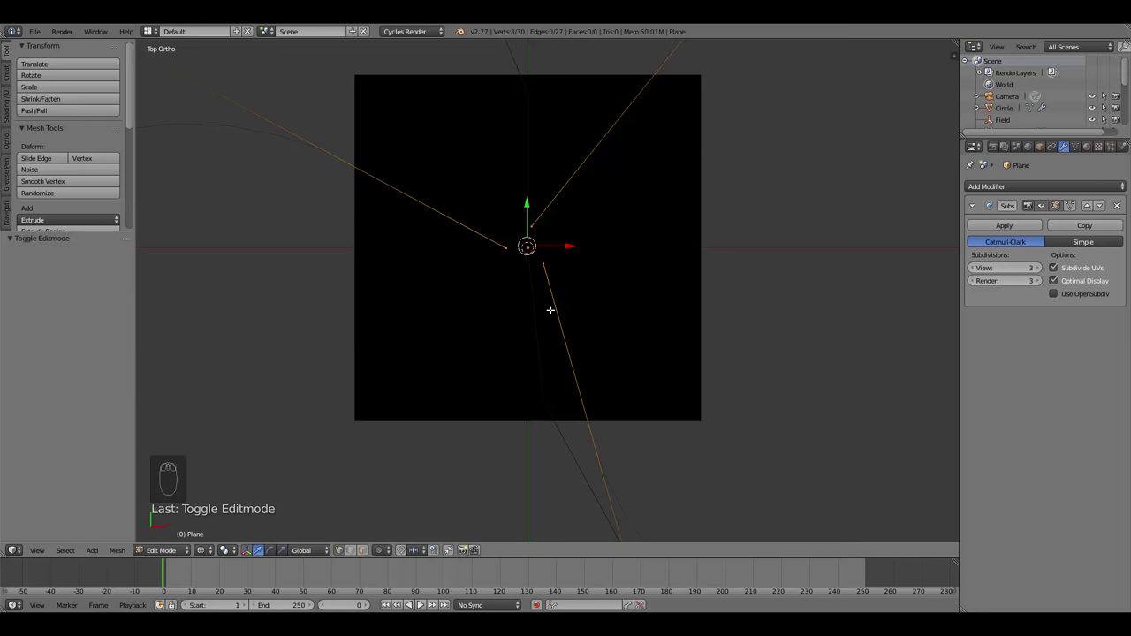
pyautogui.hotkey('alt', 'm')
pyautogui.click(550, 310)
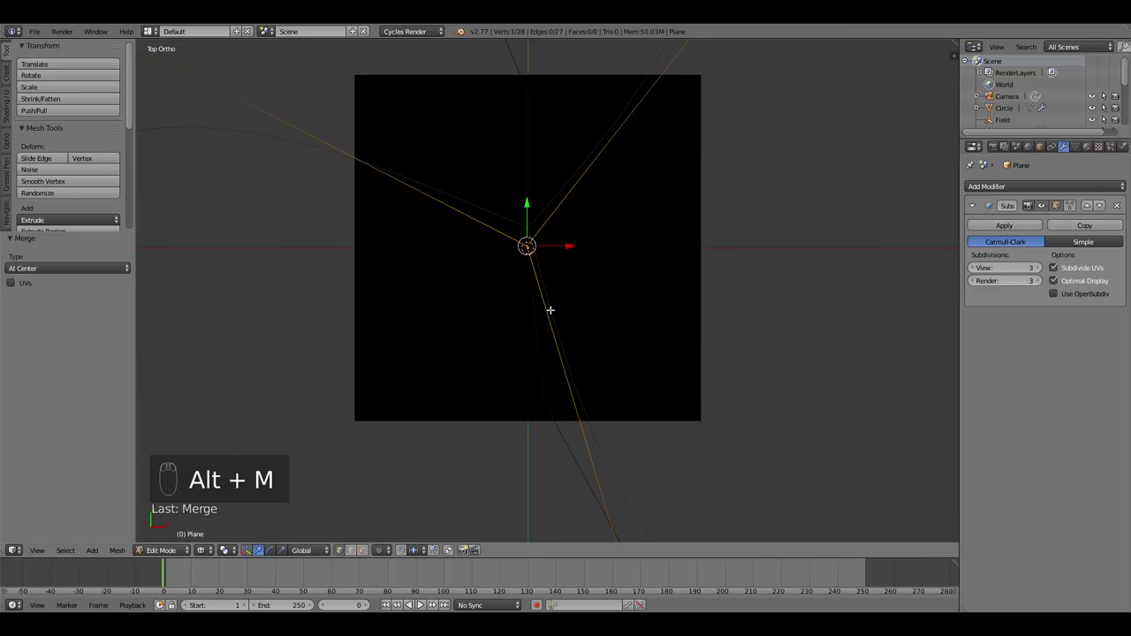
pyautogui.press('a')
pyautogui.scroll(-5, 524, 290)
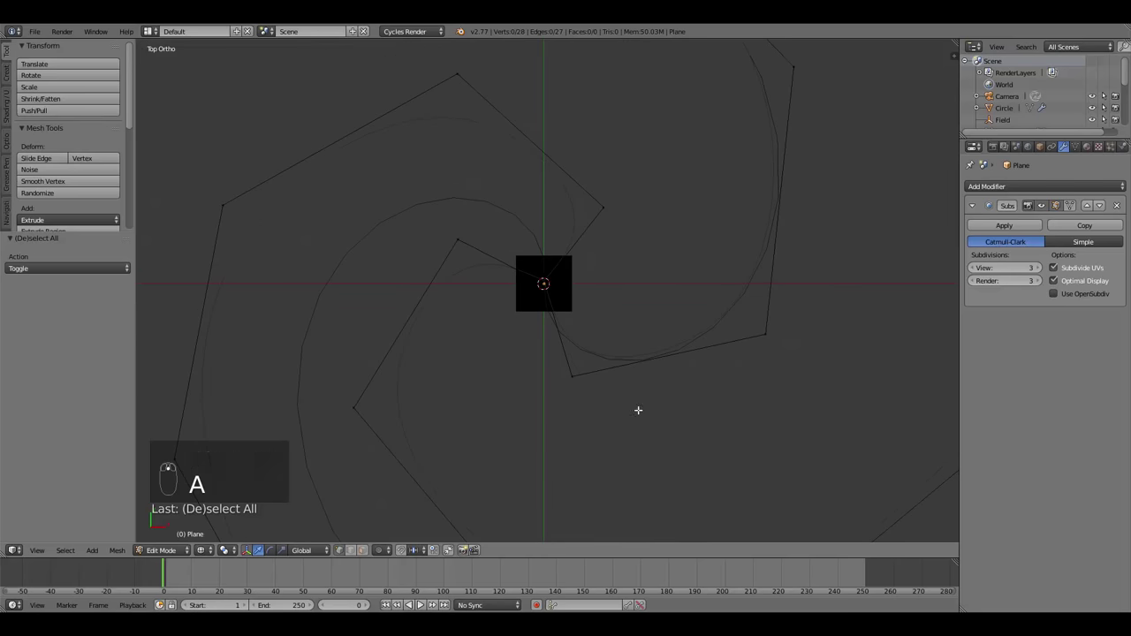
pyautogui.press('Tab')
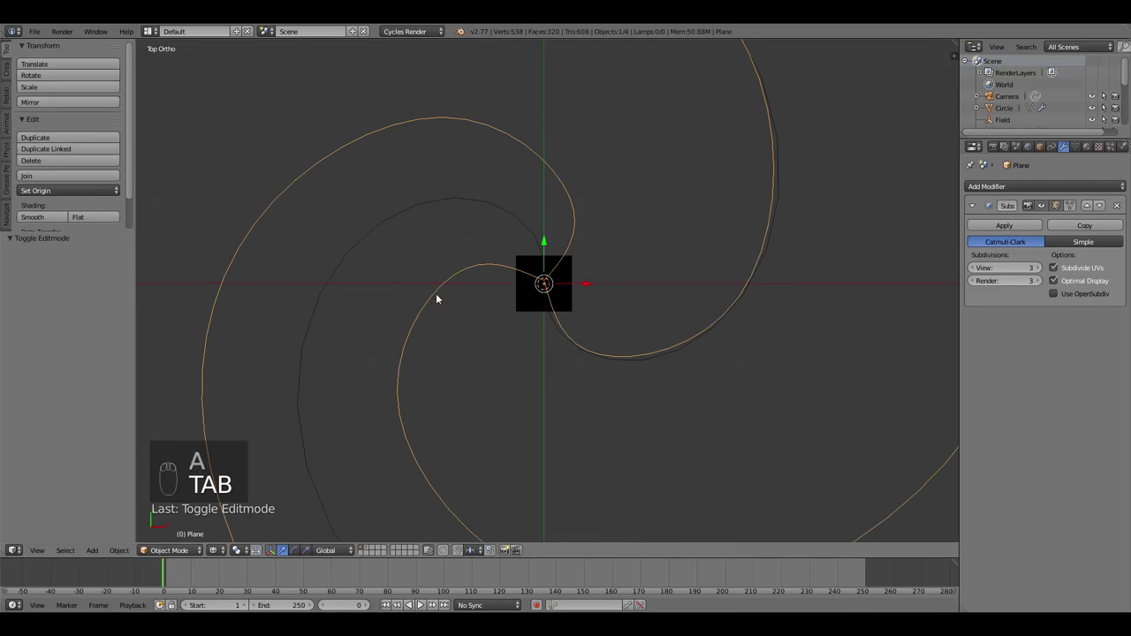
# Rotate the joined spiral 180° around the global Y axis and check its orientation from the top and at an angle.
pyautogui.scroll(-4, 568, 394)
pyautogui.scroll(-2, 556, 387)
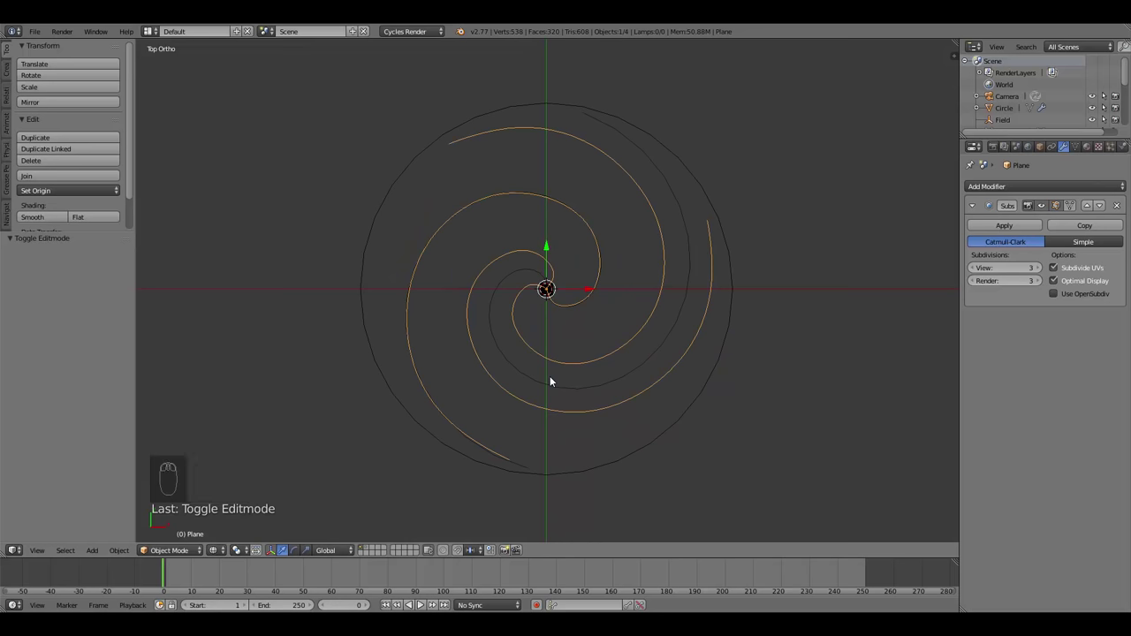
pyautogui.press('r')
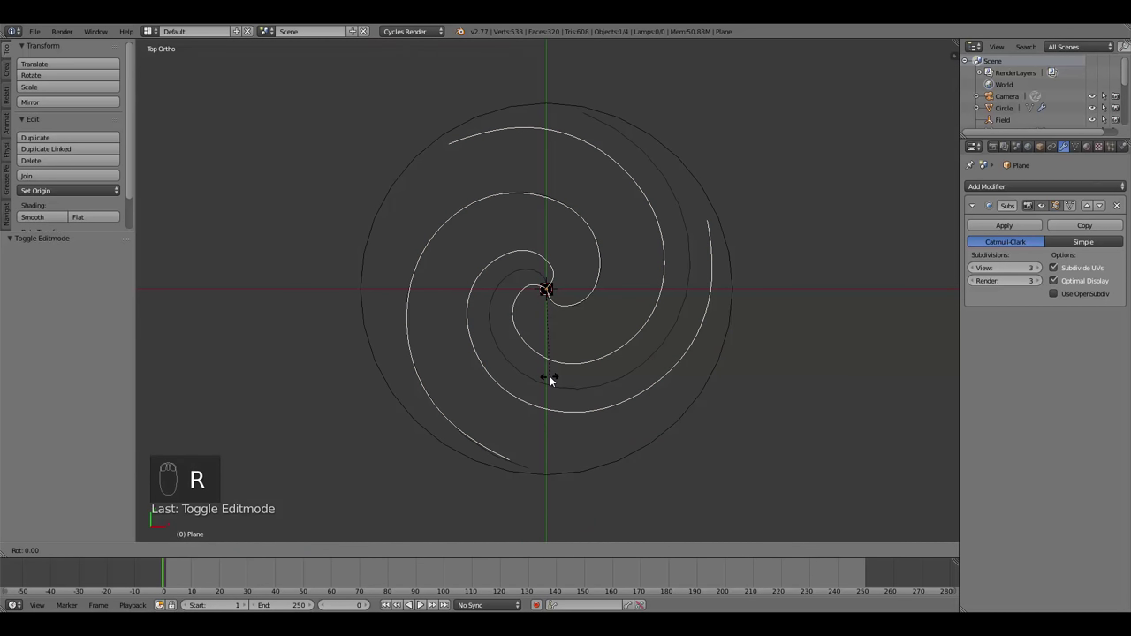
pyautogui.write('y')
pyautogui.write('180')
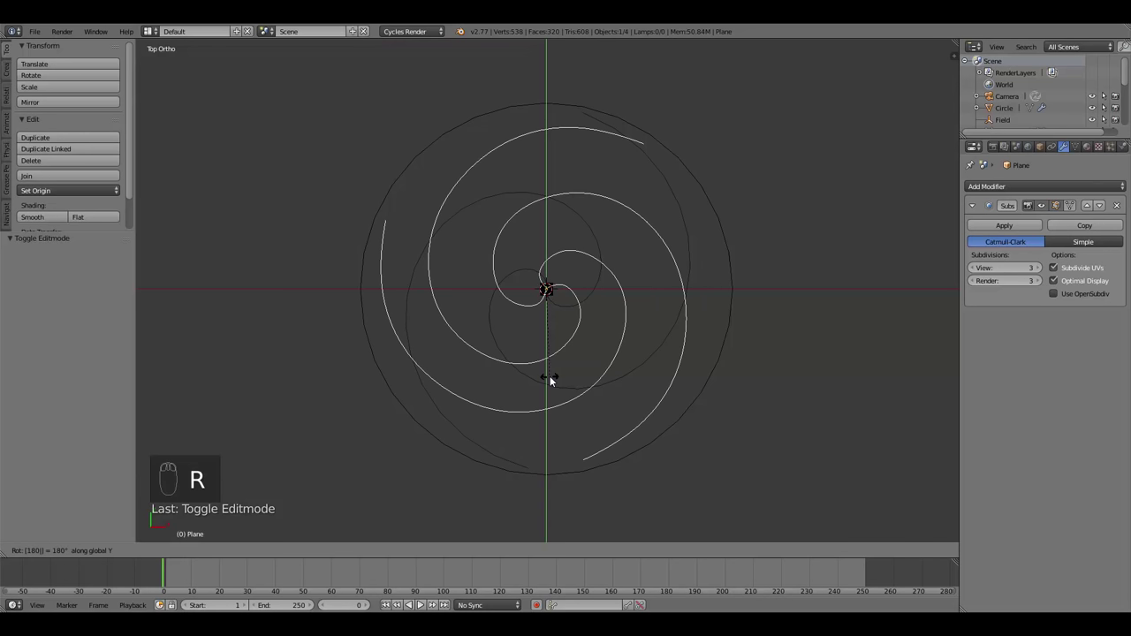
pyautogui.click(549, 378)
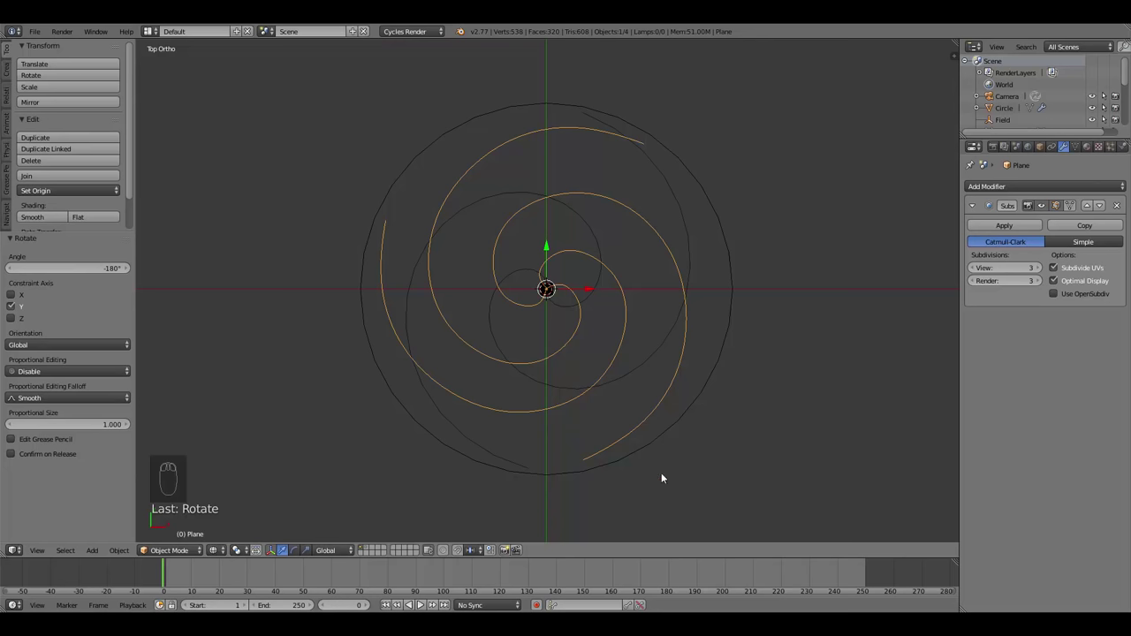
pyautogui.moveTo(595, 431); pyautogui.dragTo(523, 377, button='middle')
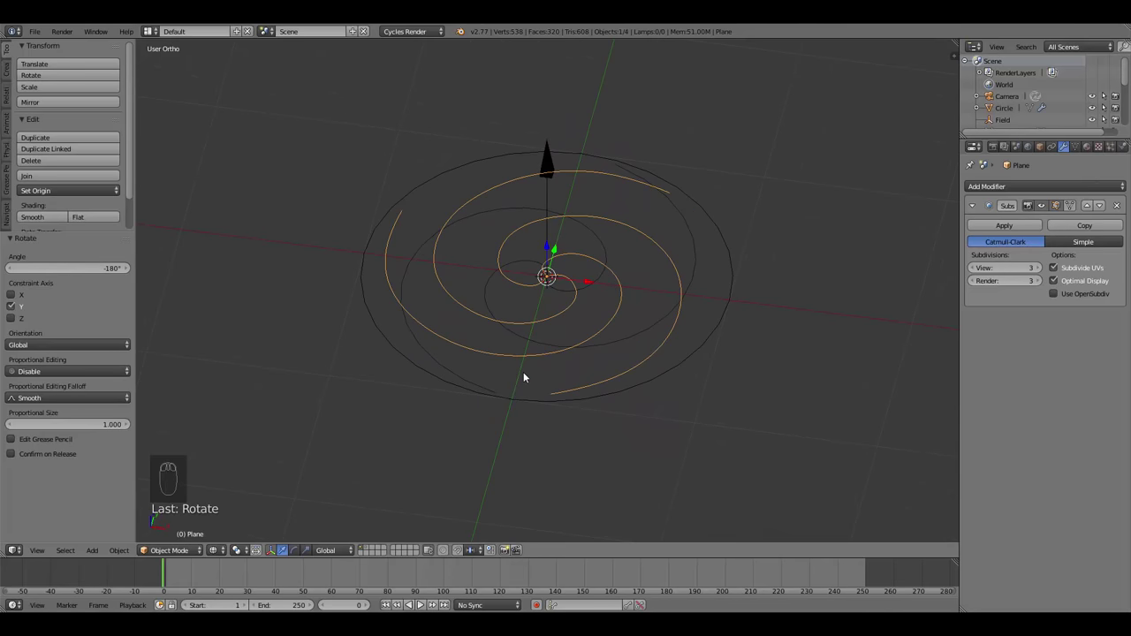
pyautogui.press('KP_7')
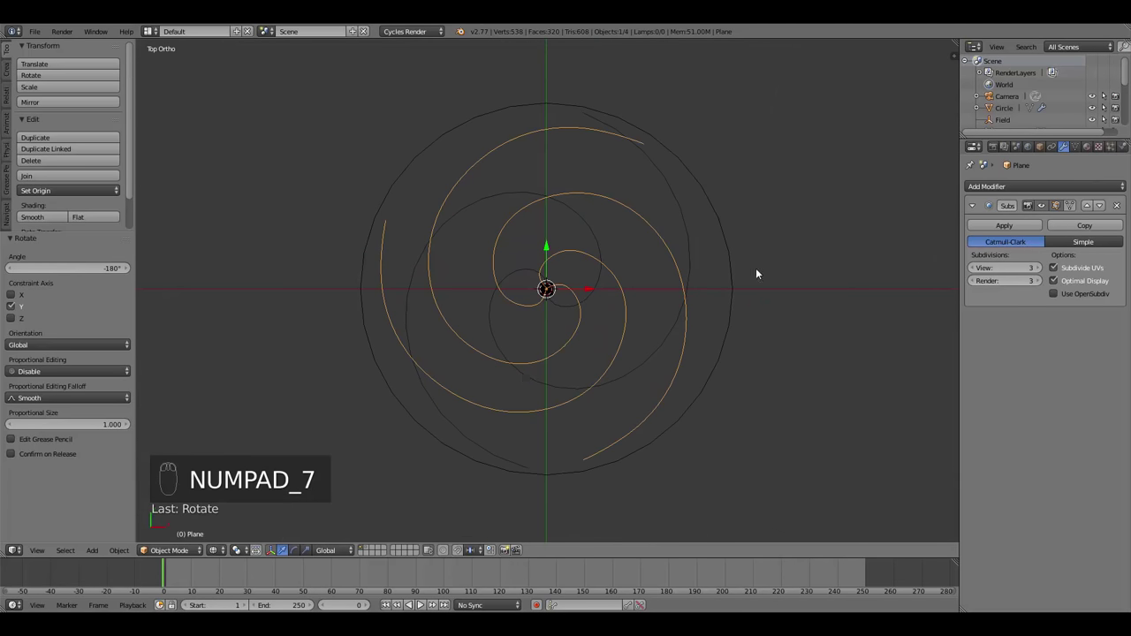
pyautogui.moveTo(590, 452); pyautogui.dragTo(755, 214, button='middle')
pyautogui.press('KP_7')
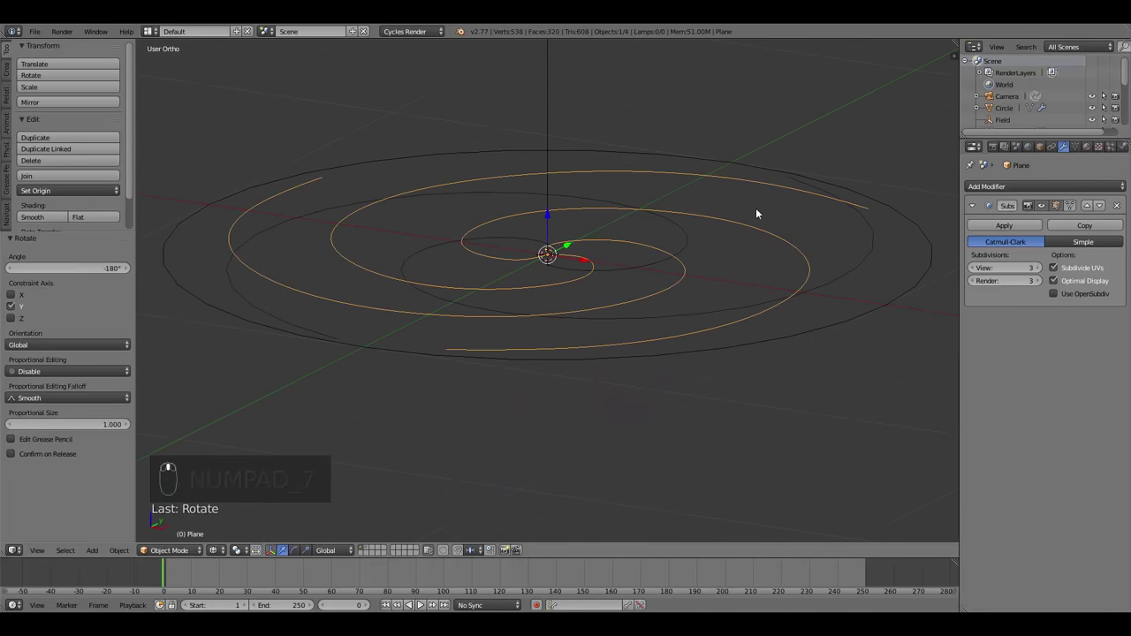
# Enable force field physics on the joined spiral mesh and play the animation to test its effect on the particles.
pyautogui.click(1122, 146)
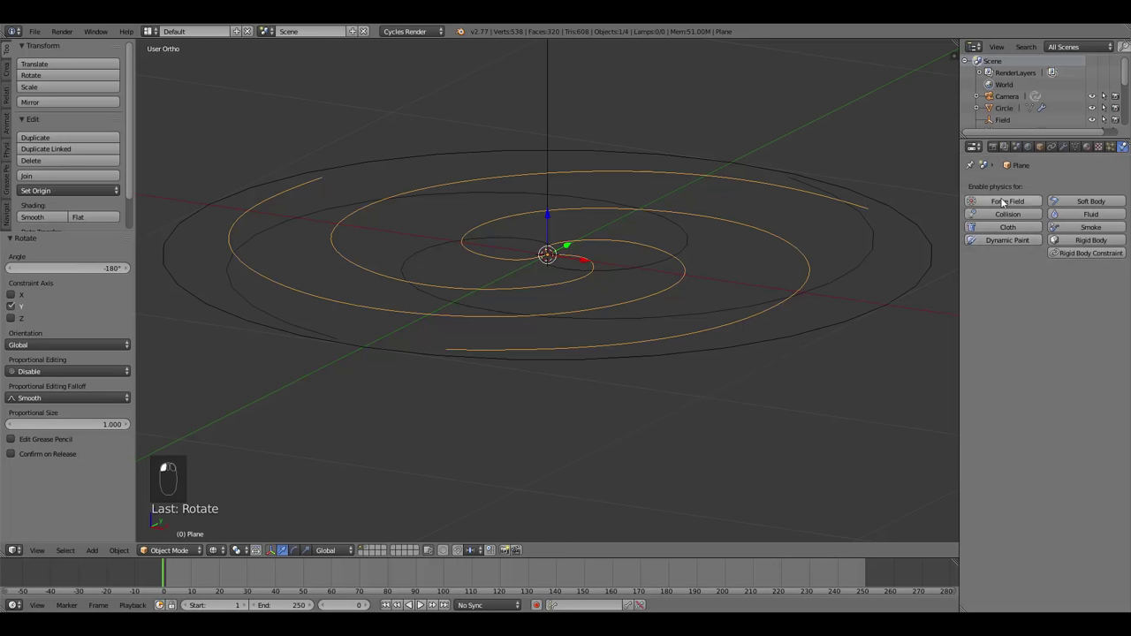
pyautogui.click(996, 203)
pyautogui.moveTo(548, 256); pyautogui.dragTo(613, 320, button='middle')
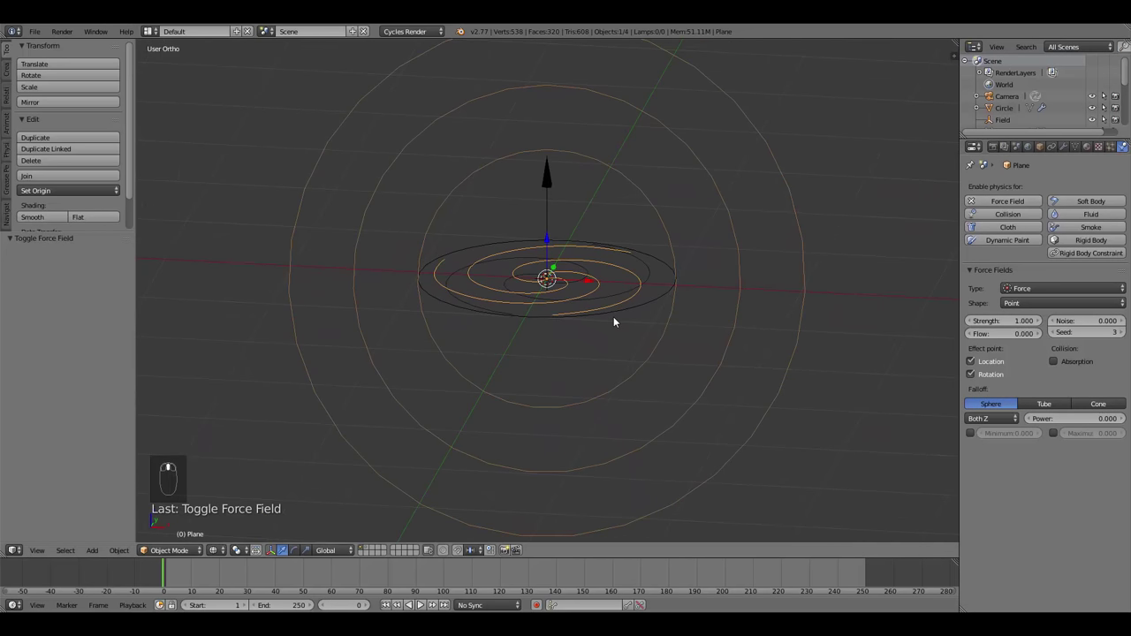
pyautogui.hotkey('alt', 'a')
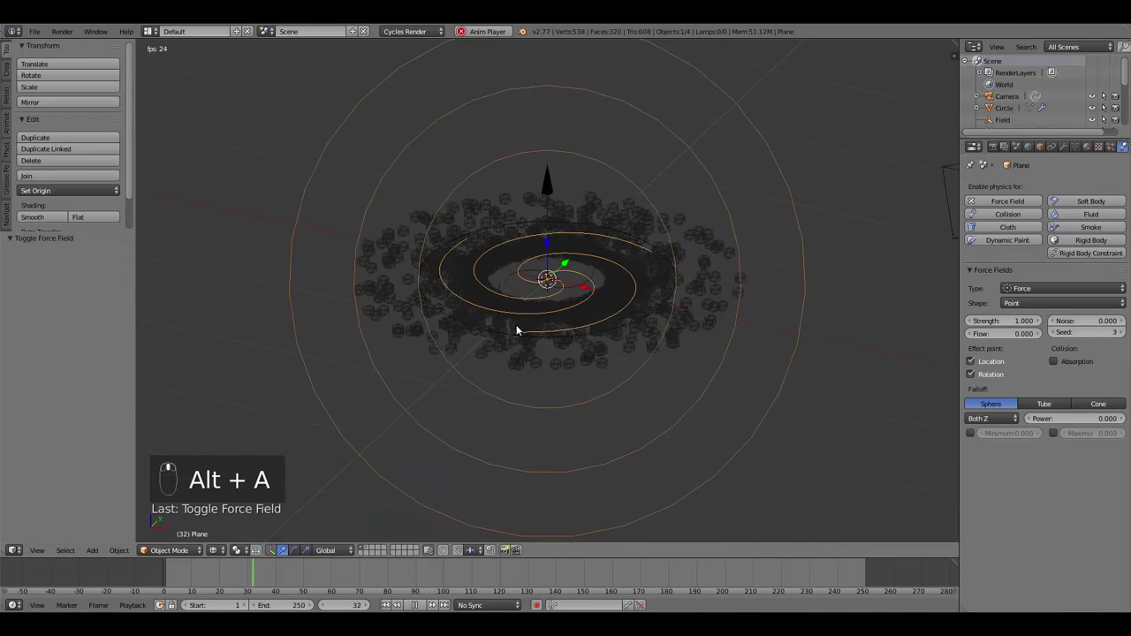
pyautogui.moveTo(518, 328); pyautogui.dragTo(515, 331, button='middle')
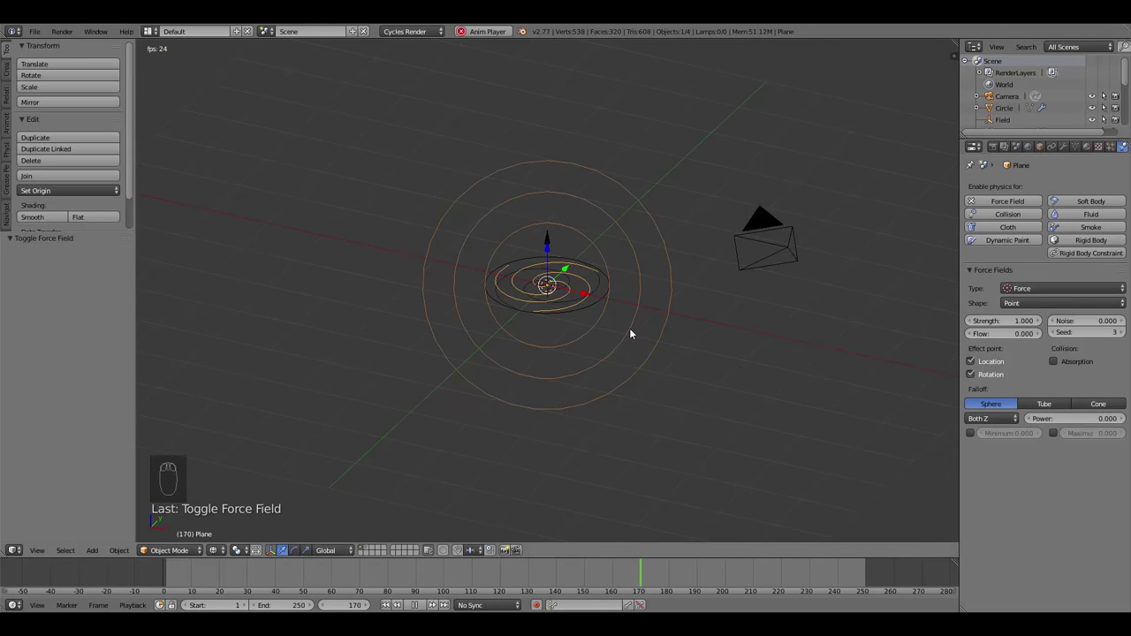
pyautogui.press('Escape')
pyautogui.hotkey('alt', 'a')
pyautogui.press('Escape')
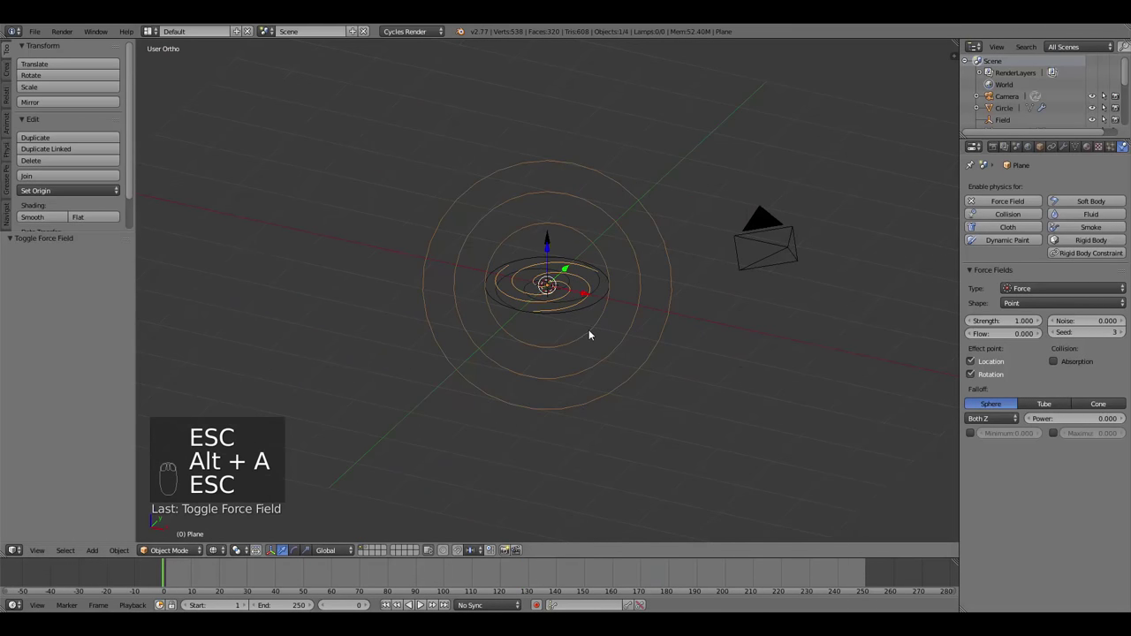
# Set the spiral force field's shape to Surface and replay the particle animation to test it.
pyautogui.click(1015, 308)
pyautogui.click(1018, 263)
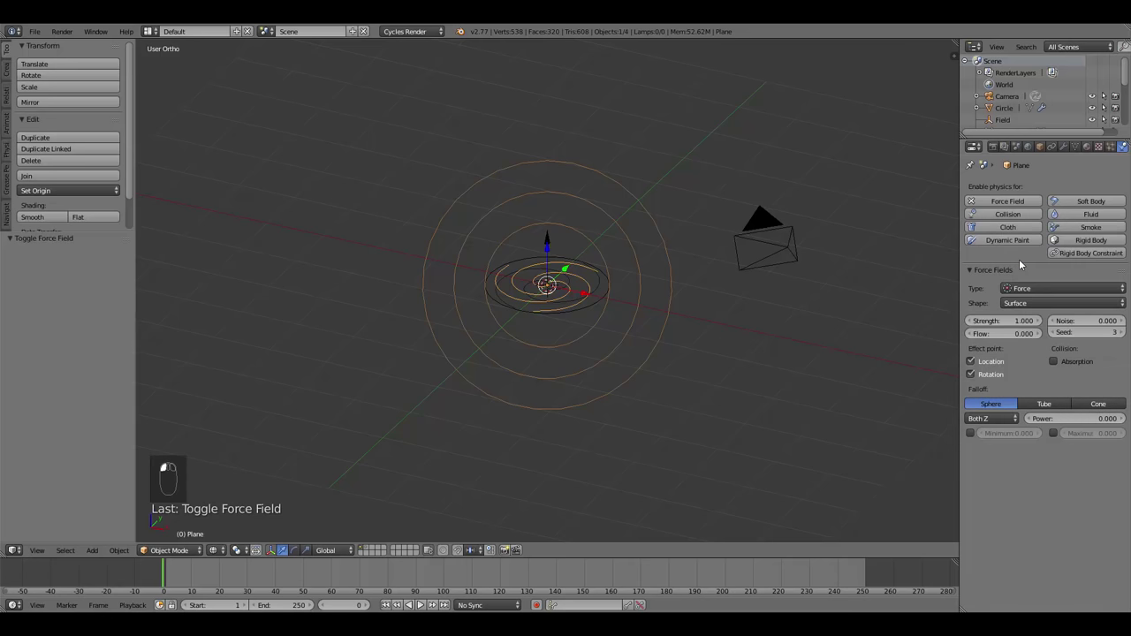
pyautogui.moveTo(742, 295); pyautogui.dragTo(759, 327, button='middle')
pyautogui.scroll(5, 759, 327)
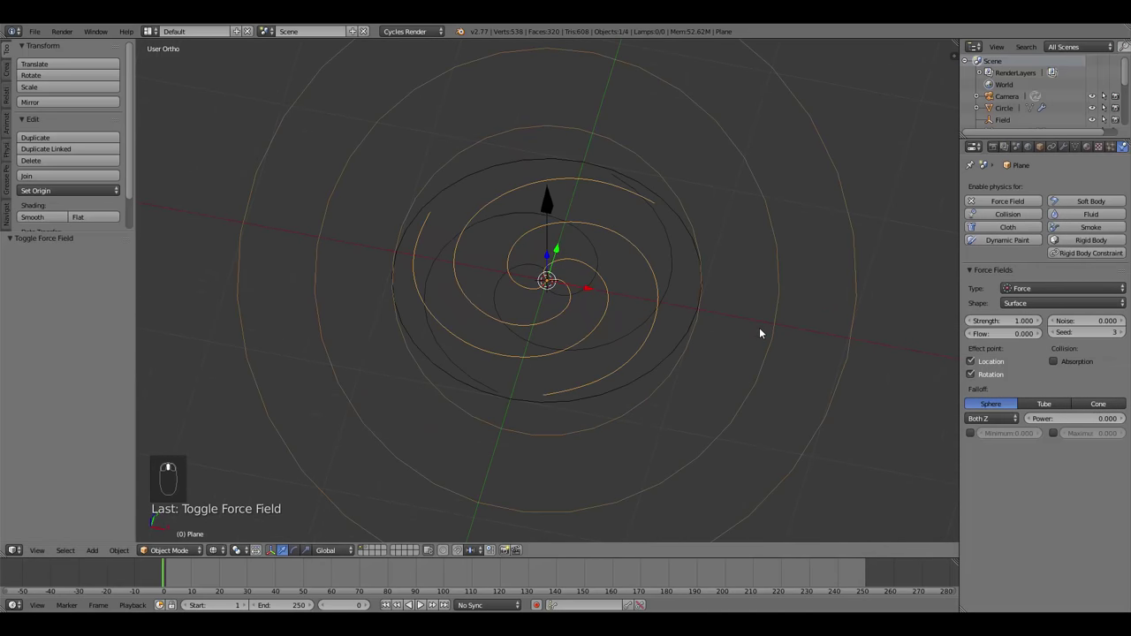
pyautogui.hotkey('alt', 'a')
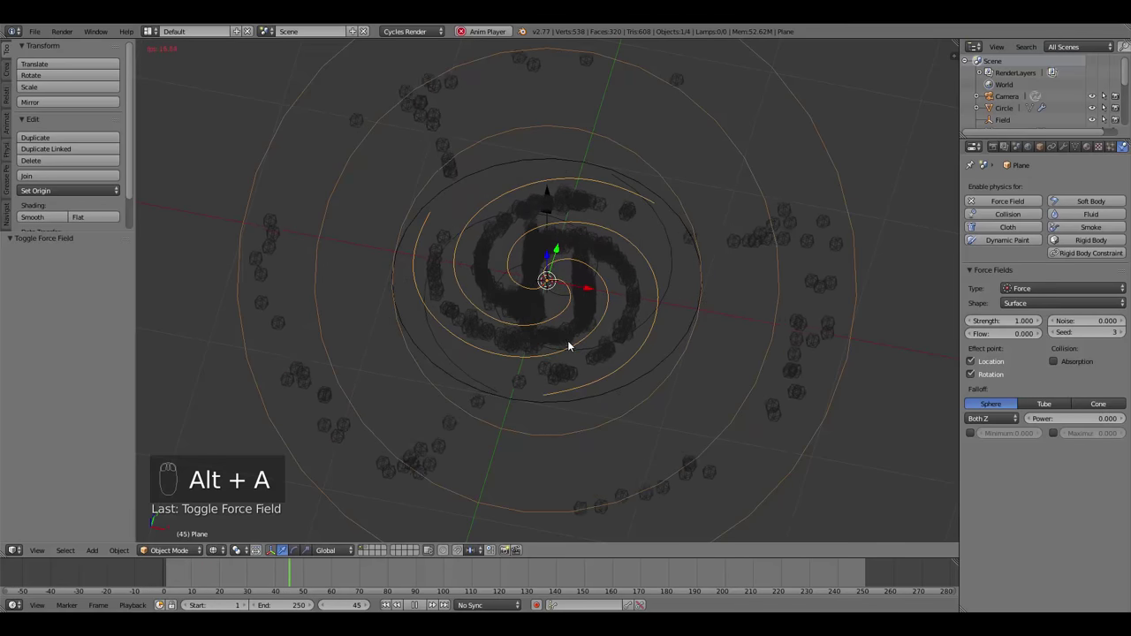
pyautogui.scroll(-5, 612, 306)
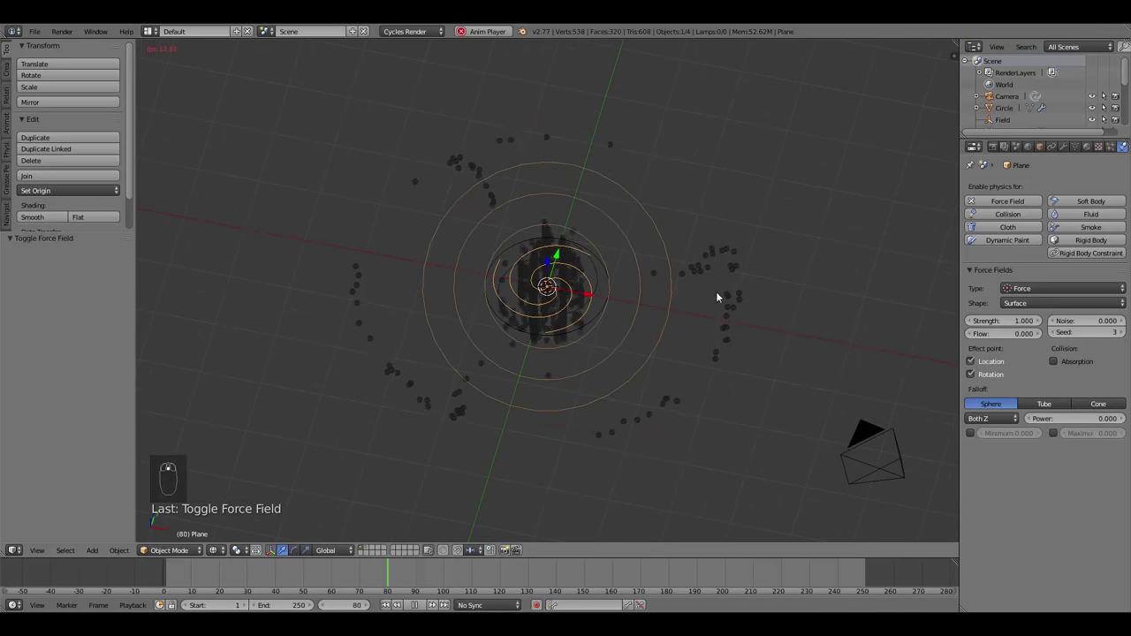
pyautogui.press('Escape')
pyautogui.scroll(5, 538, 331)
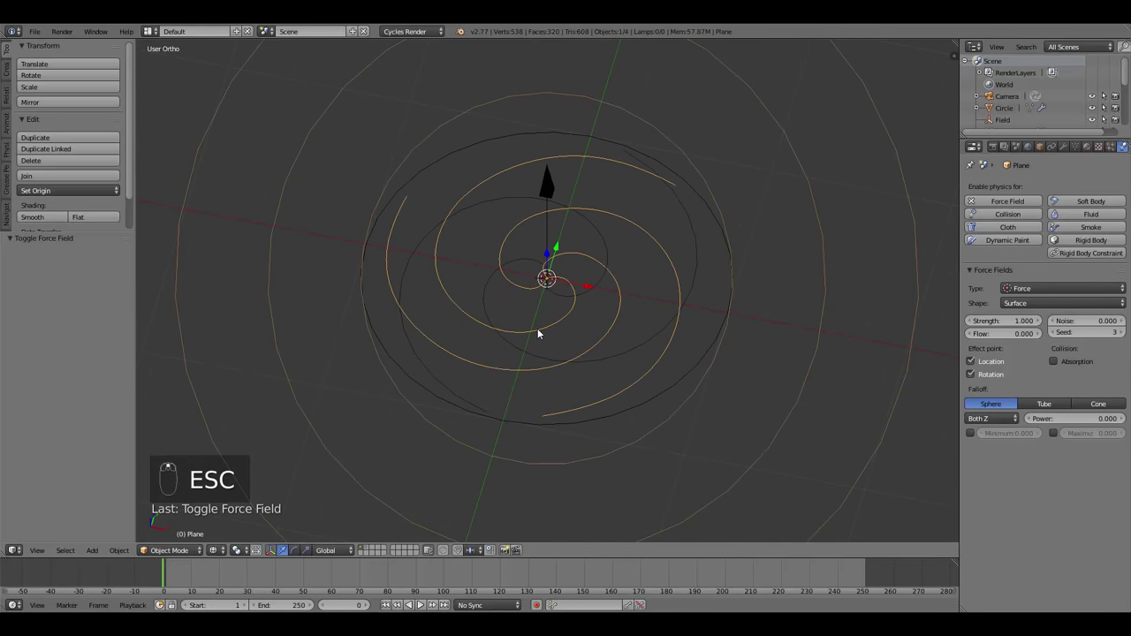
pyautogui.hotkey('alt', 'a')
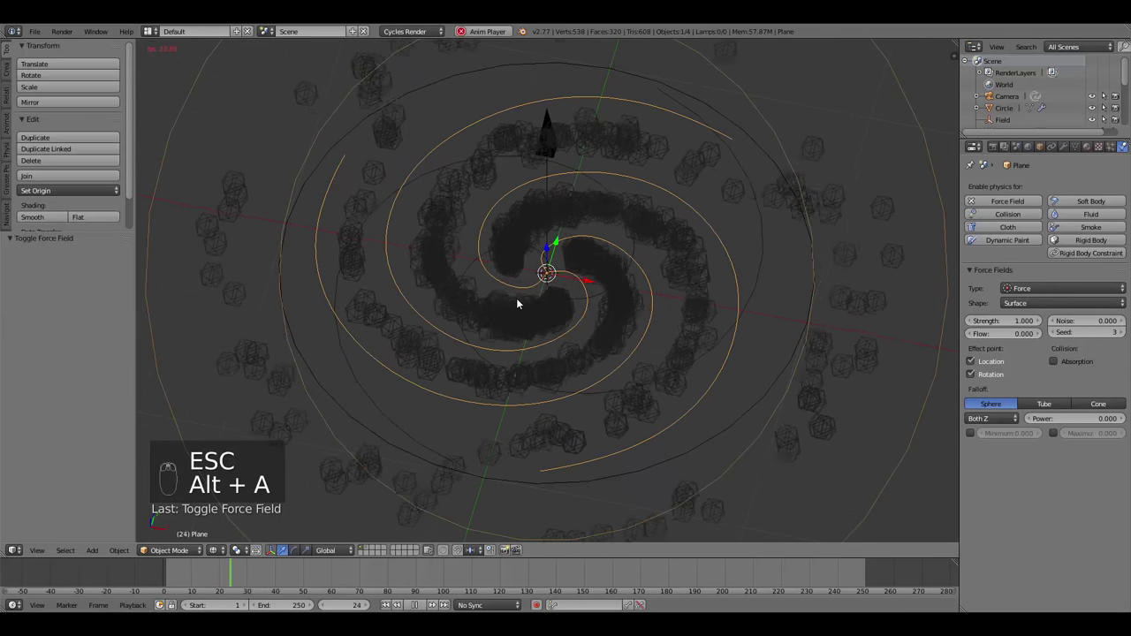
# Replay the particle animation to examine how the Surface-shaped spiral force field affects the stars.
pyautogui.press('Escape')
pyautogui.hotkey('alt', 'a')
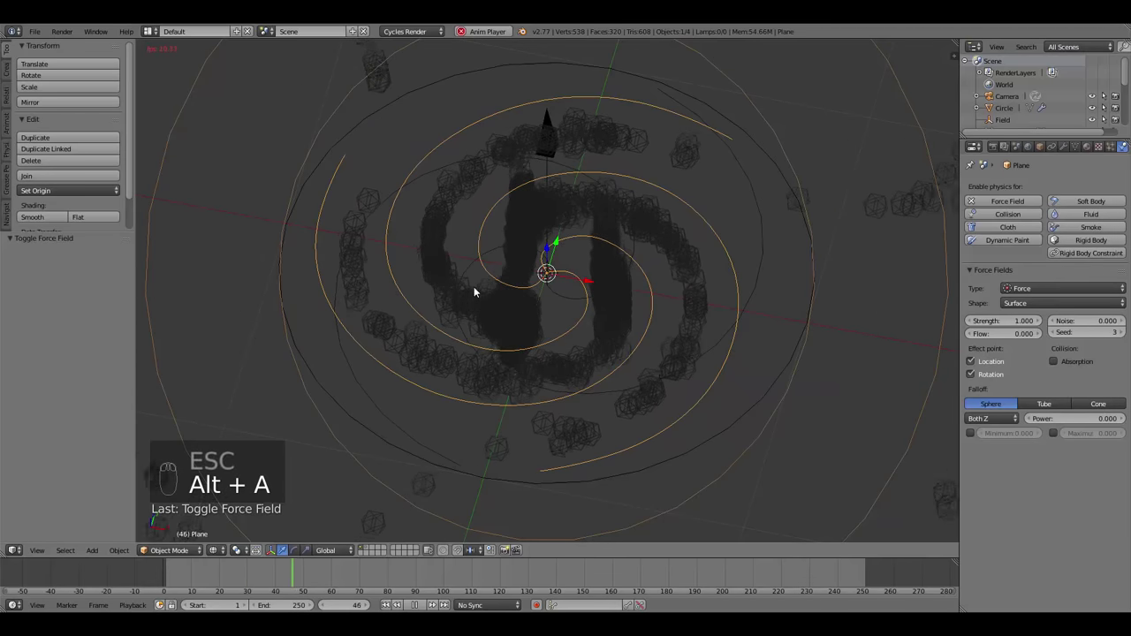
pyautogui.press('Escape')
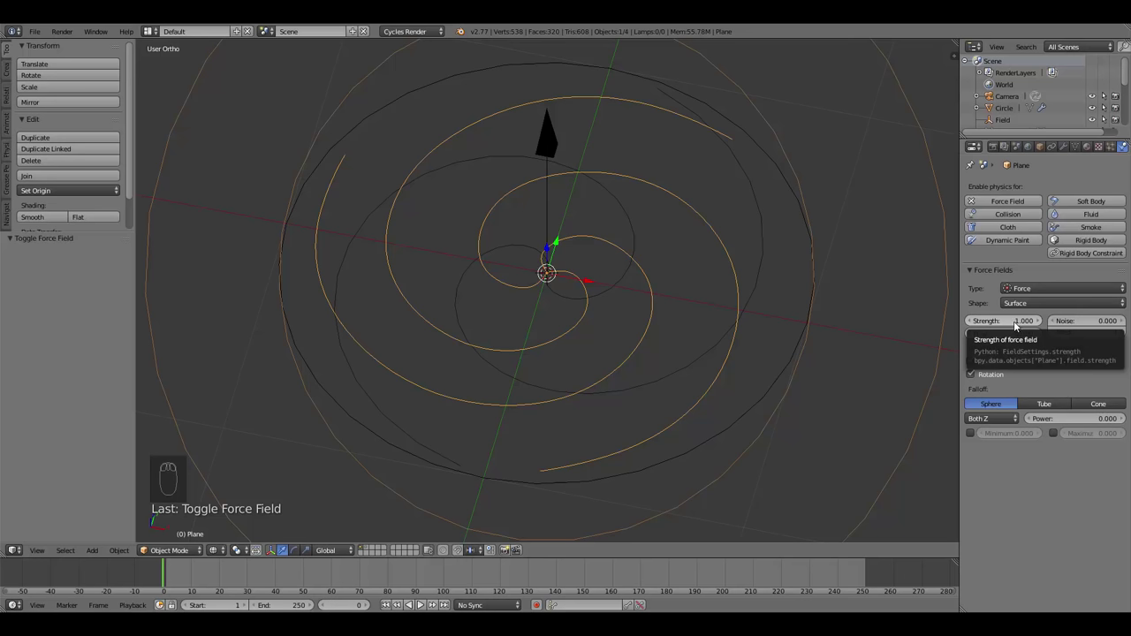
# Set the spiral force field's strength to -0.04, deselect everything and play the animation in top view.
pyautogui.moveTo(1015, 326); pyautogui.dragTo(1015, 325)
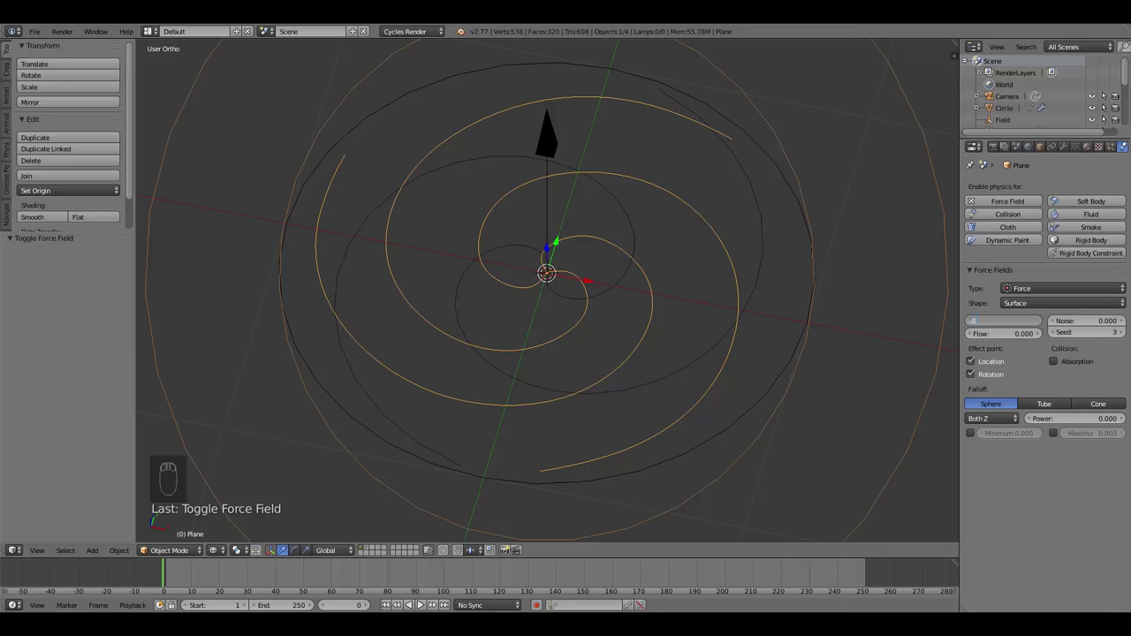
pyautogui.moveTo(1015, 326); pyautogui.dragTo(1015, 326)
pyautogui.press('a')
pyautogui.hotkey('alt', 'a')
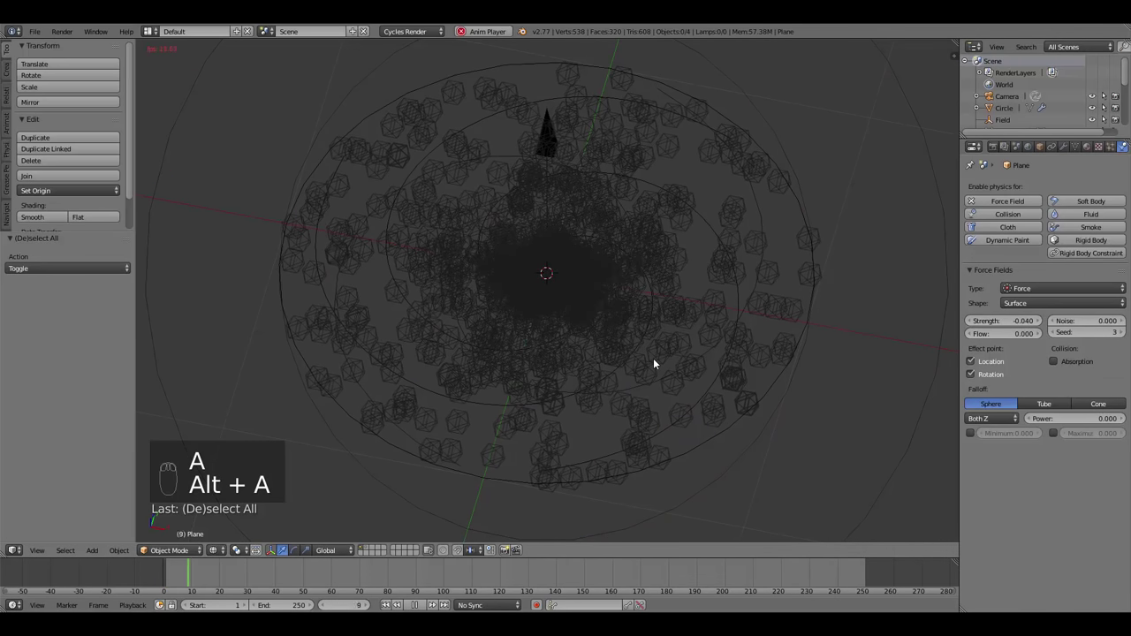
pyautogui.press('KP_7')
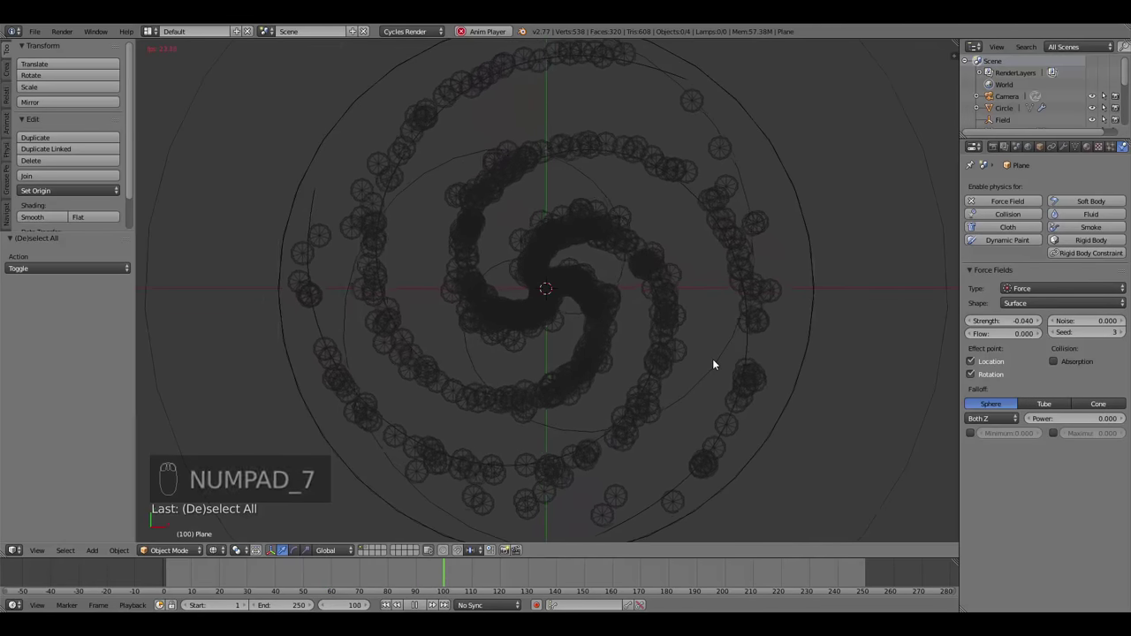
pyautogui.scroll(-3, 714, 364)
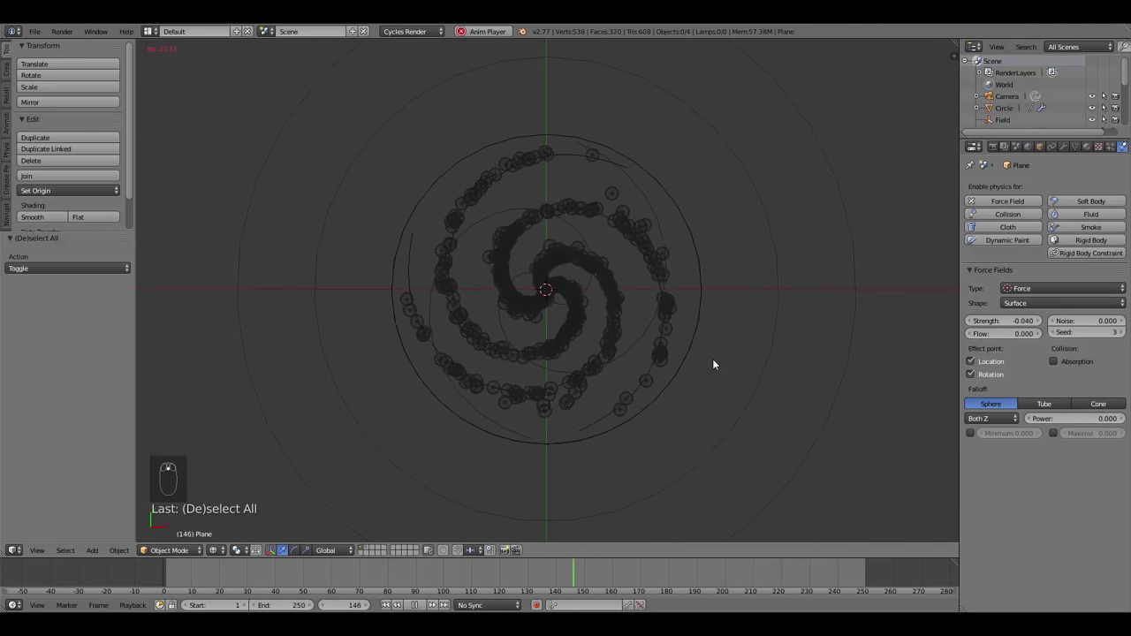
pyautogui.press('Escape')
# Set the spiral force field's strength to -0.03 and play the particle animation twice to compare the effect.
pyautogui.click(1002, 321)
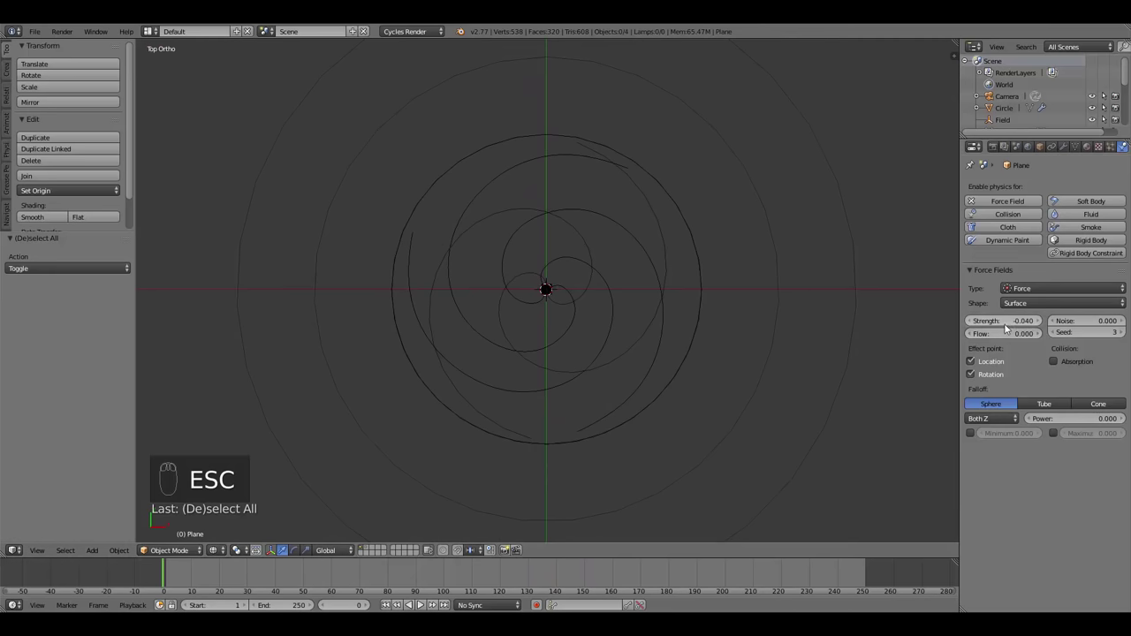
pyautogui.write('-0.03')
pyautogui.press('Return')
pyautogui.hotkey('alt', 'a')
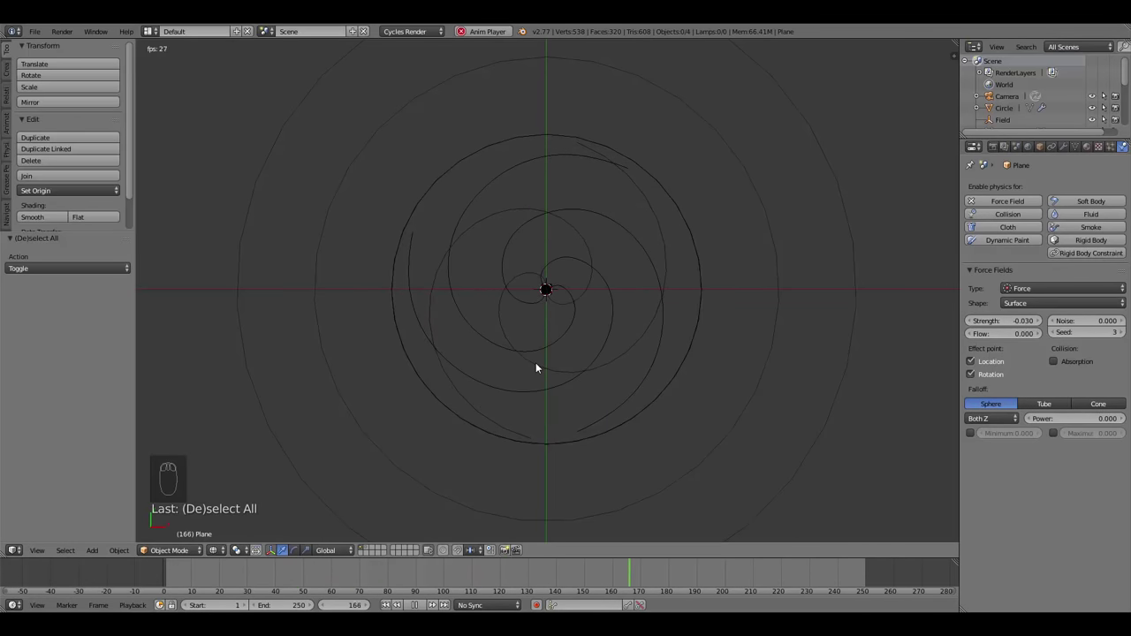
pyautogui.press('Escape')
pyautogui.hotkey('alt', 'a')
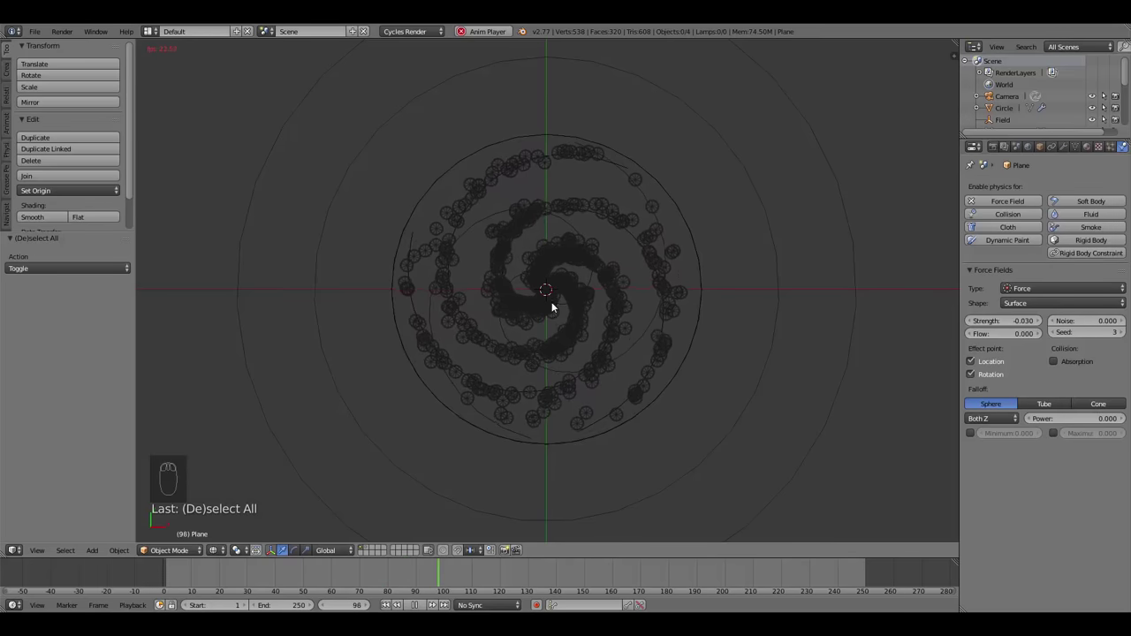
pyautogui.press('Escape')
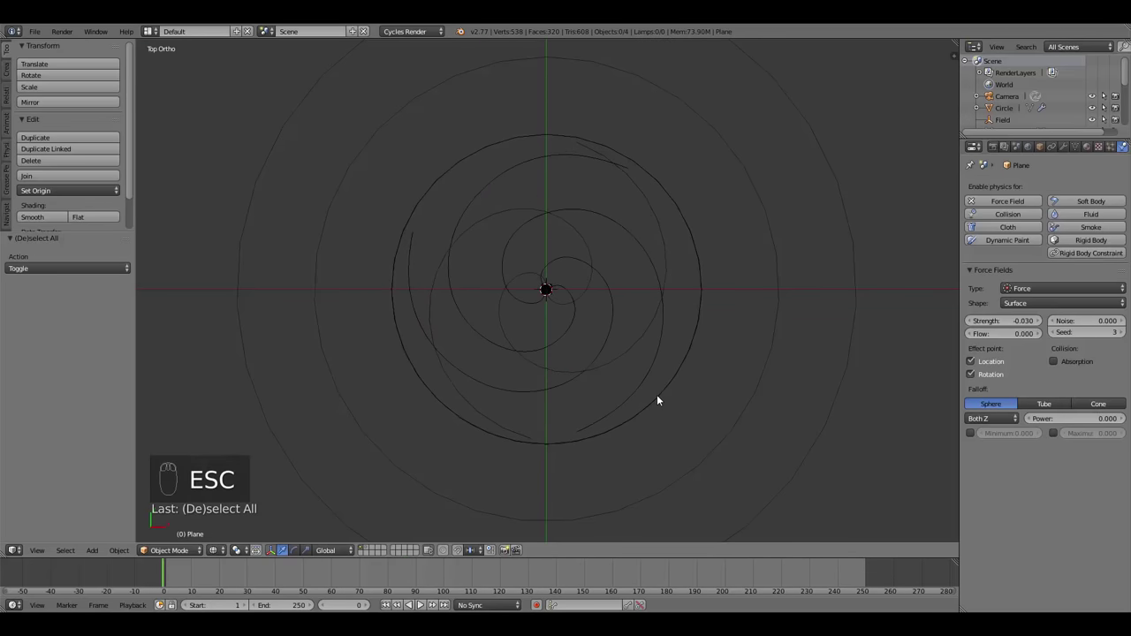
# Select the Circle emitter and set its Stars particle system to emit 5000 particles.
pyautogui.moveTo(657, 394); pyautogui.dragTo(606, 337, button='middle')
pyautogui.rightClick(606, 374)
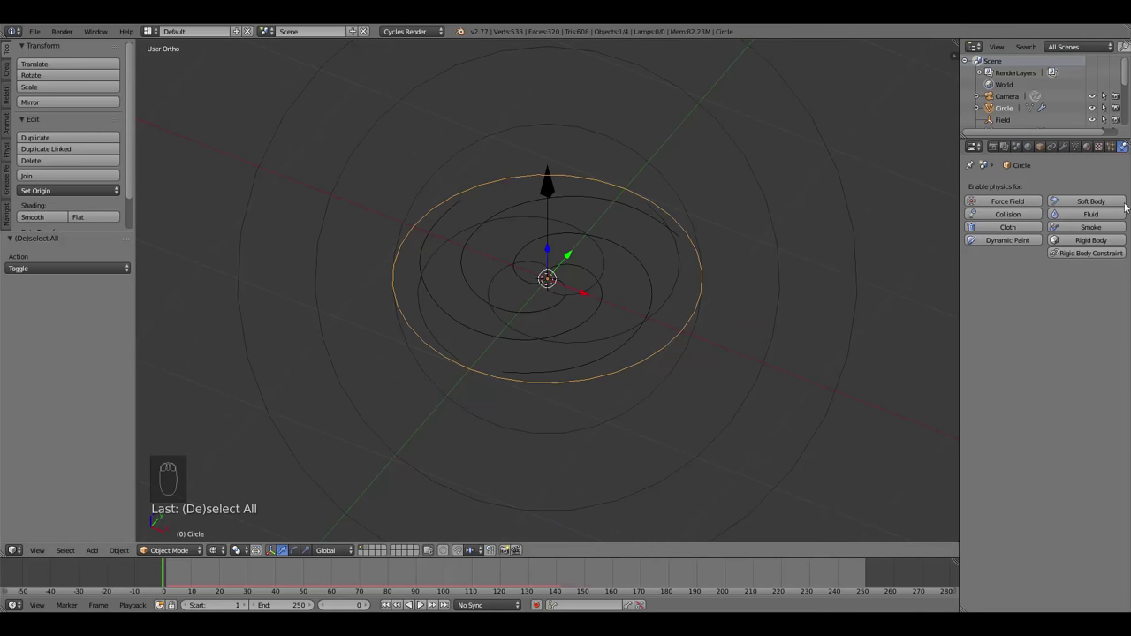
pyautogui.click(1110, 147)
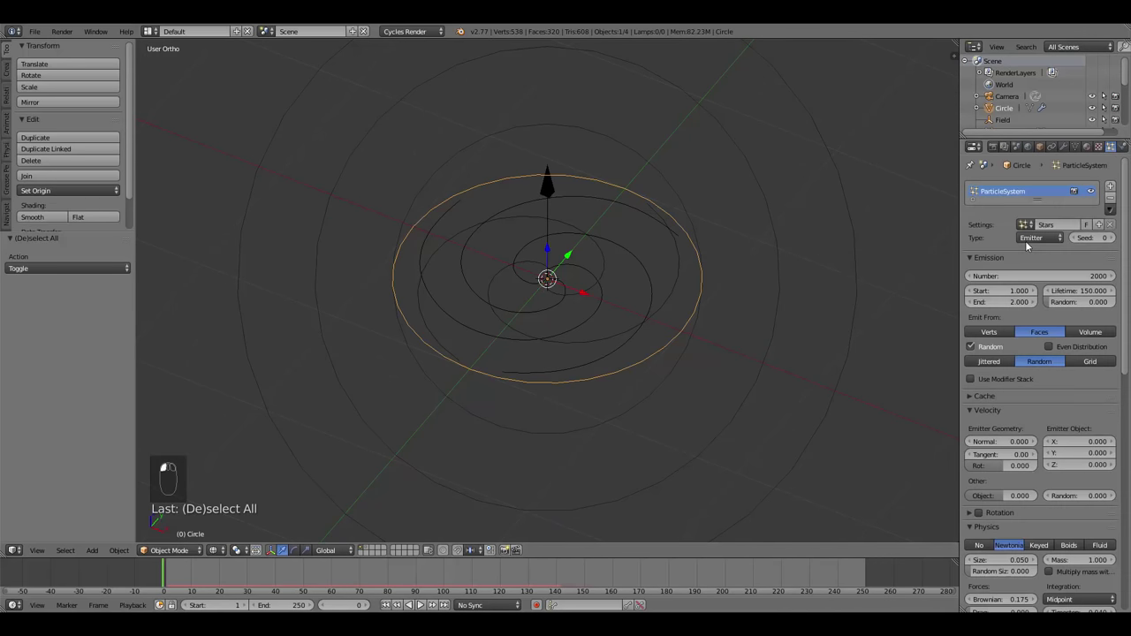
pyautogui.click(1076, 278)
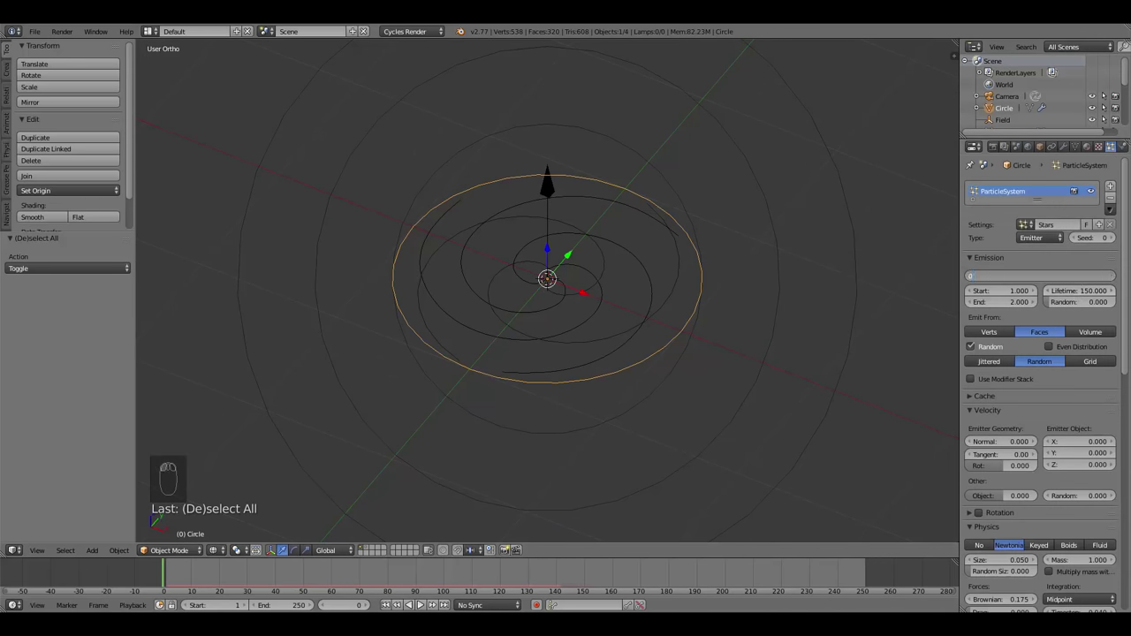
pyautogui.press('BackSpace')
pyautogui.write('000')
pyautogui.press('Return')
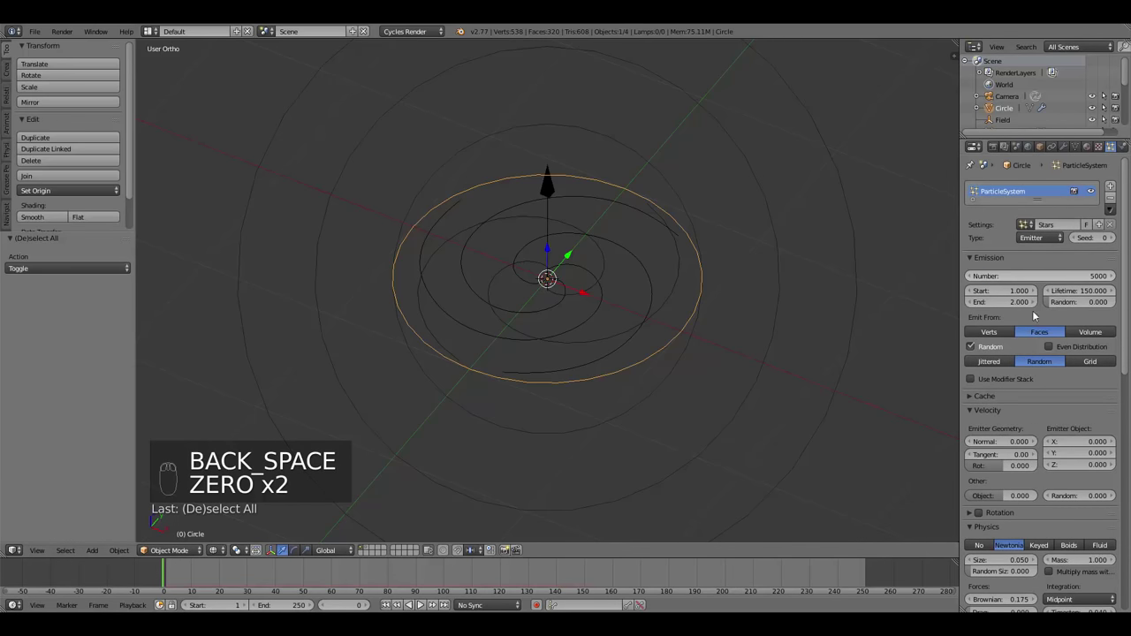
# Set the Stars particle size to 0.01 in the particle physics settings.
pyautogui.scroll(-10, 1029, 375)
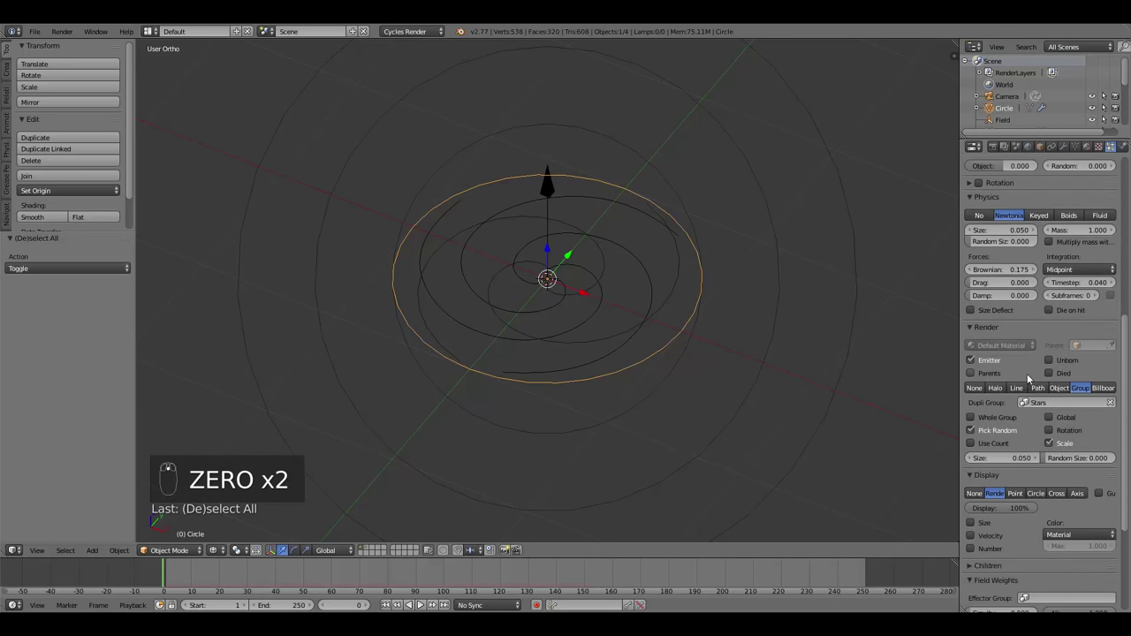
pyautogui.scroll(2, 1004, 268)
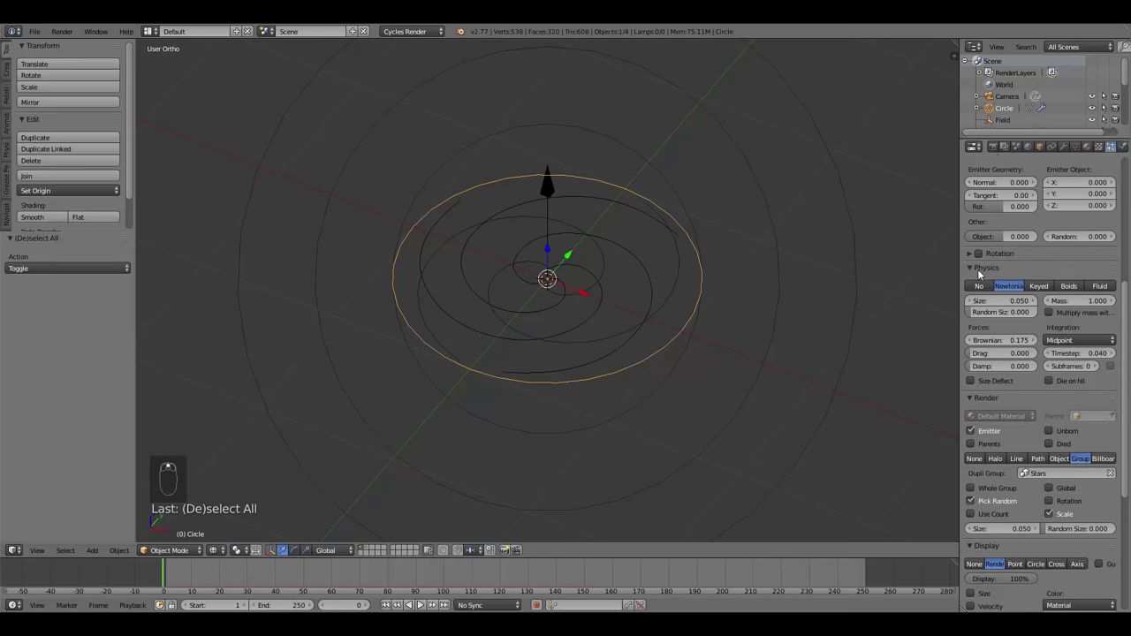
pyautogui.scroll(-2, 981, 291)
pyautogui.scroll(2, 985, 314)
pyautogui.click(987, 301)
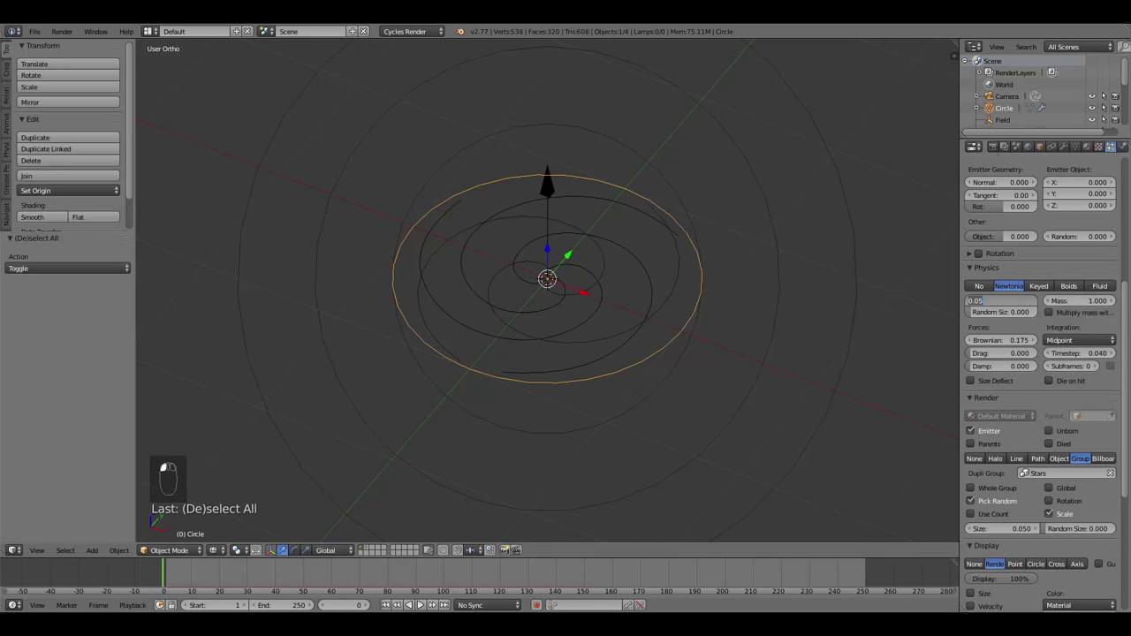
pyautogui.write('0.01')
pyautogui.press('Return')
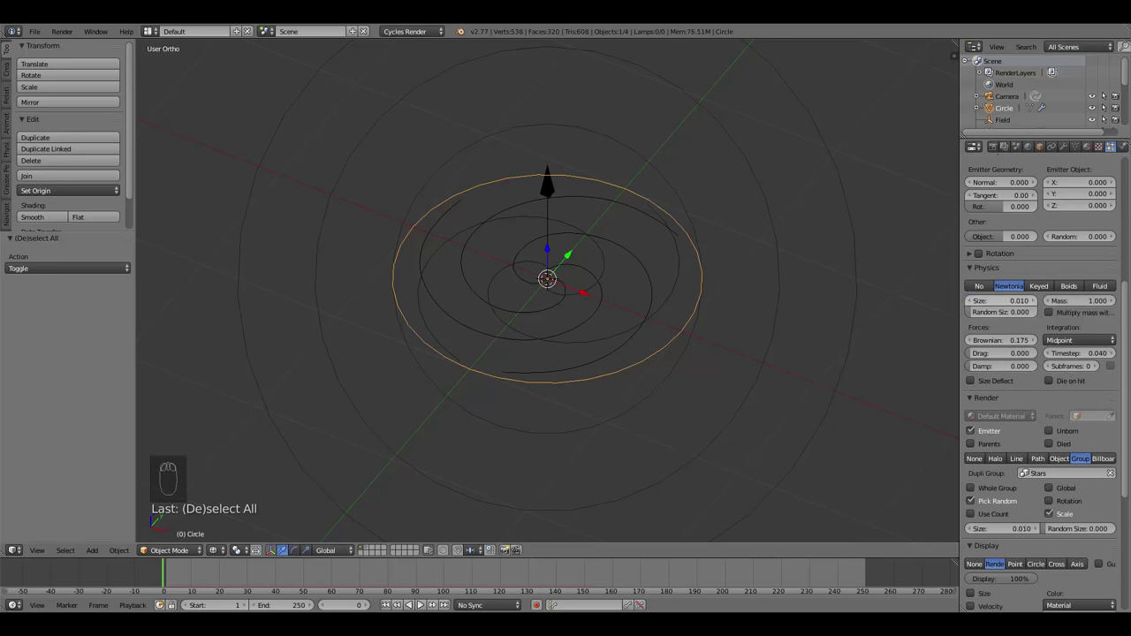
# Play the animation with nothing selected and examine the smaller, denser stars at an angle and from the top.
pyautogui.moveTo(578, 356); pyautogui.dragTo(620, 406, button='middle')
pyautogui.hotkey('alt', 'a')
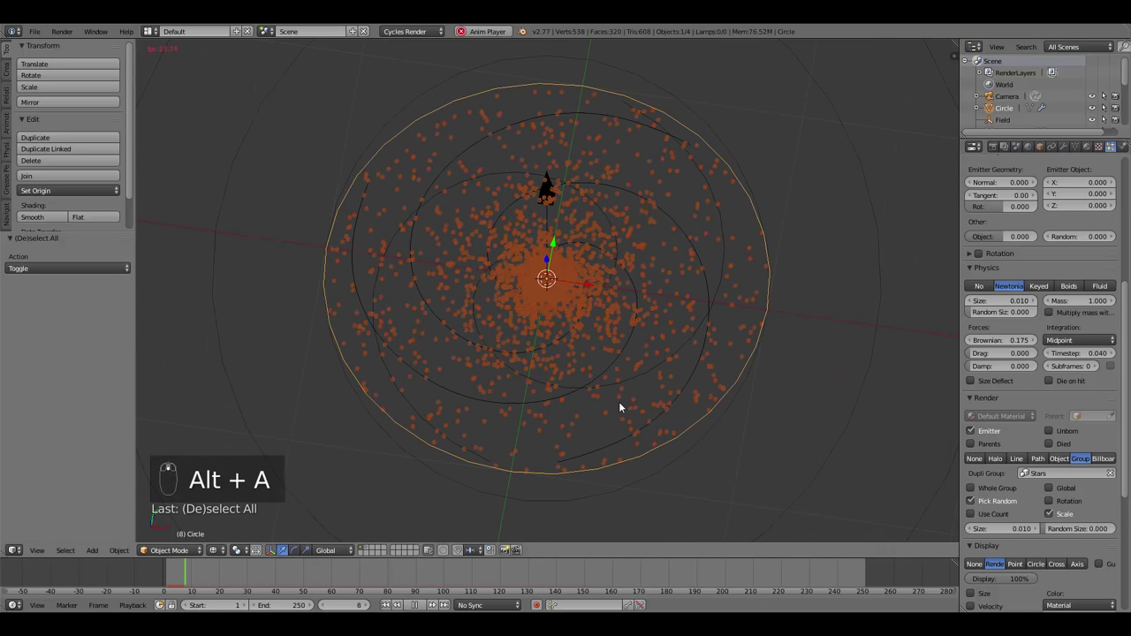
pyautogui.press('a')
pyautogui.press('KP_7')
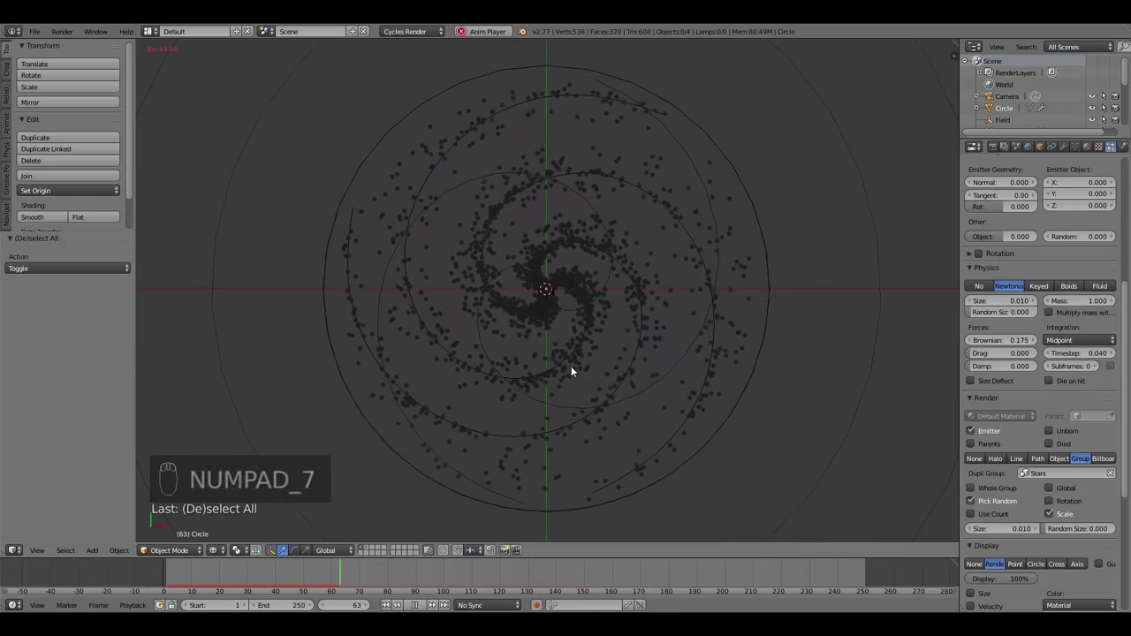
pyautogui.scroll(-2, 572, 364)
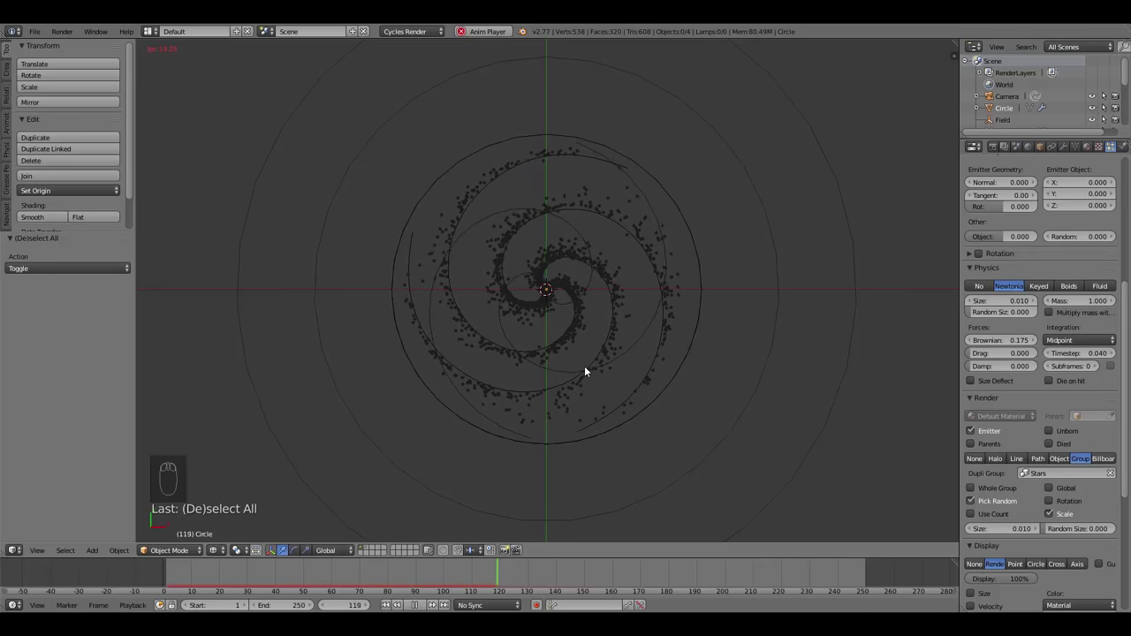
pyautogui.press('Escape')
# Select the spiral mesh, set its force field strength to -0.02 and play the animation with nothing selected.
pyautogui.rightClick(551, 333)
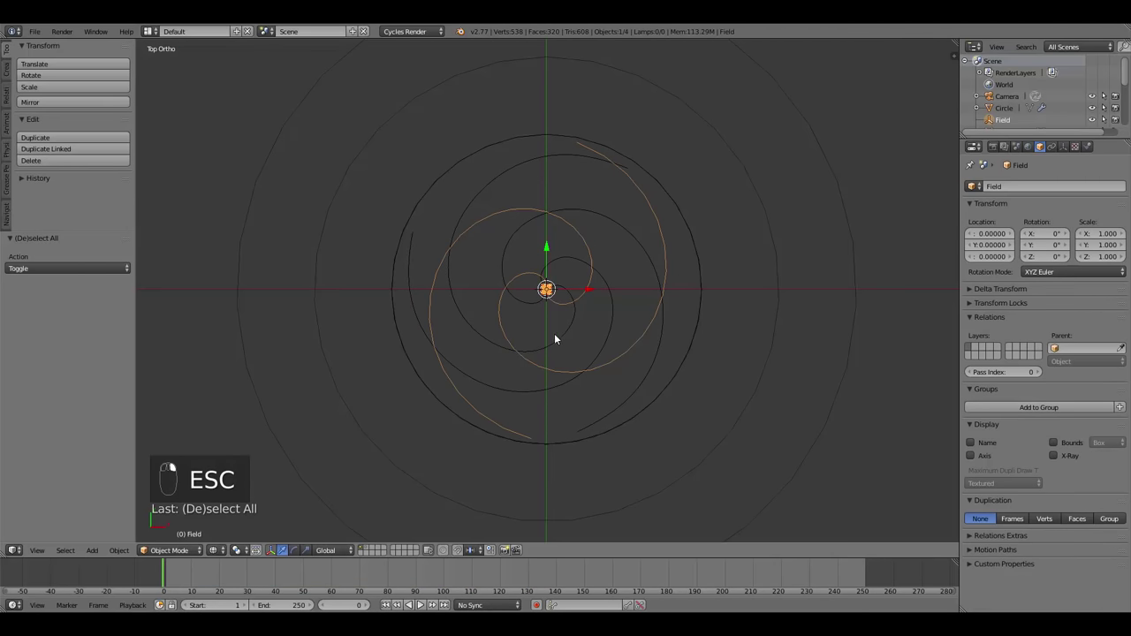
pyautogui.rightClick(556, 333)
pyautogui.click(1123, 146)
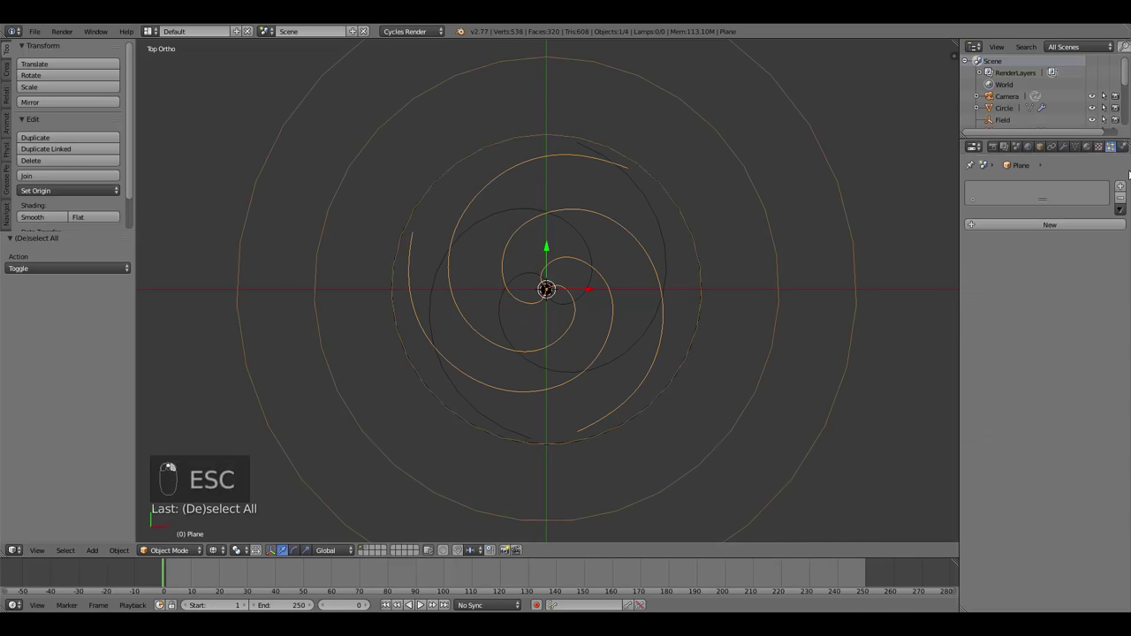
pyautogui.click(1005, 201)
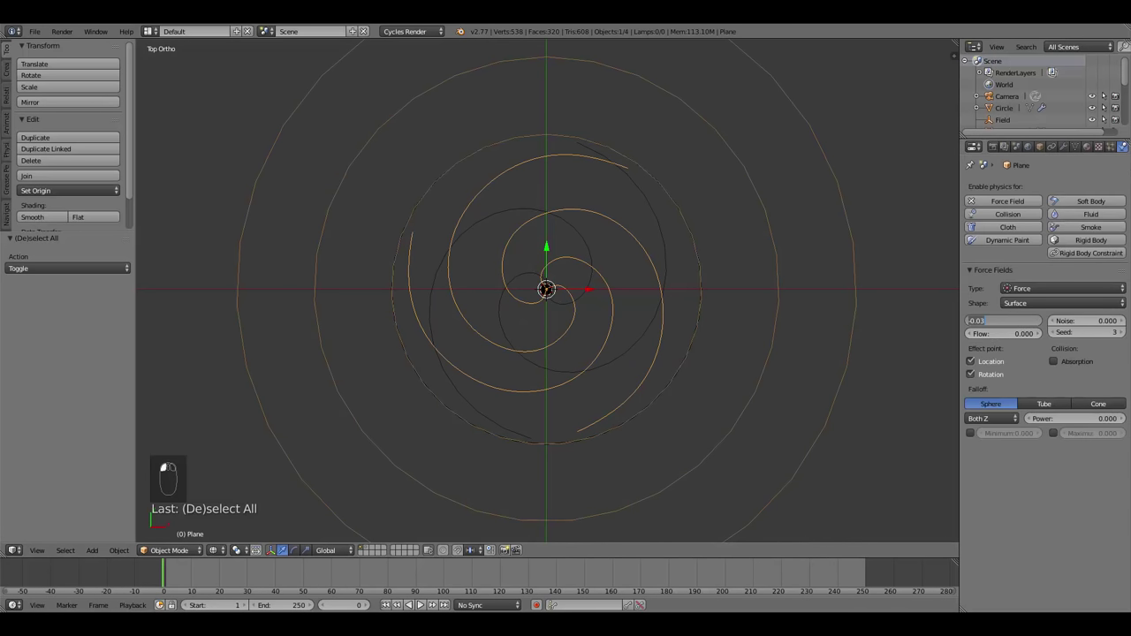
pyautogui.press('Return')
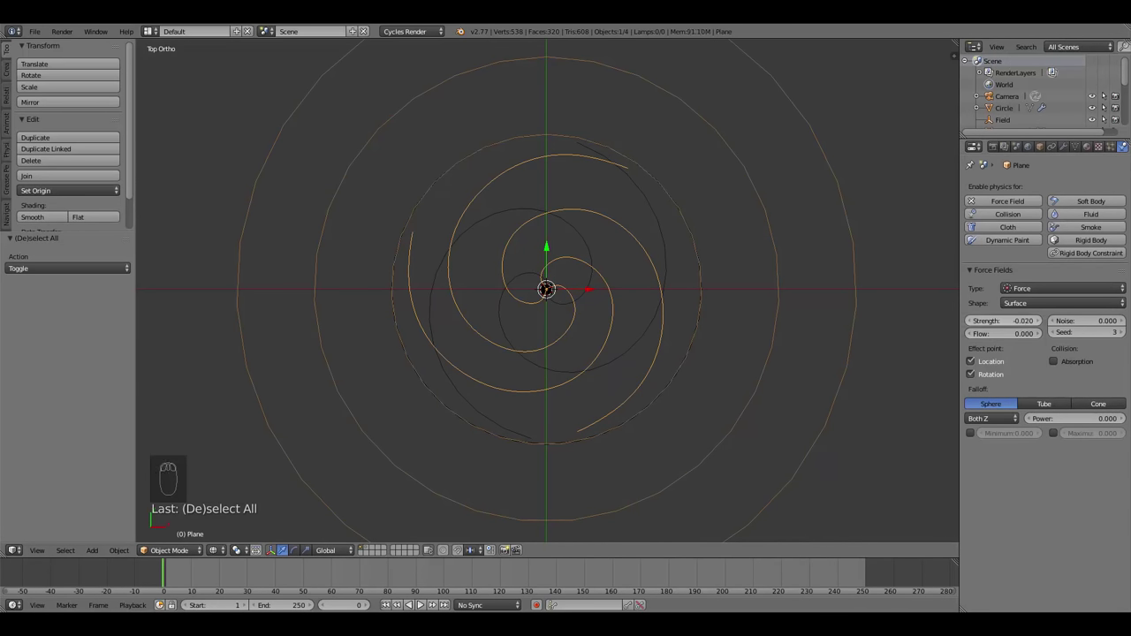
pyautogui.press('a')
pyautogui.hotkey('alt', 'a')
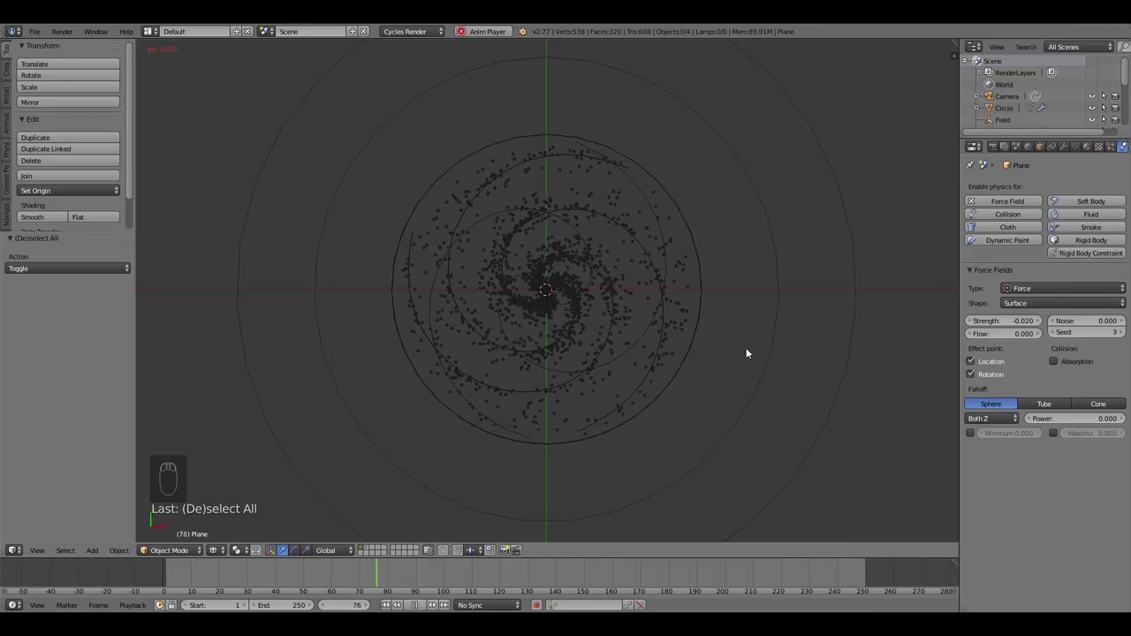
# Set the spiral force field's strength to -0.025 and play the animation, viewing it at an angle and from the top.
pyautogui.press('Escape')
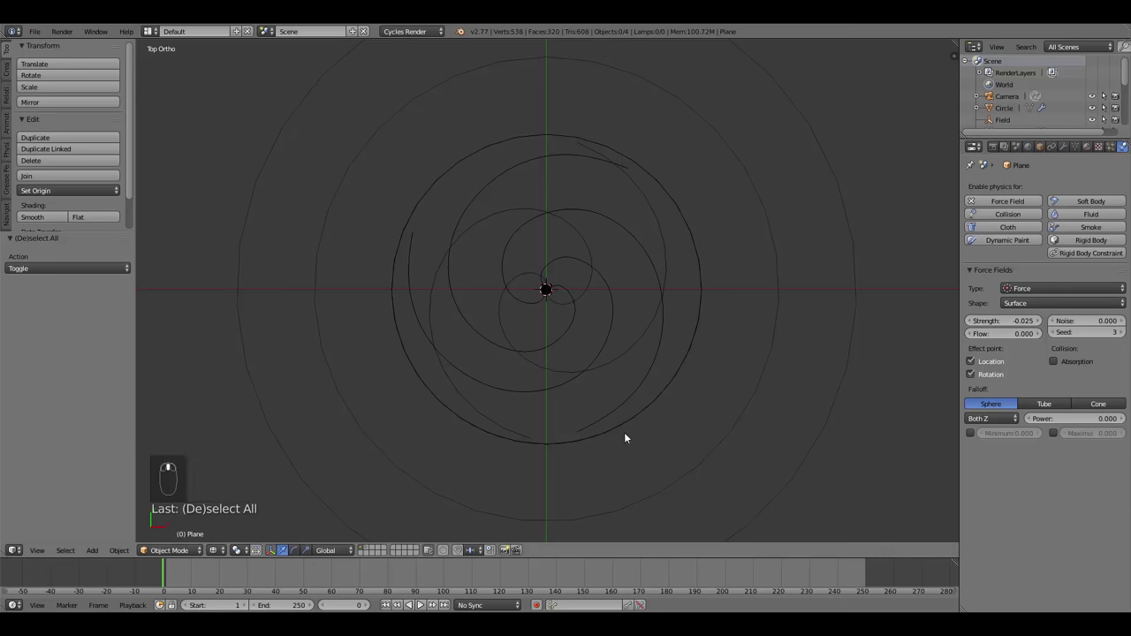
pyautogui.moveTo(625, 436); pyautogui.dragTo(572, 356, button='middle')
pyautogui.hotkey('alt', 'a')
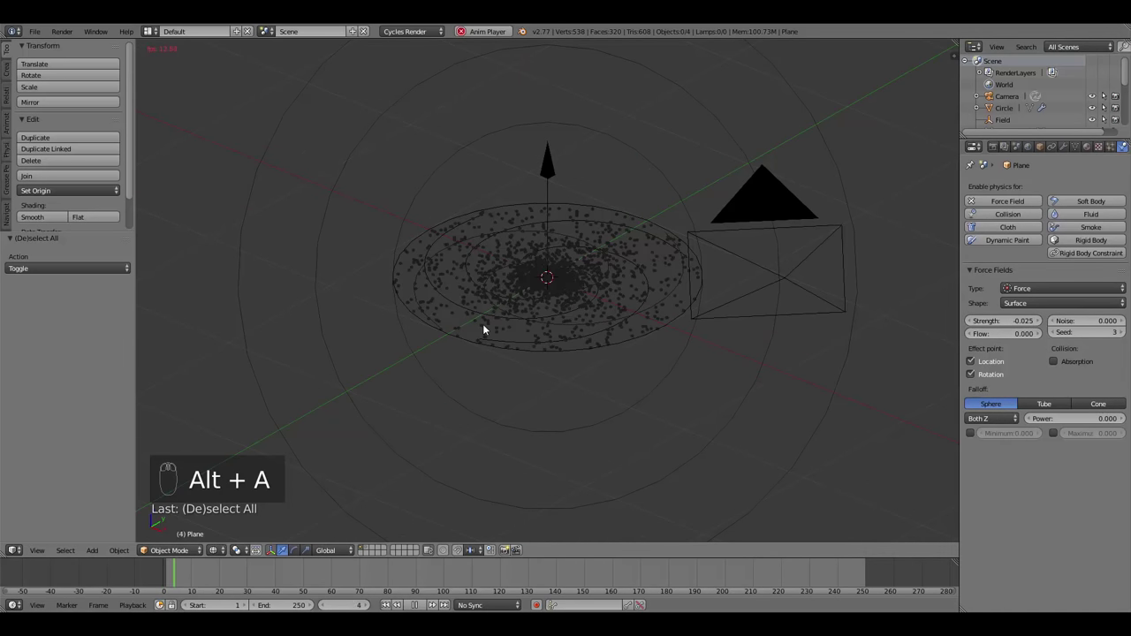
pyautogui.moveTo(485, 328); pyautogui.dragTo(515, 401, button='middle')
pyautogui.press('KP_7')
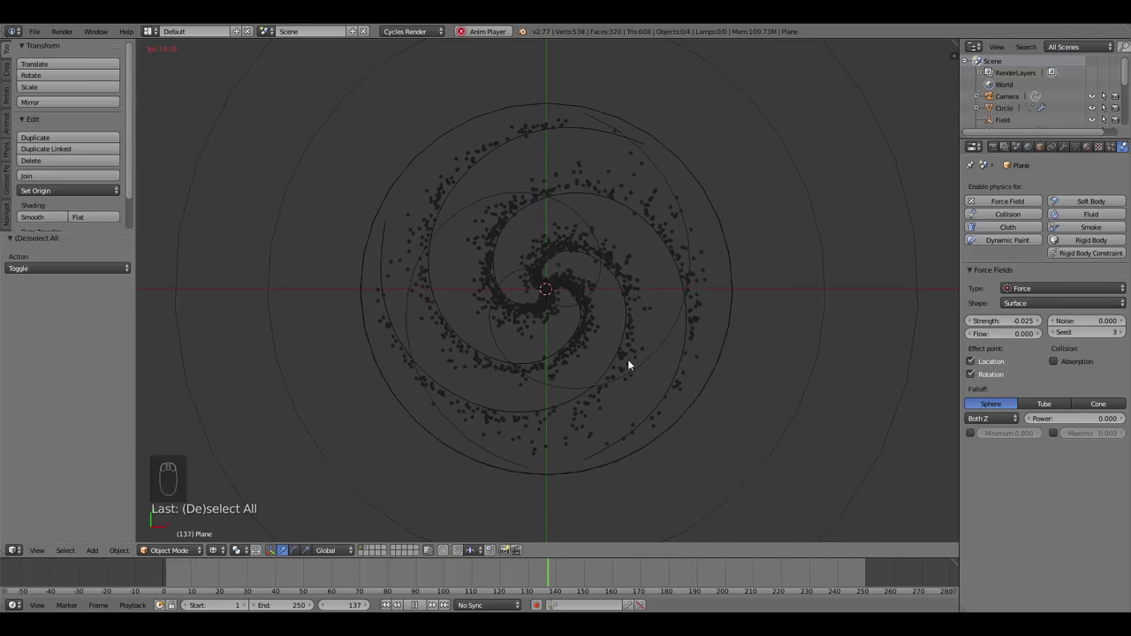
pyautogui.press('Escape')
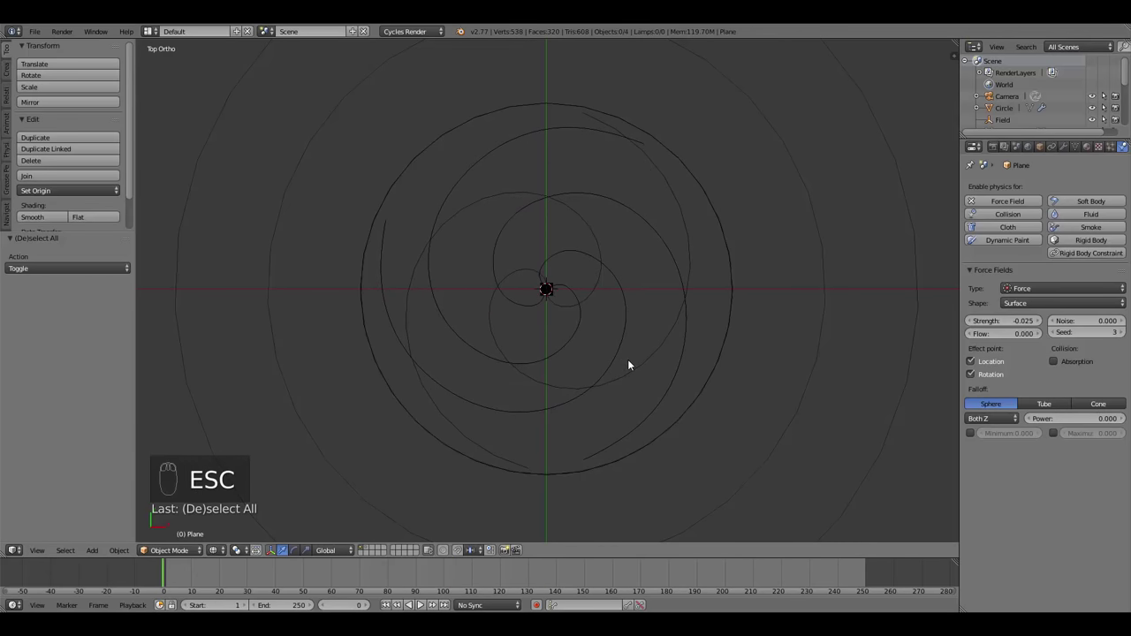
# Replay the animation, pause it partway and inspect the spiral of stars at an angle and from the top.
pyautogui.hotkey('alt', 'a')
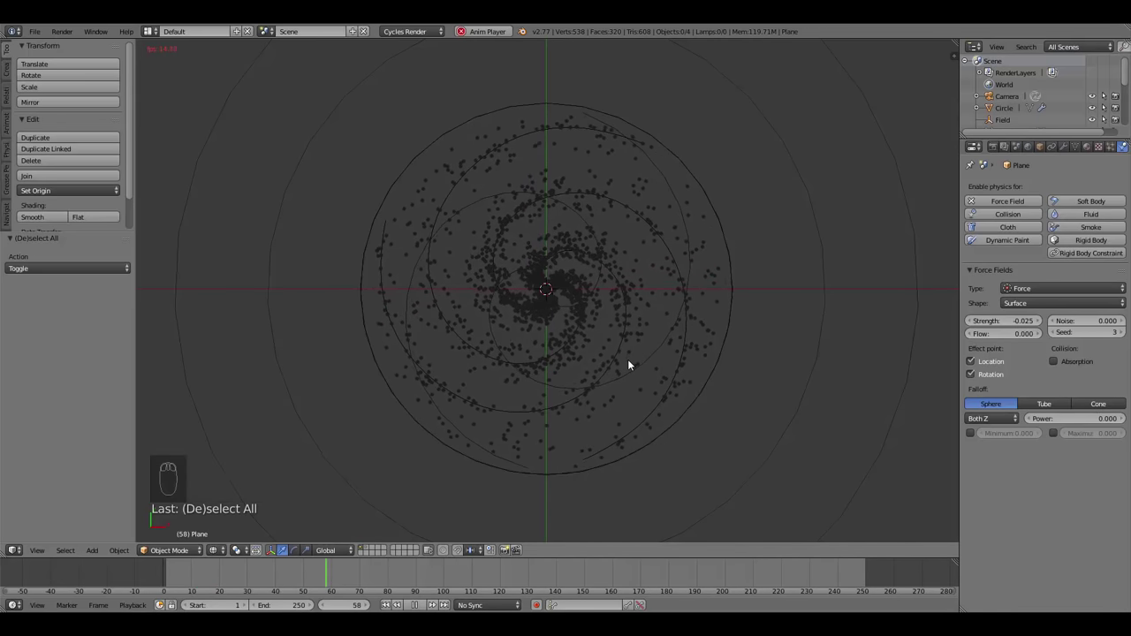
pyautogui.hotkey('alt', 'a')
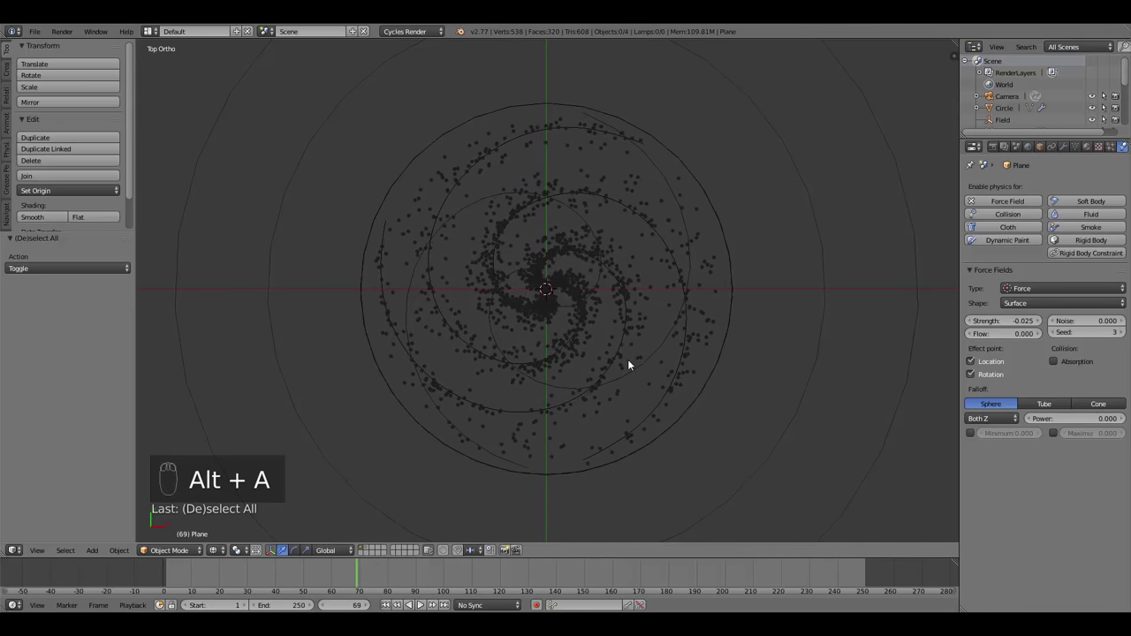
pyautogui.scroll(-3, 653, 480)
pyautogui.moveTo(653, 480); pyautogui.dragTo(601, 422, button='middle')
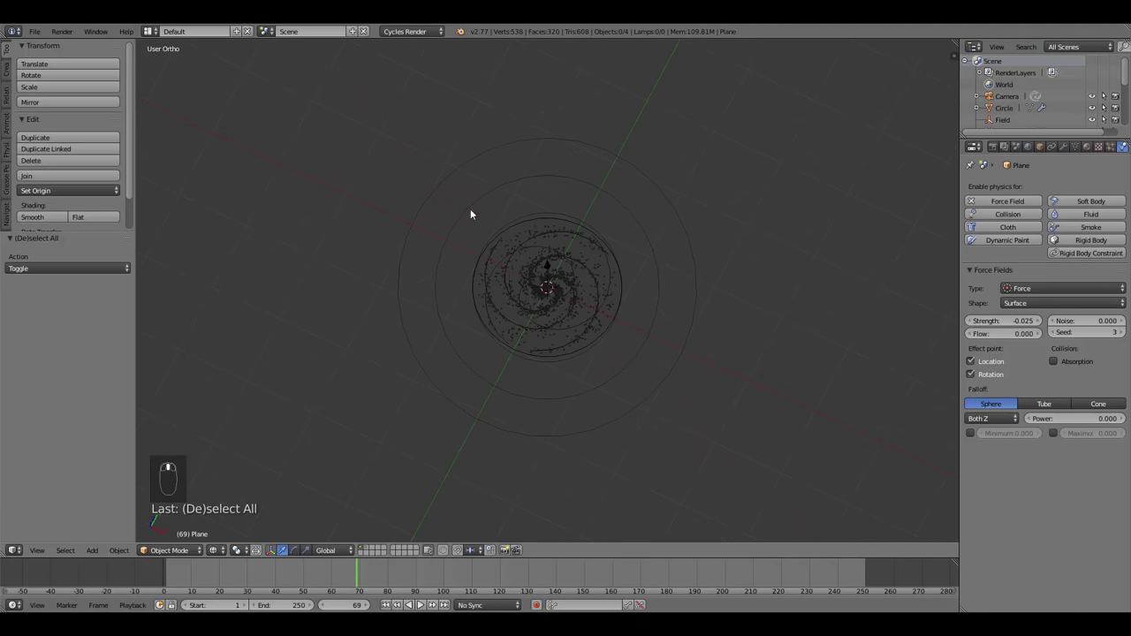
pyautogui.press('KP_7')
pyautogui.scroll(1, 608, 405)
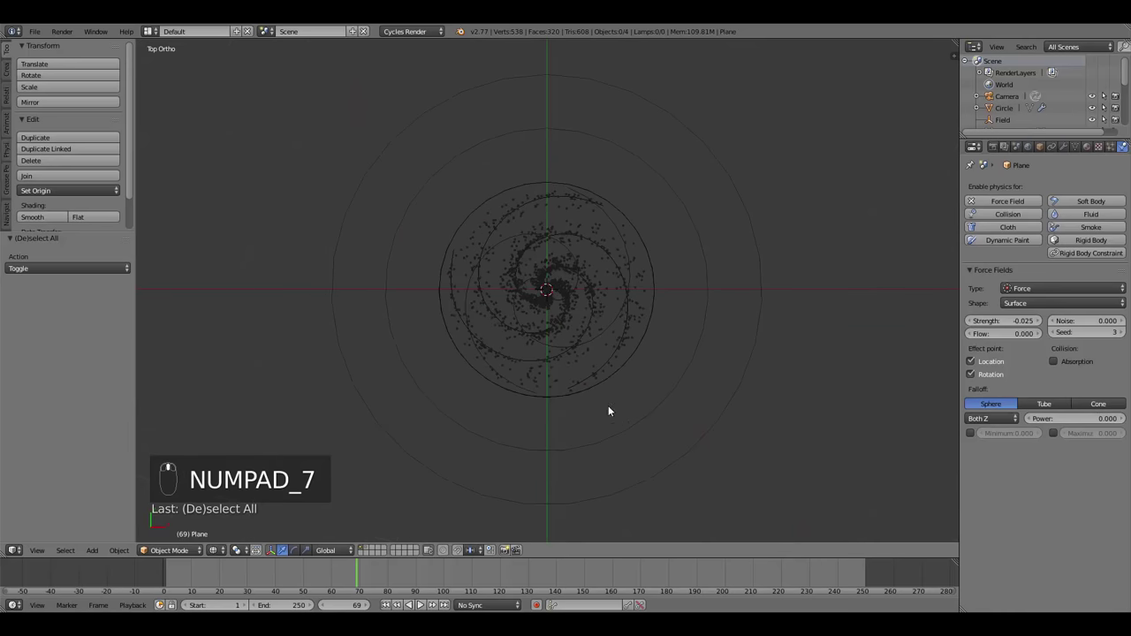
# Set the current frame to 1.
pyautogui.click(342, 608)
pyautogui.write('1')
pyautogui.press('Return')
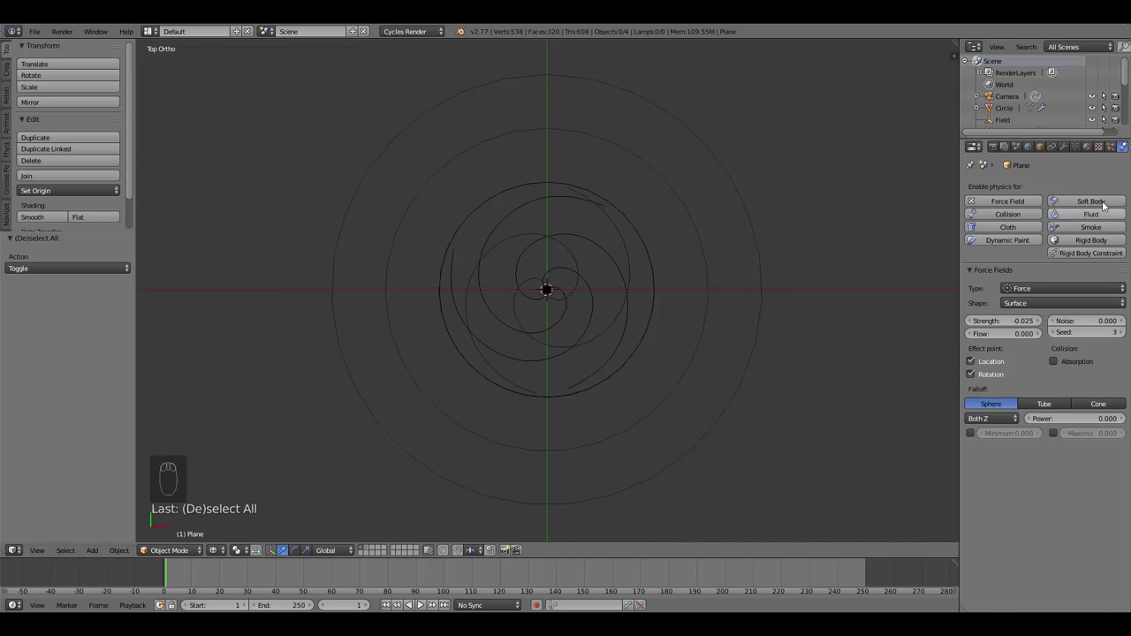
# Select the circle emitter, hide its Stars particle system in the viewport and play the animation to check.
pyautogui.click(1110, 146)
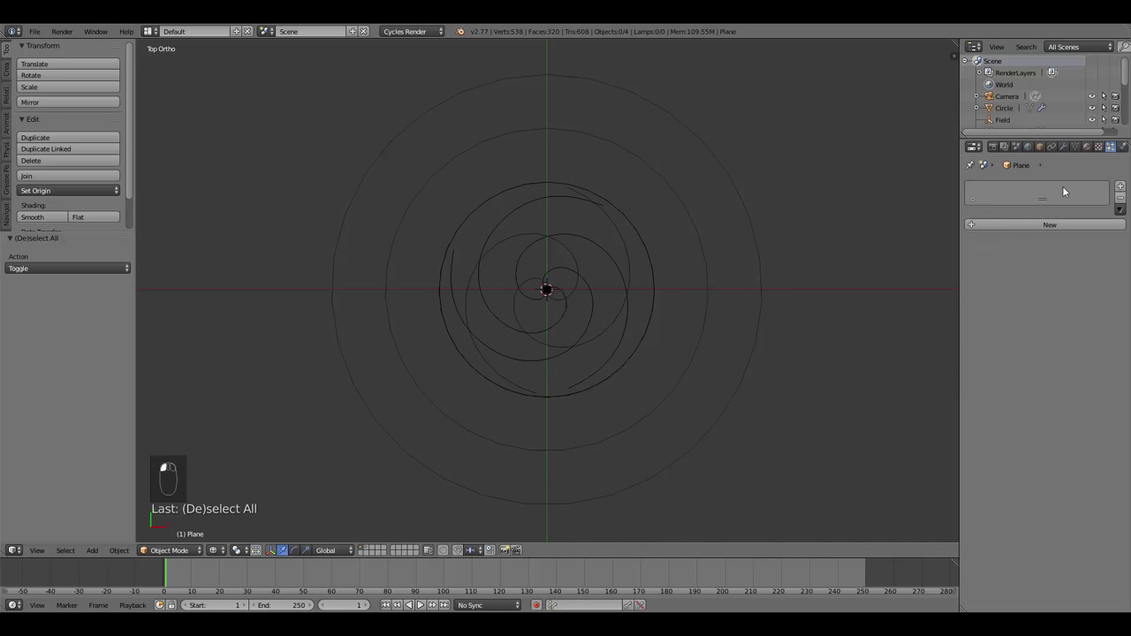
pyautogui.rightClick(600, 386)
pyautogui.moveTo(600, 386); pyautogui.dragTo(562, 338, button='middle')
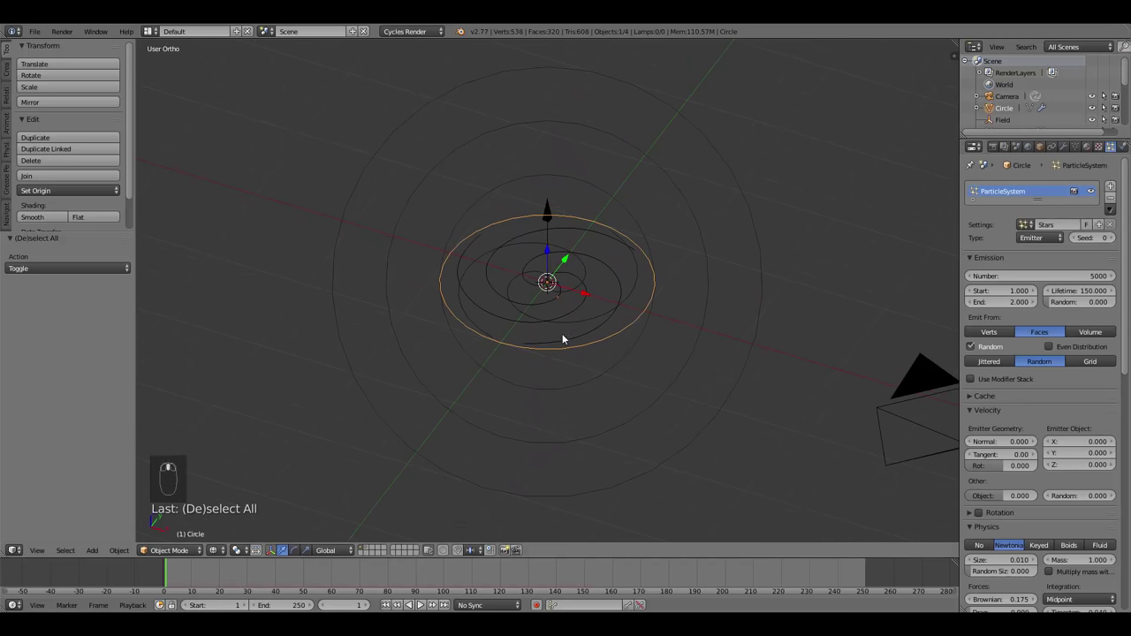
pyautogui.click(1091, 194)
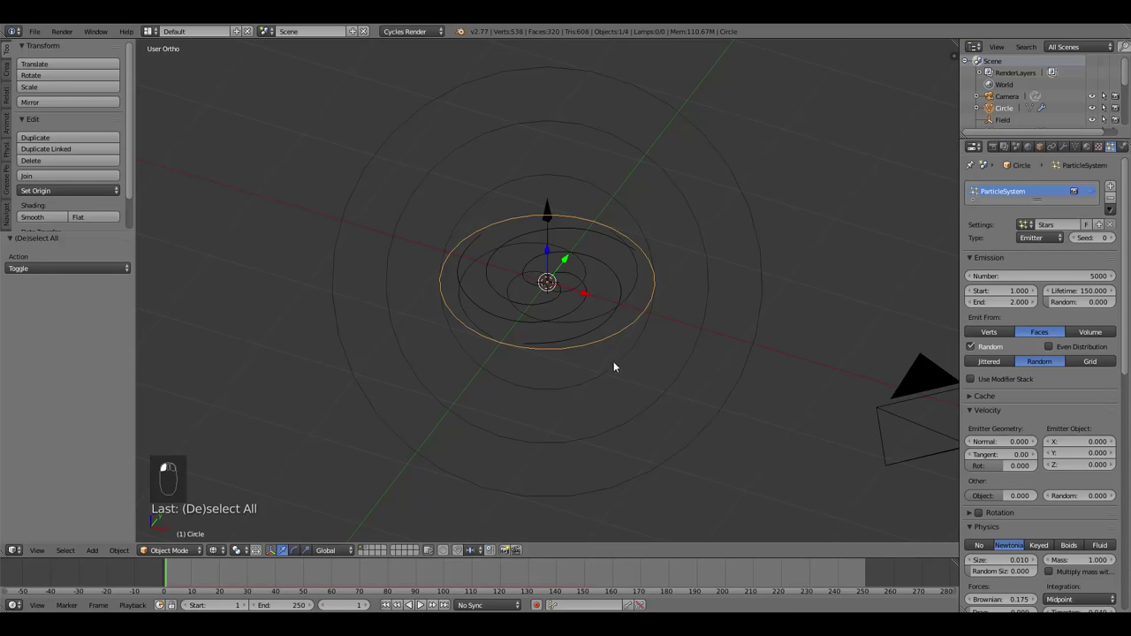
pyautogui.hotkey('alt', 'a')
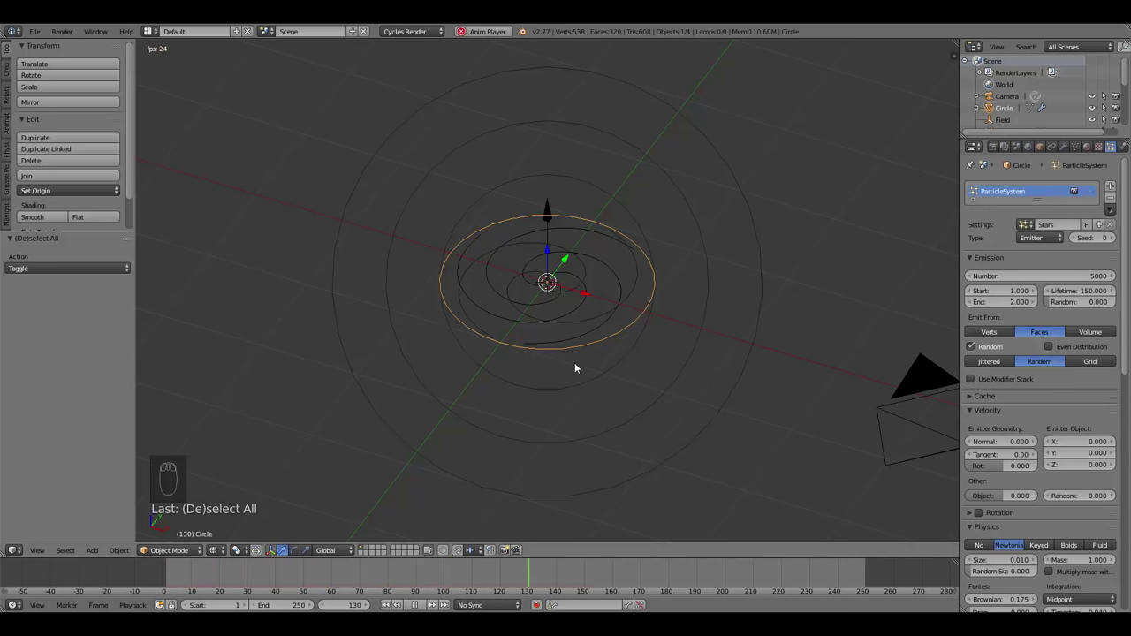
pyautogui.press('Escape')
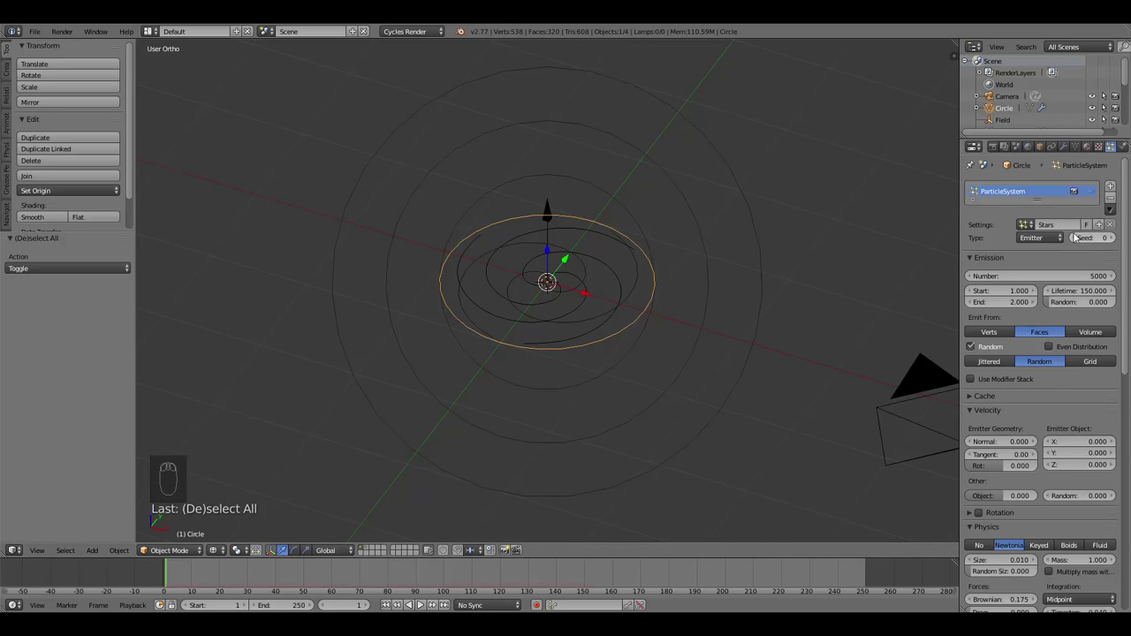
# Add a second particle system to the circle and name its settings Bright Stars.
pyautogui.click(1110, 187)
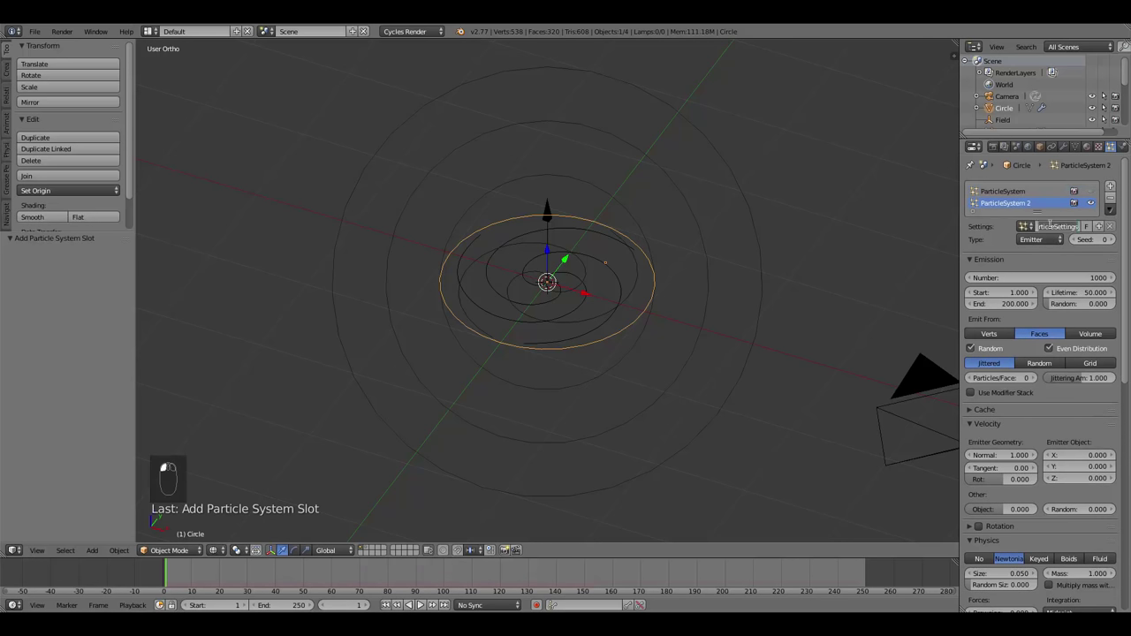
pyautogui.write('Bright Stars')
pyautogui.press('Return')
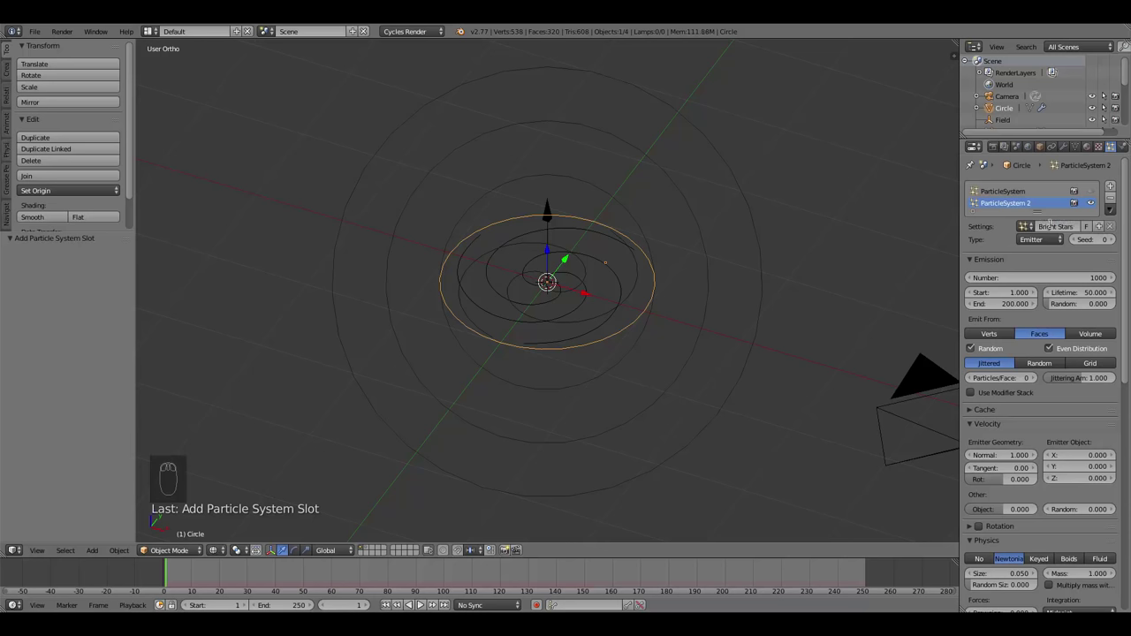
# Set the Bright Stars emission to 25 particles with an end frame of 2.
pyautogui.click(1067, 279)
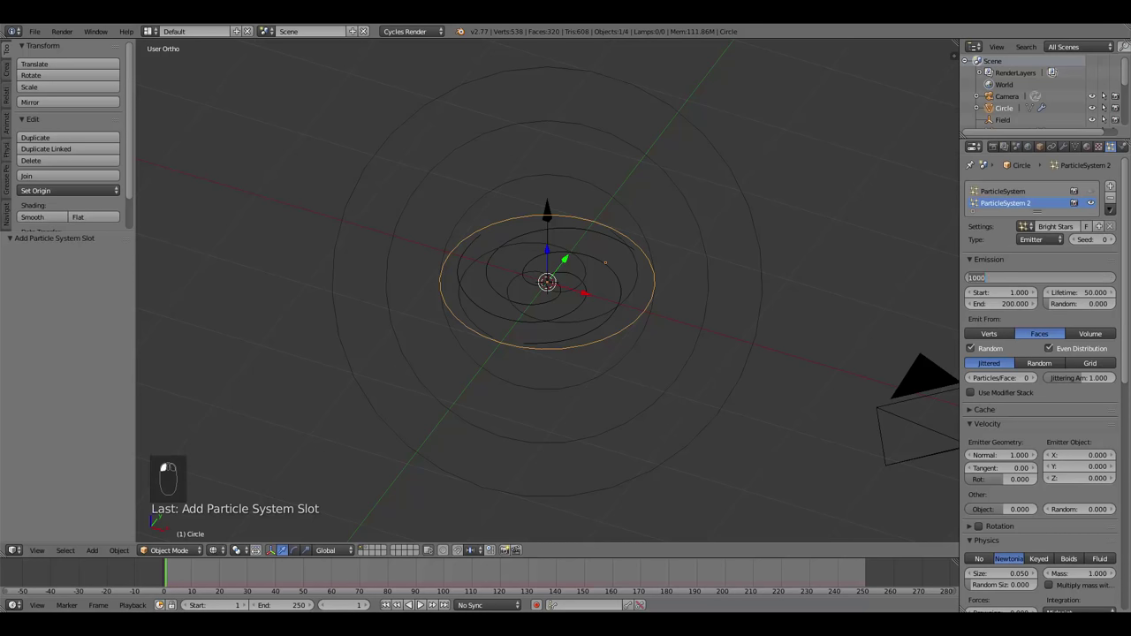
pyautogui.write('25')
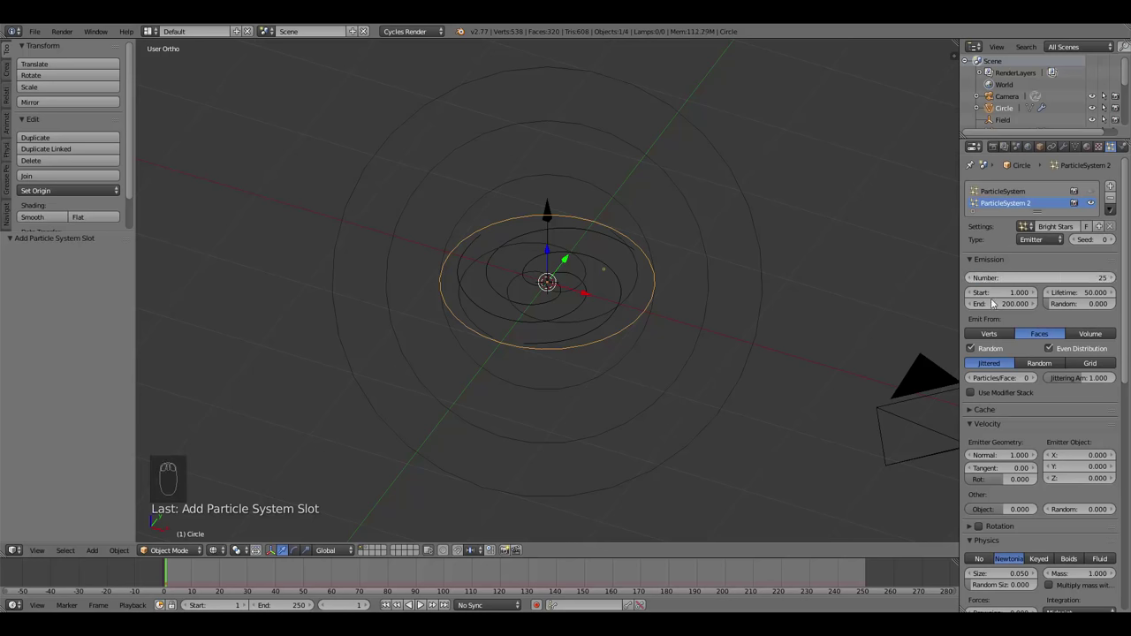
pyautogui.press('Return')
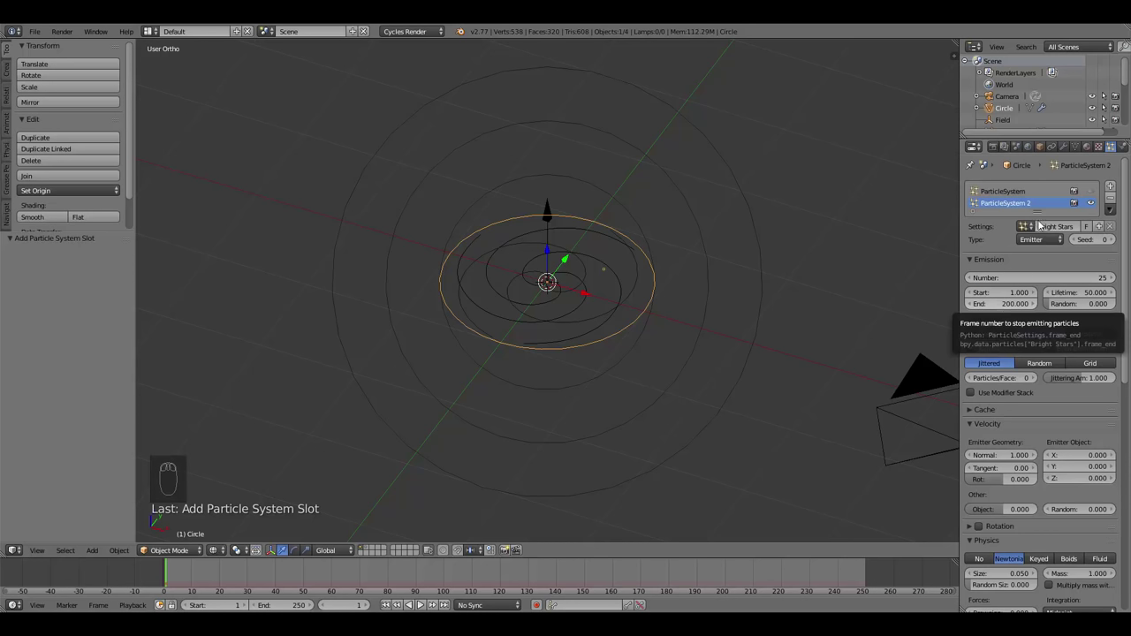
pyautogui.click(1000, 305)
pyautogui.write('2')
pyautogui.press('Return')
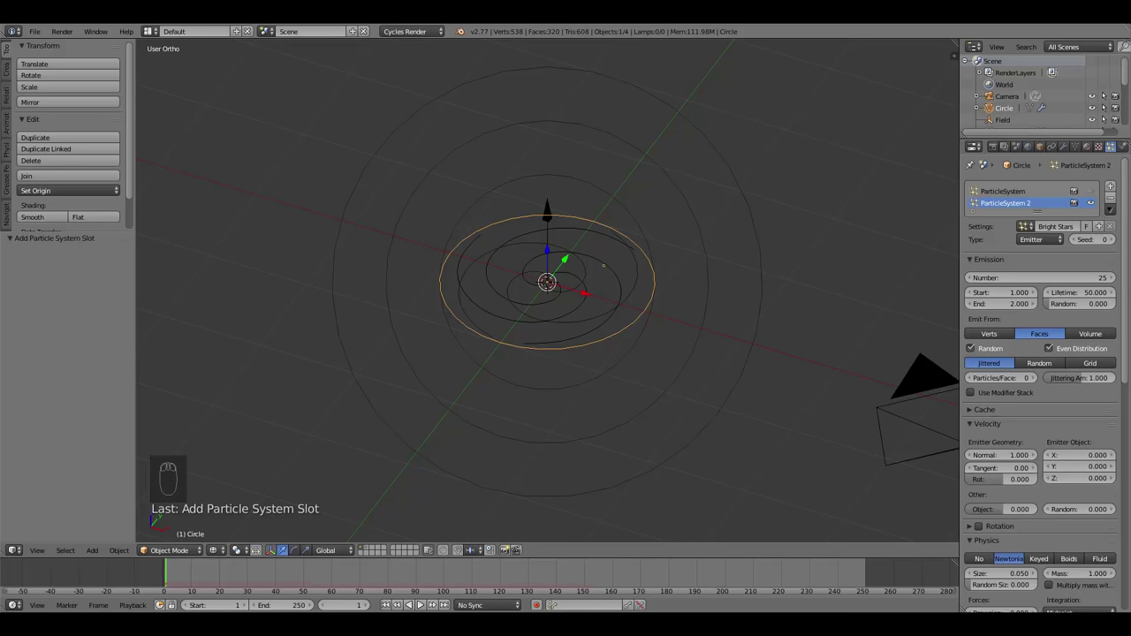
# Give Bright Stars a lifetime of 150 and random face emission without even distribution.
pyautogui.click(1078, 293)
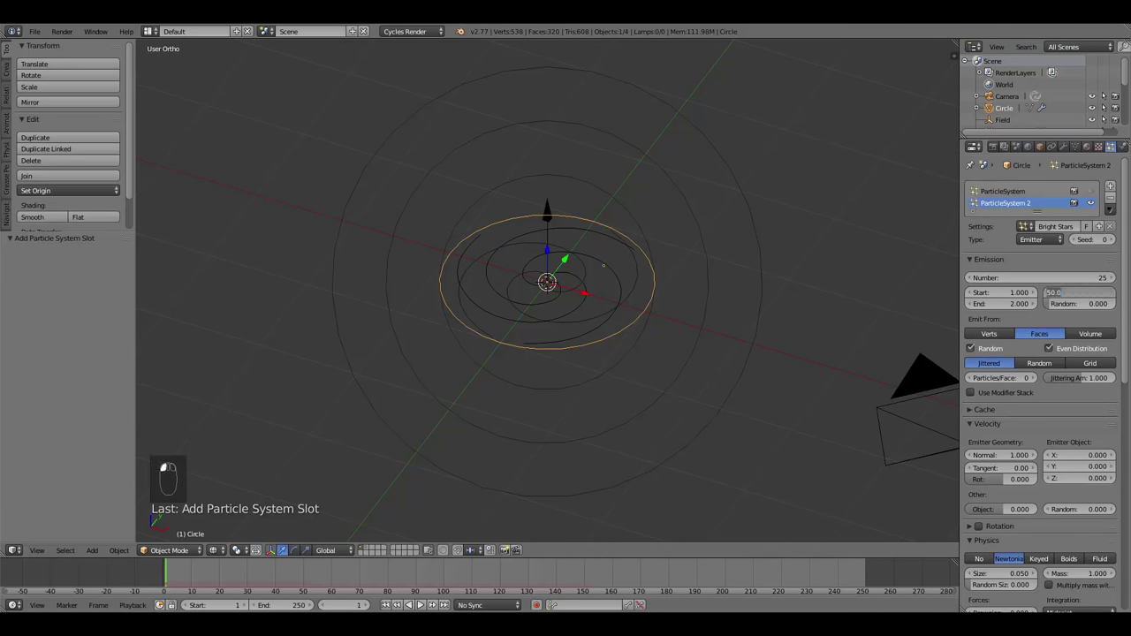
pyautogui.write('150')
pyautogui.press('Return')
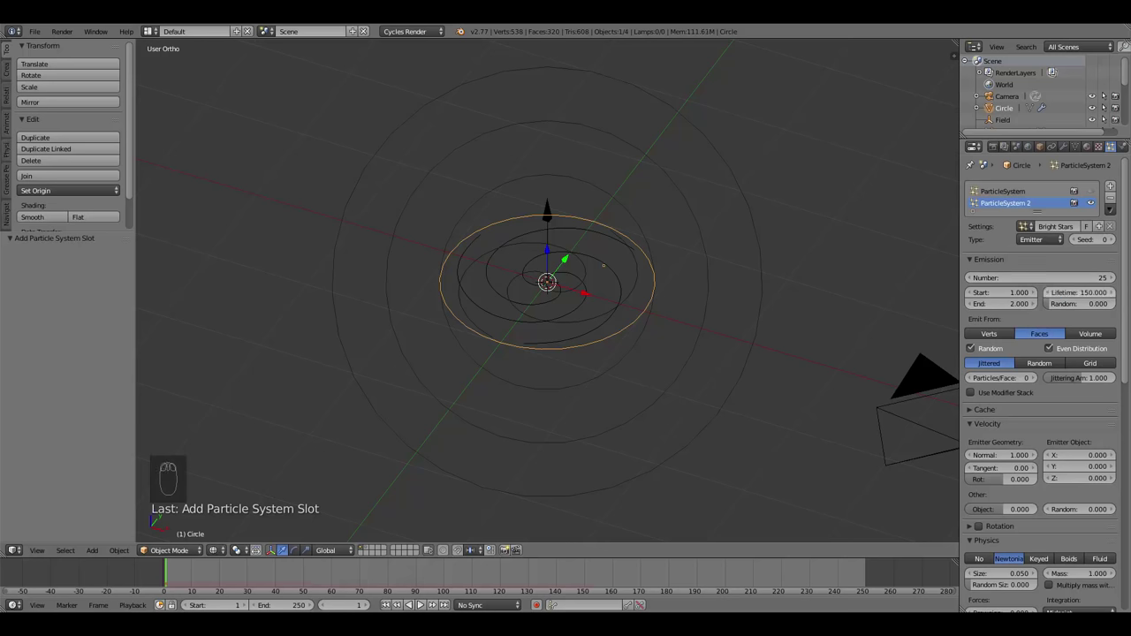
pyautogui.click(1035, 364)
pyautogui.click(1049, 348)
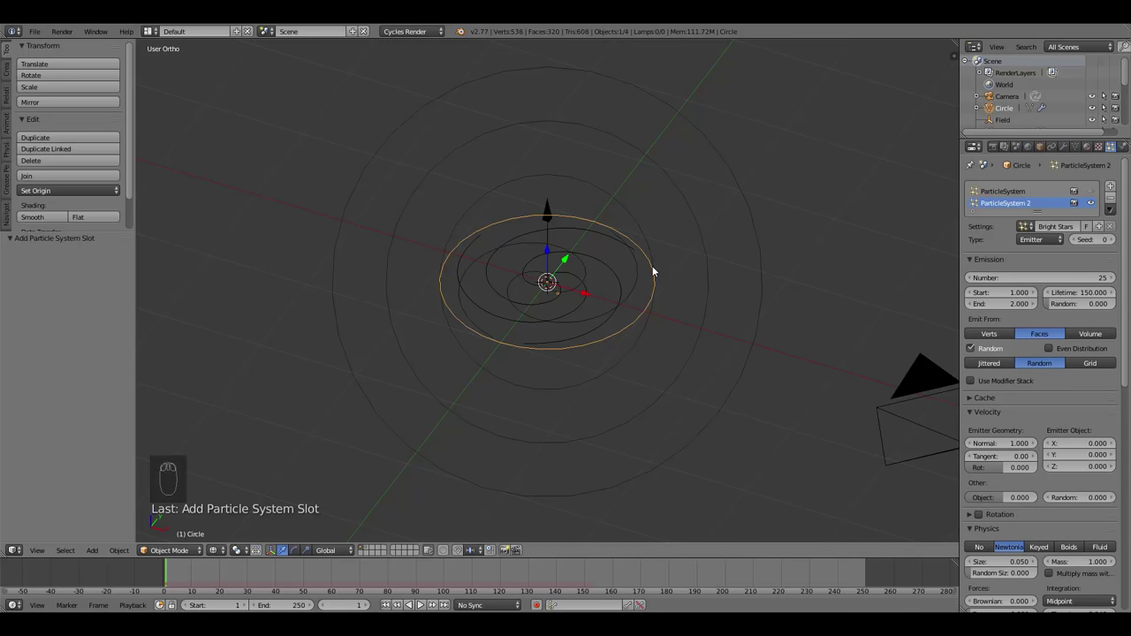
# Edit the Bright Stars normal emission velocity and set the gravity field weight to 0.
pyautogui.click(1006, 443)
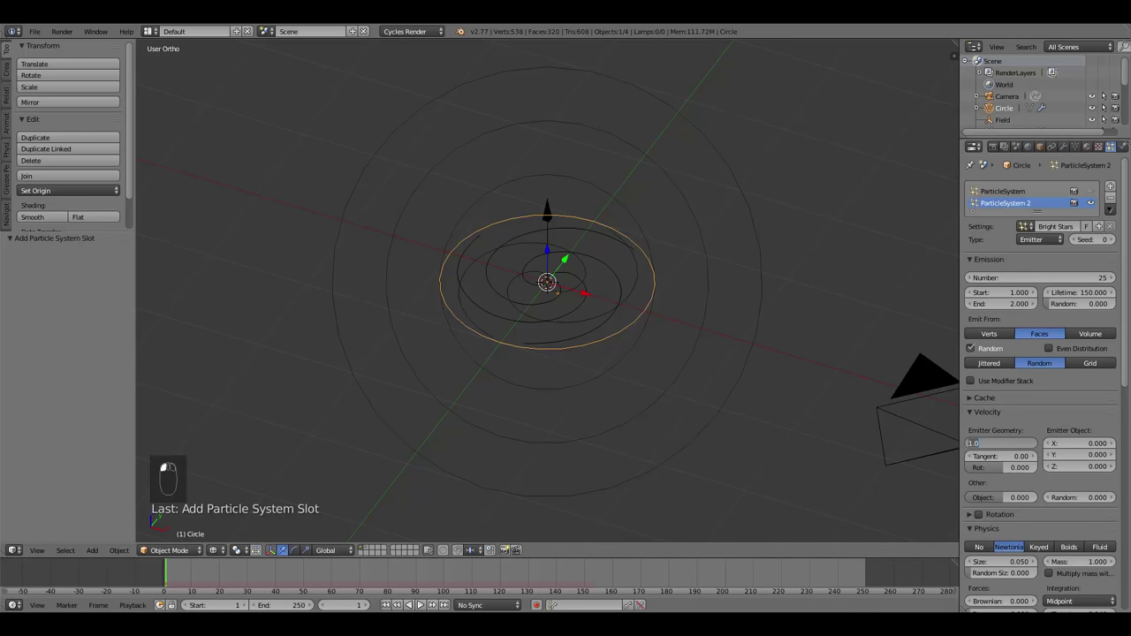
pyautogui.press('Return')
pyautogui.scroll(-10, 1027, 434)
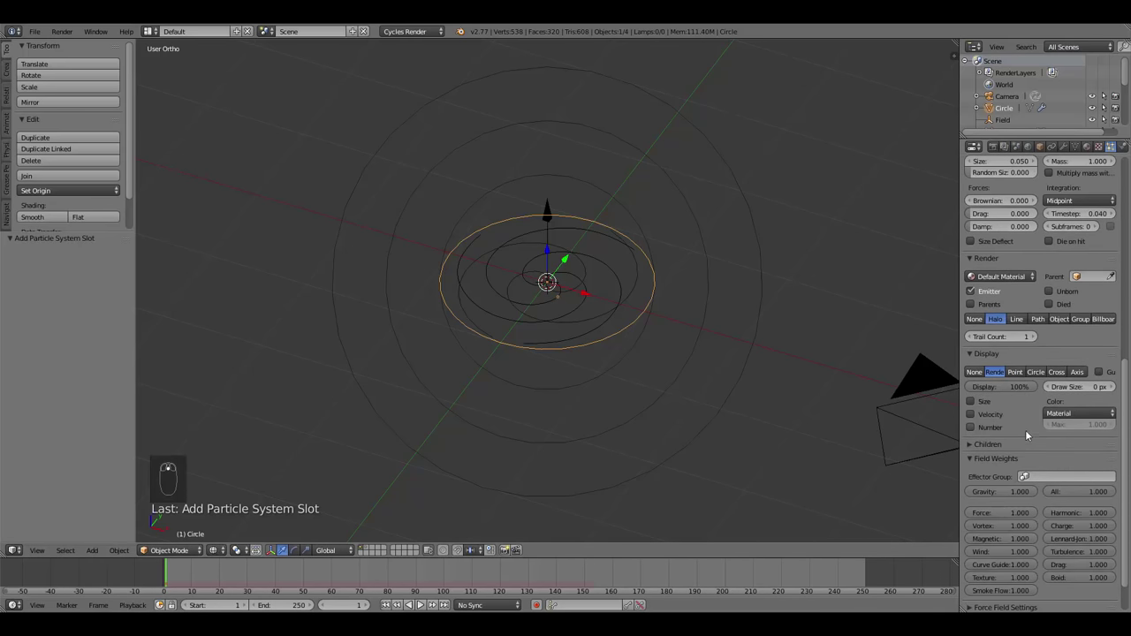
pyautogui.click(1020, 492)
pyautogui.write('0')
pyautogui.press('Return')
# Play the animation from the top view, inspect the Bright Stars particles near the centre, and replay it.
pyautogui.press('KP_7')
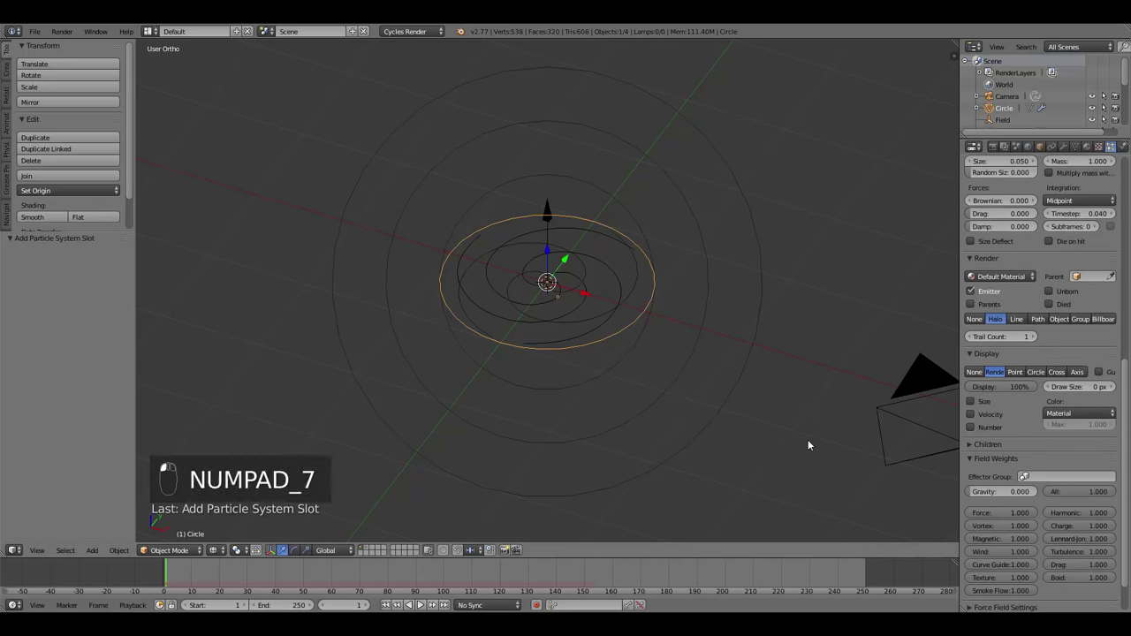
pyautogui.hotkey('alt', 'a')
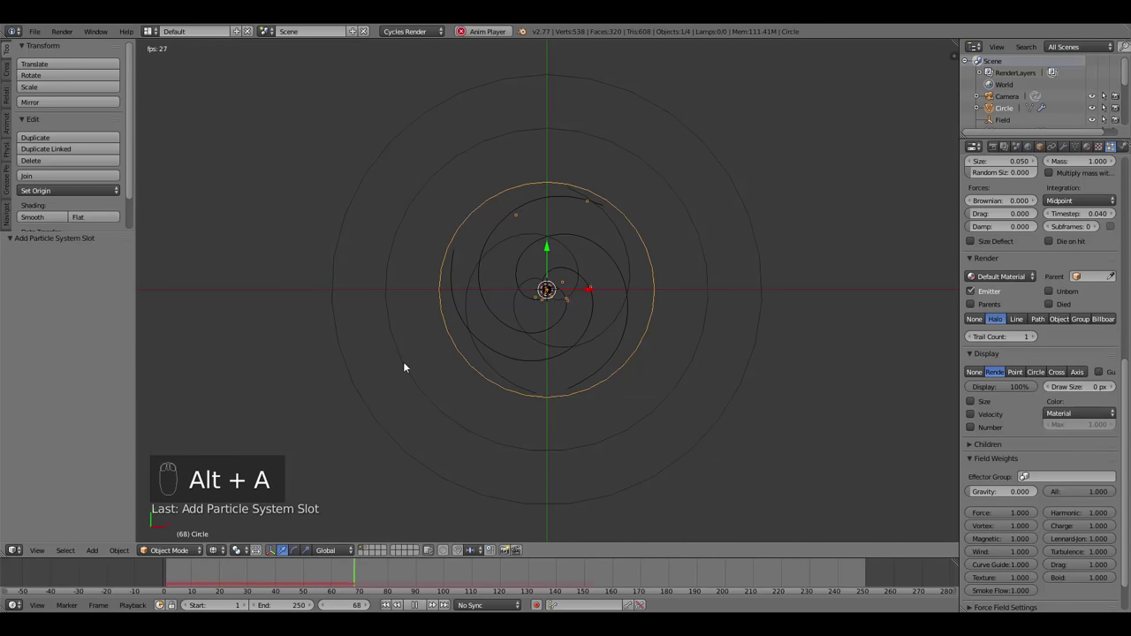
pyautogui.scroll(5, 541, 325)
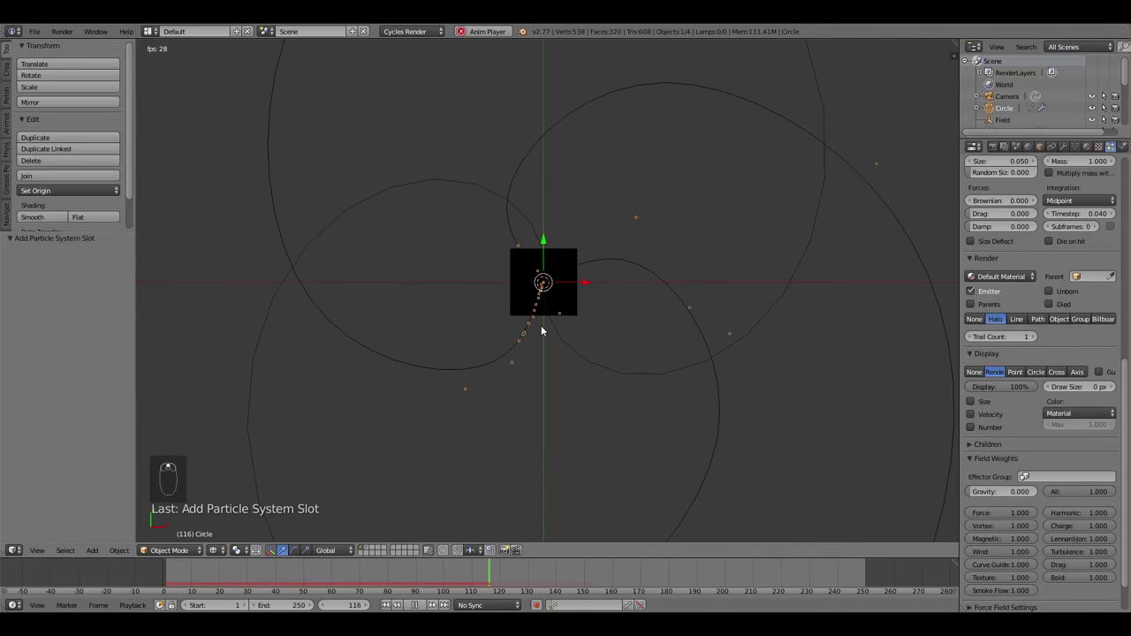
pyautogui.scroll(5, 542, 328)
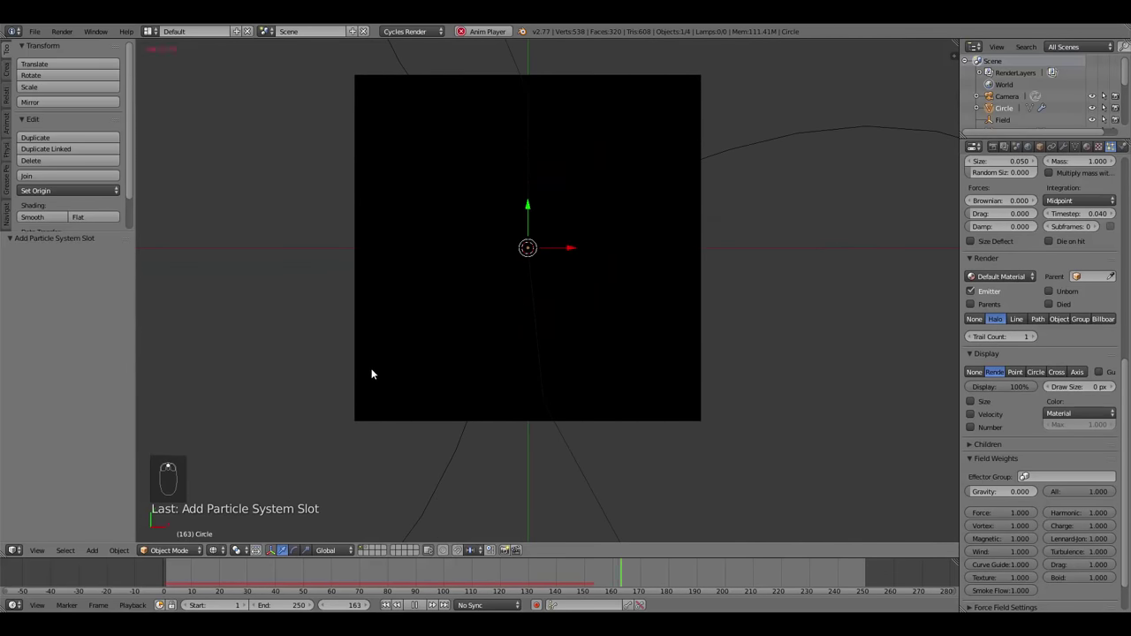
pyautogui.scroll(-5, 371, 374)
pyautogui.press('Escape')
pyautogui.hotkey('alt', 'a')
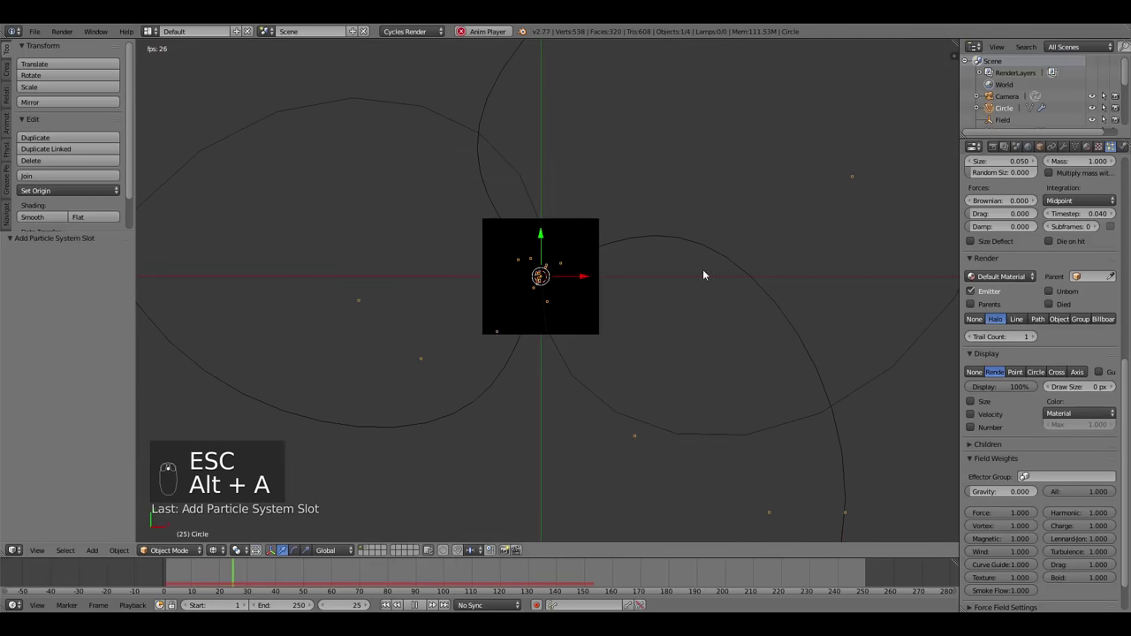
# Stop the animation playback and switch the circle to Weight Paint mode.
pyautogui.press('Escape')
pyautogui.scroll(-4, 560, 386)
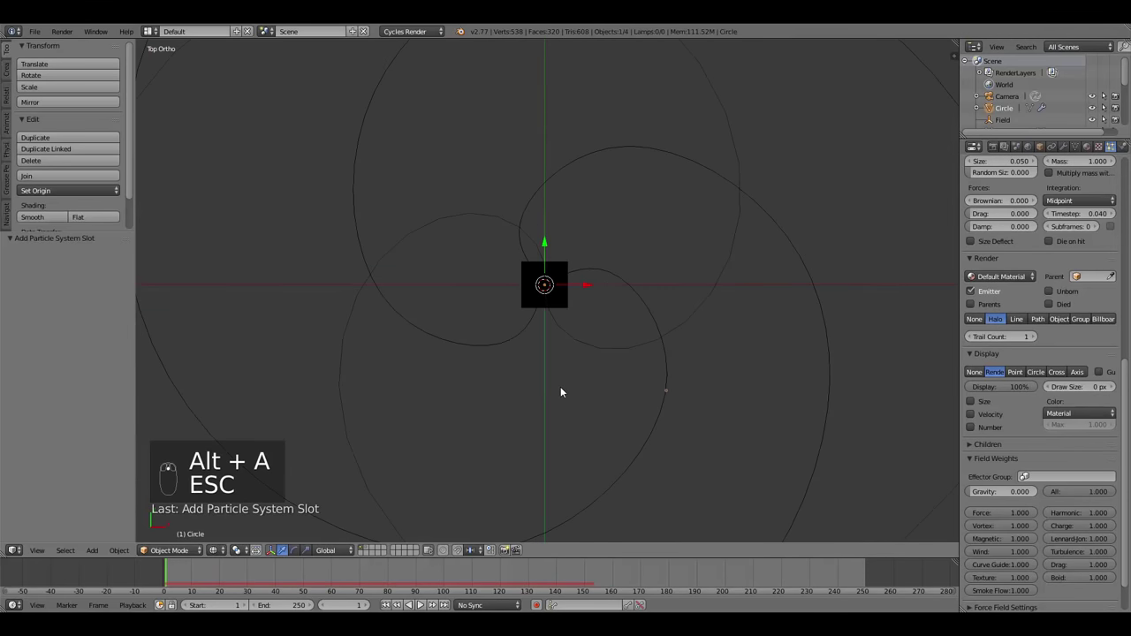
pyautogui.scroll(-5, 560, 386)
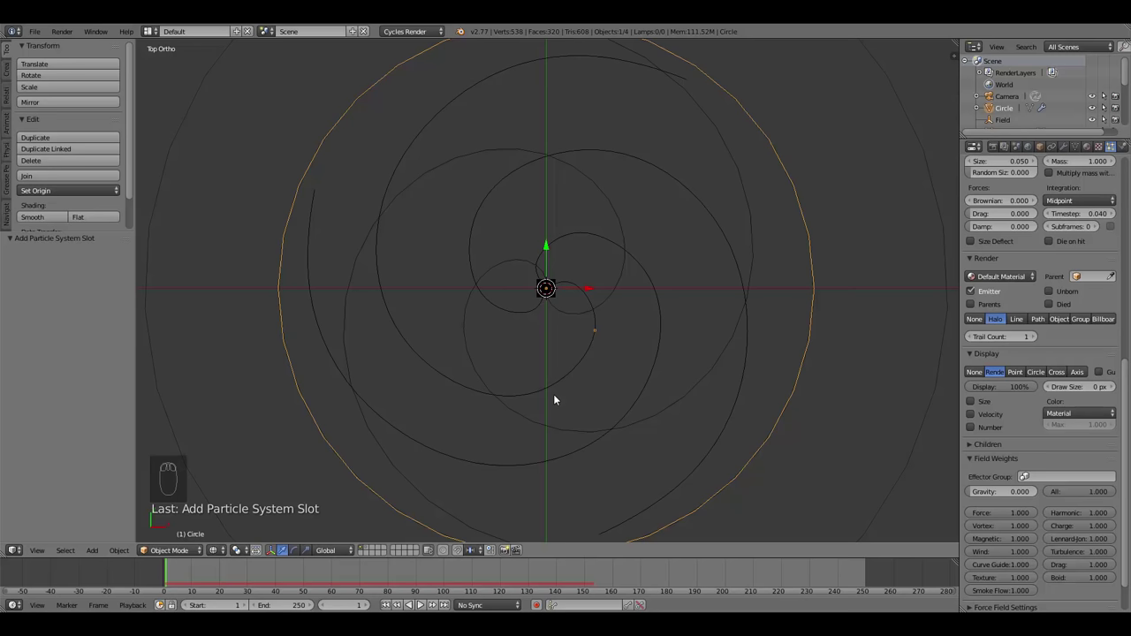
pyautogui.scroll(8, 1106, 382)
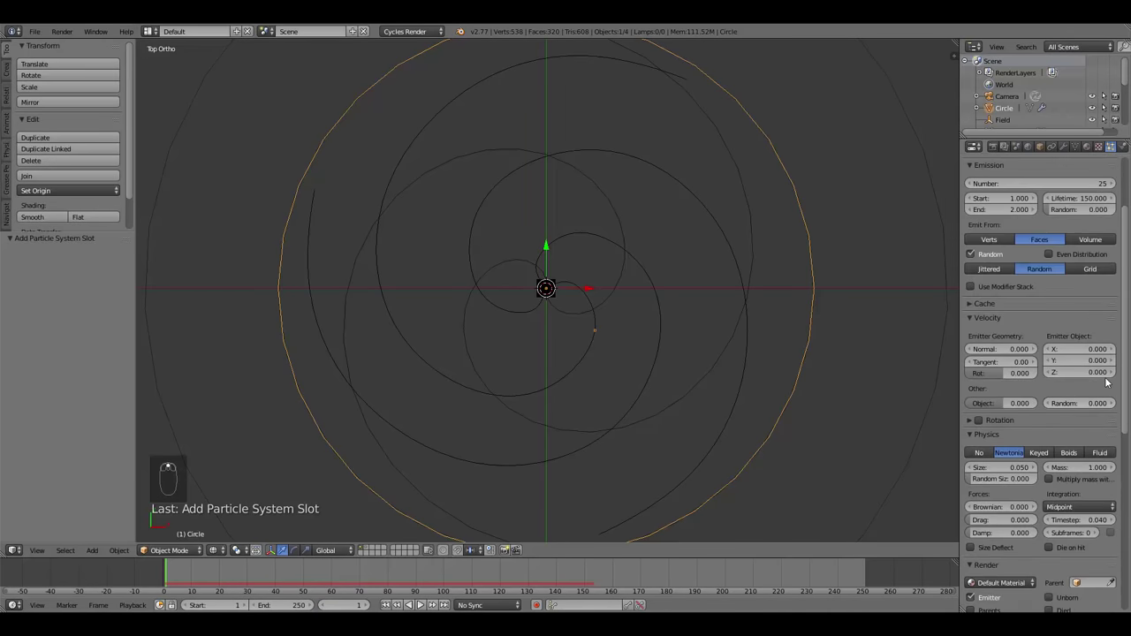
pyautogui.scroll(3, 1106, 382)
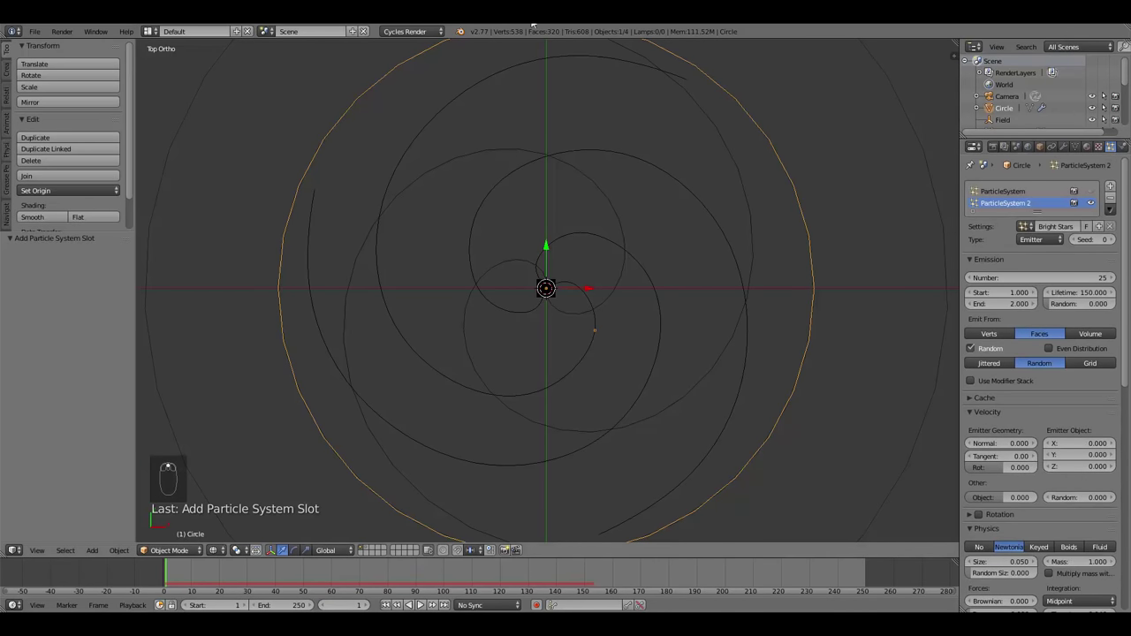
pyautogui.scroll(-5, 599, 408)
pyautogui.scroll(4, 515, 398)
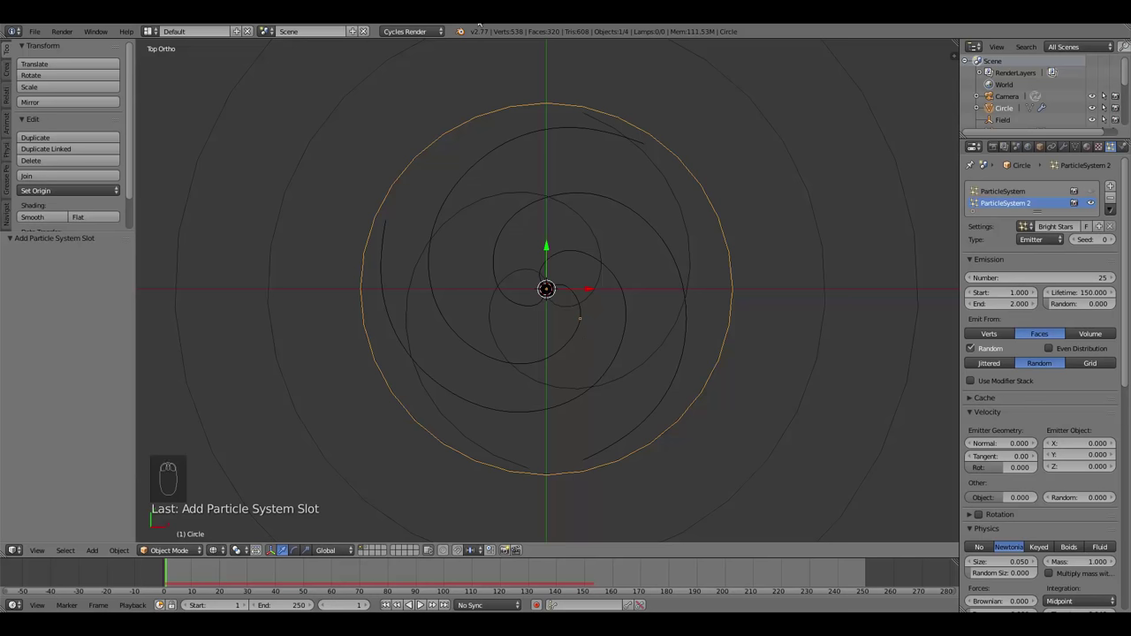
pyautogui.click(168, 550)
pyautogui.click(169, 486)
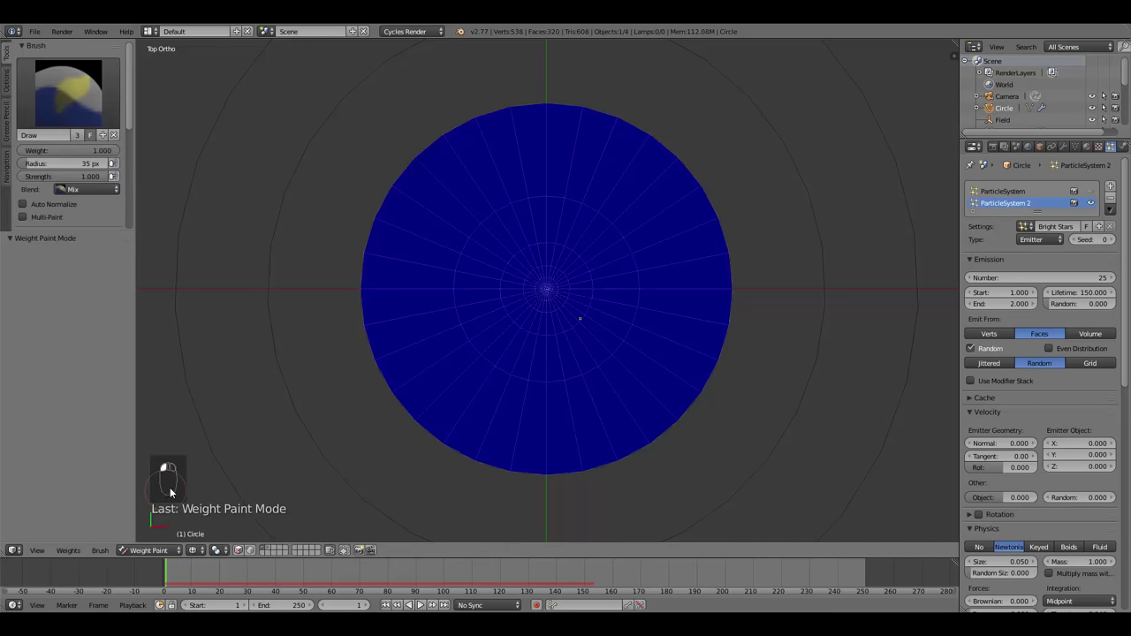
# Set the brush blend mode to Add and paint the disc's entire outer rim at weight 1.000.
pyautogui.click(77, 188)
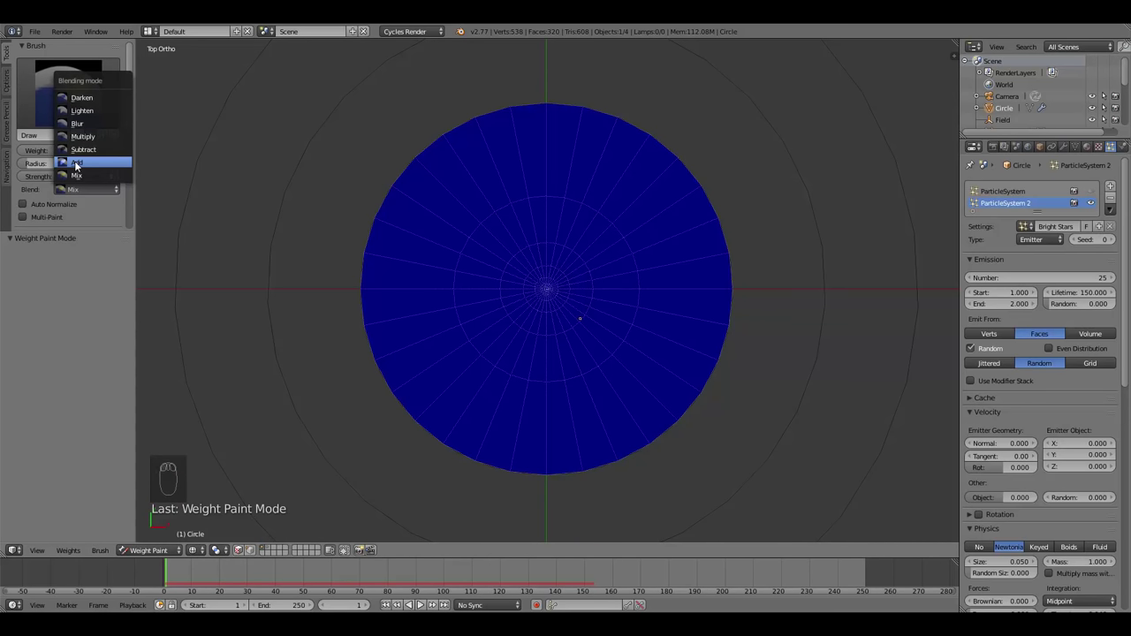
pyautogui.click(76, 164)
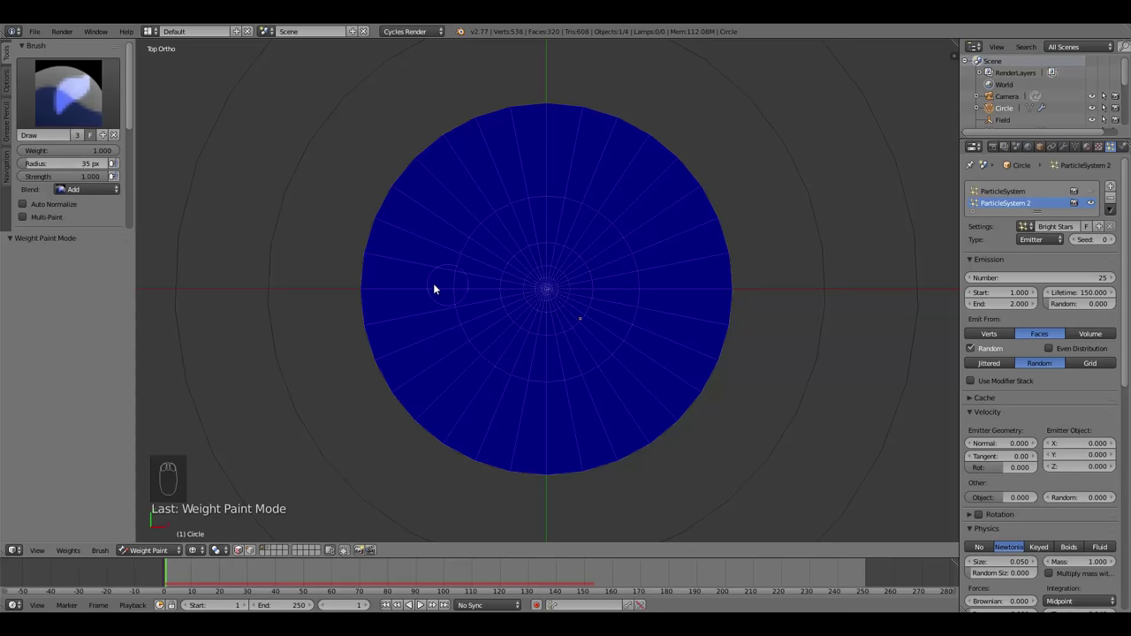
pyautogui.scroll(-5, 424, 287)
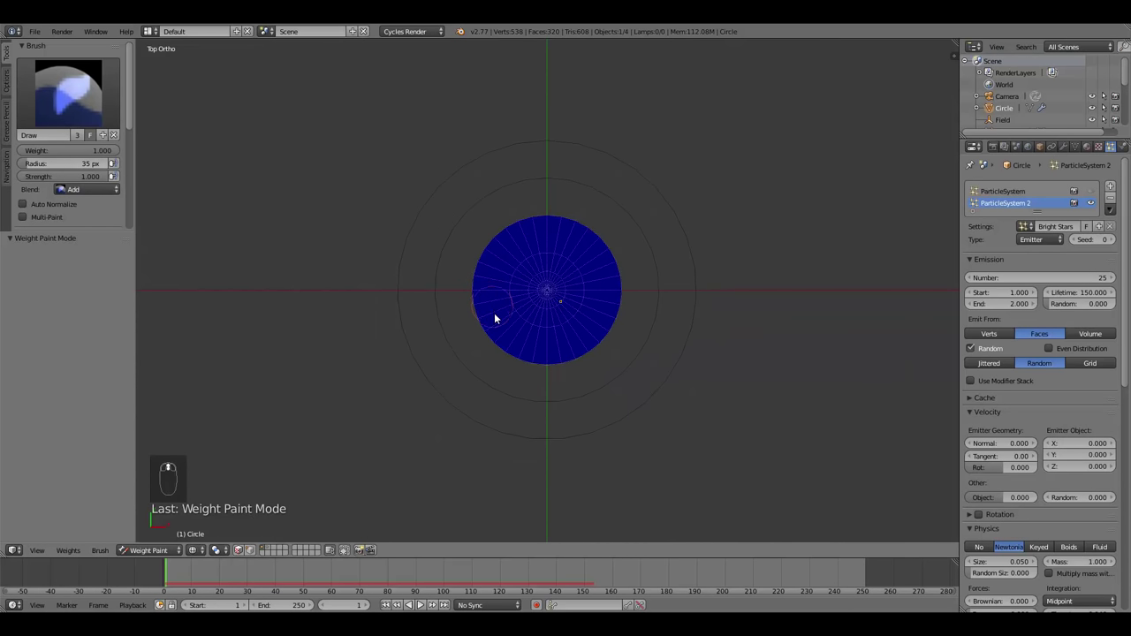
pyautogui.moveTo(494, 318)
pyautogui.mouseDown()
pyautogui.moveTo(476, 266)
pyautogui.moveTo(496, 231)
pyautogui.moveTo(512, 223)
pyautogui.moveTo(485, 241)
pyautogui.moveTo(589, 221)
pyautogui.moveTo(574, 218)
pyautogui.moveTo(614, 287)
pyautogui.moveTo(606, 250)
pyautogui.moveTo(600, 334)
pyautogui.moveTo(606, 325)
pyautogui.moveTo(613, 278)
pyautogui.moveTo(587, 357)
pyautogui.moveTo(603, 337)
pyautogui.moveTo(576, 362)
pyautogui.mouseUp()
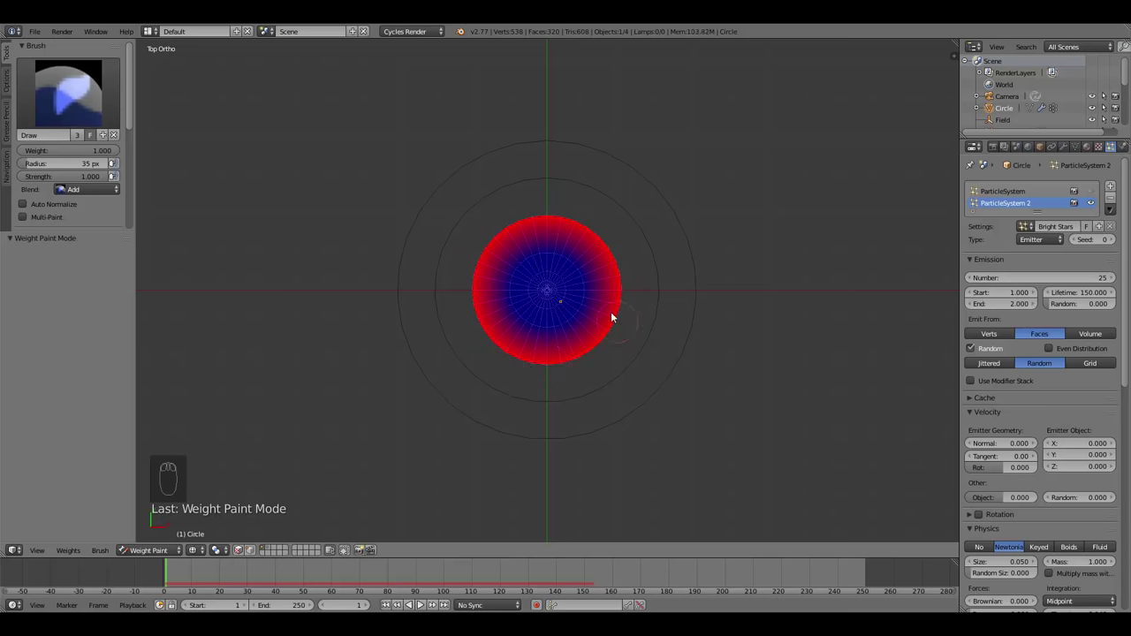
# Set the brush weight to 0.75 and paint the next ring inward from the disc's red rim.
pyautogui.click(66, 150)
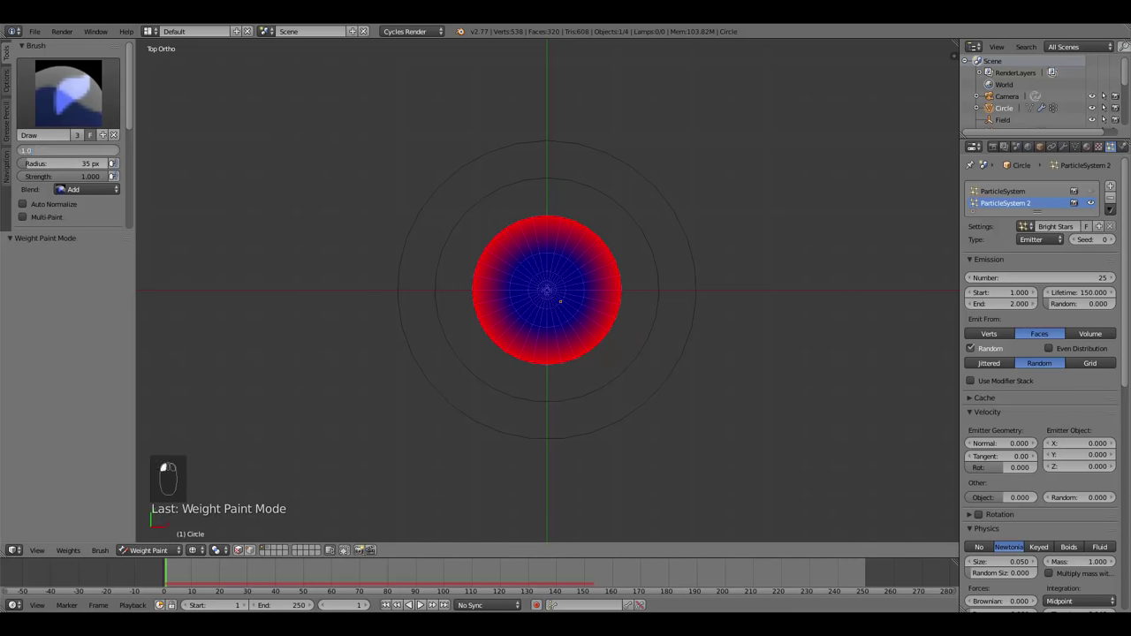
pyautogui.write('0.75')
pyautogui.press('Return')
pyautogui.scroll(4, 483, 354)
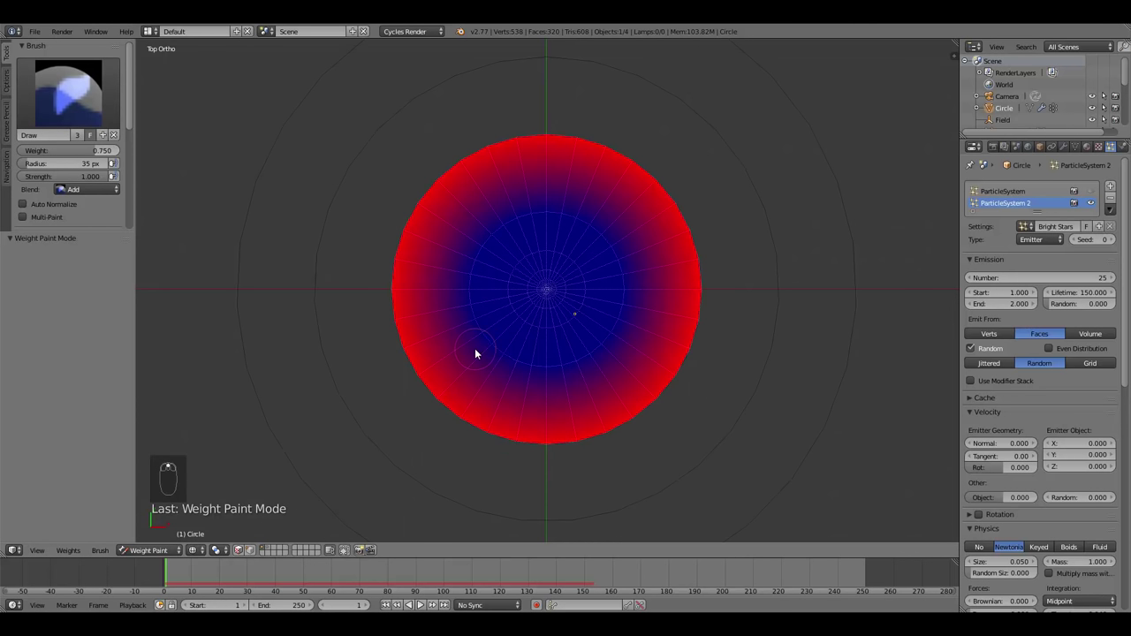
pyautogui.scroll(-1, 474, 348)
pyautogui.moveTo(485, 333)
pyautogui.mouseDown()
pyautogui.moveTo(492, 358)
pyautogui.moveTo(455, 324)
pyautogui.moveTo(486, 350)
pyautogui.moveTo(456, 290)
pyautogui.moveTo(482, 331)
pyautogui.moveTo(465, 266)
pyautogui.moveTo(466, 301)
pyautogui.moveTo(478, 242)
pyautogui.moveTo(460, 292)
pyautogui.moveTo(476, 275)
pyautogui.moveTo(482, 233)
pyautogui.moveTo(472, 270)
pyautogui.moveTo(502, 220)
pyautogui.moveTo(479, 247)
pyautogui.moveTo(518, 219)
pyautogui.moveTo(499, 225)
pyautogui.moveTo(552, 207)
pyautogui.moveTo(521, 211)
pyautogui.moveTo(605, 229)
pyautogui.moveTo(566, 208)
pyautogui.moveTo(614, 237)
pyautogui.moveTo(569, 216)
pyautogui.moveTo(620, 259)
pyautogui.moveTo(629, 300)
pyautogui.moveTo(620, 263)
pyautogui.moveTo(617, 309)
pyautogui.moveTo(624, 278)
pyautogui.moveTo(591, 337)
pyautogui.moveTo(613, 318)
pyautogui.moveTo(558, 352)
pyautogui.moveTo(586, 351)
pyautogui.moveTo(490, 337)
pyautogui.mouseUp()
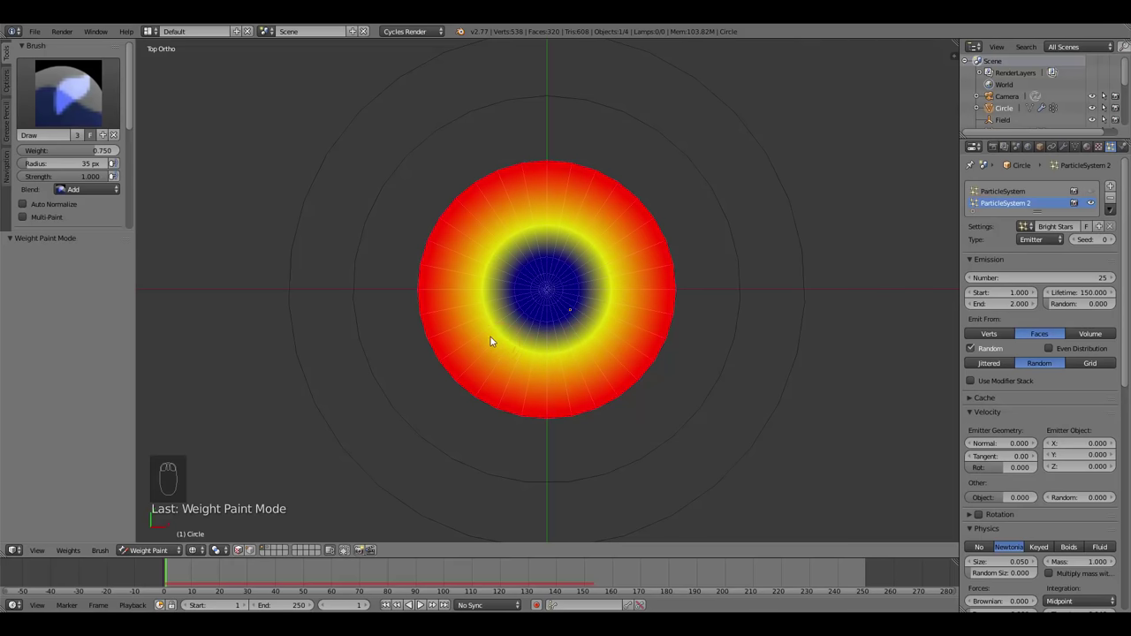
# Switch the brush blend to Mix, set its weight to 0.5, and paint the ring around the blue centre.
pyautogui.click(78, 190)
pyautogui.click(80, 176)
pyautogui.click(78, 151)
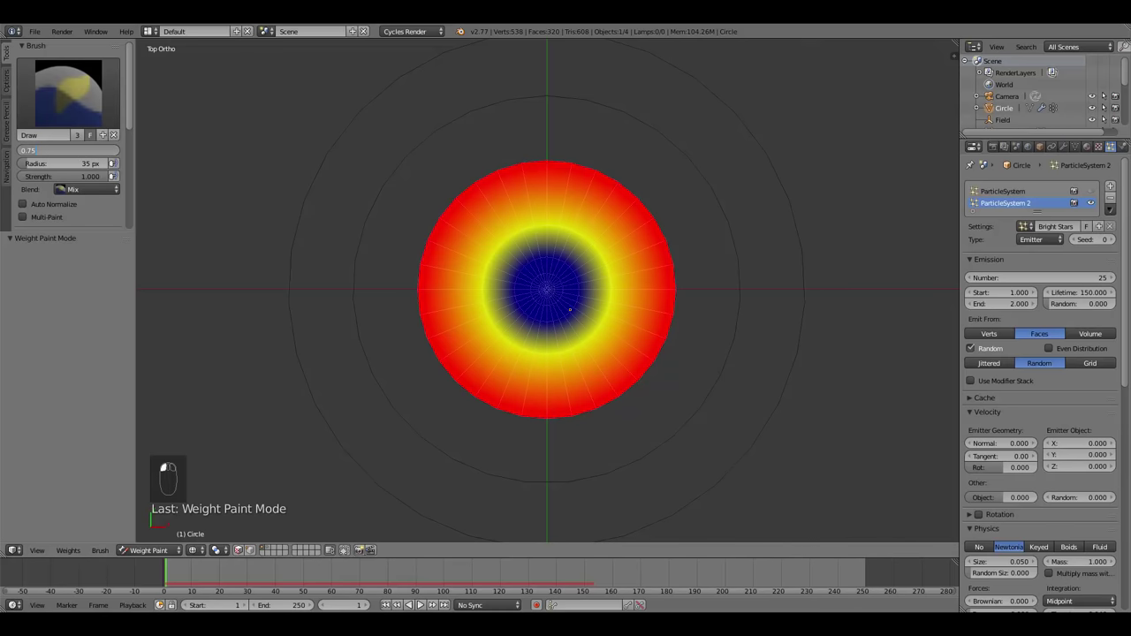
pyautogui.write('0.5')
pyautogui.press('Return')
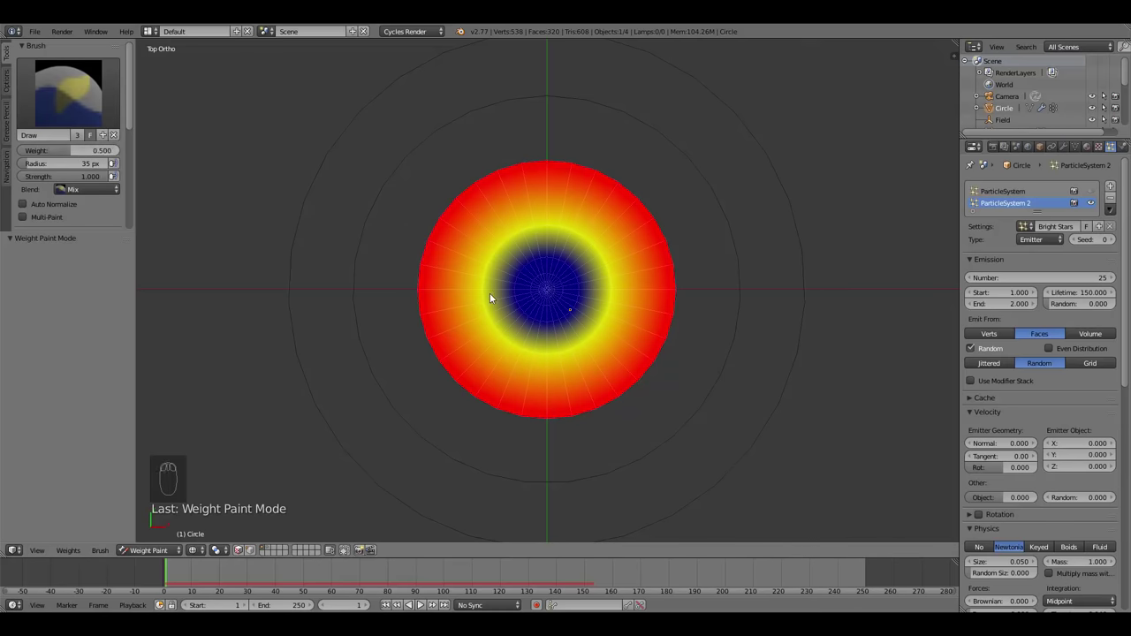
pyautogui.scroll(2, 507, 288)
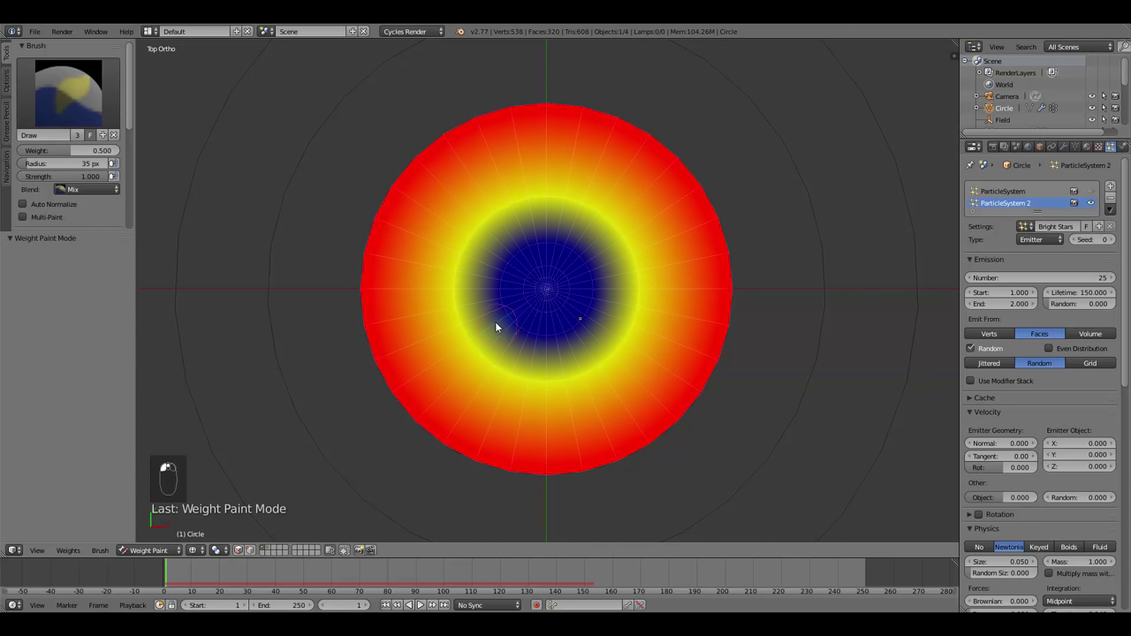
pyautogui.moveTo(485, 306)
pyautogui.mouseDown()
pyautogui.moveTo(487, 290)
pyautogui.moveTo(493, 314)
pyautogui.mouseUp()
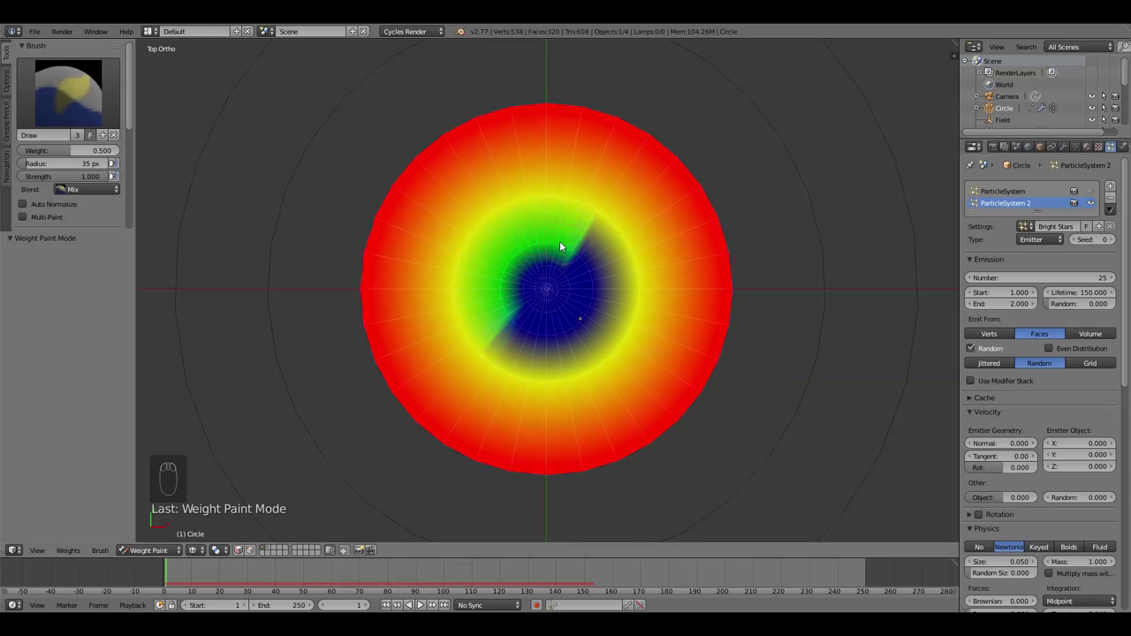
pyautogui.moveTo(592, 272)
pyautogui.mouseDown()
pyautogui.moveTo(592, 308)
pyautogui.moveTo(600, 297)
pyautogui.moveTo(563, 325)
pyautogui.moveTo(579, 326)
pyautogui.moveTo(532, 342)
pyautogui.mouseUp()
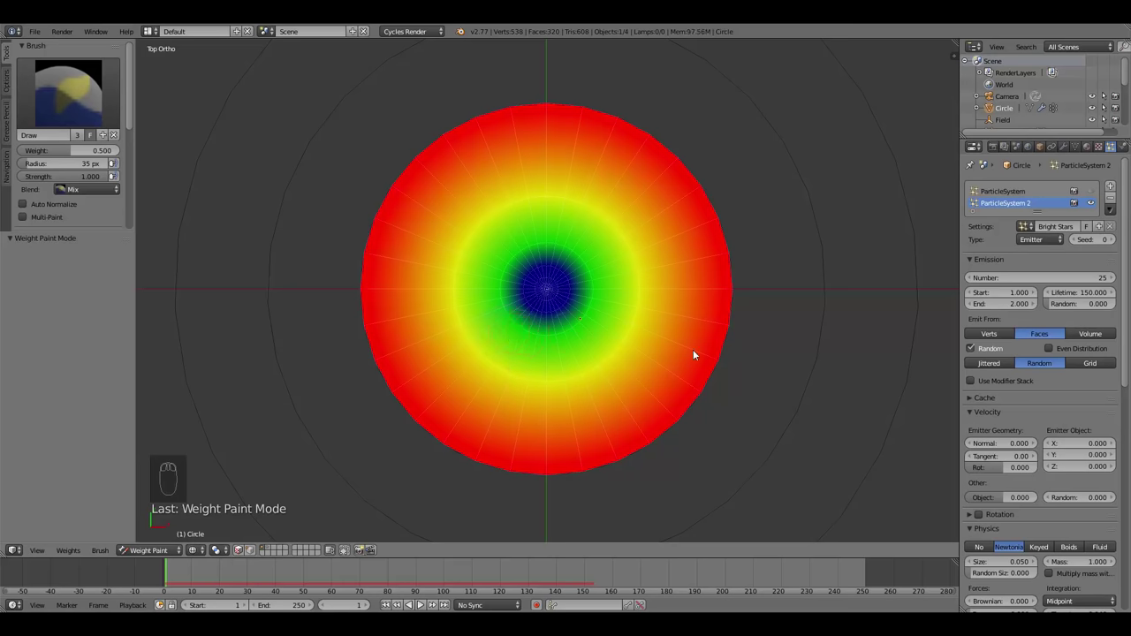
# Check the painted weights from an angle and return the circle to Object Mode.
pyautogui.scroll(-5, 595, 341)
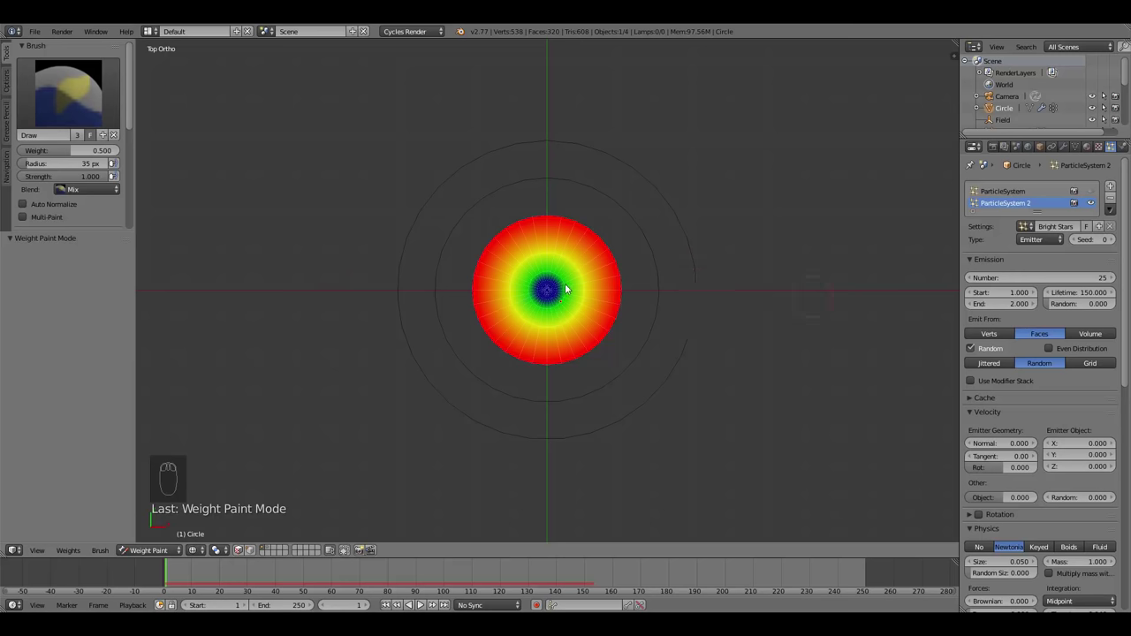
pyautogui.moveTo(564, 318); pyautogui.dragTo(562, 281, button='middle')
pyautogui.scroll(3, 563, 309)
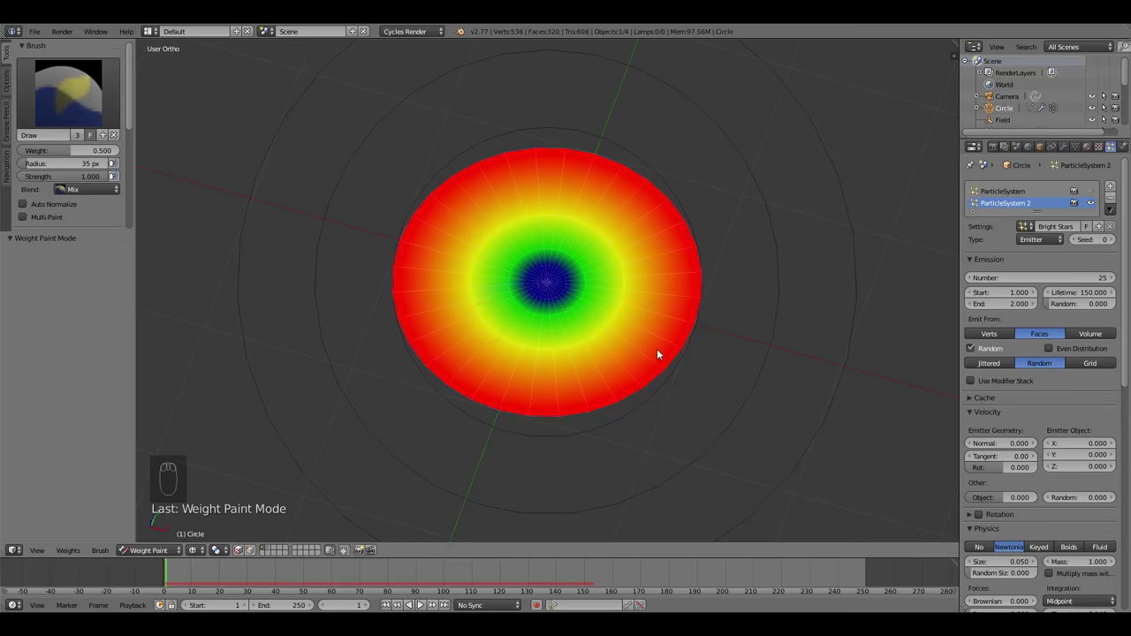
pyautogui.moveTo(656, 348)
pyautogui.mouseDown(button='middle')
pyautogui.moveTo(588, 358)
pyautogui.moveTo(509, 340)
pyautogui.moveTo(571, 344)
pyautogui.moveTo(647, 380)
pyautogui.moveTo(626, 352)
pyautogui.mouseUp(button='middle')
pyautogui.click(144, 550)
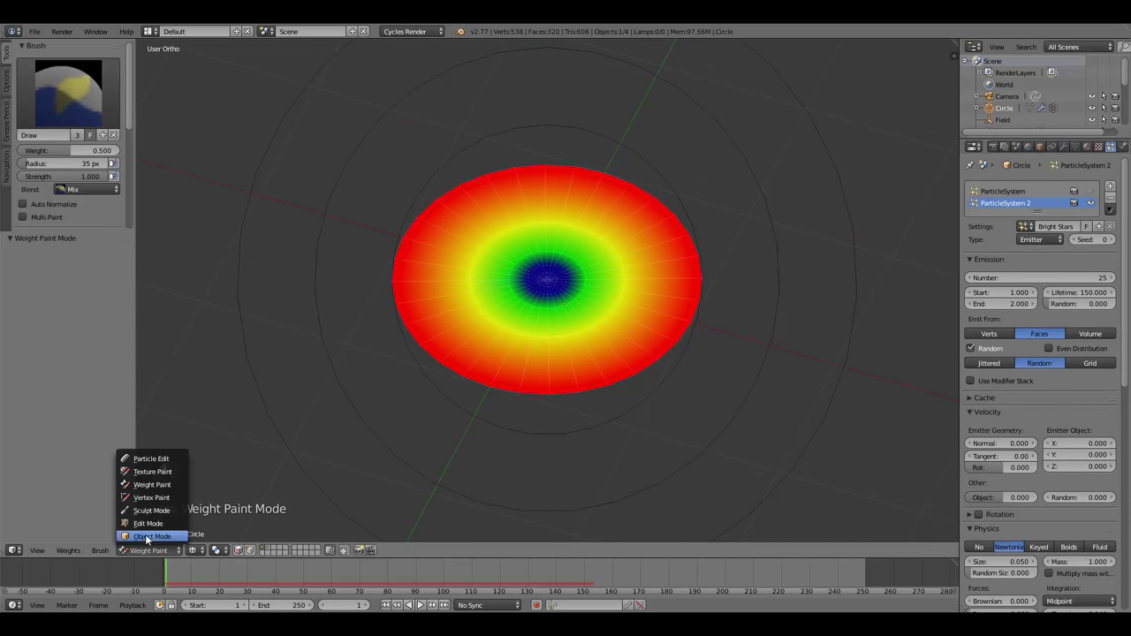
pyautogui.click(148, 536)
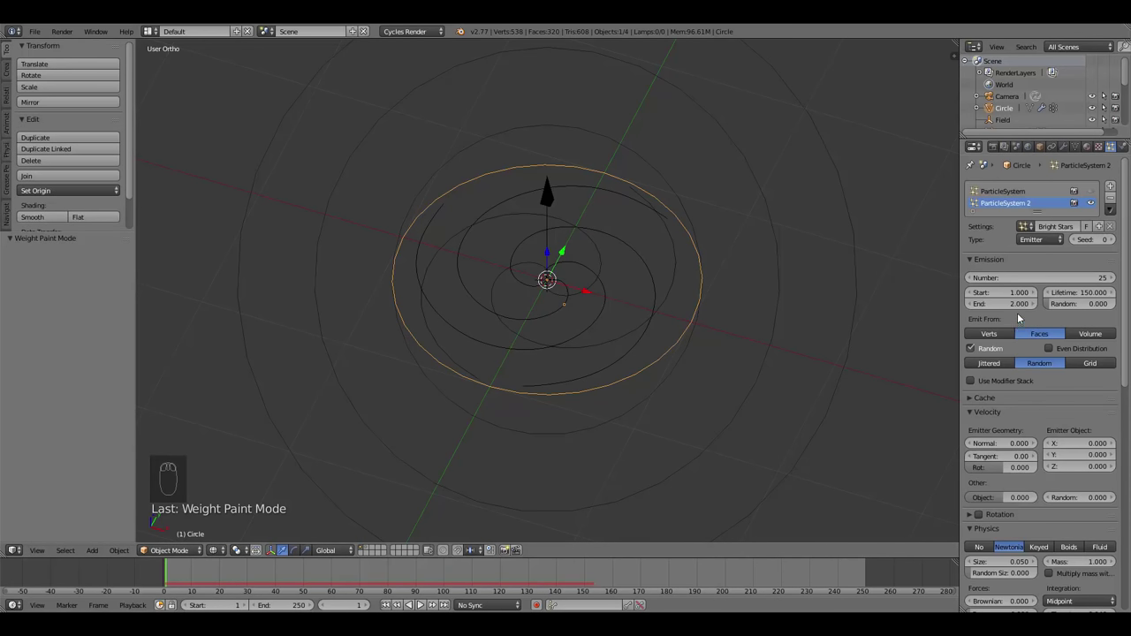
# Assign the vertex group "Group" as the density group of the Bright Stars particle system.
pyautogui.scroll(-12, 1049, 356)
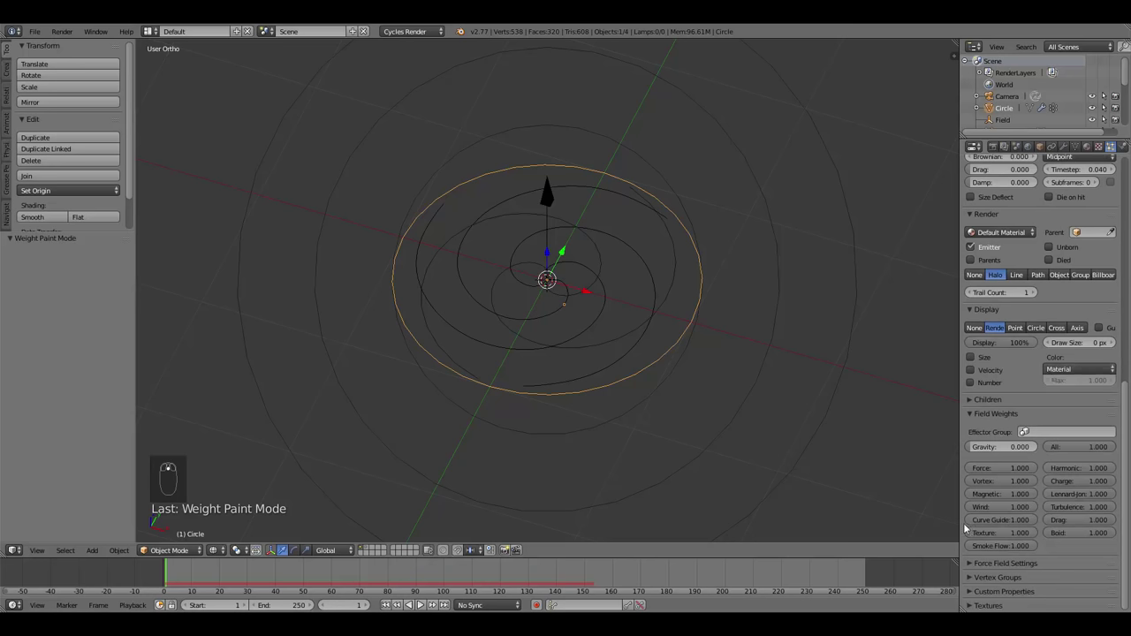
pyautogui.click(975, 579)
pyautogui.scroll(-4, 990, 503)
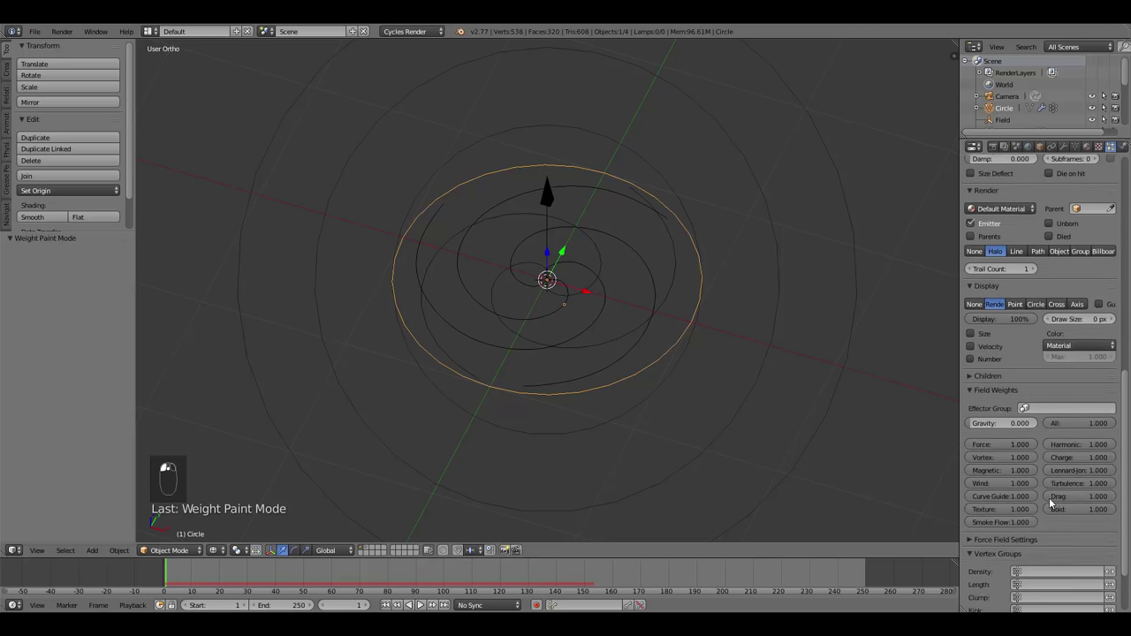
pyautogui.click(1051, 497)
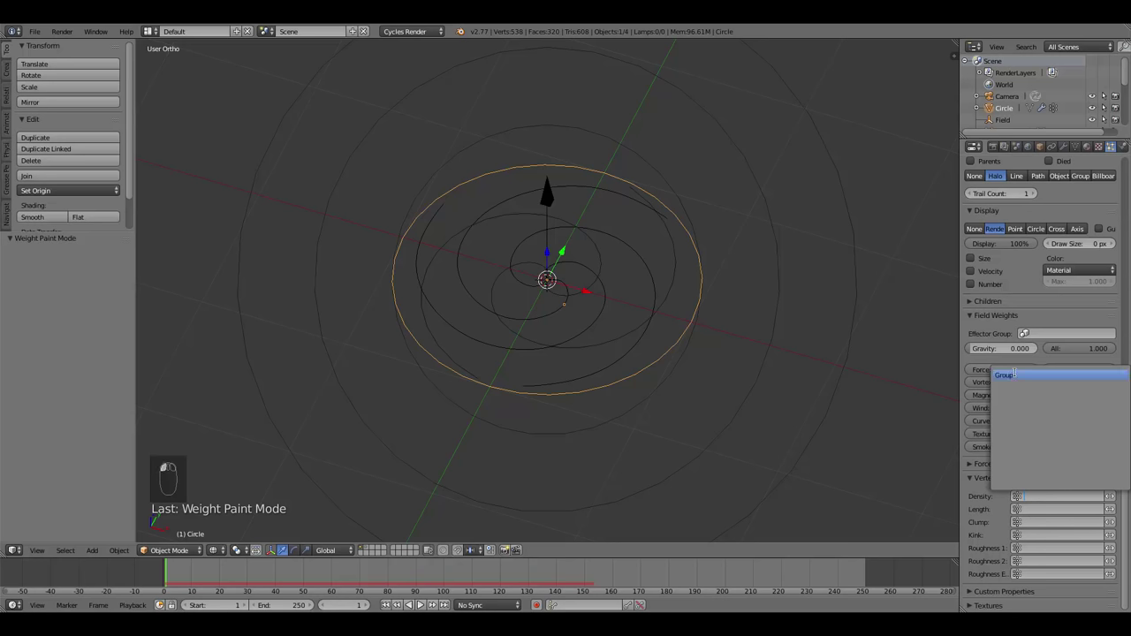
pyautogui.click(1014, 374)
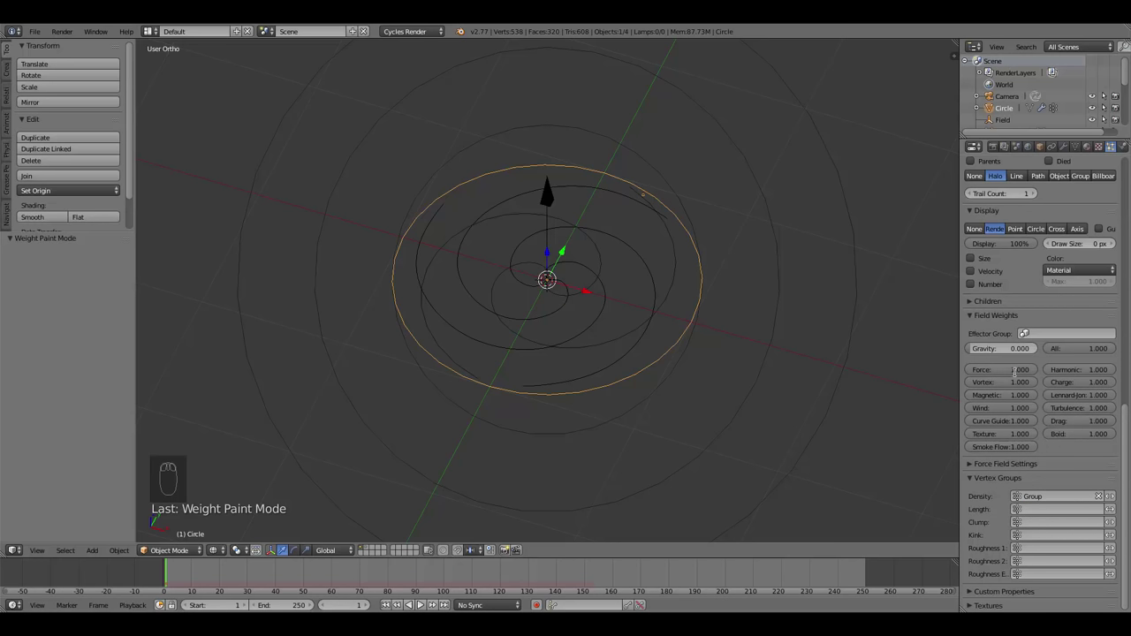
# Play the particle animation in top view to check the new star distribution, and stop it.
pyautogui.scroll(20, 1021, 380)
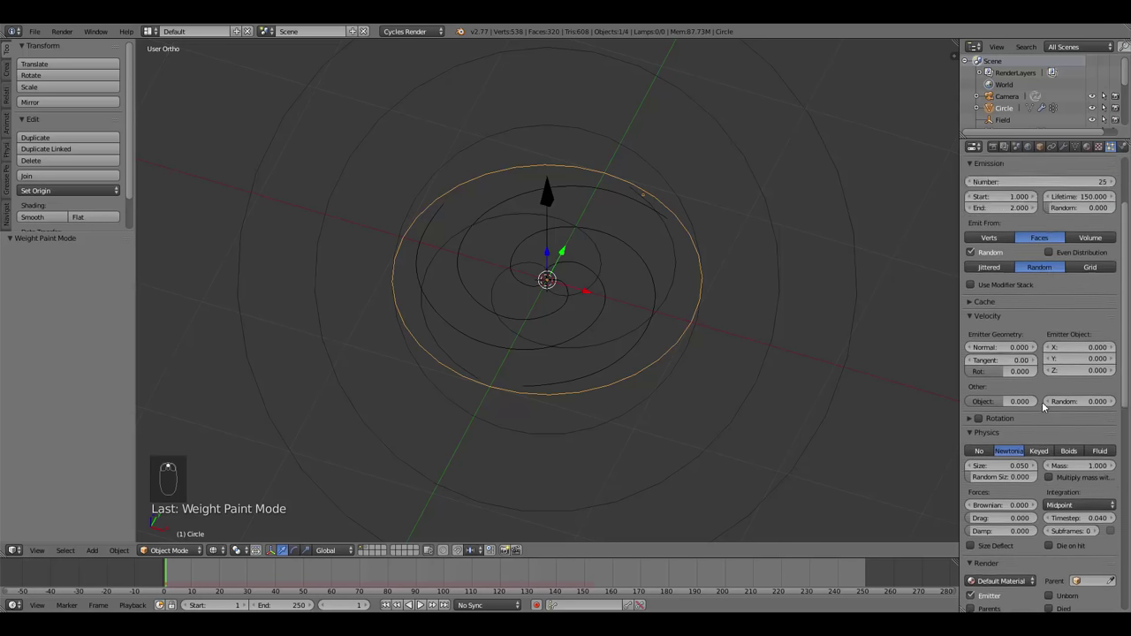
pyautogui.press('KP_7')
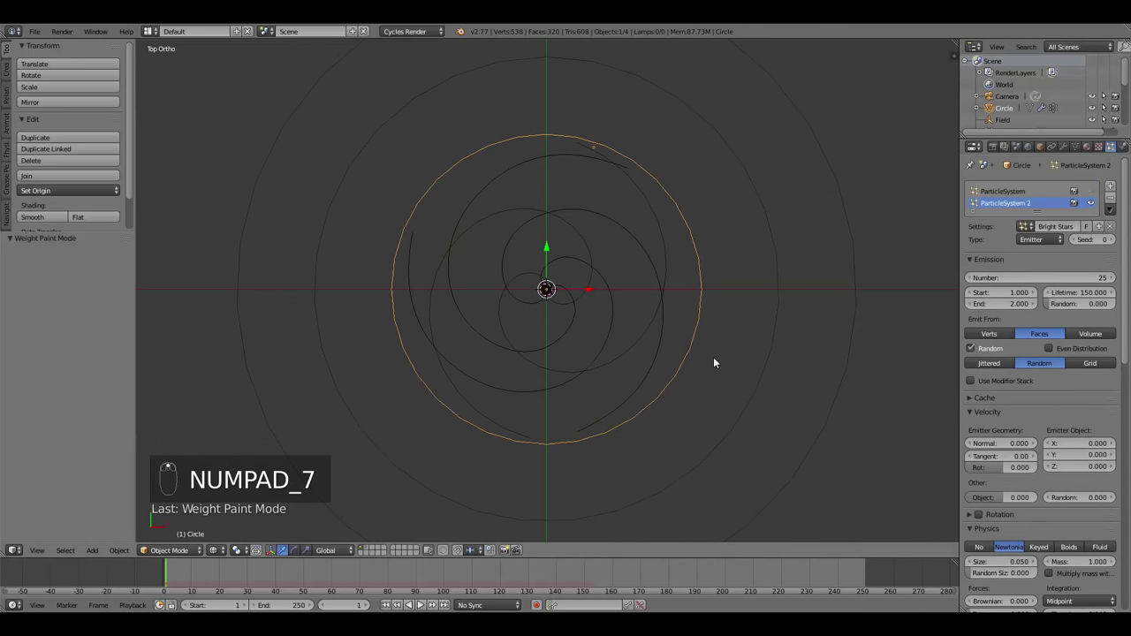
pyautogui.hotkey('alt', 'a')
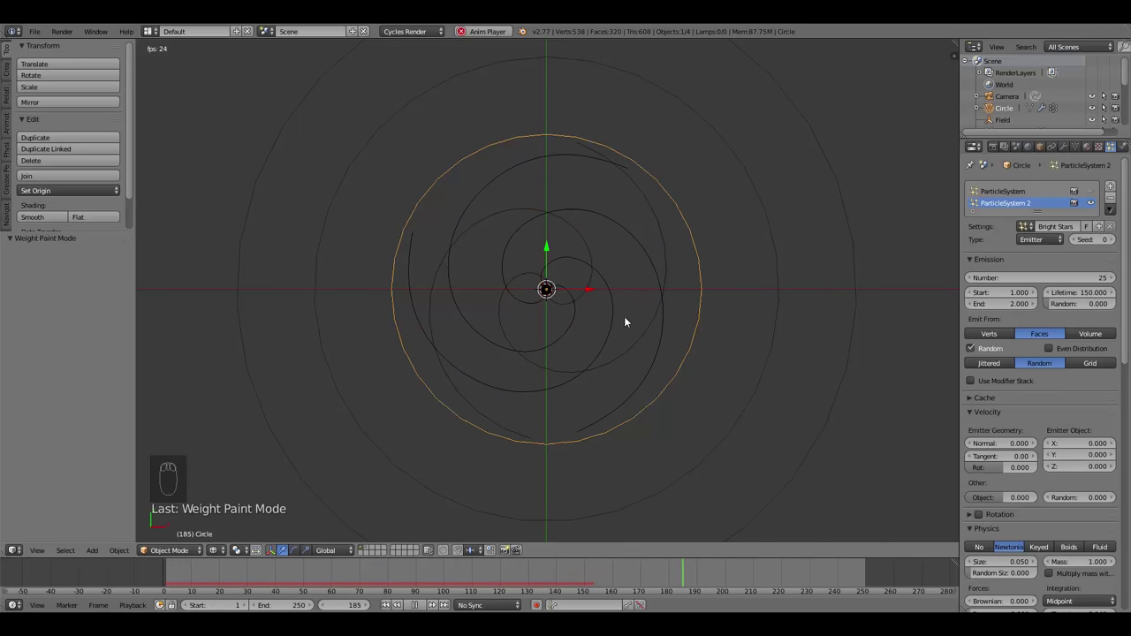
pyautogui.press('Escape')
# Set the Brownian force of the Bright Stars particles to 0.175.
pyautogui.scroll(-5, 1029, 415)
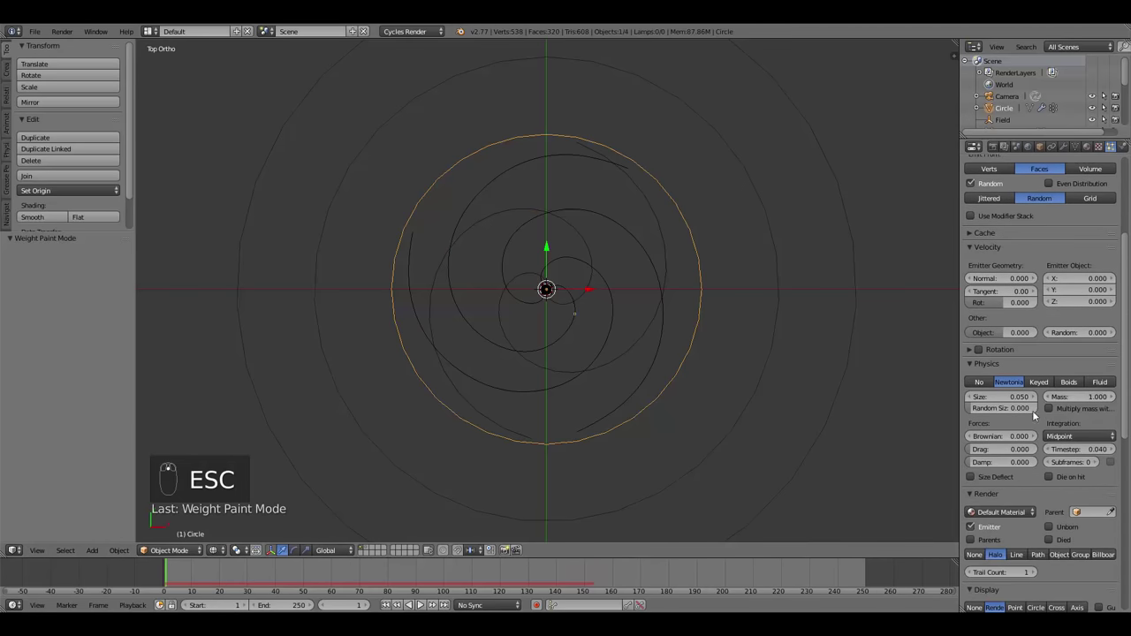
pyautogui.click(998, 436)
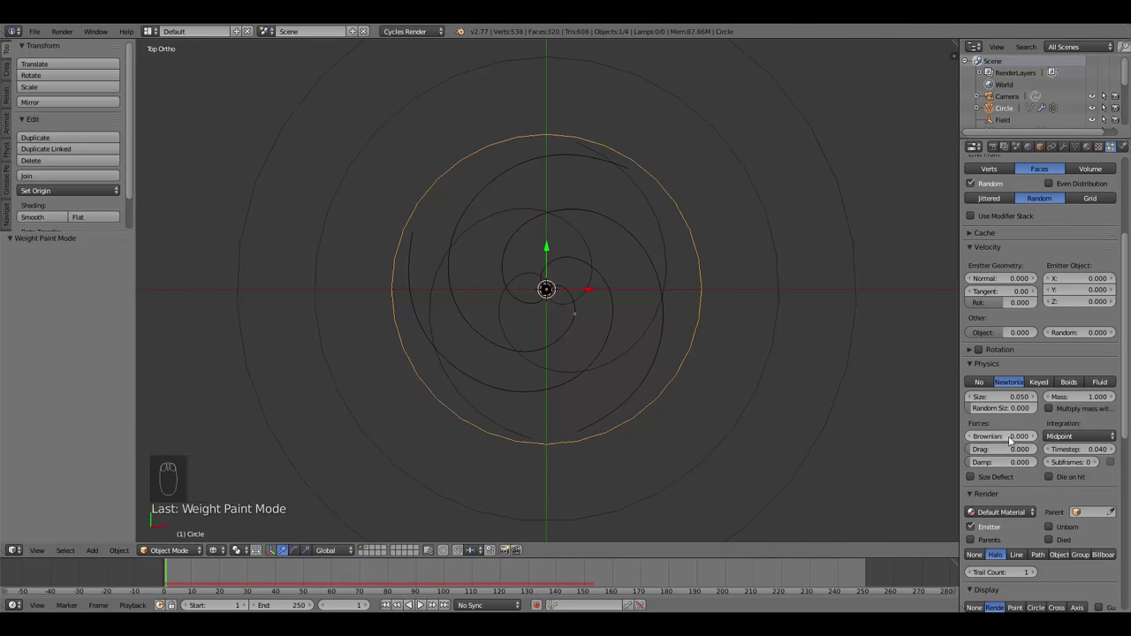
pyautogui.write('0.2')
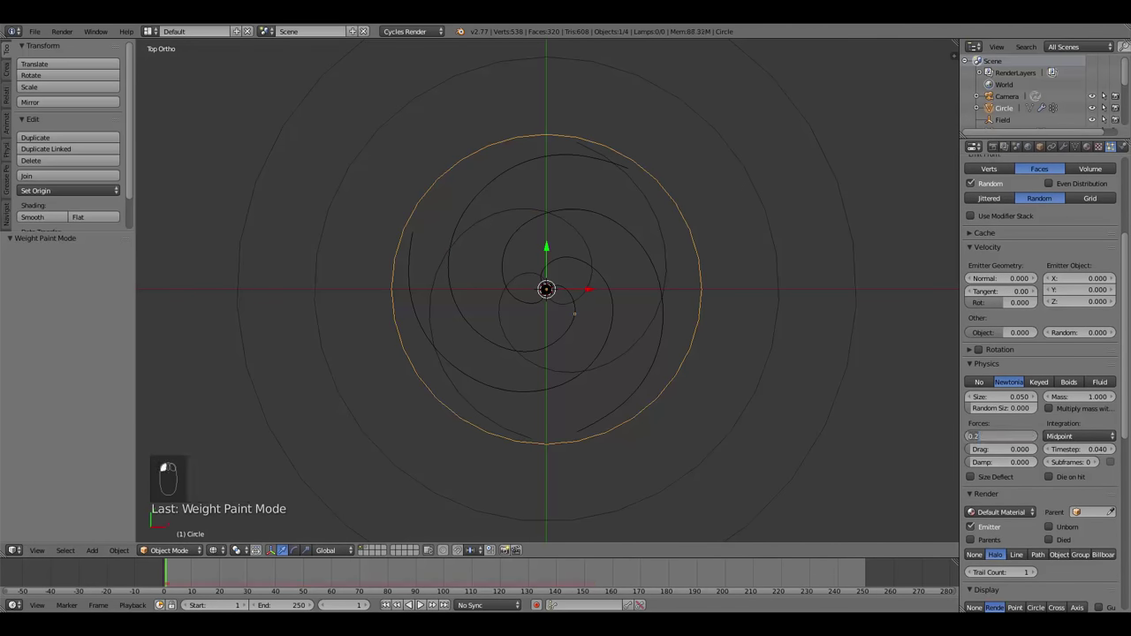
pyautogui.press('Return')
# Replay the particle animation with everything deselected, view it from an angle, and return to the top view.
pyautogui.hotkey('alt', 'a')
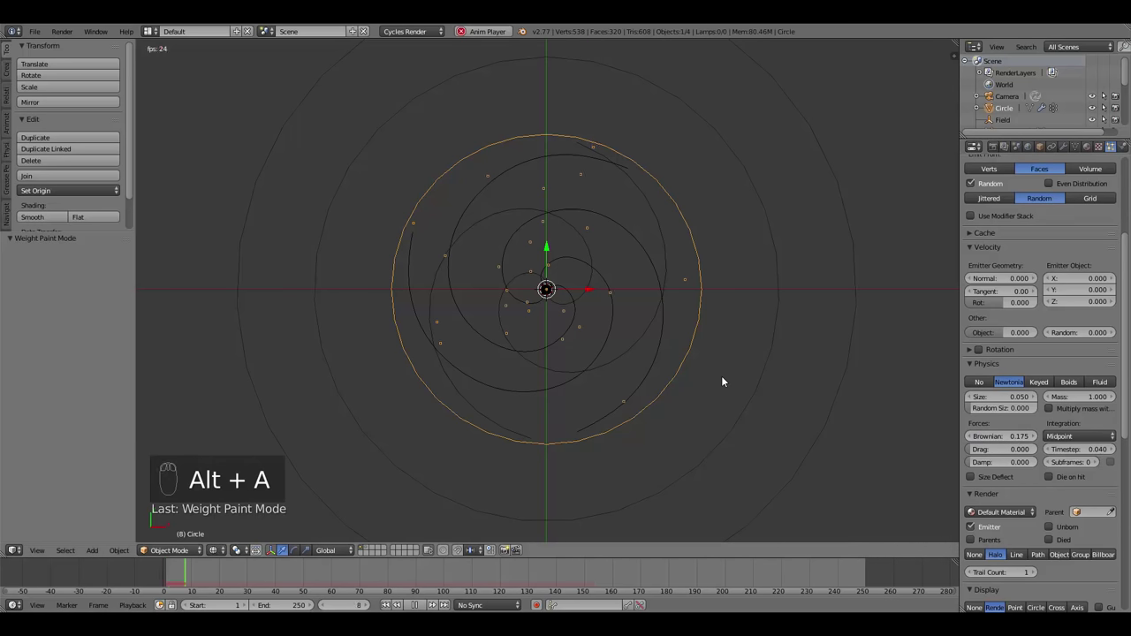
pyautogui.press('a')
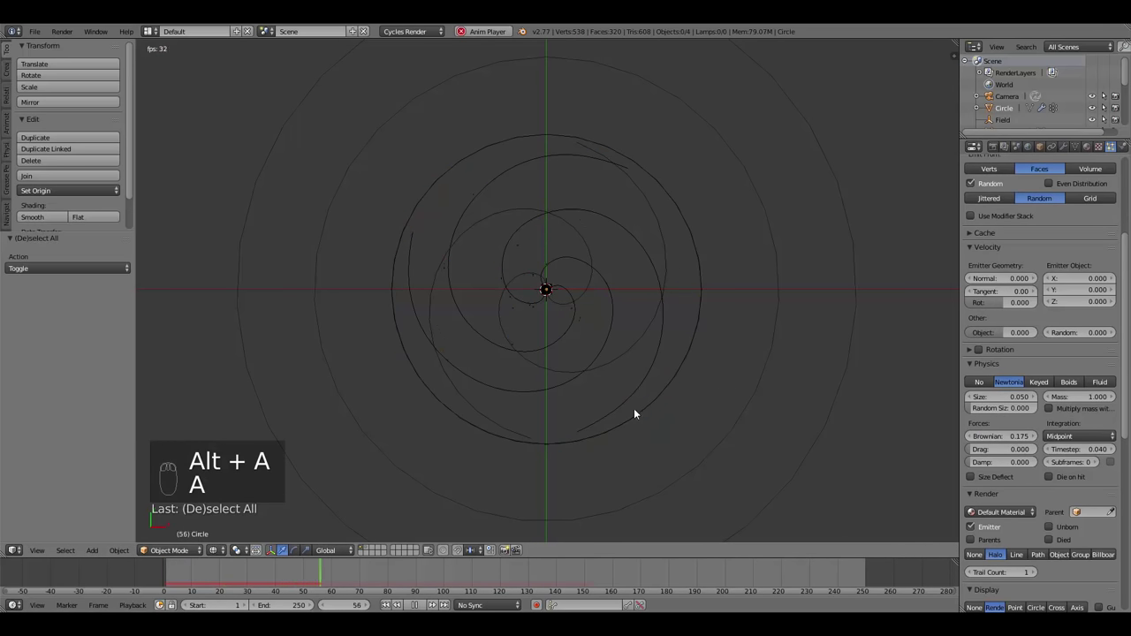
pyautogui.moveTo(615, 397); pyautogui.dragTo(563, 319, button='middle')
pyautogui.press('Escape')
pyautogui.press('KP_7')
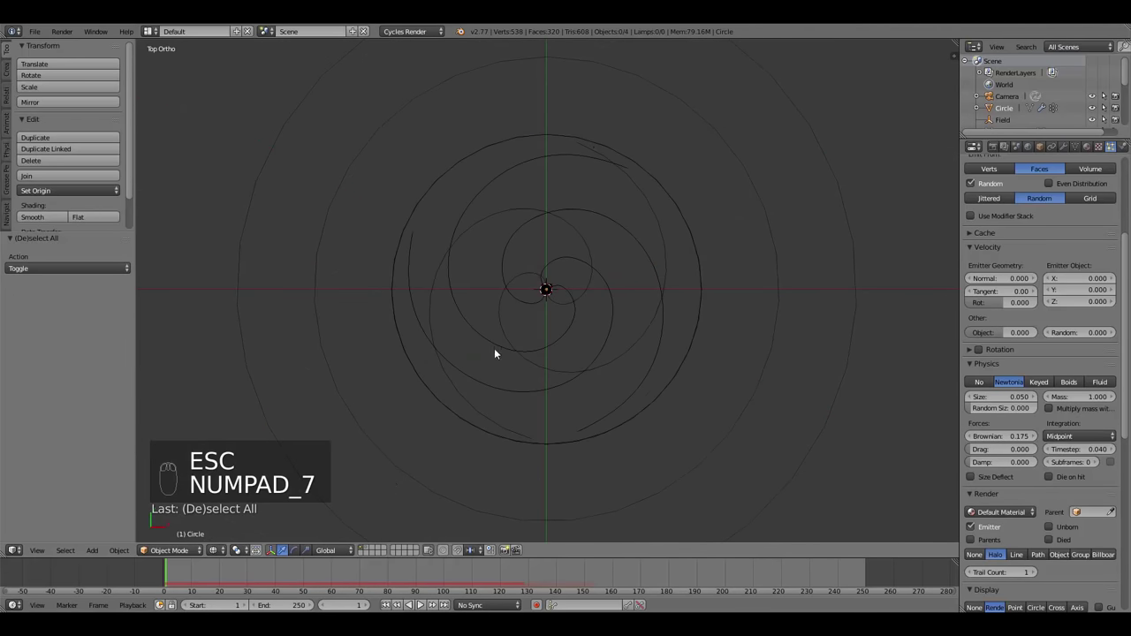
# Show the layer with the star spheres, duplicate a blue star and place the copy about 15 units away along X.
pyautogui.click(367, 550)
pyautogui.scroll(-4, 476, 334)
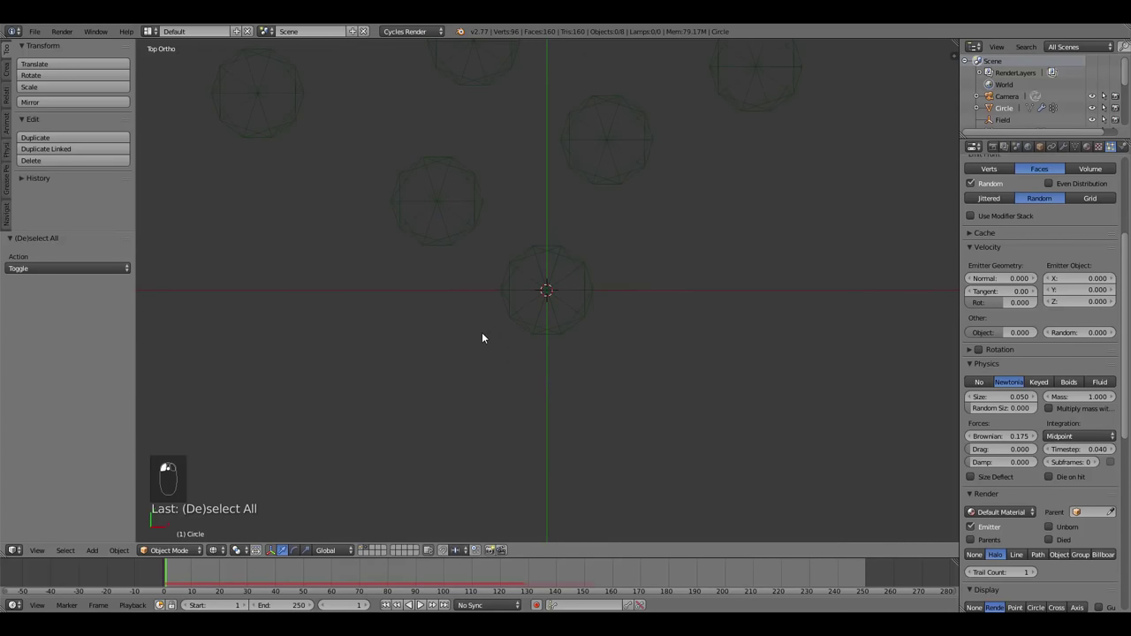
pyautogui.scroll(4, 568, 323)
pyautogui.rightClick(574, 246)
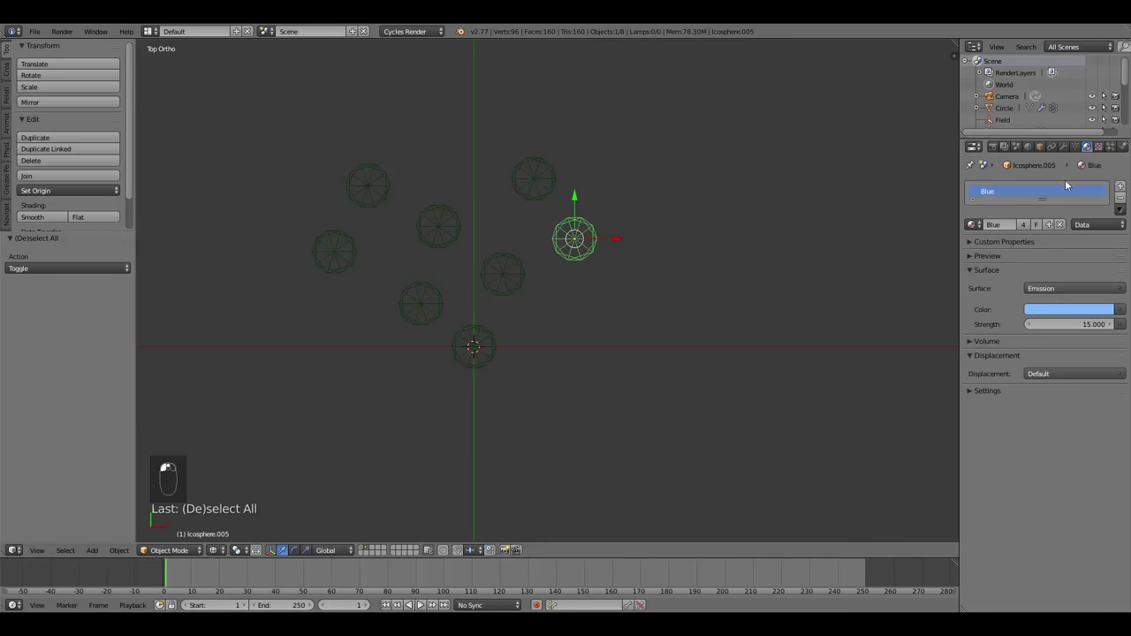
pyautogui.keyDown('shift'); pyautogui.moveTo(639, 361); pyautogui.dragTo(409, 303, button='middle'); pyautogui.keyUp('shift')
pyautogui.hotkey('shift', 'd')
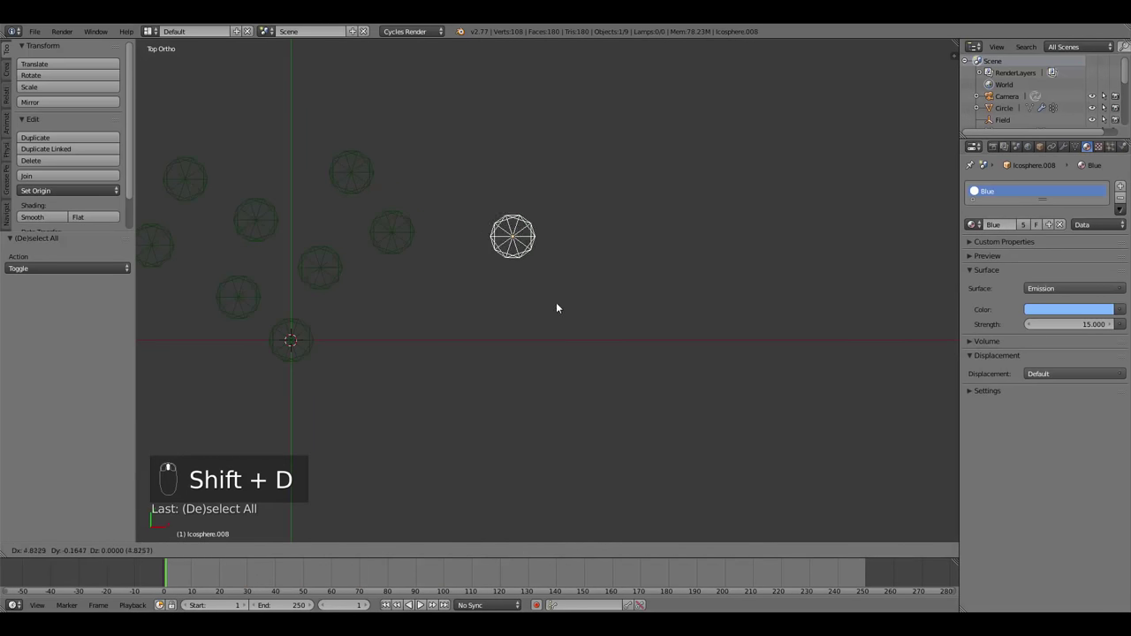
pyautogui.click(678, 286)
pyautogui.scroll(-3, 677, 291)
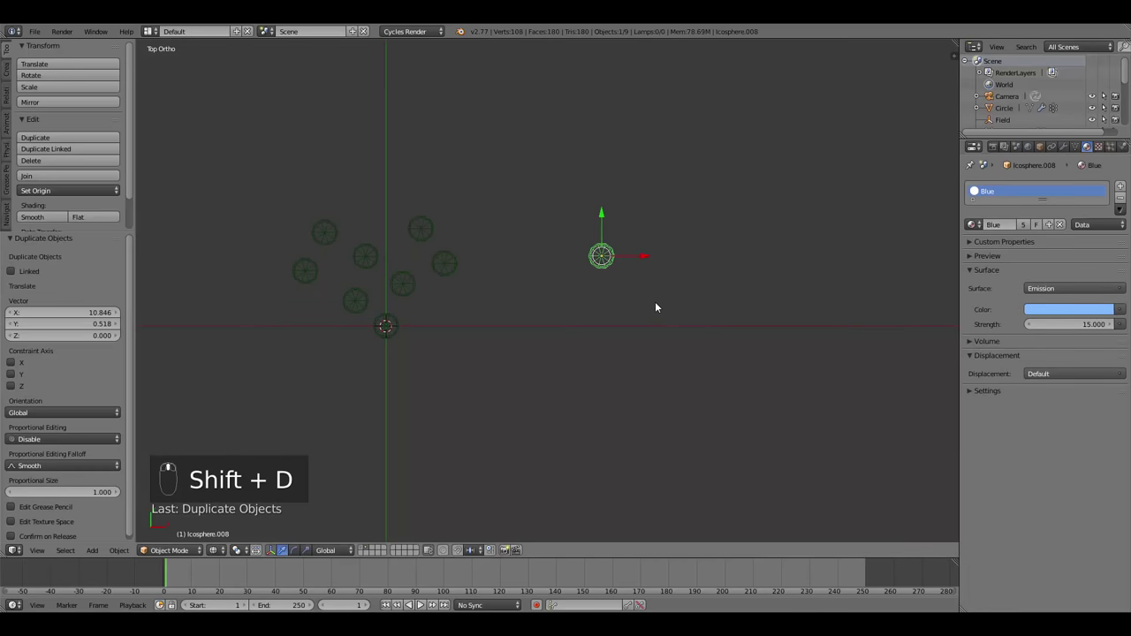
pyautogui.press('g')
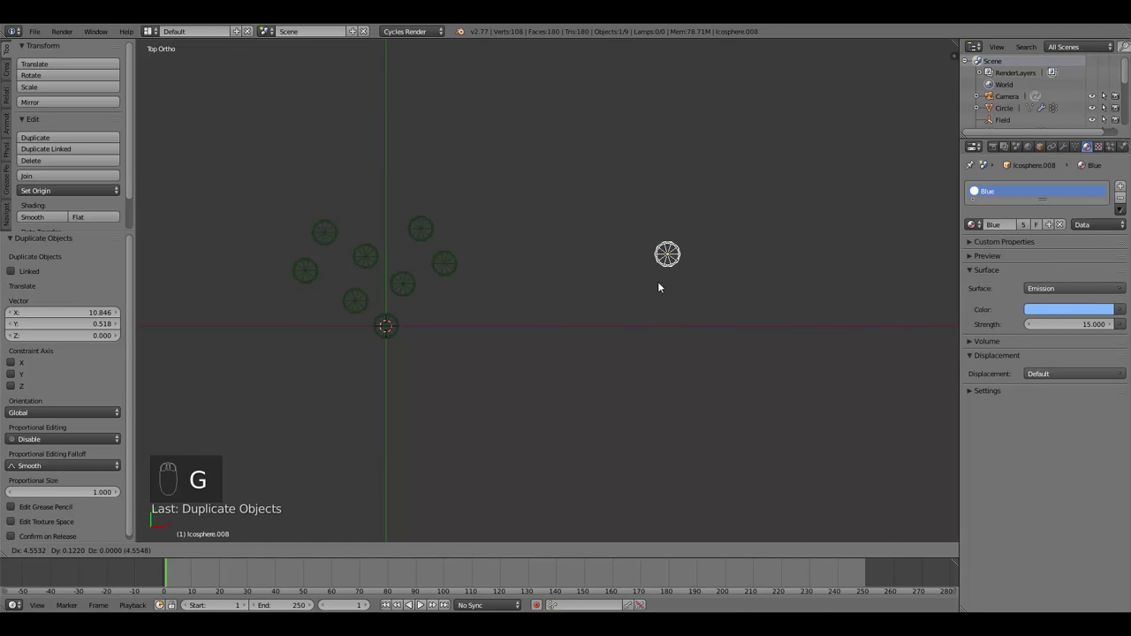
pyautogui.click(658, 284)
# Remove the duplicated blue star from its object group.
pyautogui.click(117, 550)
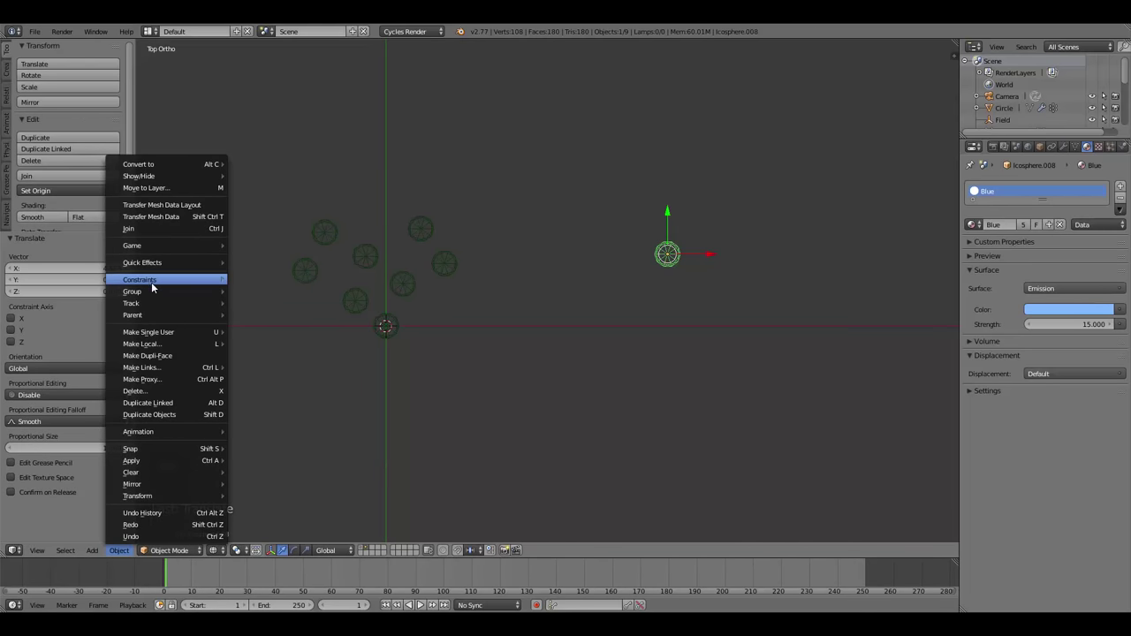
pyautogui.moveTo(152, 292)
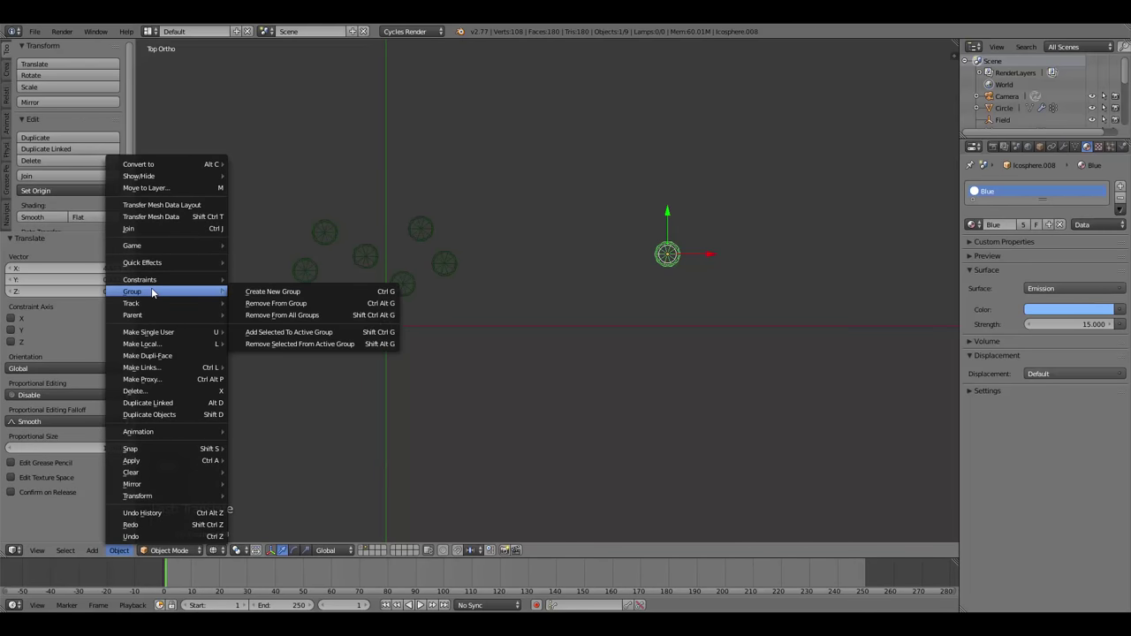
pyautogui.click(277, 303)
pyautogui.click(277, 303)
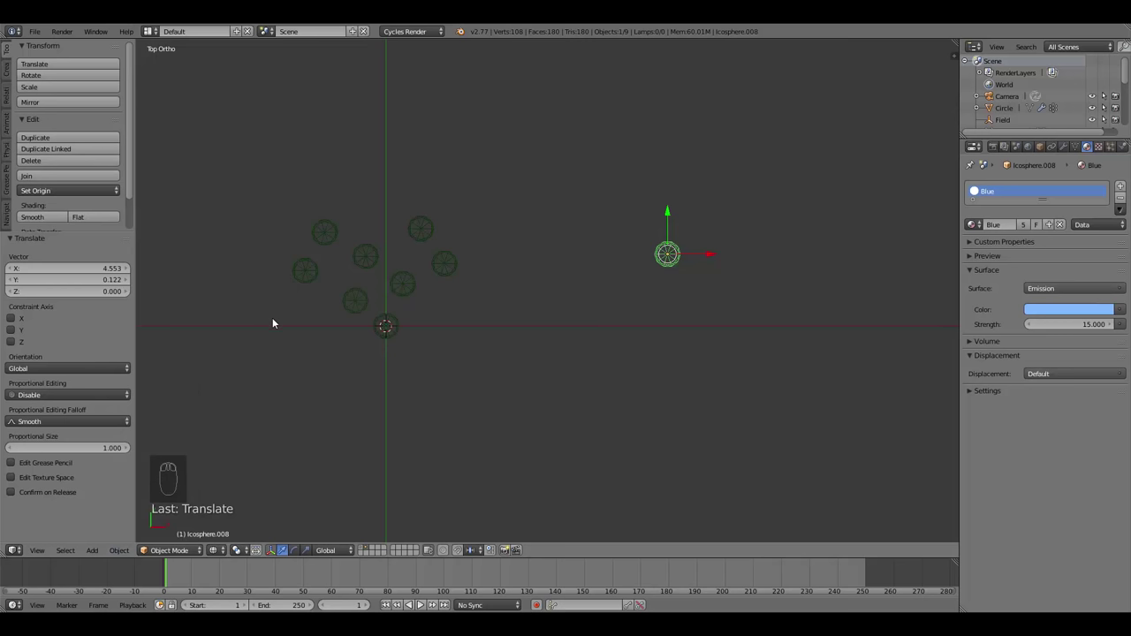
pyautogui.click(118, 549)
pyautogui.moveTo(159, 292)
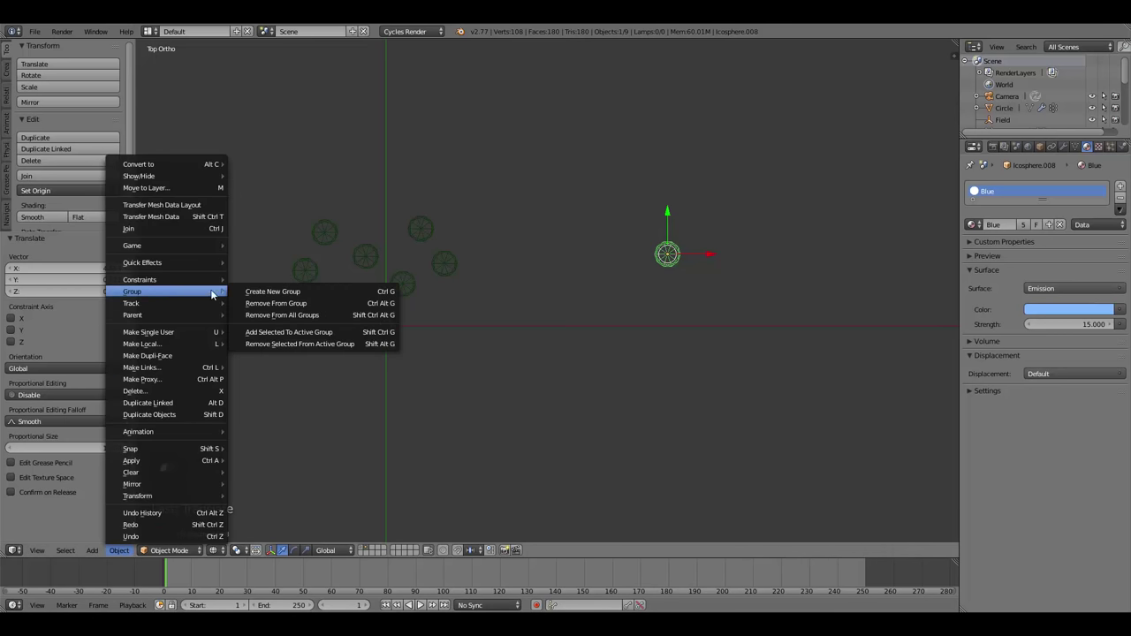
pyautogui.click(265, 306)
pyautogui.click(265, 308)
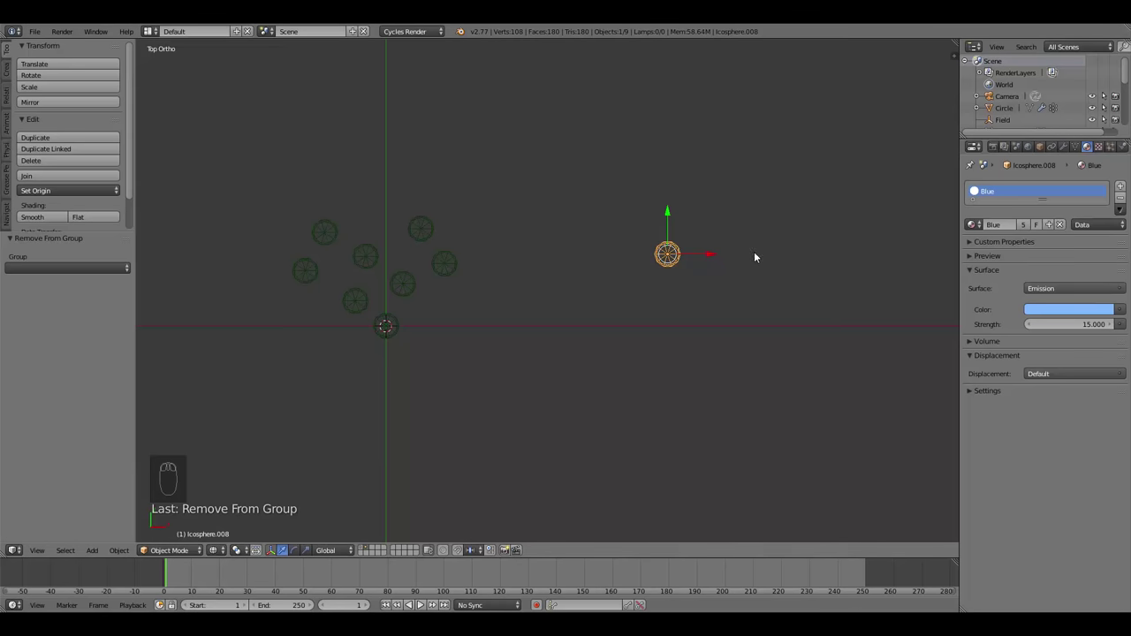
# Make the copied star's material single-user, name it "Bright Blue" and set its emission strength to 35.
pyautogui.click(1024, 223)
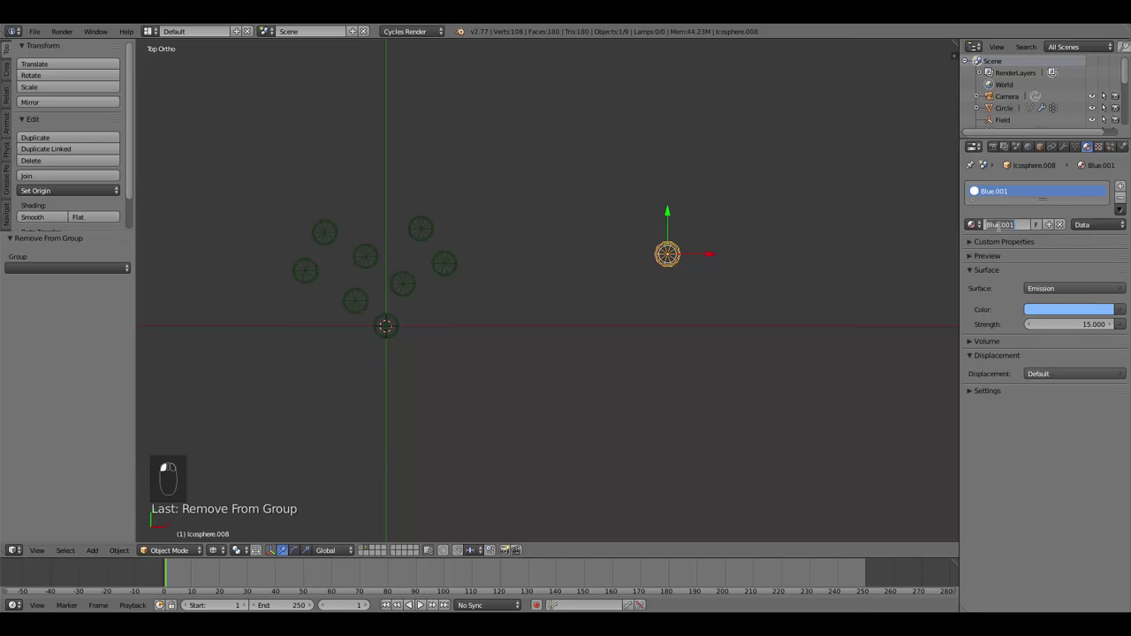
pyautogui.write('Bl')
pyautogui.write('ight Blue')
pyautogui.press('Return')
pyautogui.click(1079, 327)
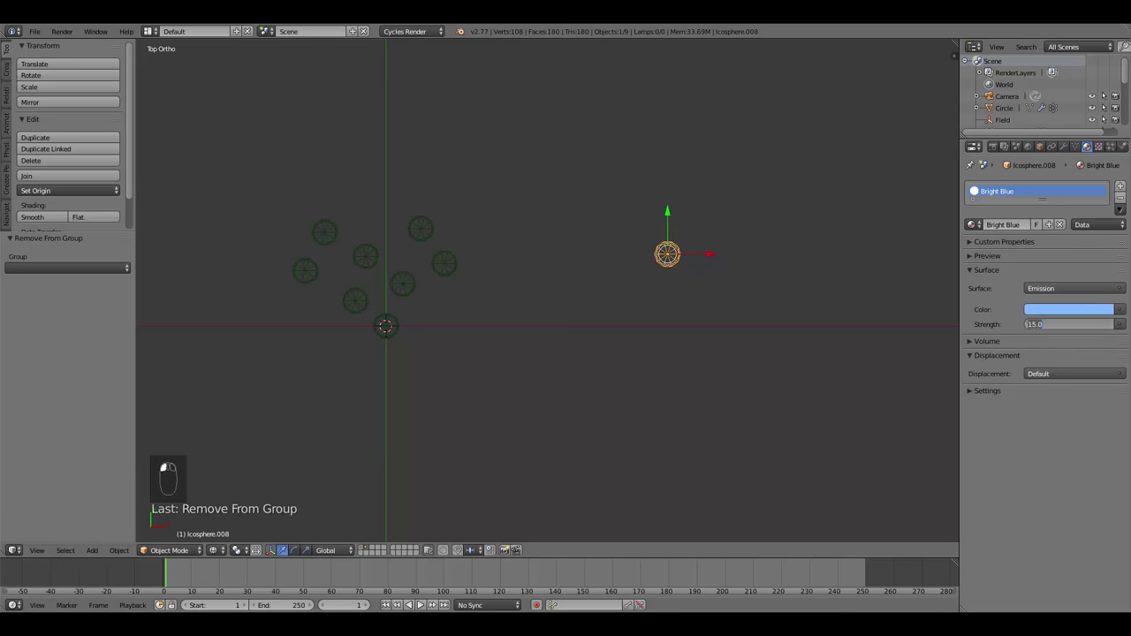
pyautogui.write('35')
pyautogui.press('Return')
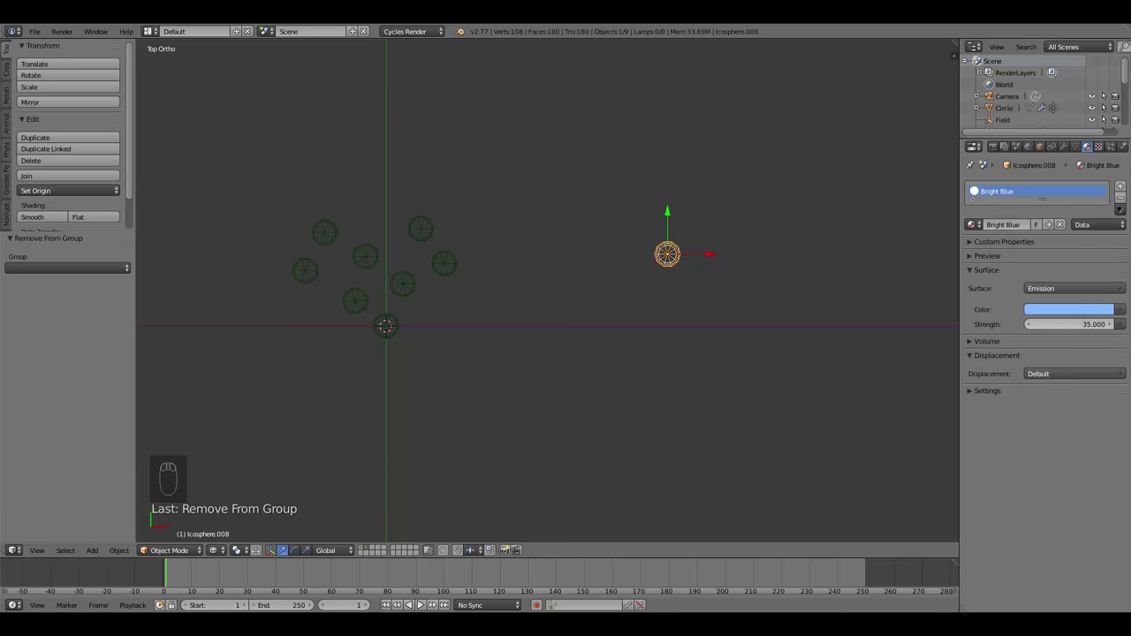
# Duplicate the Bright Blue star with an offset of about 2.9 in X and 2.2 in Y.
pyautogui.keyDown('ctrl'); pyautogui.scroll(-1, 642, 367); pyautogui.keyUp('ctrl')
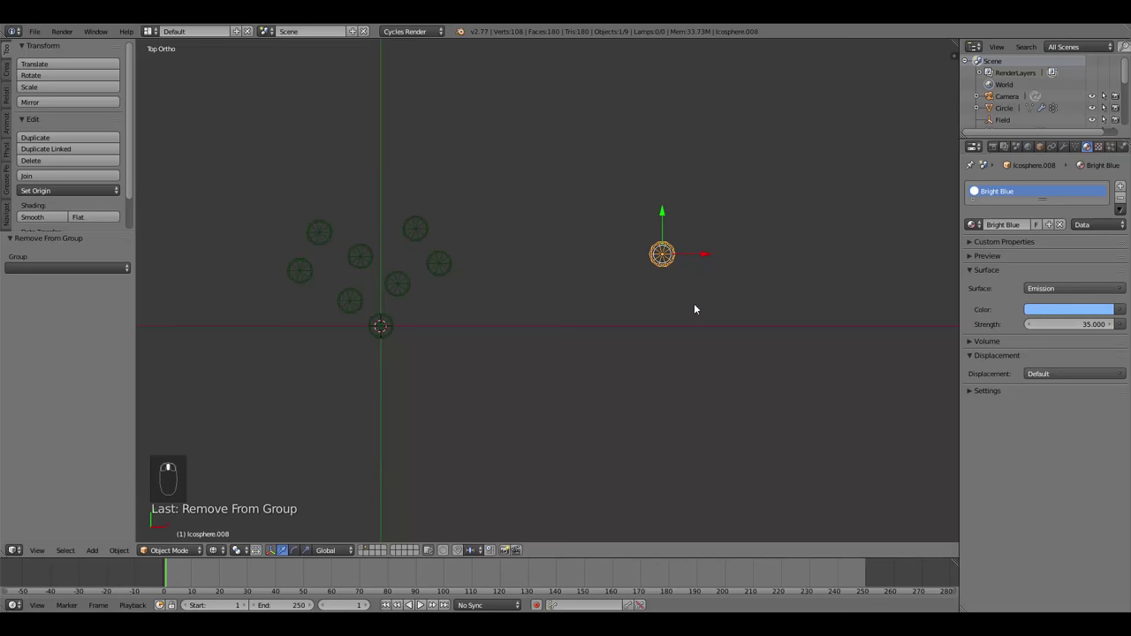
pyautogui.hotkey('shift', 'd')
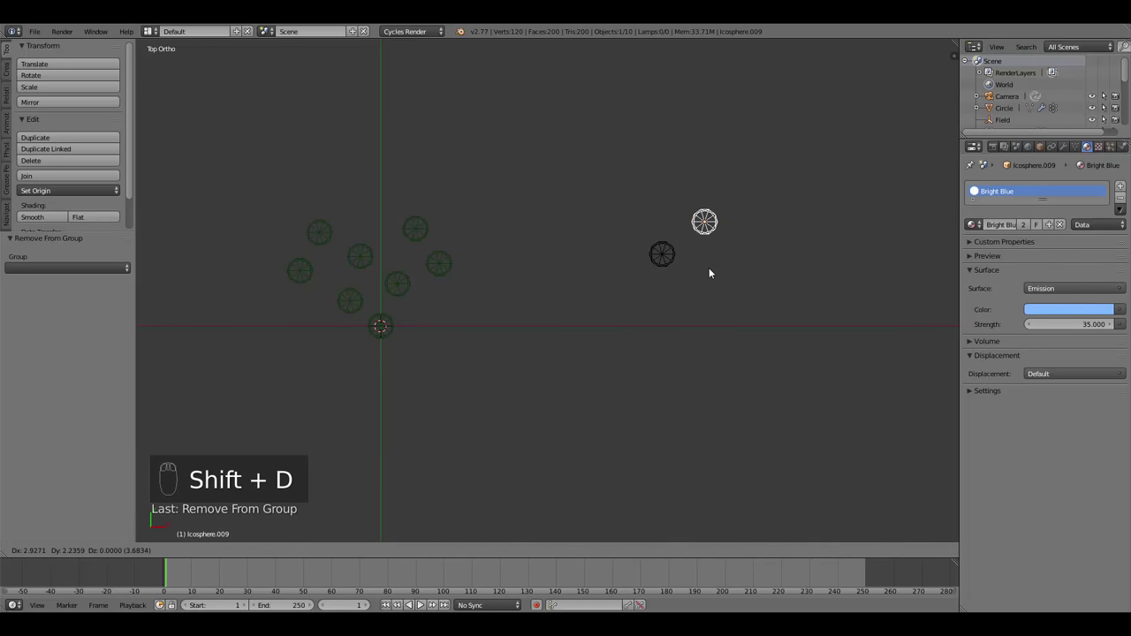
pyautogui.click(709, 269)
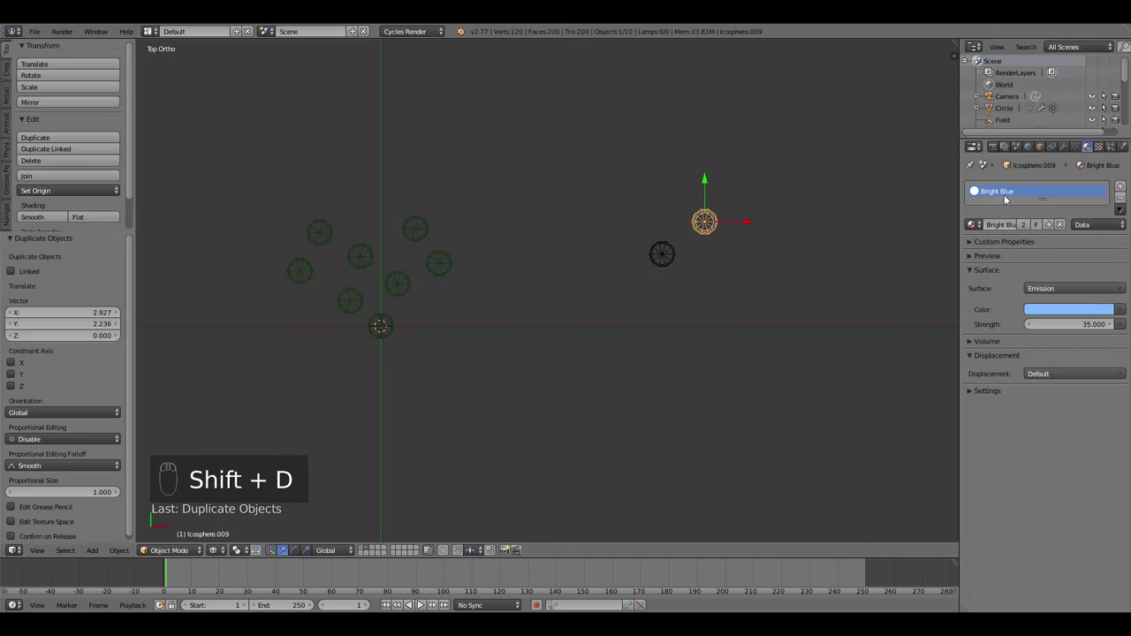
# Duplicate the red star and place the copy beside the two Bright Blue stars, about 28.4 units away along X.
pyautogui.rightClick(346, 308)
pyautogui.rightClick(302, 281)
pyautogui.hotkey('shift', 'd')
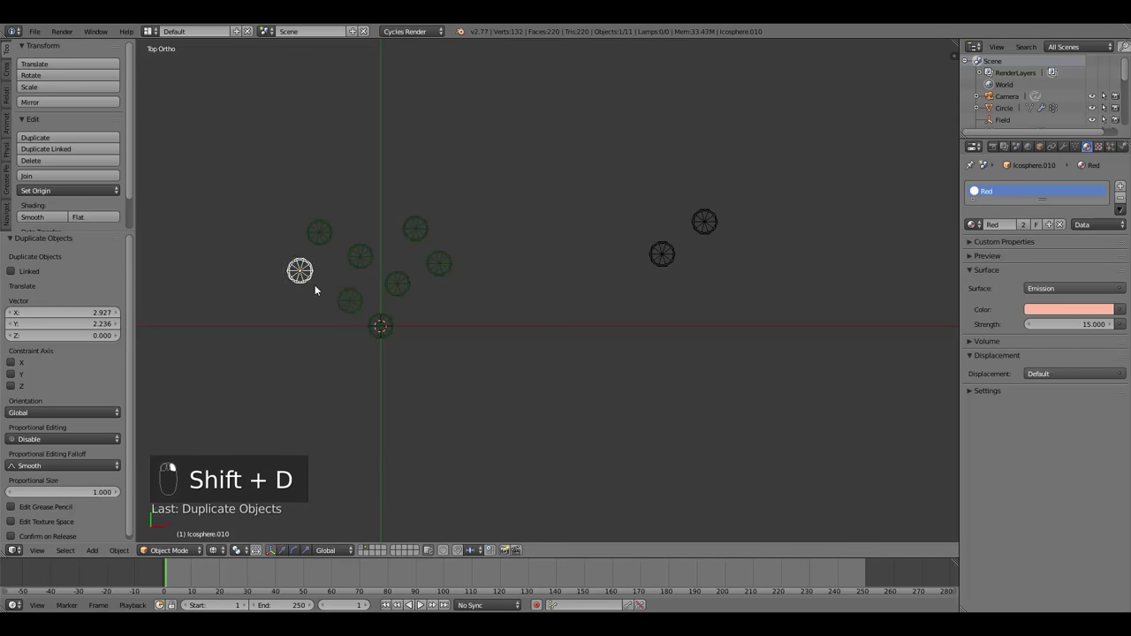
pyautogui.click(716, 285)
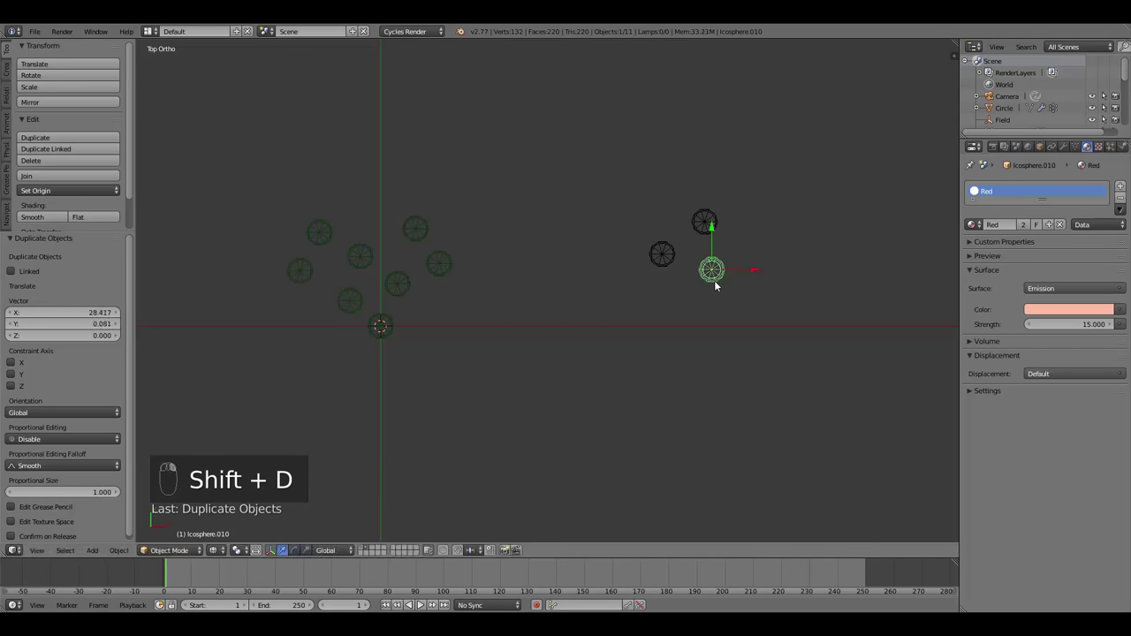
# Remove the duplicated red star from its object group.
pyautogui.click(115, 550)
pyautogui.moveTo(145, 299)
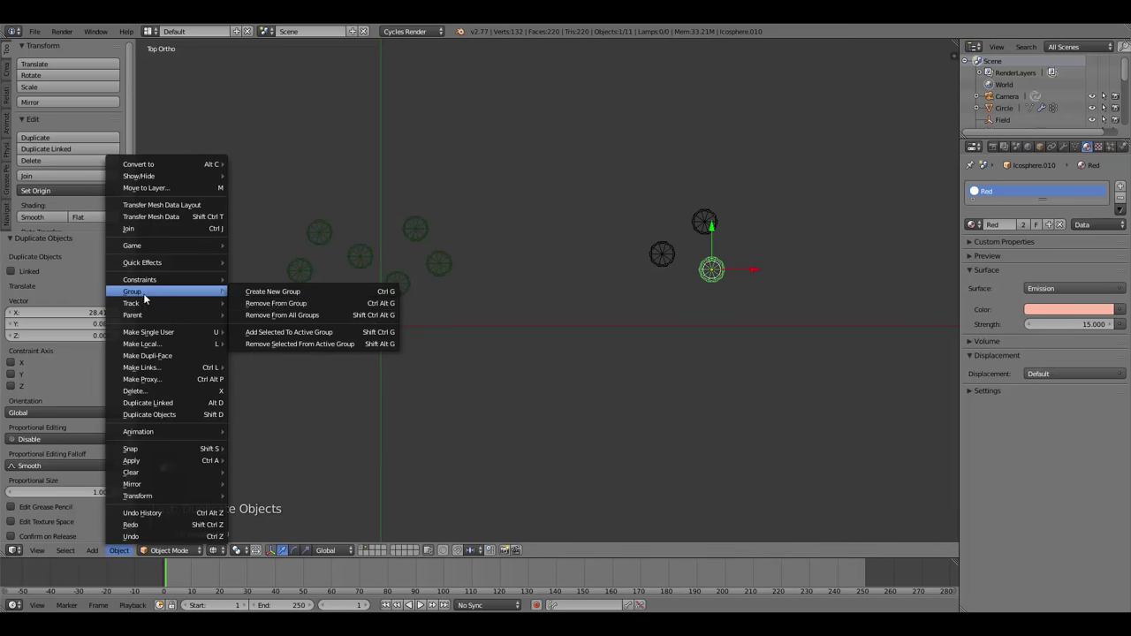
pyautogui.click(247, 303)
pyautogui.click(245, 303)
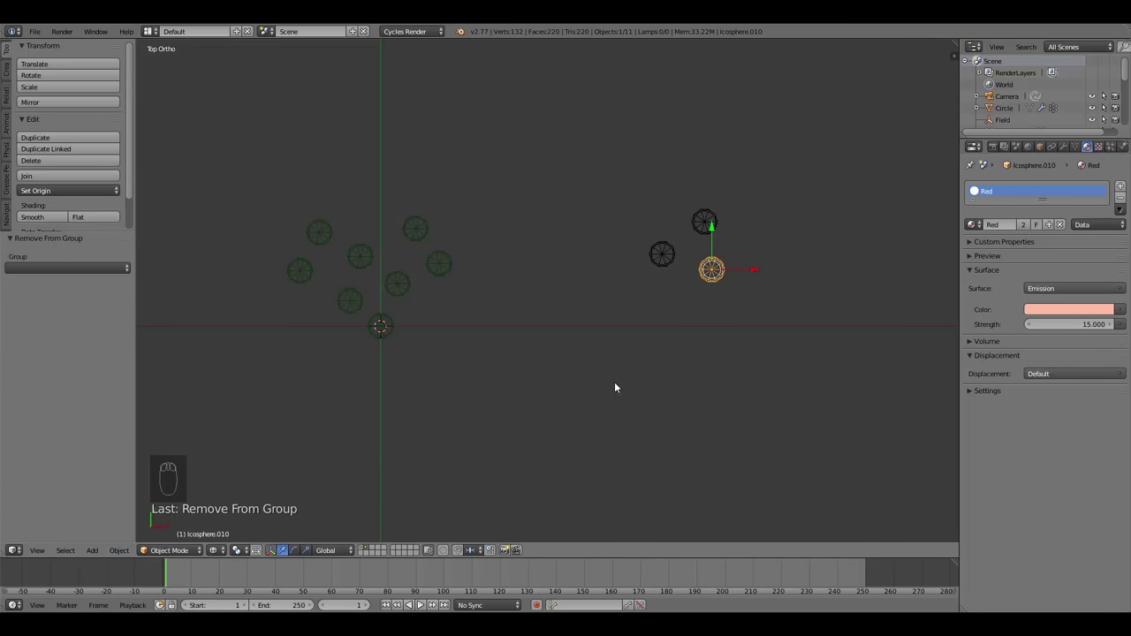
# Make the copied red star's material single-user, name it "Bright Red" and set its emission strength to 35.
pyautogui.click(1023, 224)
pyautogui.write('Bright')
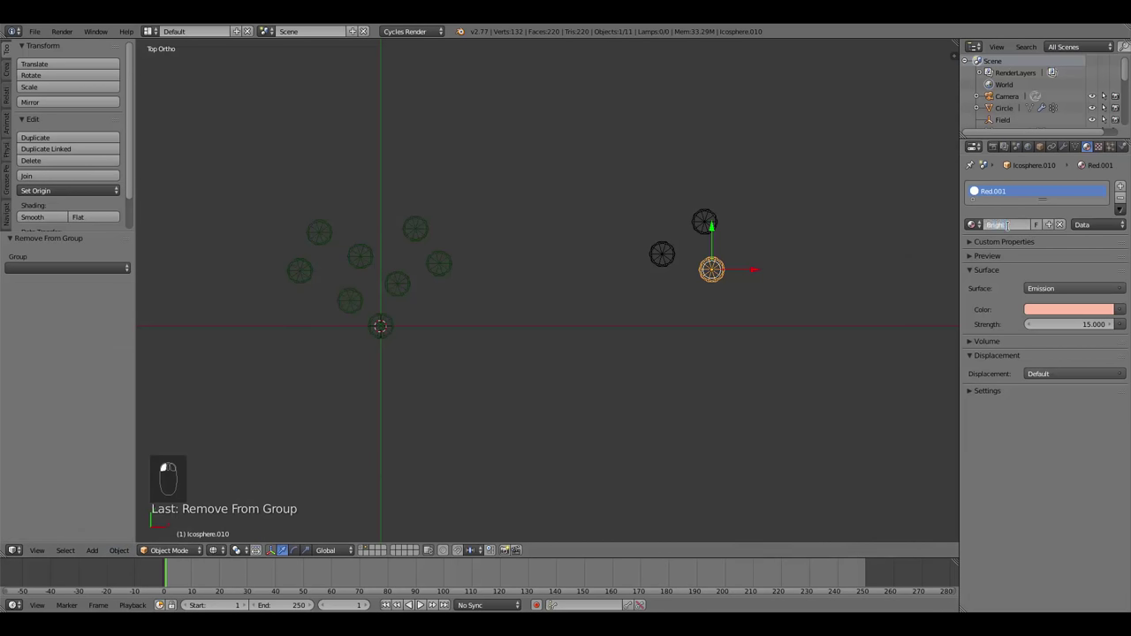
pyautogui.write(' Red')
pyautogui.press('Return')
pyautogui.click(1073, 324)
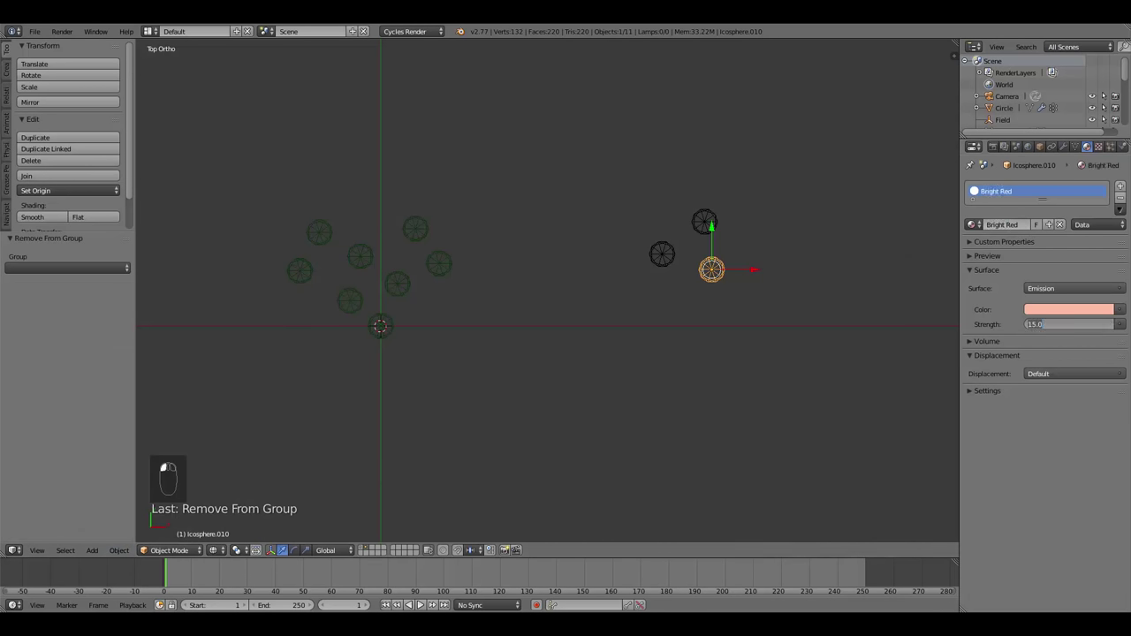
pyautogui.write('35')
pyautogui.press('Return')
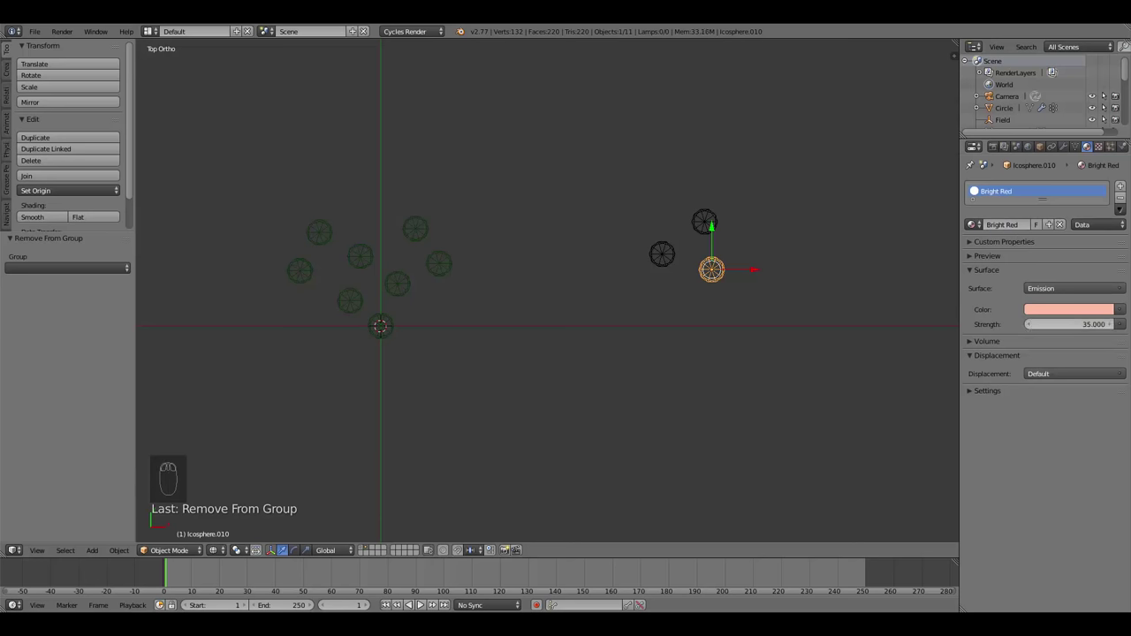
# Put the three bright star copies in a new group named "Bright Stars" and deselect everything.
pyautogui.press('a')
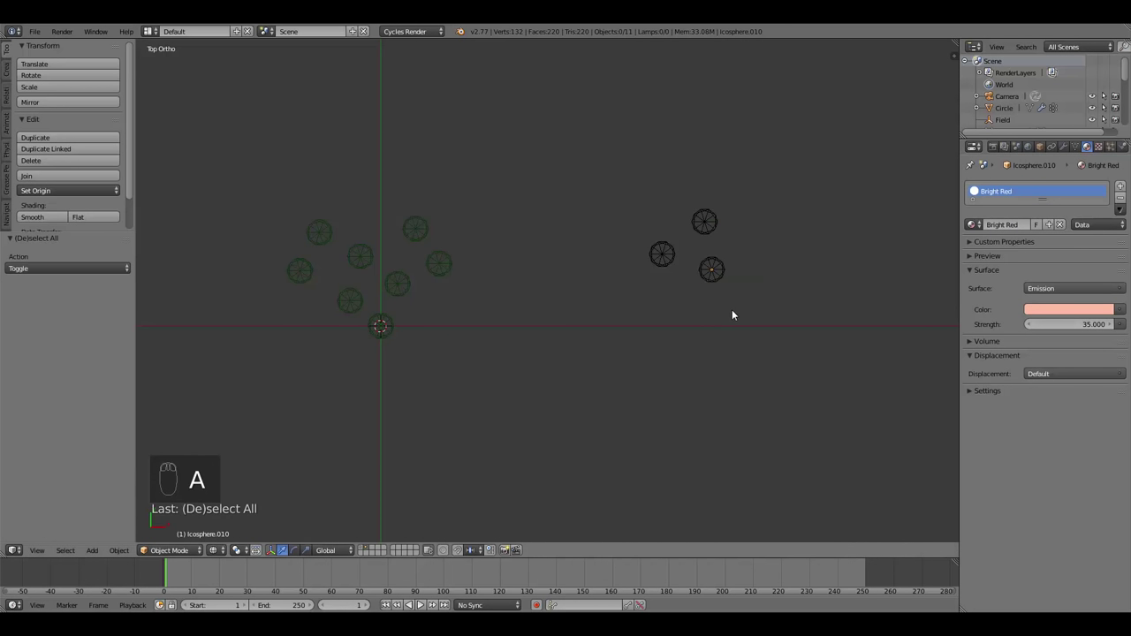
pyautogui.press('b')
pyautogui.moveTo(608, 176); pyautogui.dragTo(775, 381)
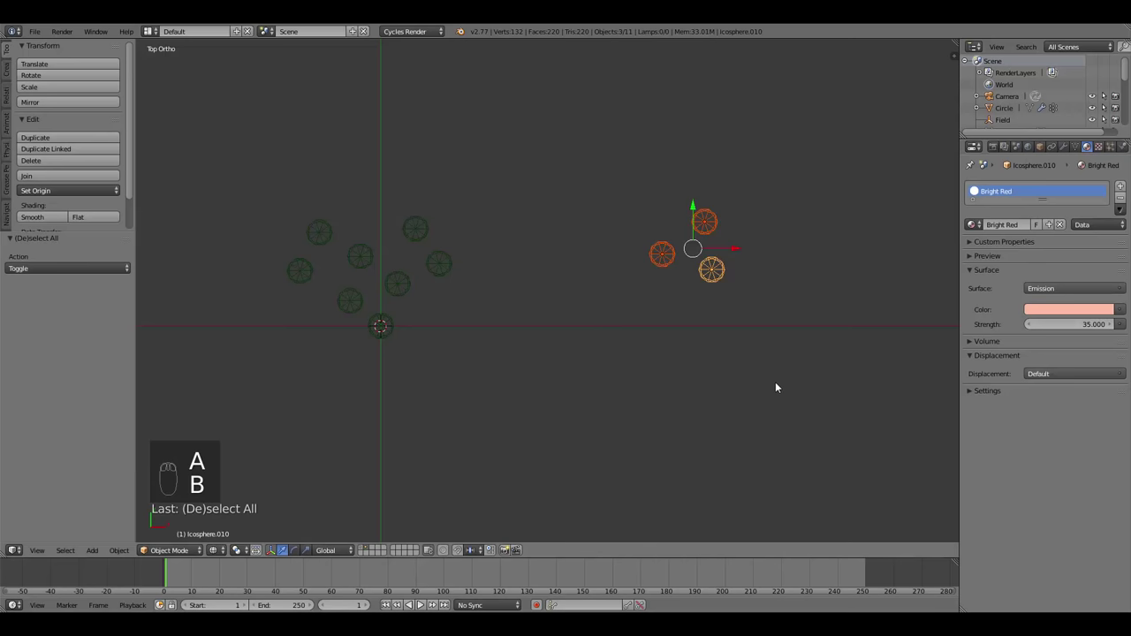
pyautogui.hotkey('ctrl', 'g')
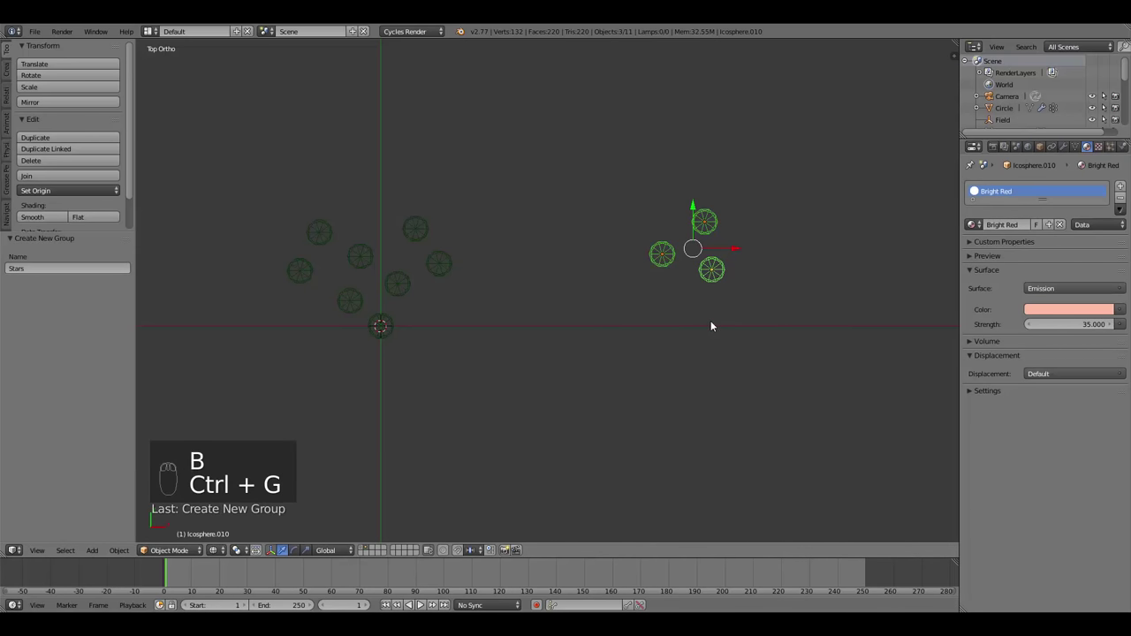
pyautogui.click(89, 266)
pyautogui.write('Stars')
pyautogui.click(54, 268)
pyautogui.write('Bright')
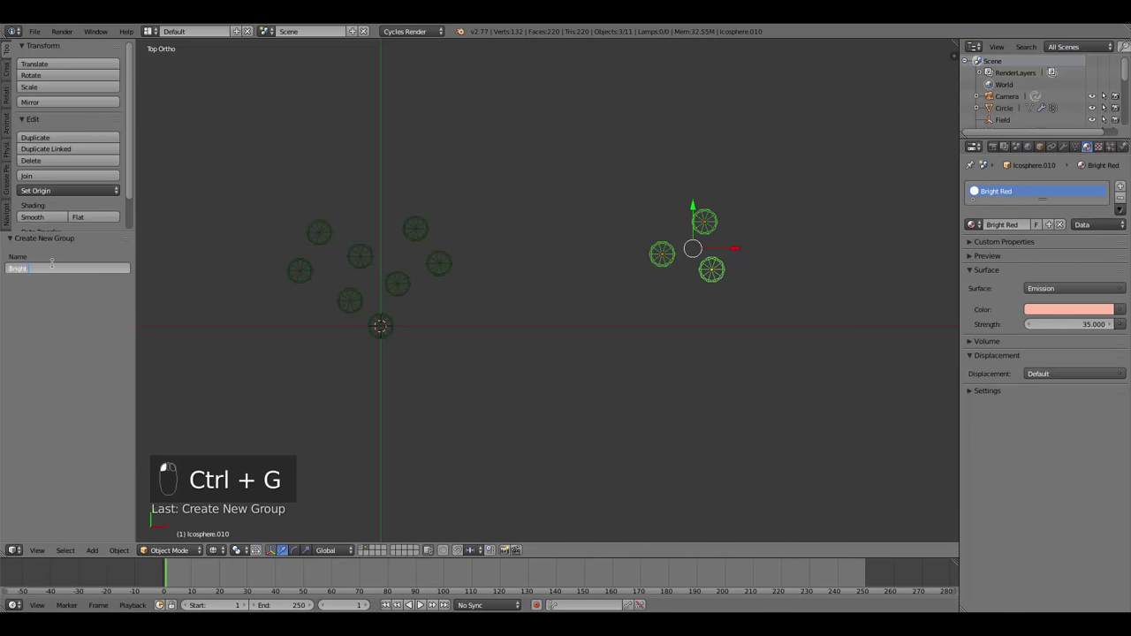
pyautogui.write(' Stars')
pyautogui.press('Return')
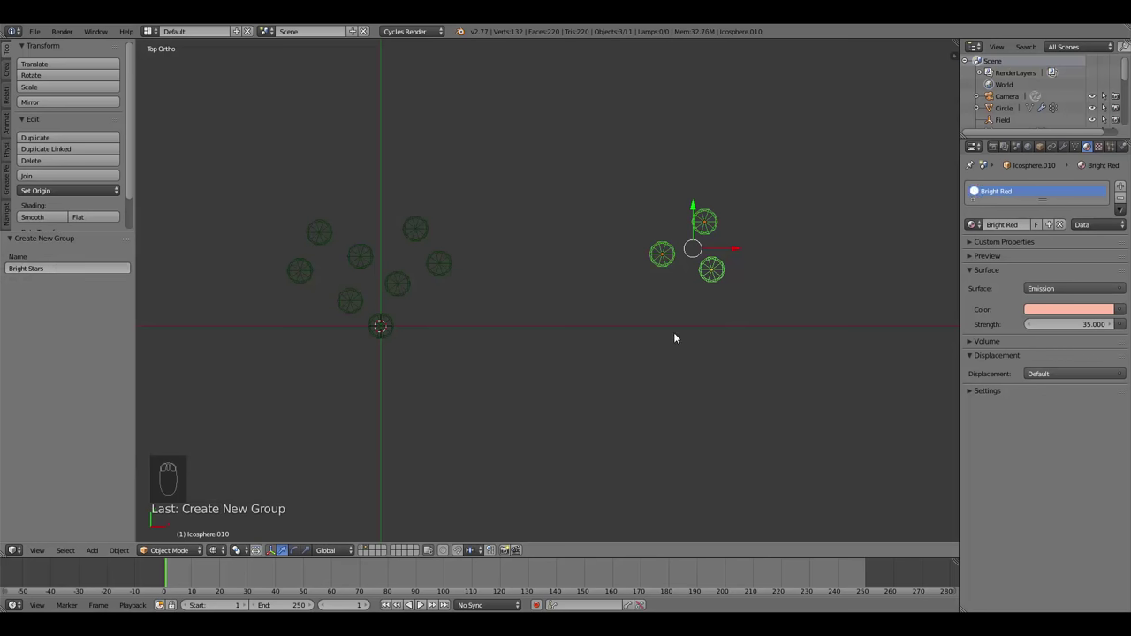
pyautogui.press('a')
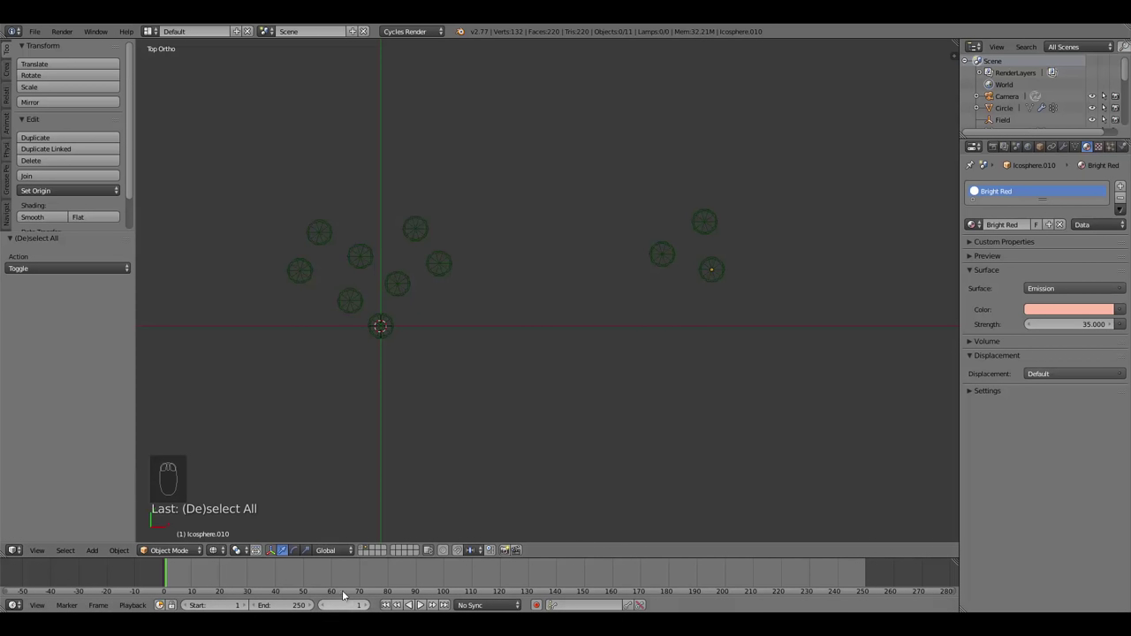
# Return to the galaxy layer and render the Circle's particles as a group, with "Bright Stars" as the dupli group.
pyautogui.click(362, 546)
pyautogui.keyDown('shift'); pyautogui.moveTo(381, 378); pyautogui.dragTo(530, 403, button='middle'); pyautogui.keyUp('shift')
pyautogui.scroll(4, 539, 379)
pyautogui.scroll(2, 529, 406)
pyautogui.rightClick(531, 418)
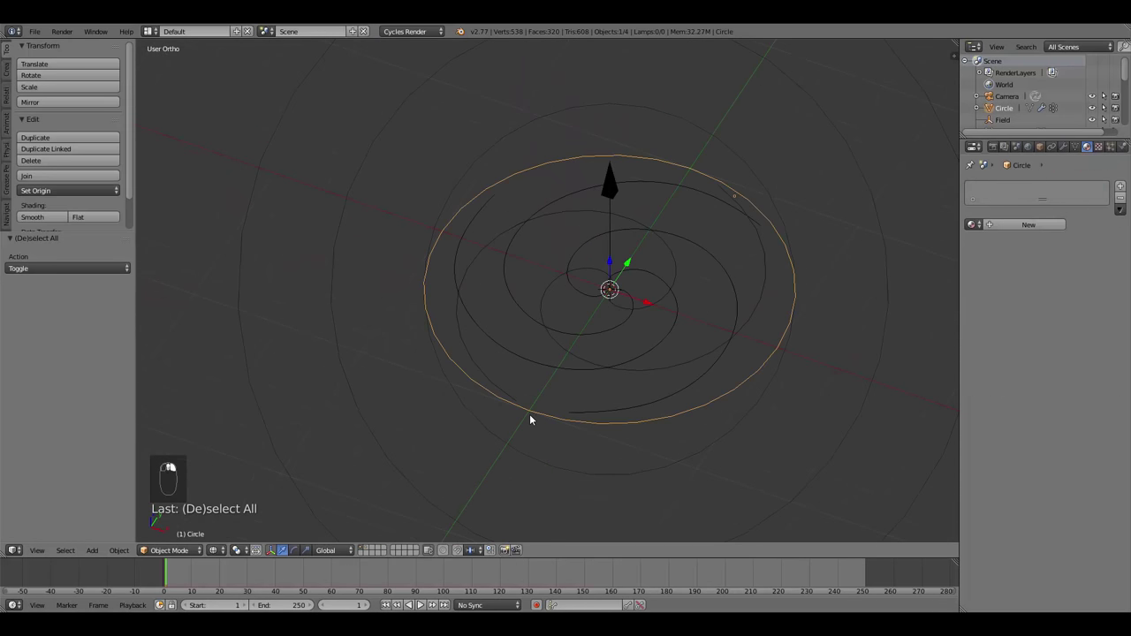
pyautogui.click(1111, 146)
pyautogui.scroll(-8, 1087, 417)
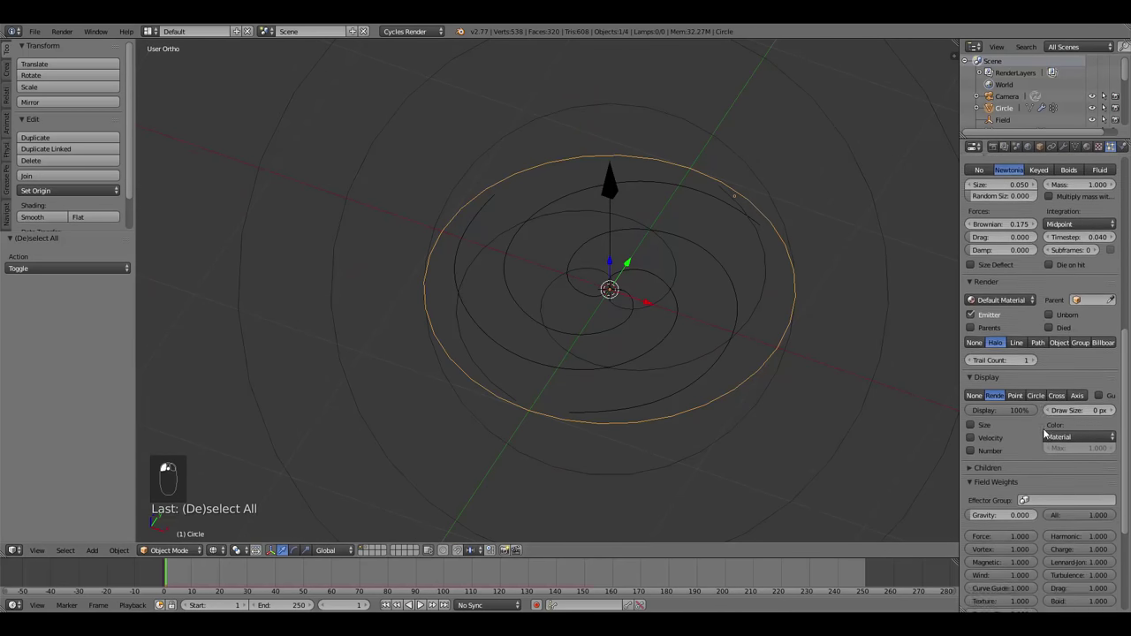
pyautogui.scroll(-3, 976, 378)
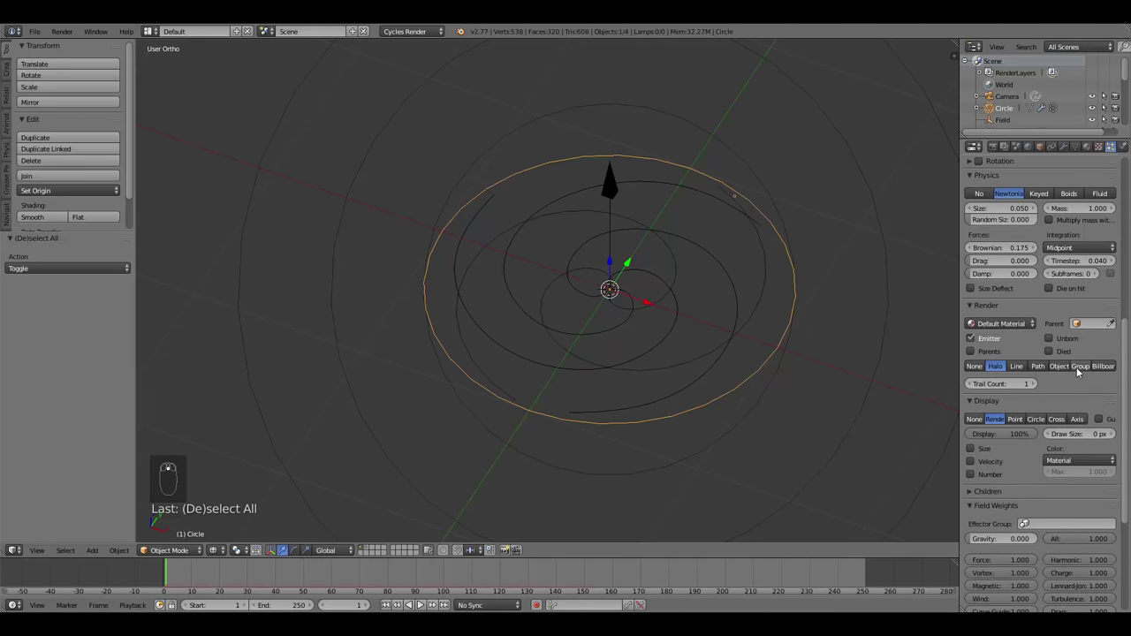
pyautogui.click(1076, 367)
pyautogui.click(1051, 381)
pyautogui.click(1036, 394)
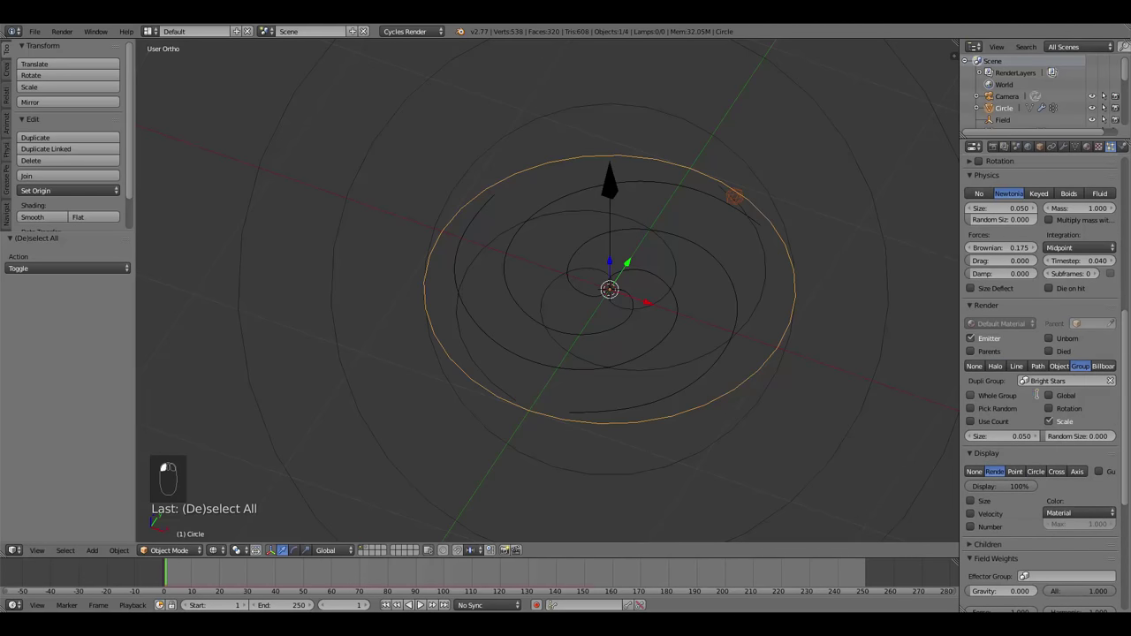
# Play the particle animation in top view to check the grouped bright stars, and stop it.
pyautogui.press('KP_7')
pyautogui.hotkey('alt', 'a')
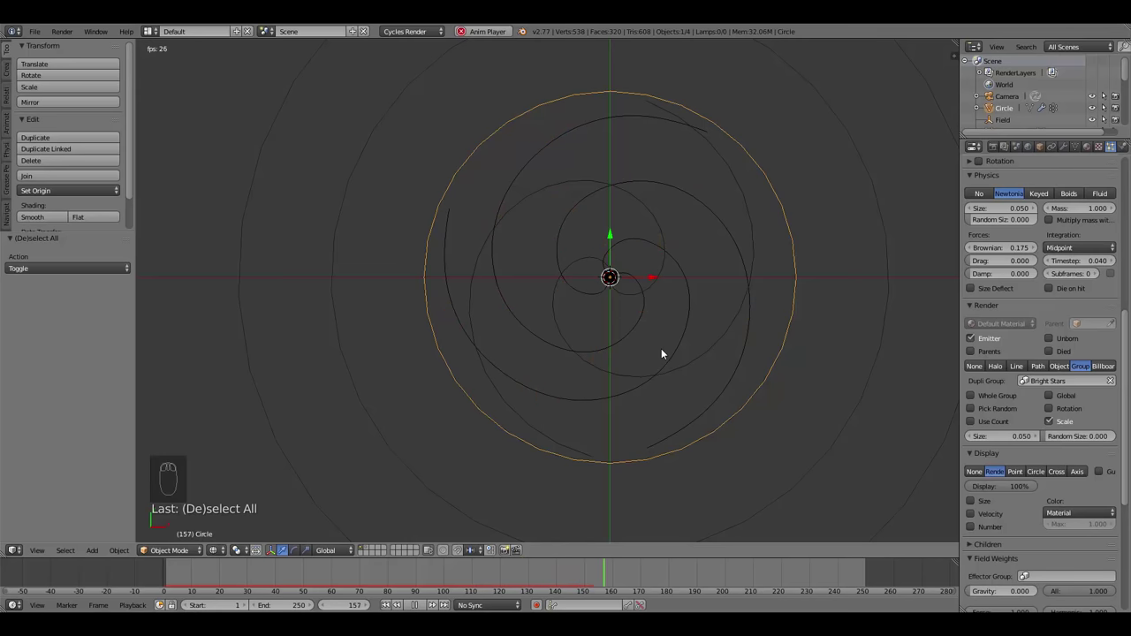
pyautogui.press('Escape')
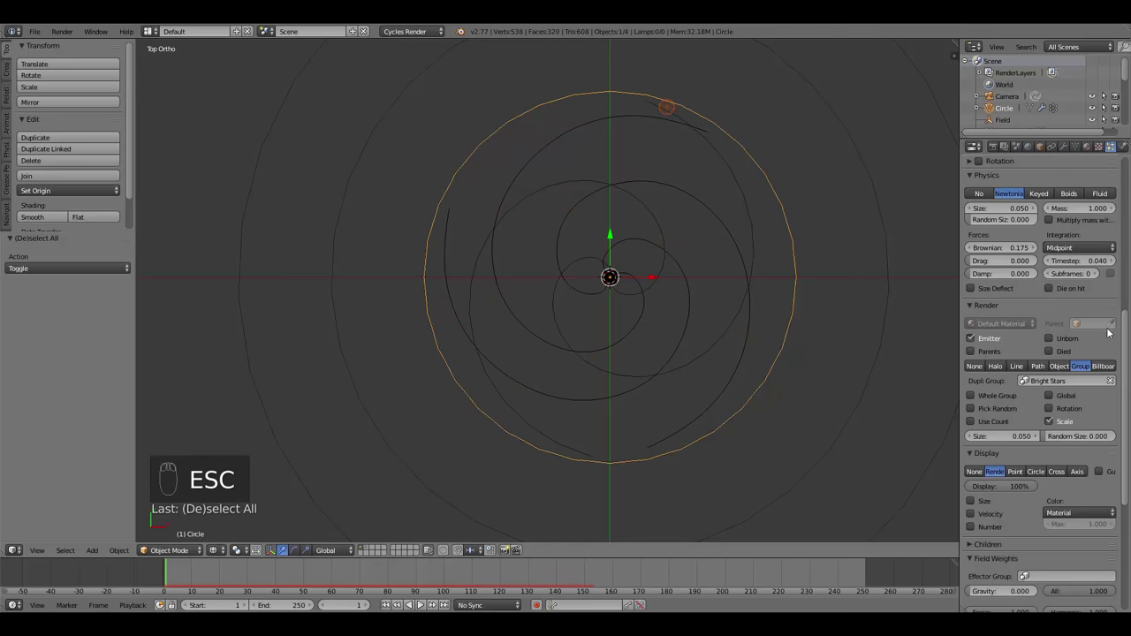
# Set the bright stars' particle size to 0.004 and inspect the star up close in top view.
pyautogui.scroll(6, 1108, 332)
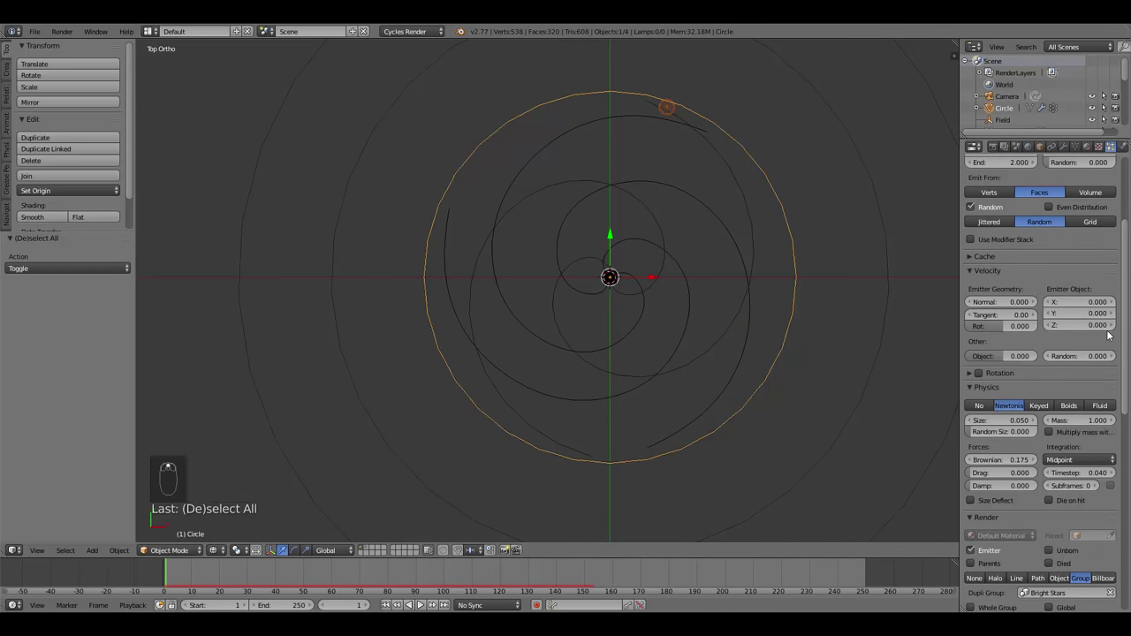
pyautogui.scroll(-3, 1108, 334)
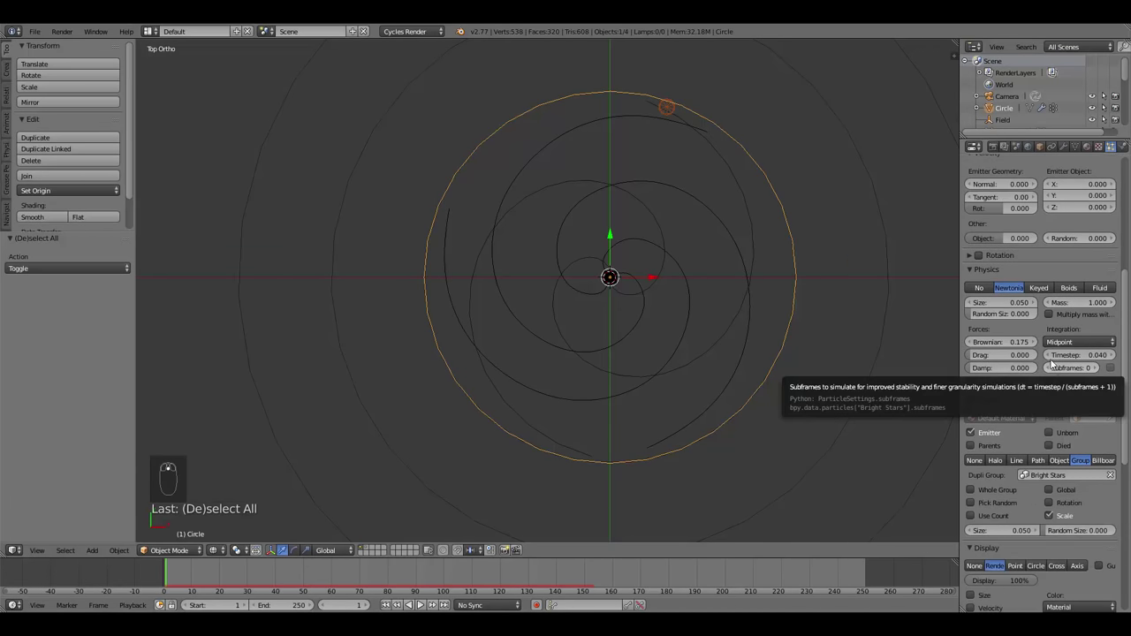
pyautogui.click(1005, 305)
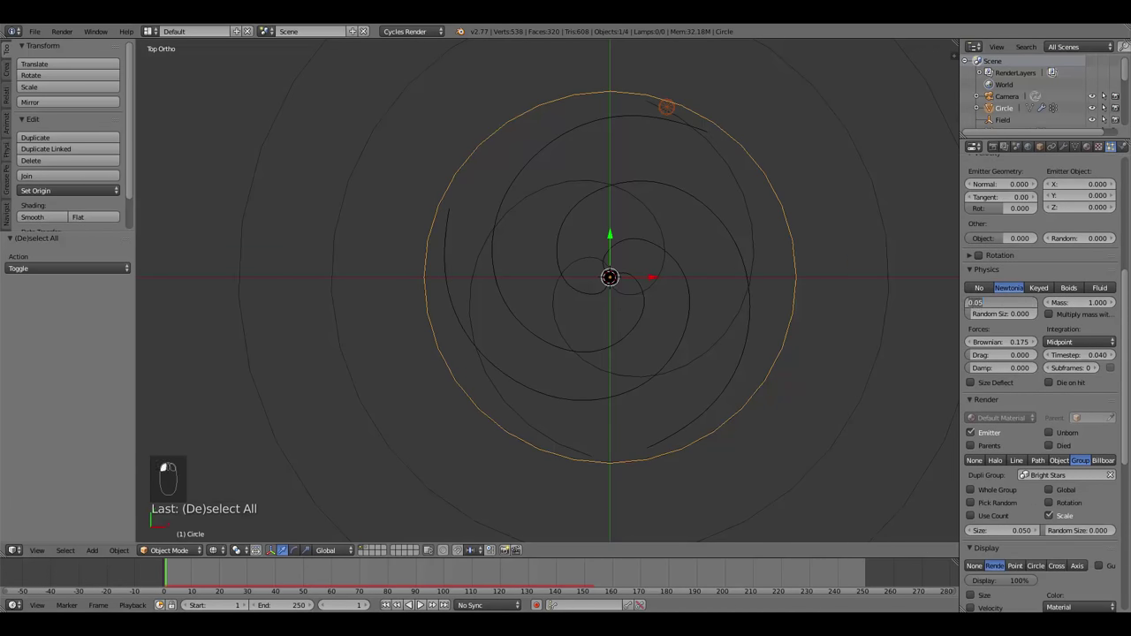
pyautogui.press('BackSpace')
pyautogui.press('Return')
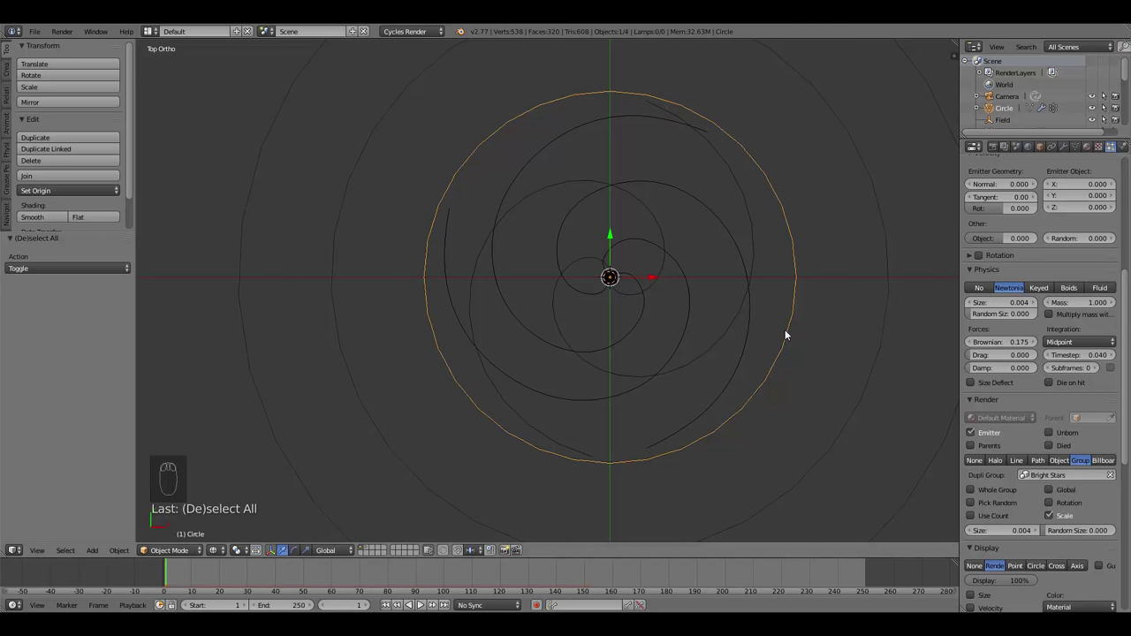
pyautogui.scroll(6, 784, 330)
pyautogui.scroll(3, 663, 405)
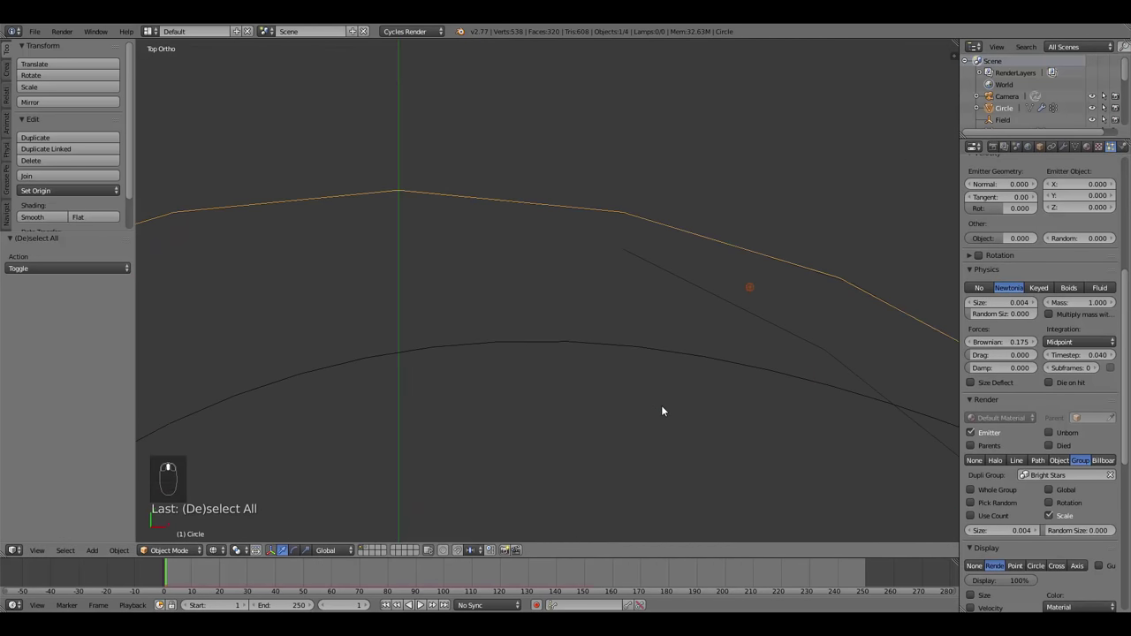
pyautogui.scroll(-8, 653, 371)
pyautogui.keyDown('shift'); pyautogui.moveTo(643, 439); pyautogui.dragTo(673, 310, button='middle'); pyautogui.keyUp('shift')
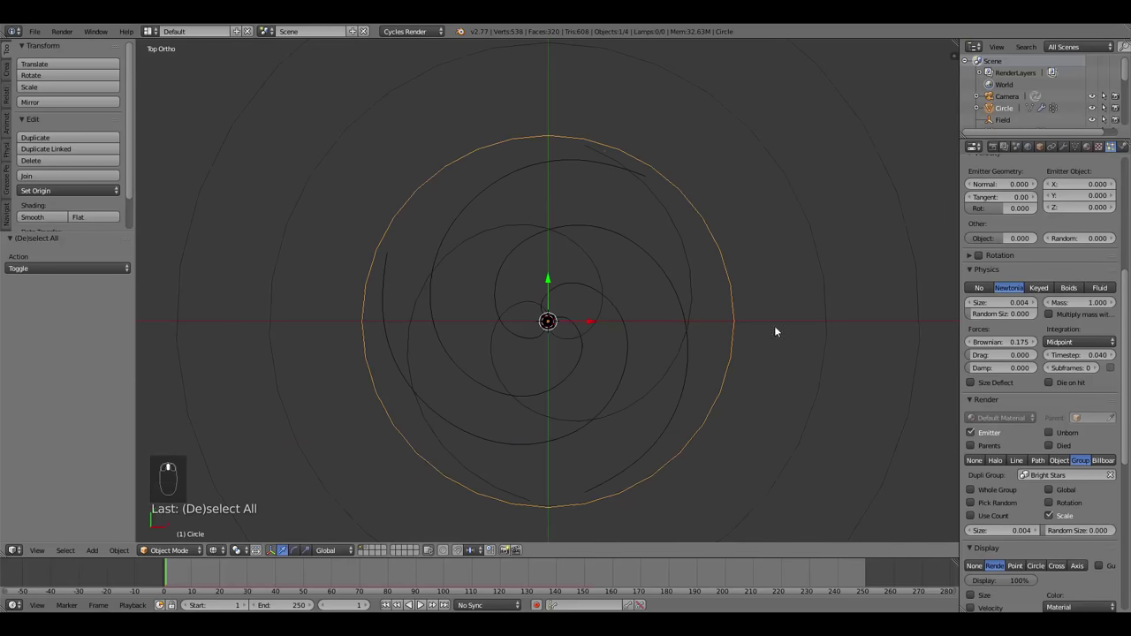
# Set the bright stars' particle size to 0.0035, deselect everything, and play the animation to inspect the stars before stopping it.
pyautogui.click(1001, 302)
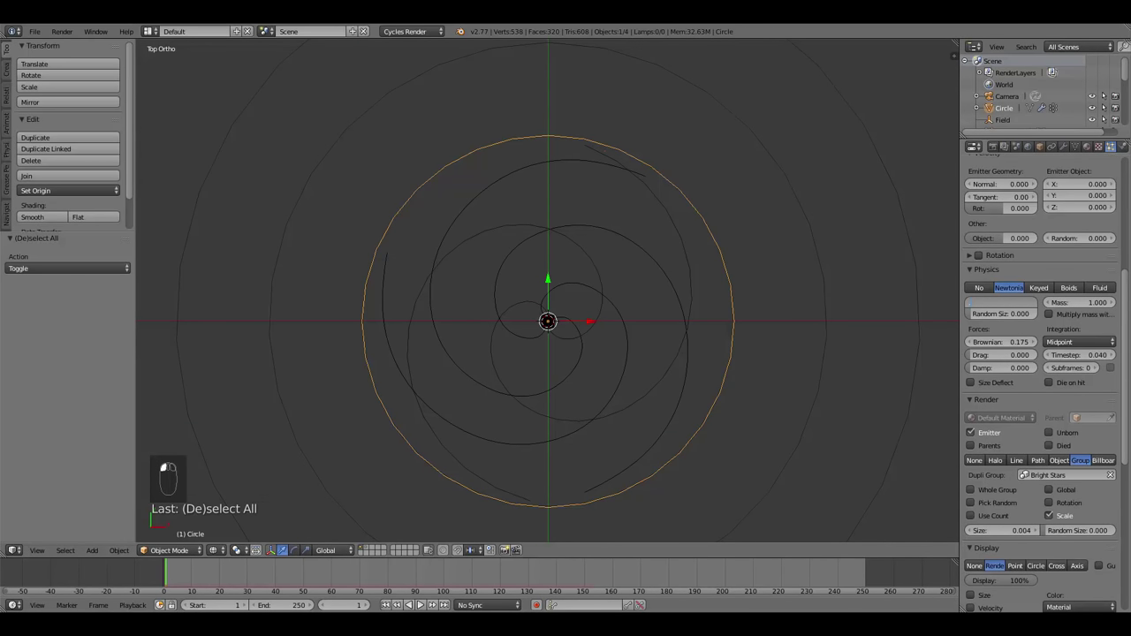
pyautogui.write('0035')
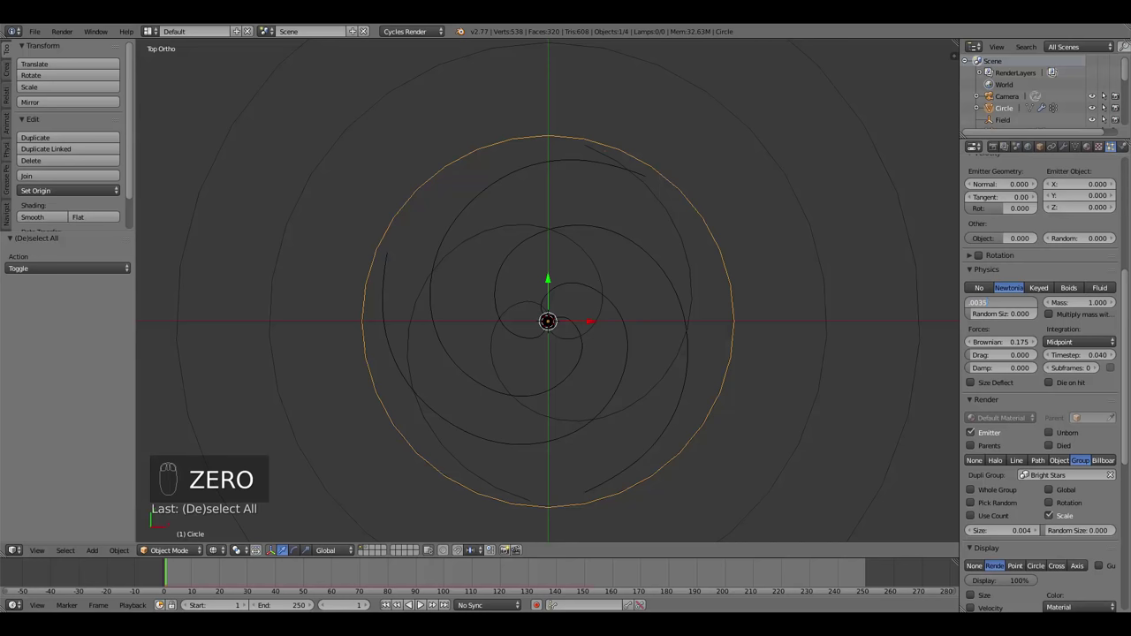
pyautogui.press('Return')
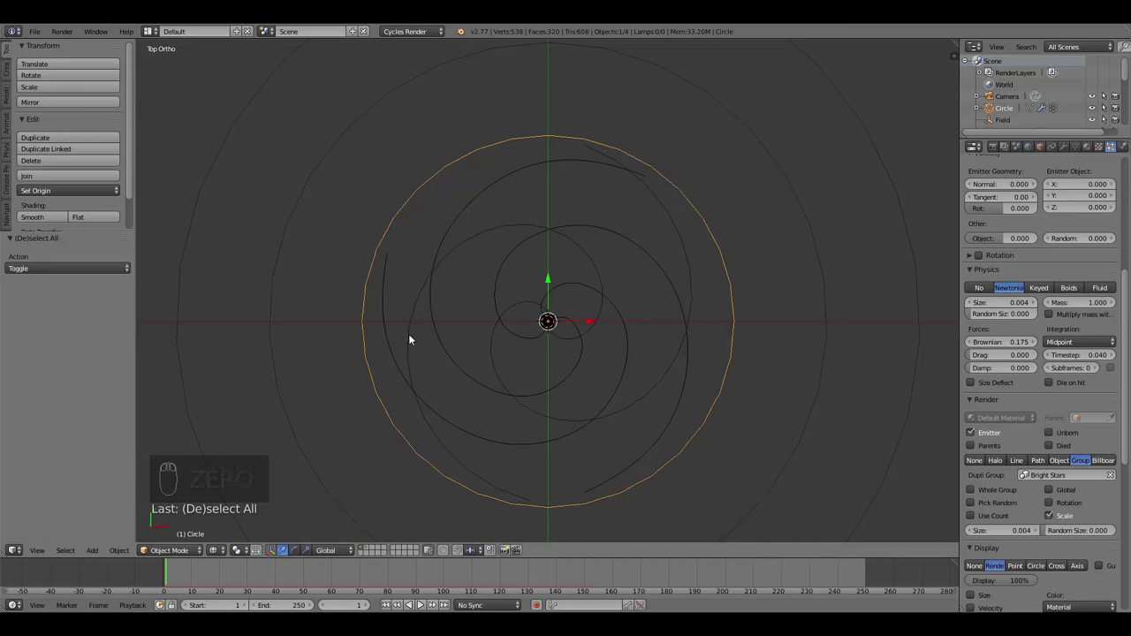
pyautogui.press('a')
pyautogui.hotkey('alt', 'a')
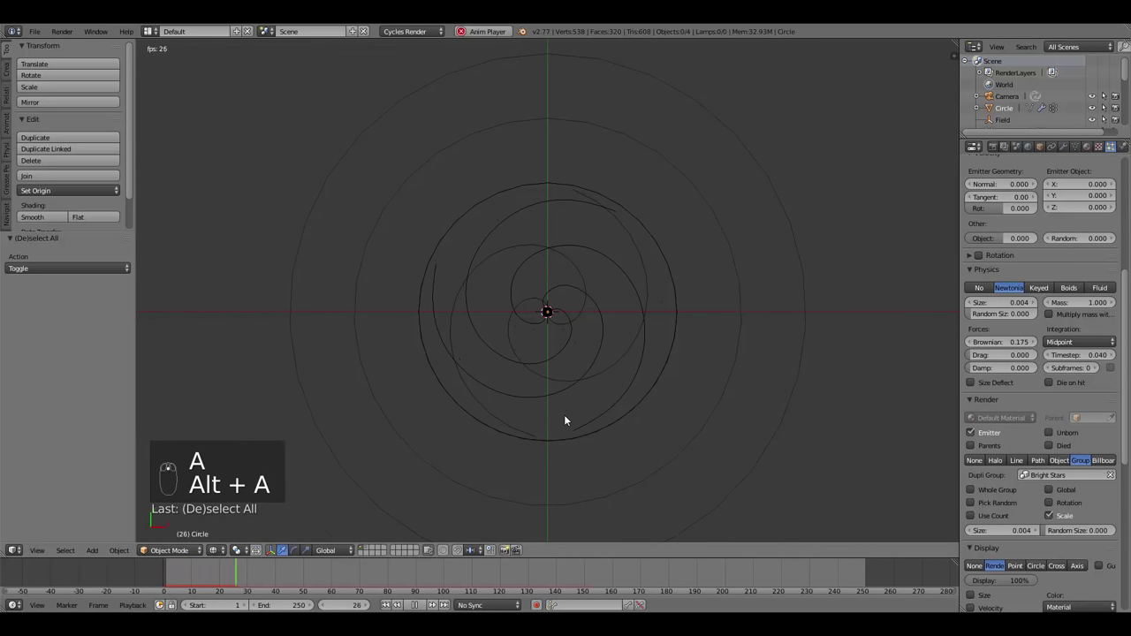
pyautogui.scroll(6, 563, 414)
pyautogui.scroll(-2, 462, 328)
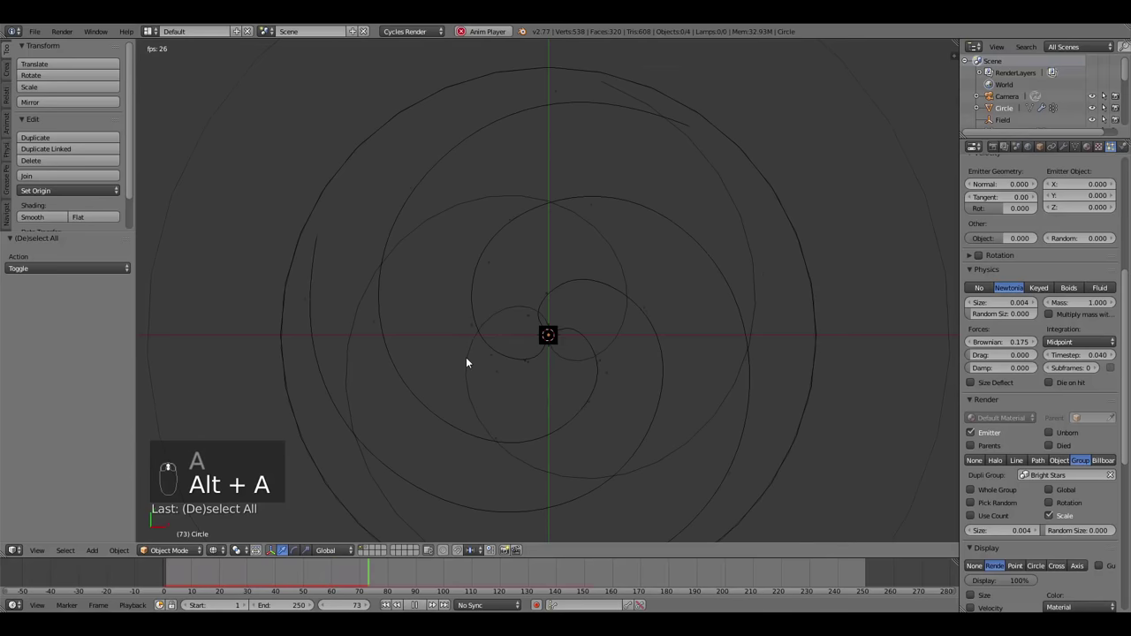
pyautogui.scroll(-3, 466, 355)
pyautogui.scroll(5, 465, 353)
pyautogui.scroll(3, 467, 357)
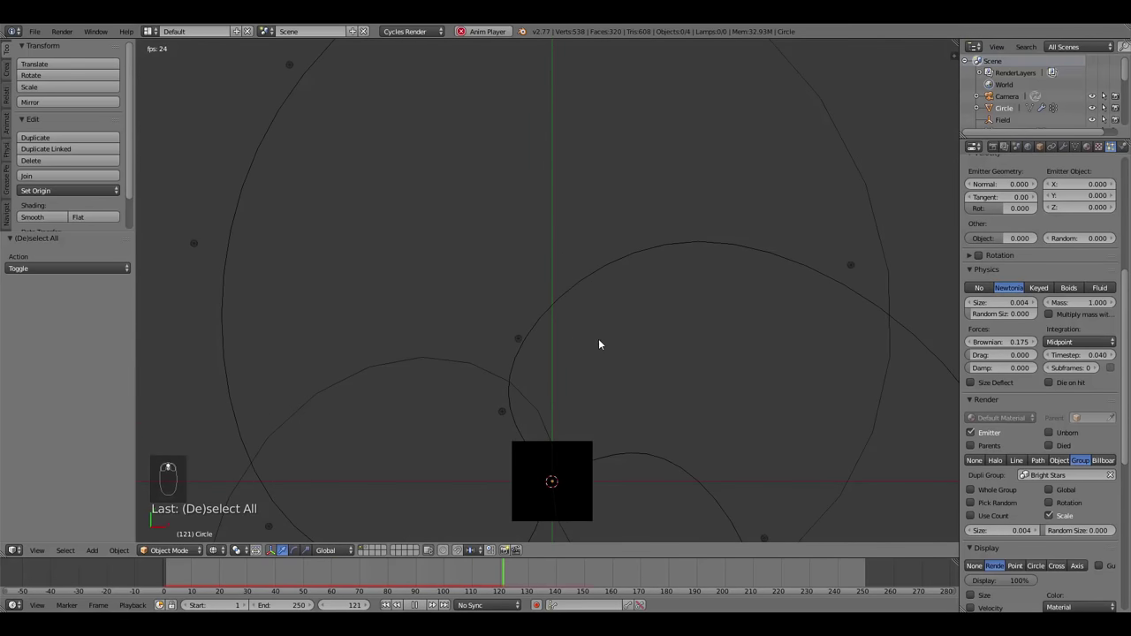
pyautogui.press('Escape')
# Set the bright stars' particle size to 0.003, play the animation from an angled view to check it, and return to top view.
pyautogui.click(998, 302)
pyautogui.write('0.003')
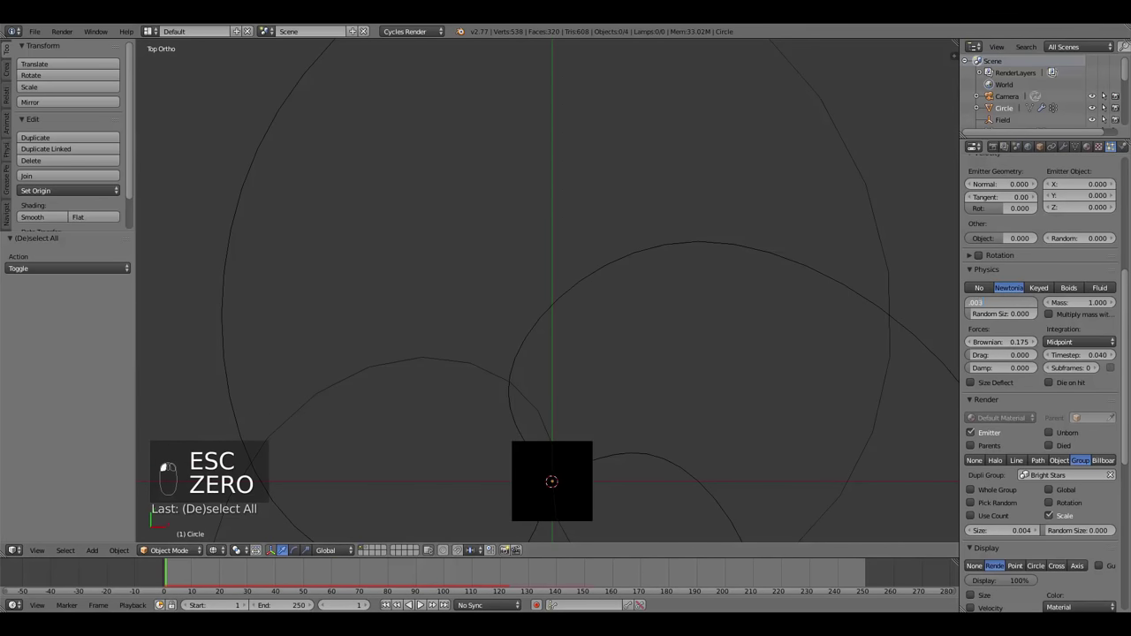
pyautogui.press('Return')
pyautogui.scroll(-10, 549, 378)
pyautogui.hotkey('alt', 'a')
pyautogui.moveTo(579, 406); pyautogui.dragTo(530, 323, button='middle')
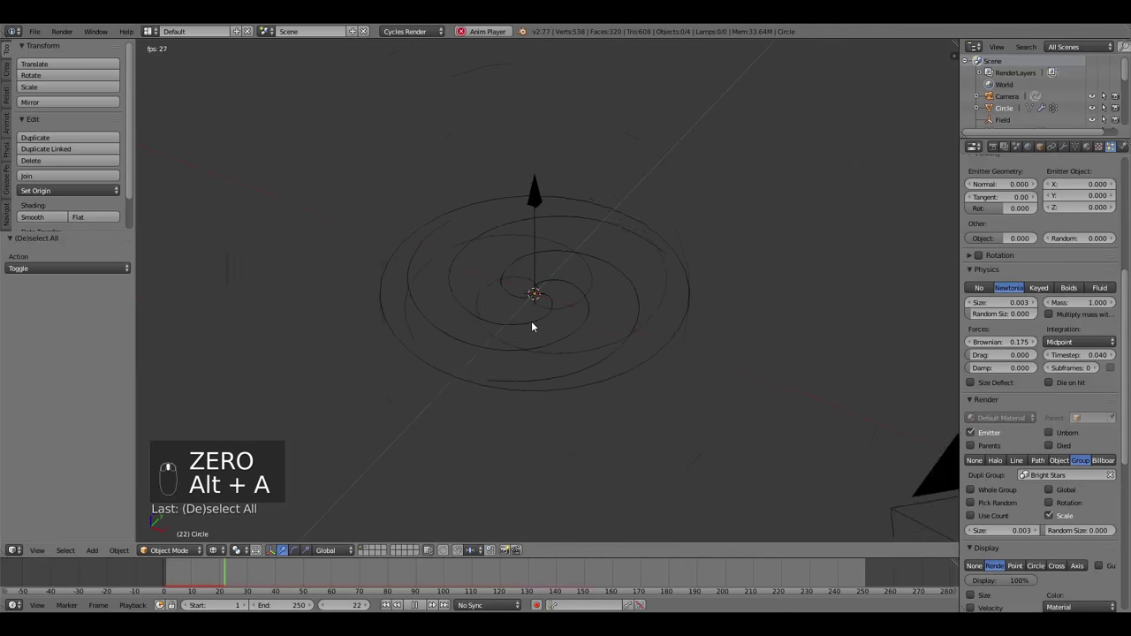
pyautogui.scroll(4, 530, 323)
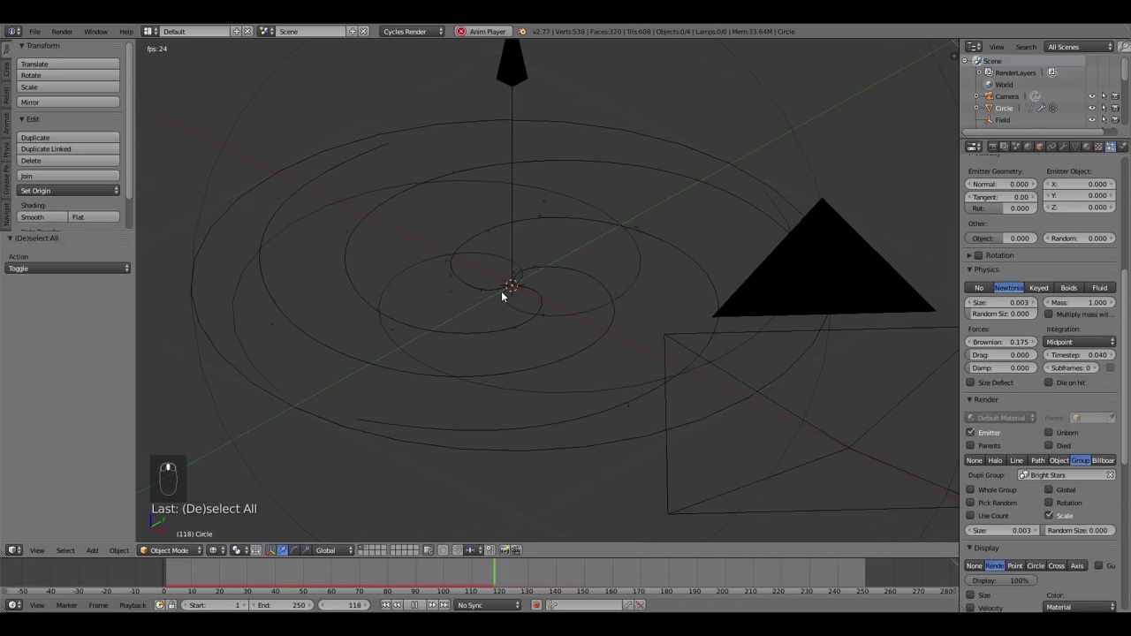
pyautogui.press('Escape')
pyautogui.press('KP_7')
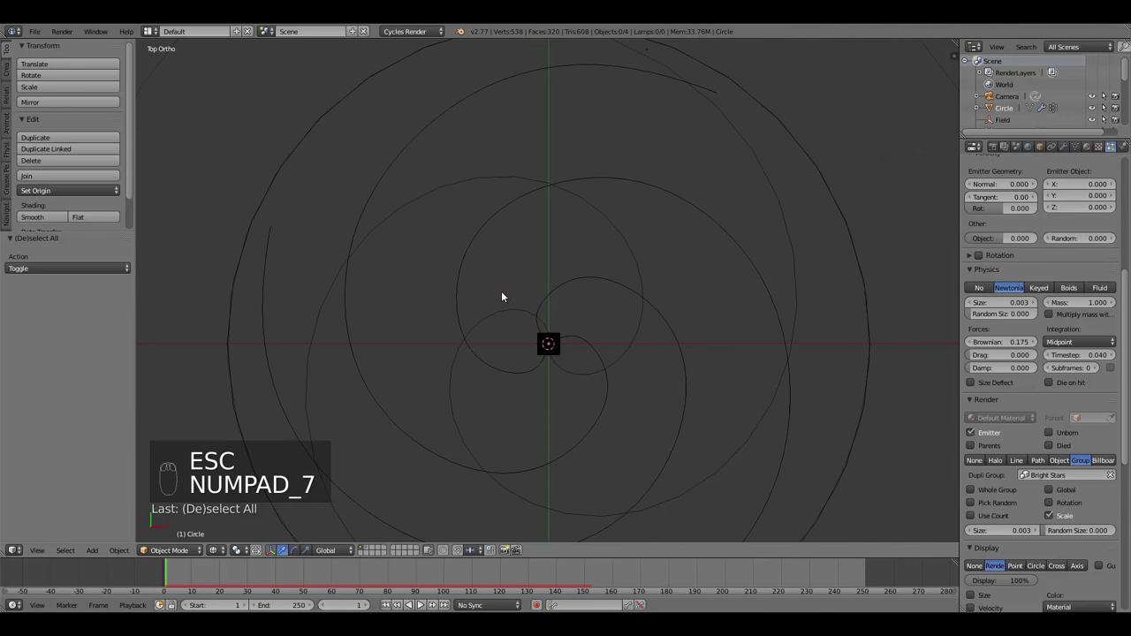
# Select the "Stars" particle system, make it visible in the viewport, and briefly play both systems together.
pyautogui.scroll(-2, 504, 292)
pyautogui.scroll(5, 1113, 304)
pyautogui.scroll(2, 1113, 305)
pyautogui.click(1003, 191)
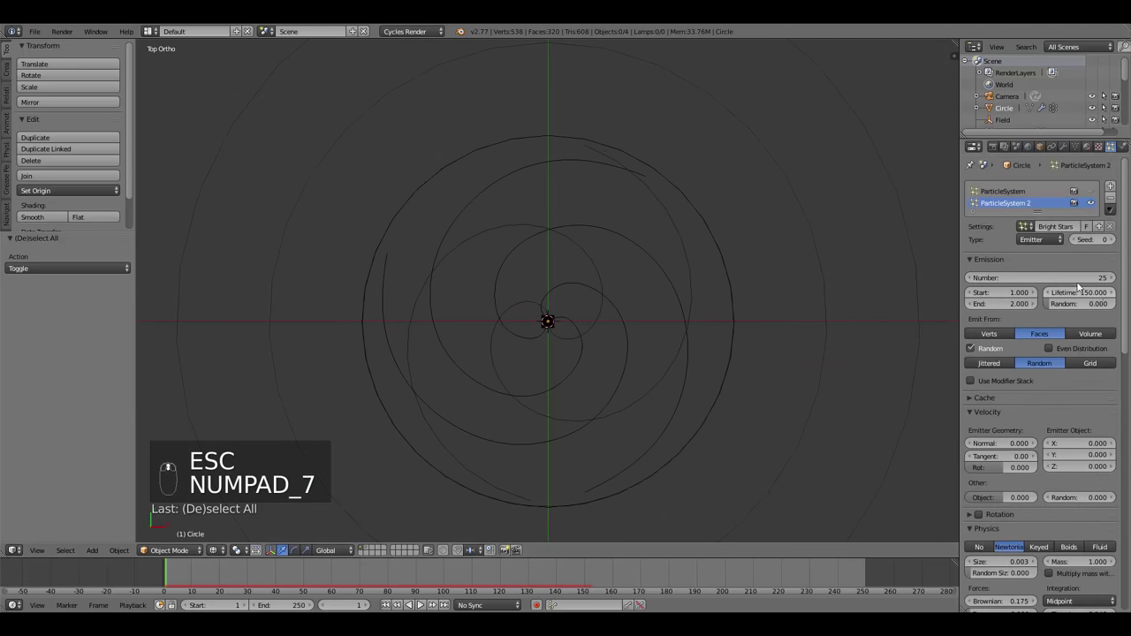
pyautogui.click(1090, 192)
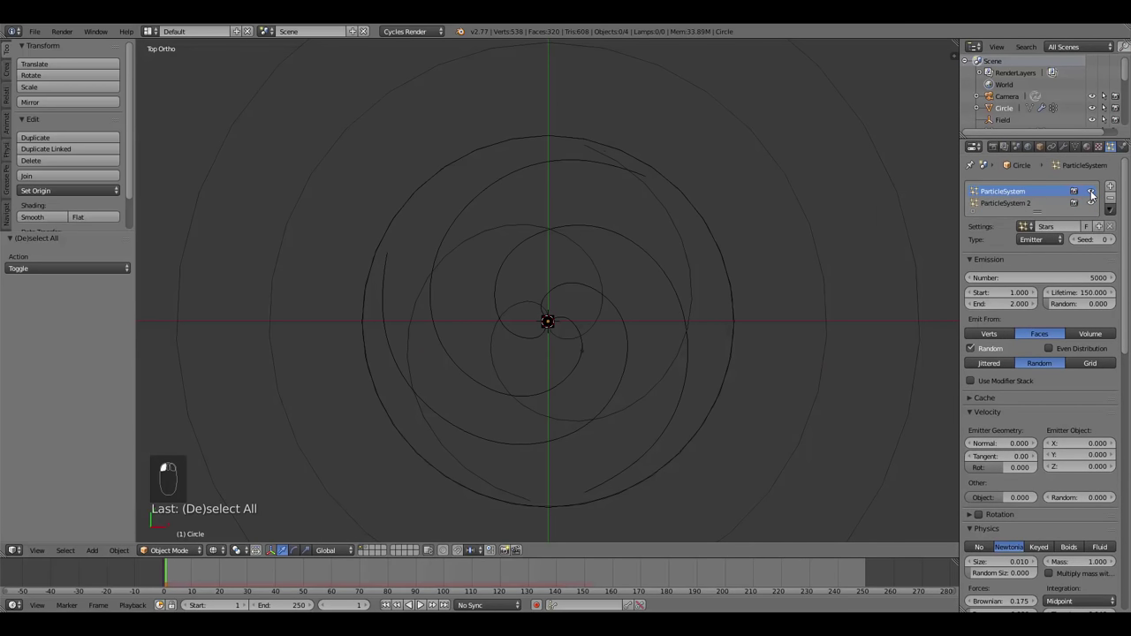
pyautogui.hotkey('alt', 'a')
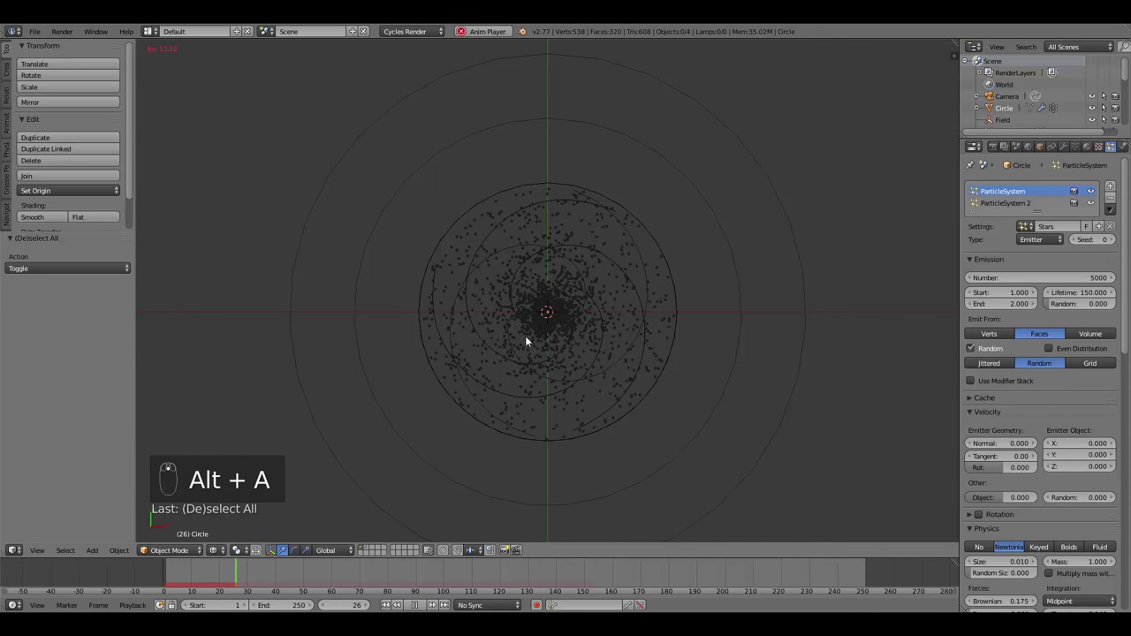
pyautogui.press('Escape')
pyautogui.scroll(-2, 1051, 411)
pyautogui.scroll(-8, 1050, 411)
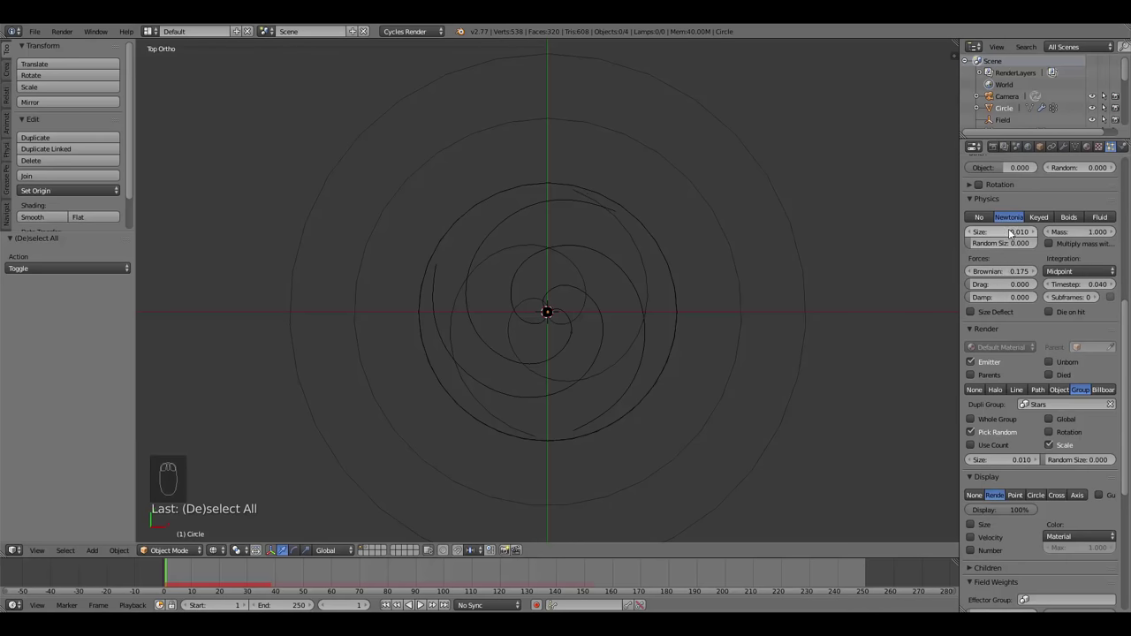
# Increase the scene's render resolution percentage.
pyautogui.click(993, 147)
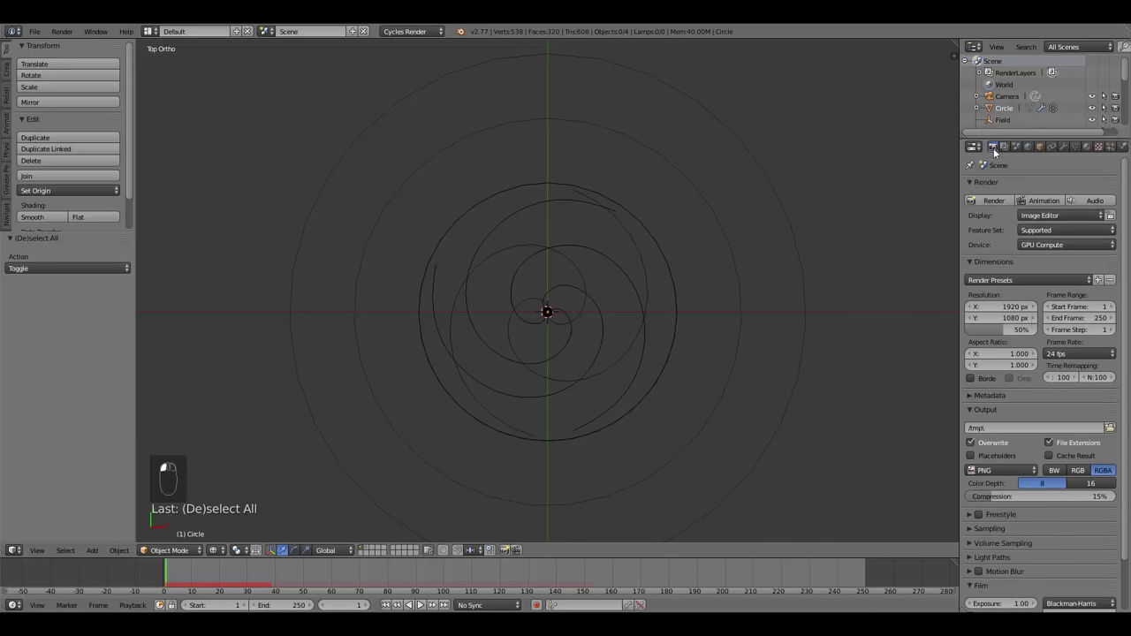
pyautogui.click(1007, 329)
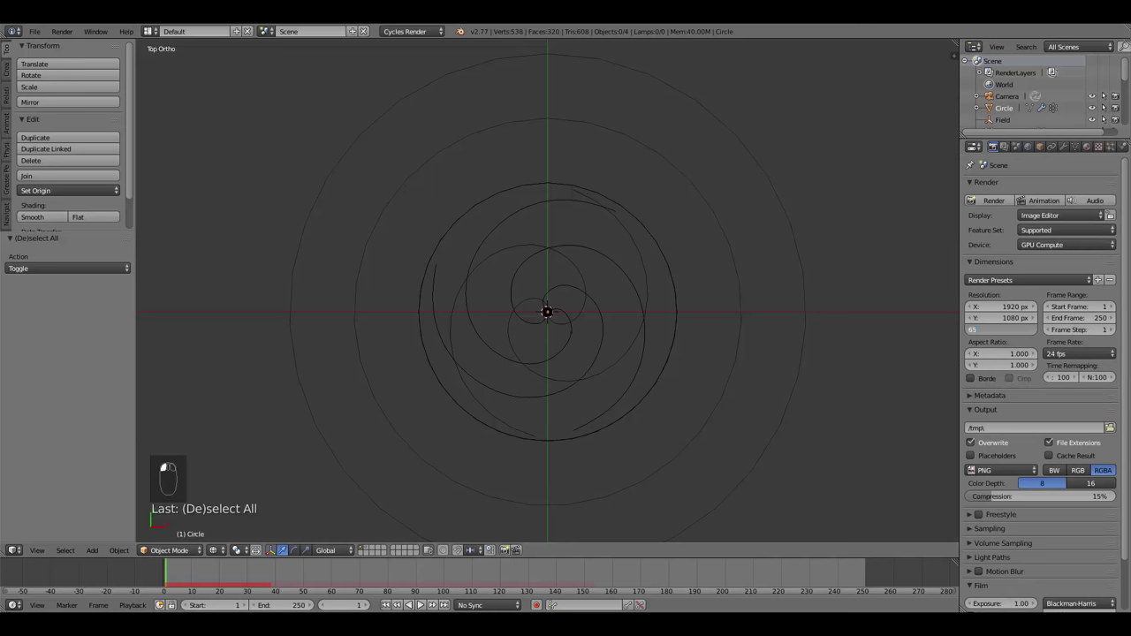
pyautogui.press('Return')
# Return to the "Stars" particle settings and set the particle size to 0.001.
pyautogui.click(1062, 146)
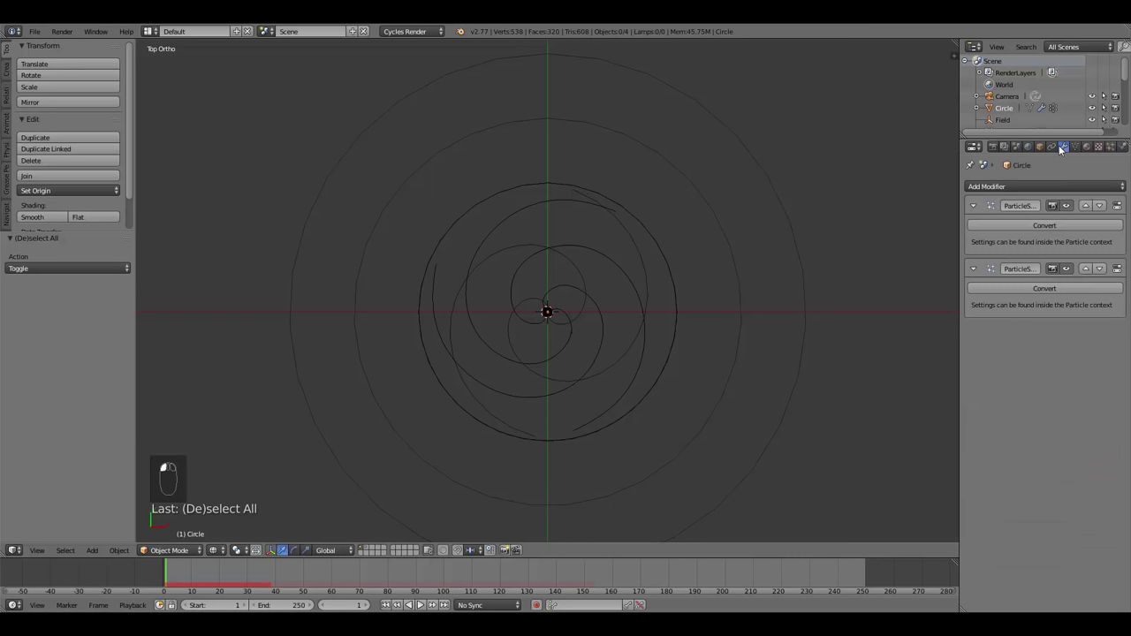
pyautogui.click(1109, 147)
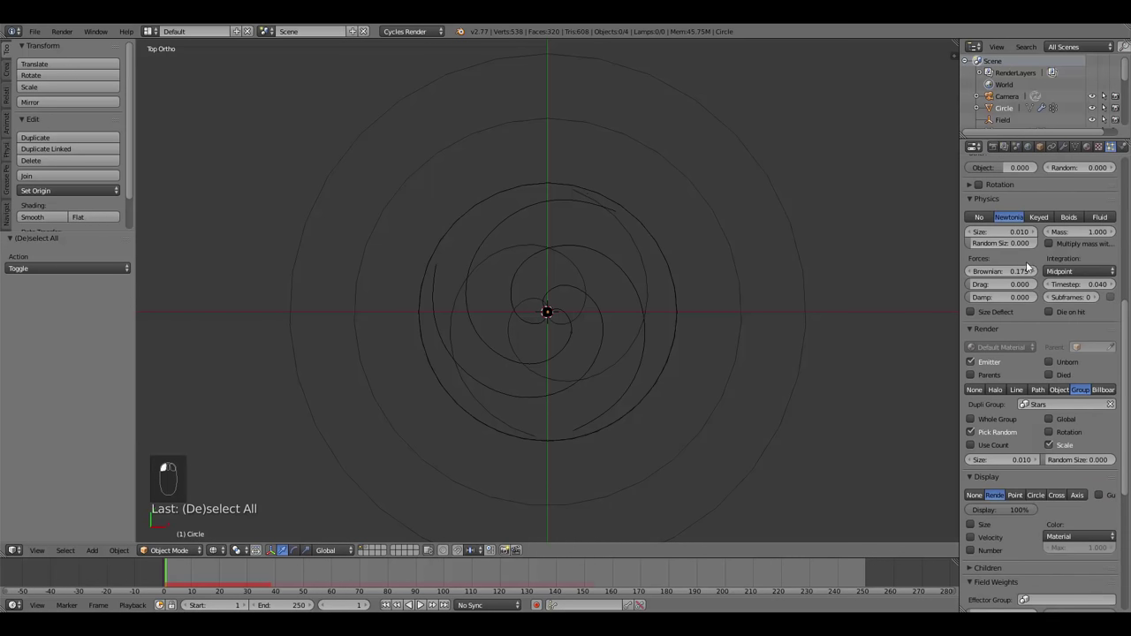
pyautogui.click(1013, 232)
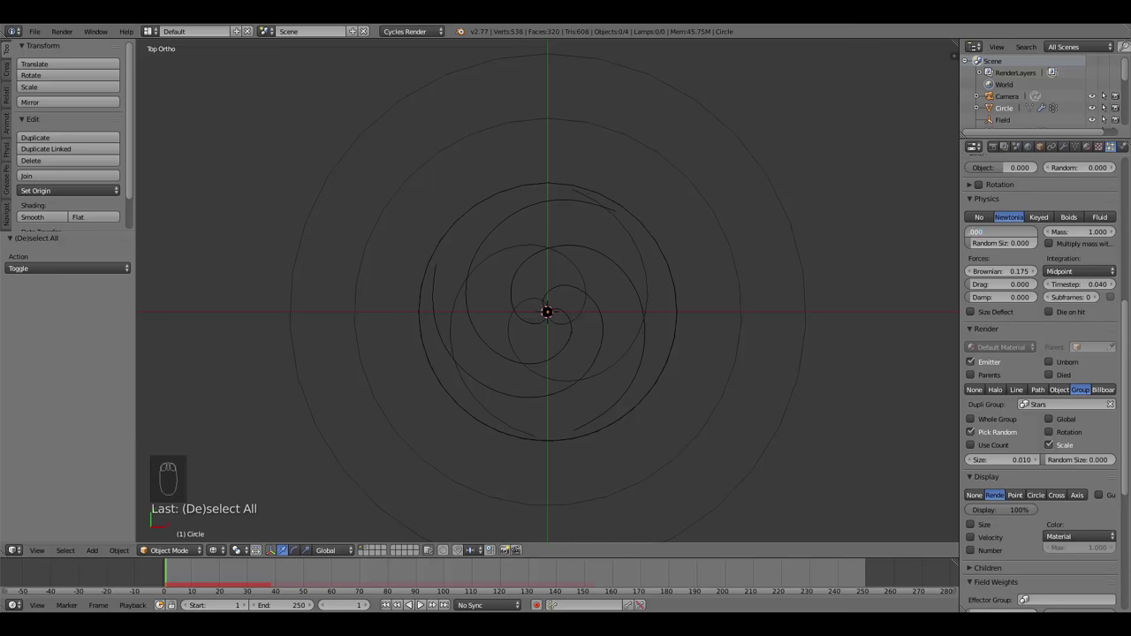
pyautogui.write('0.001')
pyautogui.press('Return')
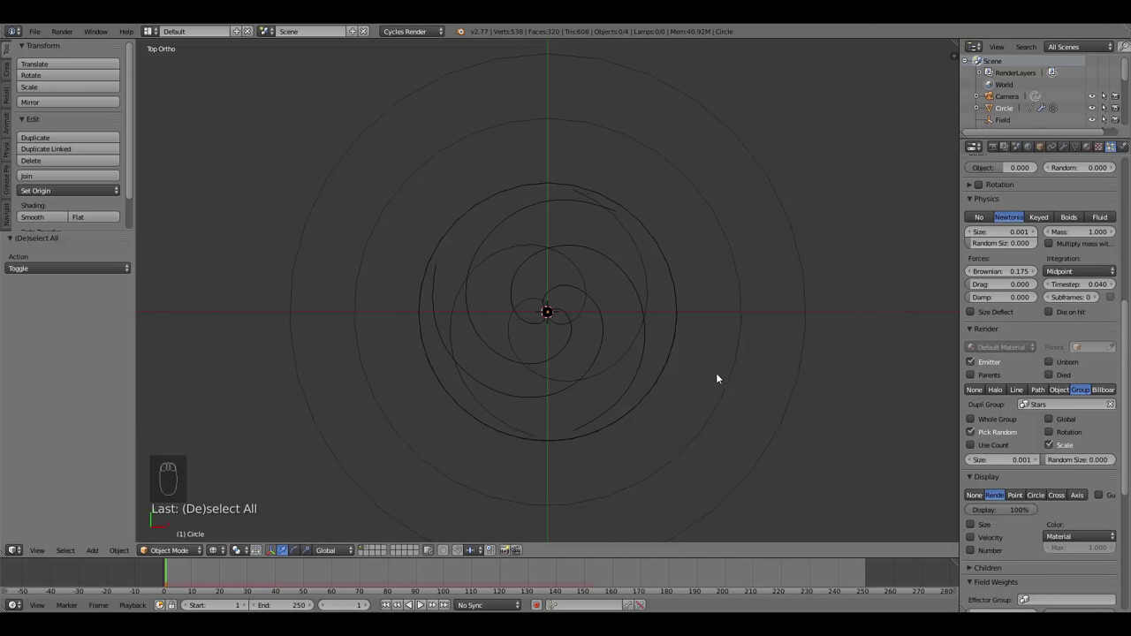
# Play the animation from a tilted view, examine the smaller stars around the galaxy core, and return to top view.
pyautogui.moveTo(716, 373); pyautogui.dragTo(658, 368, button='middle')
pyautogui.hotkey('alt', 'a')
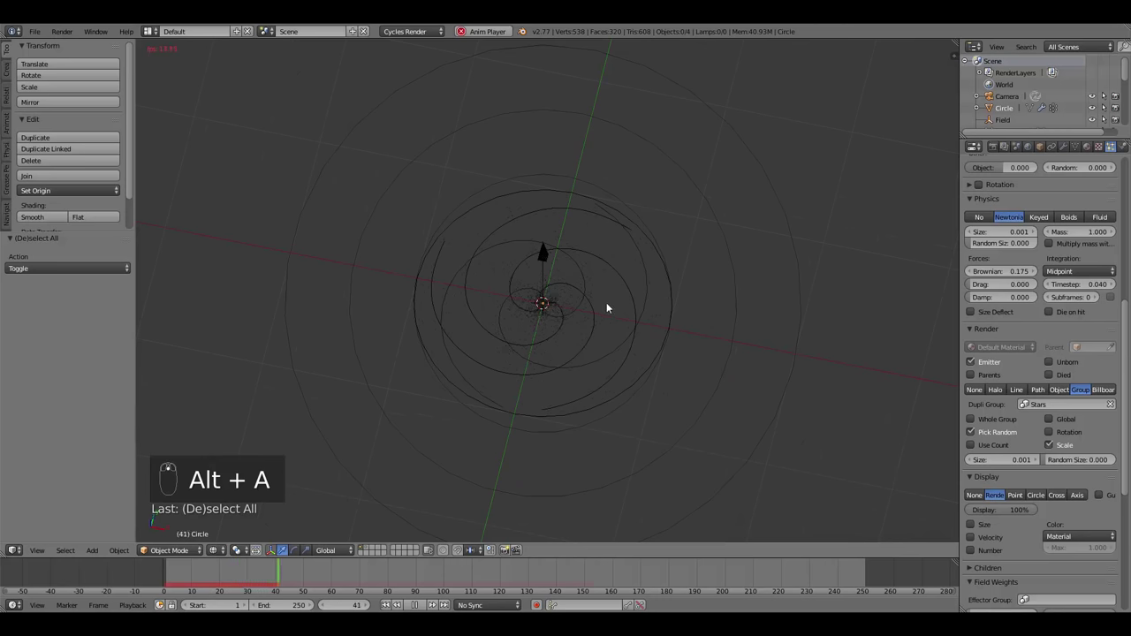
pyautogui.scroll(3, 606, 305)
pyautogui.scroll(8, 605, 349)
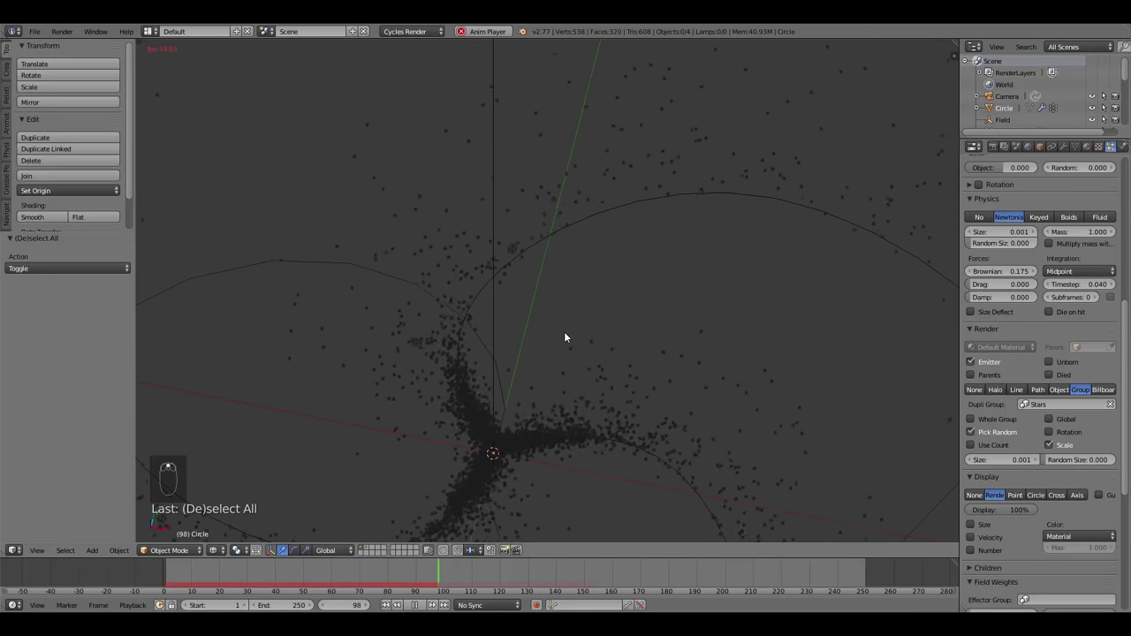
pyautogui.scroll(-6, 564, 331)
pyautogui.scroll(-4, 564, 331)
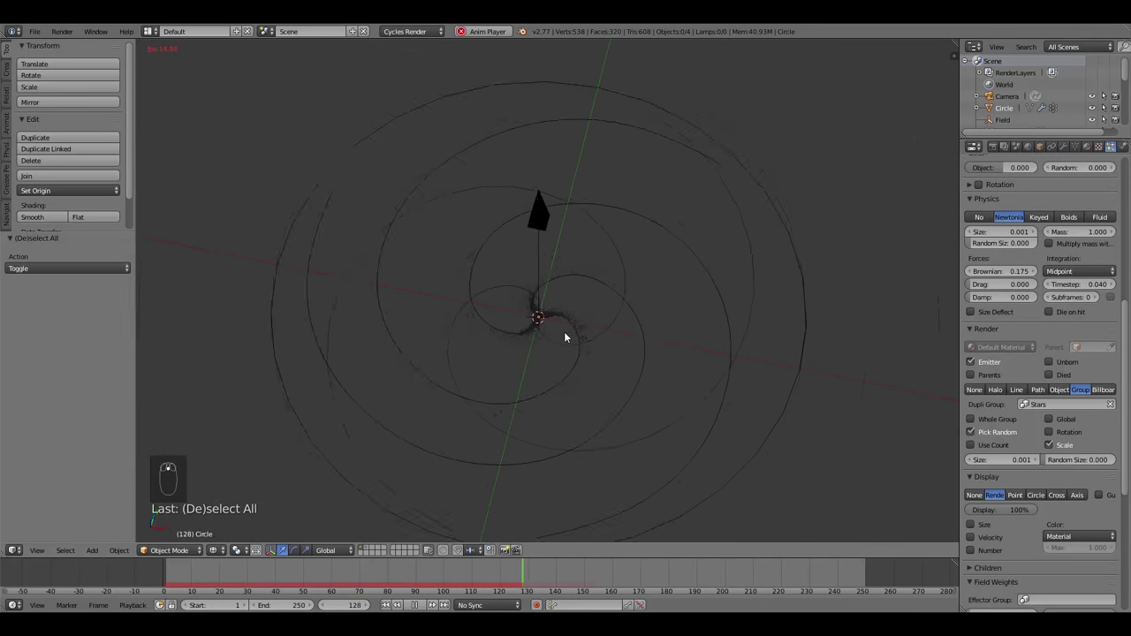
pyautogui.press('Escape')
pyautogui.press('KP_7')
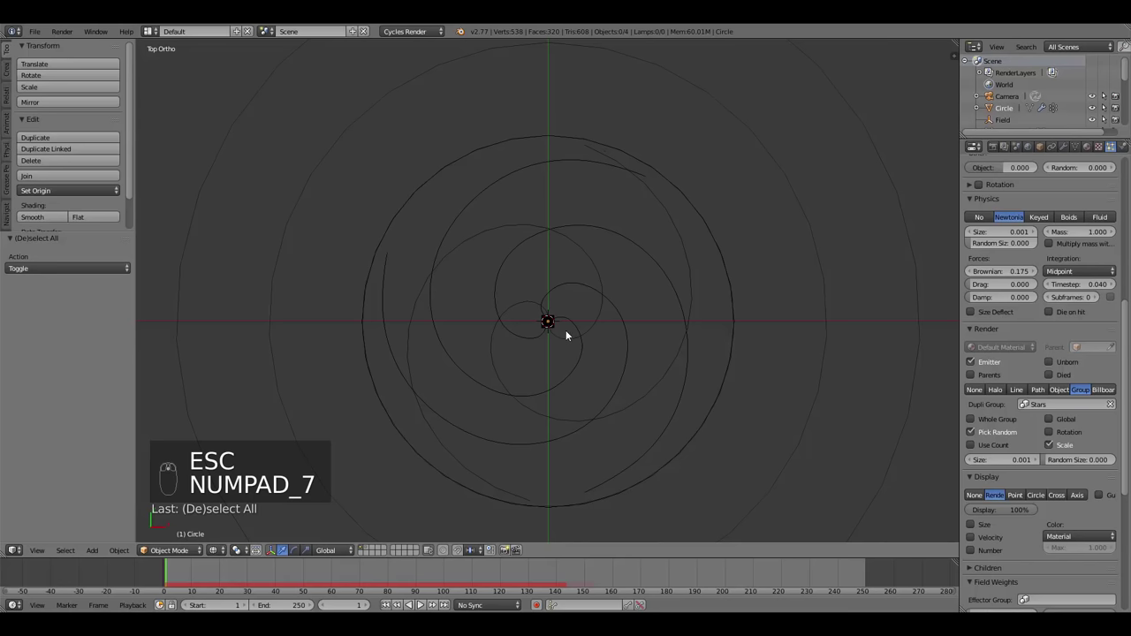
# Set the "Stars" particle system's number to 30000 and play the animation from a tilted view.
pyautogui.scroll(10, 1037, 288)
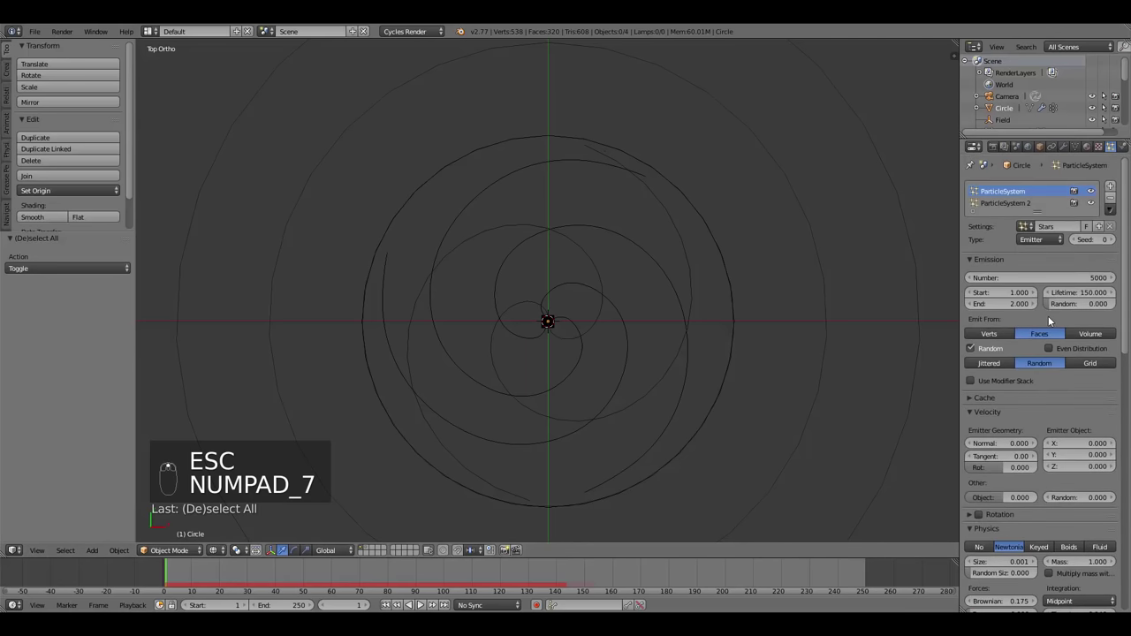
pyautogui.scroll(-5, 613, 352)
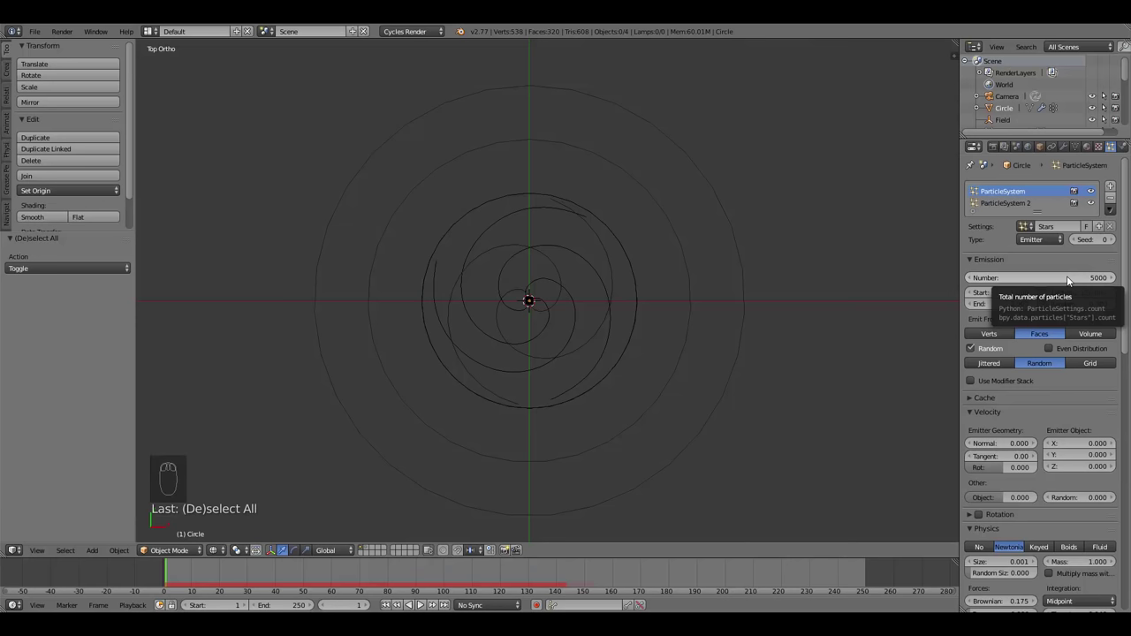
pyautogui.click(1067, 280)
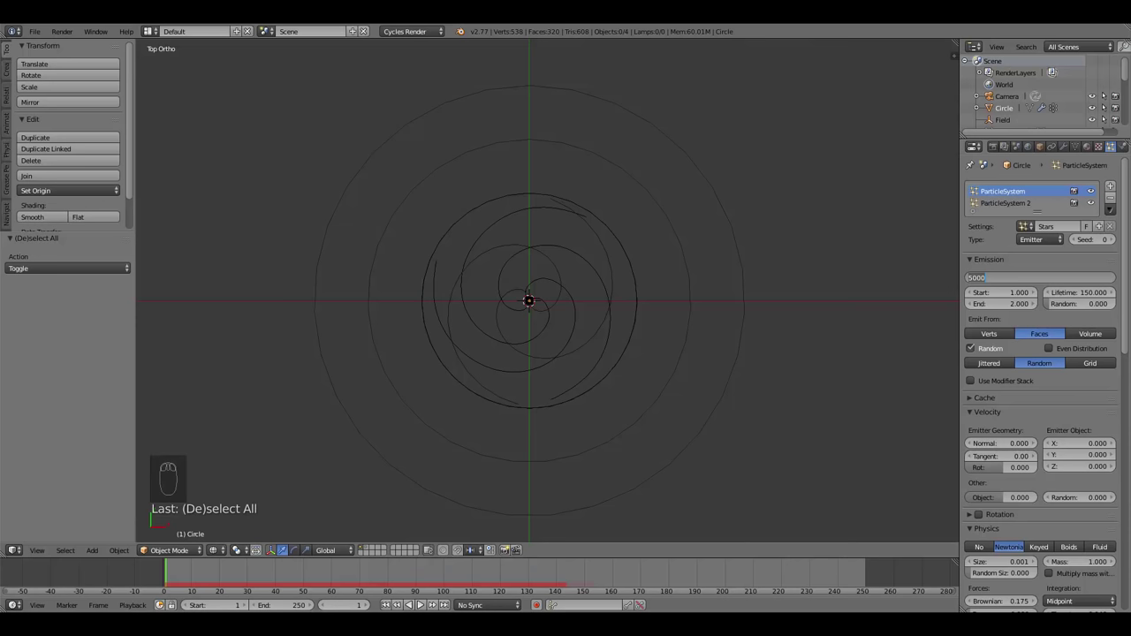
pyautogui.write('30000')
pyautogui.hotkey('alt', 'a')
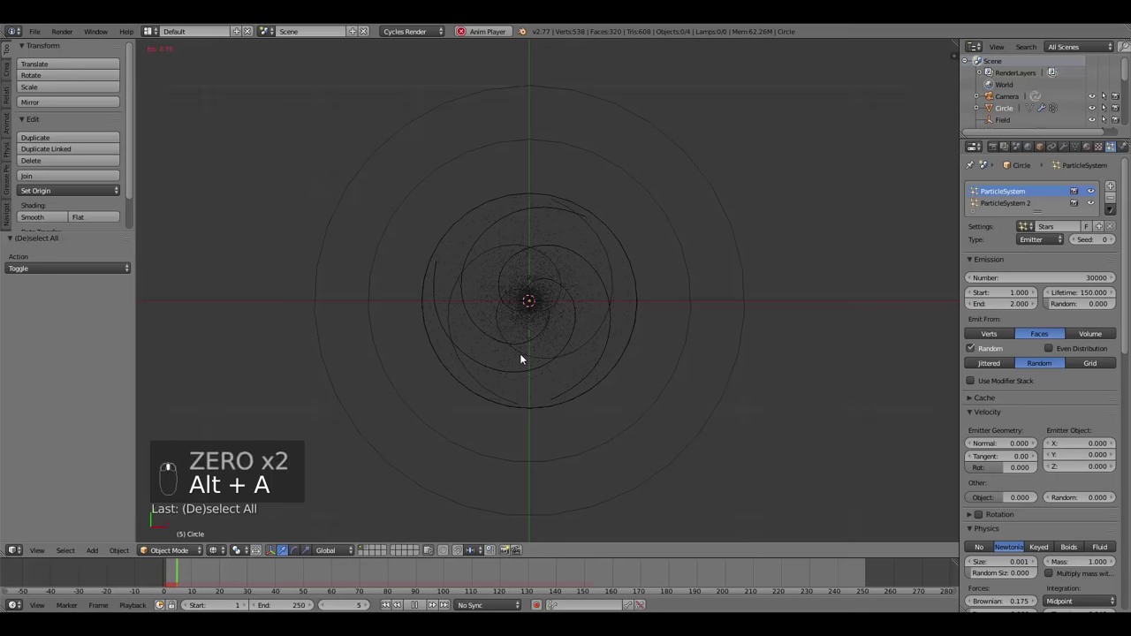
pyautogui.moveTo(522, 356); pyautogui.dragTo(519, 328, button='middle')
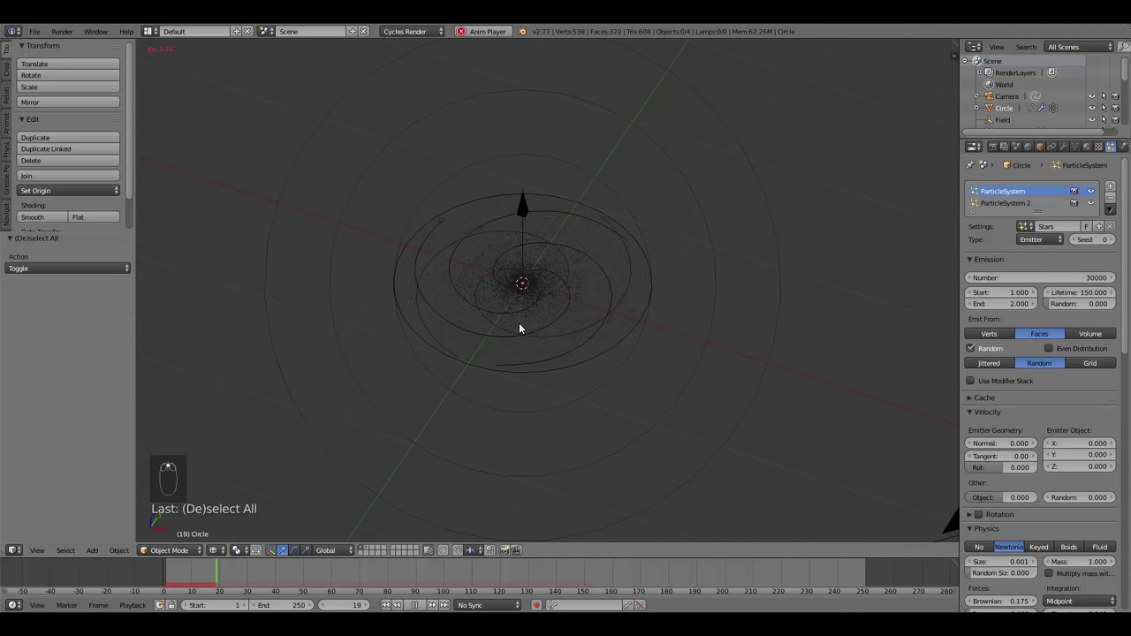
# Stop the animation playback and look through the scene camera.
pyautogui.scroll(2, 518, 327)
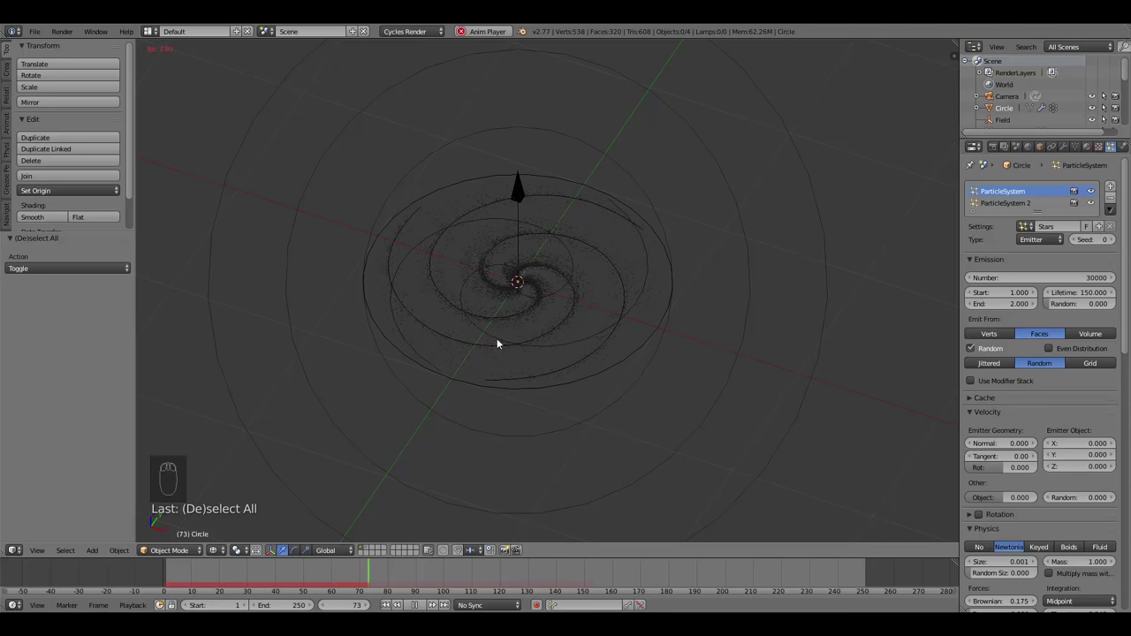
pyautogui.press('Escape')
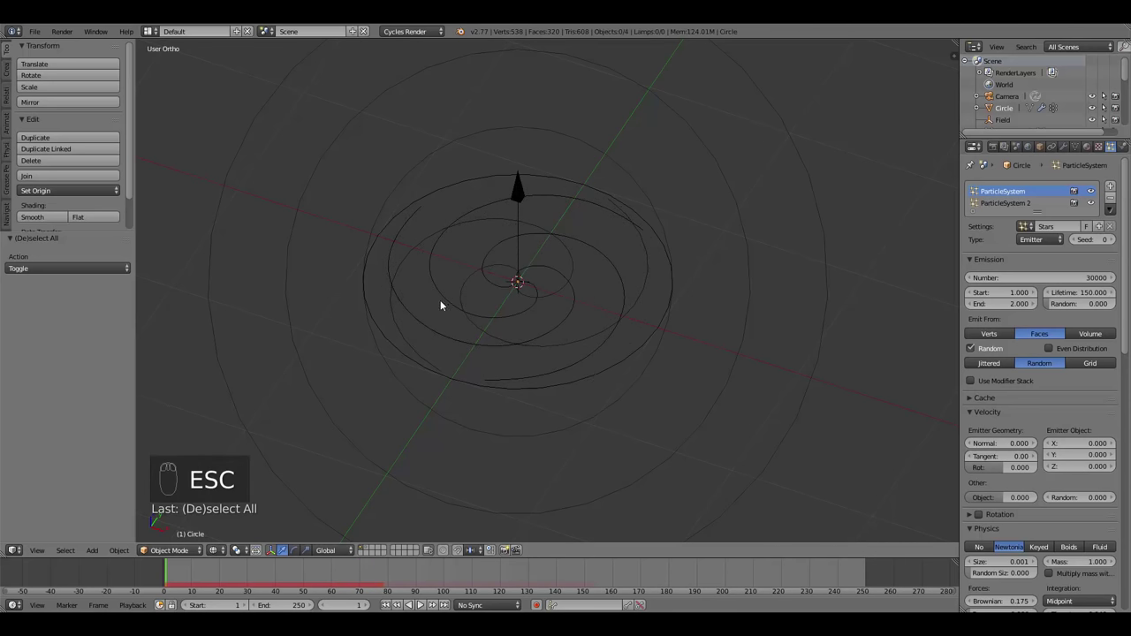
pyautogui.moveTo(440, 300); pyautogui.dragTo(412, 379, button='middle')
pyautogui.press('KP_7')
pyautogui.press('KP_0')
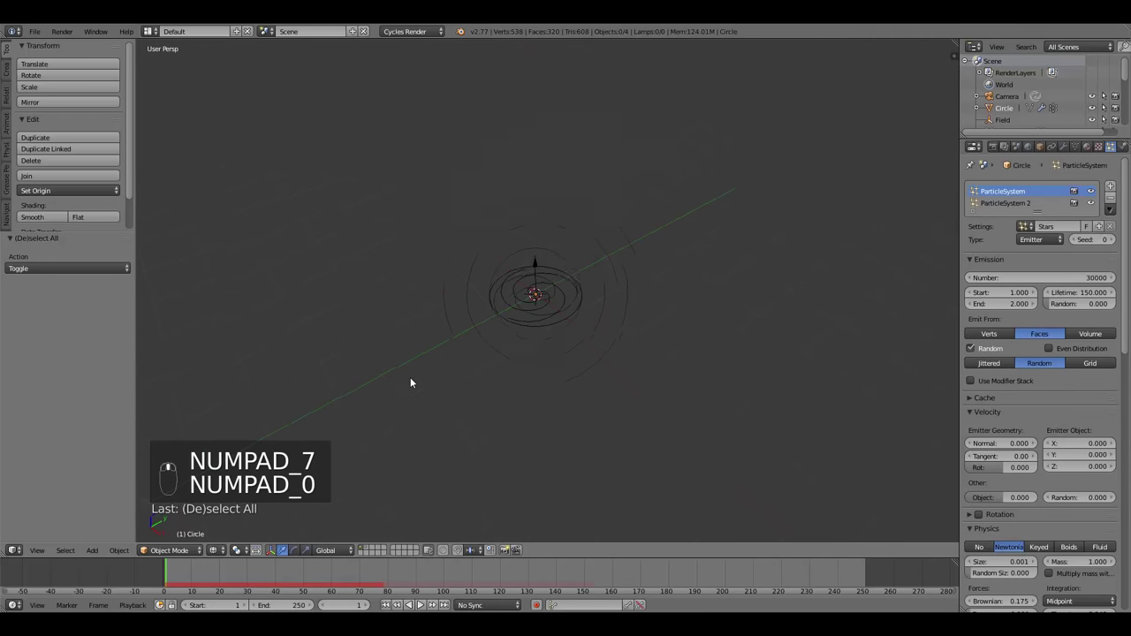
# Select the camera and roll it by about -59° so the galaxy appears tilted in the frame.
pyautogui.rightClick(752, 371)
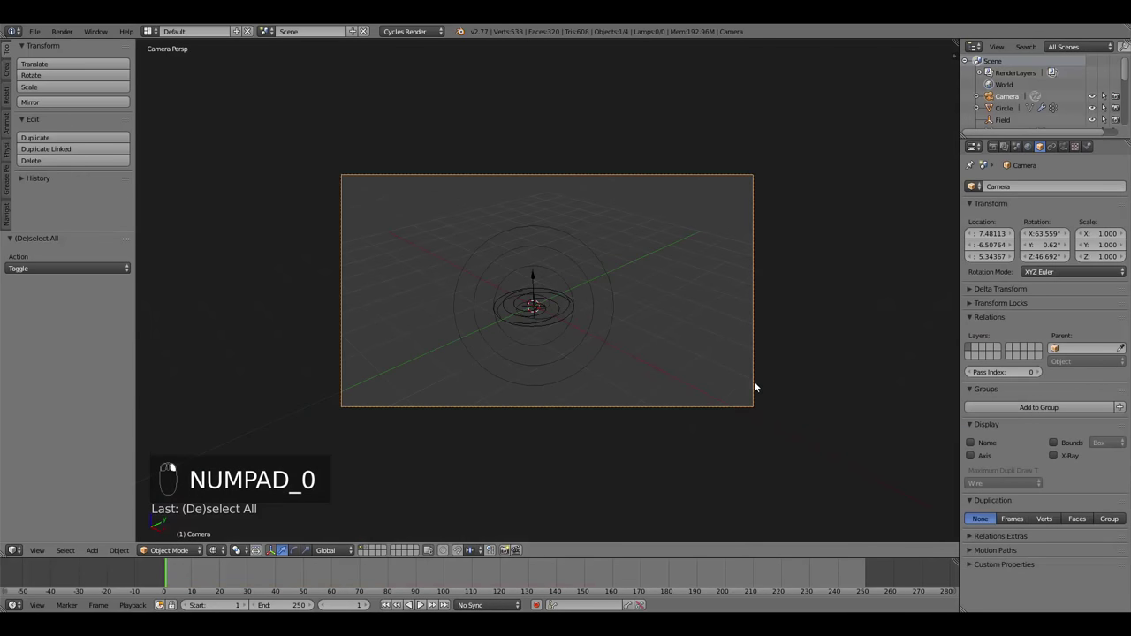
pyautogui.press('r')
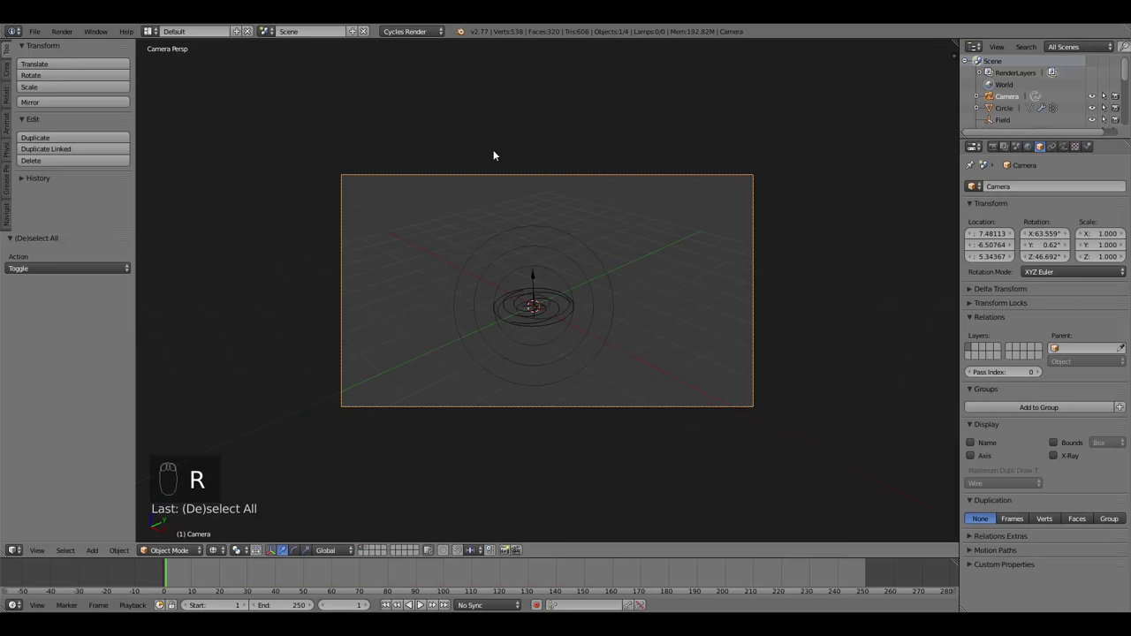
pyautogui.click(530, 183)
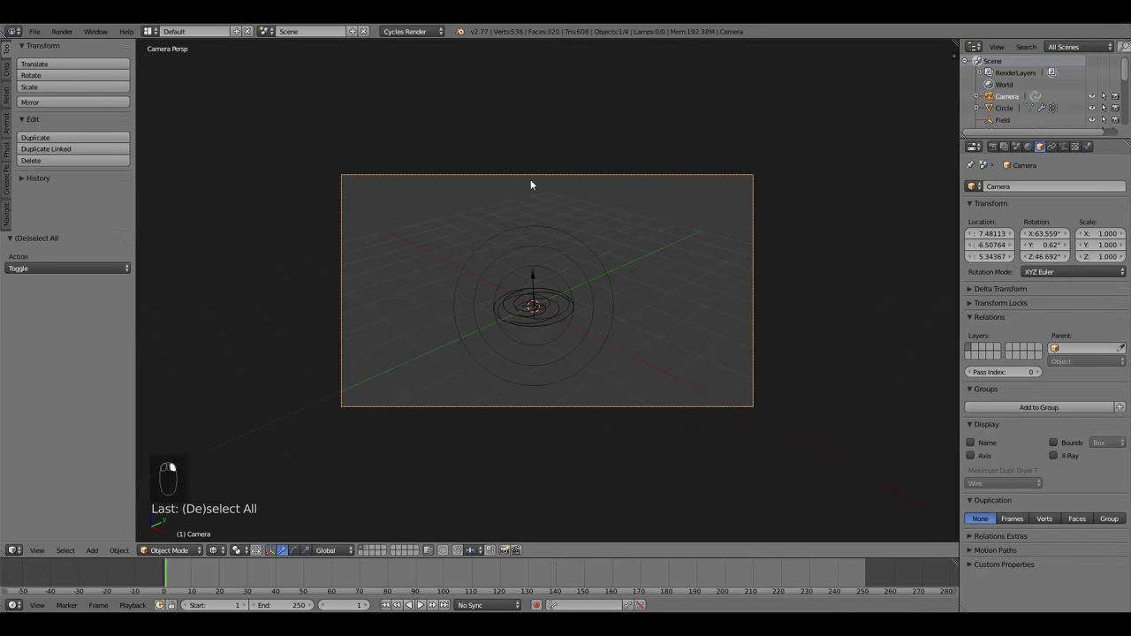
pyautogui.press('r')
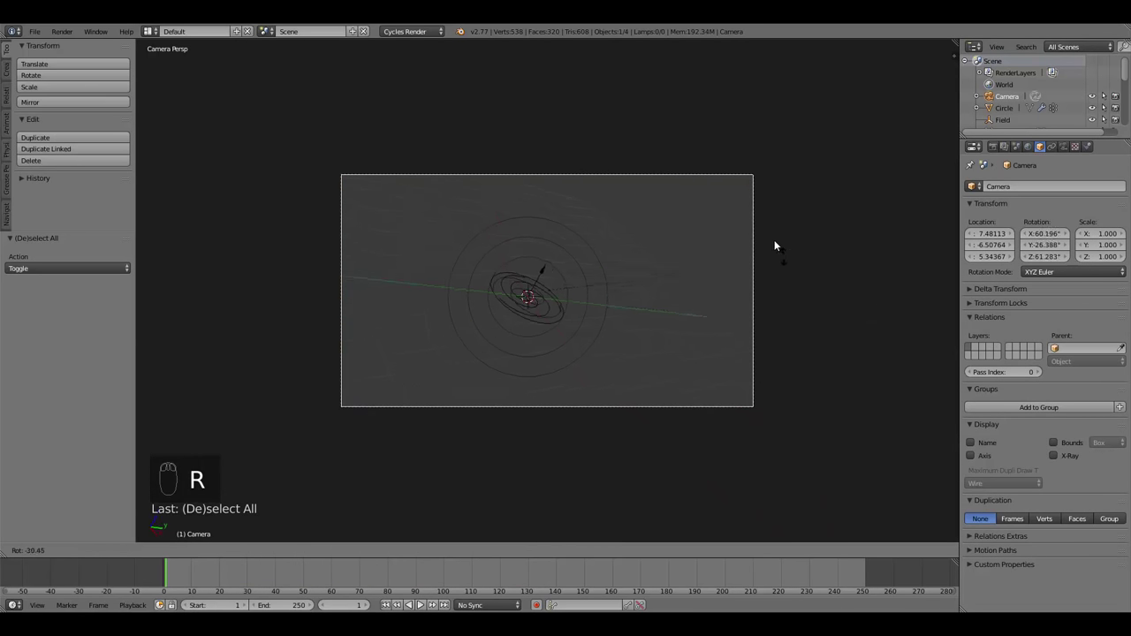
pyautogui.click(682, 240)
# Move the camera about 6.7 units closer to the galaxy along its local Z axis.
pyautogui.press('g')
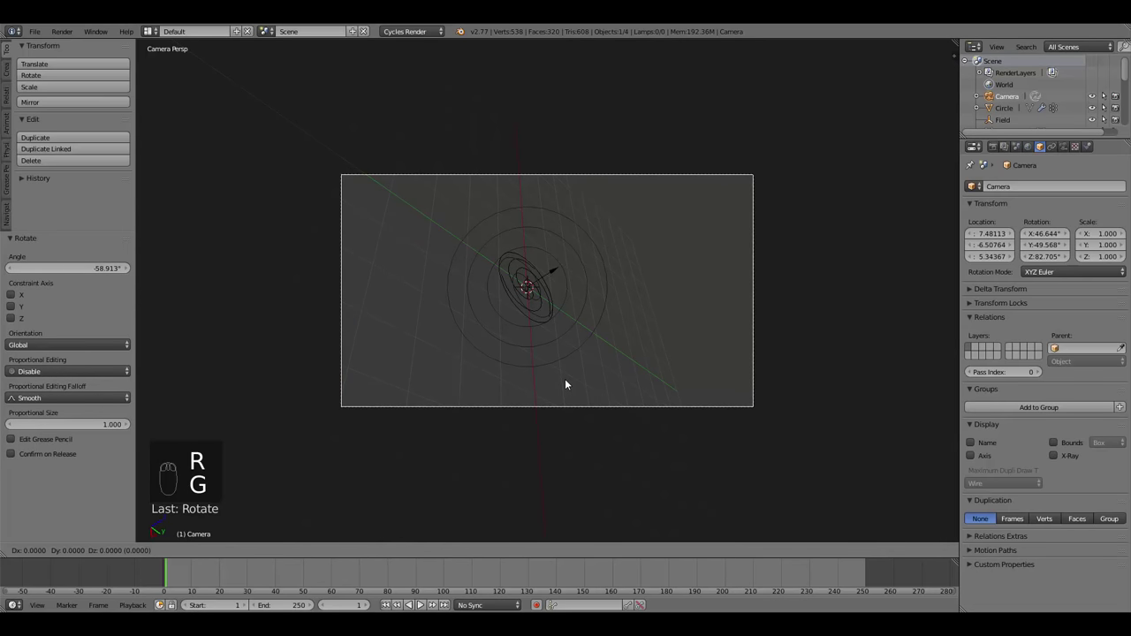
pyautogui.press('z')
pyautogui.press('z')
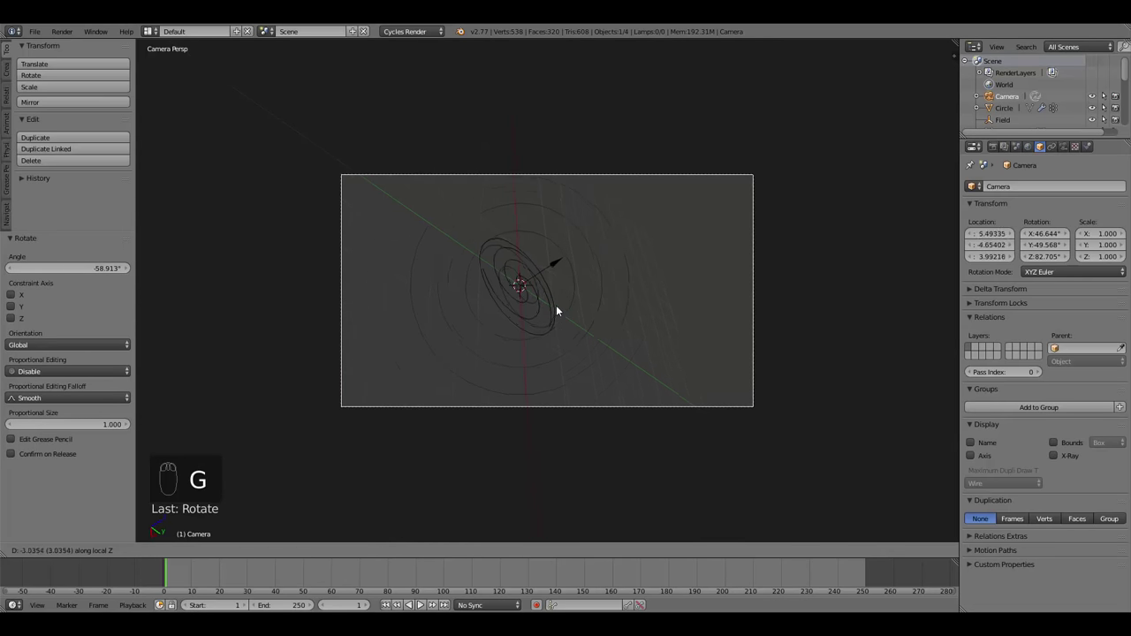
pyautogui.click(554, 282)
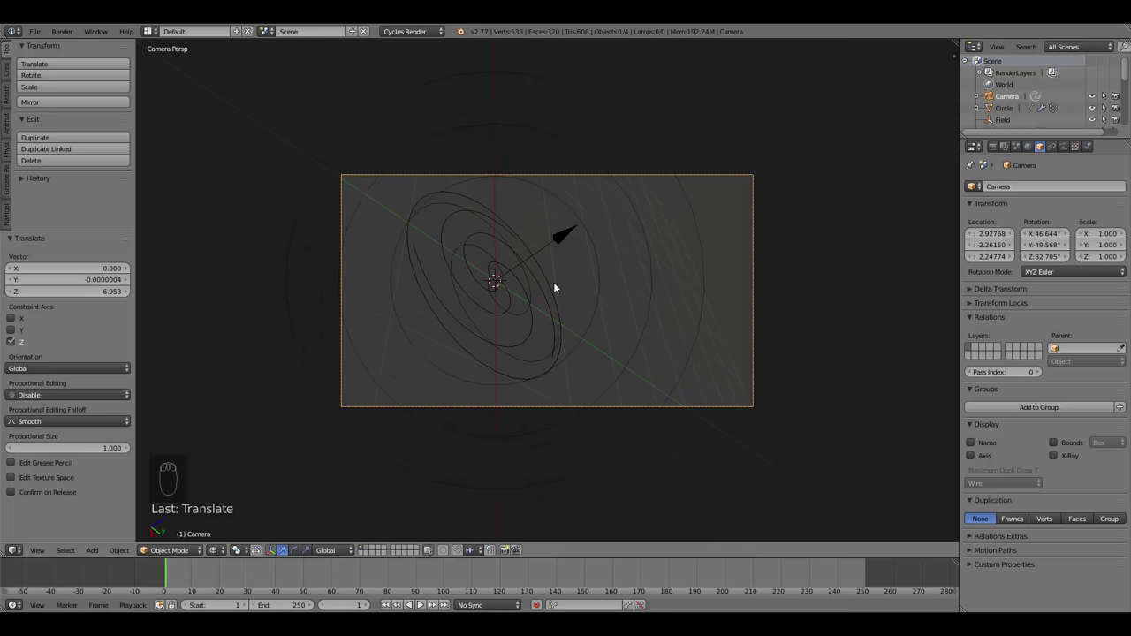
pyautogui.press('g')
pyautogui.press('z')
pyautogui.press('z')
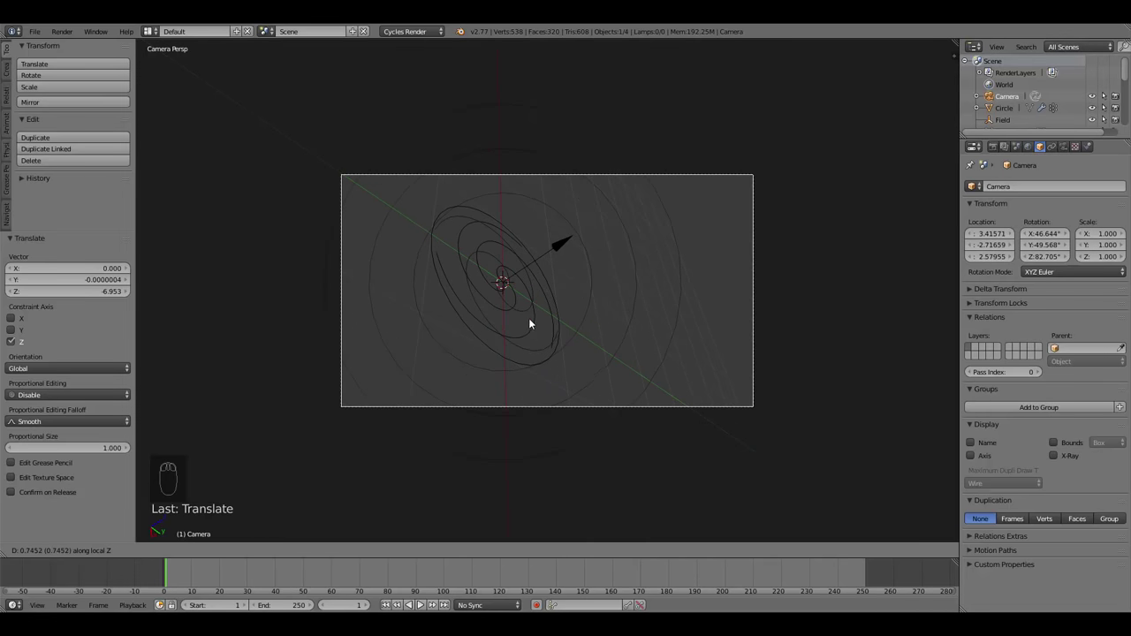
pyautogui.click(533, 302)
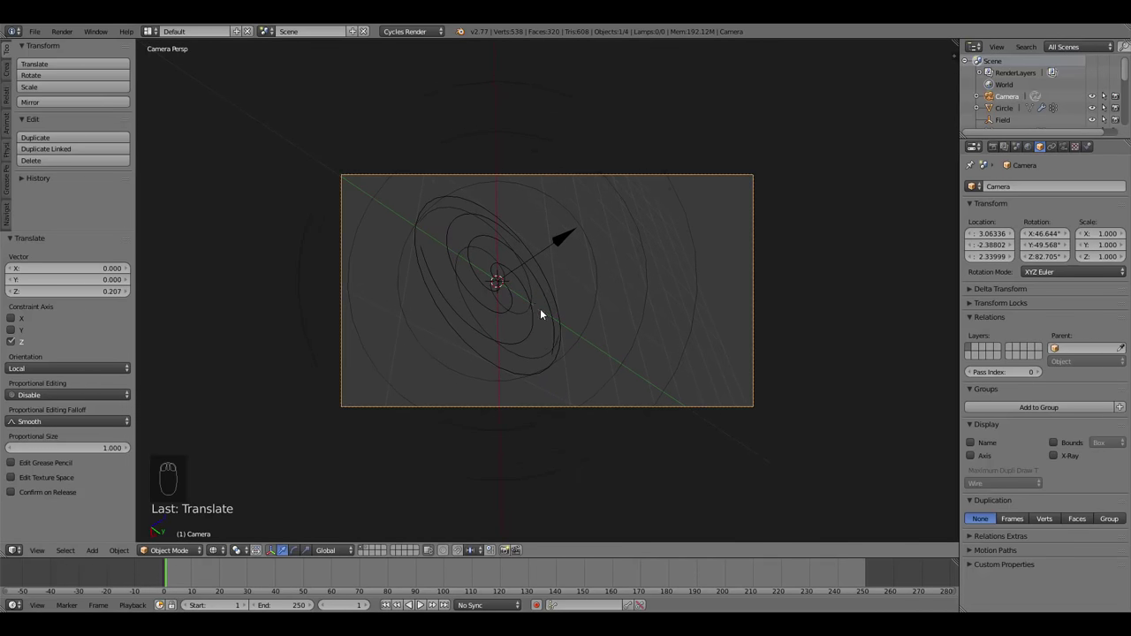
# Trackball-rotate the camera by about -1.7° and 23.2°, and move it to bring the galaxy back near the frame's centre.
pyautogui.press('r')
pyautogui.press('r')
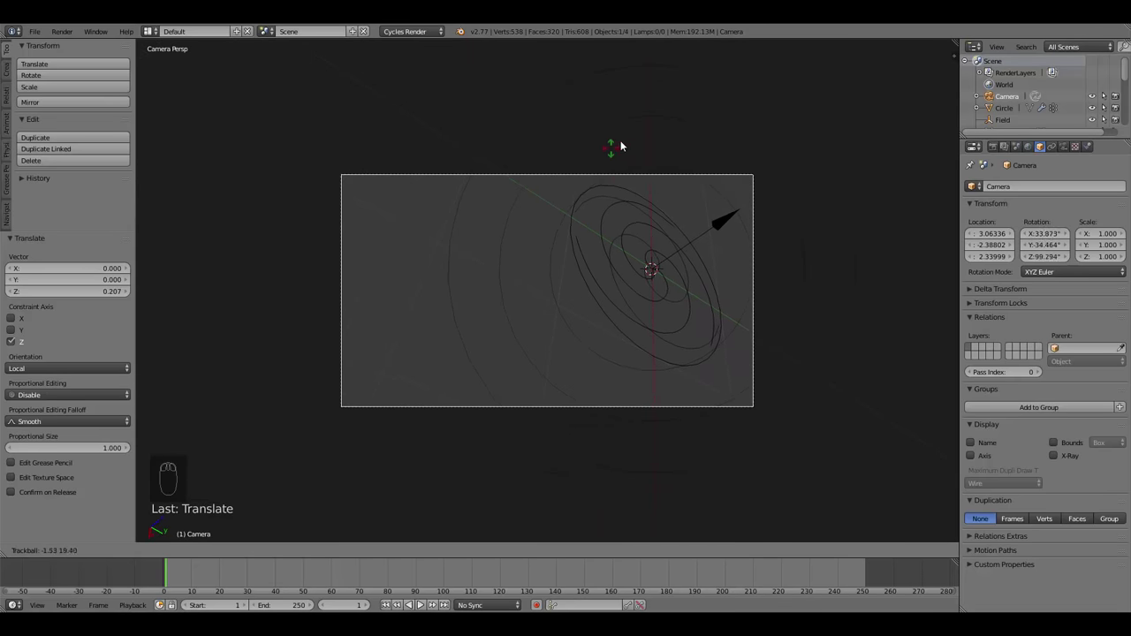
pyautogui.click(725, 149)
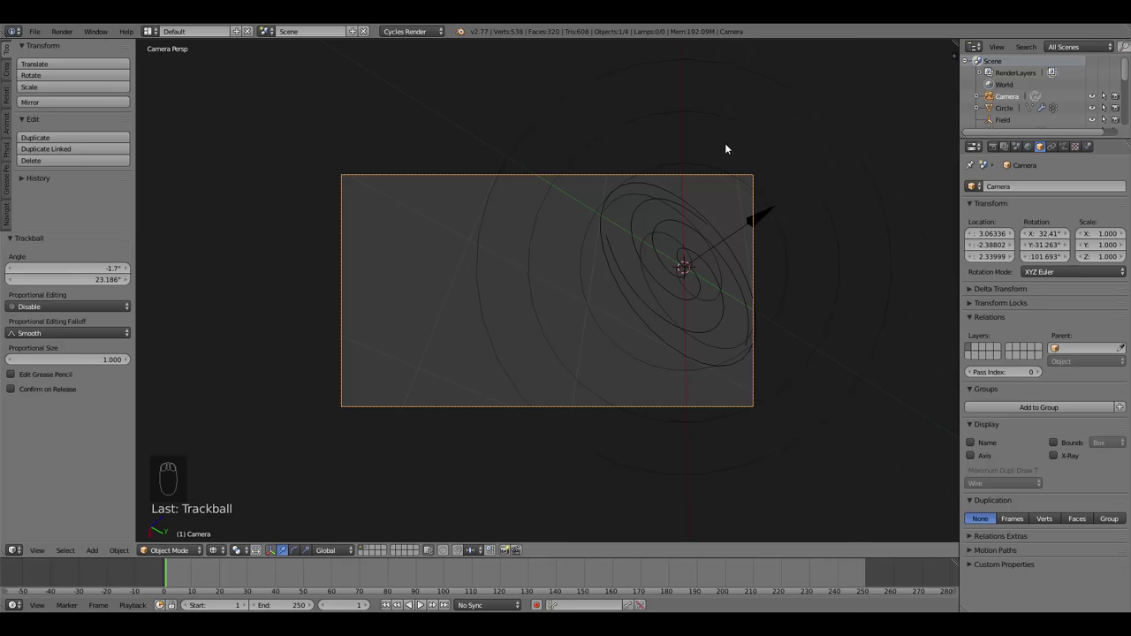
pyautogui.press('g')
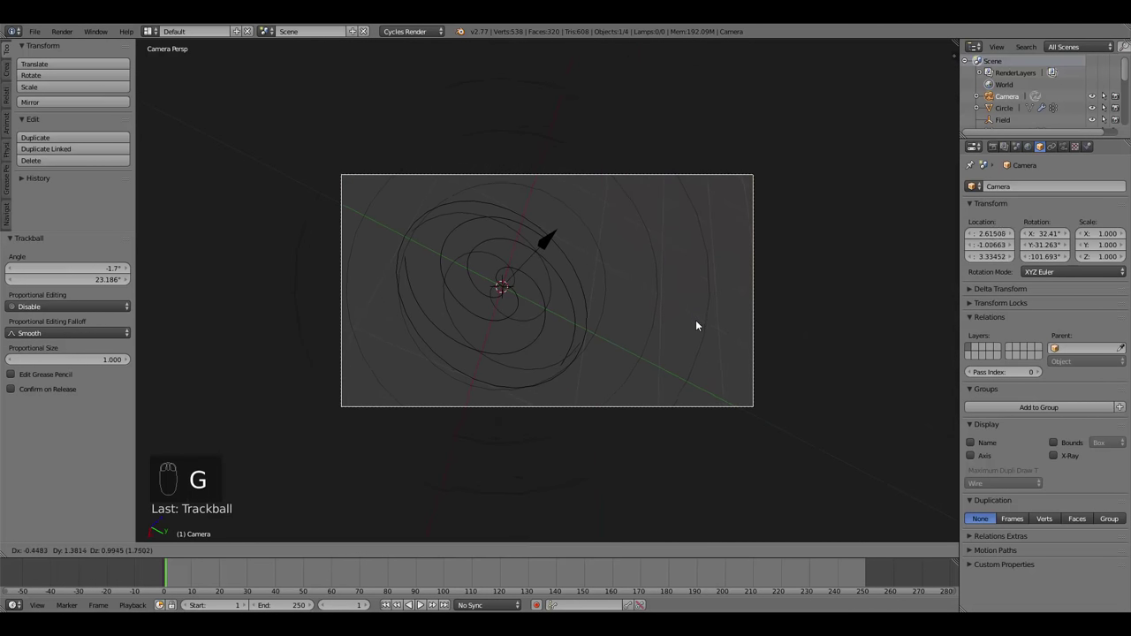
pyautogui.click(694, 326)
# Trackball-rotate the camera by about 4.9° and -13.1°, and shift it so the galaxy sits slightly left of the frame's centre.
pyautogui.press('r')
pyautogui.press('r')
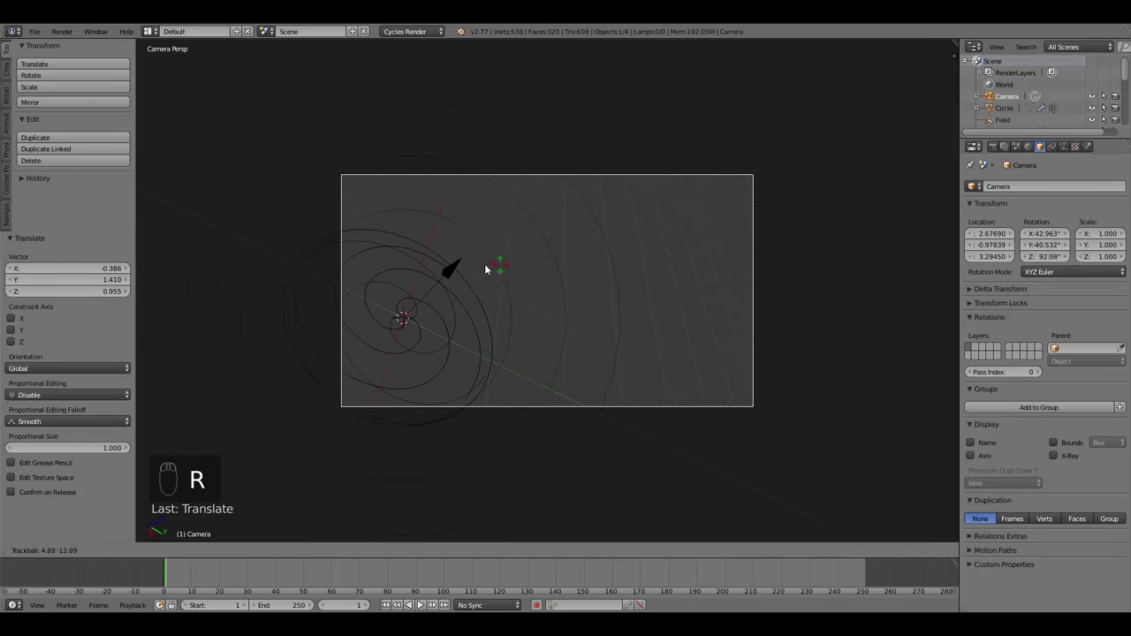
pyautogui.click(583, 262)
pyautogui.press('g')
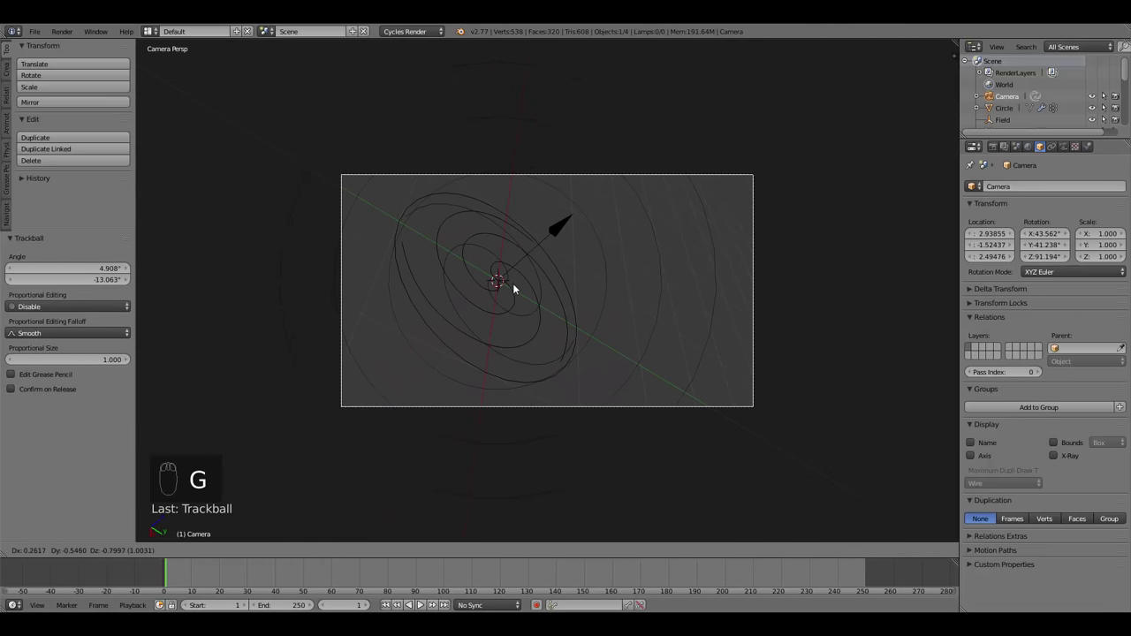
pyautogui.click(512, 283)
# Roll the camera by about -13.4° and nudge it by about X -0.140, Y 0.006 and Z 0.184.
pyautogui.press('r')
pyautogui.click(706, 321)
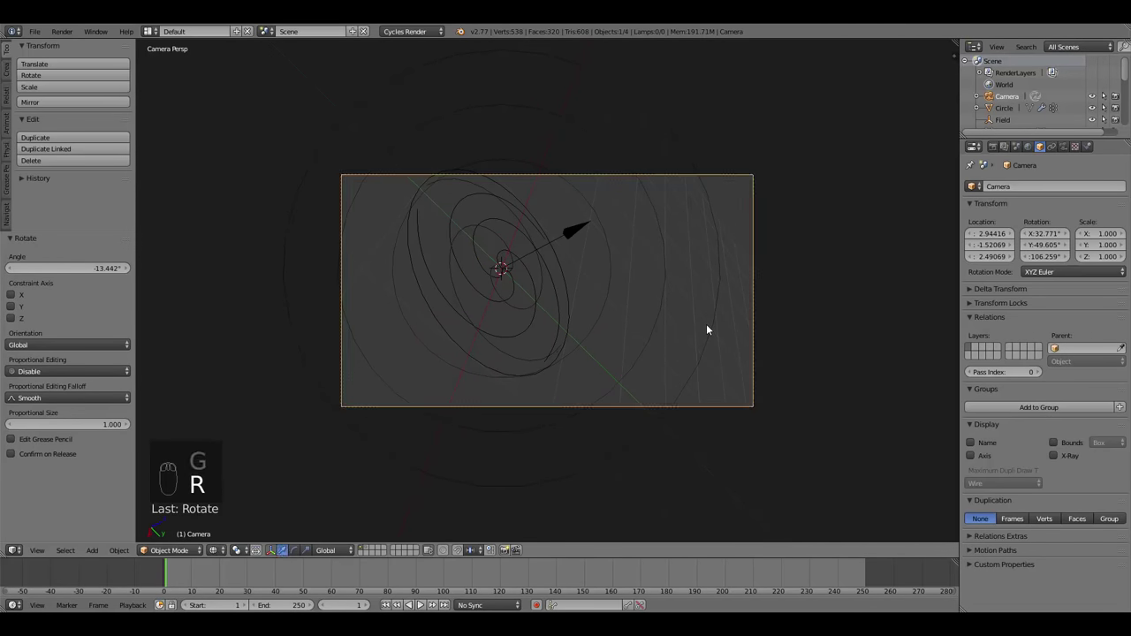
pyautogui.press('g')
pyautogui.click(715, 313)
# Pull the camera back along its local Z axis, fine-tune its location to about X 3.44, Y -1.89, Z 3.22, and deselect everything.
pyautogui.press('g')
pyautogui.middleClick(706, 342)
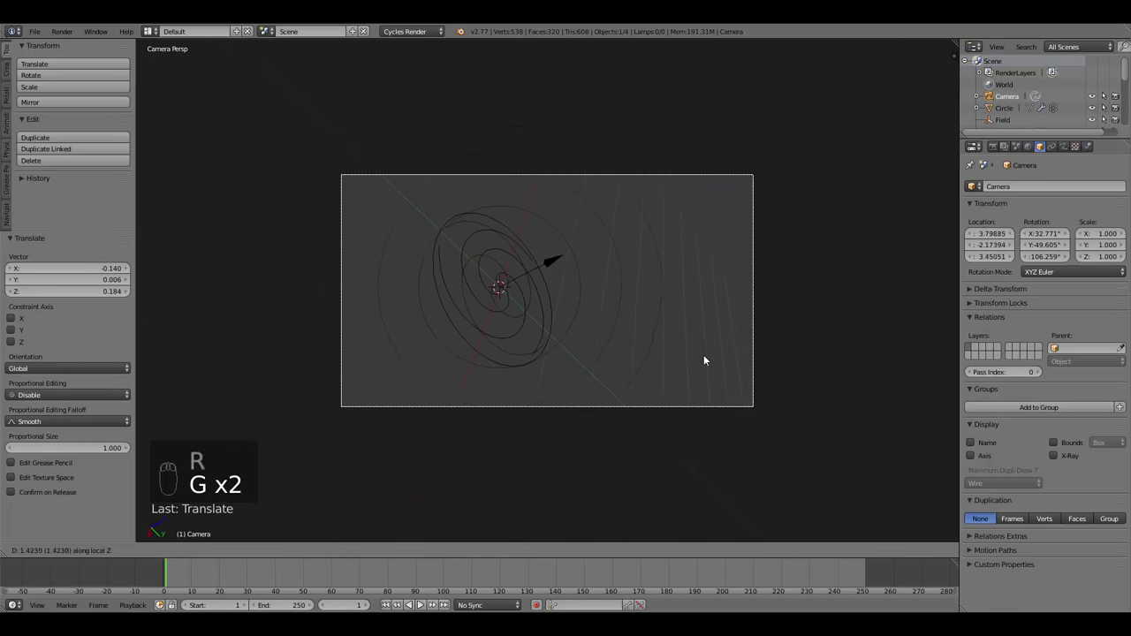
pyautogui.click(702, 353)
pyautogui.press('g')
pyautogui.click(704, 349)
pyautogui.press('g')
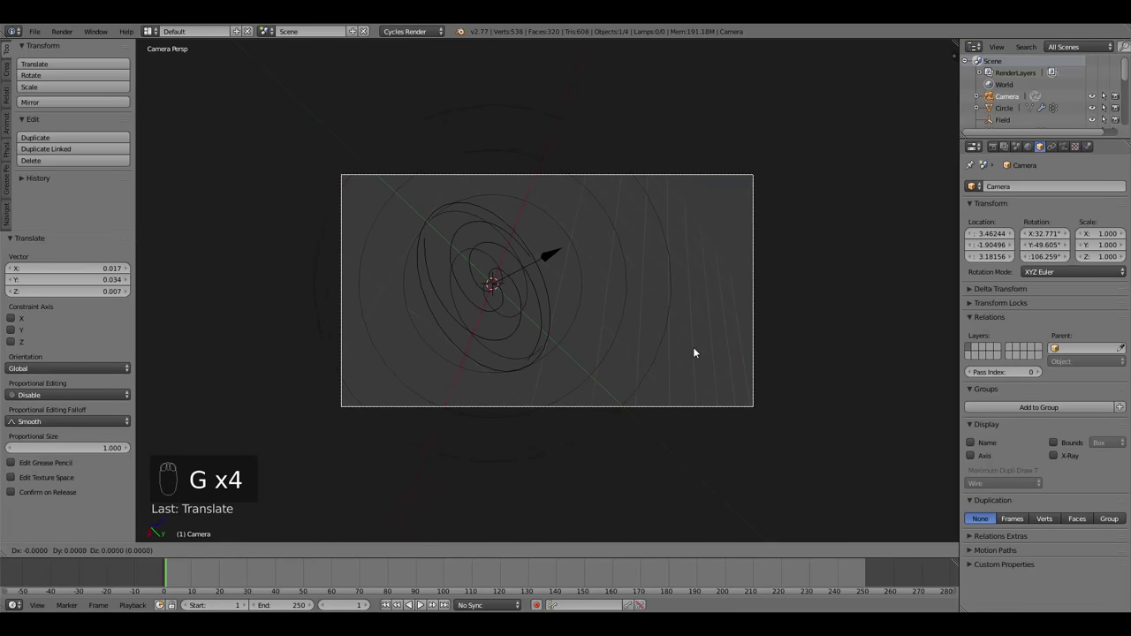
pyautogui.click(725, 338)
pyautogui.press('a')
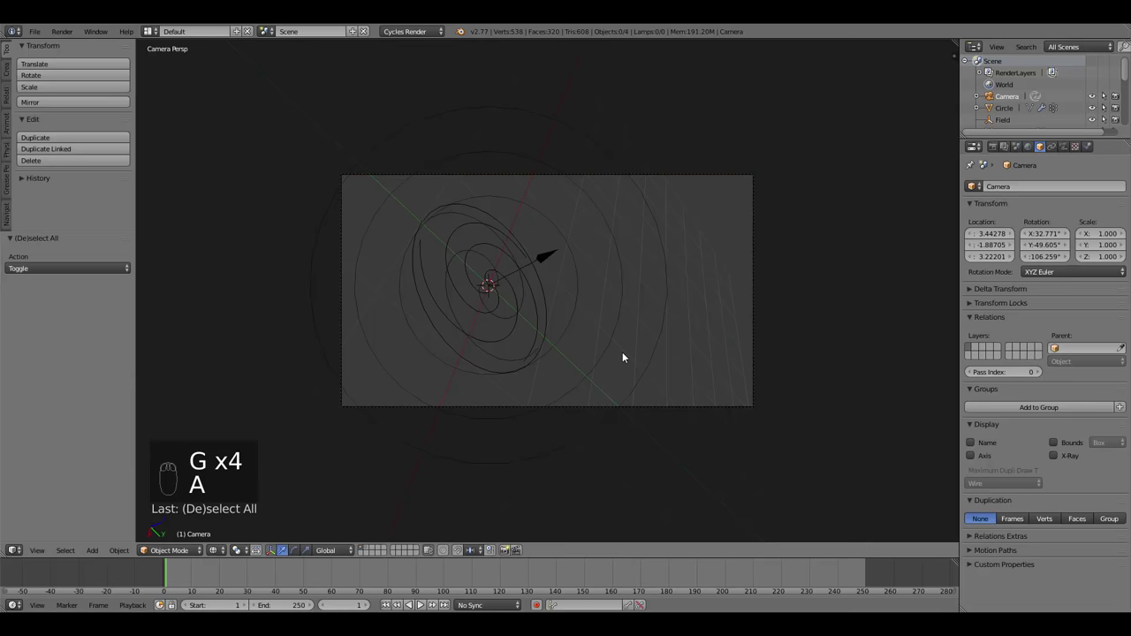
# Play the animation through the camera view, stop it at frame 69 and start a render.
pyautogui.scroll(1, 346, 350)
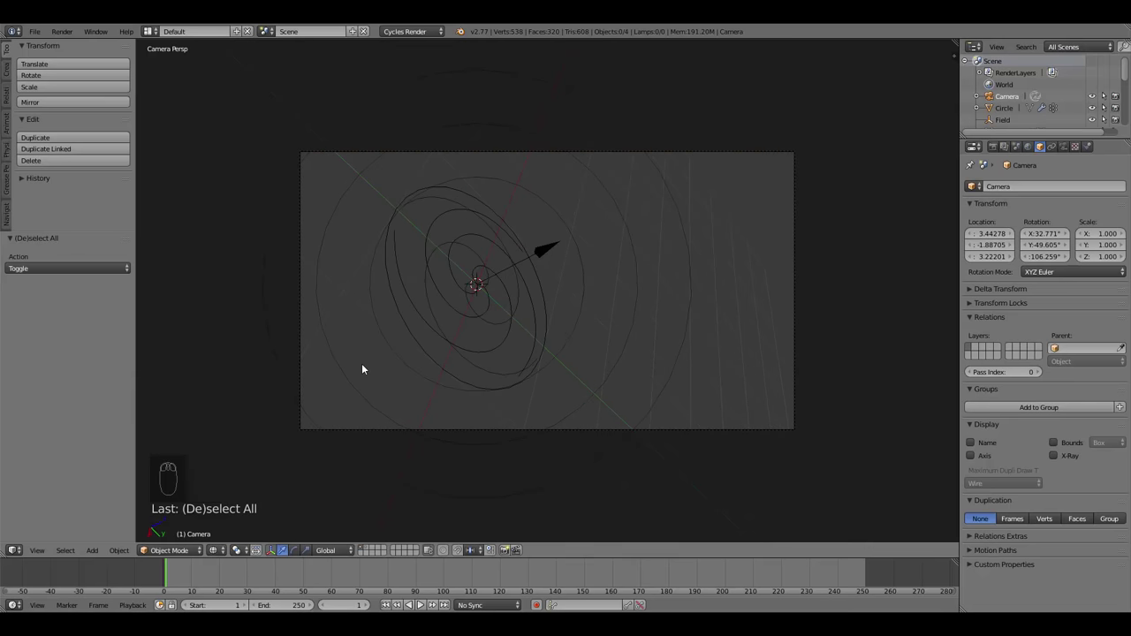
pyautogui.hotkey('alt', 'a')
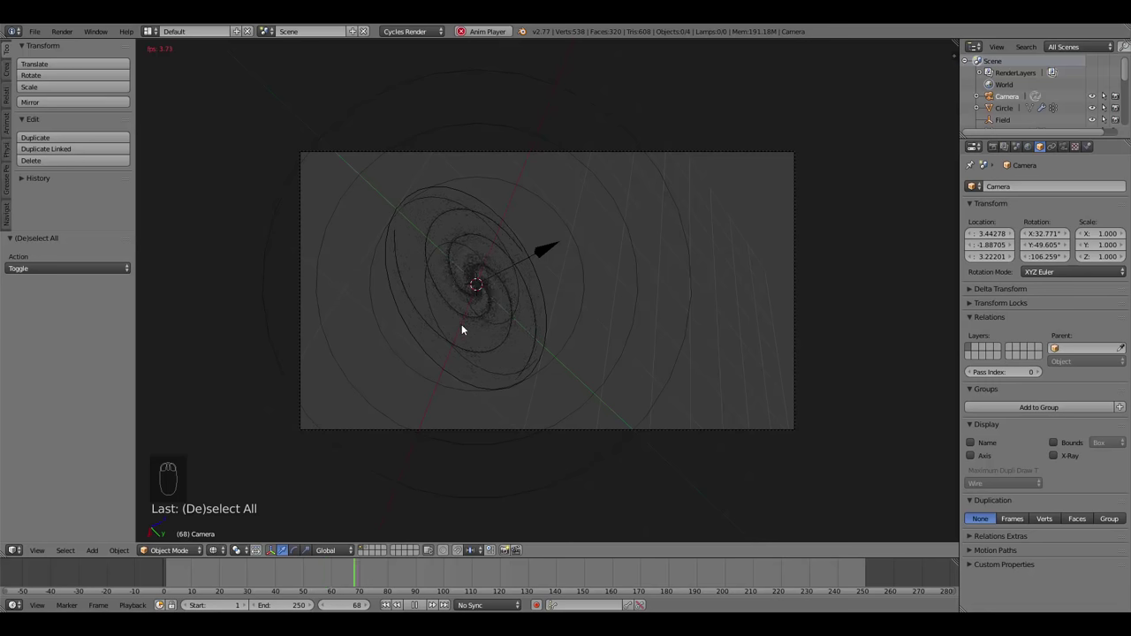
pyautogui.hotkey('alt', 'a')
pyautogui.press('F12')
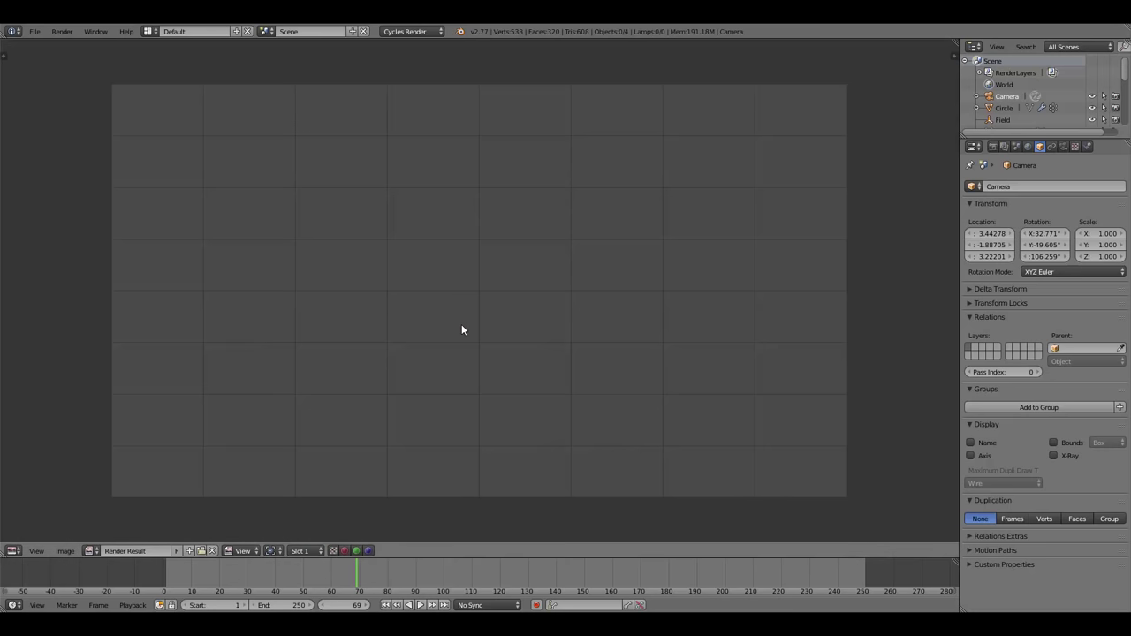
# Set the render samples to 32, test-render frame 69, and cancel the render to return to the camera view.
pyautogui.click(993, 146)
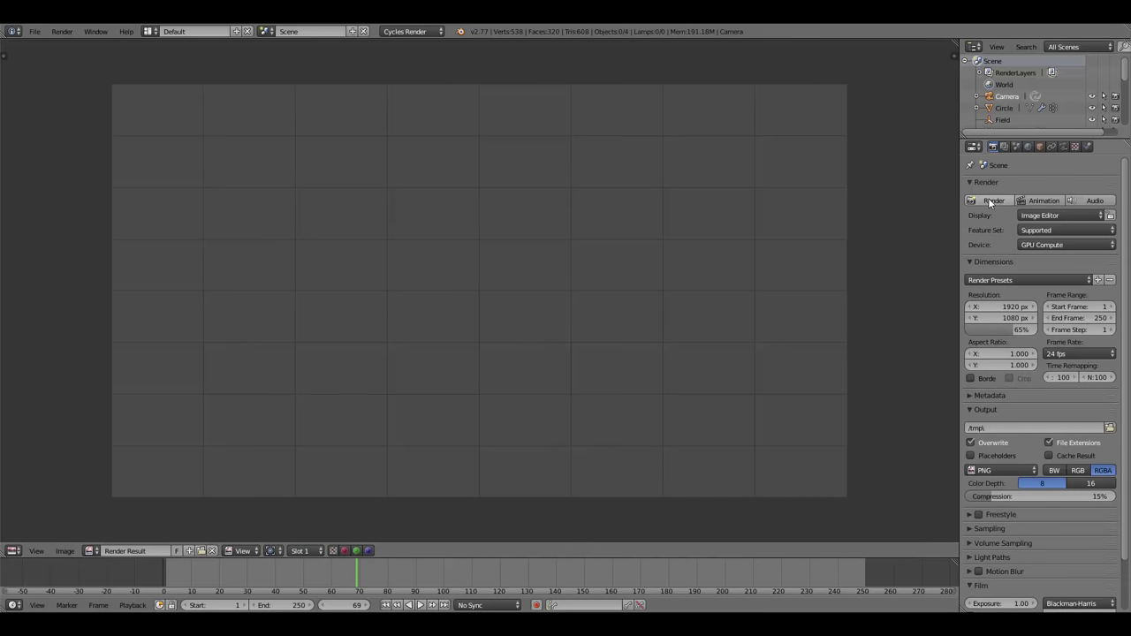
pyautogui.scroll(-2, 963, 481)
pyautogui.click(975, 471)
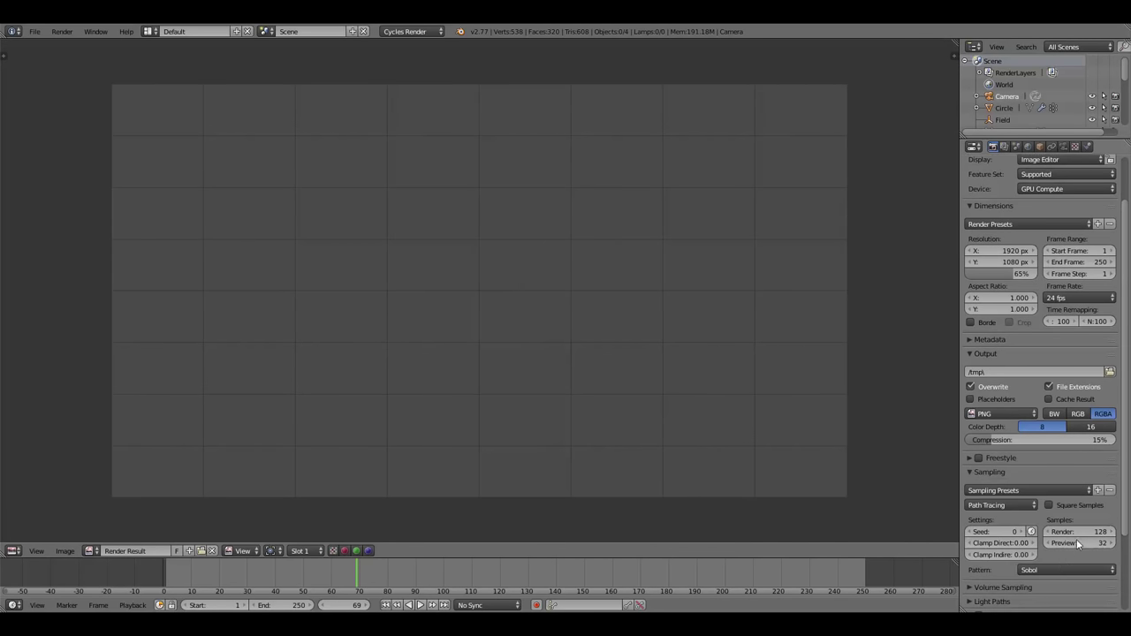
pyautogui.click(1091, 532)
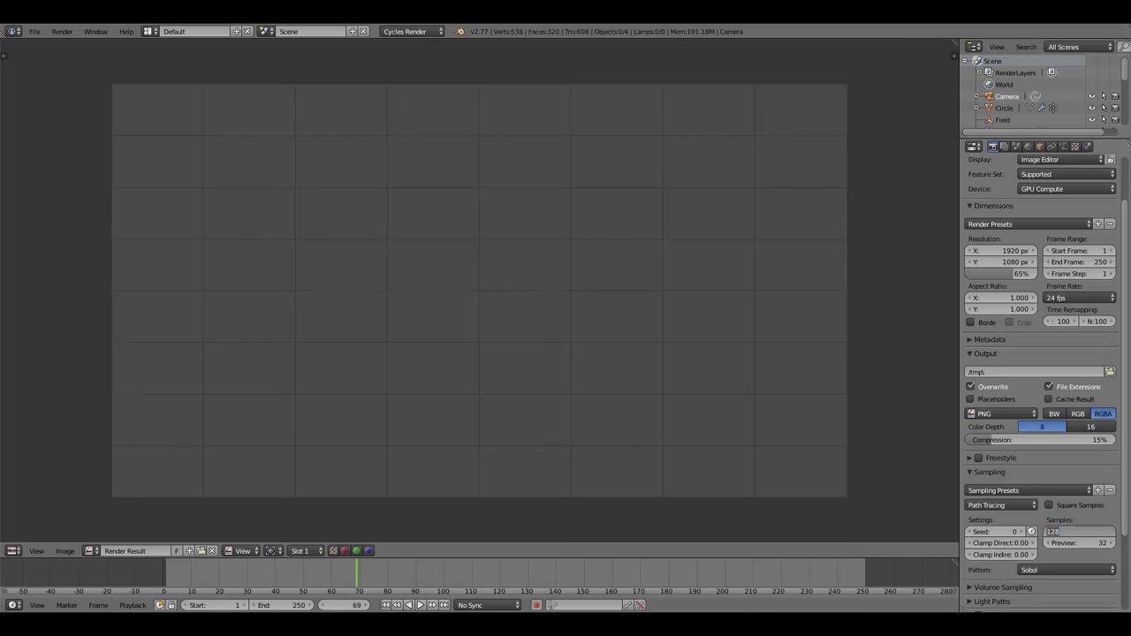
pyautogui.write('32')
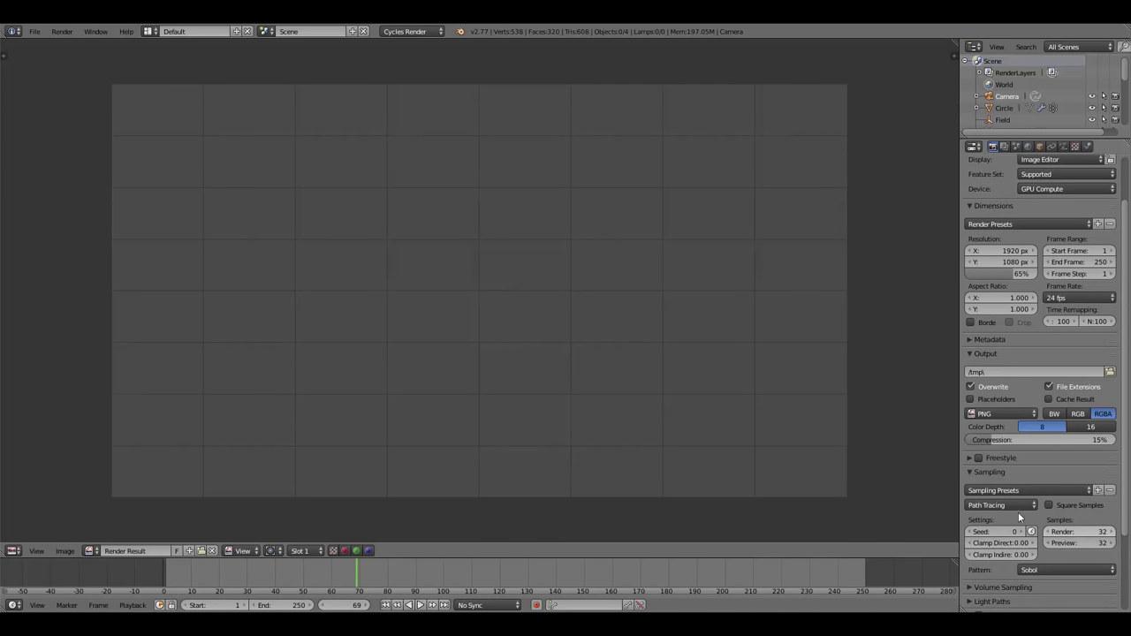
pyautogui.press('Return')
pyautogui.press('F12')
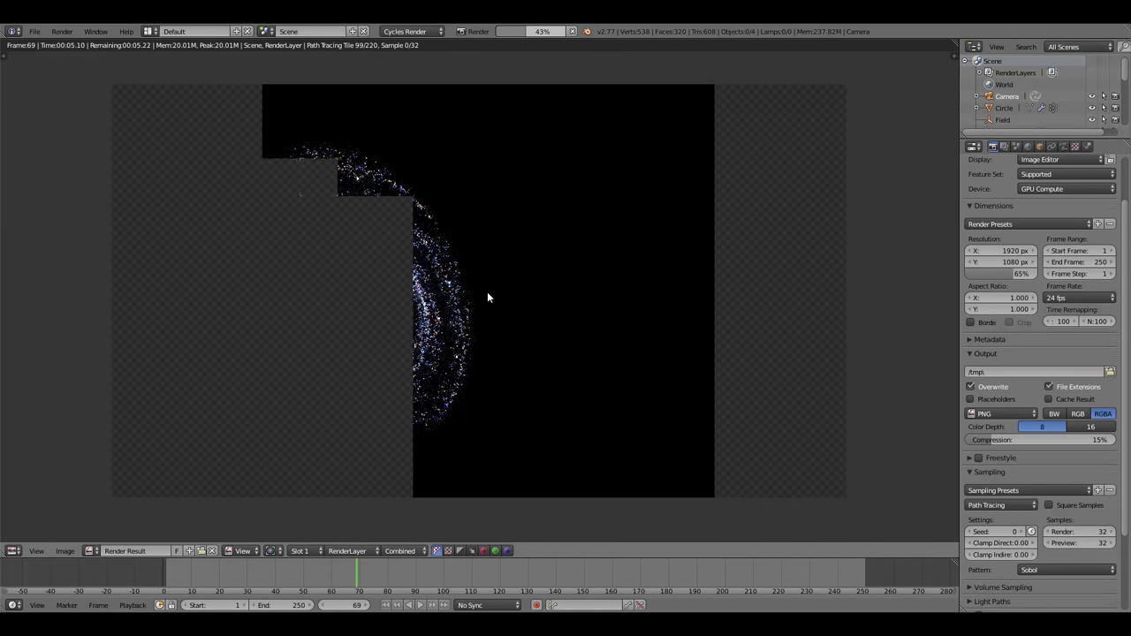
pyautogui.press('Escape')
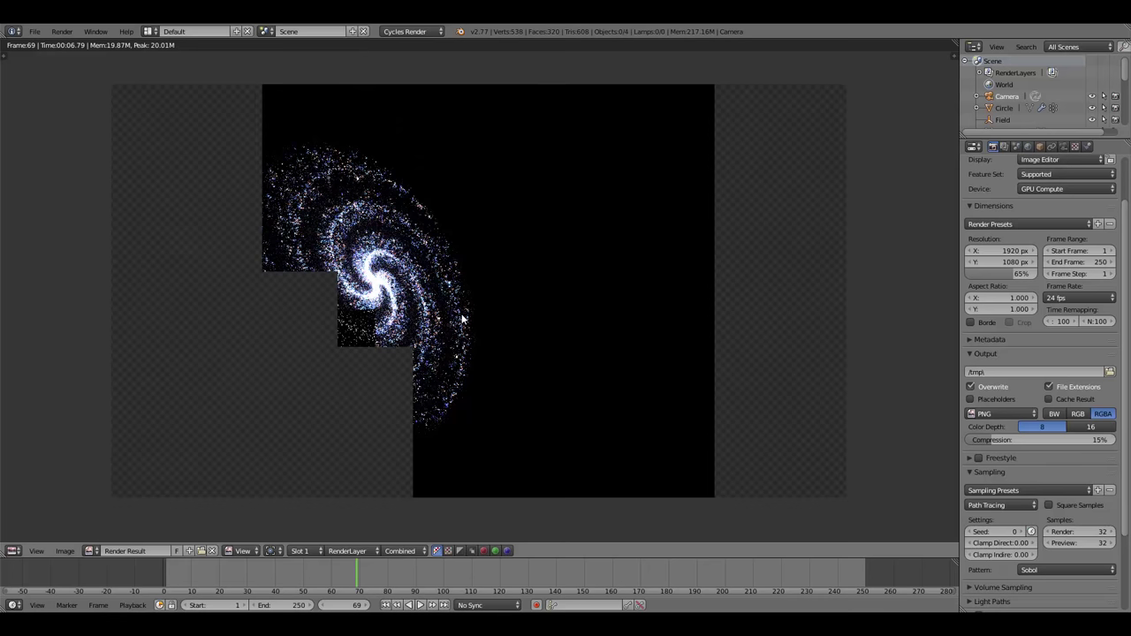
pyautogui.press('Escape')
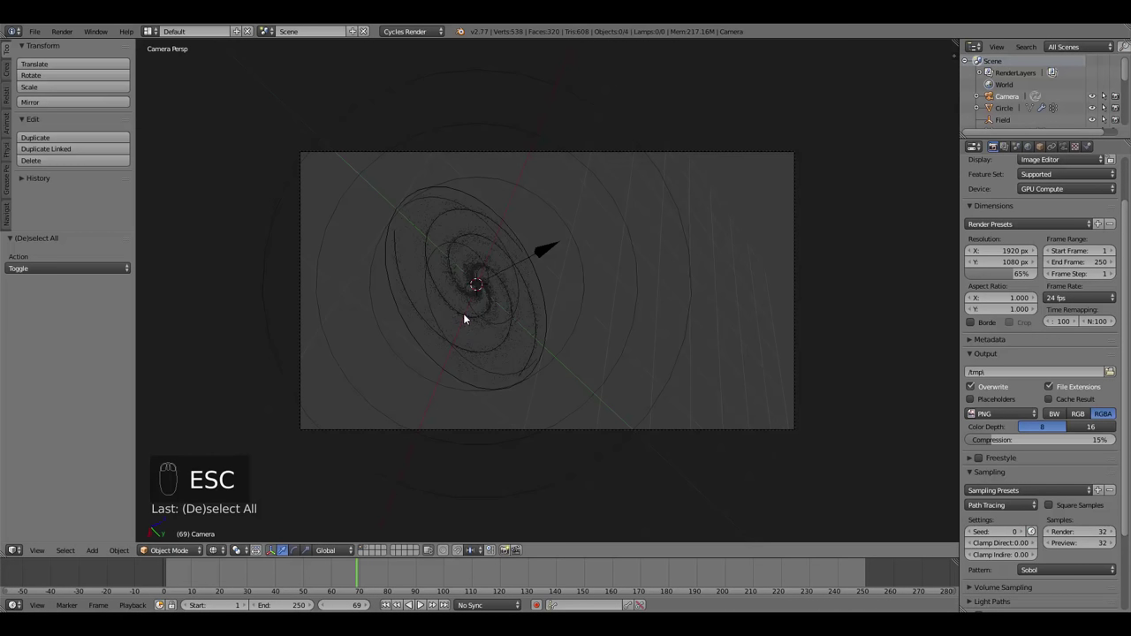
# Select the galaxy's circle emitter, reopen the partial render to examine its stars, and return to the camera view.
pyautogui.rightClick(443, 376)
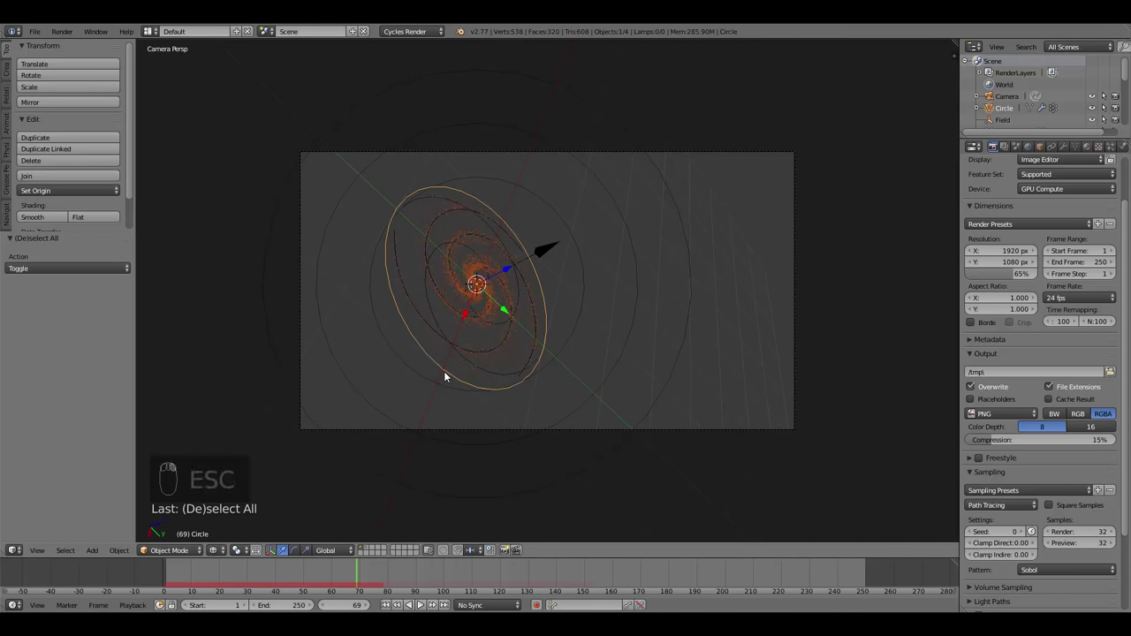
pyautogui.press('F12')
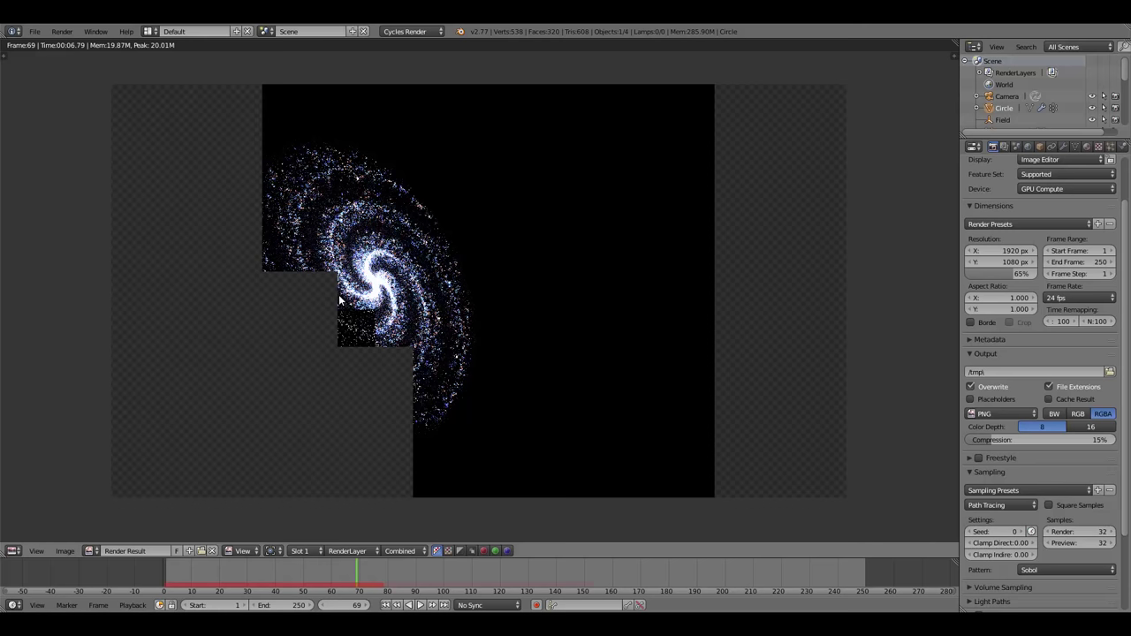
pyautogui.press('Escape')
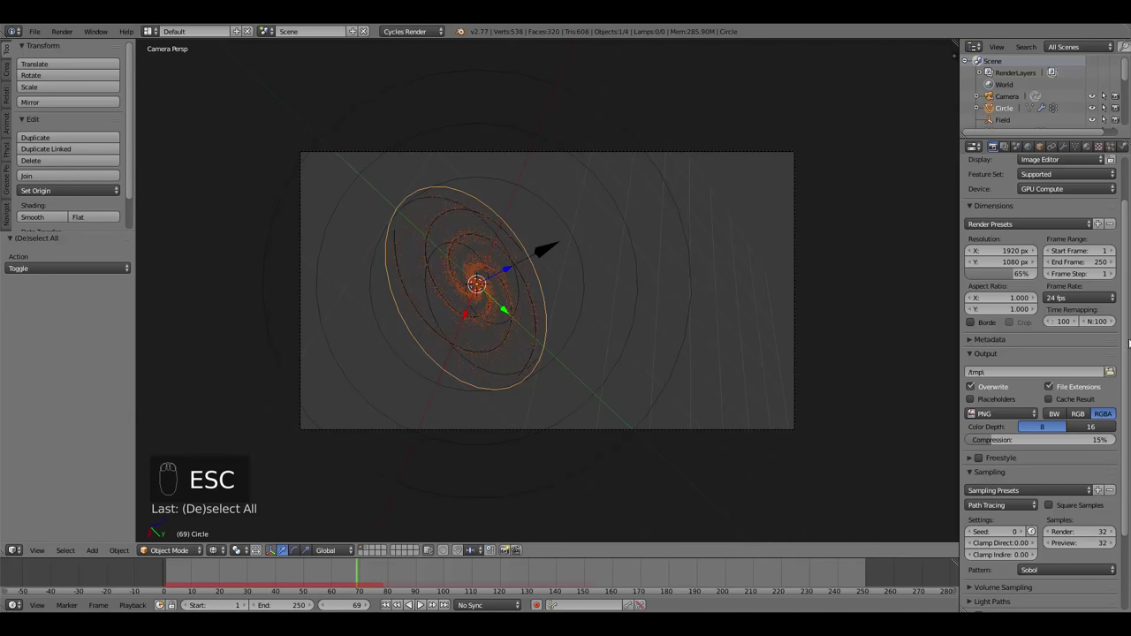
pyautogui.scroll(3, 1109, 265)
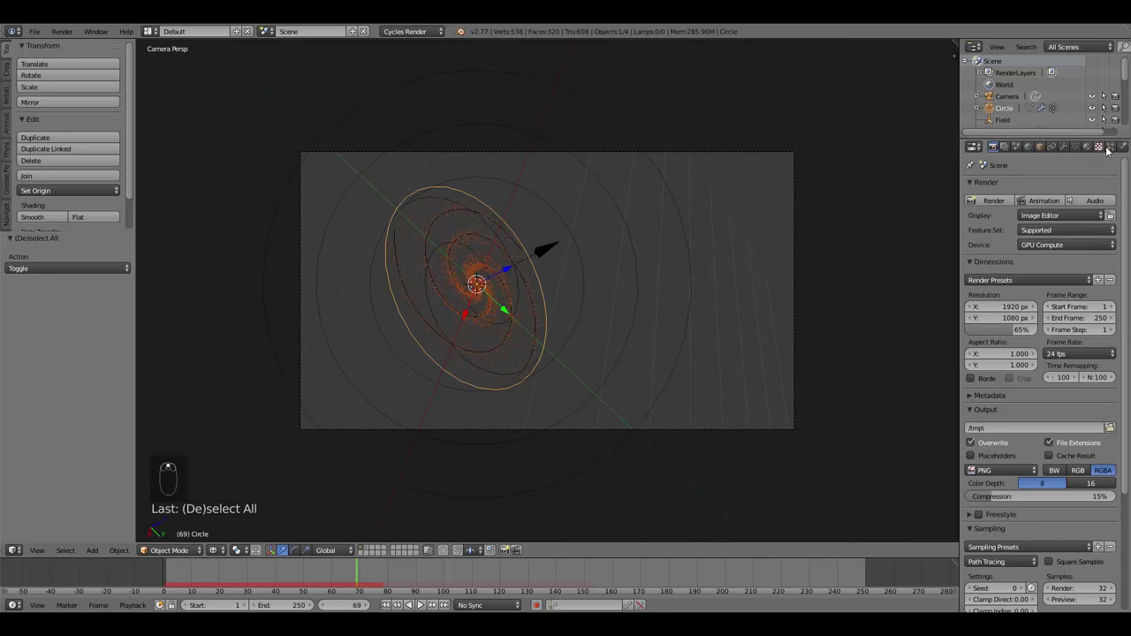
# Disable emitter rendering for the circle's Stars particle system and hide that system in the viewport.
pyautogui.click(1110, 147)
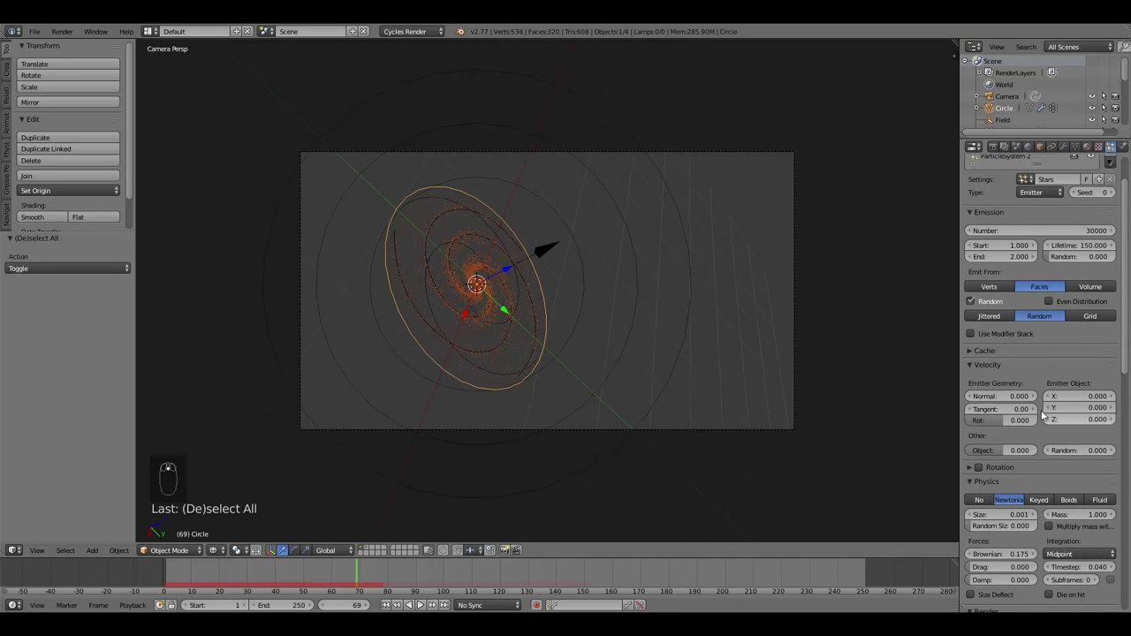
pyautogui.scroll(-4, 1041, 411)
pyautogui.scroll(-2, 1041, 413)
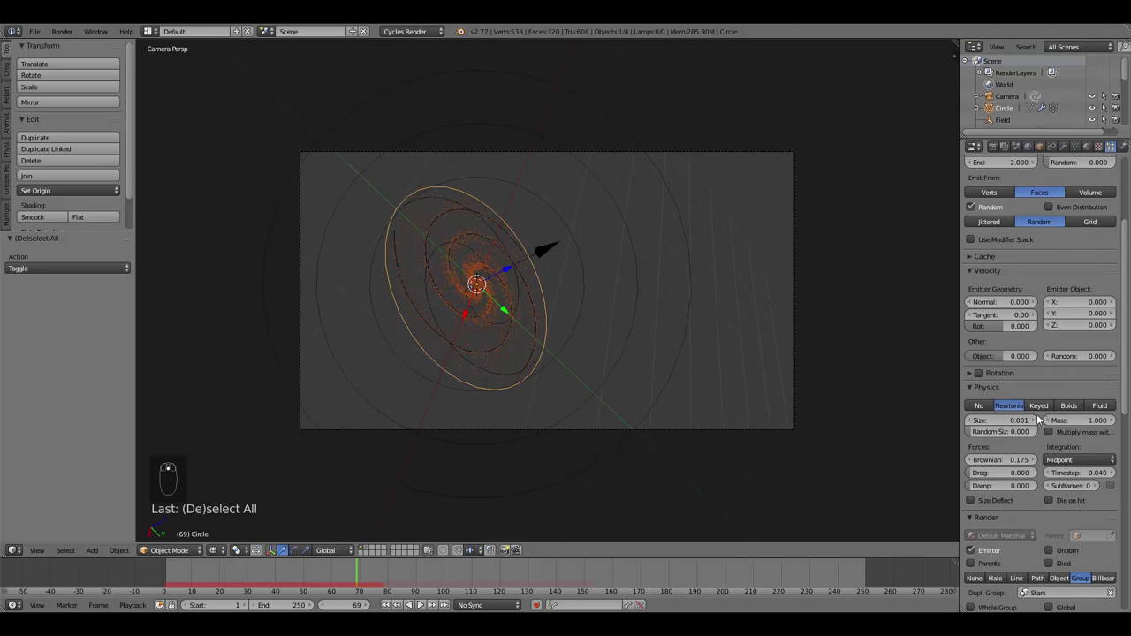
pyautogui.click(971, 552)
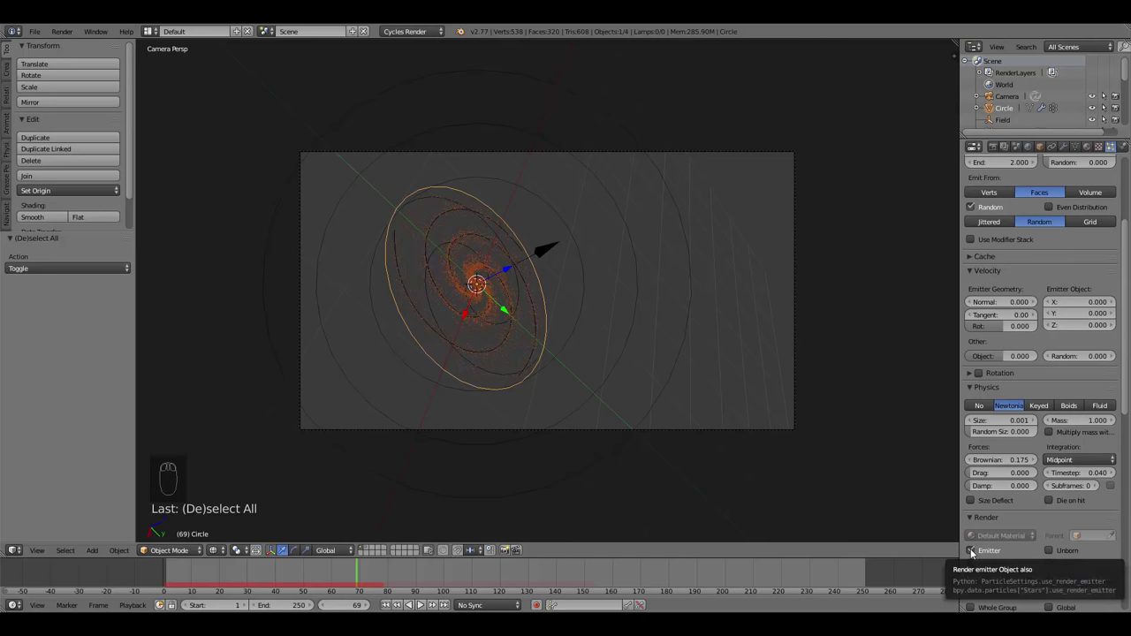
pyautogui.scroll(6, 1029, 420)
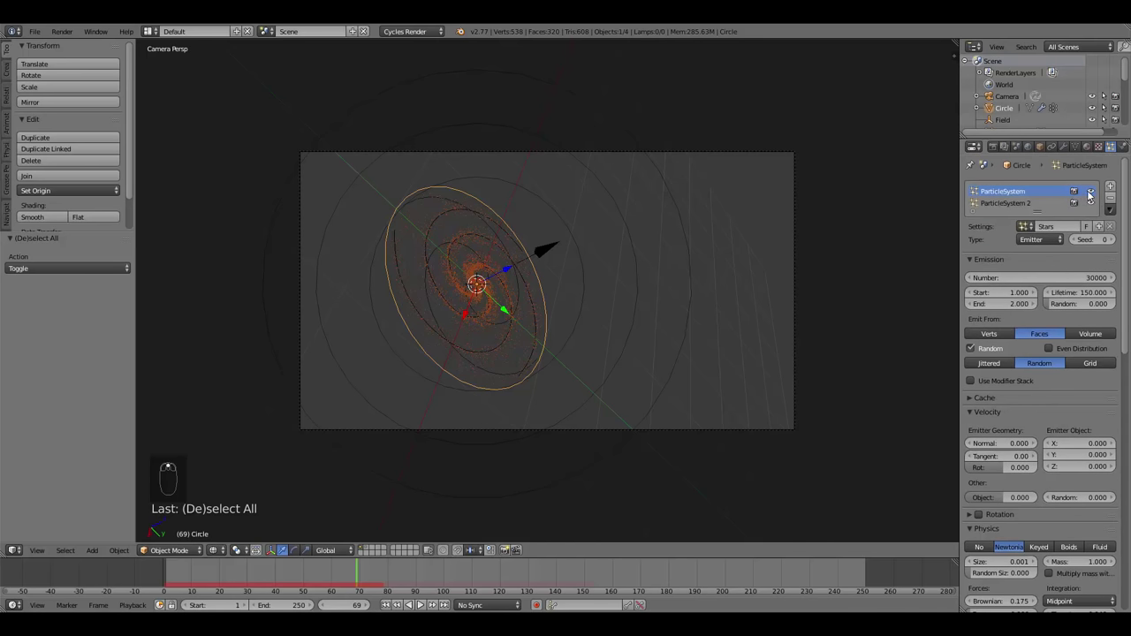
pyautogui.click(1090, 193)
pyautogui.scroll(-1, 702, 378)
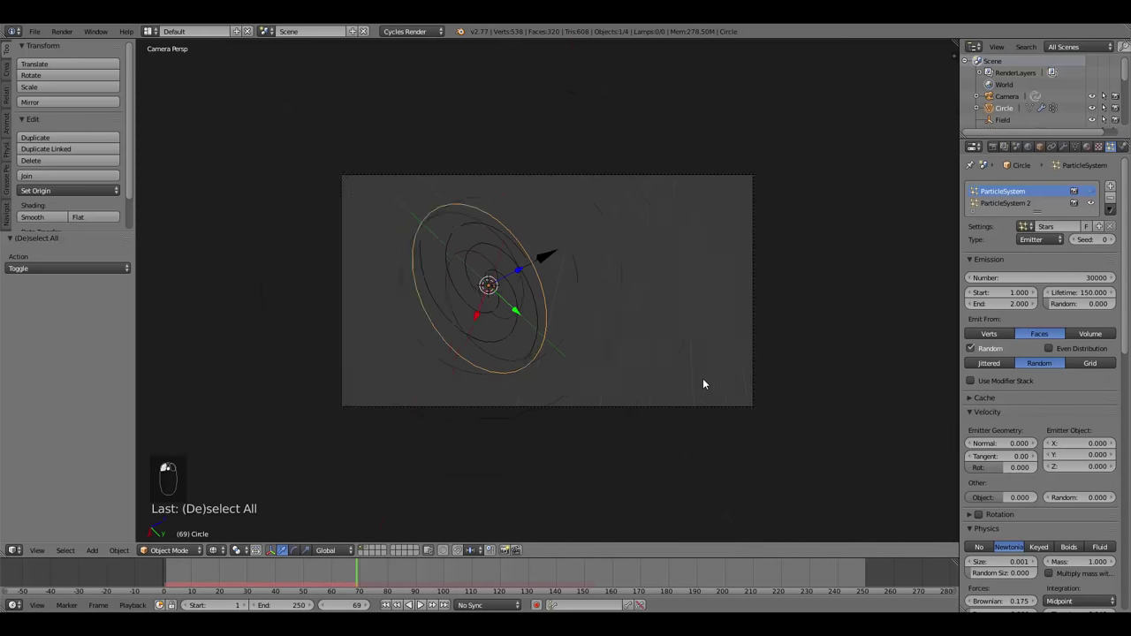
pyautogui.scroll(1, 703, 378)
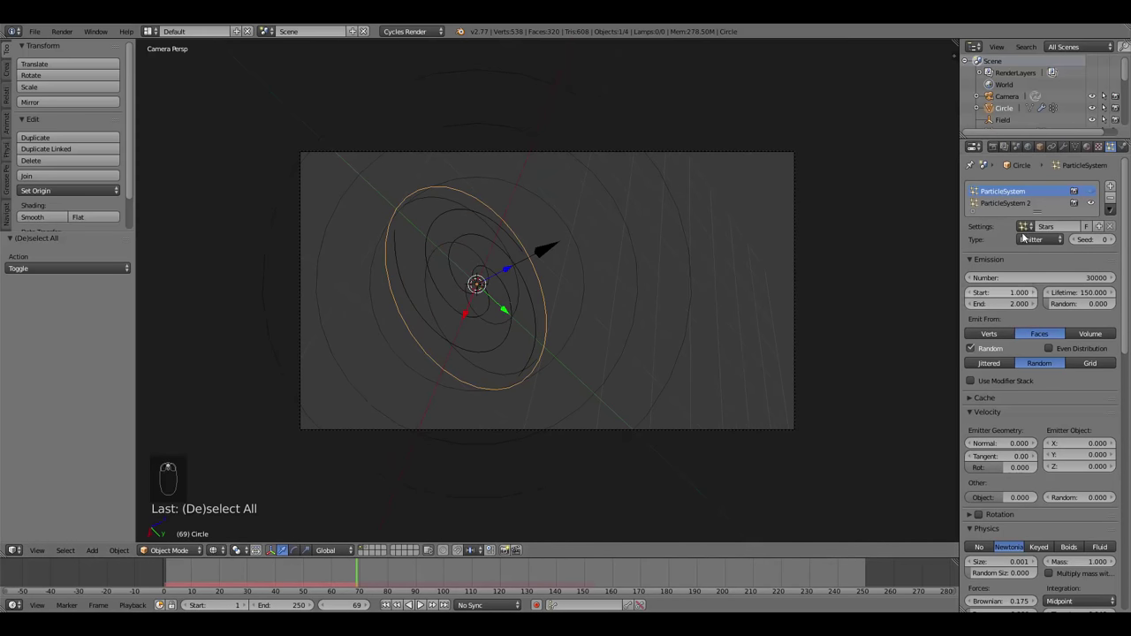
# Disable emitter rendering for the circle's Bright Stars particle system.
pyautogui.click(1016, 204)
pyautogui.scroll(-7, 1026, 318)
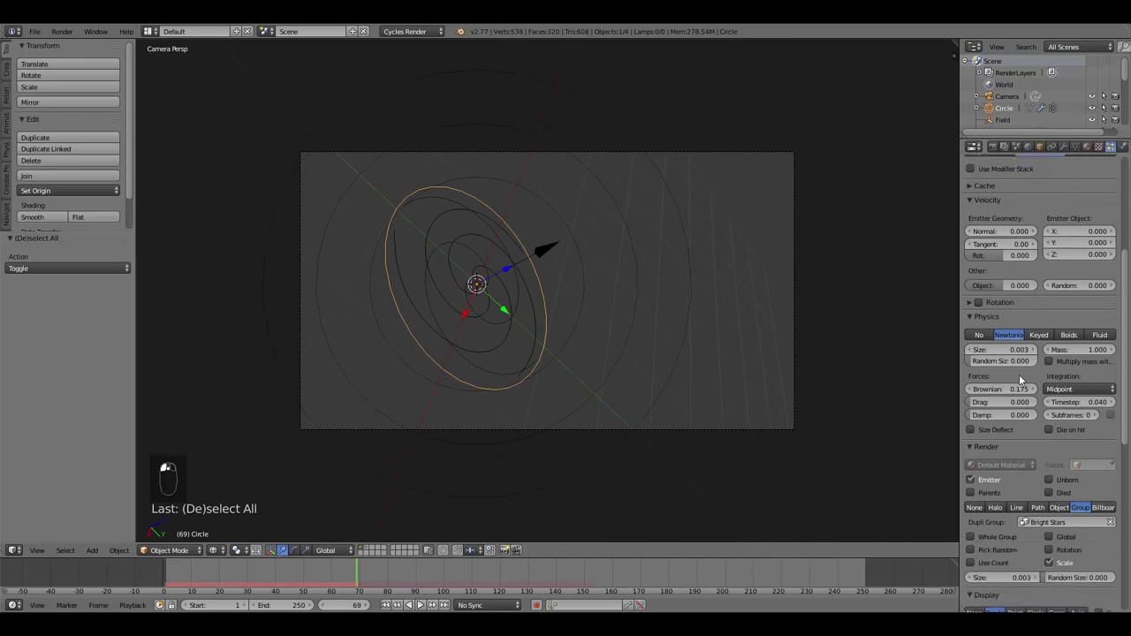
pyautogui.click(971, 457)
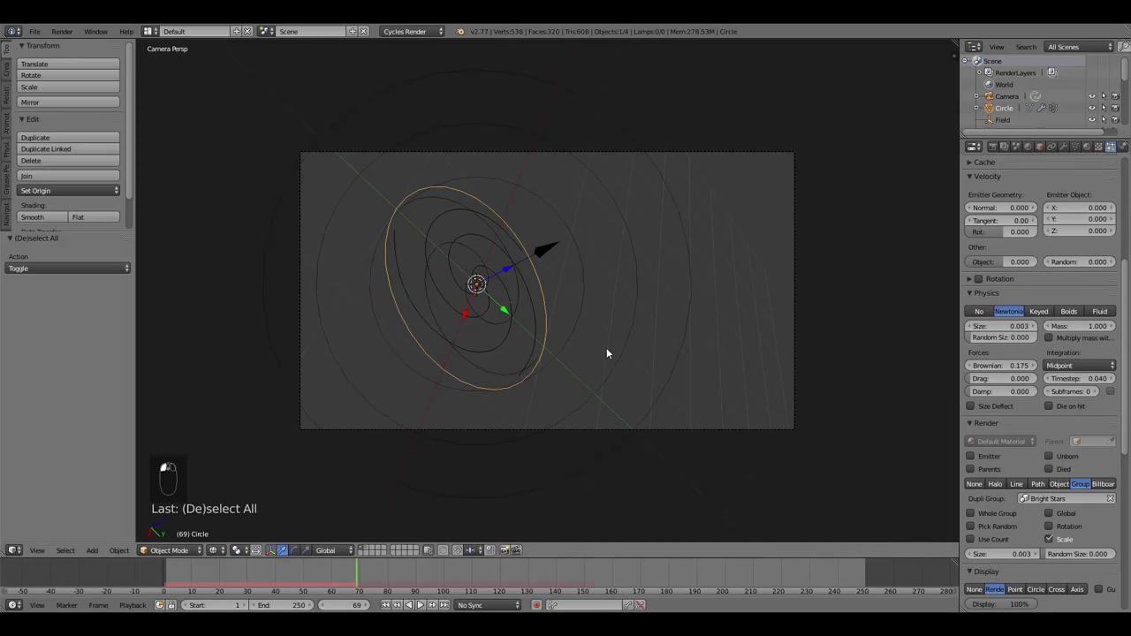
# Save the project as GalaxyTutorialFinal.blend in the Files folder.
pyautogui.hotkey('ctrl', 's')
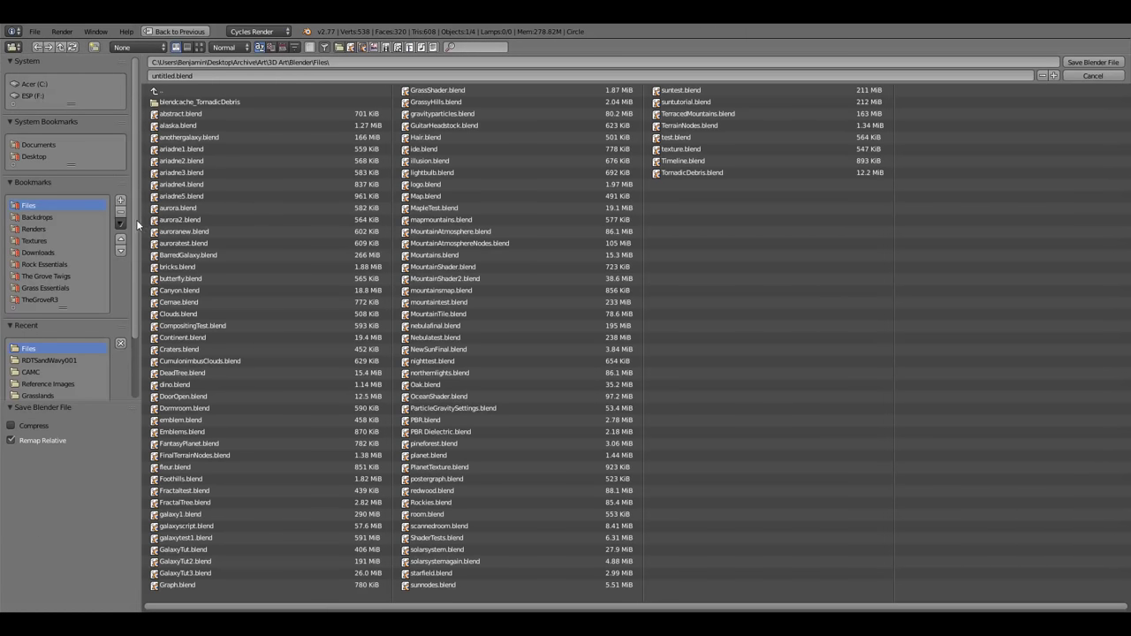
pyautogui.click(208, 75)
pyautogui.write('GalaxyT')
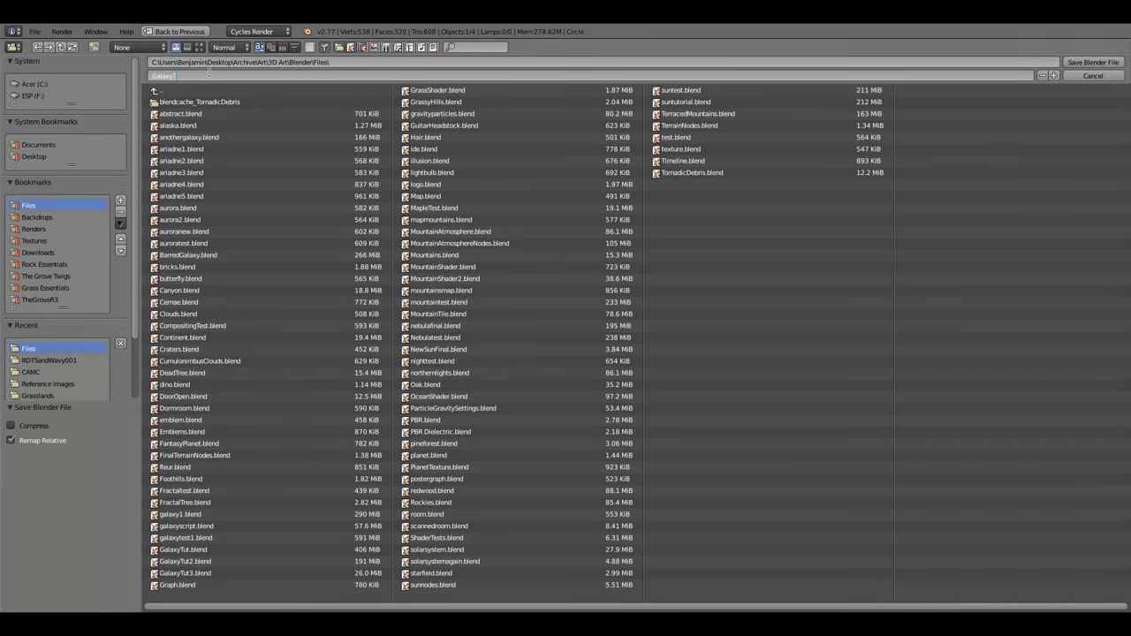
pyautogui.write('utorial')
pyautogui.press('Return')
pyautogui.press('Return')
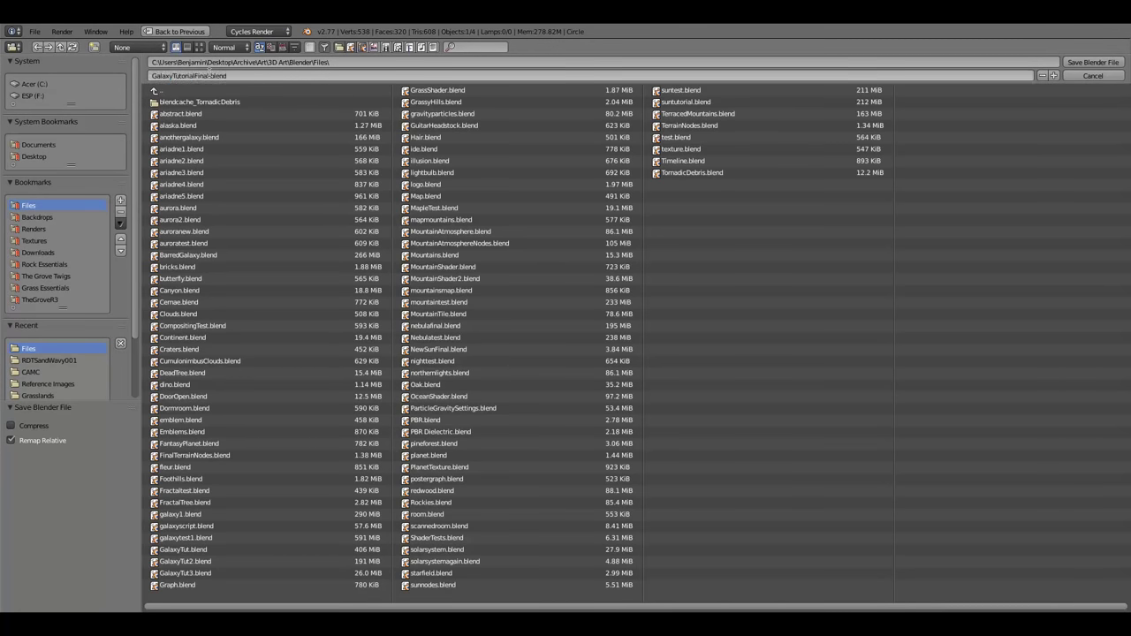
pyautogui.hotkey('ctrl', 's')
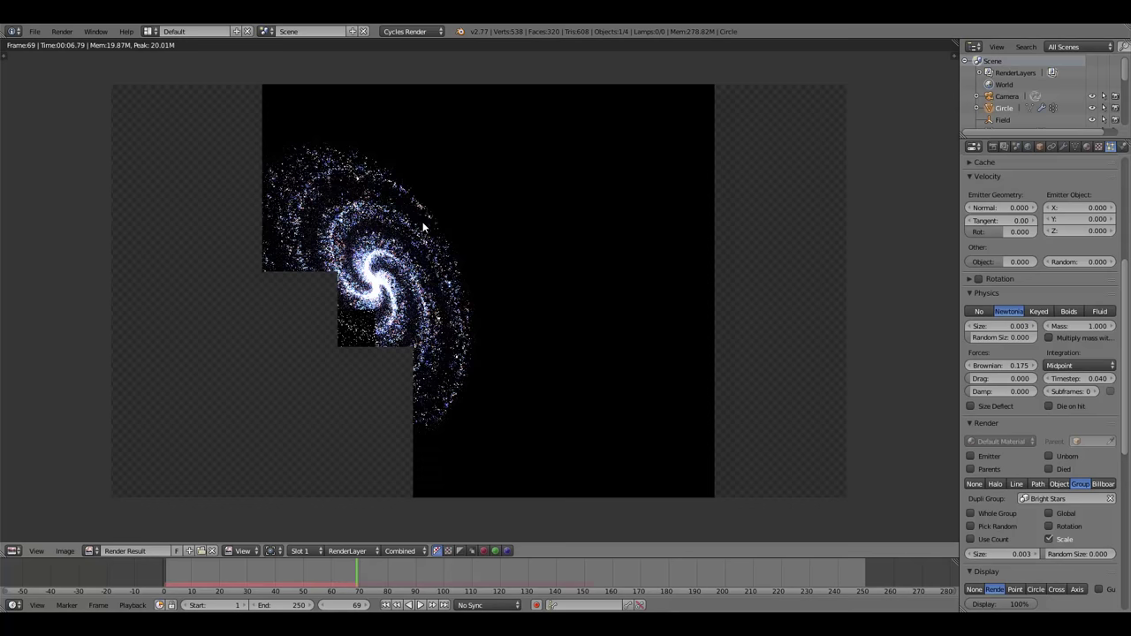
# Render frame 69, examine the galaxy's spiral arms and outer stars, and return to the camera view.
pyautogui.press('F12')
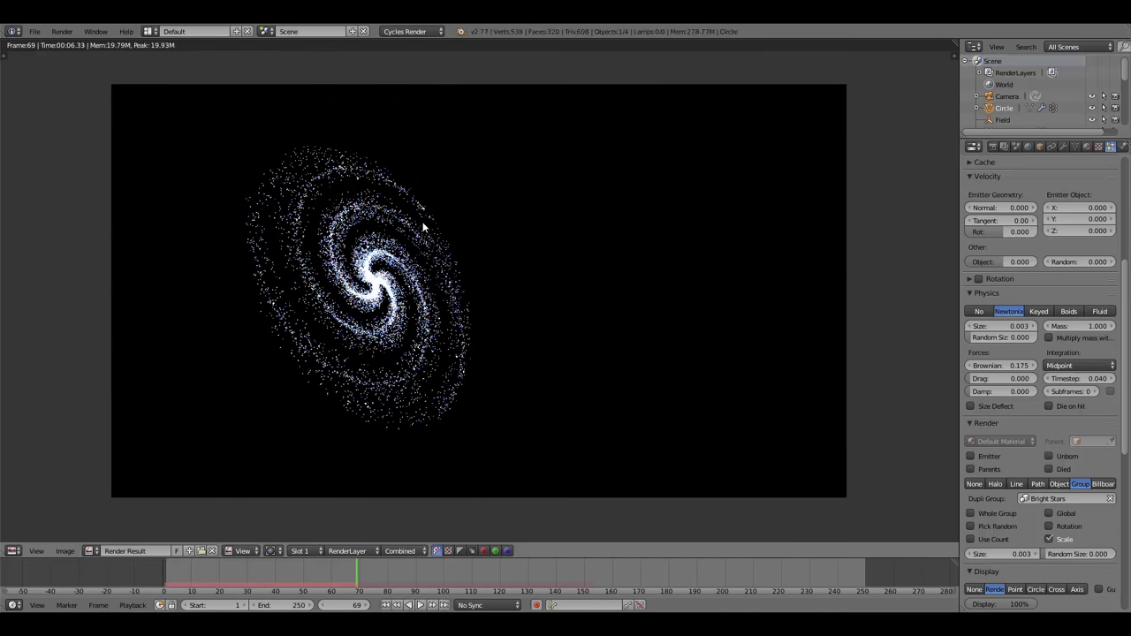
pyautogui.moveTo(353, 208); pyautogui.dragTo(273, 154)
pyautogui.moveTo(261, 223); pyautogui.dragTo(225, 228)
pyautogui.moveTo(279, 330); pyautogui.dragTo(449, 272)
pyautogui.press('Escape')
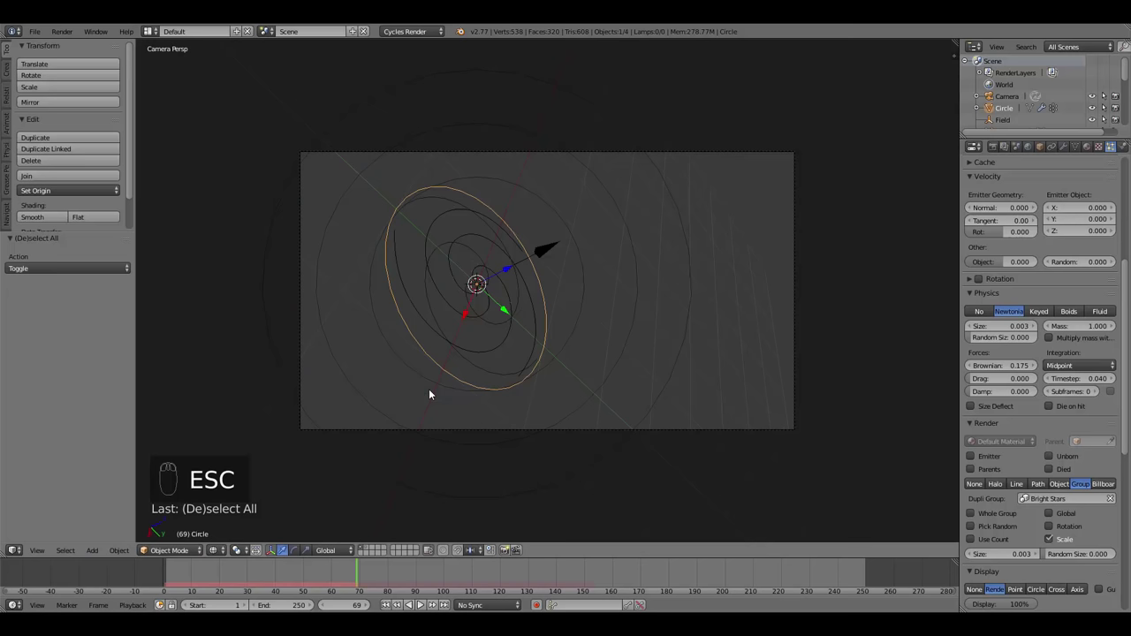
# Switch to the Stars particle system's settings and set the current frame to 1.
pyautogui.scroll(7, 1011, 411)
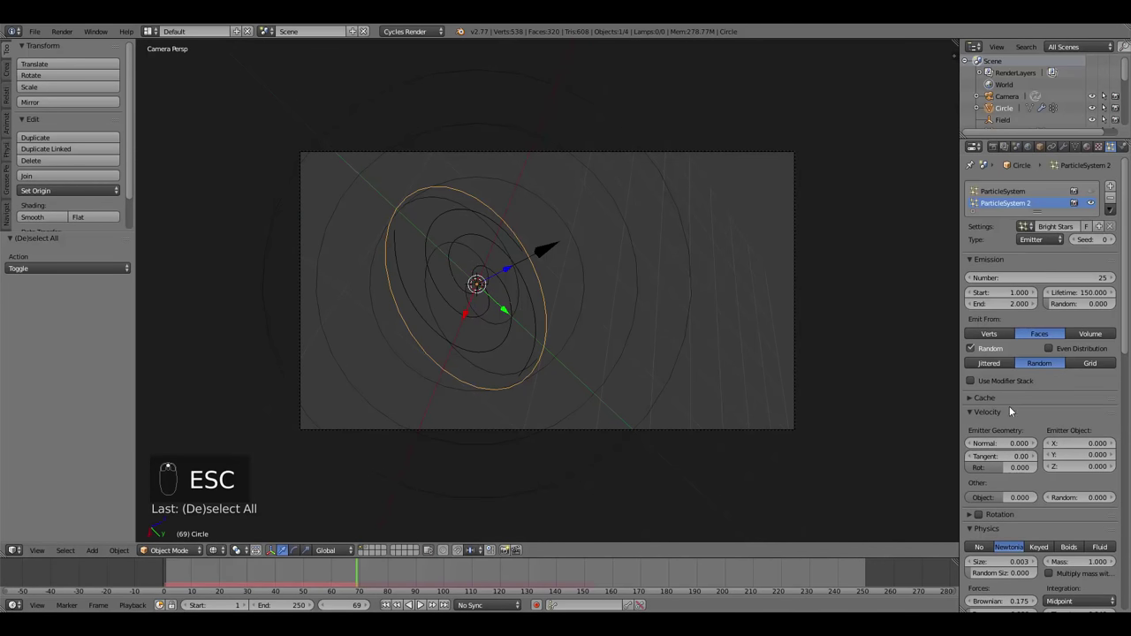
pyautogui.scroll(-5, 1020, 420)
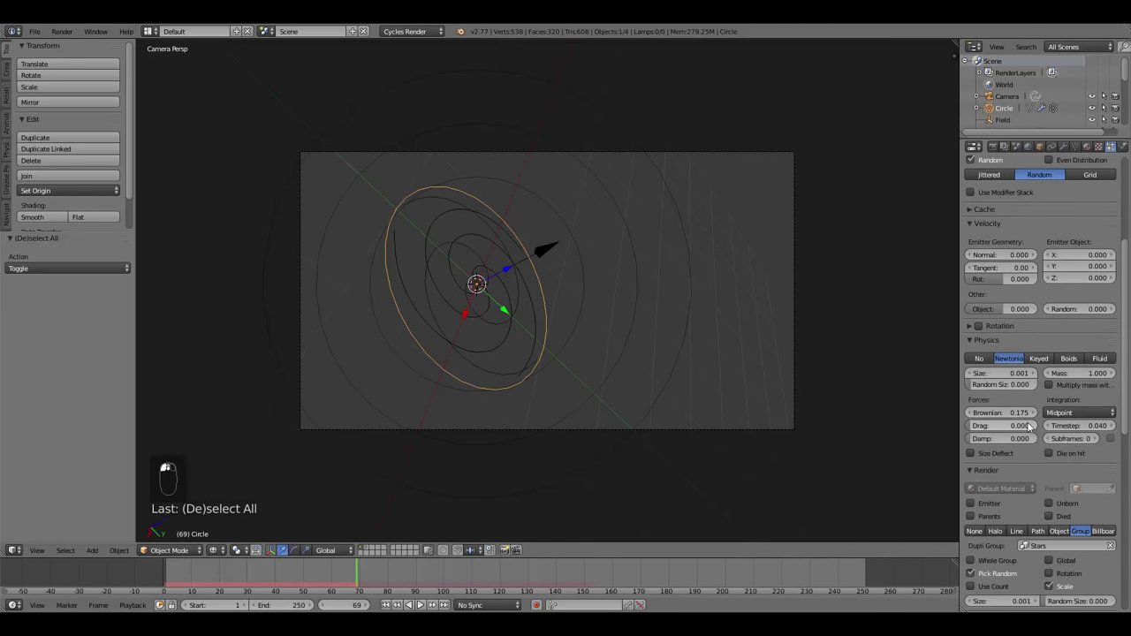
pyautogui.click(324, 605)
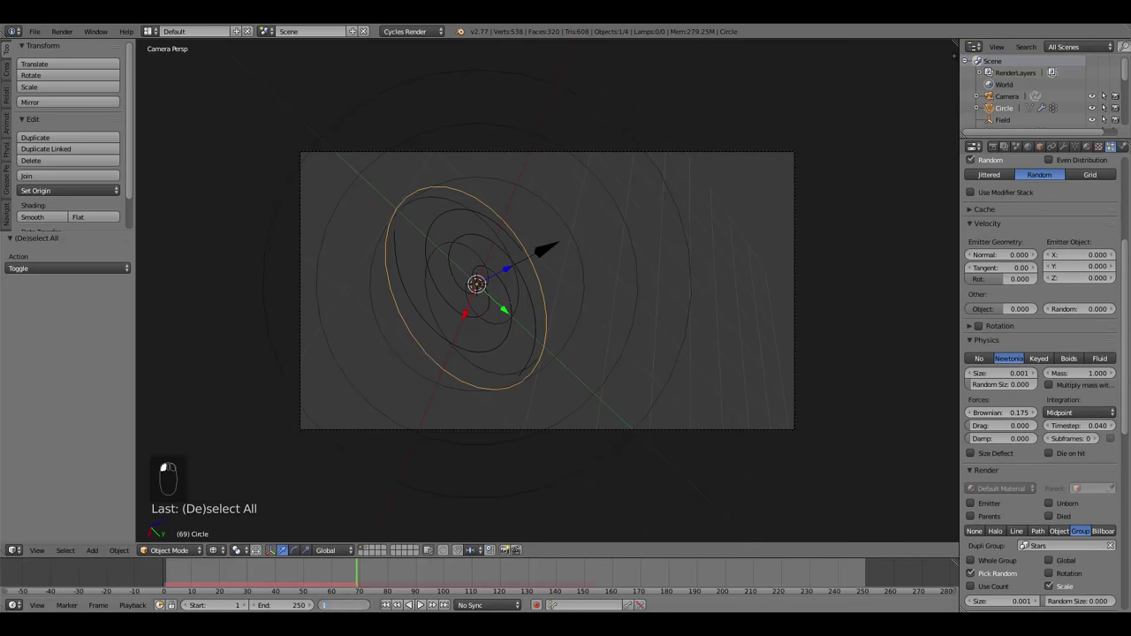
pyautogui.write('1')
pyautogui.press('Return')
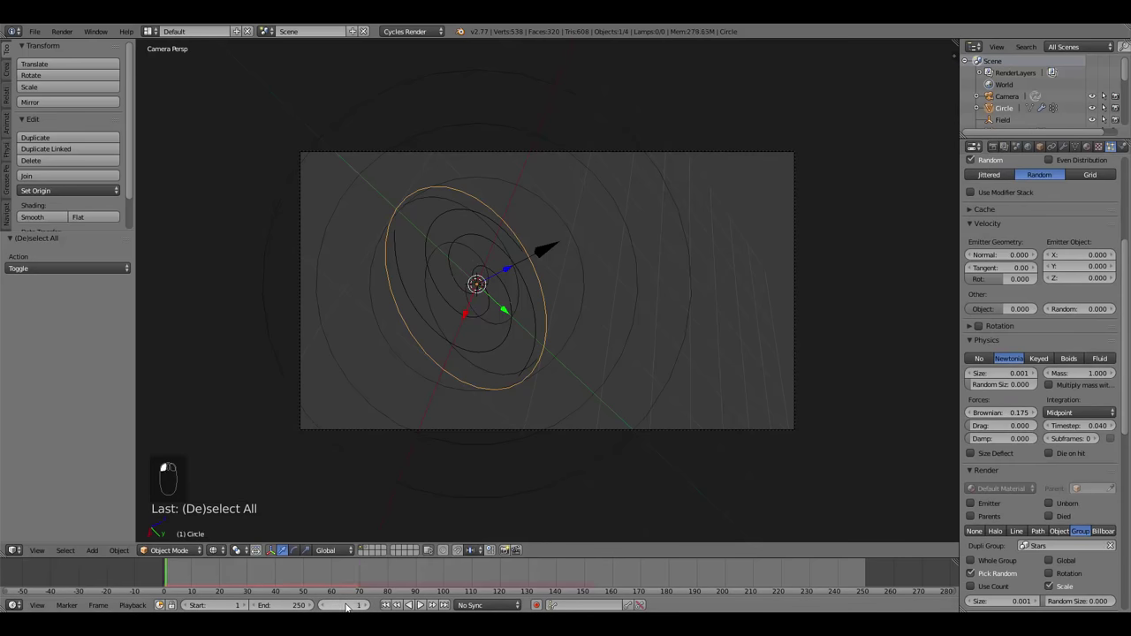
# Set the Brownian force of the Stars particle system to 0.24.
pyautogui.click(1007, 412)
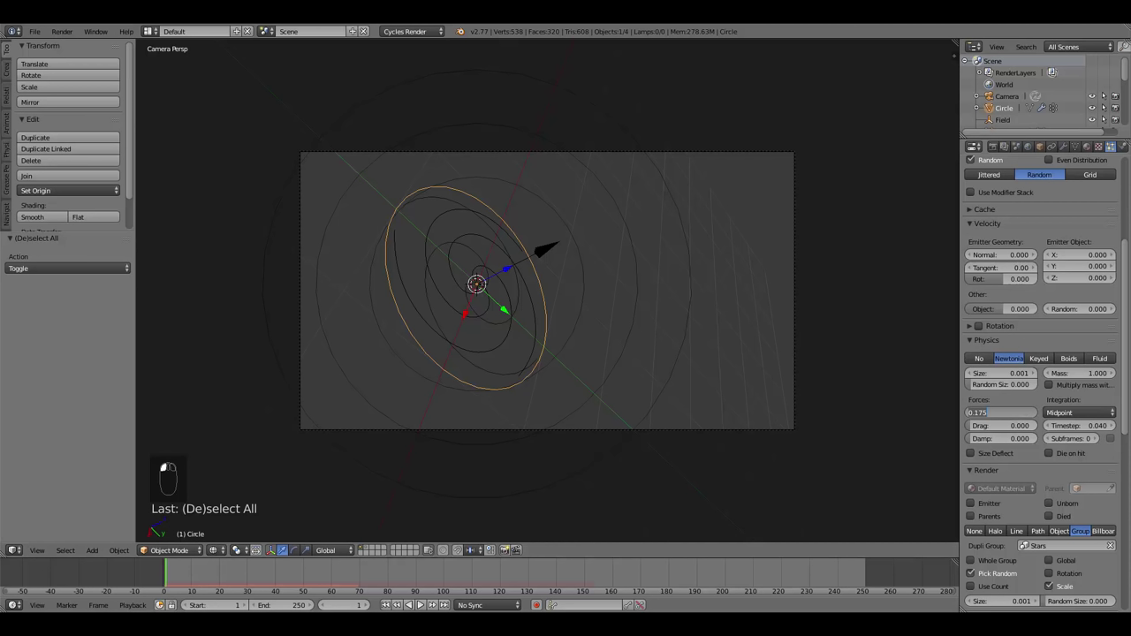
pyautogui.write('235')
pyautogui.press('Return')
pyautogui.click(1000, 413)
pyautogui.write('0.24')
pyautogui.press('Return')
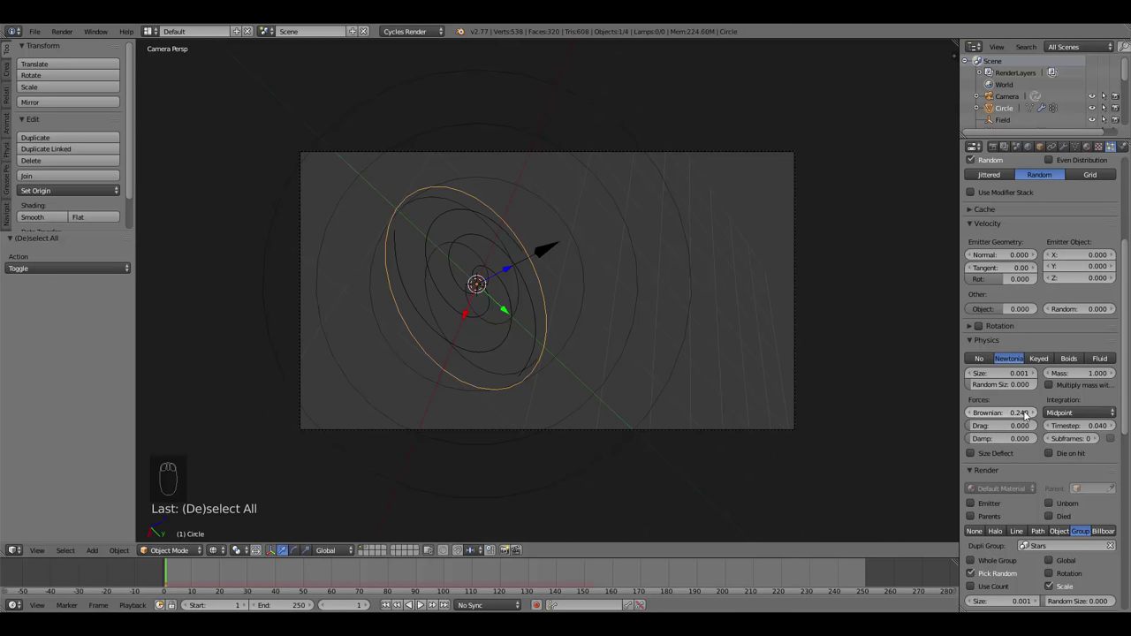
pyautogui.scroll(5, 1023, 410)
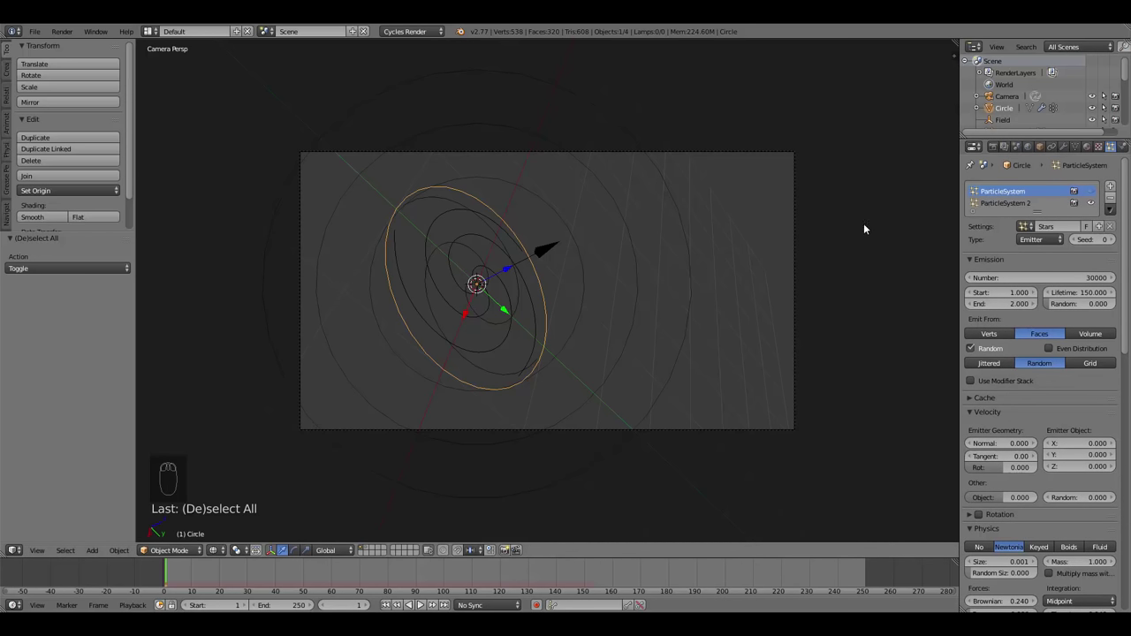
# Deselect everything, switch to the front view and add a cube at the galaxy's centre.
pyautogui.press('a')
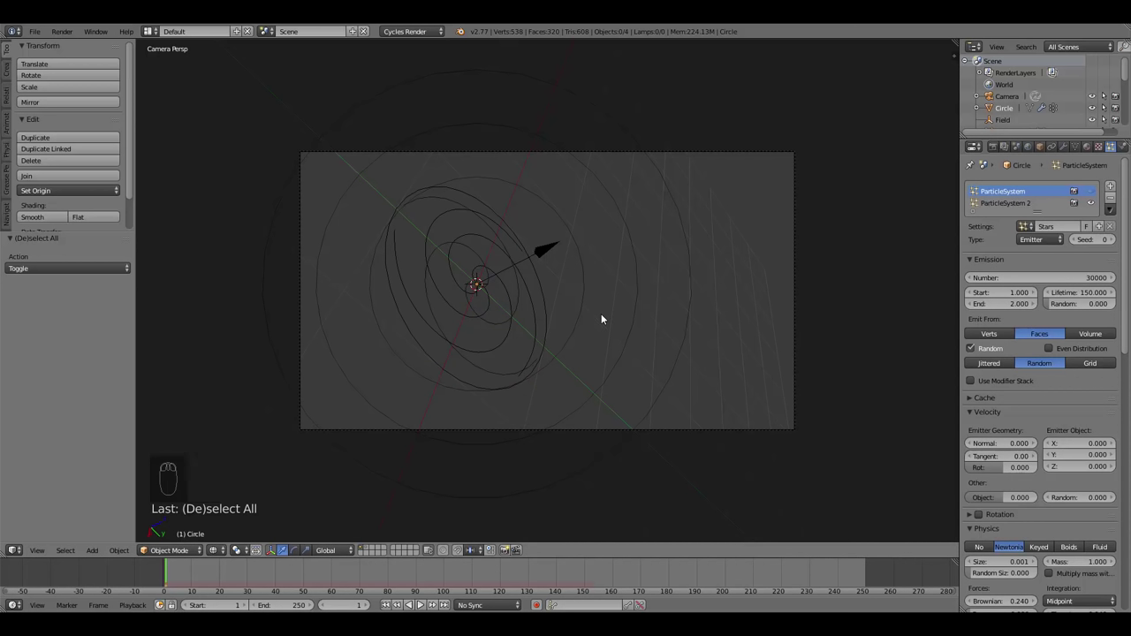
pyautogui.press('KP_1')
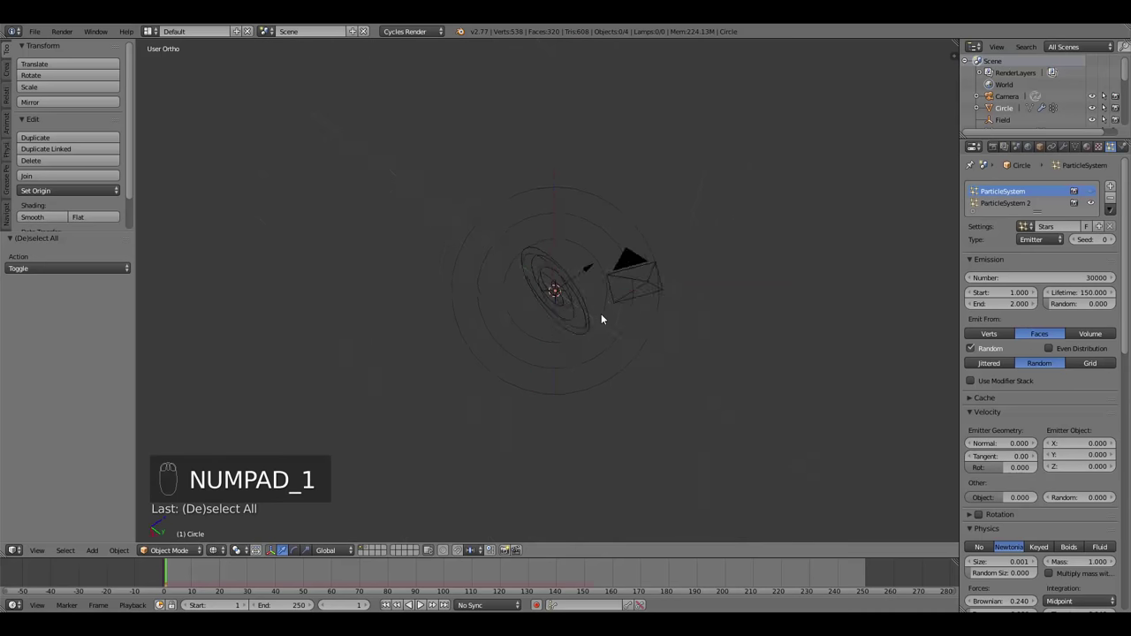
pyautogui.scroll(3, 597, 261)
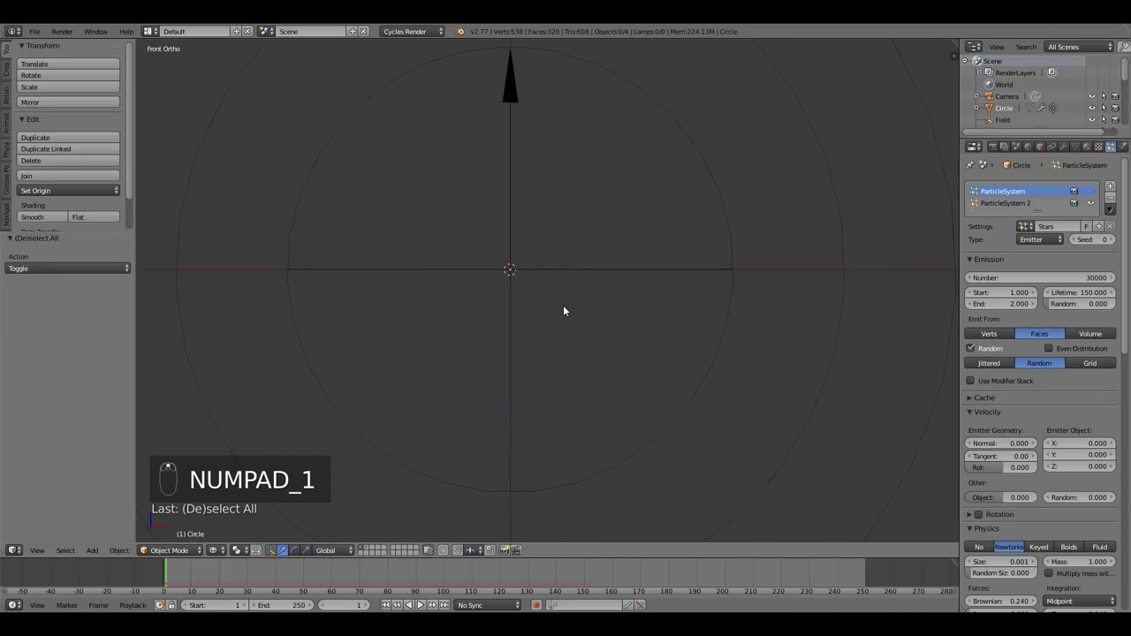
pyautogui.scroll(-4, 563, 306)
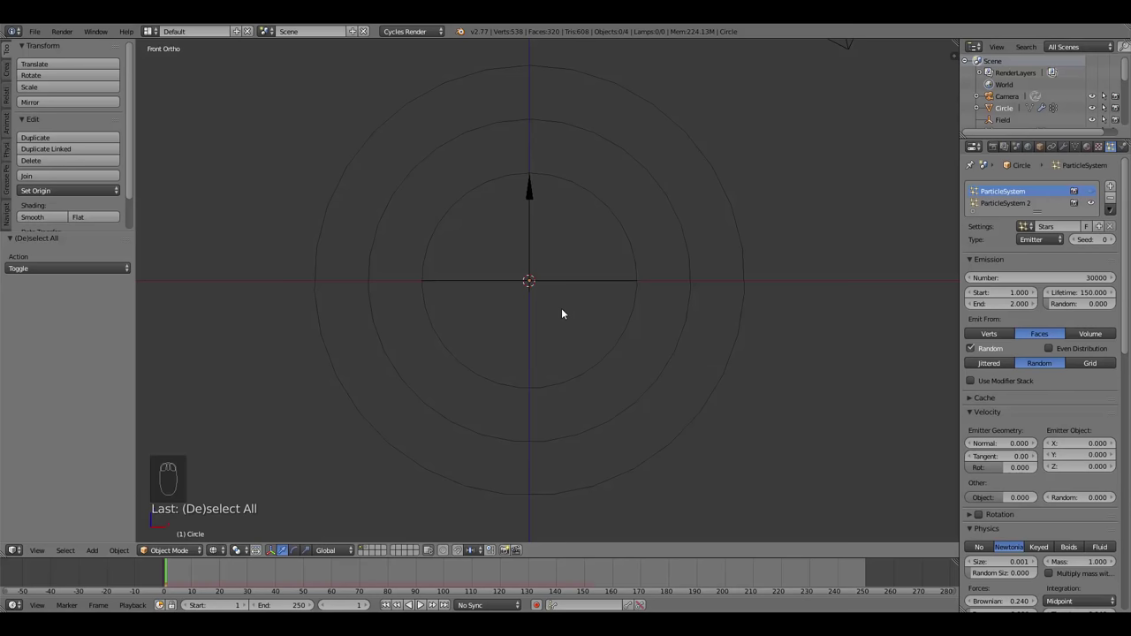
pyautogui.moveTo(510, 344); pyautogui.dragTo(499, 354, button='middle')
pyautogui.press('KP_1')
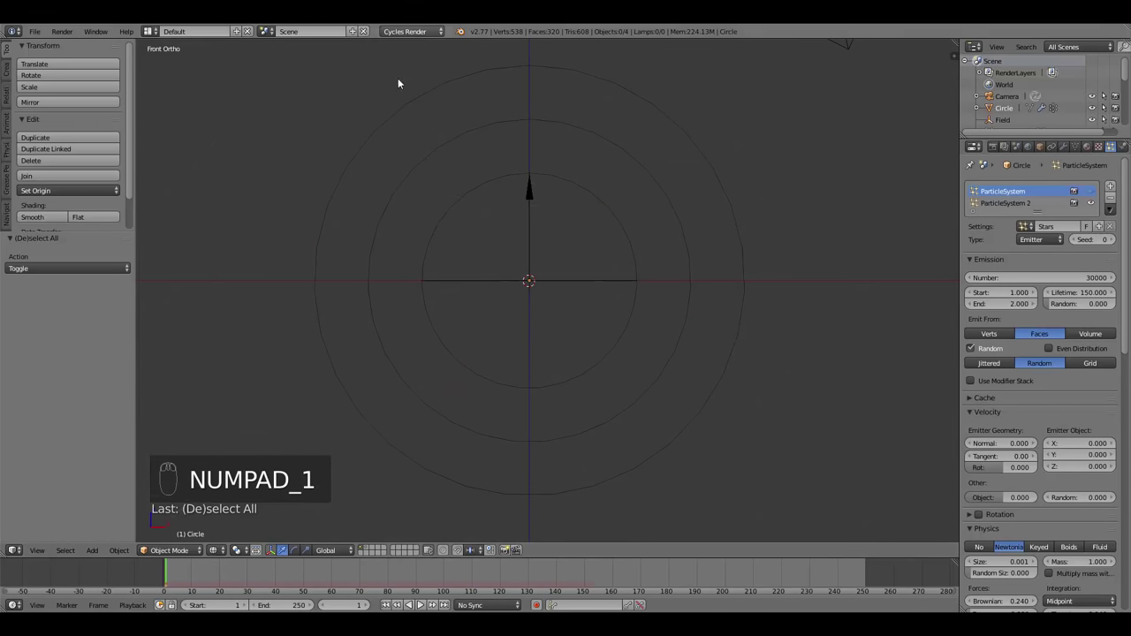
pyautogui.scroll(3, 552, 251)
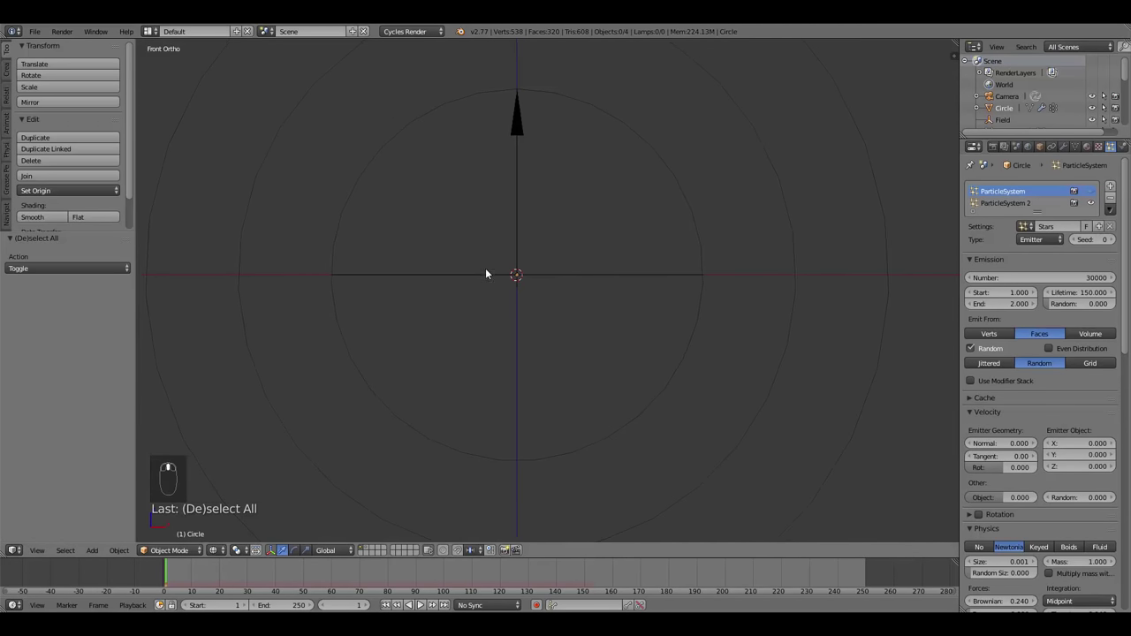
pyautogui.keyDown('shift'); pyautogui.moveTo(485, 267); pyautogui.dragTo(479, 268, button='middle'); pyautogui.keyUp('shift')
pyautogui.hotkey('shift', 'a')
pyautogui.moveTo(386, 242)
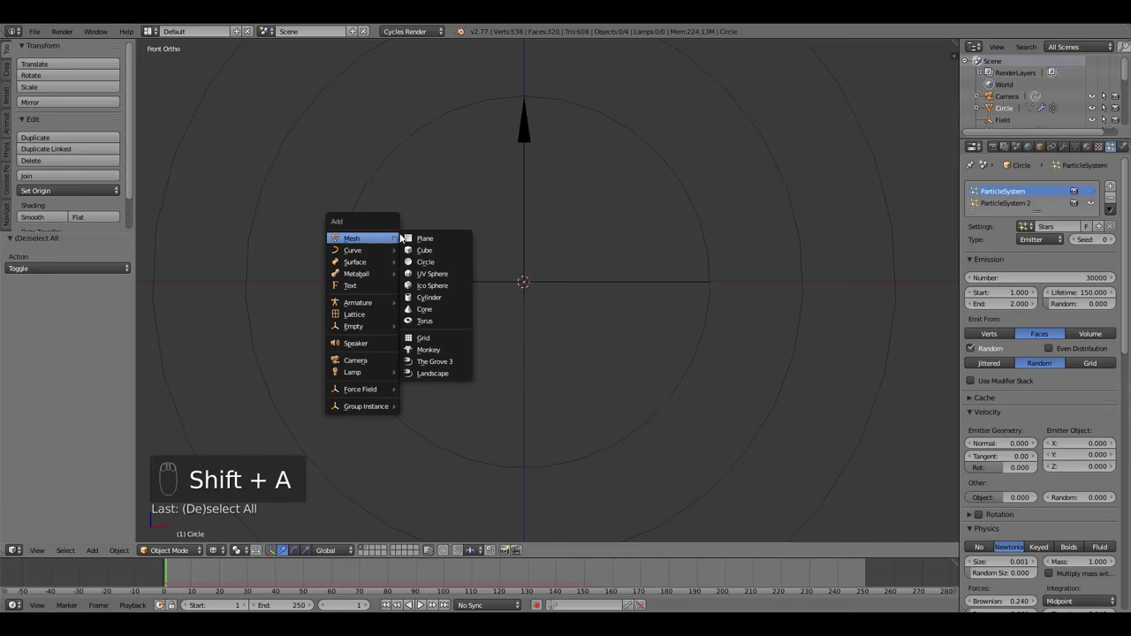
pyautogui.click(424, 250)
# Scale the cube to about 0.603 along Z and by about 1.368 along X and Y, keeping the front view.
pyautogui.scroll(-6, 639, 292)
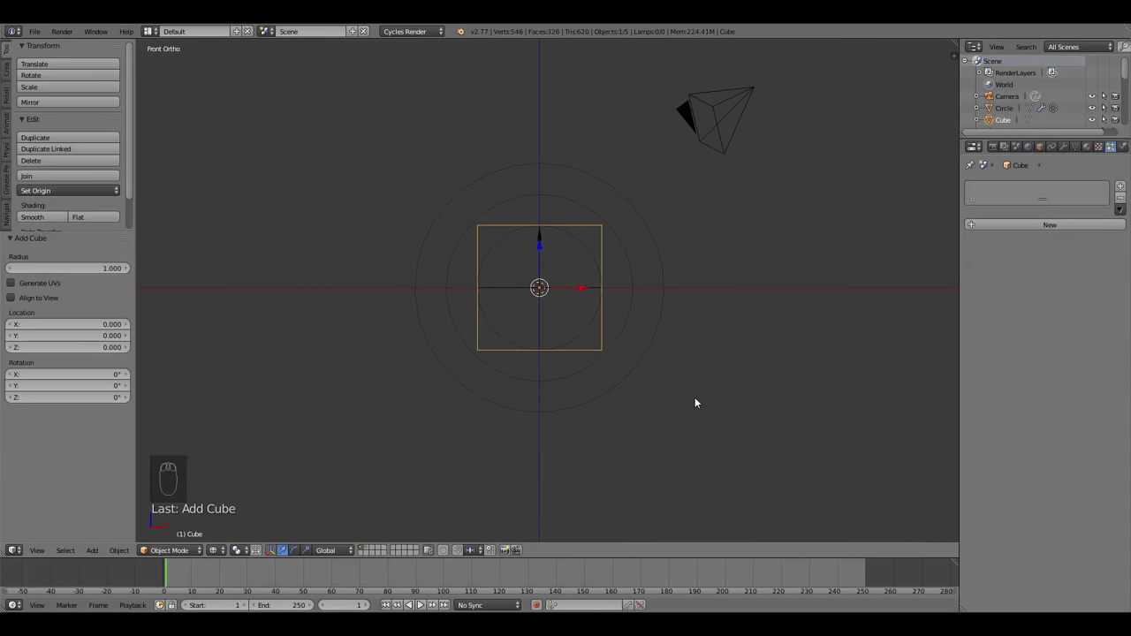
pyautogui.press('s')
pyautogui.press('z')
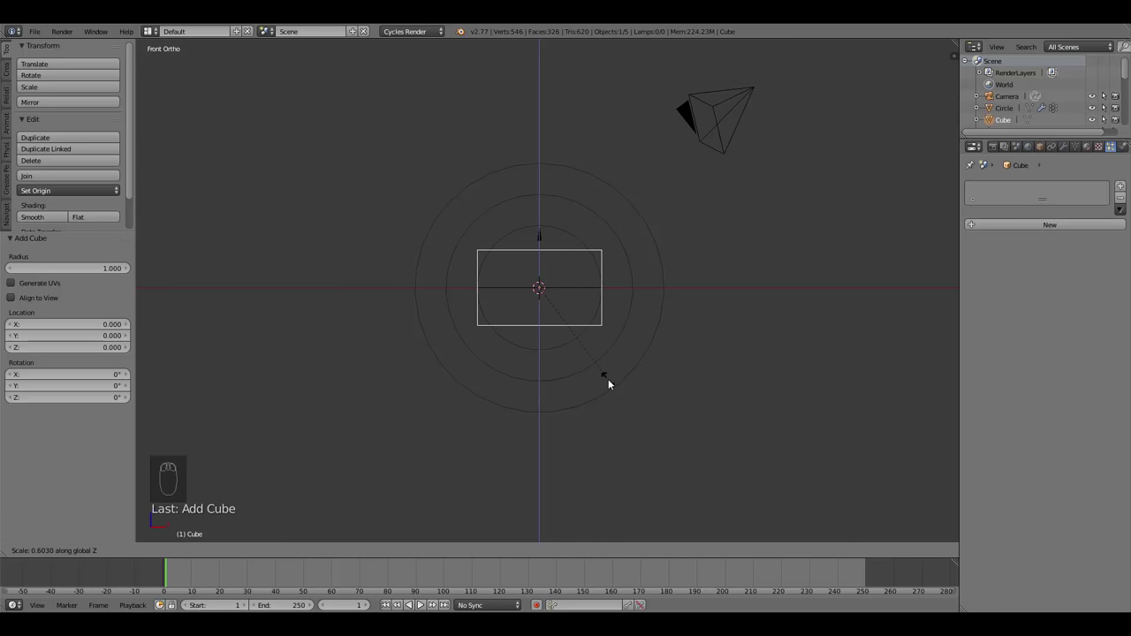
pyautogui.click(608, 380)
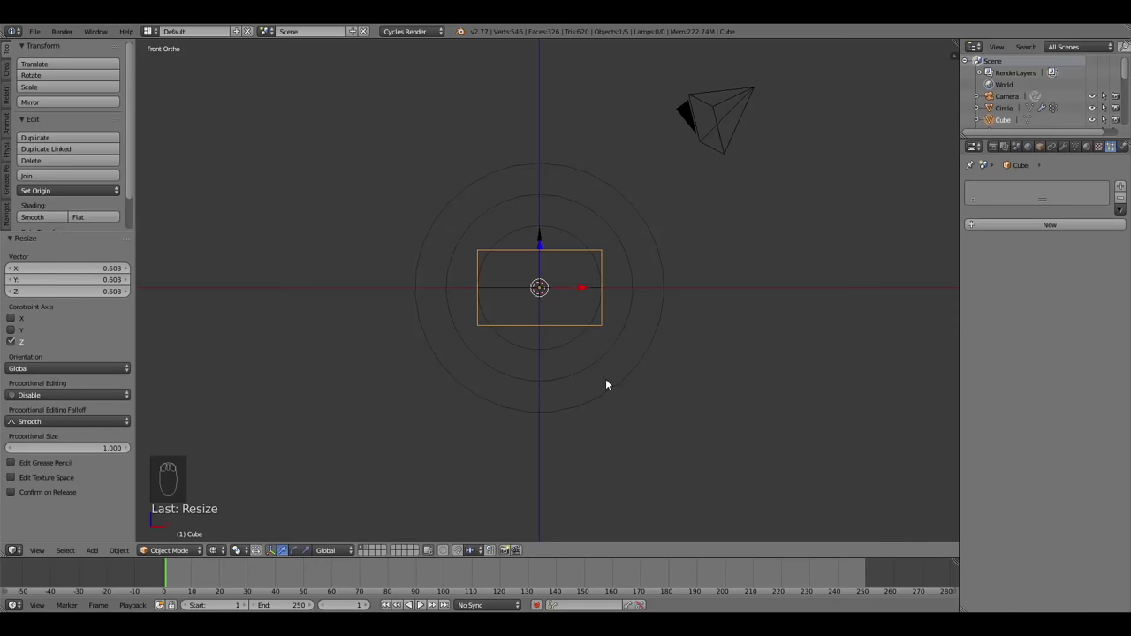
pyautogui.press('s')
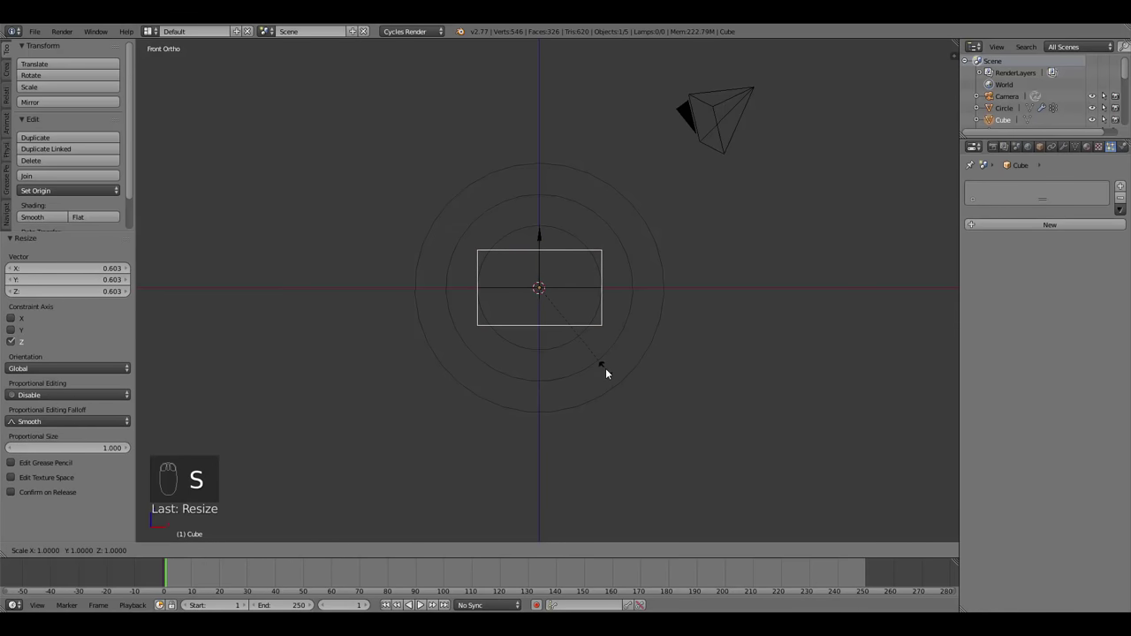
pyautogui.hotkey('shift', 'z')
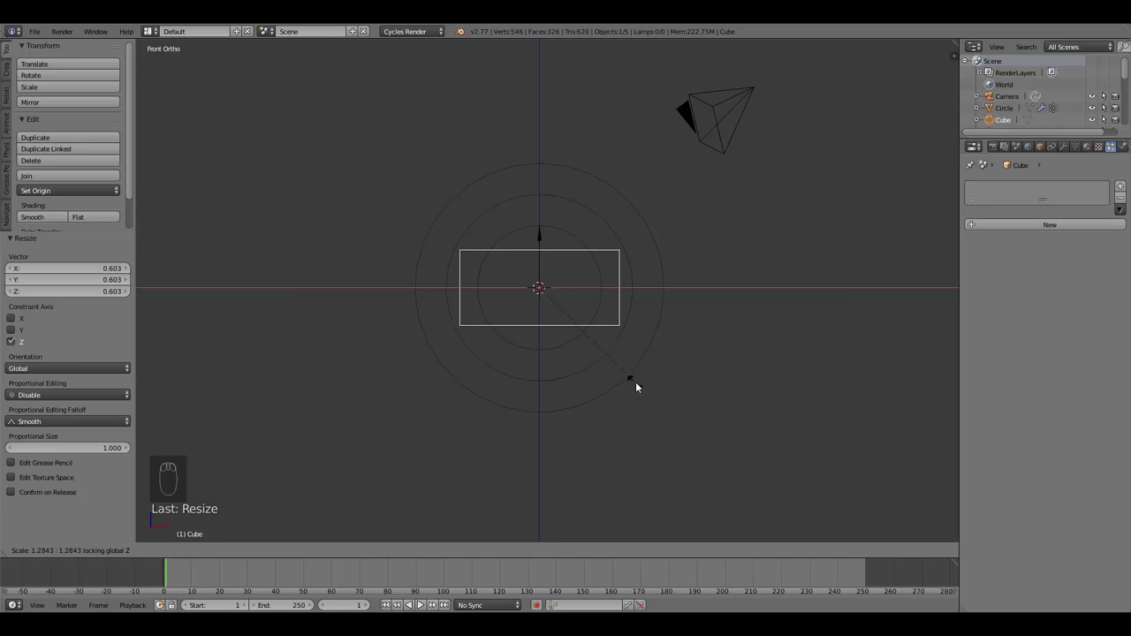
pyautogui.click(641, 387)
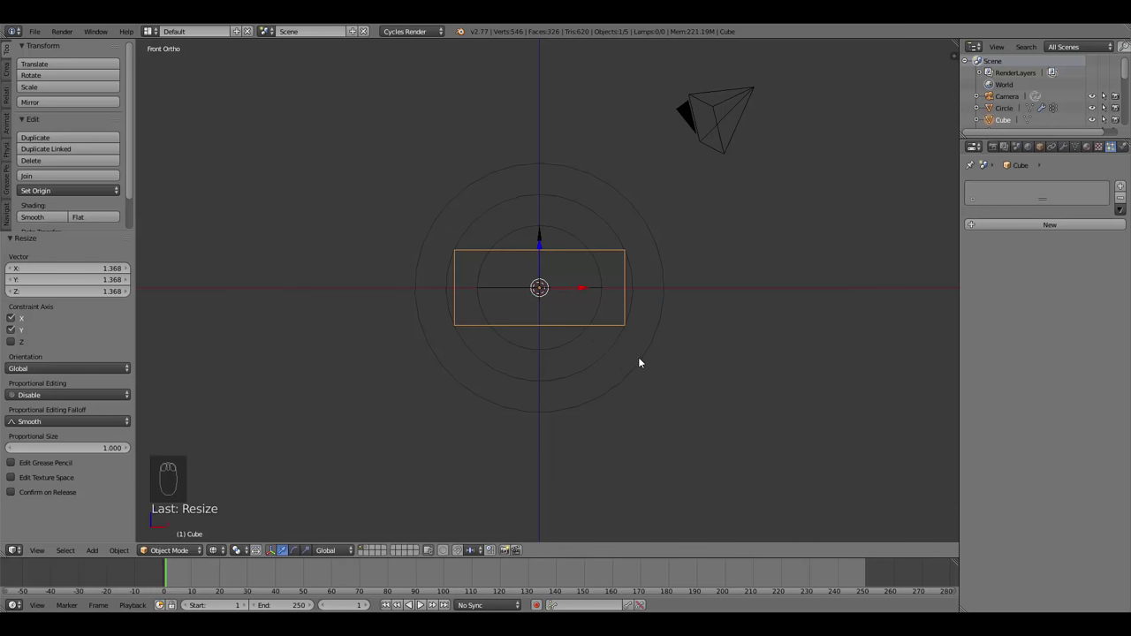
pyautogui.moveTo(639, 362); pyautogui.dragTo(530, 267, button='middle')
pyautogui.press('KP_1')
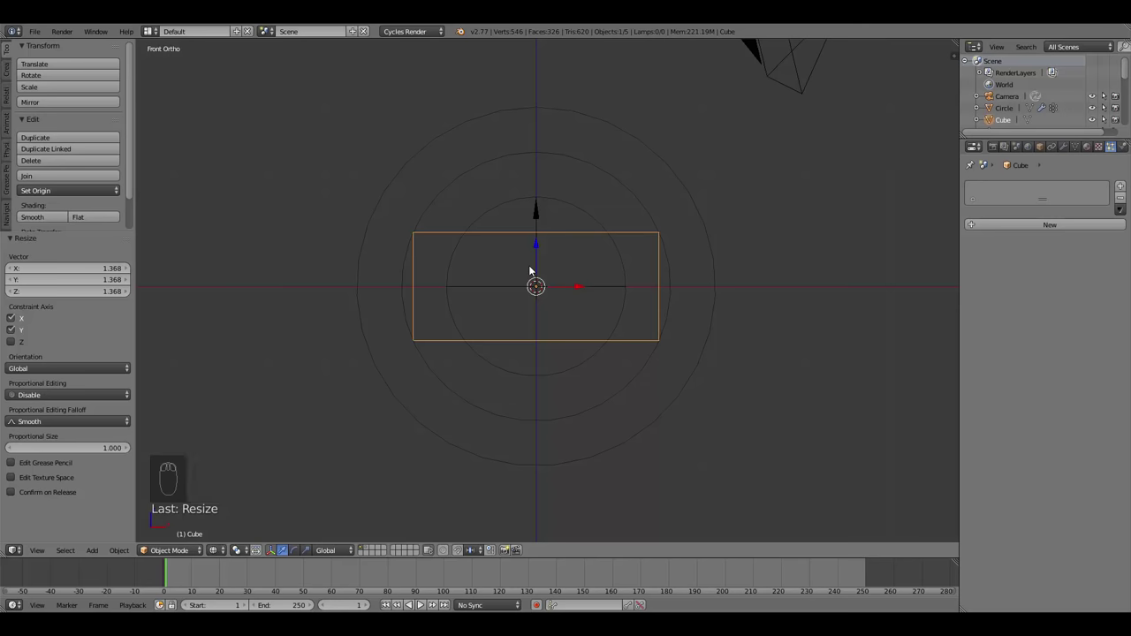
# Examine the last rendered image of the galaxy, especially its spiral arms, and return to the 3D view.
pyautogui.press('F11')
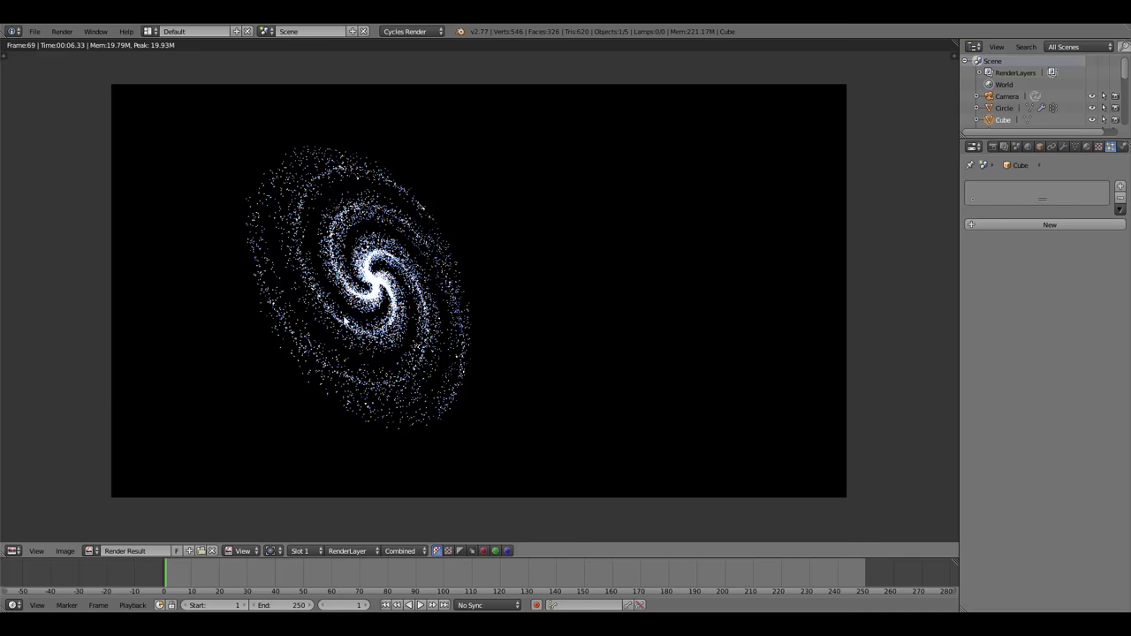
pyautogui.moveTo(223, 167); pyautogui.dragTo(383, 274)
pyautogui.moveTo(369, 317); pyautogui.dragTo(537, 450)
pyautogui.press('Escape')
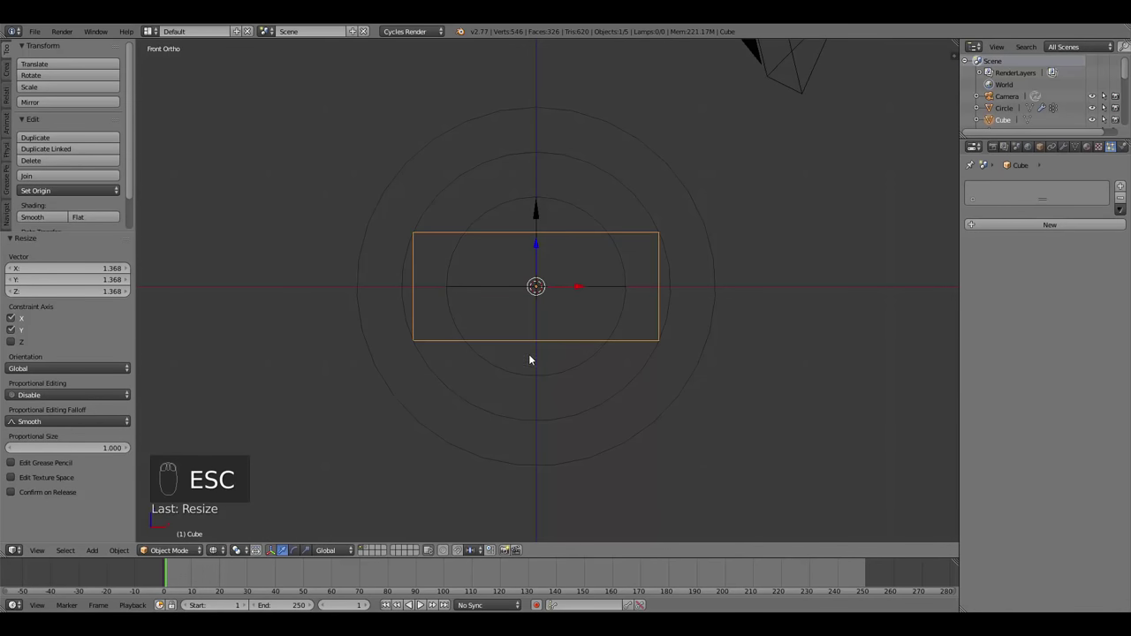
# Enter Edit Mode on the flattened cube and switch to face selection.
pyautogui.moveTo(528, 354); pyautogui.dragTo(641, 273, button='middle')
pyautogui.press('KP_1')
pyautogui.scroll(5, 583, 321)
pyautogui.scroll(-3, 695, 318)
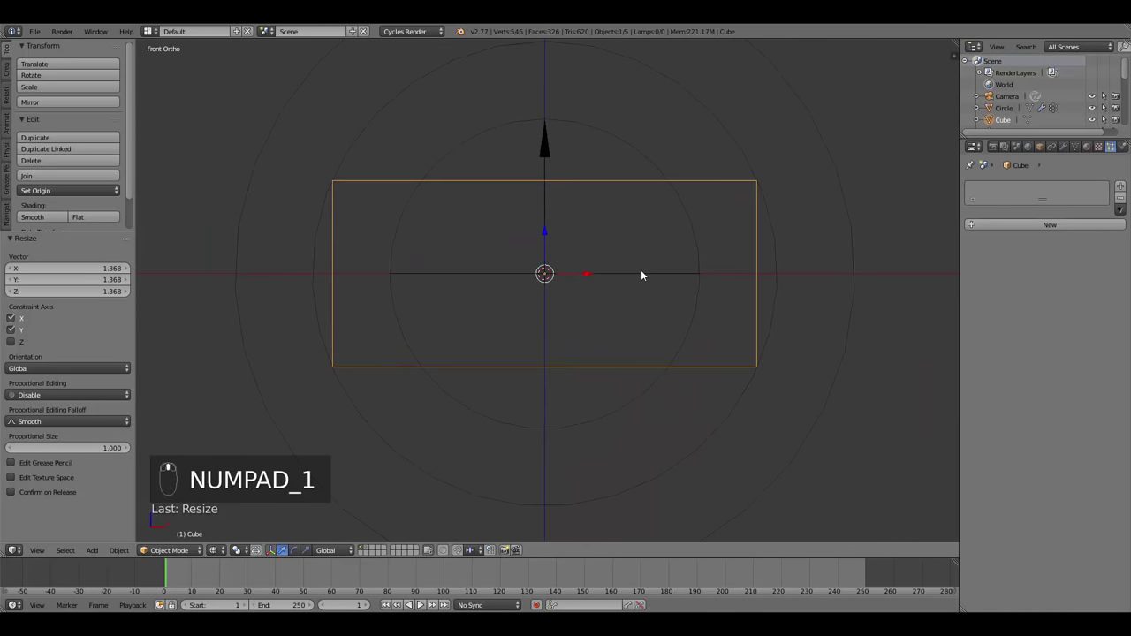
pyautogui.press('Tab')
pyautogui.scroll(-1, 607, 257)
pyautogui.moveTo(594, 269); pyautogui.dragTo(575, 281, button='middle')
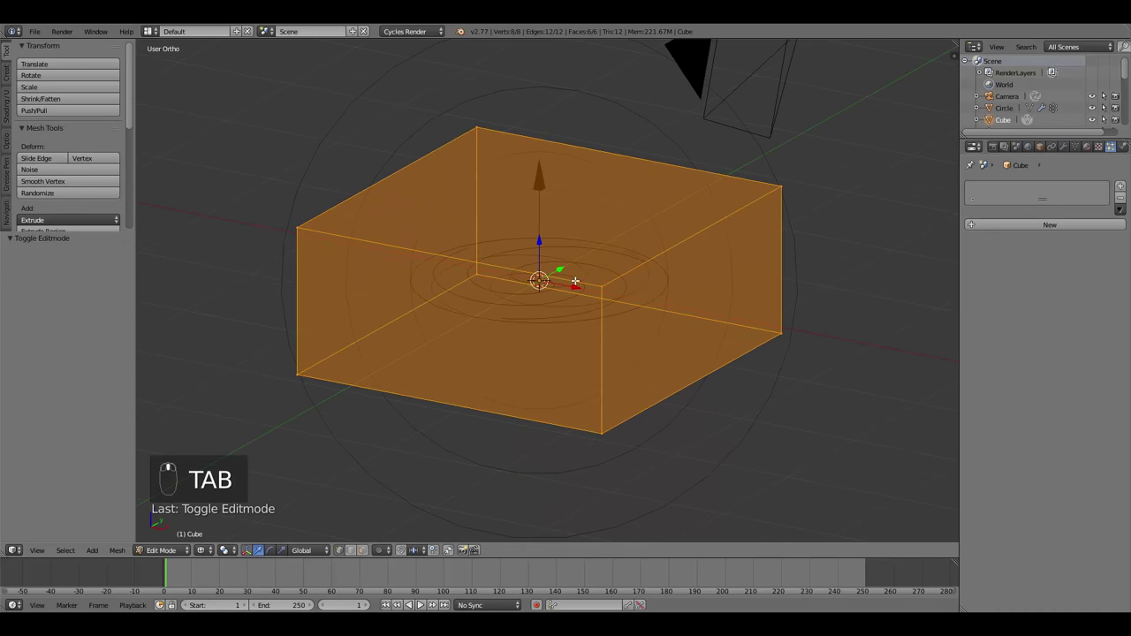
pyautogui.hotkey('ctrl', 'Tab')
pyautogui.click(543, 303)
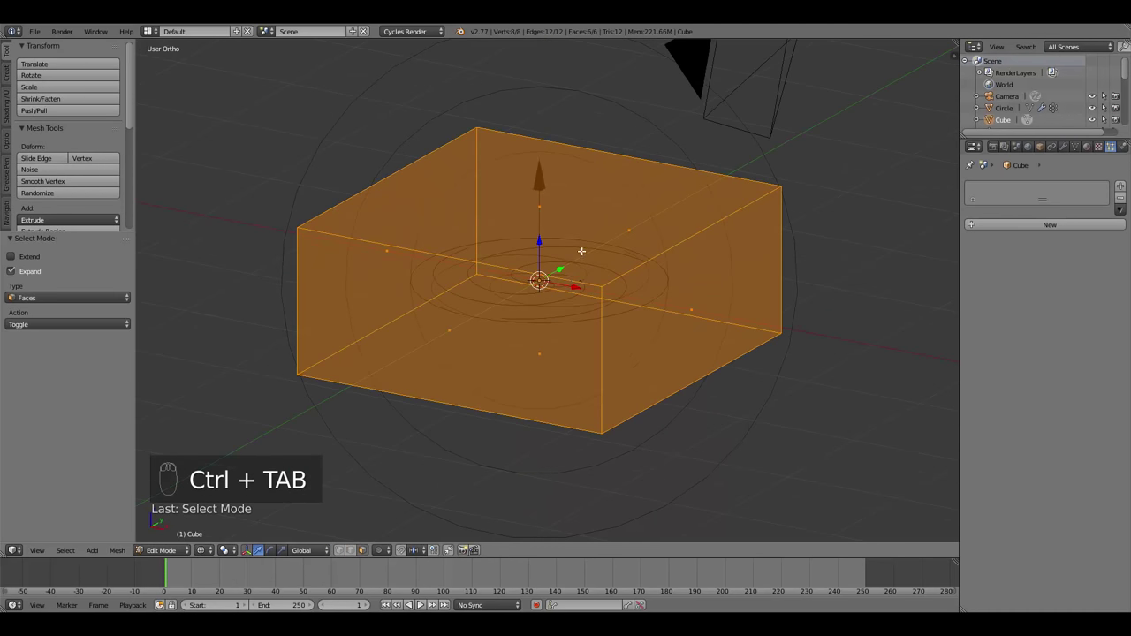
# Extrude the cube's upper and lower faces in place and scale them to about 0.084 towards the centre.
pyautogui.press('a')
pyautogui.moveTo(551, 231); pyautogui.dragTo(532, 396, button='middle')
pyautogui.rightClick(539, 216)
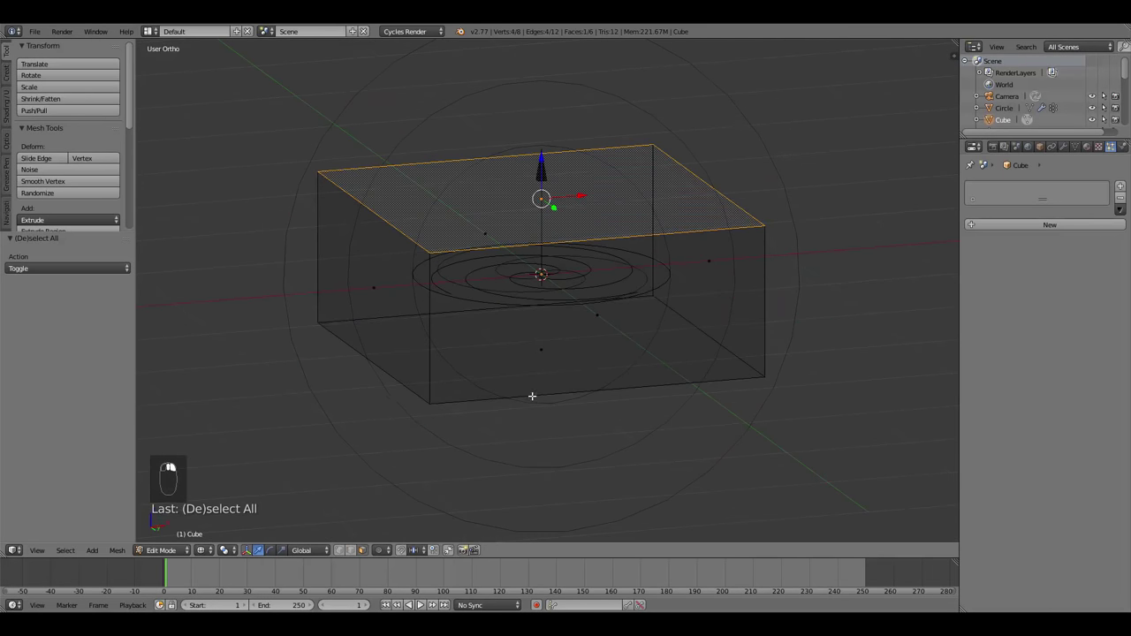
pyautogui.keyDown('shift'); pyautogui.rightClick(542, 346); pyautogui.keyUp('shift')
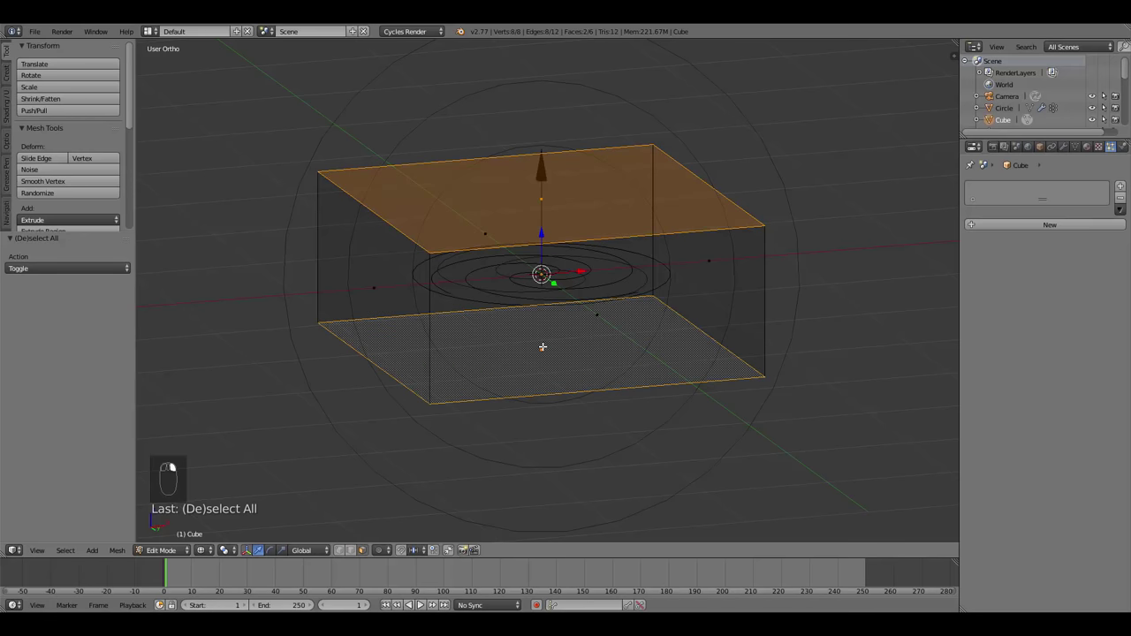
pyautogui.press('KP_1')
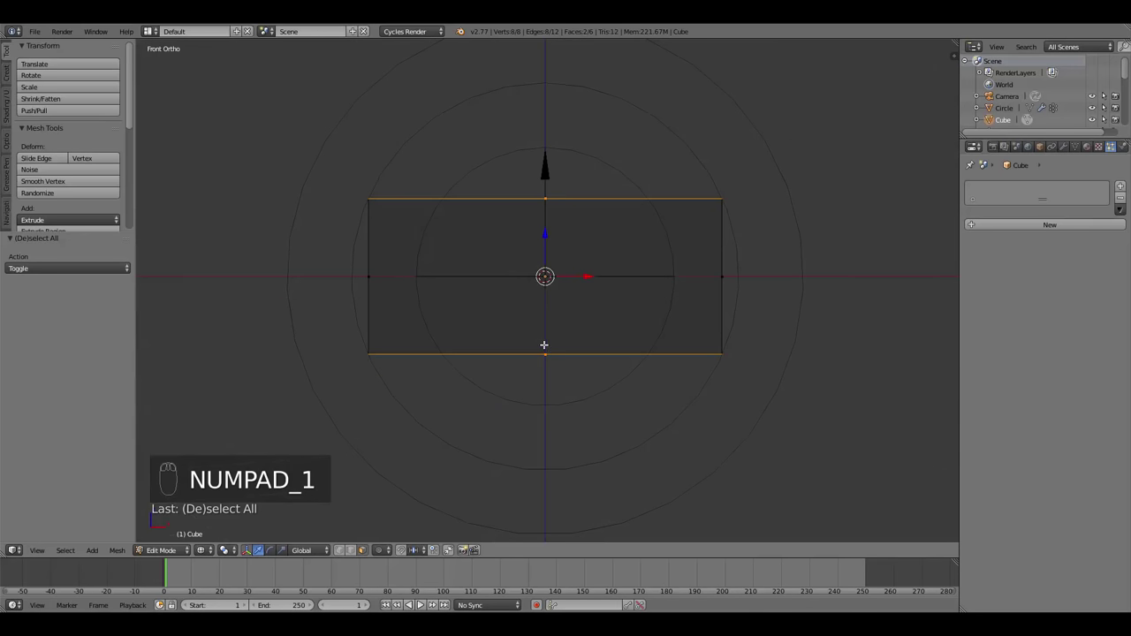
pyautogui.moveTo(644, 282); pyautogui.dragTo(638, 318, button='middle')
pyautogui.press('e')
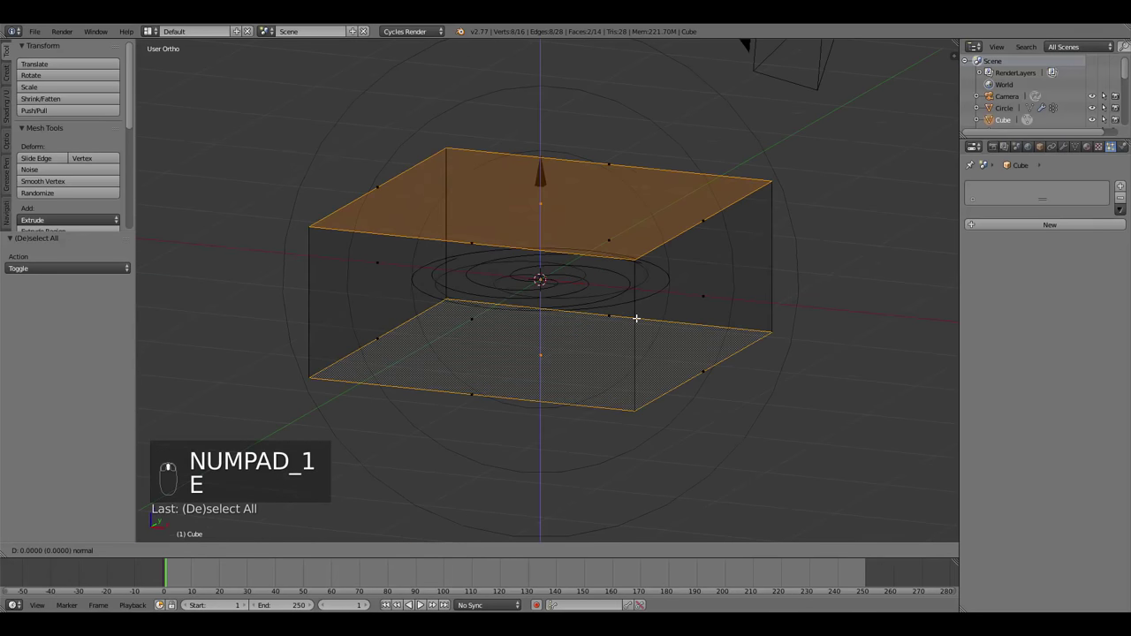
pyautogui.click(636, 318)
pyautogui.press('s')
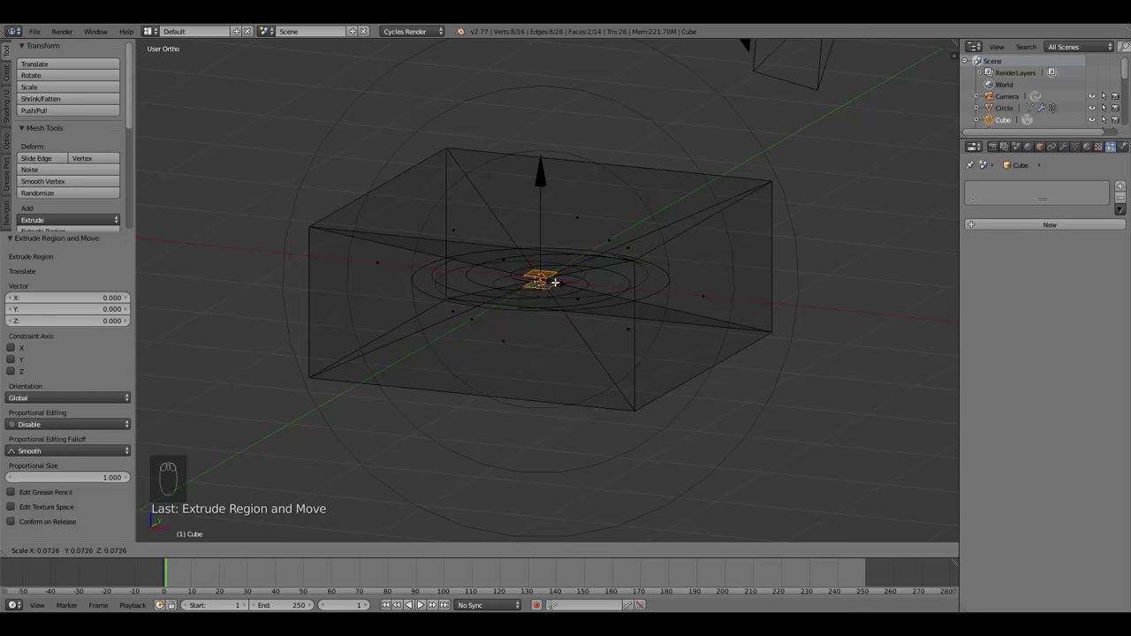
pyautogui.click(557, 282)
# In the front view, scale the inner faces by about 0.678, widen them by about 2.1 along X and Y, and deselect everything.
pyautogui.press('KP_1')
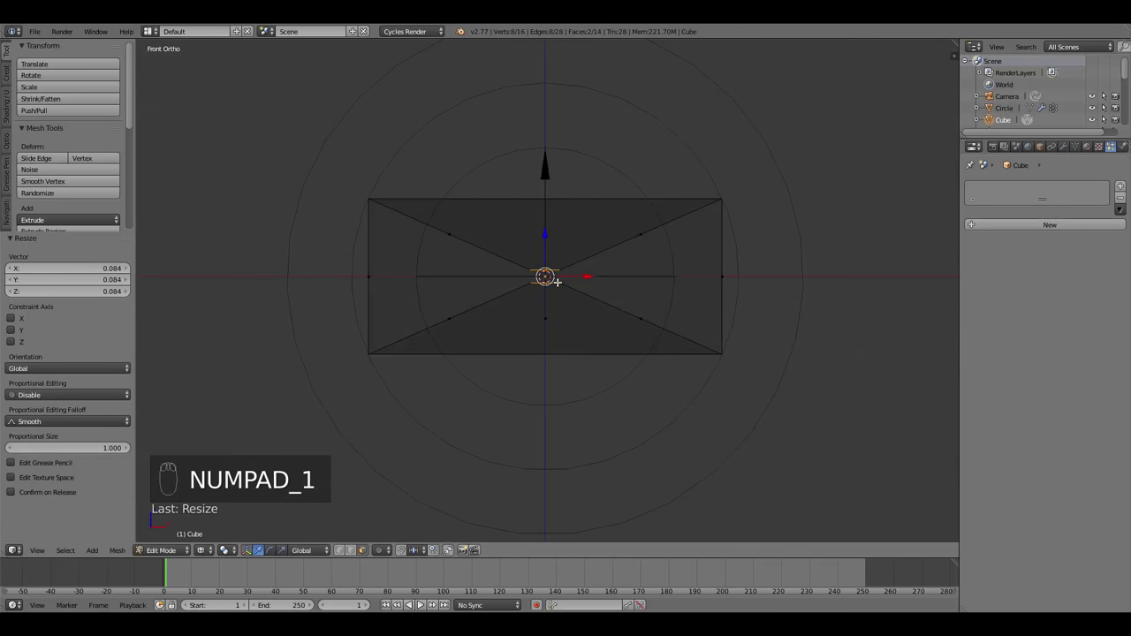
pyautogui.press('s')
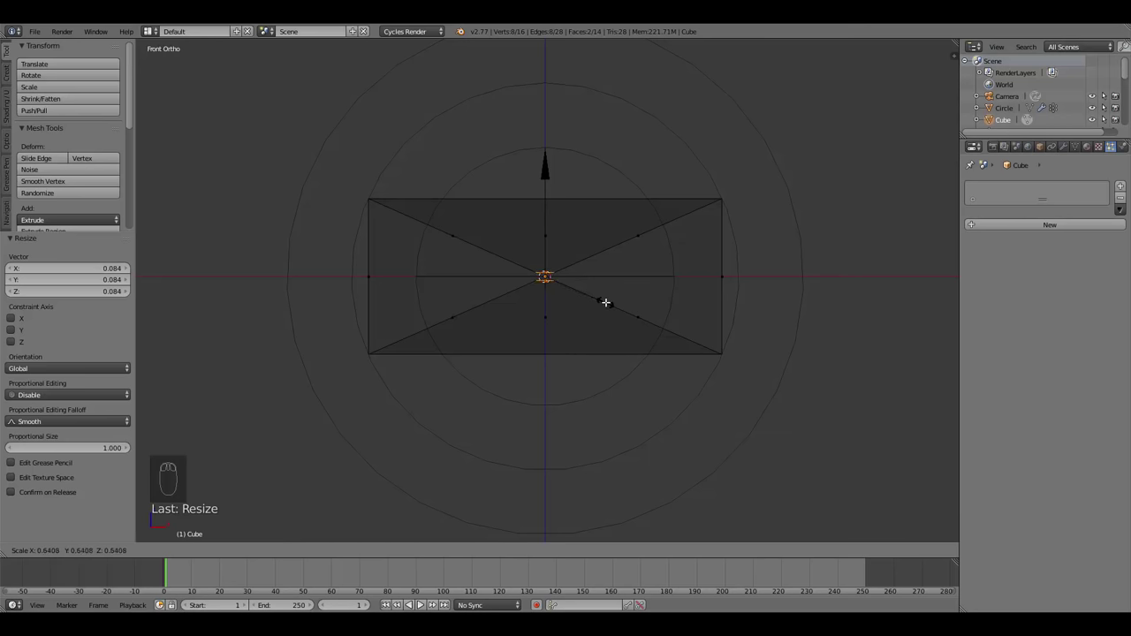
pyautogui.click(610, 302)
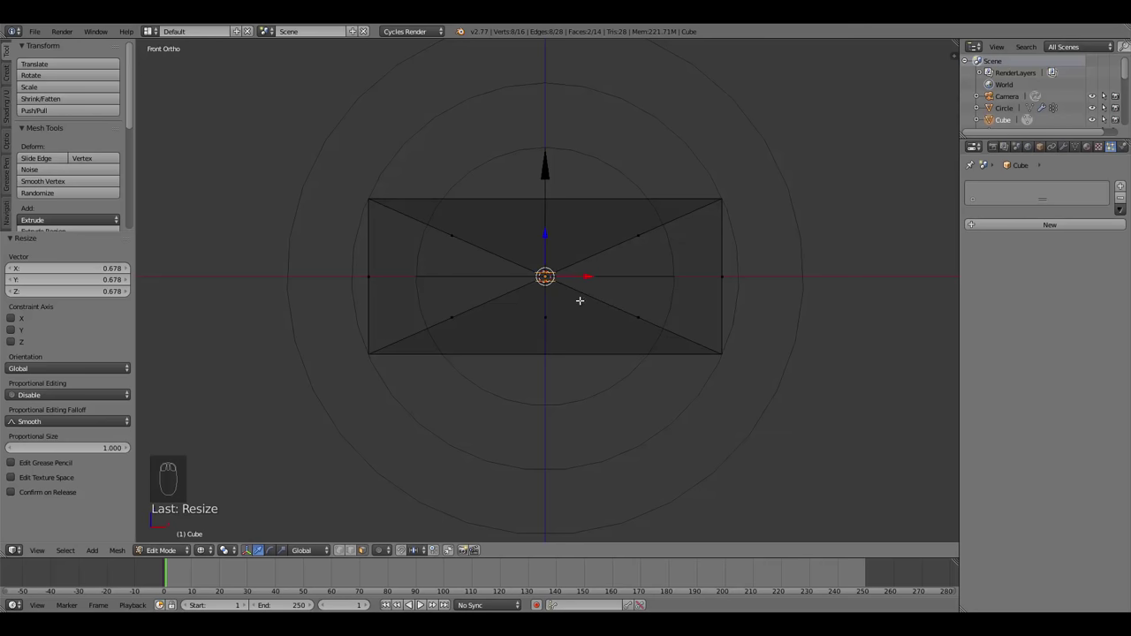
pyautogui.press('s')
pyautogui.hotkey('shift', 'z')
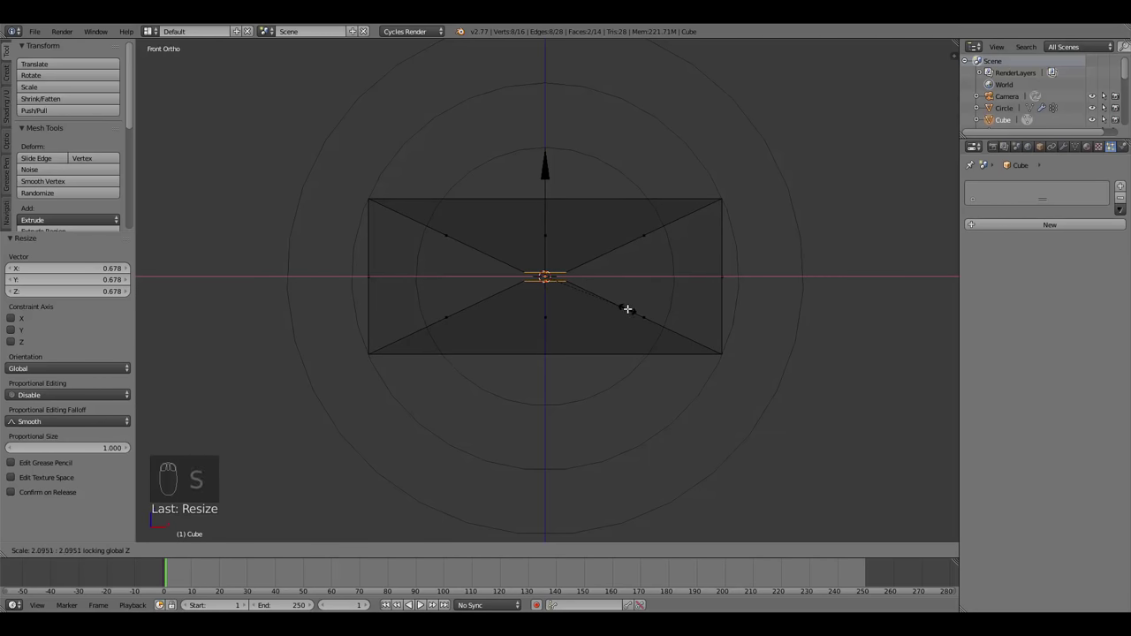
pyautogui.rightClick(626, 308)
pyautogui.press('a')
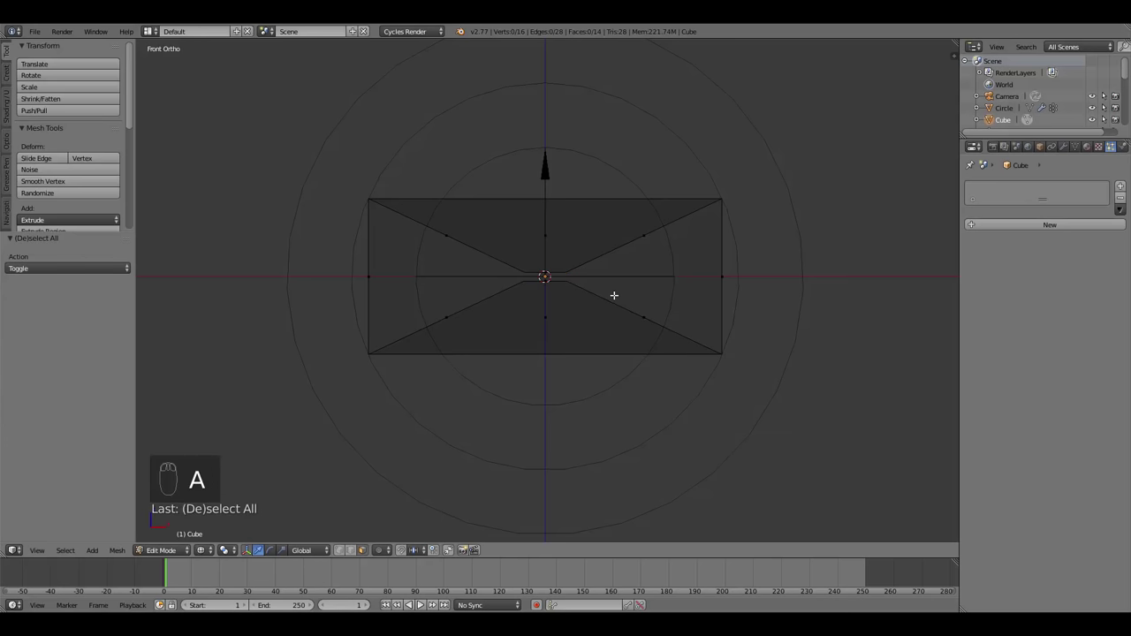
# Switch to vertex selection and add two evenly spaced loop cuts between the cube's upper rim and its inner face.
pyautogui.hotkey('ctrl', 'Tab')
pyautogui.click(614, 295)
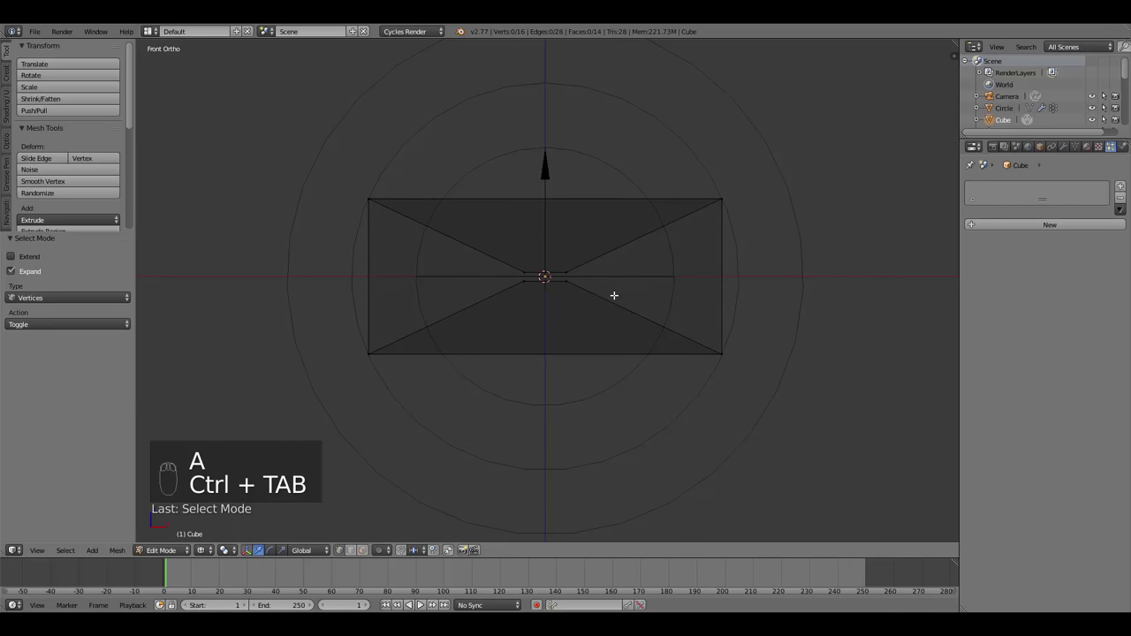
pyautogui.hotkey('ctrl', 'r')
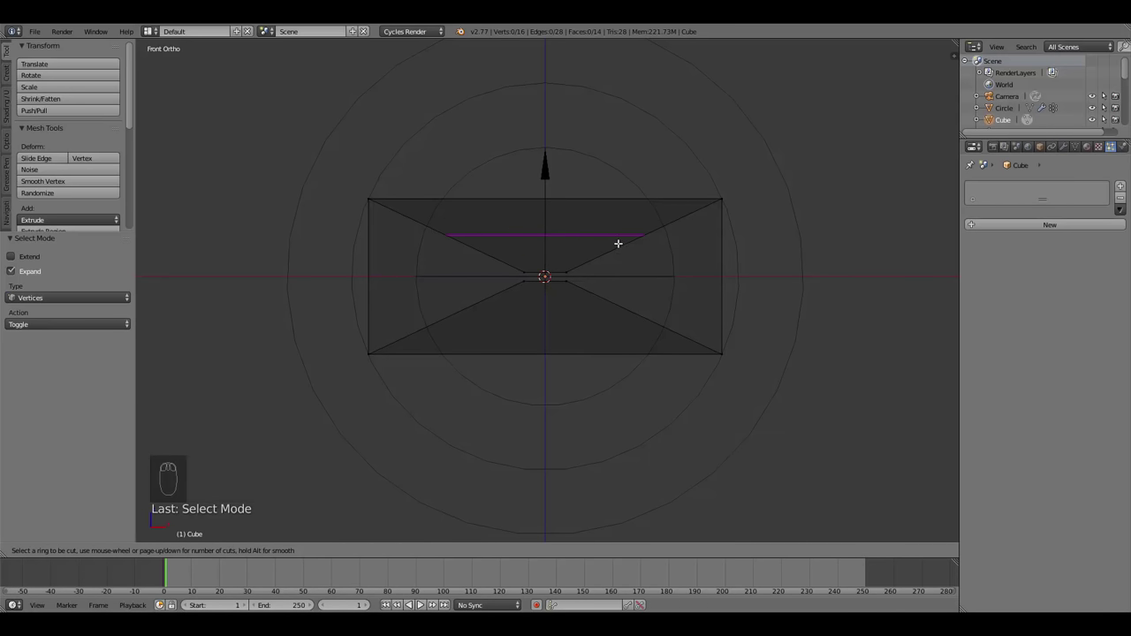
pyautogui.scroll(1, 621, 237)
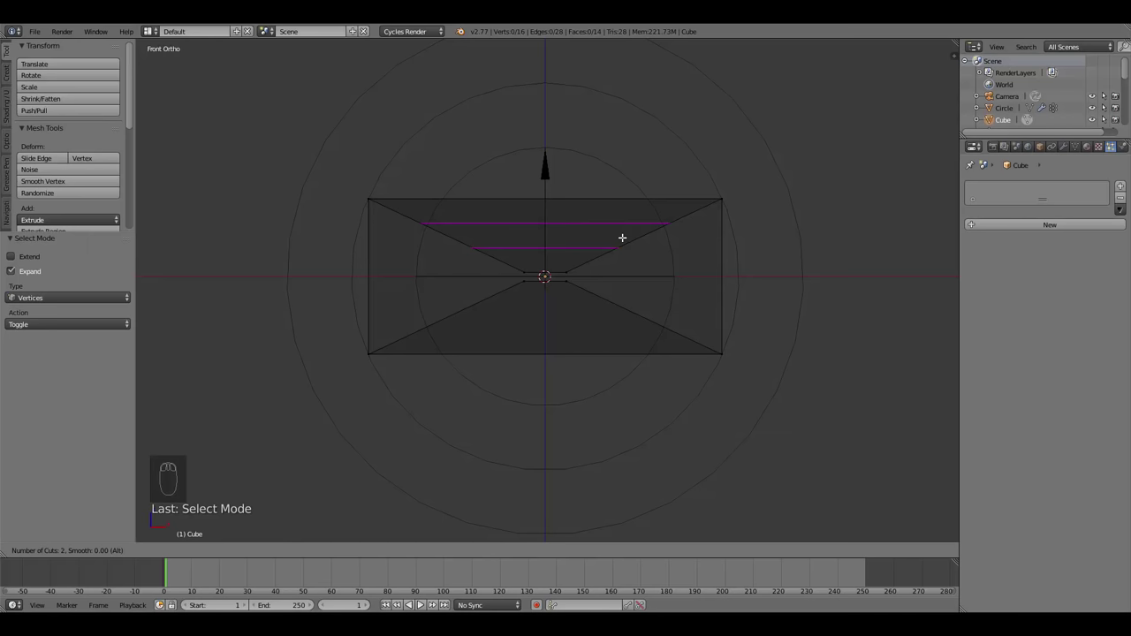
pyautogui.click(622, 237)
pyautogui.rightClick(622, 237)
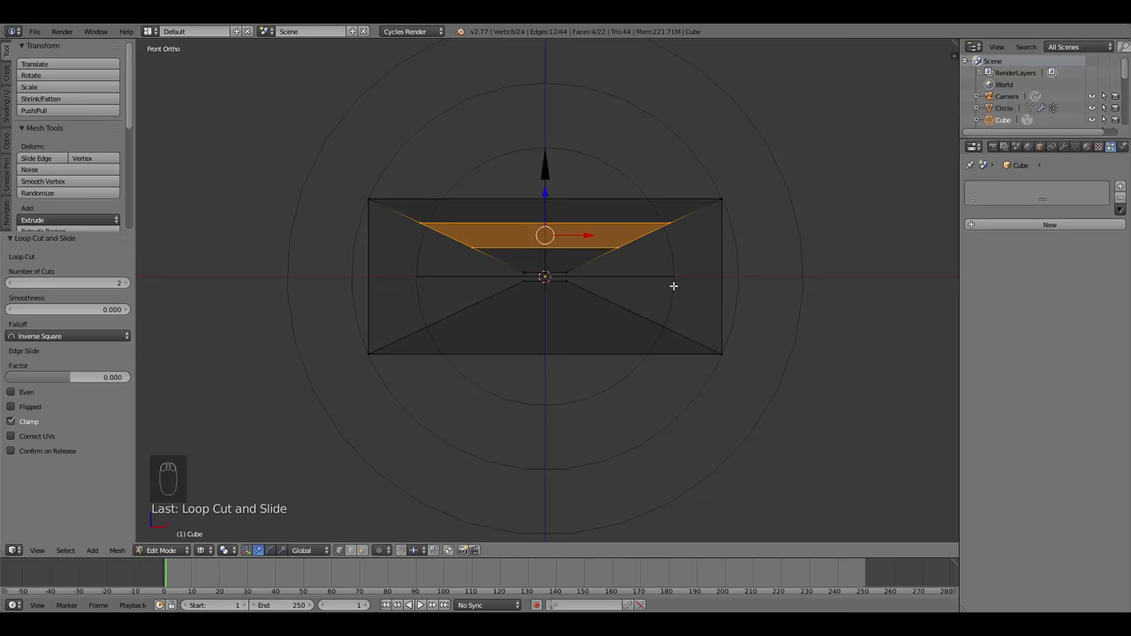
# Add two evenly spaced loop cuts between the cube's lower rim and its inner face, and clear the selection.
pyautogui.press('a')
pyautogui.hotkey('ctrl', 'r')
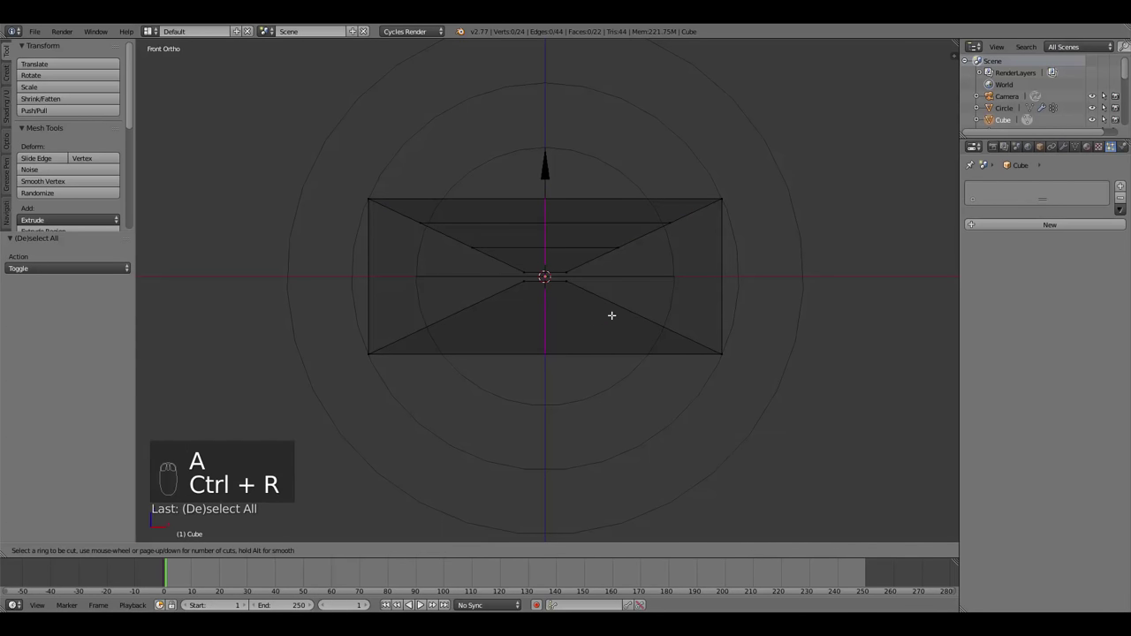
pyautogui.click(611, 312)
pyautogui.rightClick(601, 313)
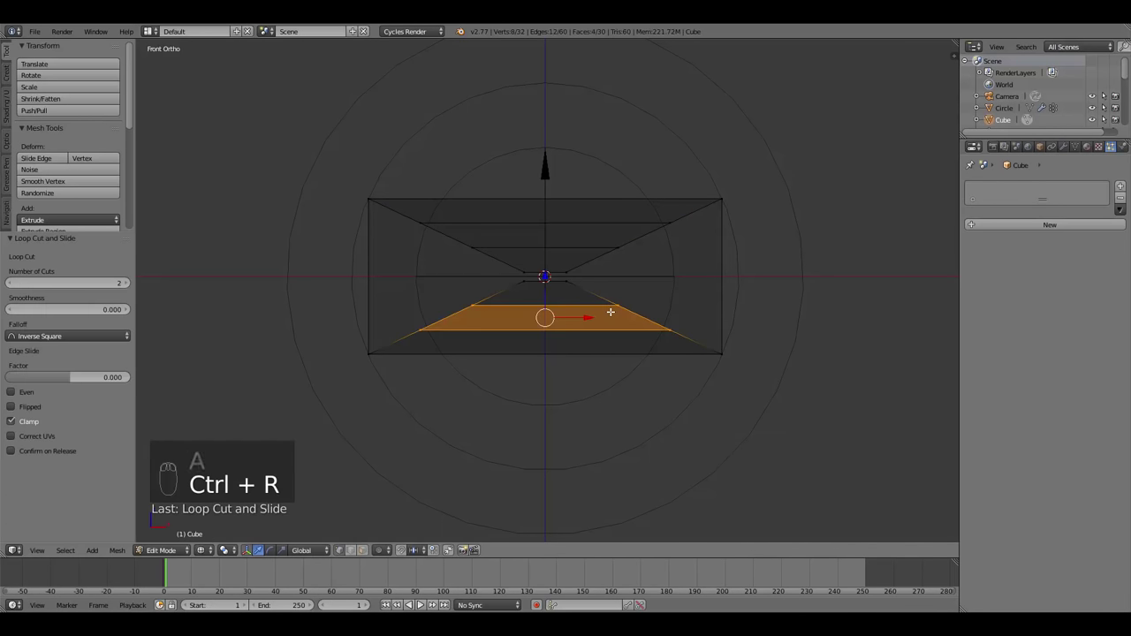
pyautogui.press('a')
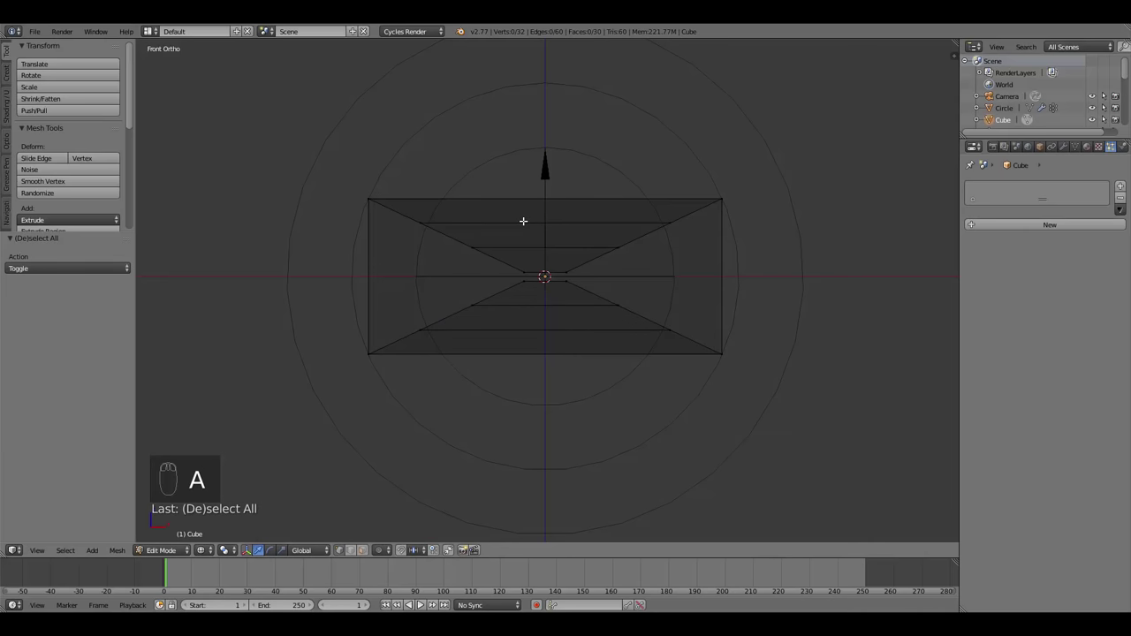
# Select the two loops nearest the centre, one above and one below, and scale them to about 0.306 along Z.
pyautogui.keyDown('alt'); pyautogui.rightClick(523, 222); pyautogui.keyUp('alt')
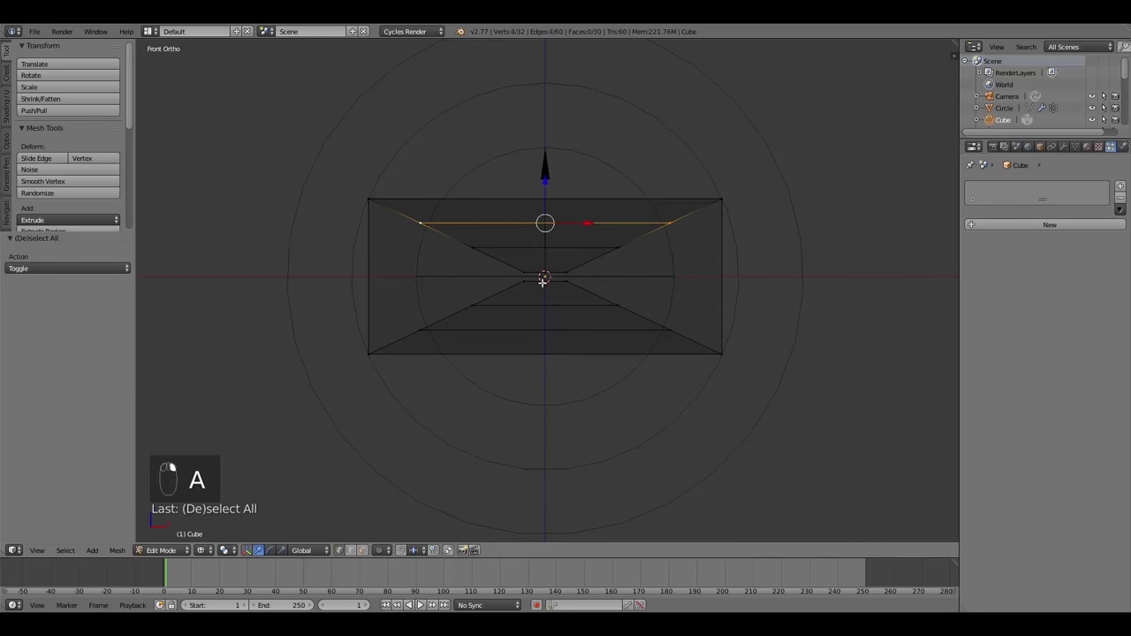
pyautogui.keyDown('alt'); pyautogui.rightClick(547, 330); pyautogui.keyUp('alt')
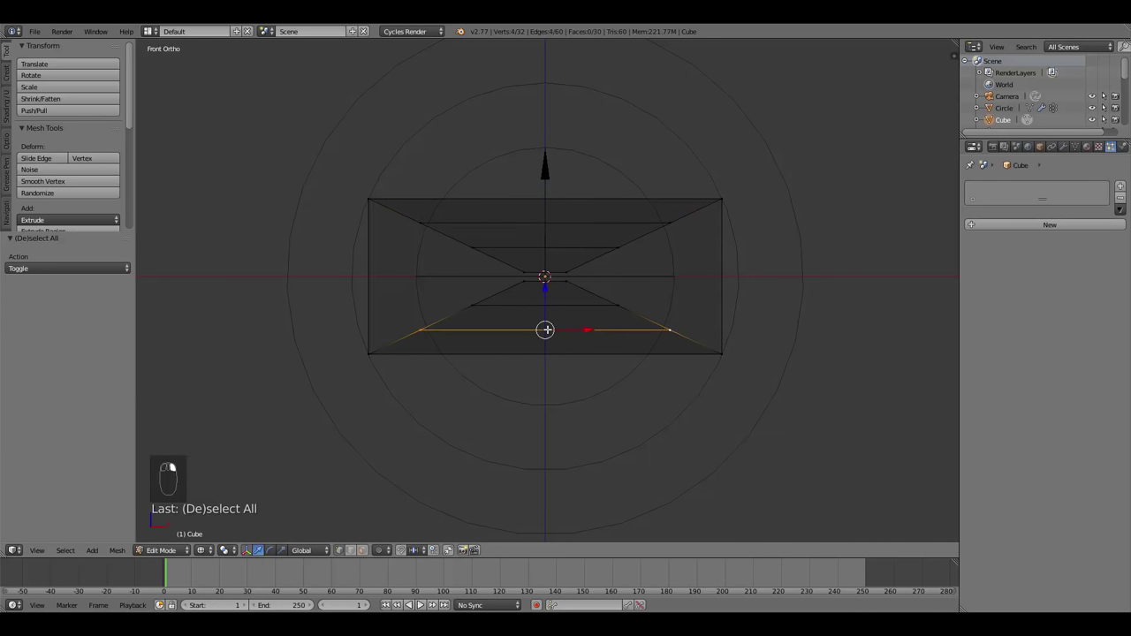
pyautogui.keyDown('alt'); pyautogui.rightClick(562, 247); pyautogui.keyUp('alt')
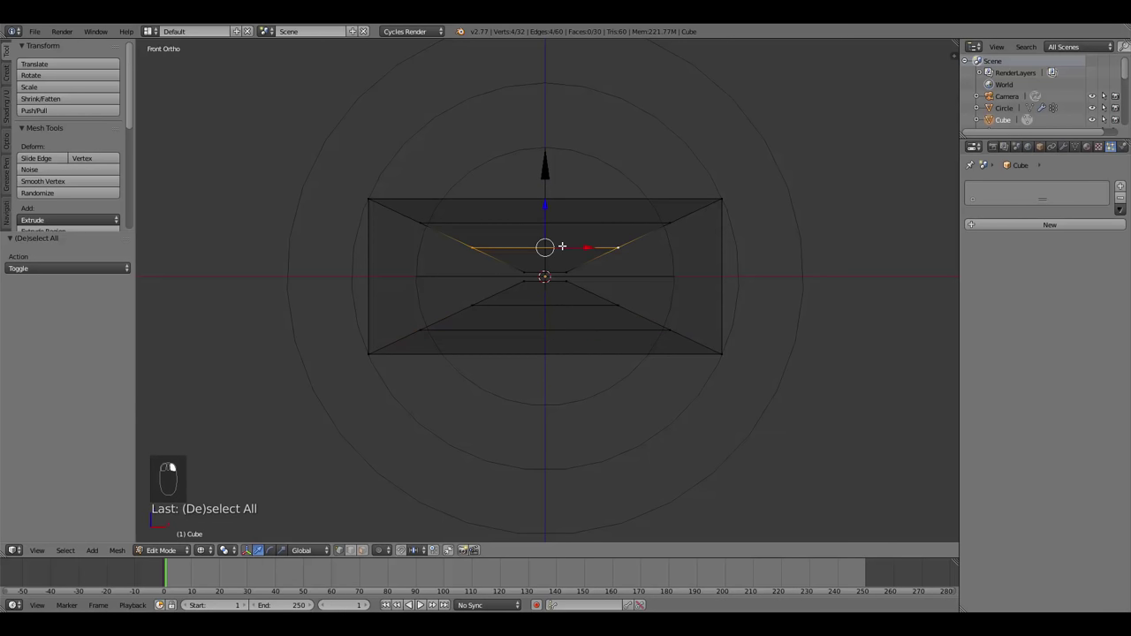
pyautogui.keyDown('alt'); pyautogui.keyDown('shift'); pyautogui.rightClick(535, 305); pyautogui.keyUp('shift'); pyautogui.keyUp('alt')
pyautogui.press('s')
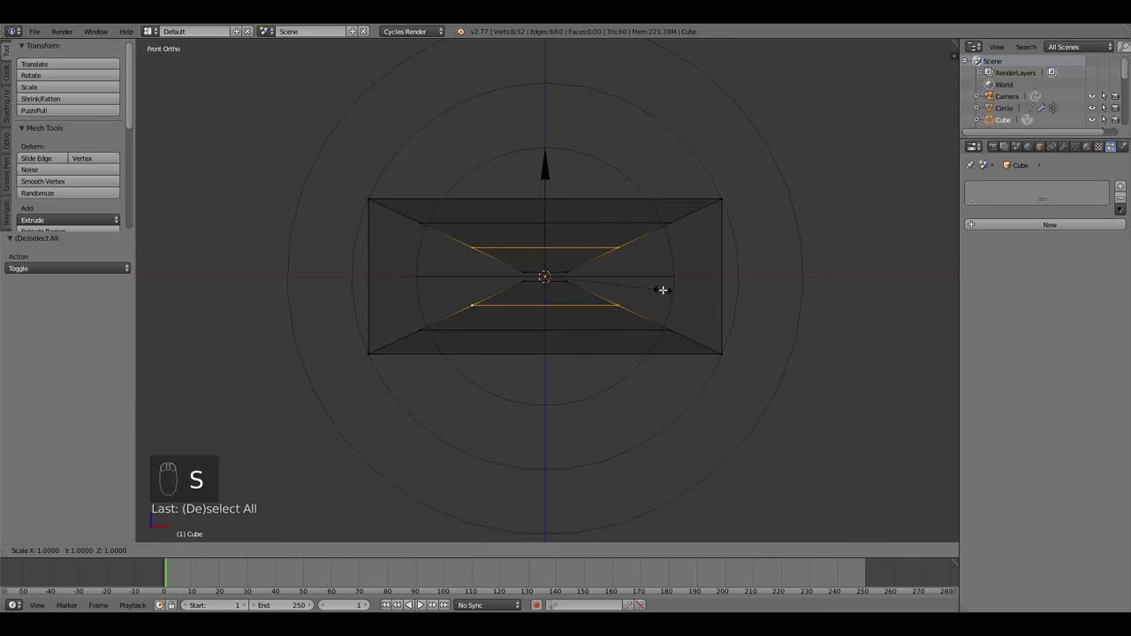
pyautogui.press('z')
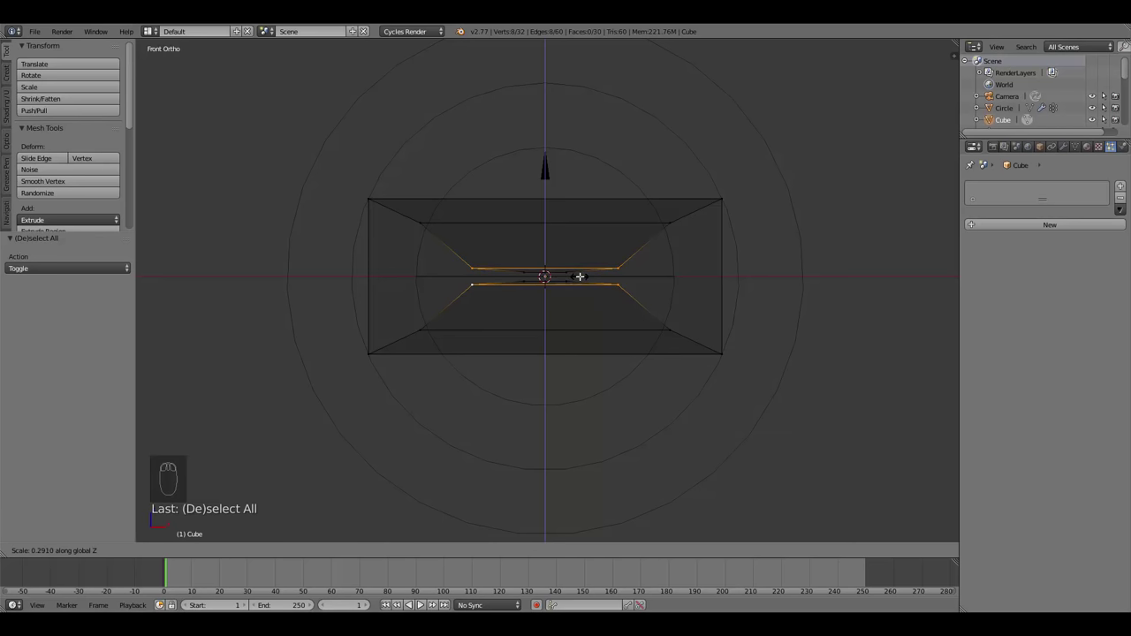
pyautogui.click(581, 277)
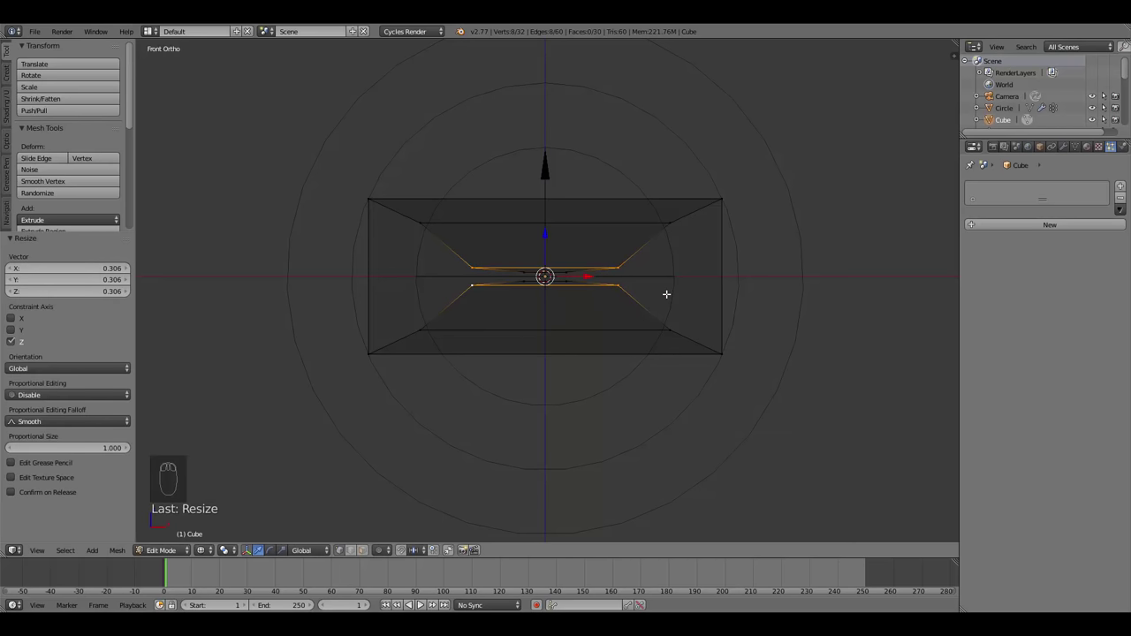
# Scale the two selected loops by about 1.223 along X and Y and by about 1.563 along Z.
pyautogui.press('s')
pyautogui.hotkey('shift', 'z')
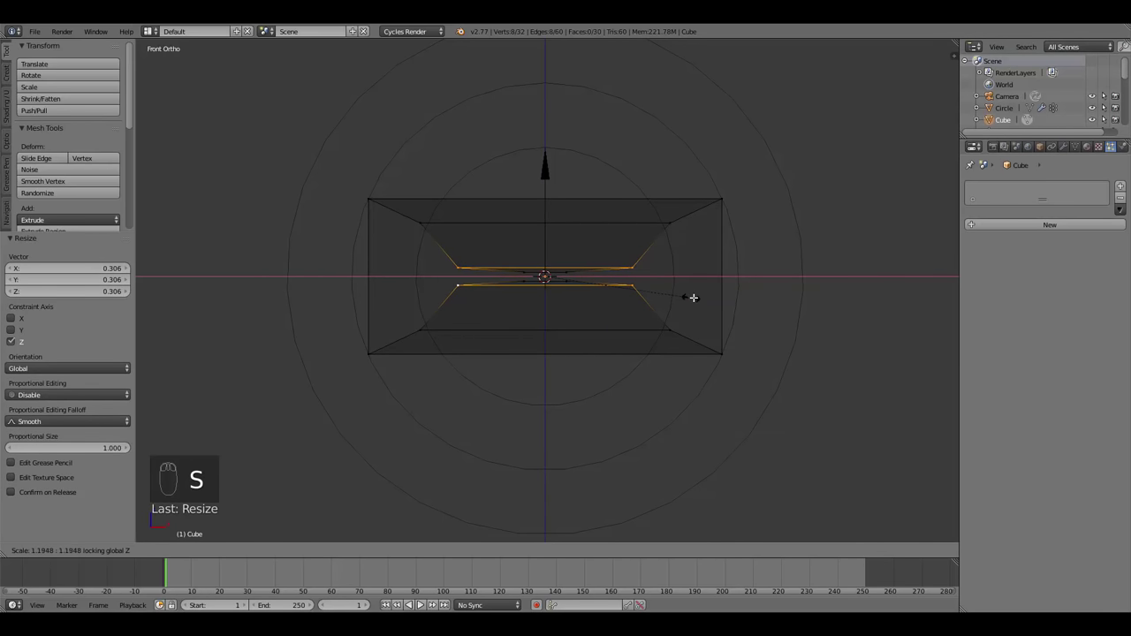
pyautogui.click(695, 297)
pyautogui.press('s')
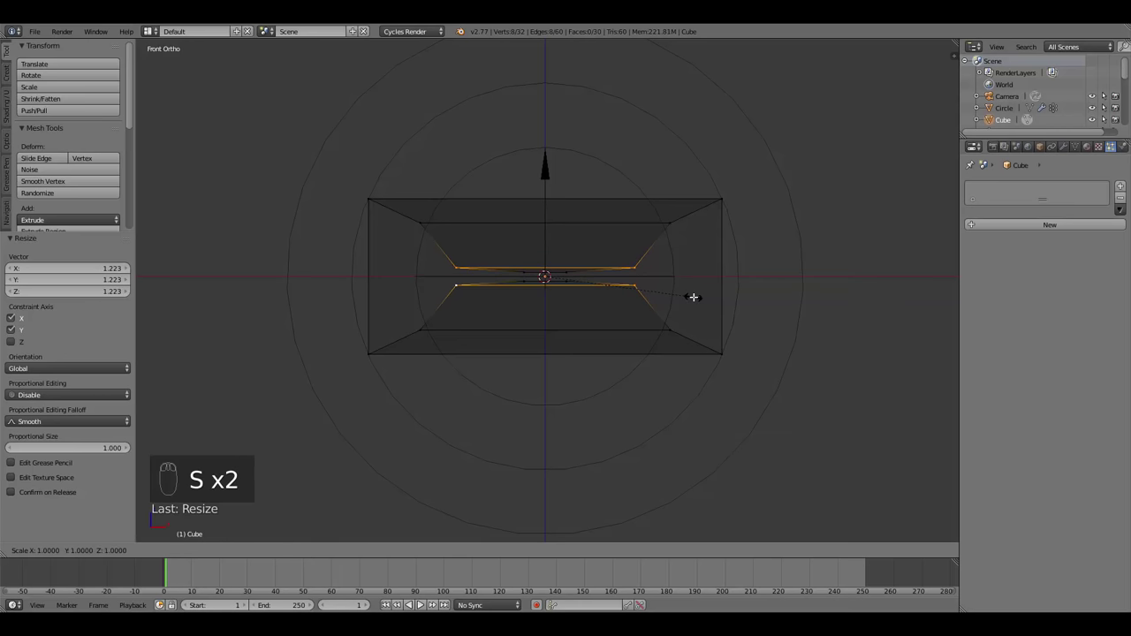
pyautogui.press('z')
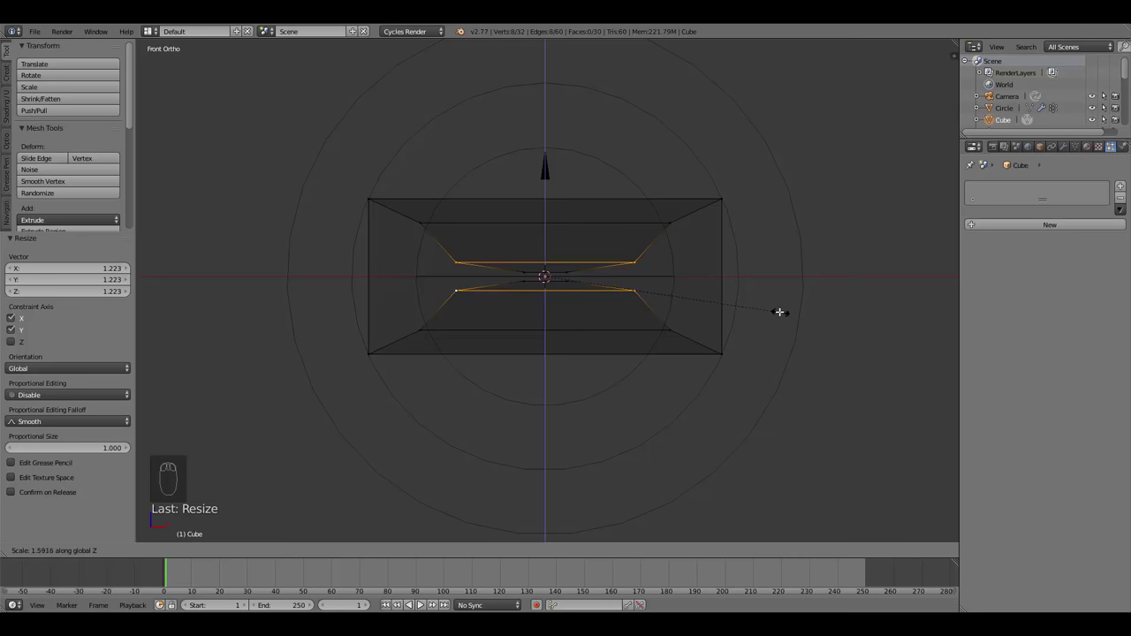
pyautogui.click(775, 311)
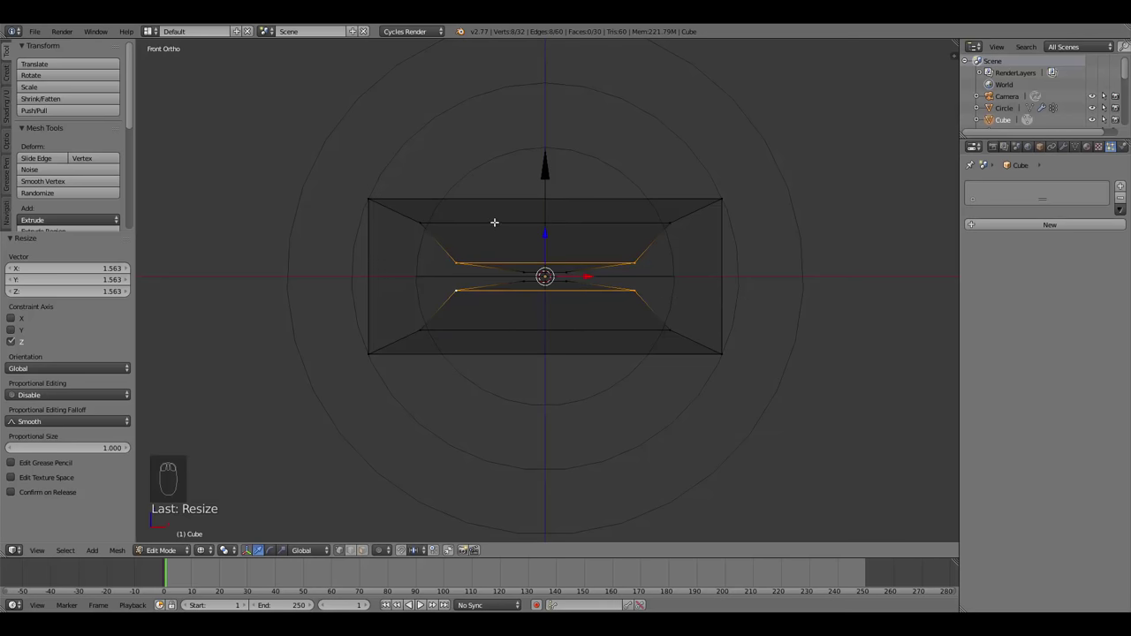
pyautogui.press('super')
pyautogui.press('super')
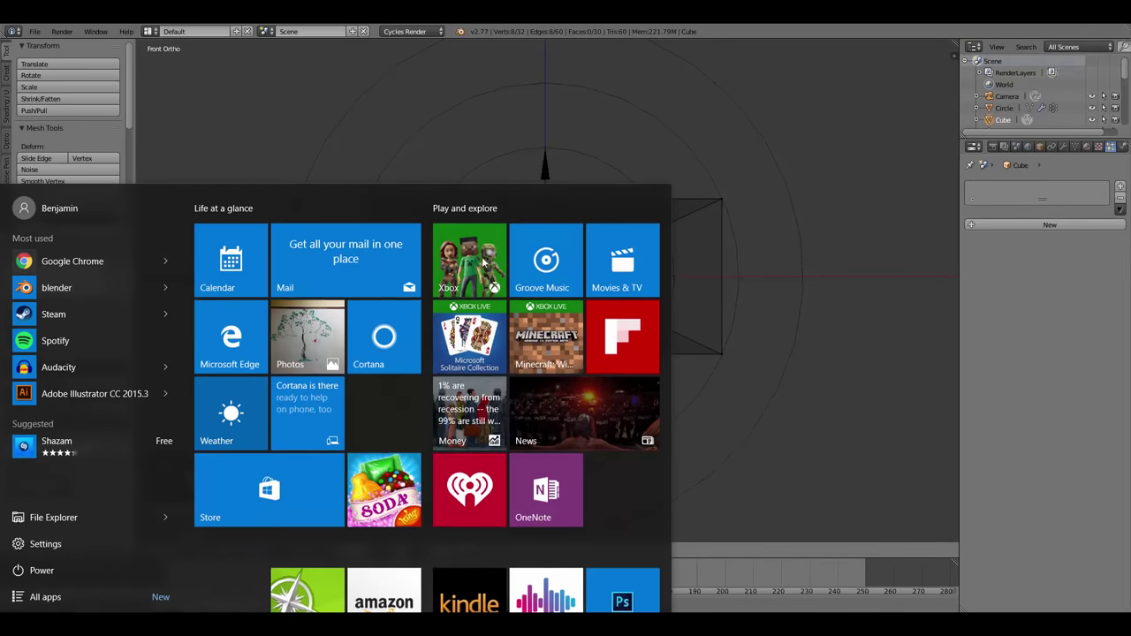
pyautogui.press('super')
# Select the two intermediate loops nearest the cube's upper and lower rims and scale them to about 0.480 along Z.
pyautogui.keyDown('alt'); pyautogui.rightClick(517, 221); pyautogui.keyUp('alt')
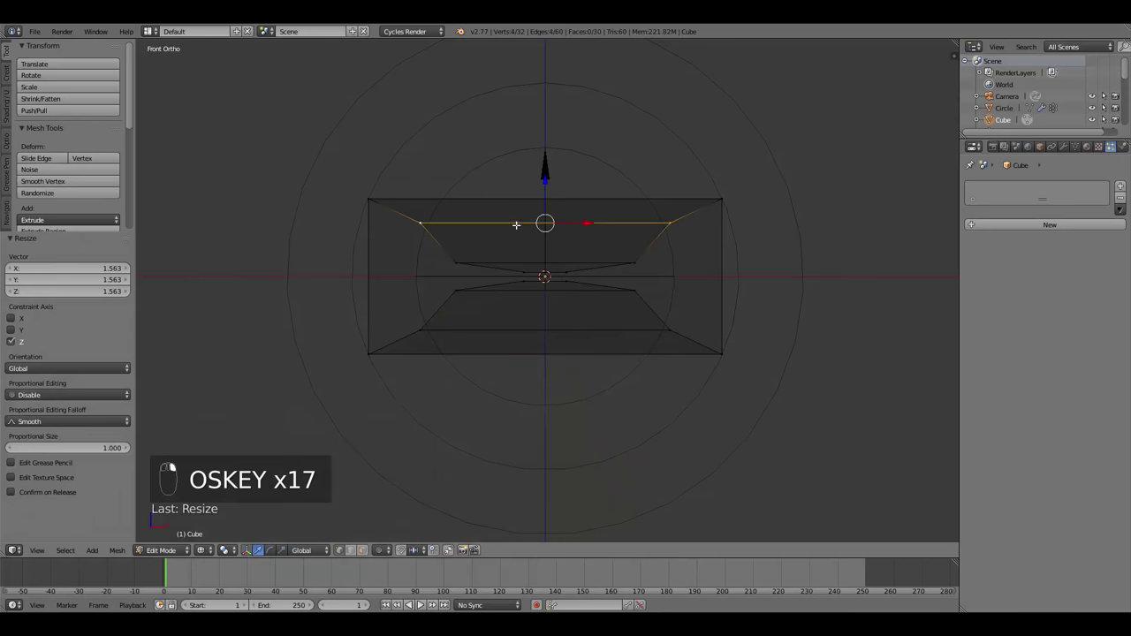
pyautogui.keyDown('alt'); pyautogui.keyDown('shift'); pyautogui.rightClick(543, 329); pyautogui.keyUp('shift'); pyautogui.keyUp('alt')
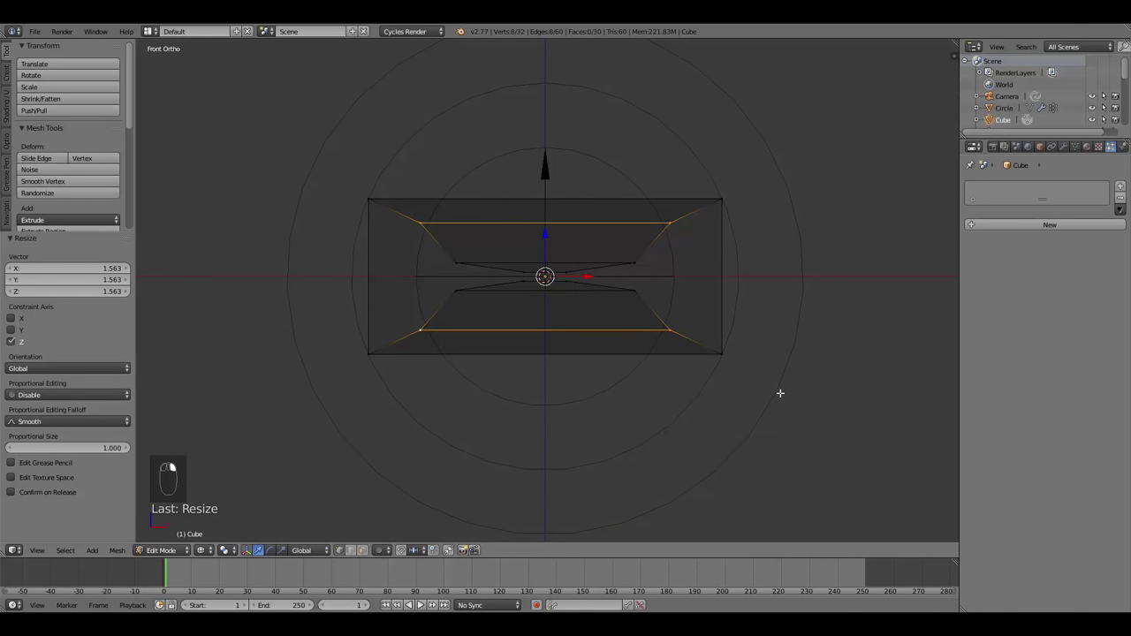
pyautogui.press('s')
pyautogui.press('z')
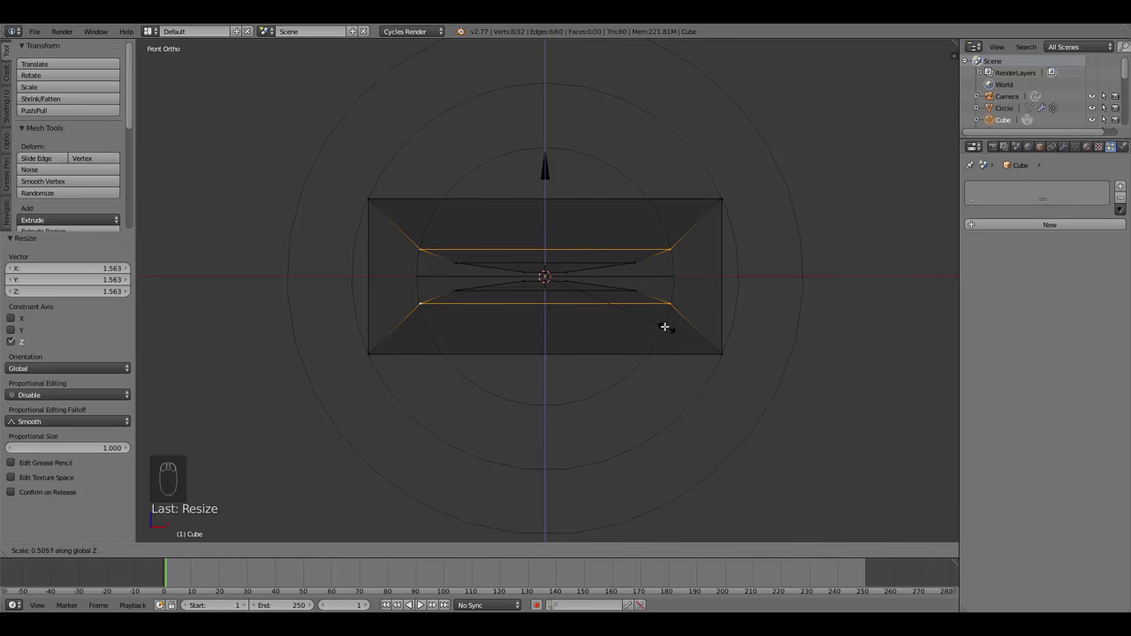
# Scale the two selected loops by about 0.975 along X and Y, and adjust them along Z by about 1.339 and 0.750.
pyautogui.press('s')
pyautogui.hotkey('shift', 'z')
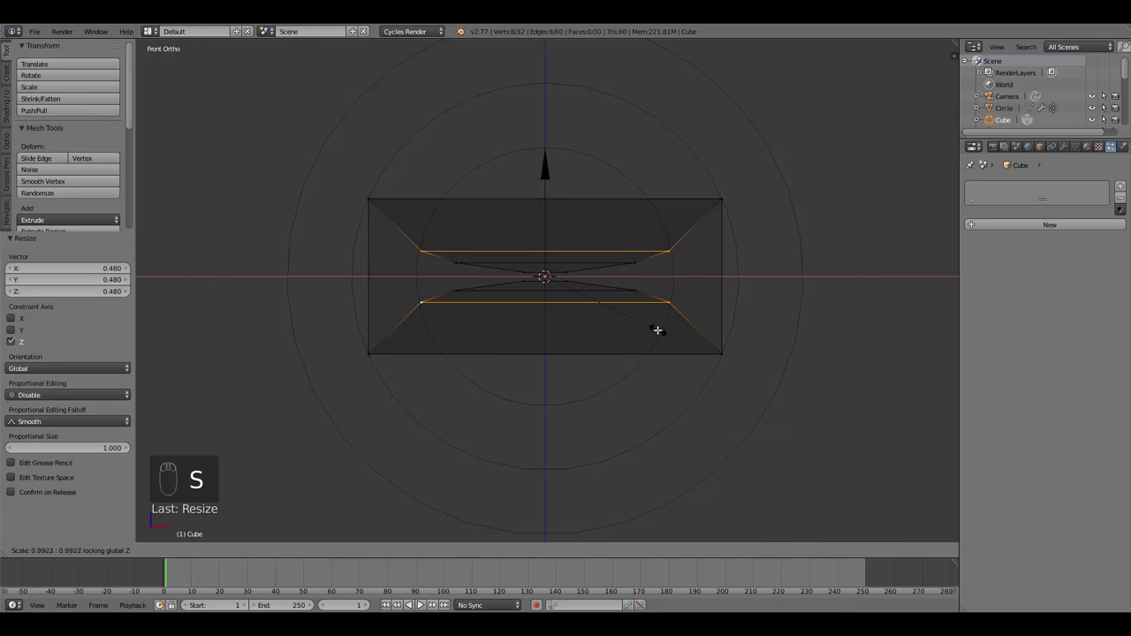
pyautogui.click(655, 330)
pyautogui.press('s')
pyautogui.press('z')
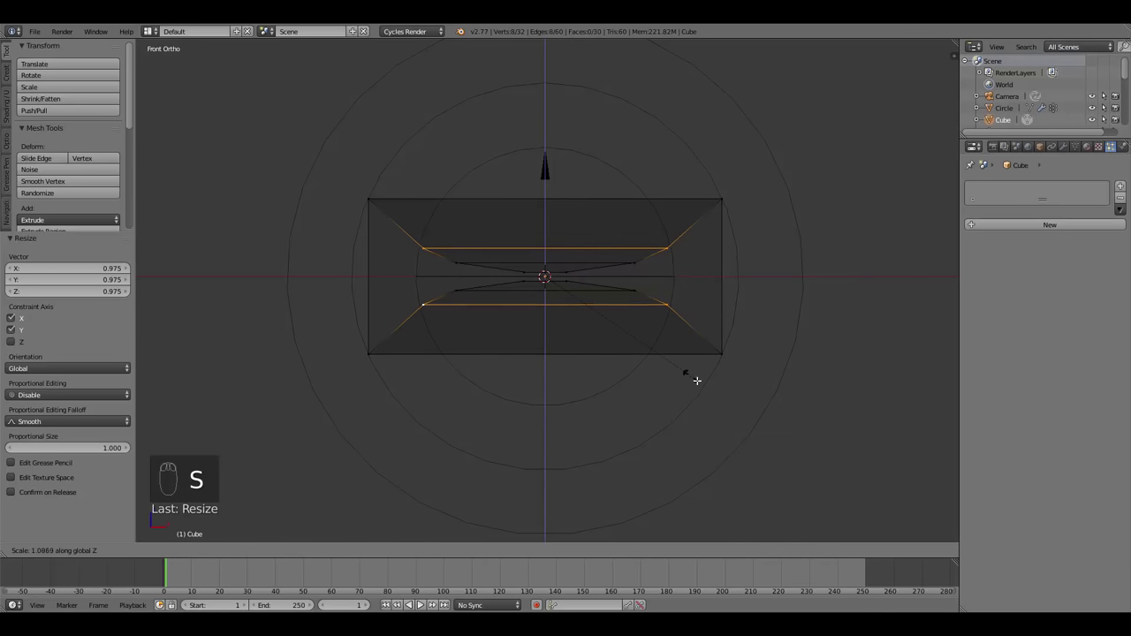
pyautogui.click(723, 397)
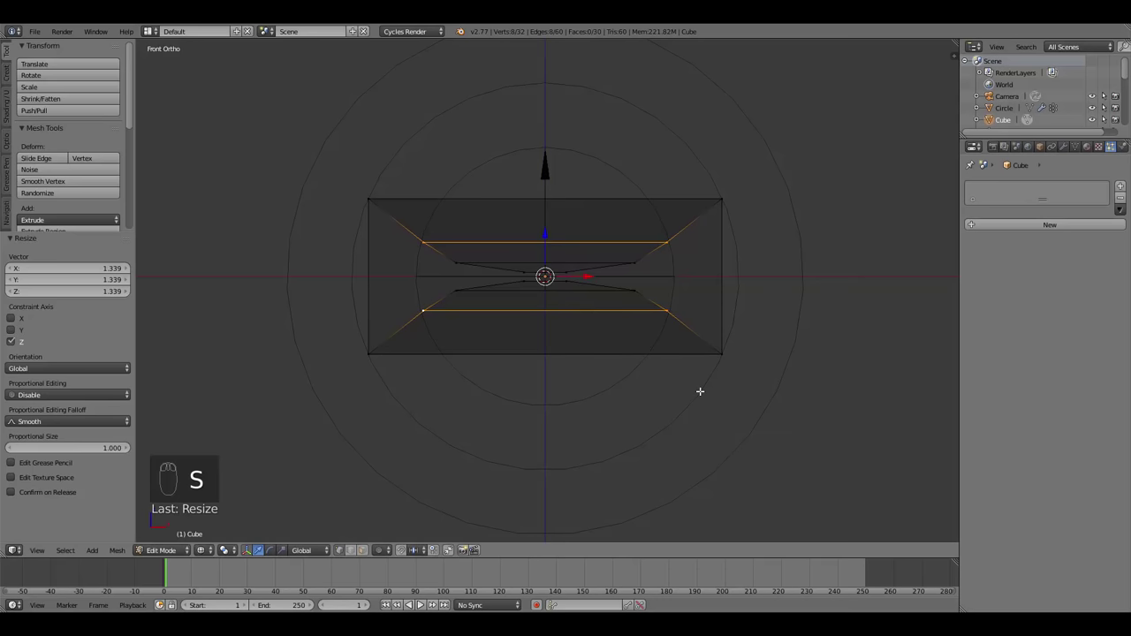
pyautogui.press('s')
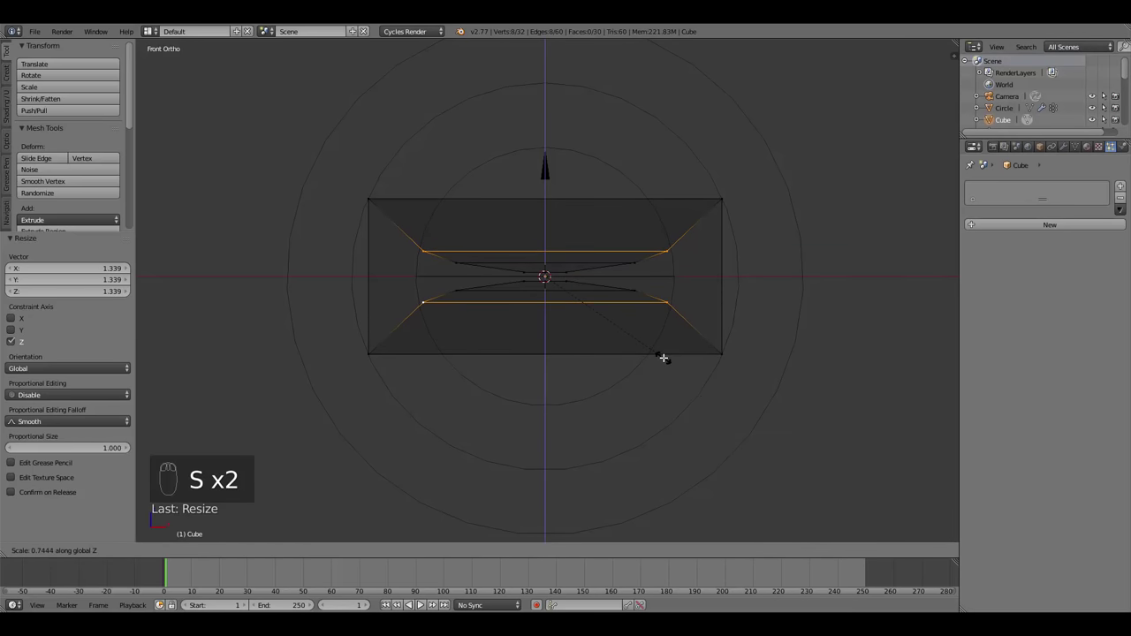
pyautogui.click(664, 360)
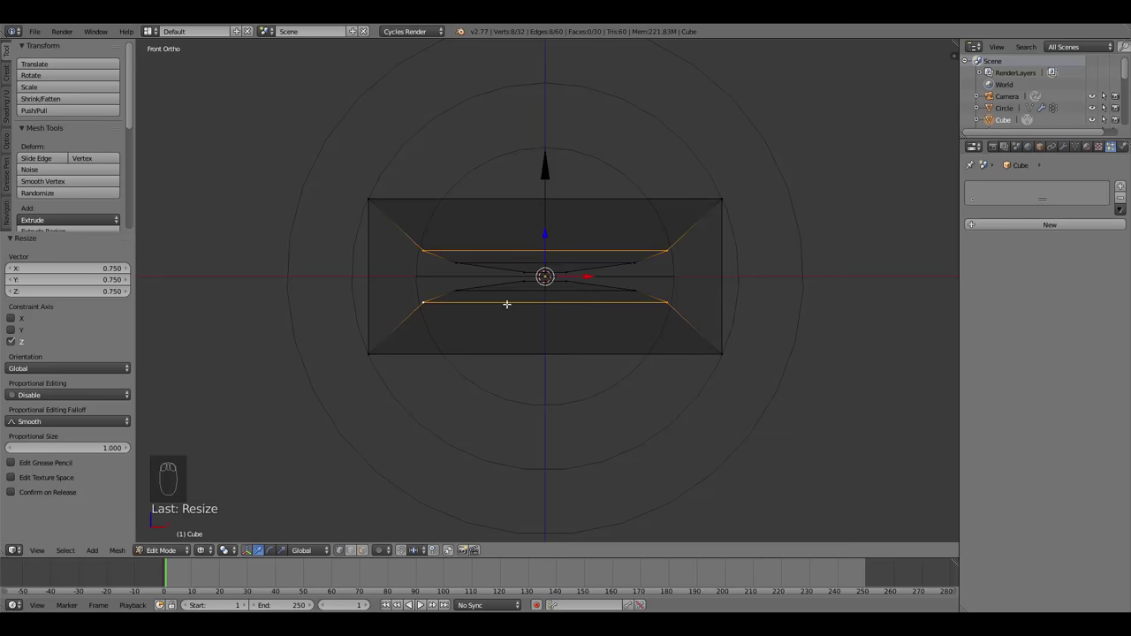
# Clear the selection, return the cube to Object Mode and display it in solid shading.
pyautogui.press('a')
pyautogui.scroll(4, 618, 348)
pyautogui.scroll(-4, 608, 348)
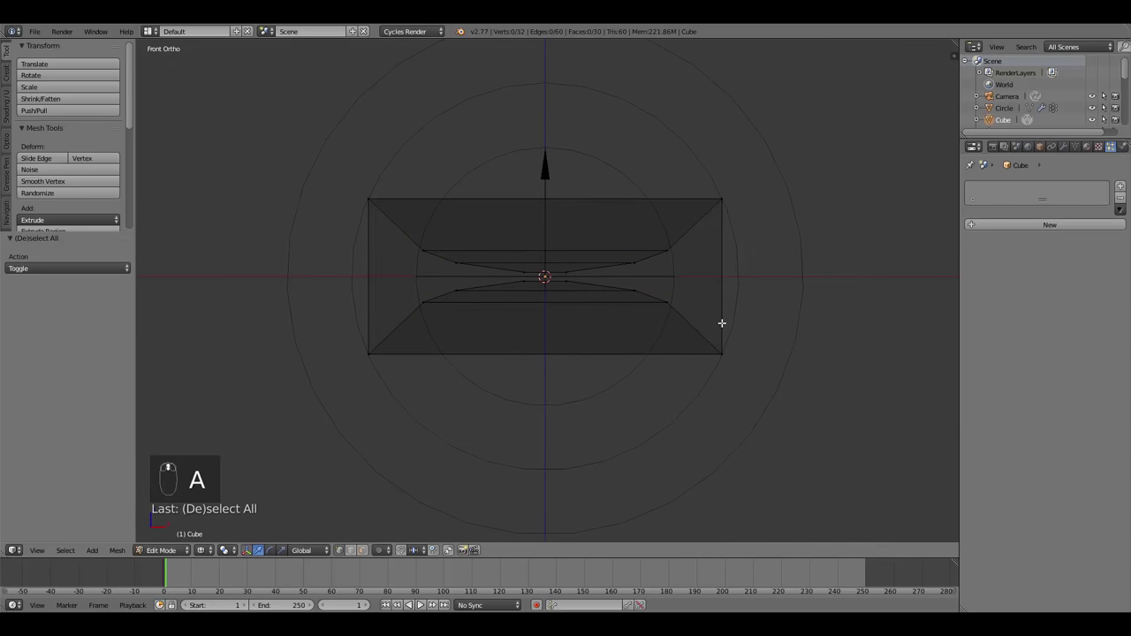
pyautogui.moveTo(721, 323); pyautogui.dragTo(599, 270, button='middle')
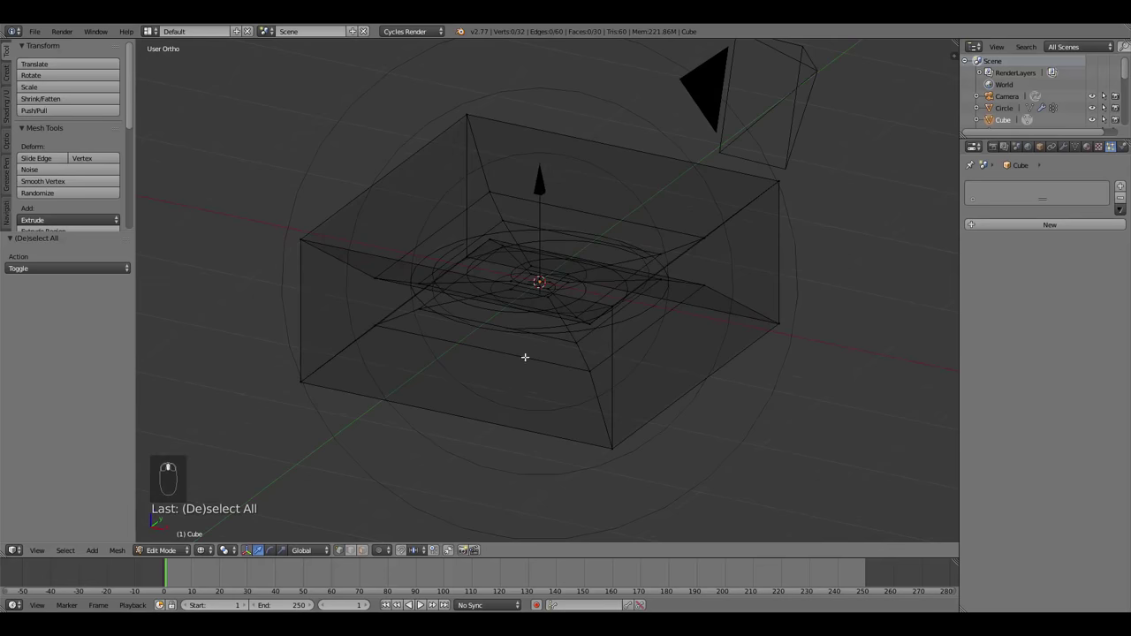
pyautogui.moveTo(524, 356); pyautogui.dragTo(560, 285, button='middle')
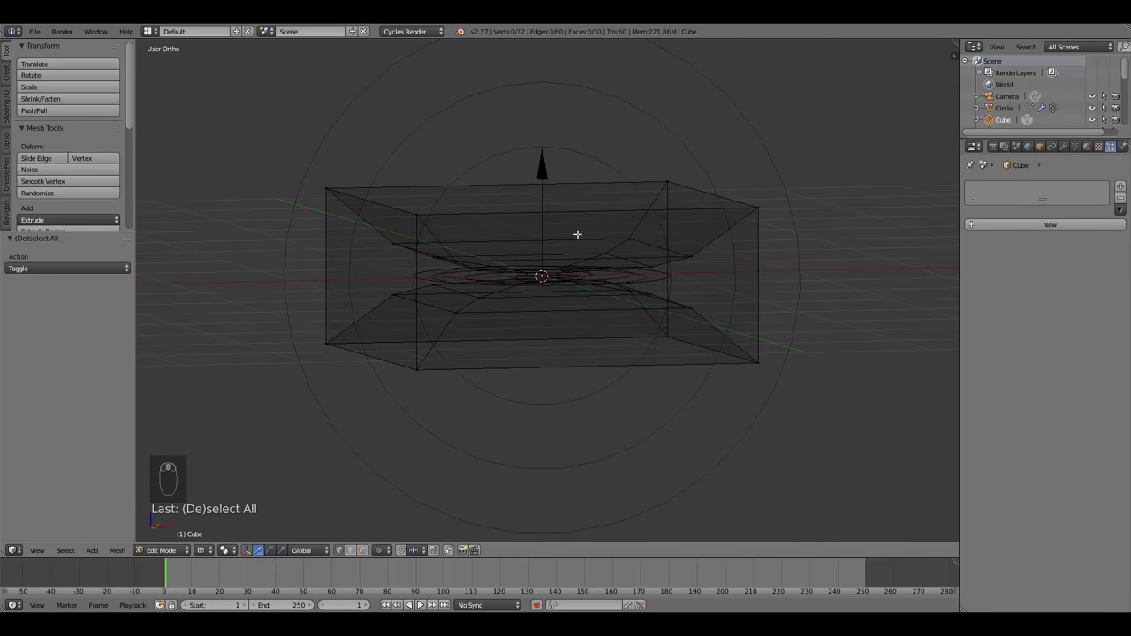
pyautogui.moveTo(641, 242); pyautogui.dragTo(598, 336, button='middle')
pyautogui.press('Tab')
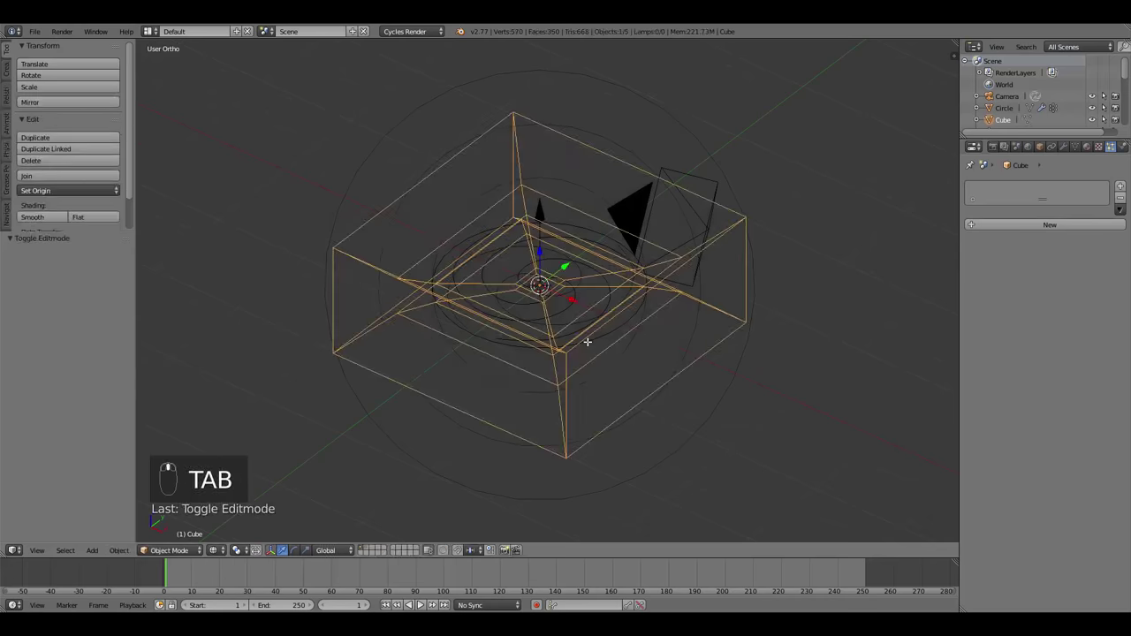
pyautogui.press('z')
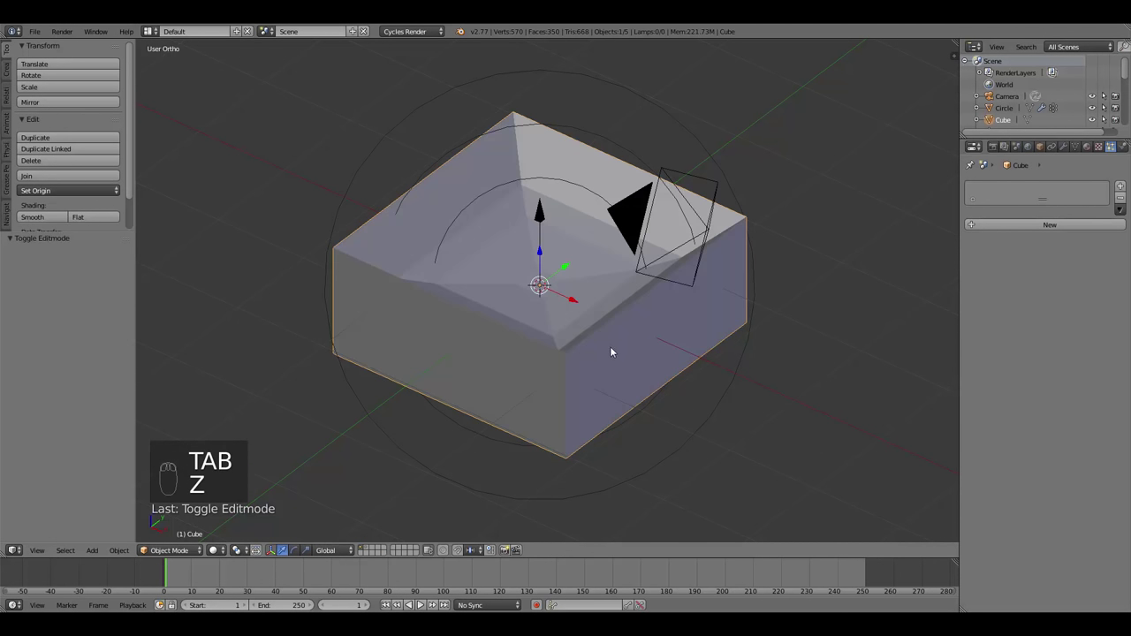
# Apply smooth shading to the pinched cube.
pyautogui.moveTo(610, 347)
pyautogui.mouseDown(button='middle')
pyautogui.moveTo(492, 328)
pyautogui.moveTo(537, 376)
pyautogui.moveTo(477, 353)
pyautogui.mouseUp(button='middle')
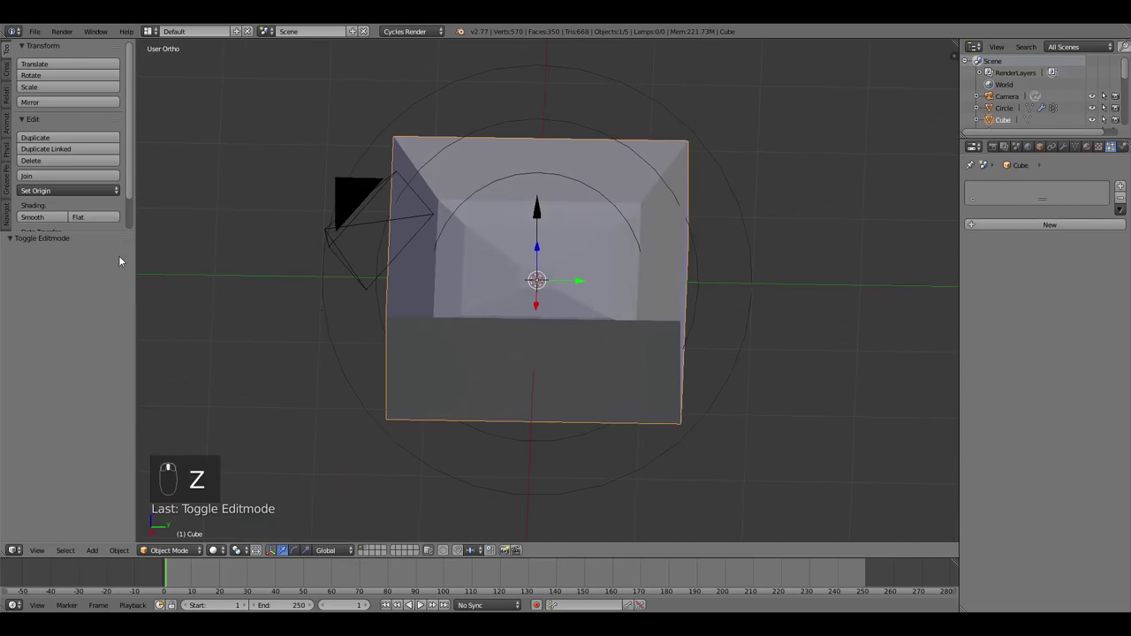
pyautogui.click(31, 217)
pyautogui.moveTo(603, 303)
pyautogui.mouseDown(button='middle')
pyautogui.moveTo(454, 292)
pyautogui.moveTo(474, 277)
pyautogui.moveTo(633, 334)
pyautogui.moveTo(553, 345)
pyautogui.moveTo(533, 459)
pyautogui.moveTo(623, 391)
pyautogui.moveTo(474, 373)
pyautogui.moveTo(525, 386)
pyautogui.moveTo(494, 391)
pyautogui.mouseUp(button='middle')
pyautogui.scroll(-3, 475, 277)
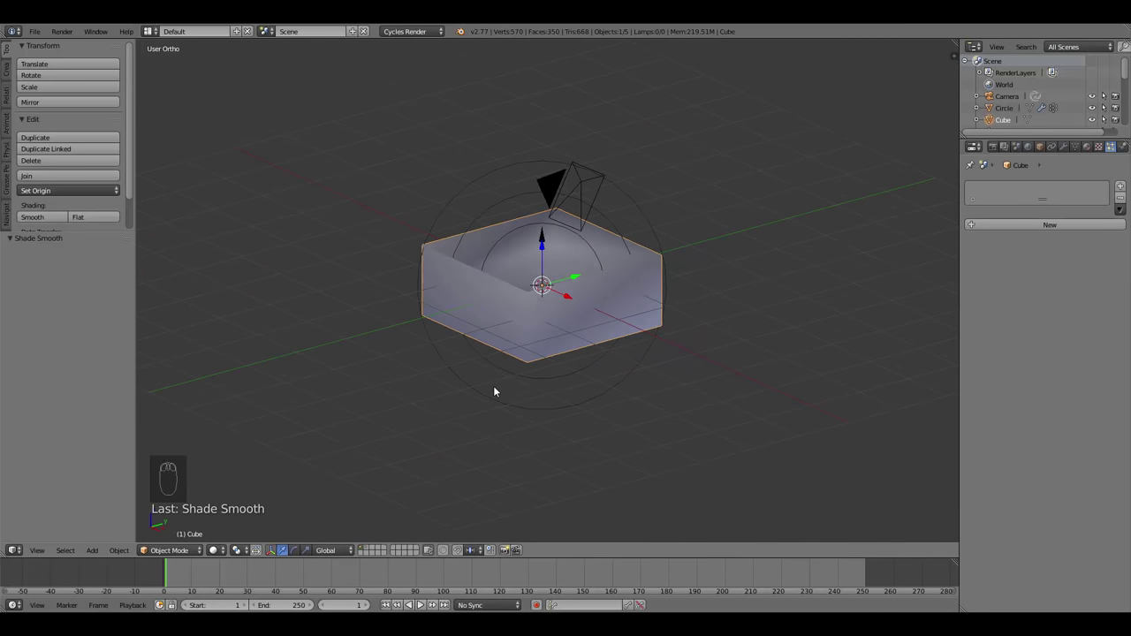
# In the camera view, select the camera and trackball-rotate it by about 2.865° and 6.875°.
pyautogui.press('KP_0')
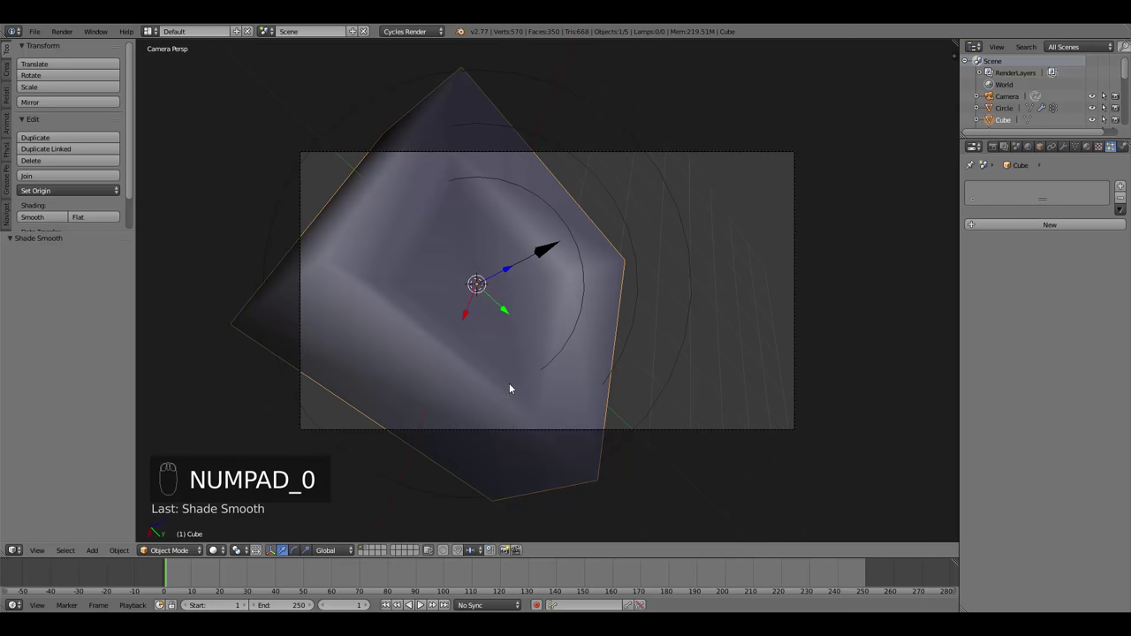
pyautogui.rightClick(790, 394)
pyautogui.press('r')
pyautogui.press('r')
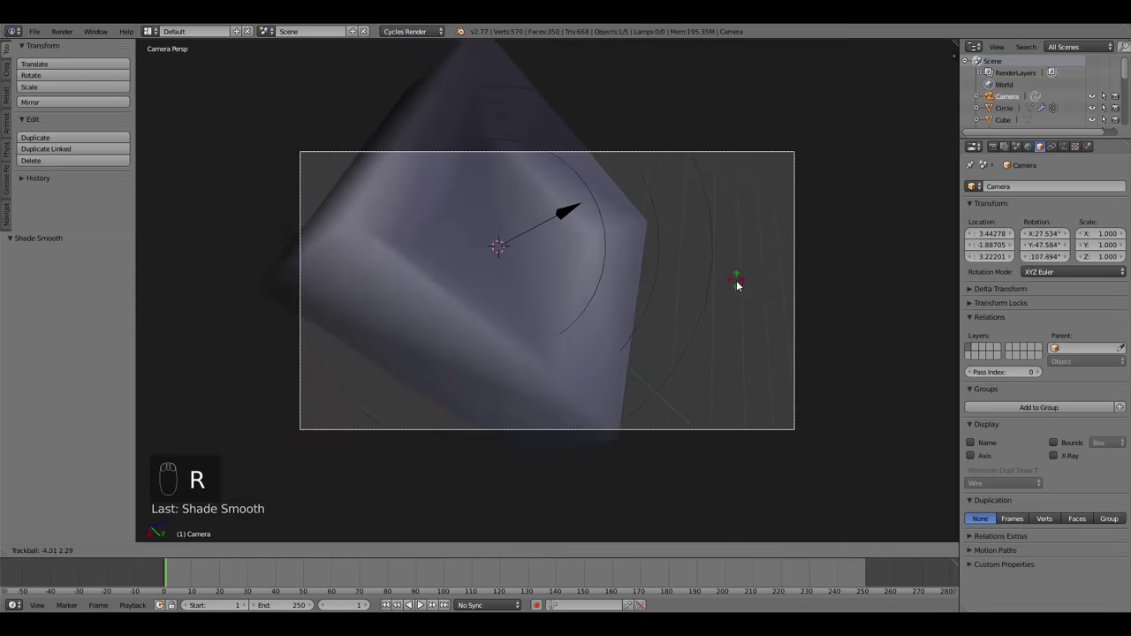
pyautogui.click(740, 287)
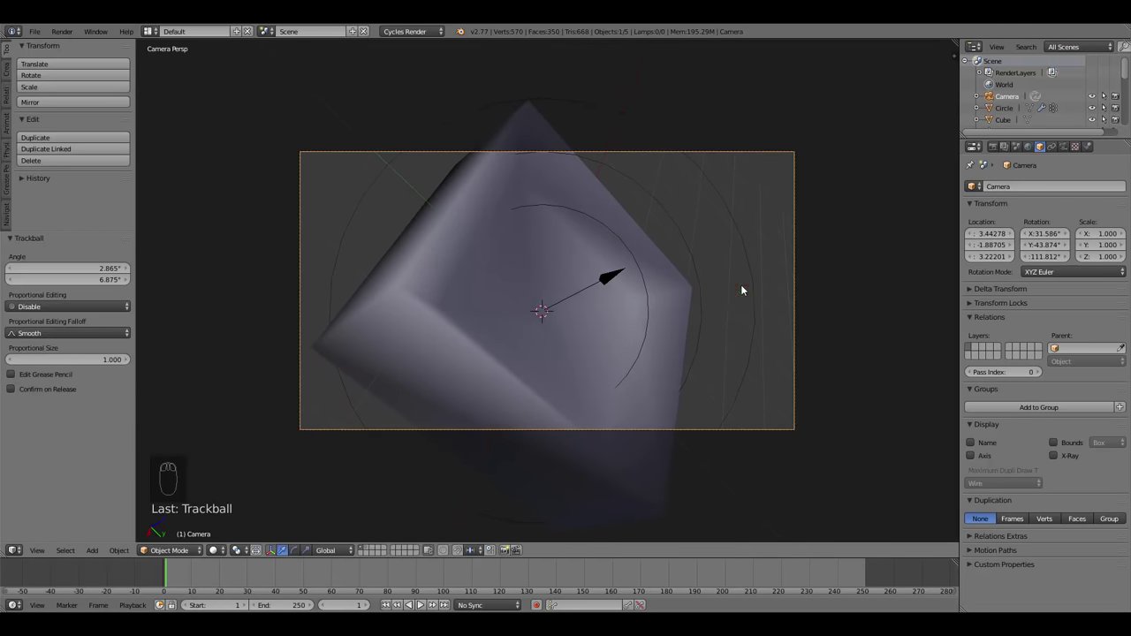
# In wireframe, move the camera by about -0.027, 0.383 and 0.252 in X, Y and Z, and trackball-rotate it by about -1.146° and 6.303°.
pyautogui.press('z')
pyautogui.press('g')
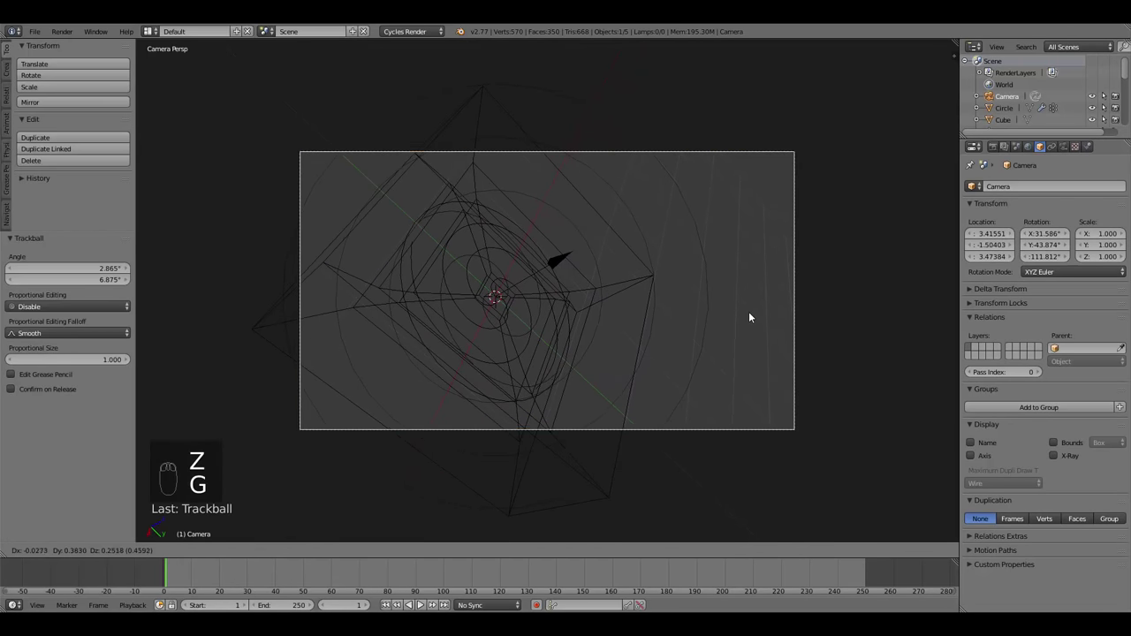
pyautogui.click(749, 311)
pyautogui.press('r')
pyautogui.press('r')
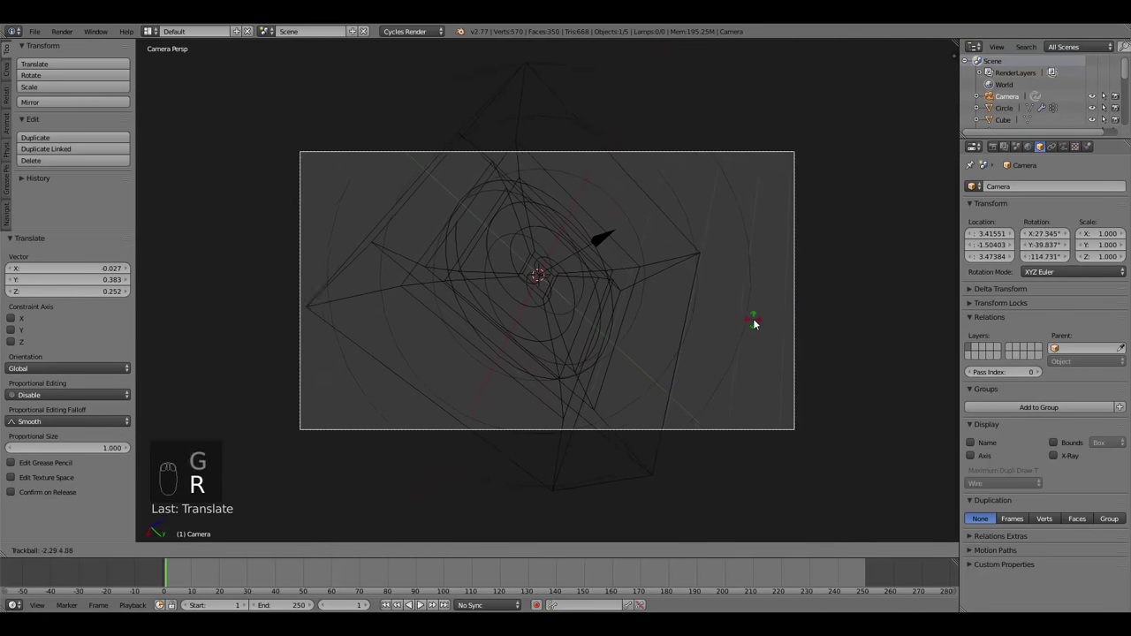
pyautogui.click(754, 320)
# Move the camera by about -0.157, 0.323 and 0.284 in X, Y and Z, and restore solid shading.
pyautogui.press('g')
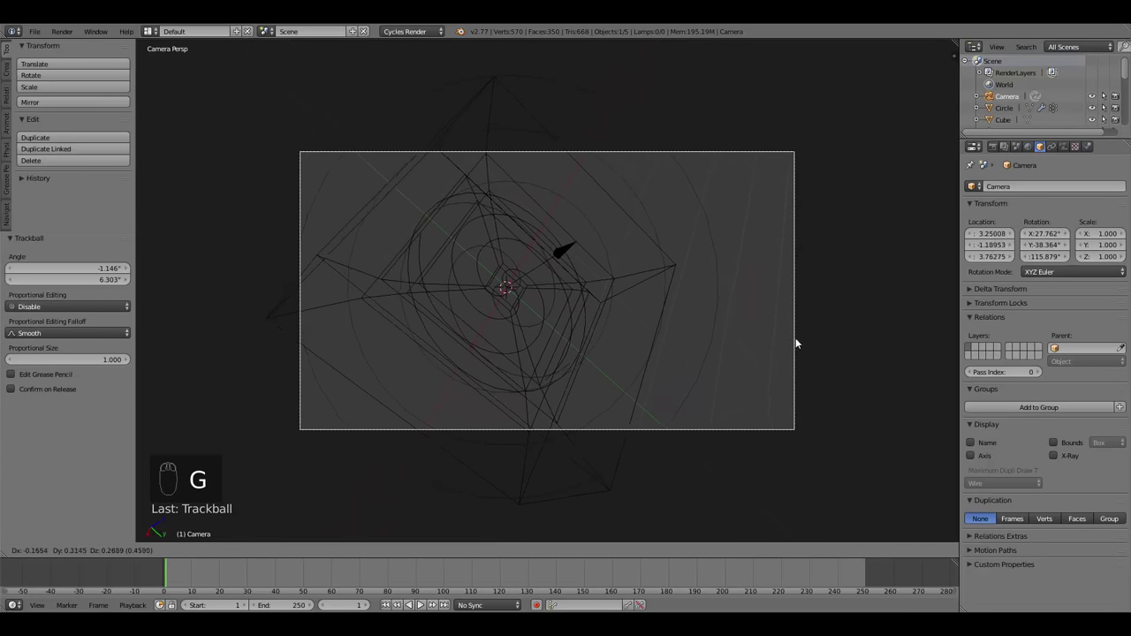
pyautogui.click(795, 337)
pyautogui.press('z')
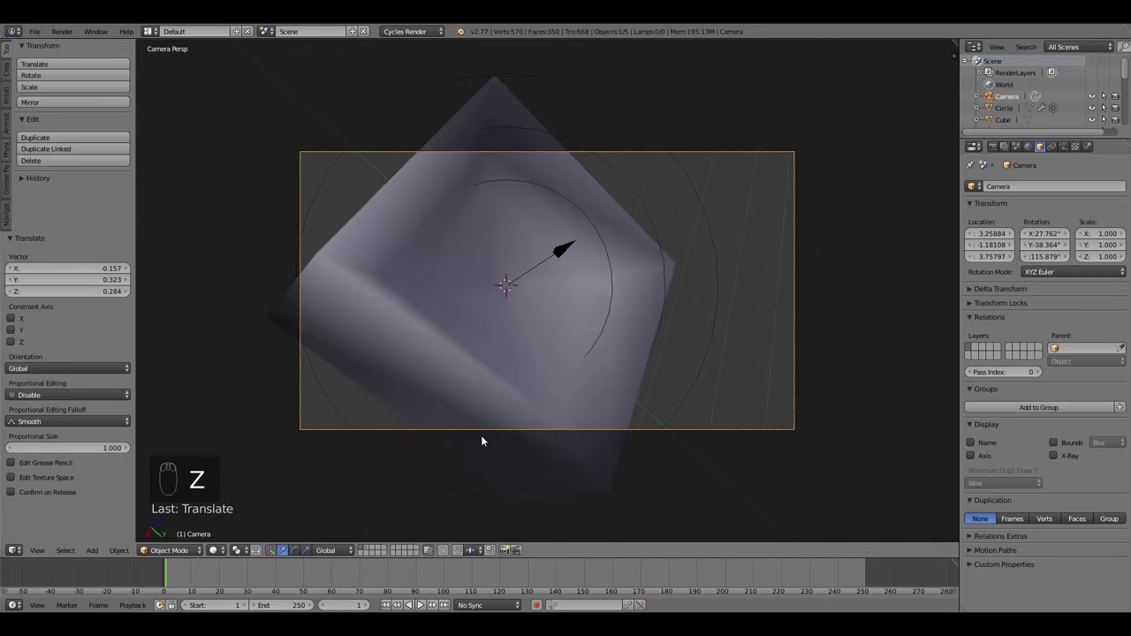
# Scale the cube by about 0.876 along X and Y from the top view, and return to the solid camera view with nothing selected.
pyautogui.rightClick(380, 217)
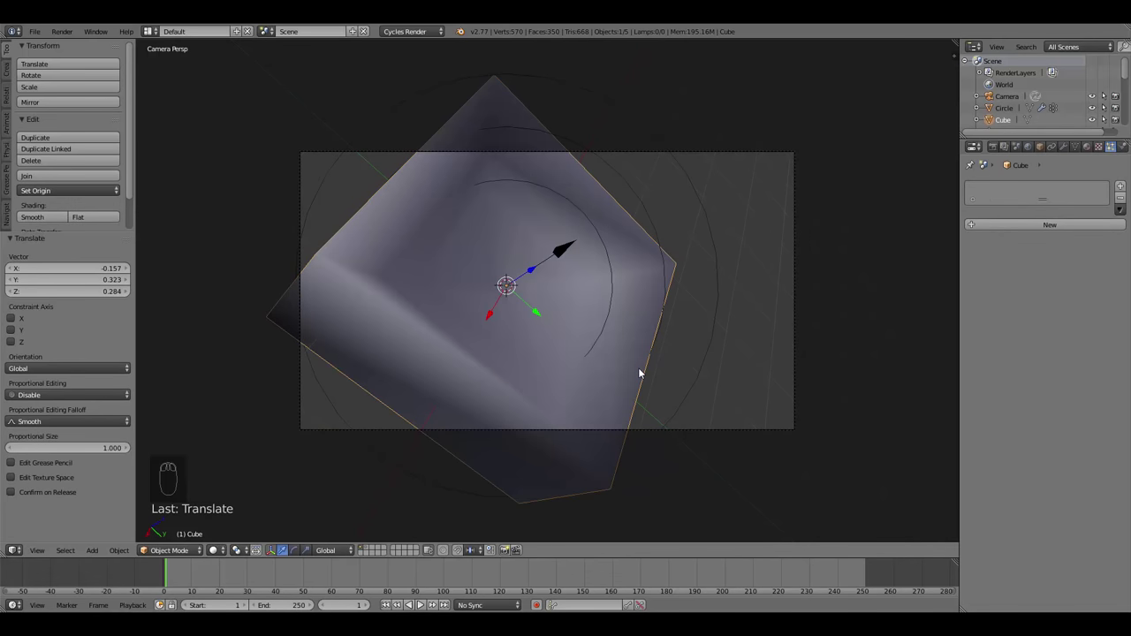
pyautogui.press('z')
pyautogui.press('KP_7')
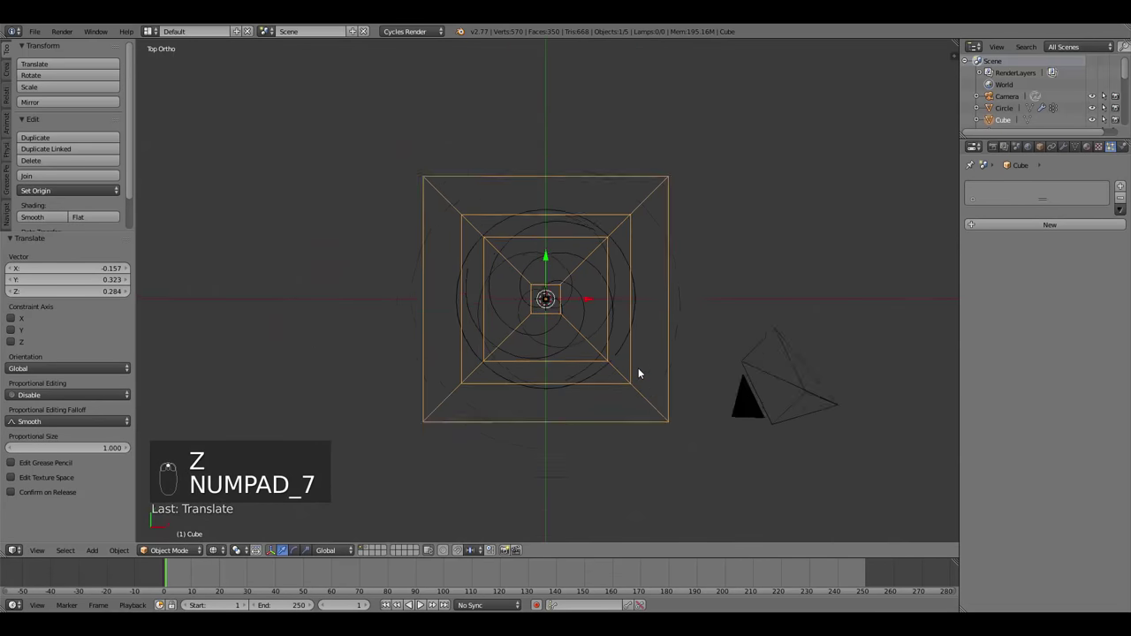
pyautogui.scroll(1, 749, 315)
pyautogui.press('s')
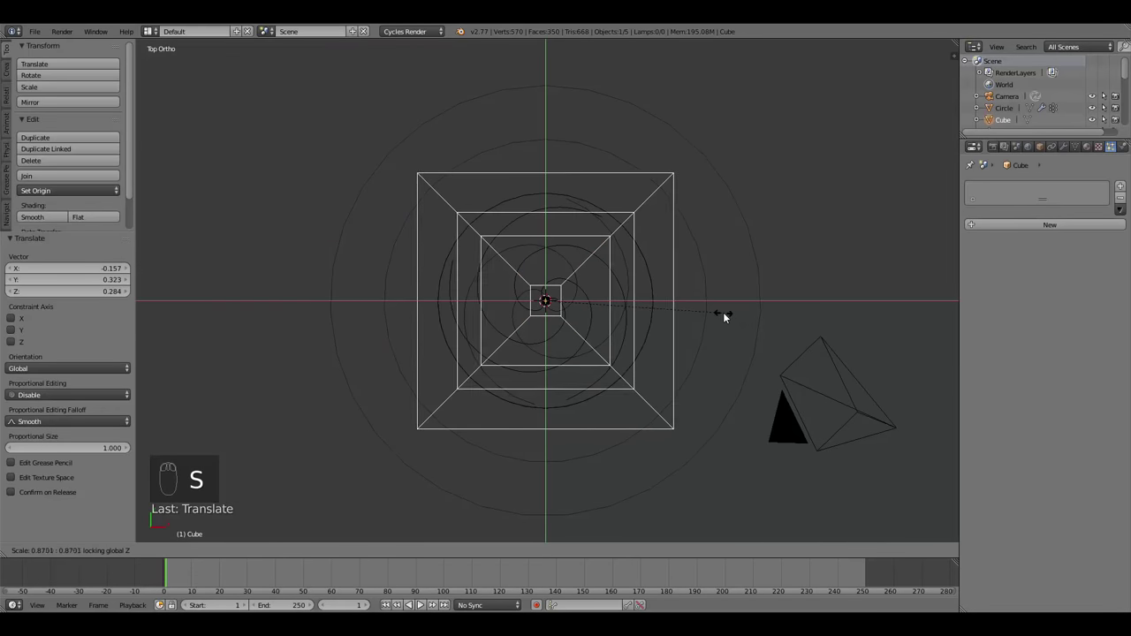
pyautogui.click(724, 311)
pyautogui.press('KP_0')
pyautogui.press('z')
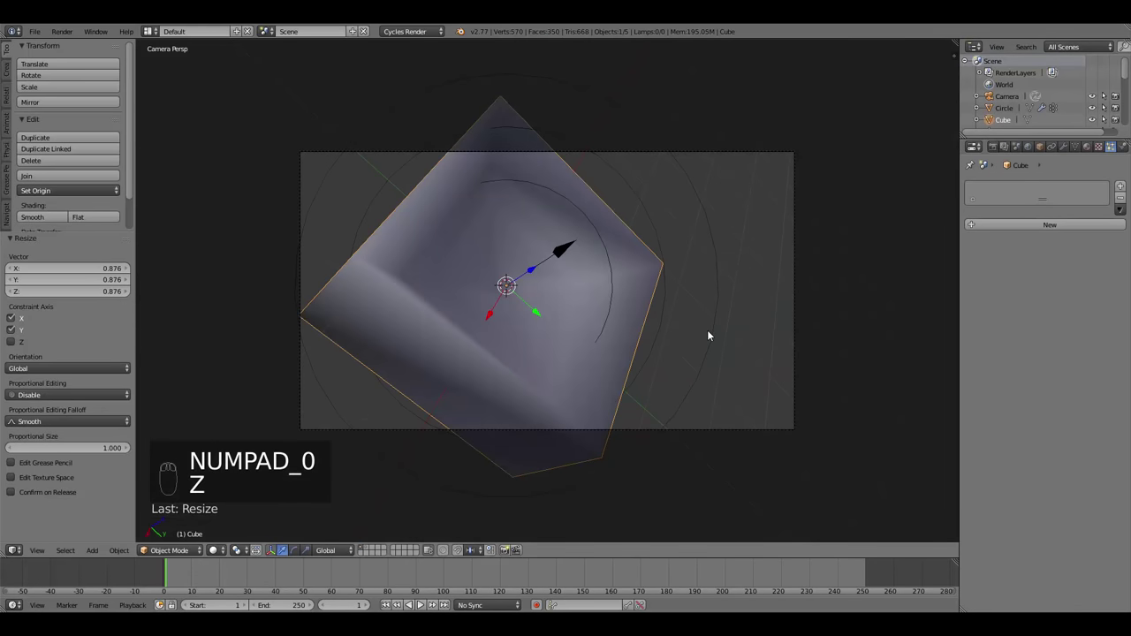
pyautogui.press('a')
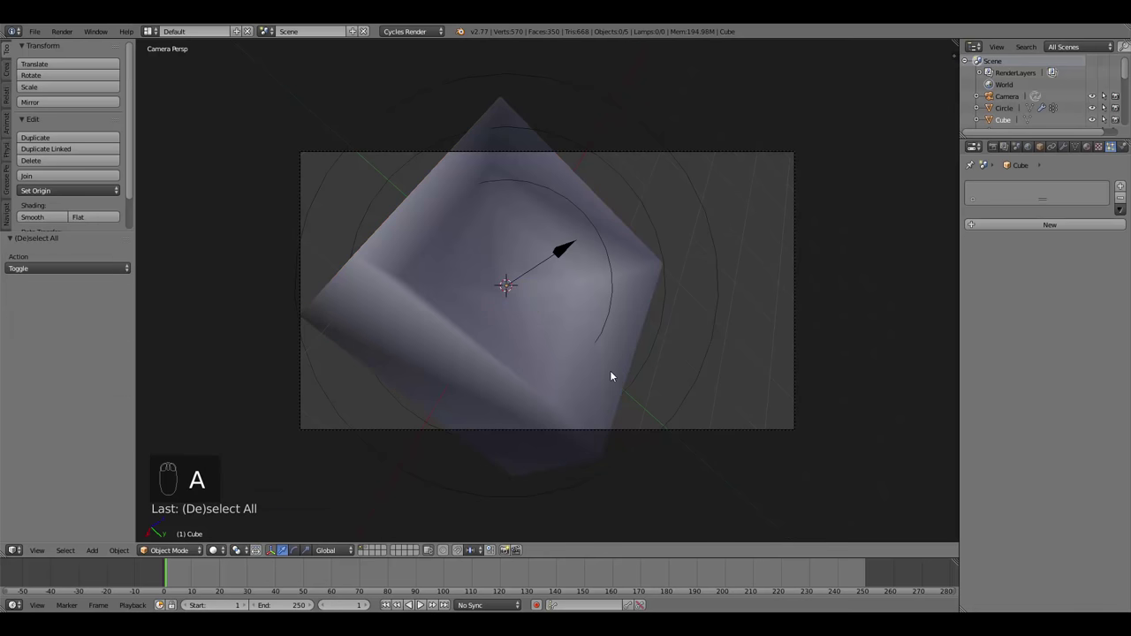
# Select the cube, split the 3D view into upper and lower areas, and make the upper one a Node Editor.
pyautogui.rightClick(610, 376)
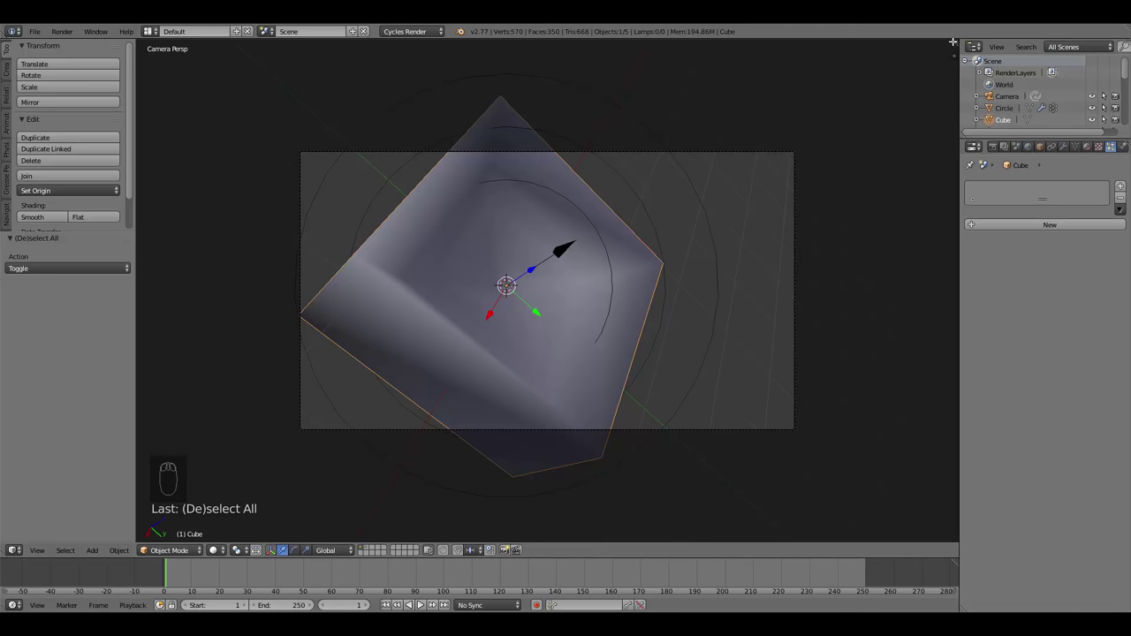
pyautogui.moveTo(955, 41); pyautogui.dragTo(910, 323)
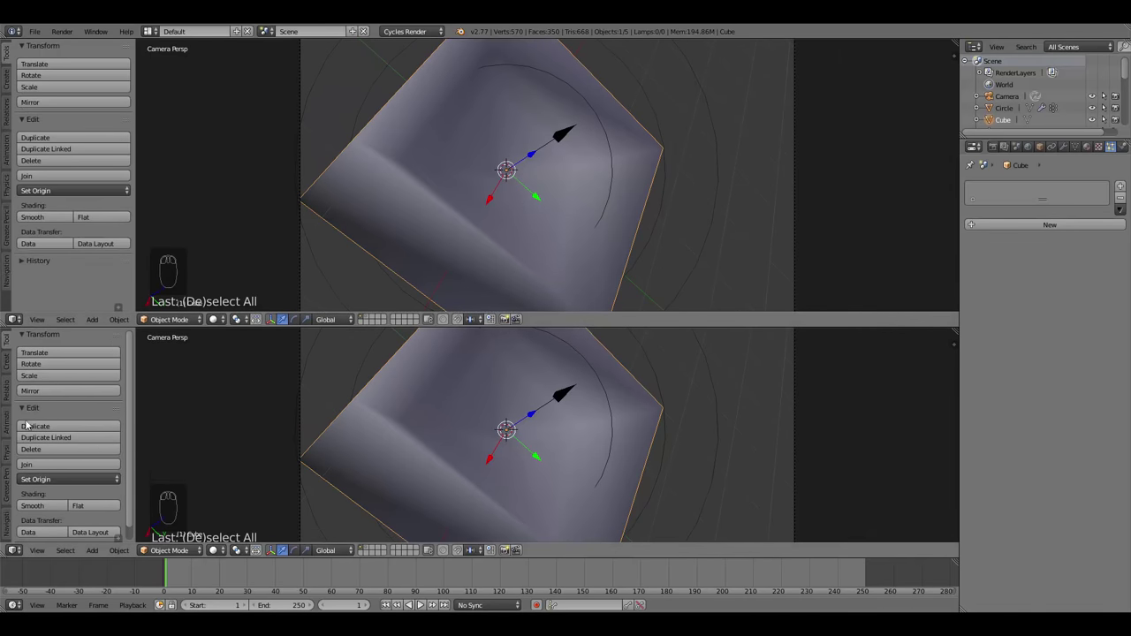
pyautogui.click(13, 319)
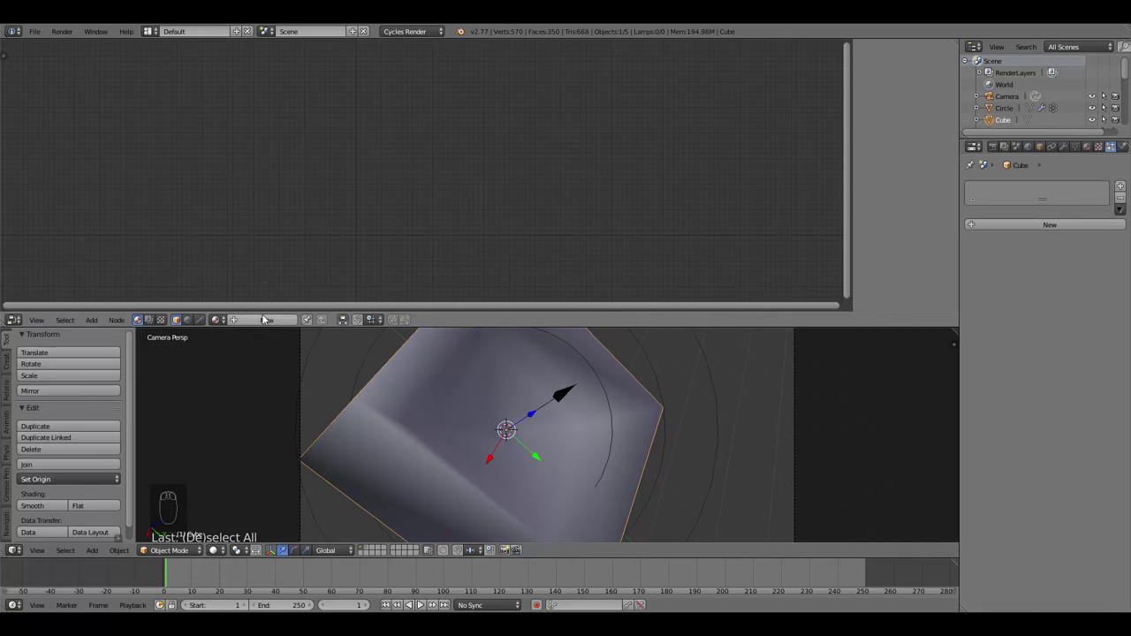
# Create a new material for the cube and name it Dust.
pyautogui.click(266, 320)
pyautogui.scroll(3, 412, 223)
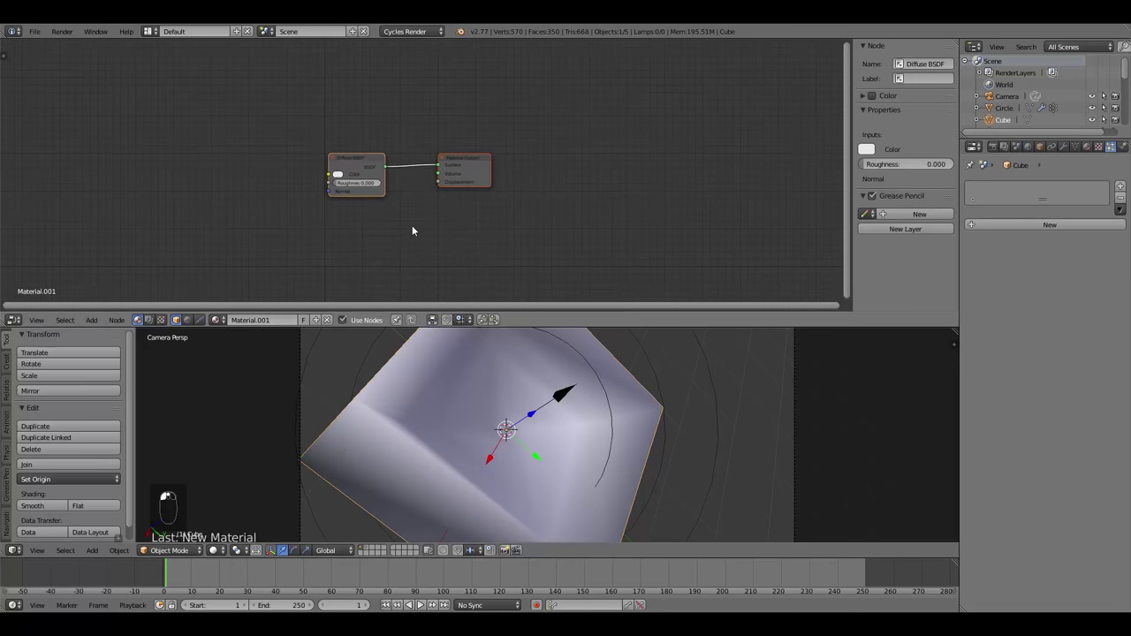
pyautogui.click(256, 320)
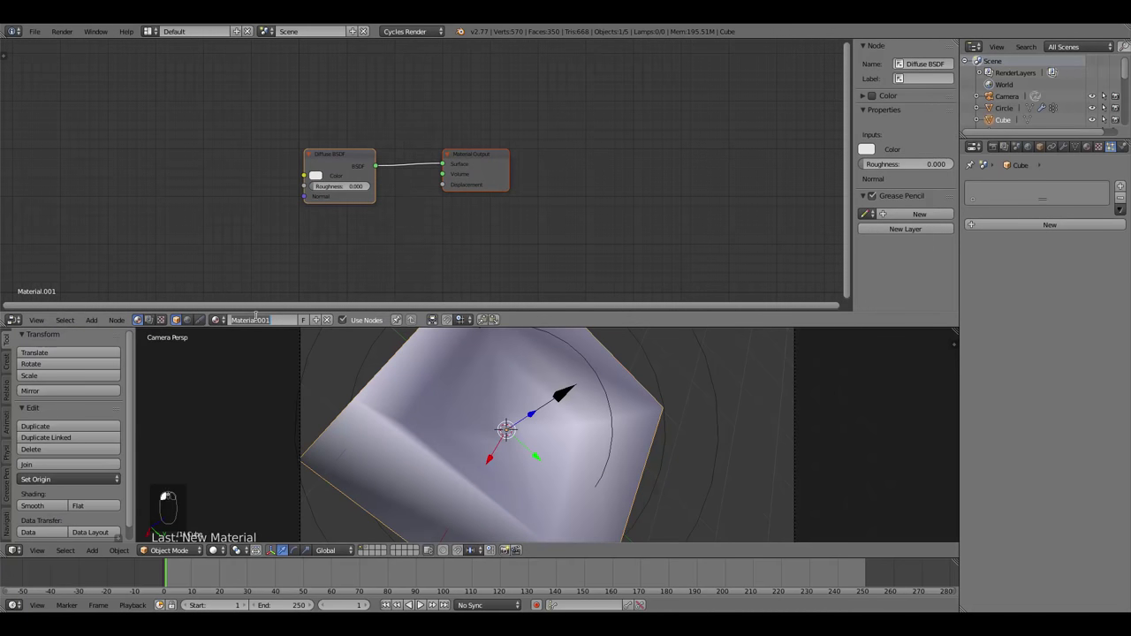
pyautogui.write('Dust')
pyautogui.press('Return')
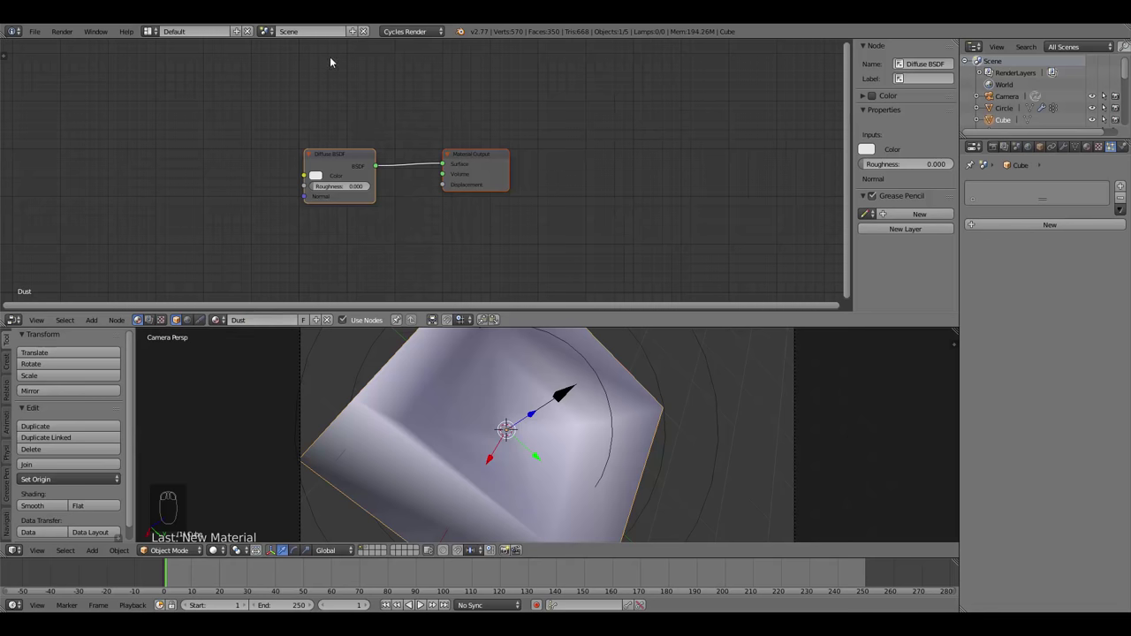
# Replace the Dust material's Diffuse BSDF with a Volume Scatter node feeding the Material Output's Volume input.
pyautogui.moveTo(343, 170); pyautogui.dragTo(301, 162)
pyautogui.press('x')
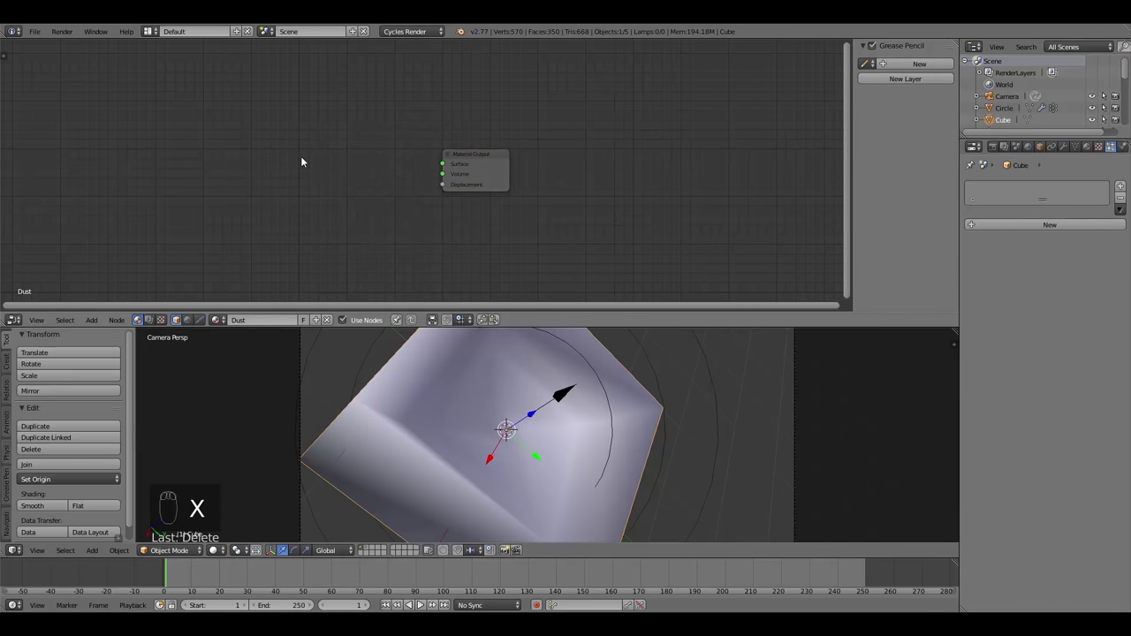
pyautogui.hotkey('shift', 'a')
pyautogui.moveTo(285, 195)
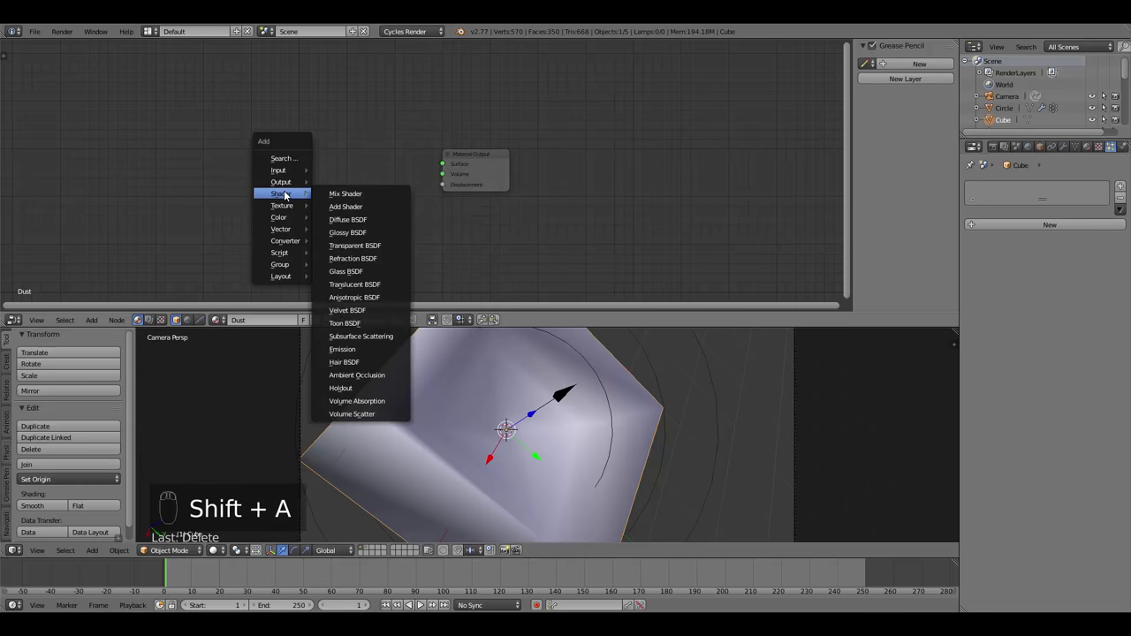
pyautogui.click(353, 413)
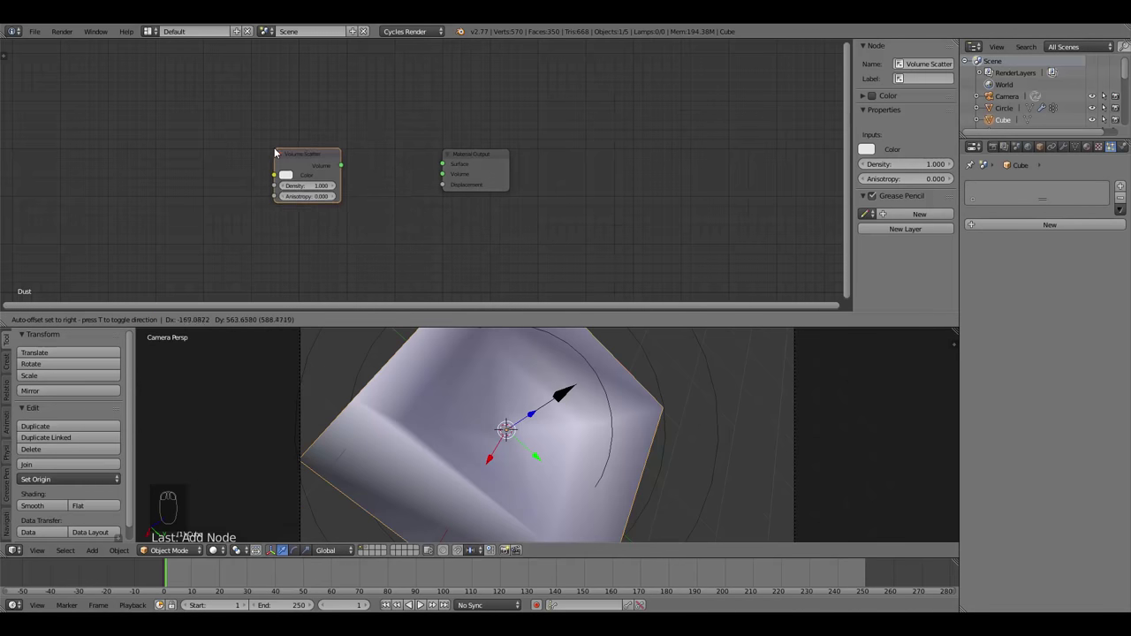
pyautogui.click(235, 151)
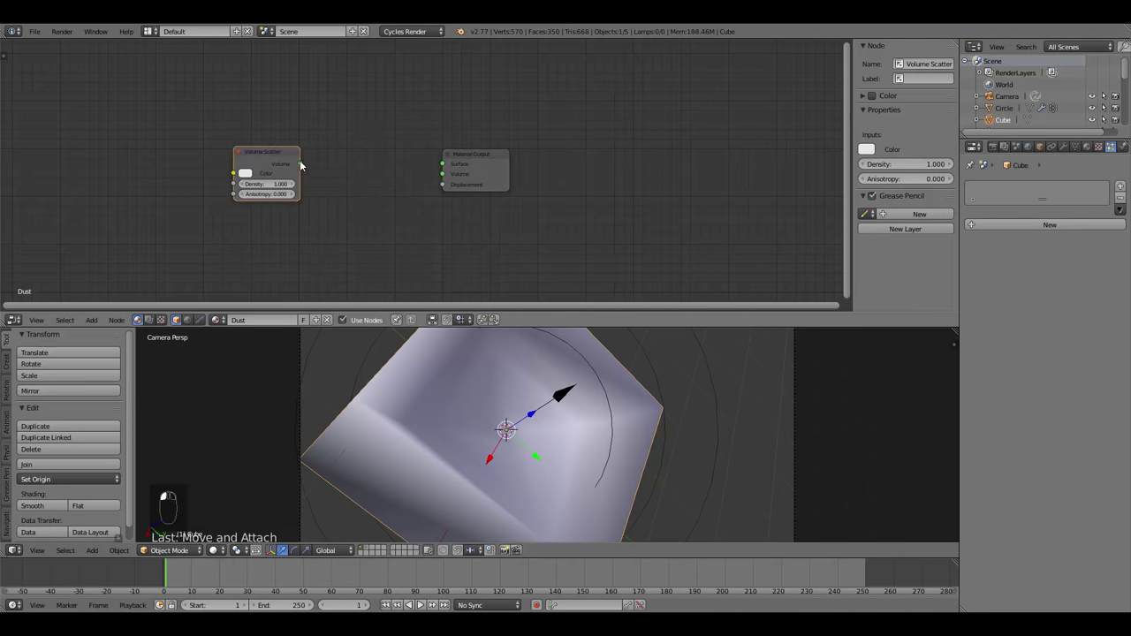
pyautogui.moveTo(300, 165)
pyautogui.mouseDown()
pyautogui.moveTo(442, 174)
pyautogui.moveTo(510, 155)
pyautogui.moveTo(303, 167)
pyautogui.moveTo(319, 167)
pyautogui.mouseUp()
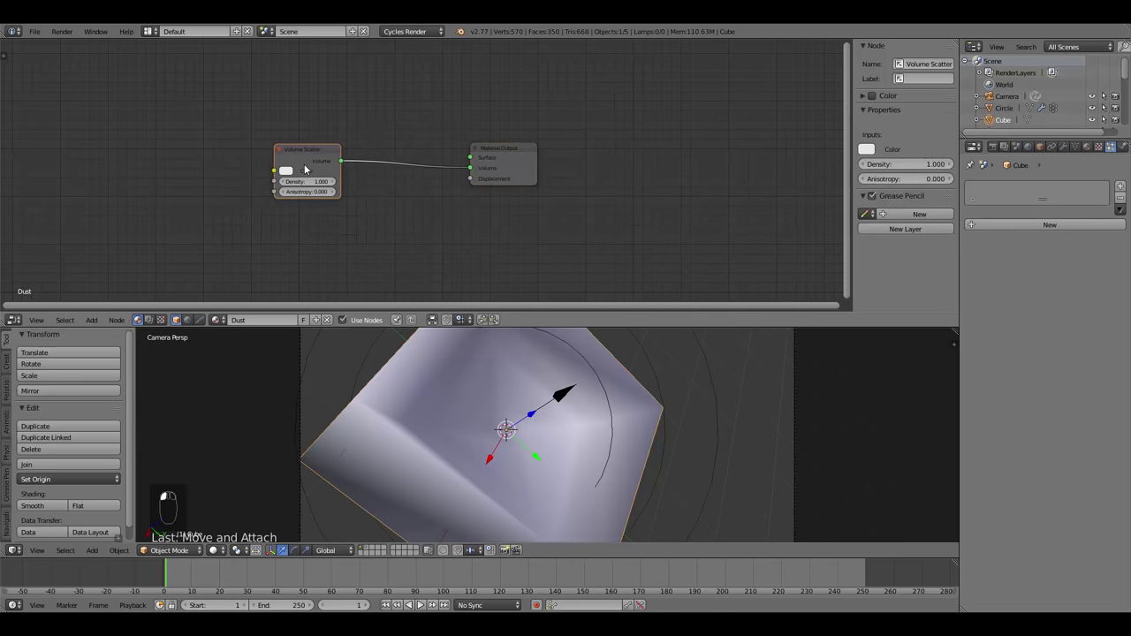
# Set the Volume Scatter colour to full white and its density to 35.
pyautogui.click(287, 173)
pyautogui.moveTo(361, 46); pyautogui.dragTo(361, 35)
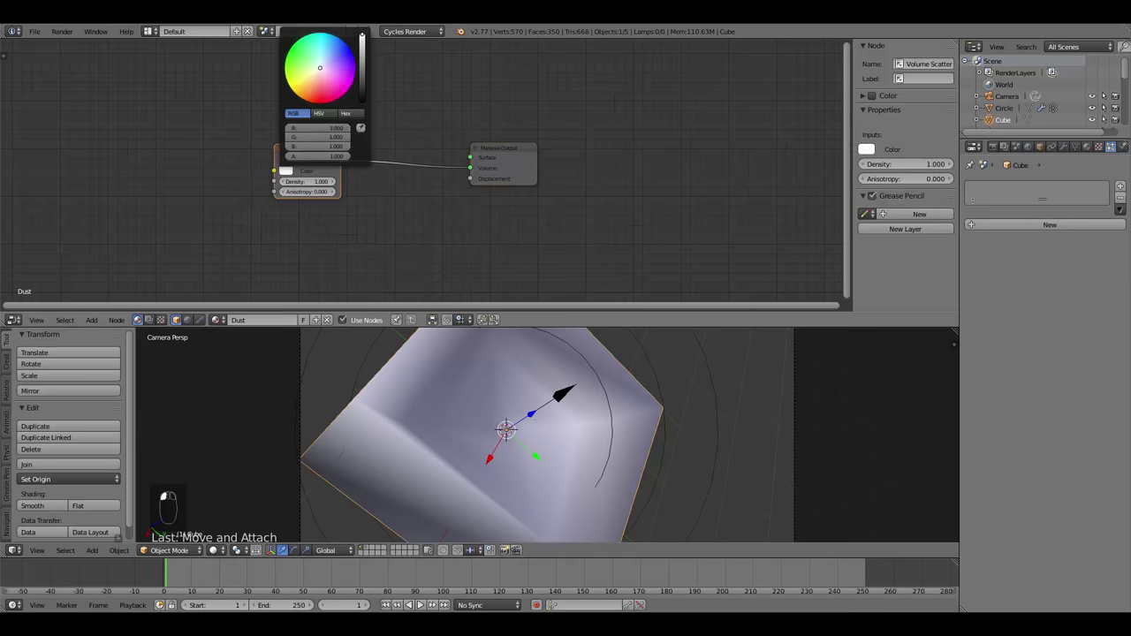
pyautogui.click(288, 173)
pyautogui.click(318, 182)
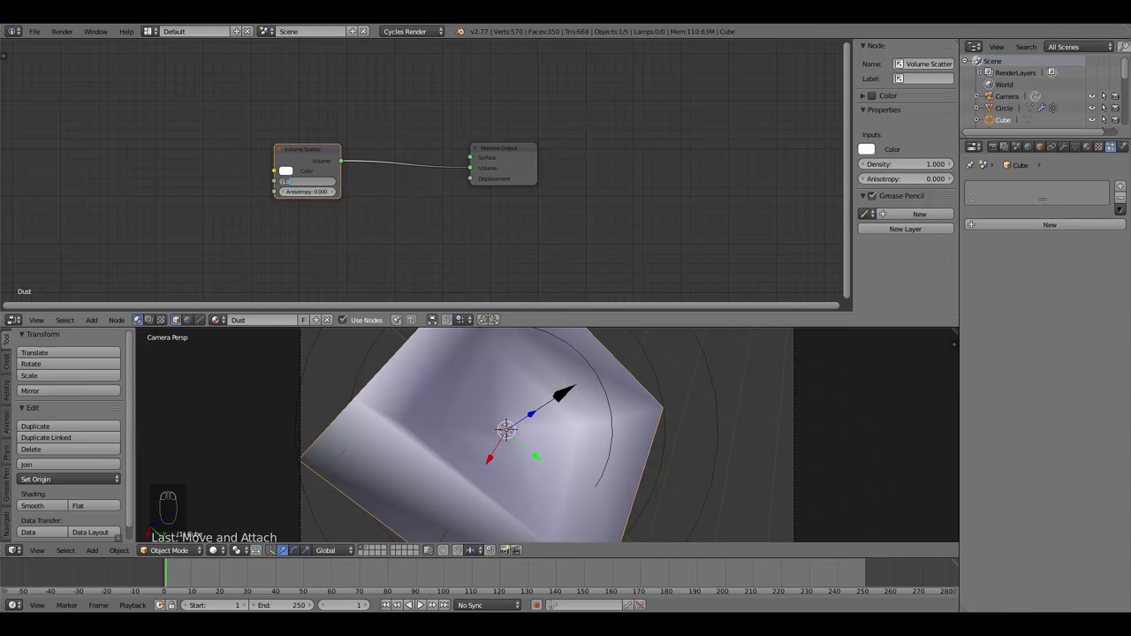
pyautogui.press('Return')
# Make room between the Volume Scatter and Material Output nodes and insert a Mix Shader into the link between them.
pyautogui.moveTo(311, 165); pyautogui.dragTo(292, 160)
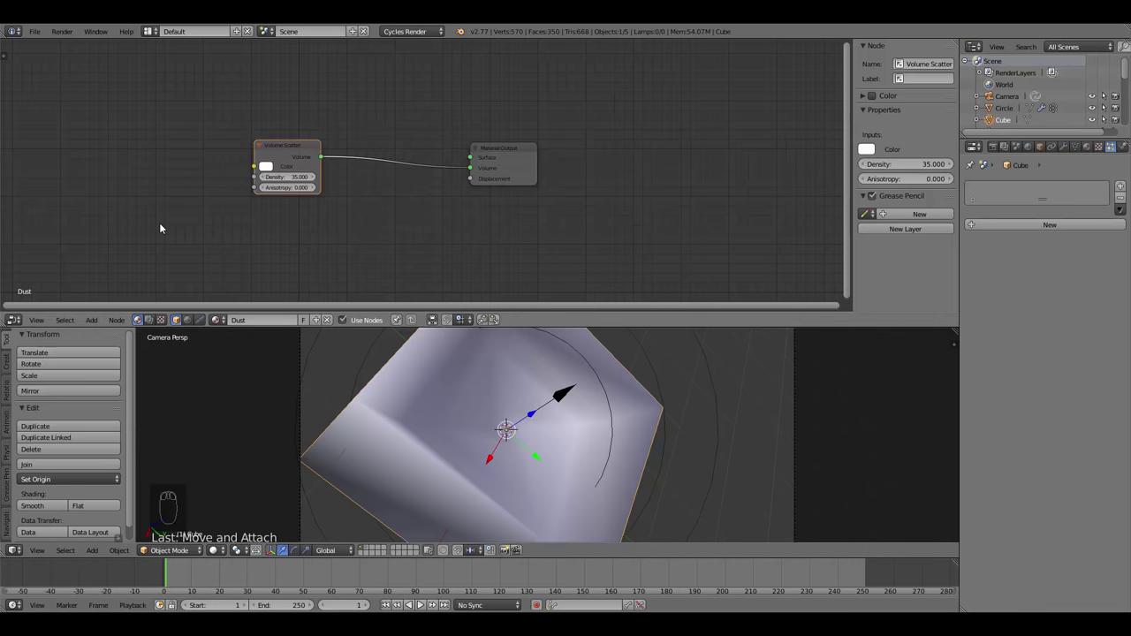
pyautogui.moveTo(284, 156); pyautogui.dragTo(250, 147)
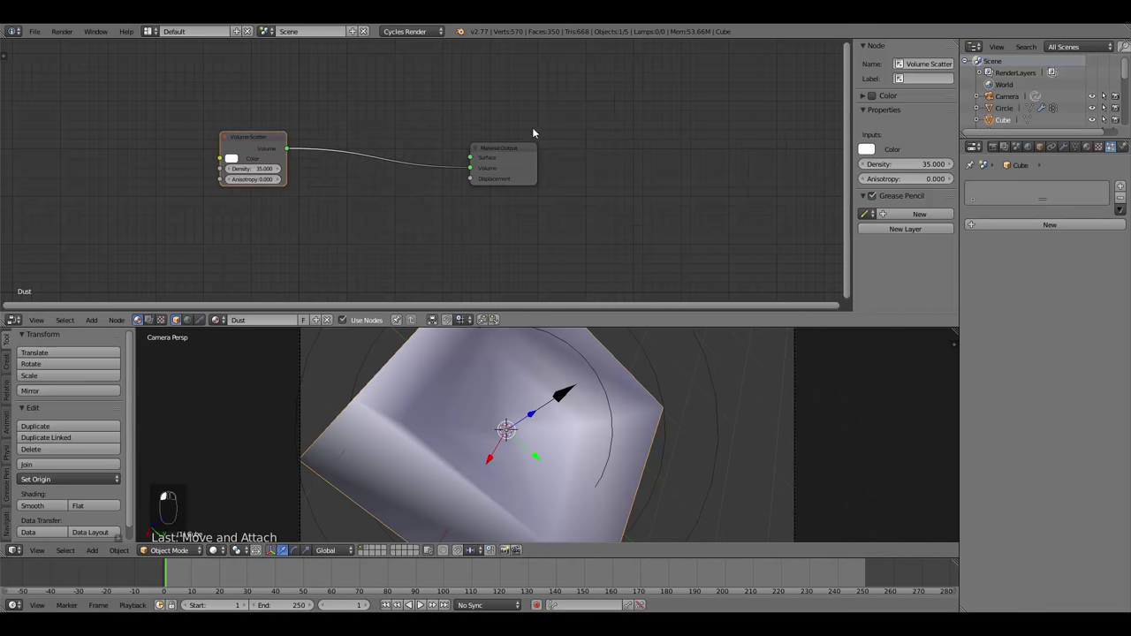
pyautogui.moveTo(507, 173); pyautogui.dragTo(629, 157)
pyautogui.moveTo(308, 166); pyautogui.dragTo(249, 152)
pyautogui.press('a')
pyautogui.hotkey('shift', 'a')
pyautogui.moveTo(256, 151)
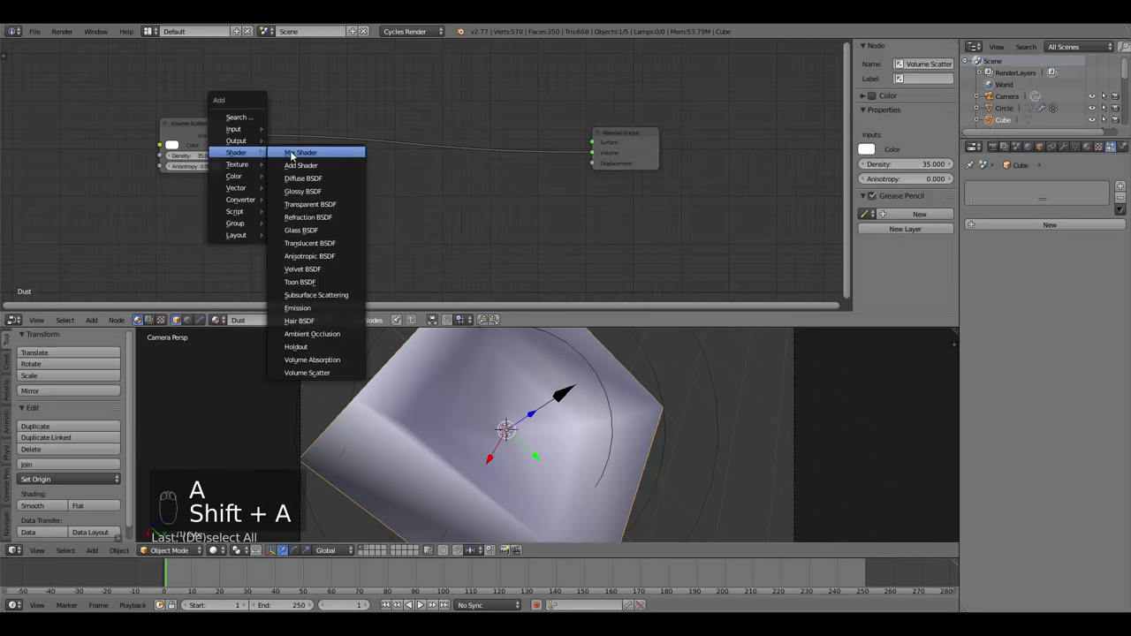
pyautogui.click(290, 155)
pyautogui.click(311, 131)
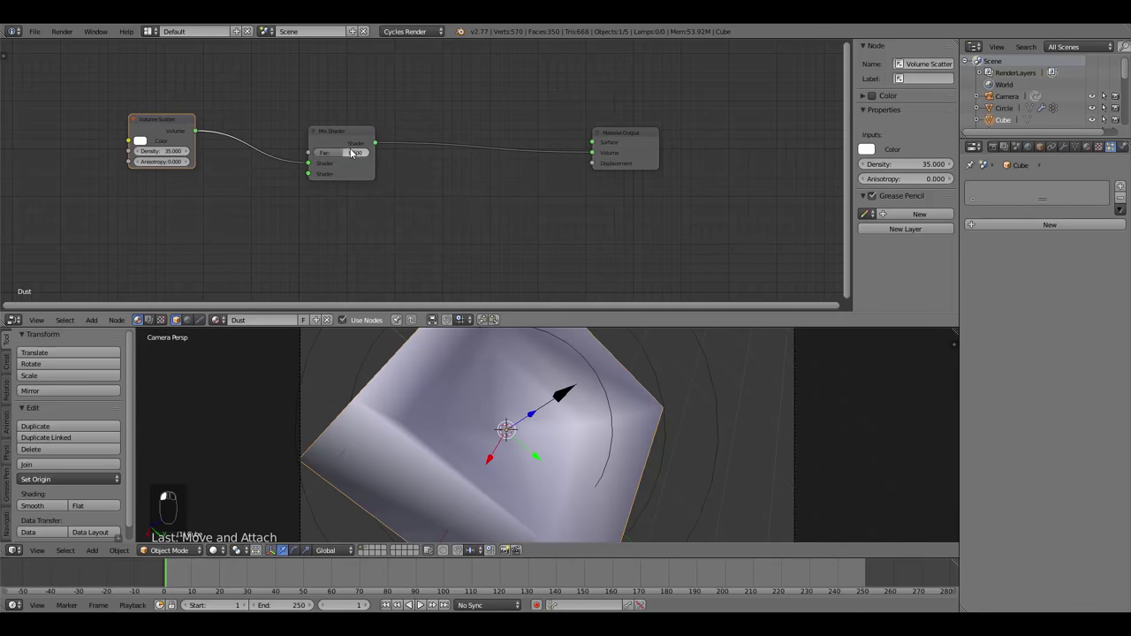
# Space out the Volume Scatter and Mix Shader nodes, keeping the Mix Shader linked to the Volume output.
pyautogui.moveTo(344, 144); pyautogui.dragTo(395, 134)
pyautogui.moveTo(164, 133); pyautogui.dragTo(202, 117)
pyautogui.moveTo(414, 137)
pyautogui.mouseDown()
pyautogui.moveTo(347, 138)
pyautogui.moveTo(398, 137)
pyautogui.mouseUp()
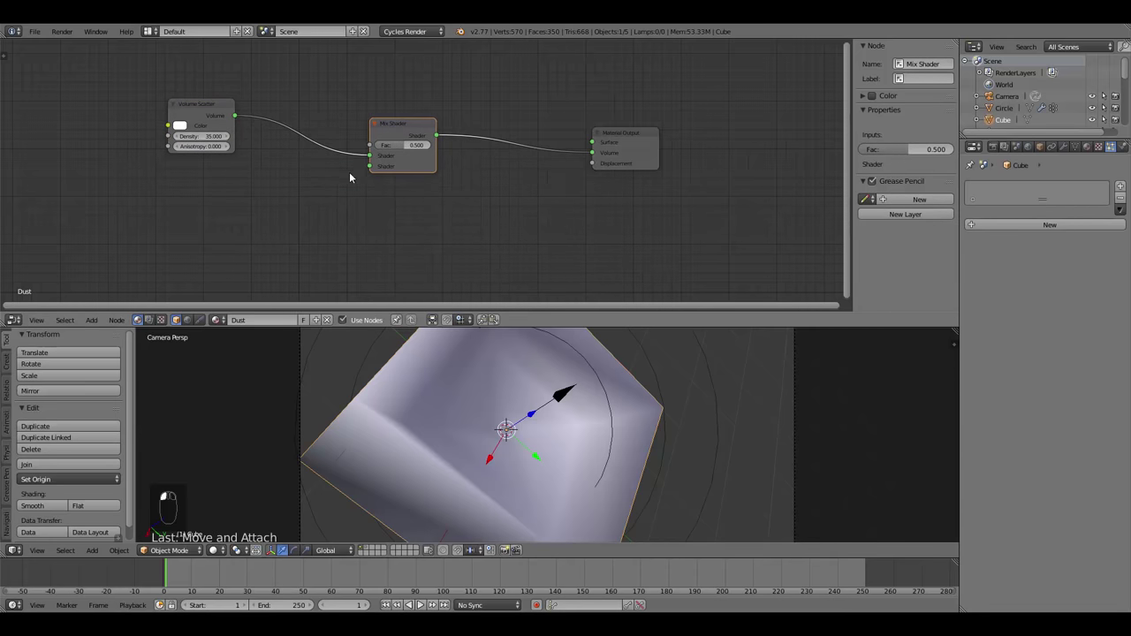
pyautogui.moveTo(587, 152); pyautogui.dragTo(591, 153)
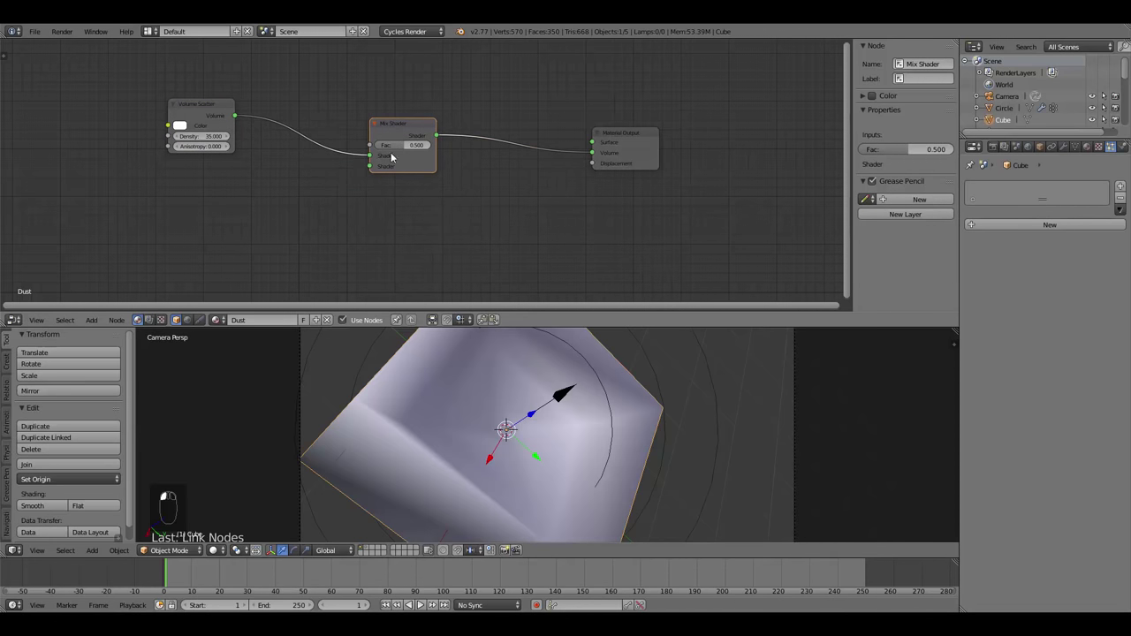
pyautogui.moveTo(388, 139); pyautogui.dragTo(421, 133)
# Add an RGB input node set to black and link its colour to the Mix Shader's second shader input.
pyautogui.press('a')
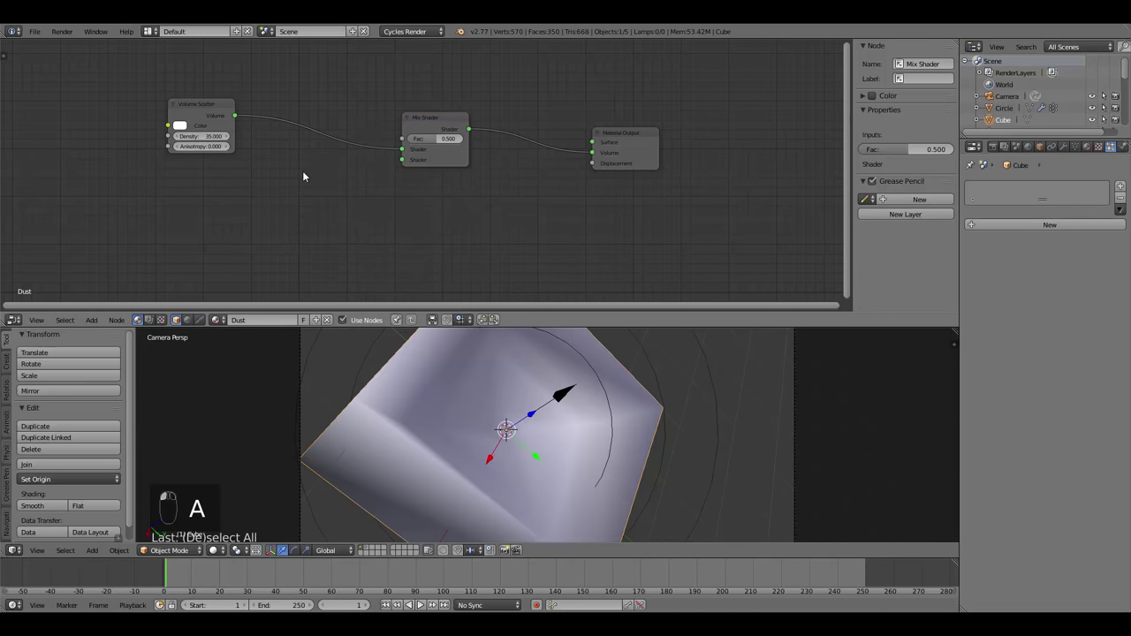
pyautogui.hotkey('shift', 'a')
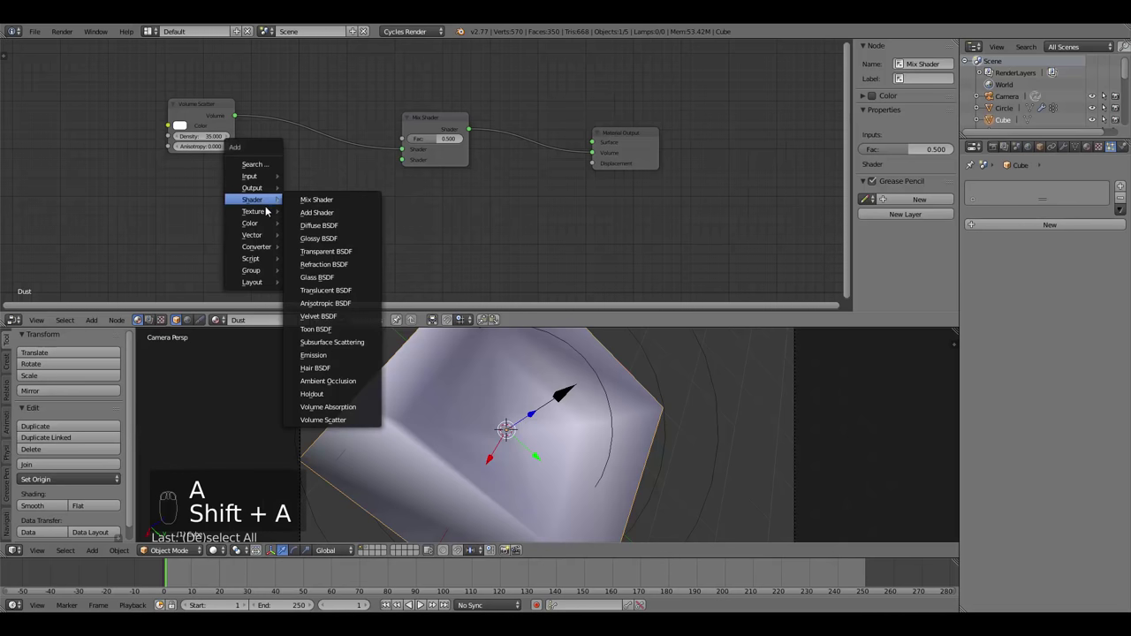
pyautogui.moveTo(251, 222)
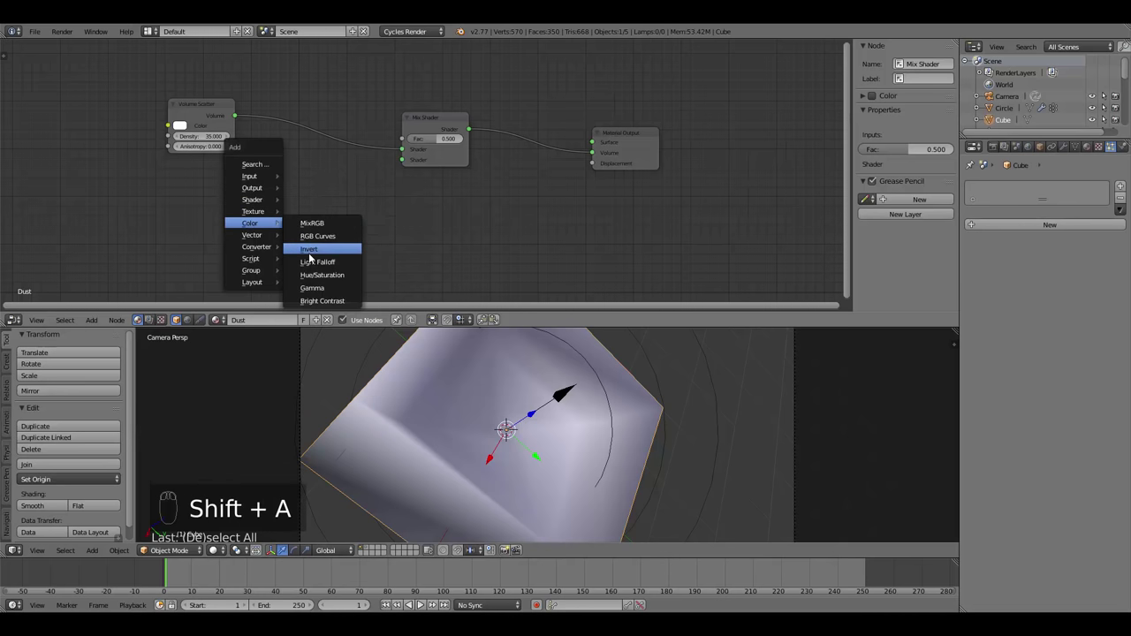
pyautogui.moveTo(250, 176)
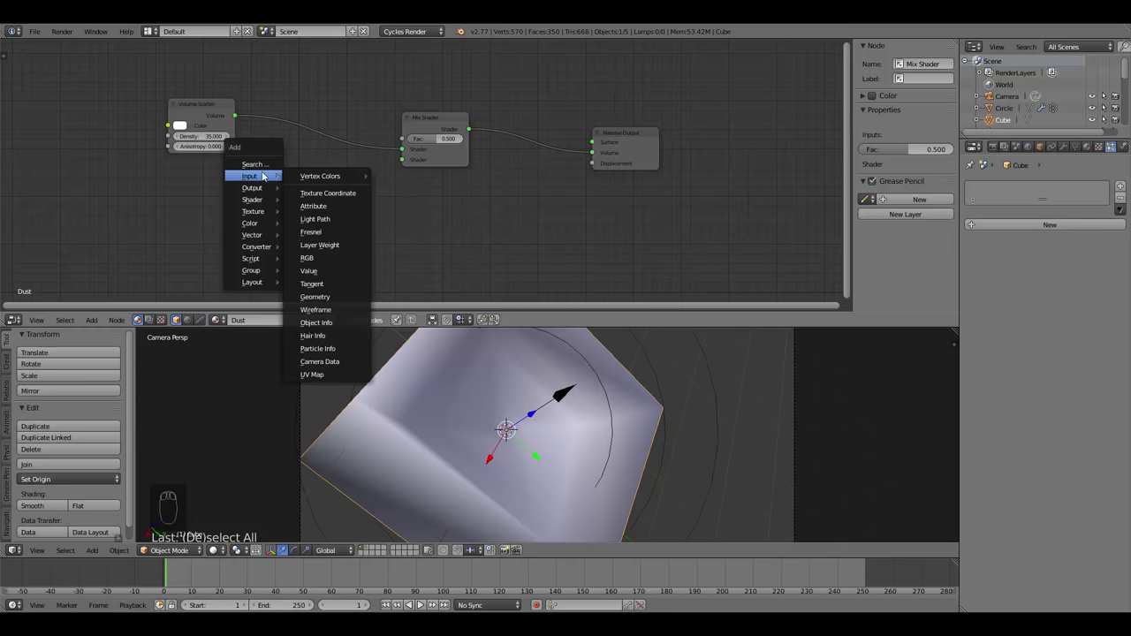
pyautogui.click(309, 258)
pyautogui.click(245, 177)
pyautogui.moveTo(310, 189); pyautogui.dragTo(405, 161)
pyautogui.moveTo(274, 194); pyautogui.dragTo(328, 231)
pyautogui.moveTo(305, 170)
pyautogui.mouseDown()
pyautogui.moveTo(376, 175)
pyautogui.moveTo(288, 186)
pyautogui.mouseUp()
# Try Mix Shader factors of 1 and 0, settle on 0.573, and spread the connected nodes further apart.
pyautogui.moveTo(450, 124); pyautogui.dragTo(519, 254)
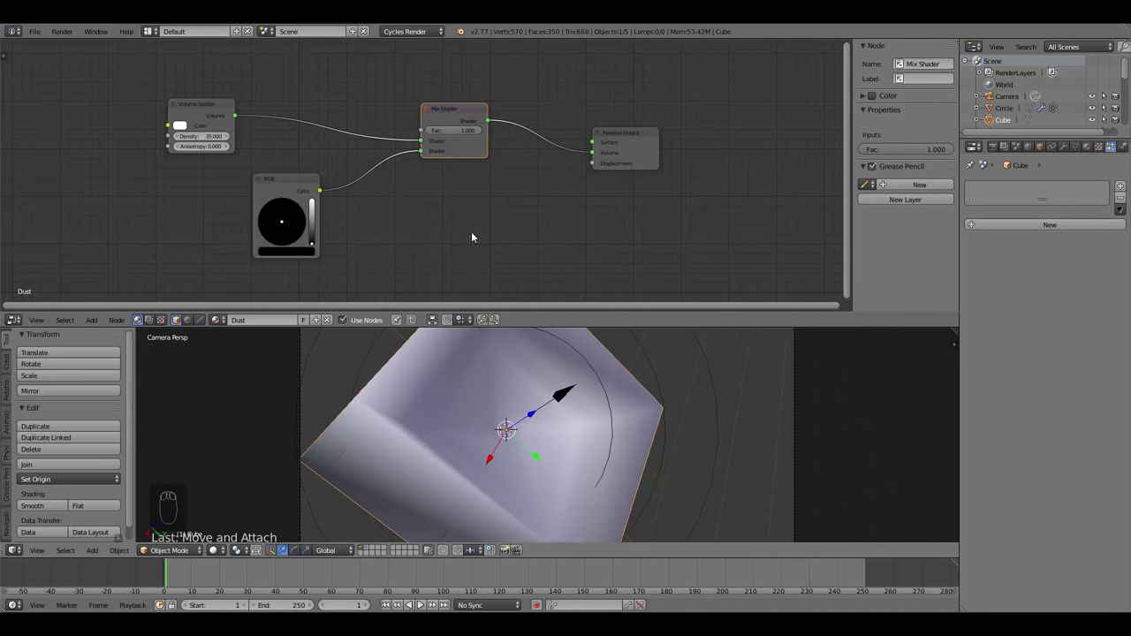
pyautogui.moveTo(452, 130); pyautogui.dragTo(406, 228)
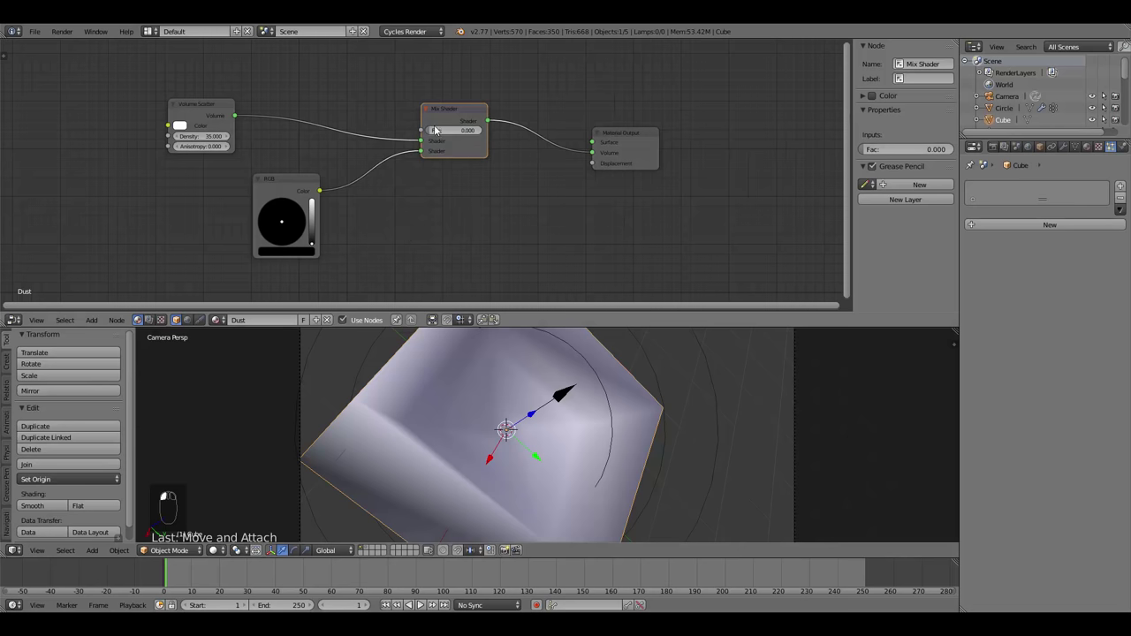
pyautogui.moveTo(434, 130); pyautogui.dragTo(459, 131)
pyautogui.moveTo(202, 106); pyautogui.dragTo(205, 101)
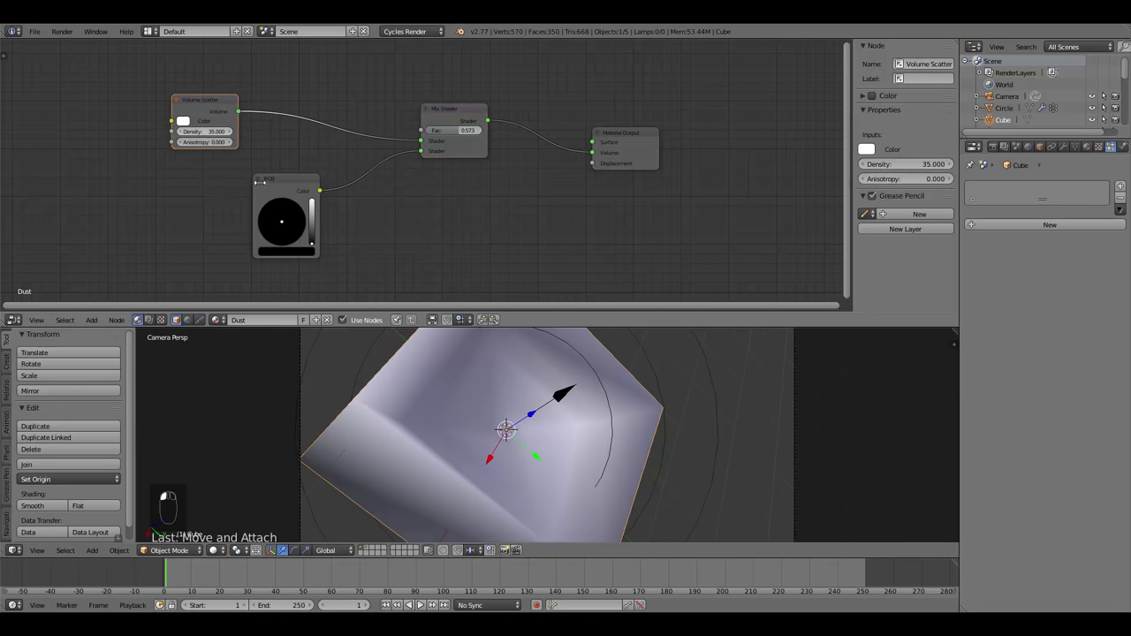
pyautogui.moveTo(259, 181); pyautogui.dragTo(238, 193)
pyautogui.moveTo(441, 117); pyautogui.dragTo(453, 116)
# Add a Noise Texture before the other nodes and link its Color output to the Mix Shader's factor.
pyautogui.press('a')
pyautogui.press('a')
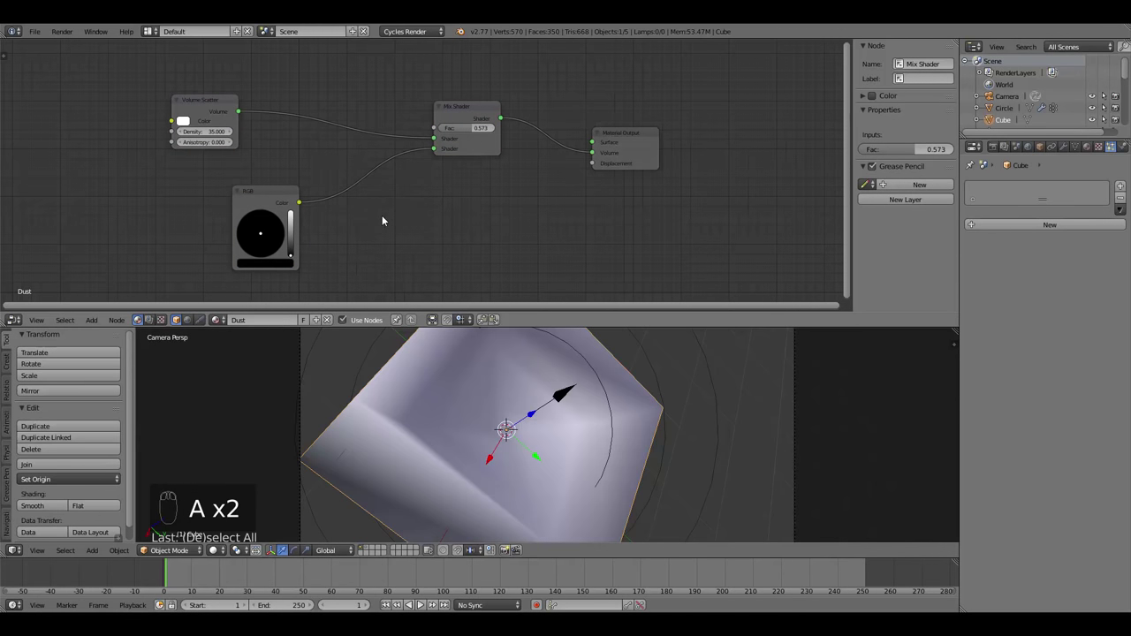
pyautogui.hotkey('shift', 'a')
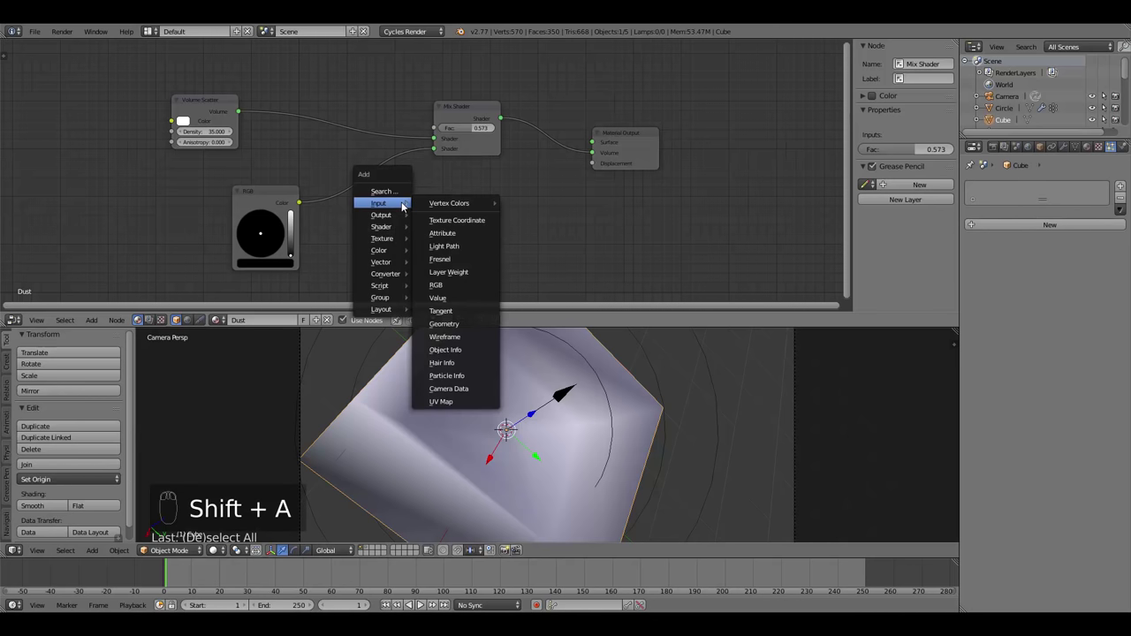
pyautogui.moveTo(401, 239)
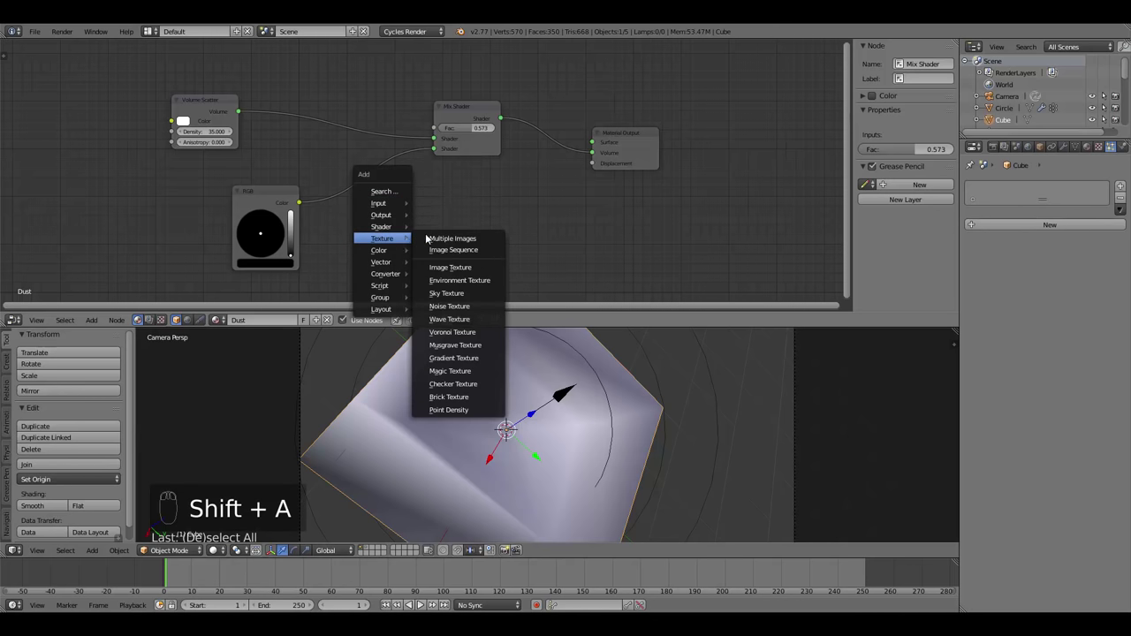
pyautogui.click(460, 302)
pyautogui.click(18, 150)
pyautogui.moveTo(94, 174); pyautogui.dragTo(437, 130)
pyautogui.moveTo(94, 173); pyautogui.dragTo(177, 171, button='middle')
pyautogui.scroll(1, 168, 171)
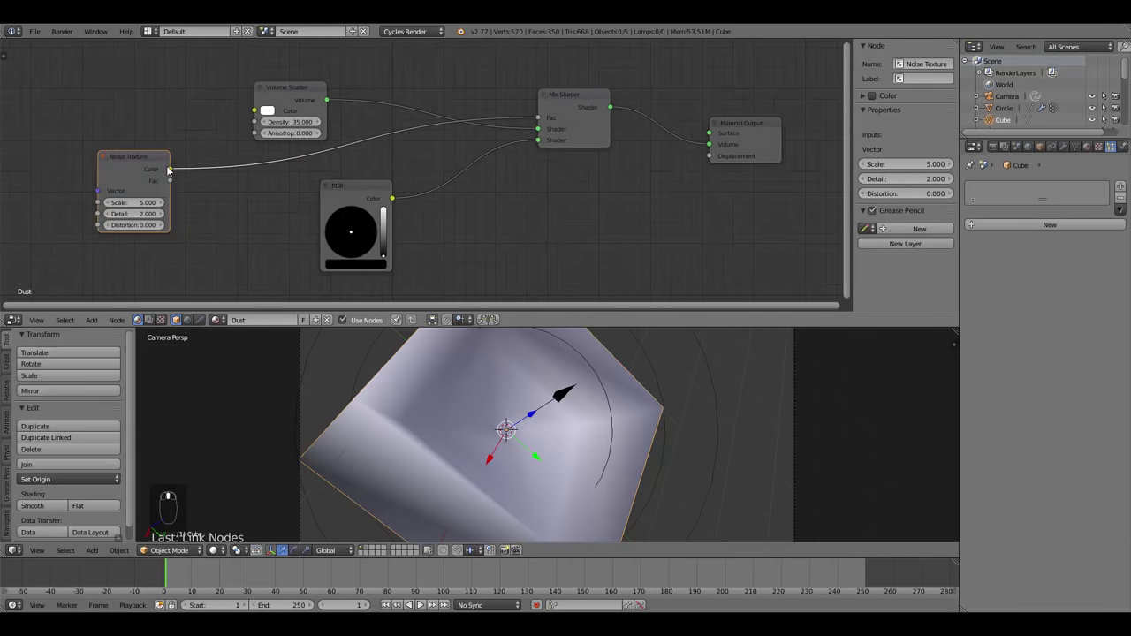
# Set the Noise Texture's scale to 20.
pyautogui.click(138, 205)
pyautogui.write('20')
pyautogui.press('Return')
# Move the cube to layer 12 with the star icospheres and make that layer the displayed one.
pyautogui.scroll(-4, 545, 408)
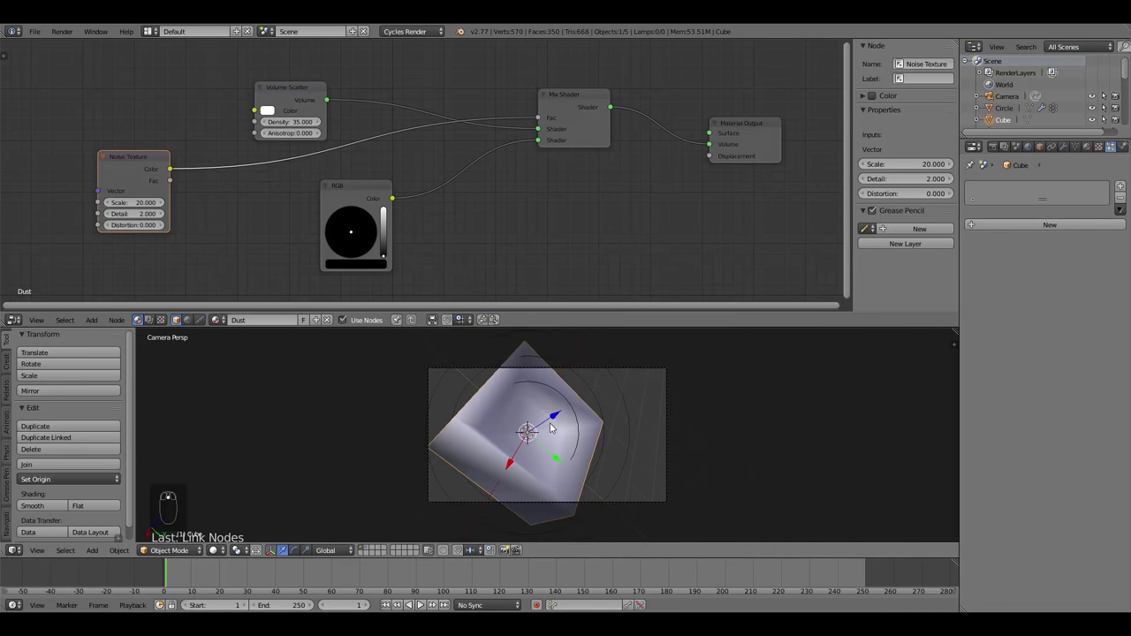
pyautogui.press('m')
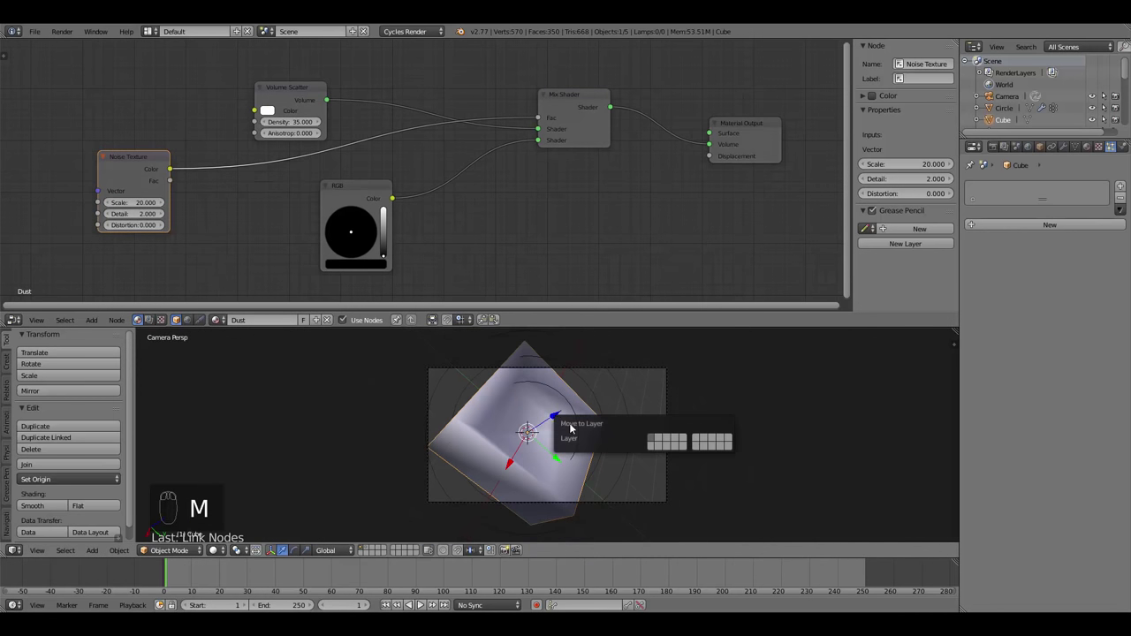
pyautogui.click(659, 445)
pyautogui.click(368, 551)
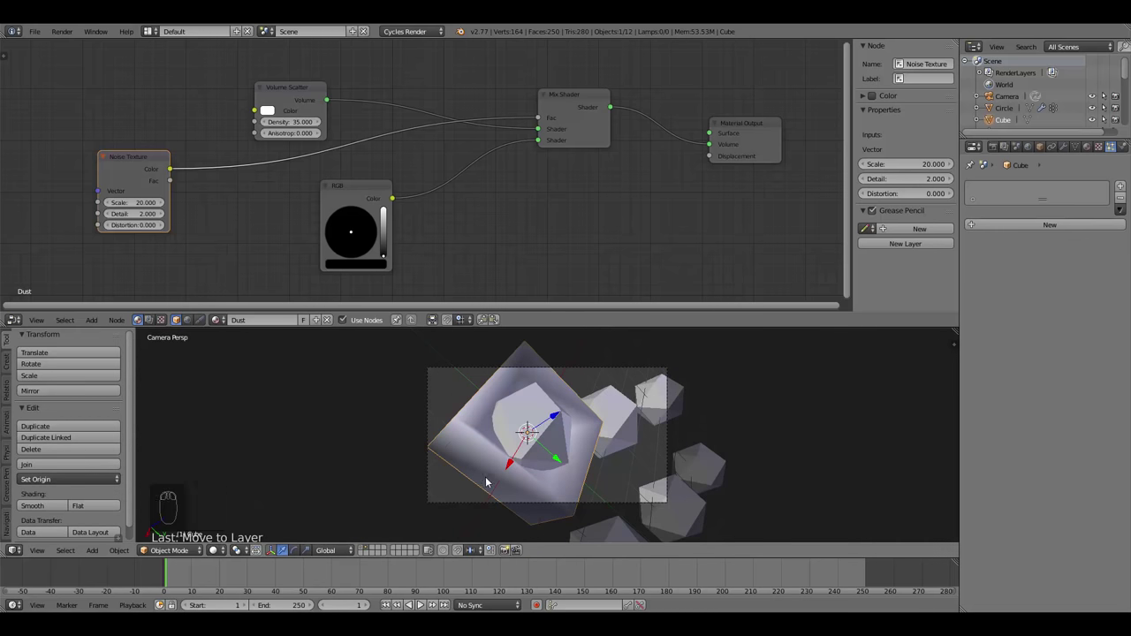
# Hide the icosphere inside the cube, reselect the cube, and preview its dust volume with Rendered viewport shading.
pyautogui.scroll(2, 485, 481)
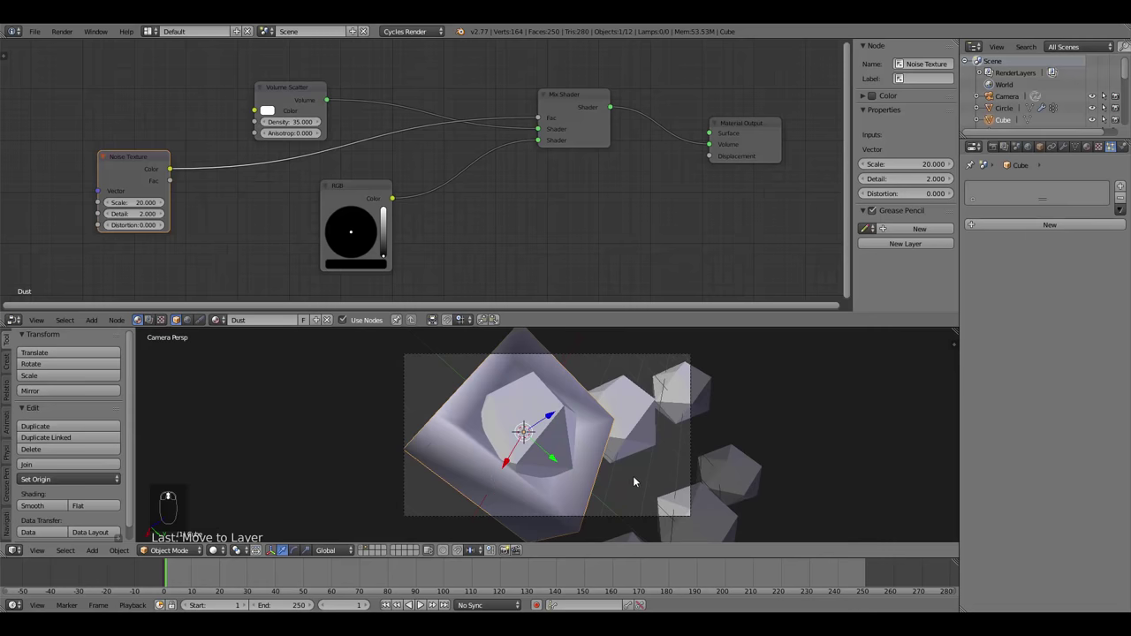
pyautogui.scroll(1, 633, 481)
pyautogui.scroll(1, 466, 474)
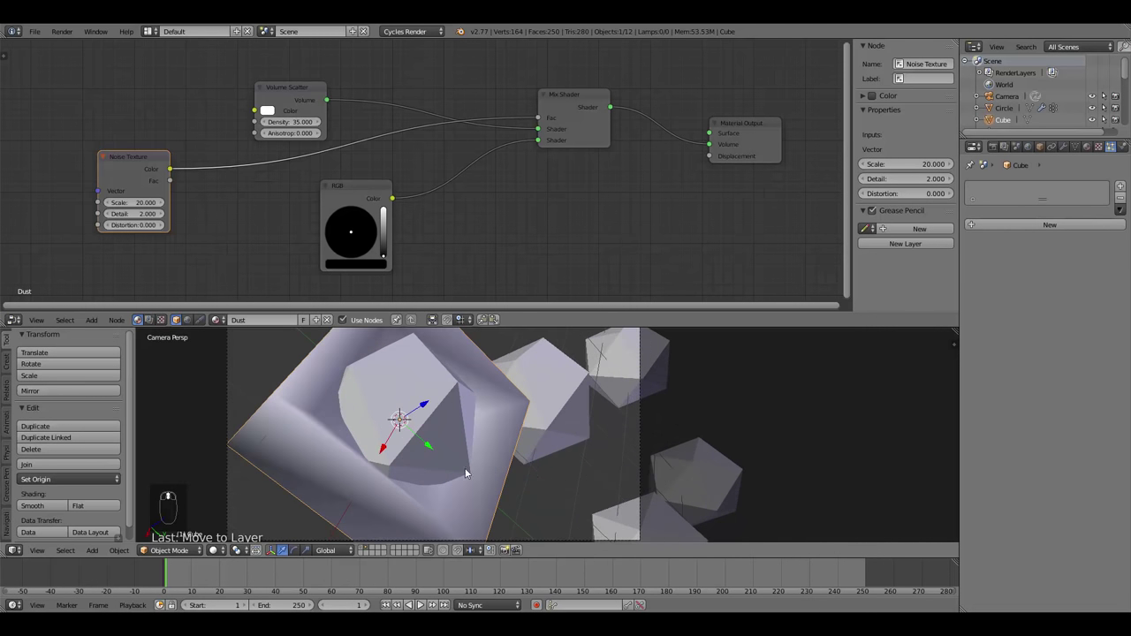
pyautogui.keyDown('shift'); pyautogui.moveTo(466, 474); pyautogui.dragTo(470, 490, button='middle'); pyautogui.keyUp('shift')
pyautogui.rightClick(426, 437)
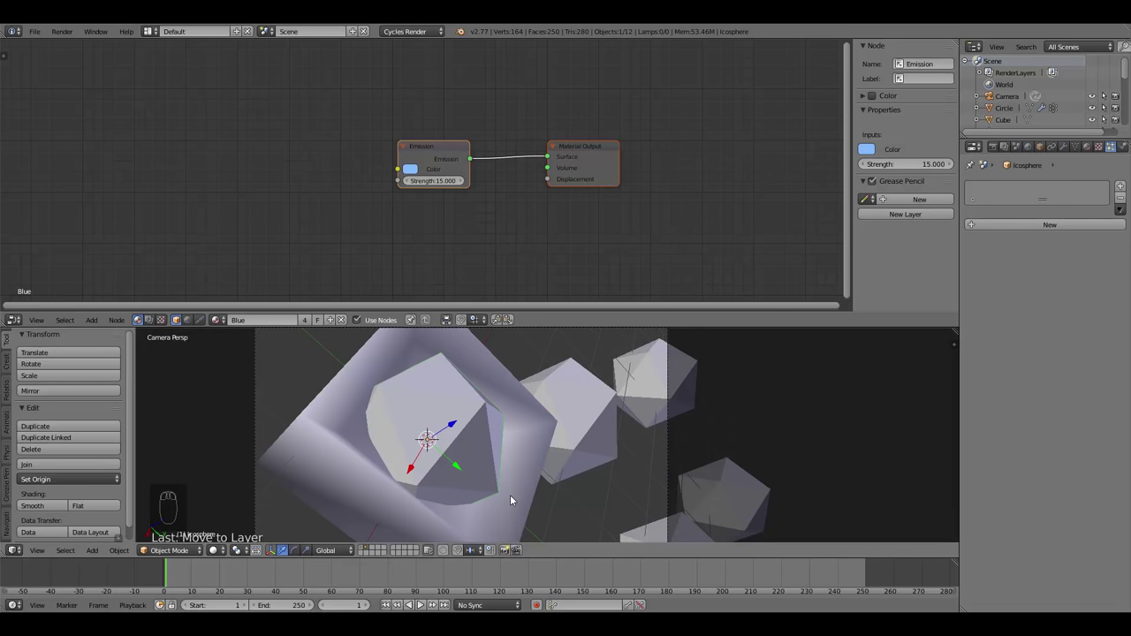
pyautogui.press('h')
pyautogui.rightClick(461, 484)
pyautogui.click(213, 549)
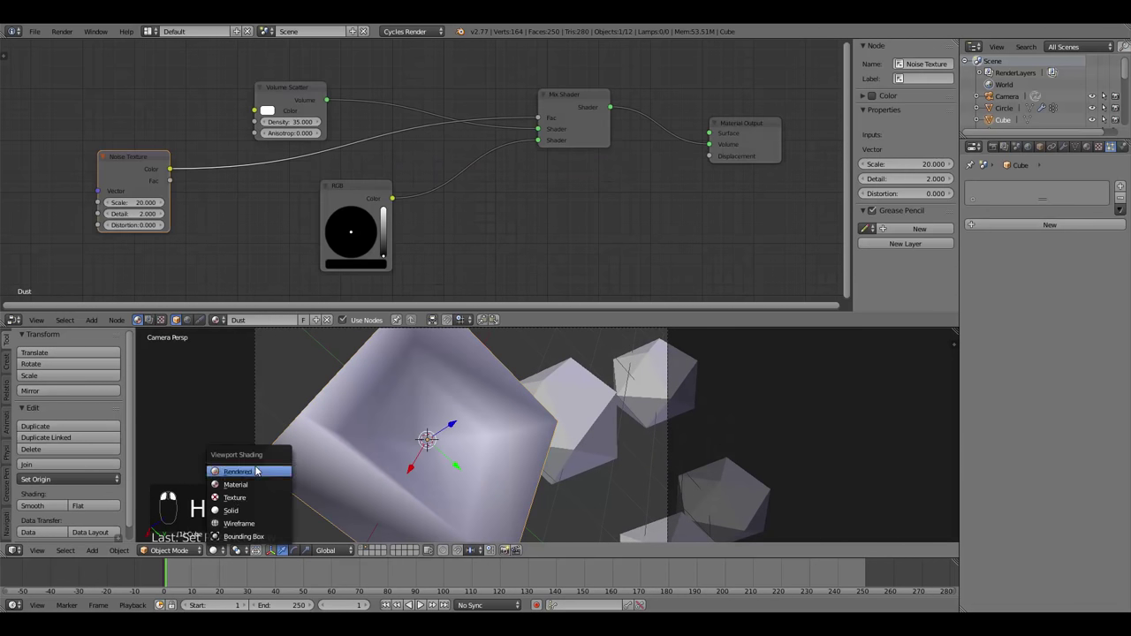
pyautogui.click(256, 471)
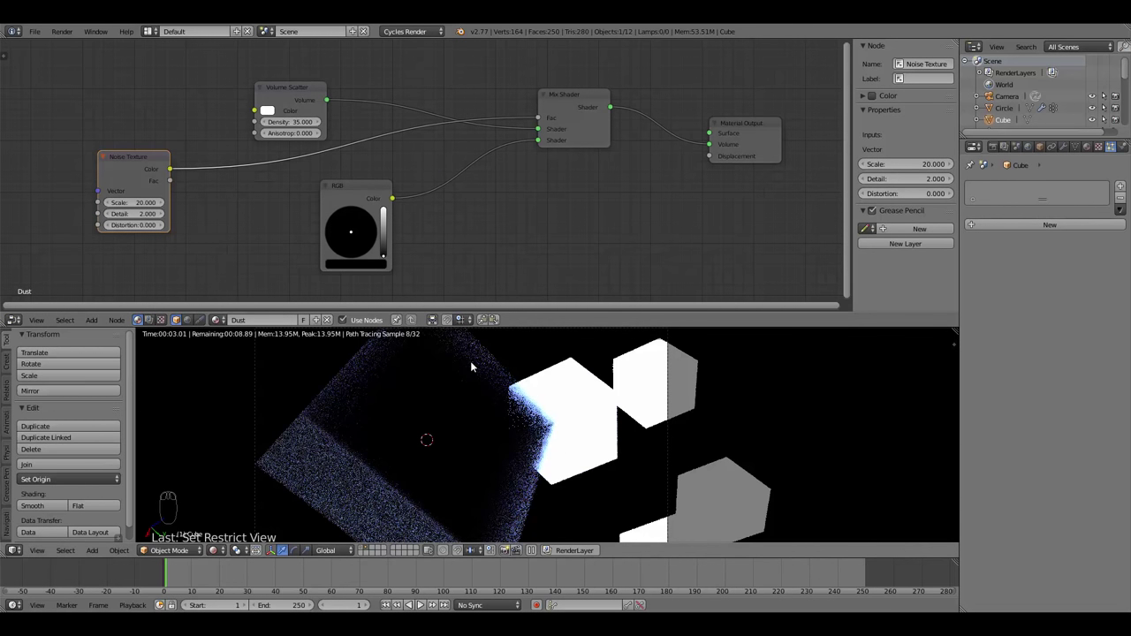
# Unhide the icosphere inside the cube and raise the Noise Texture's detail to 16.
pyautogui.hotkey('alt', 'h')
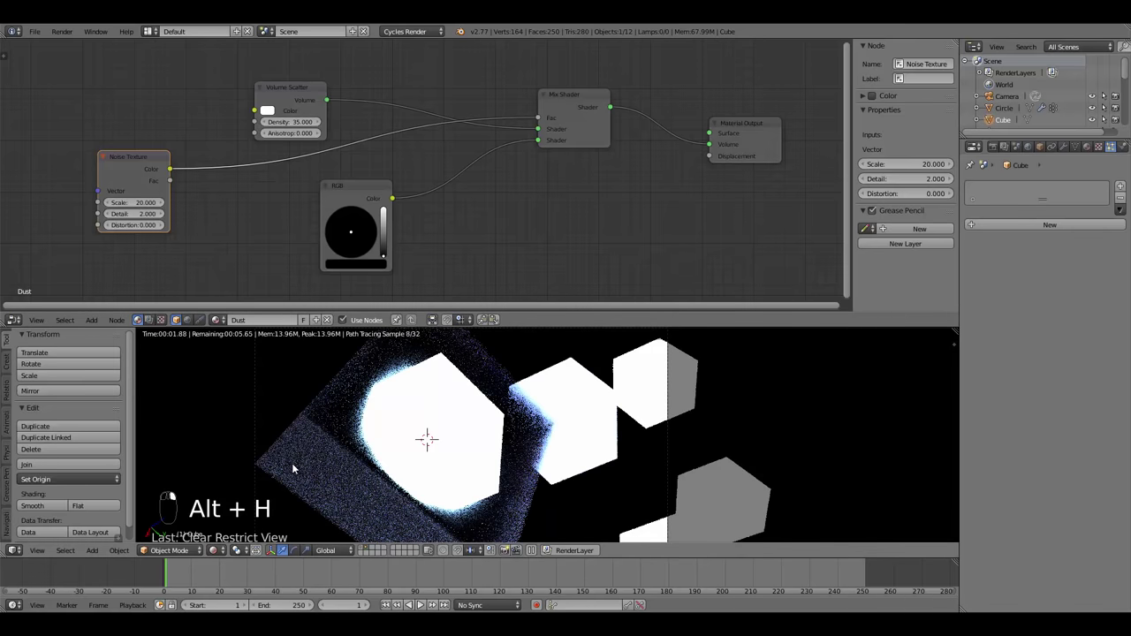
pyautogui.click(256, 366)
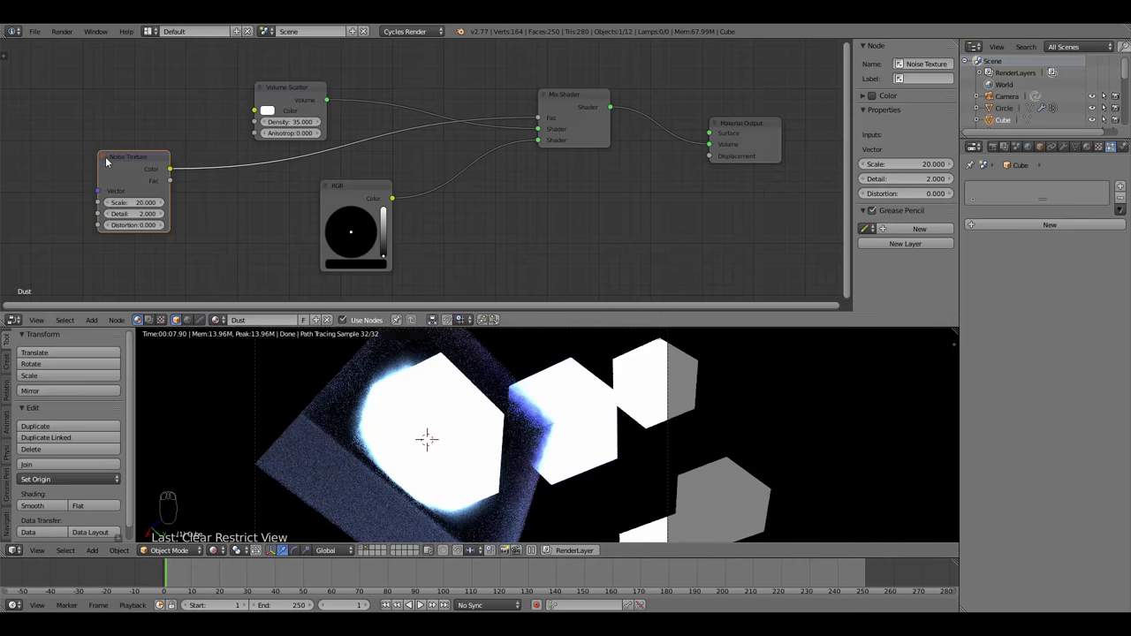
pyautogui.moveTo(139, 215); pyautogui.dragTo(203, 214)
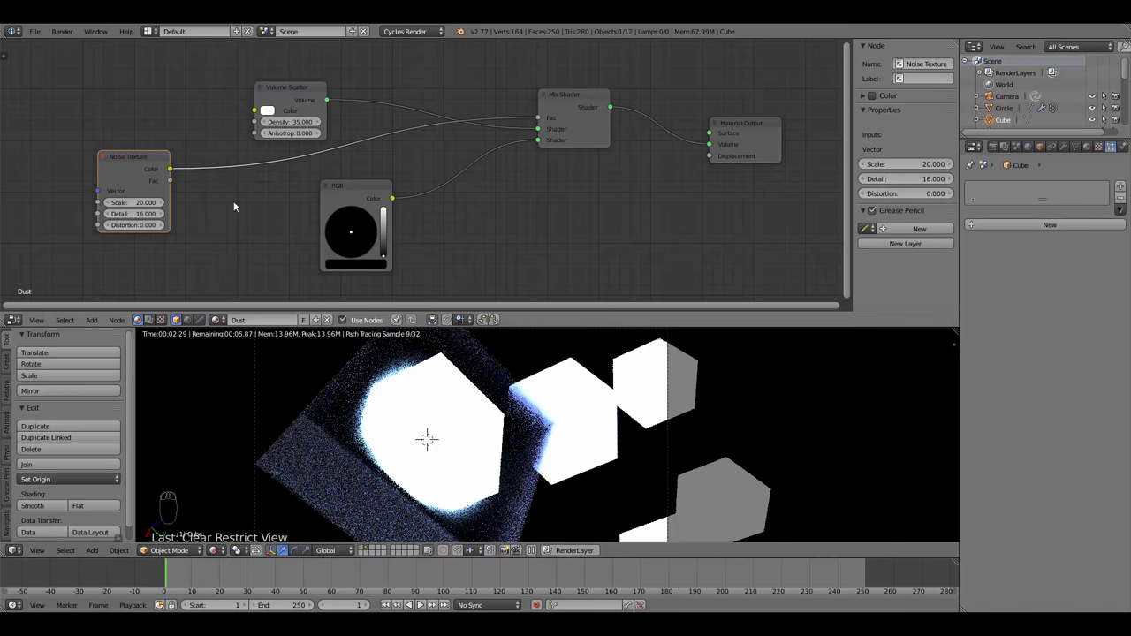
# Reposition the Noise Texture node and set its distortion to 0.2.
pyautogui.moveTo(150, 175)
pyautogui.mouseDown()
pyautogui.moveTo(152, 188)
pyautogui.moveTo(133, 189)
pyautogui.moveTo(143, 191)
pyautogui.mouseUp()
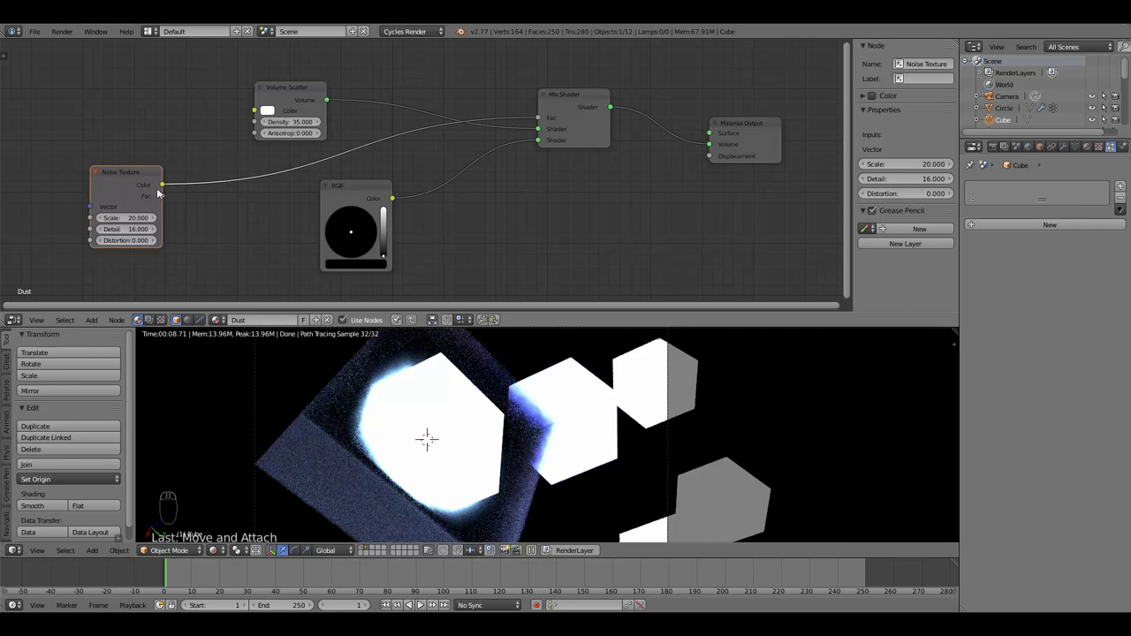
pyautogui.click(132, 240)
pyautogui.press('Return')
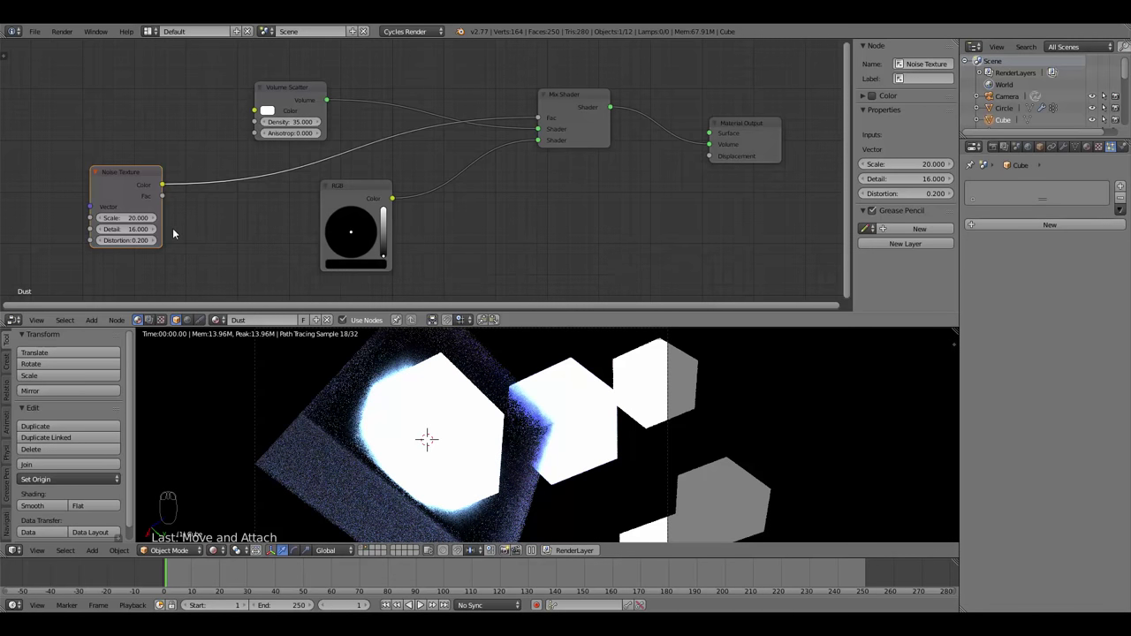
# Make room beside the Noise Texture and insert an RGB Curves node between its Color output and the Mix Shader's Fac input.
pyautogui.moveTo(116, 189); pyautogui.dragTo(75, 190)
pyautogui.press('a')
pyautogui.hotkey('shift', 'a')
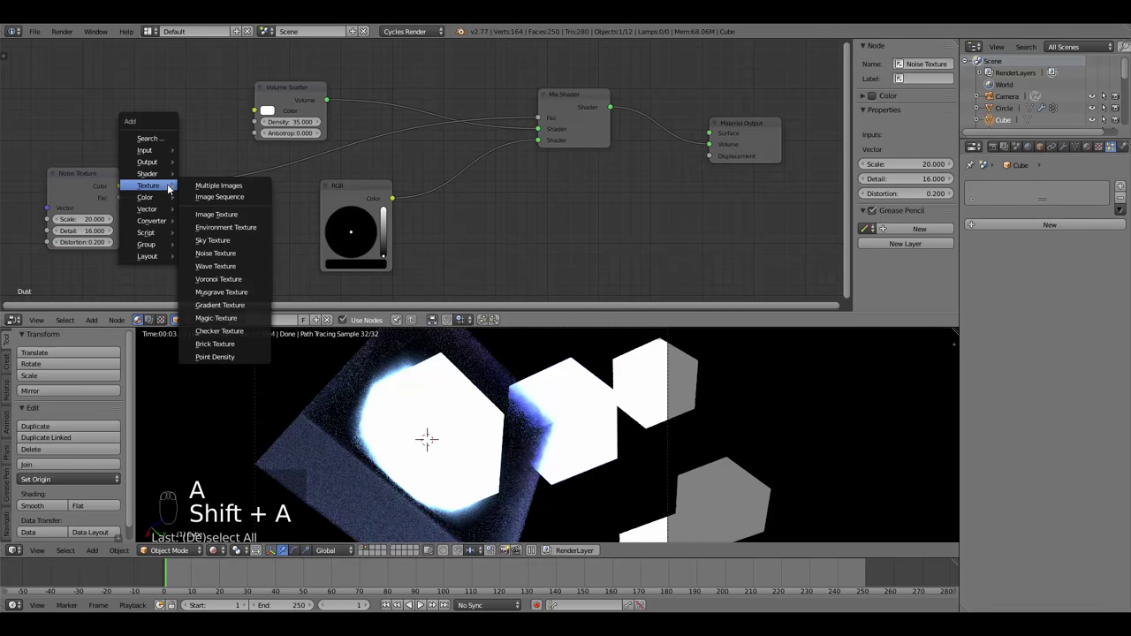
pyautogui.moveTo(152, 198)
pyautogui.click(199, 215)
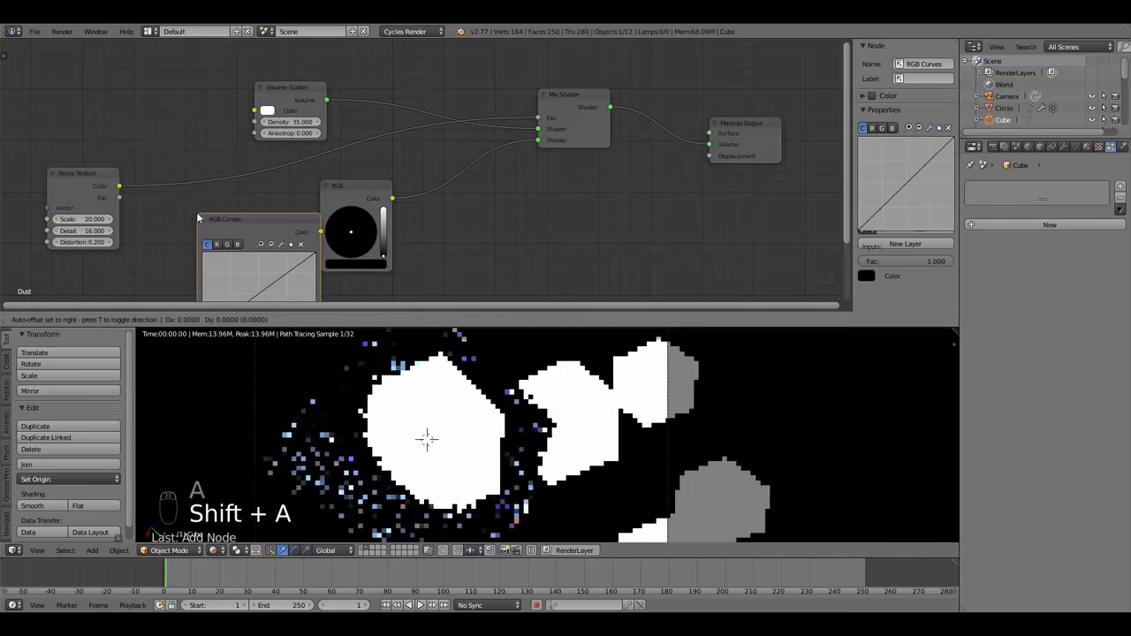
pyautogui.click(159, 142)
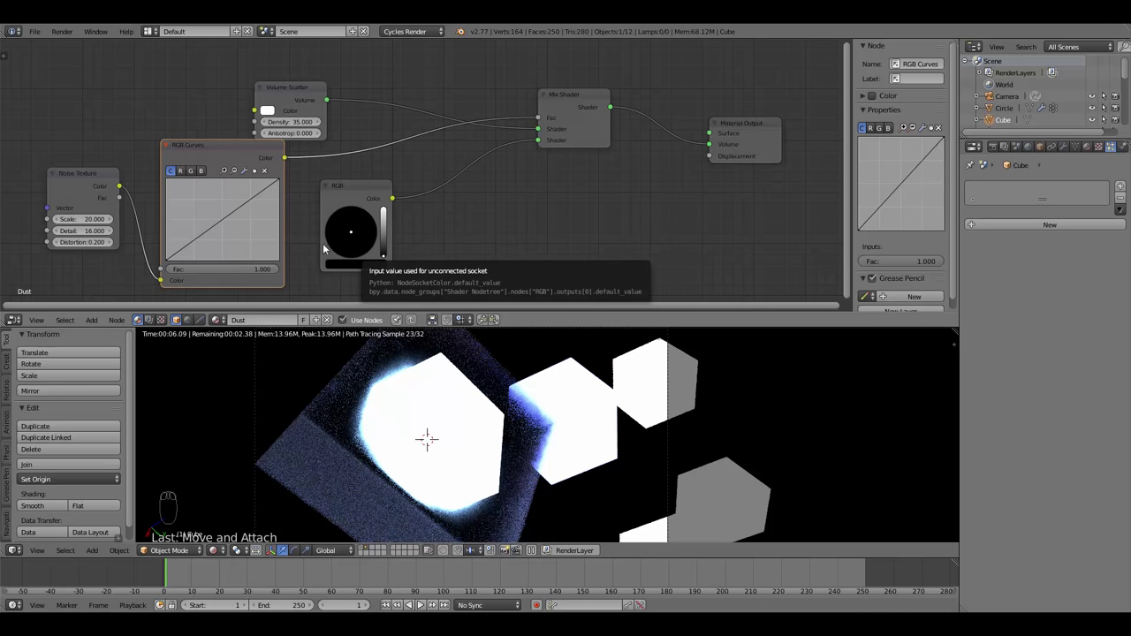
# Steepen the RGB curve by placing its lower point at about X 0.455, Y 0 and its upper point at about X 0.514, Y 1.
pyautogui.moveTo(250, 201); pyautogui.dragTo(227, 178)
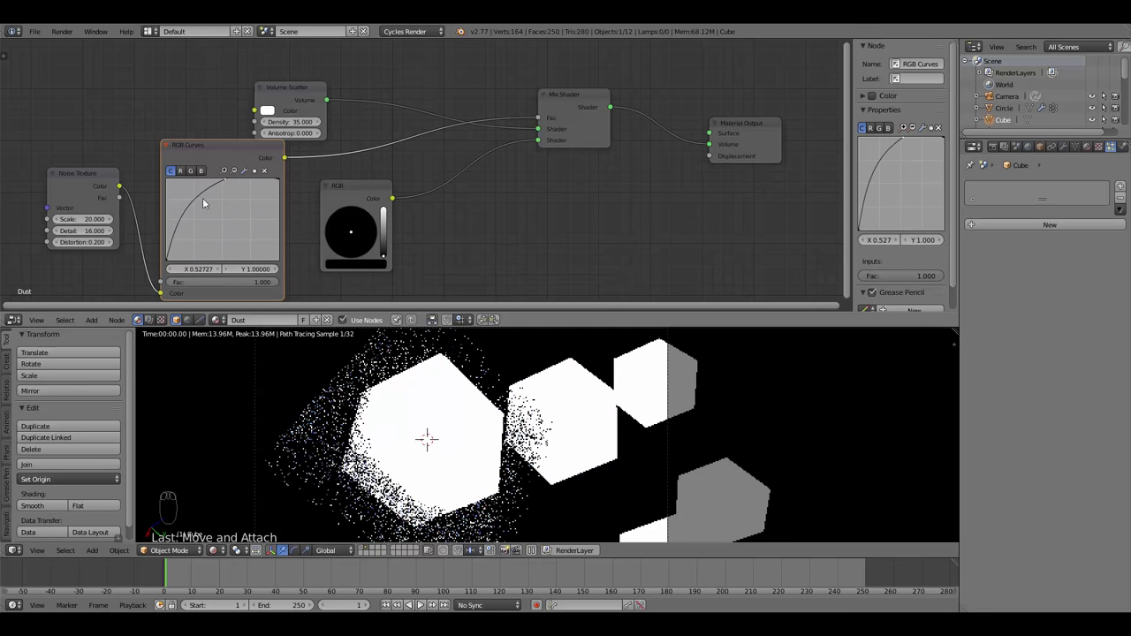
pyautogui.moveTo(174, 245); pyautogui.dragTo(217, 261)
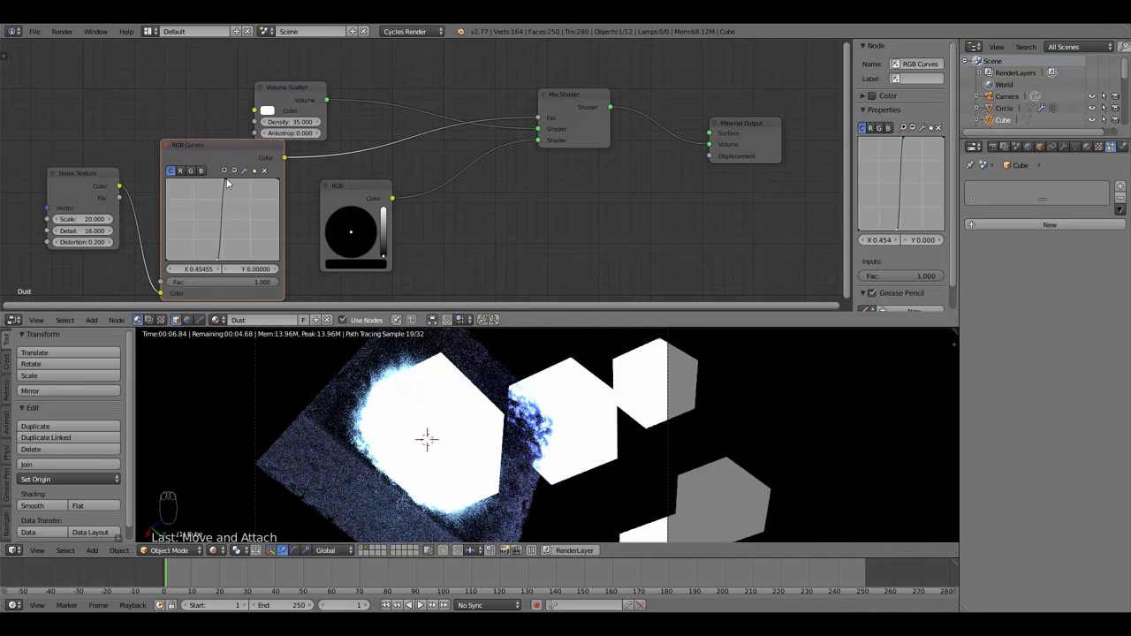
pyautogui.moveTo(227, 184); pyautogui.dragTo(223, 181)
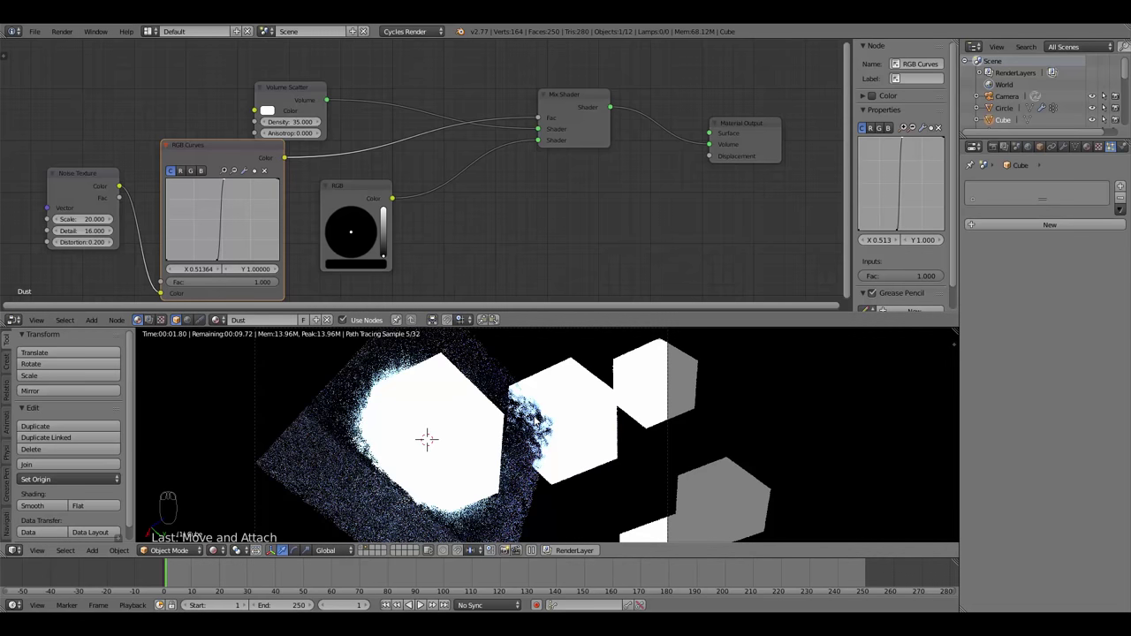
# Return the viewport to solid shading and merge the node editor area into the 3D view.
pyautogui.press('z')
pyautogui.press('z')
pyautogui.press('z')
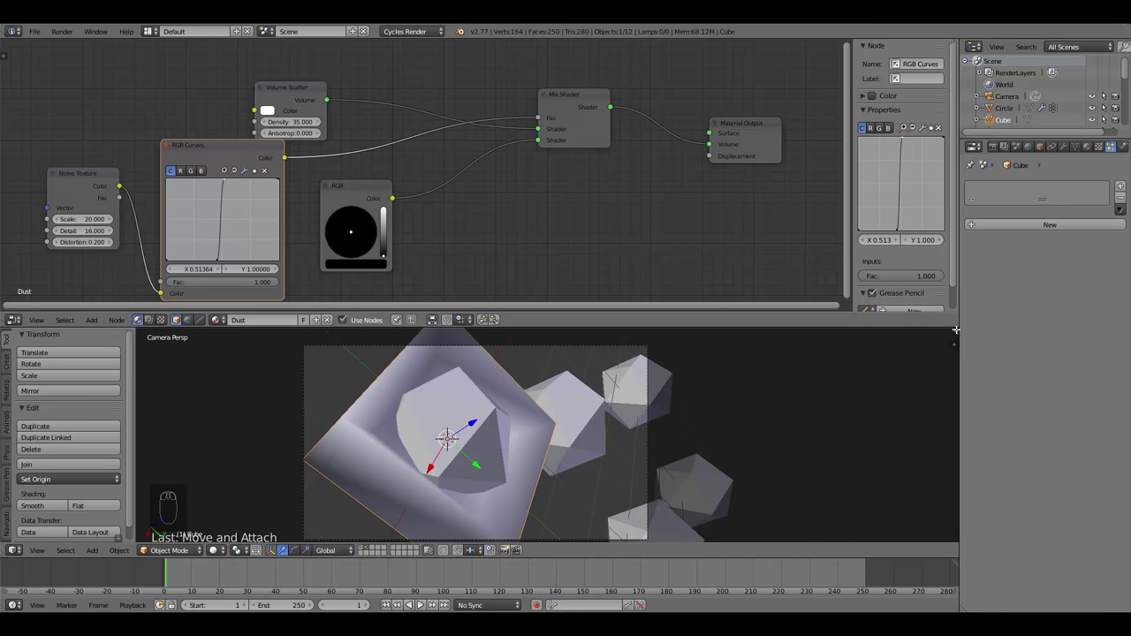
pyautogui.moveTo(956, 329); pyautogui.dragTo(946, 265)
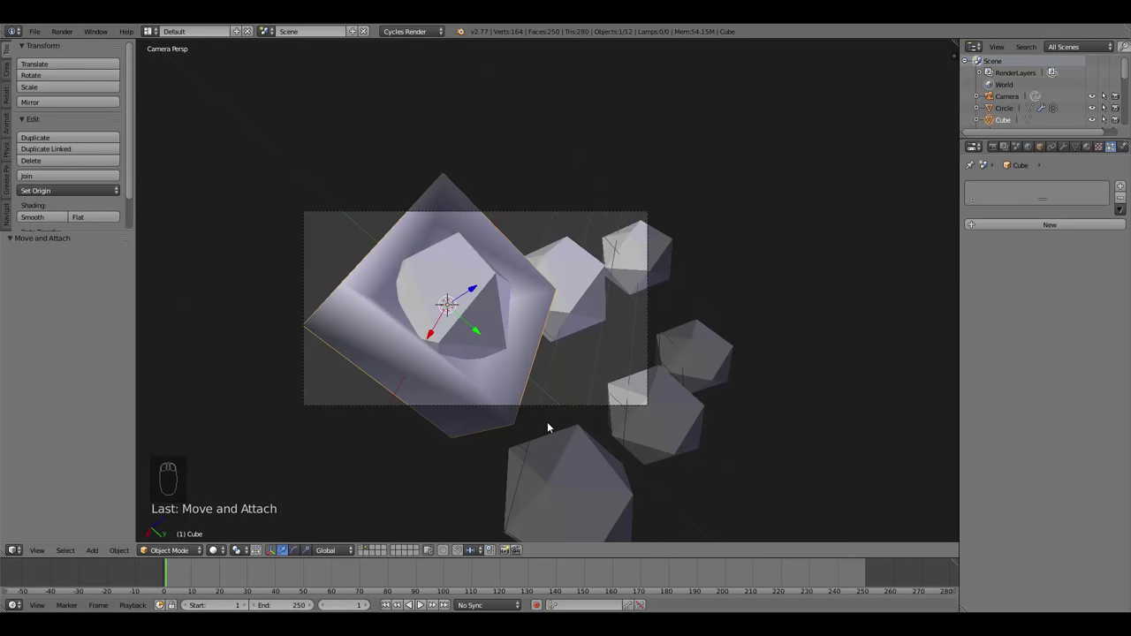
# Move the cube to layer 1 and make that layer the displayed one.
pyautogui.press('m')
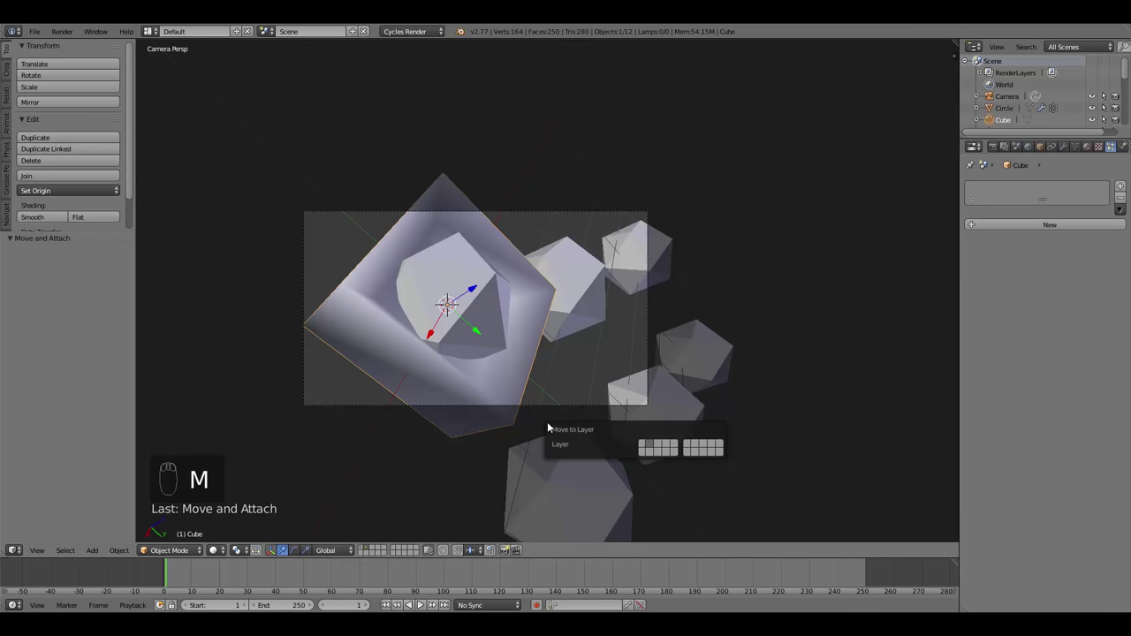
pyautogui.click(642, 444)
pyautogui.click(361, 549)
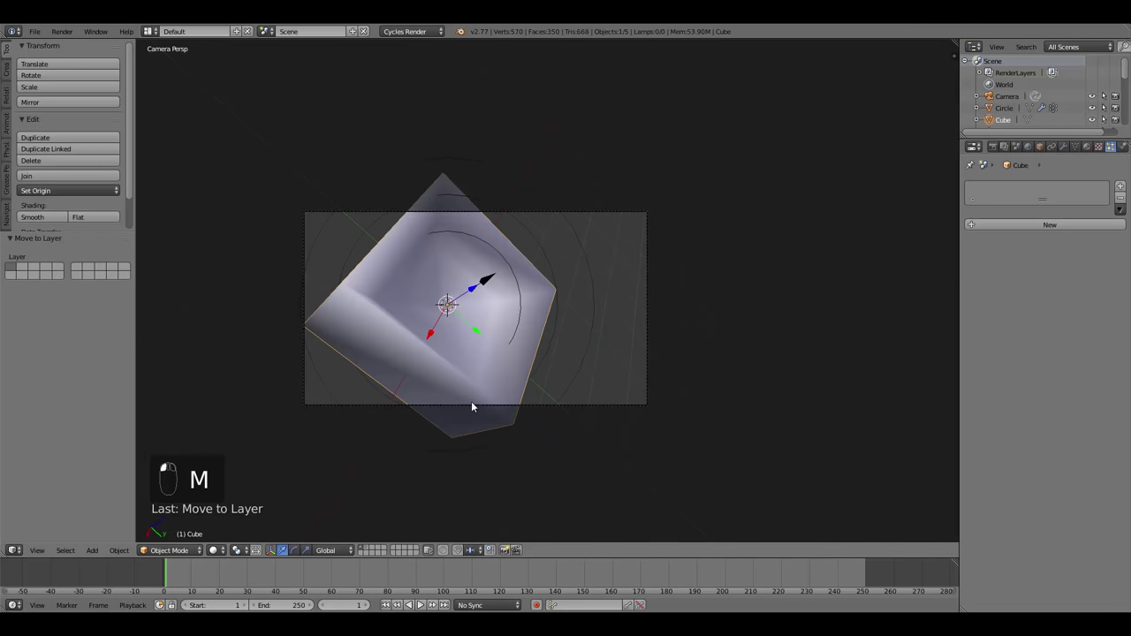
# Switch the viewport to wireframe and select the circle emitter to show its particle system modifiers.
pyautogui.press('a')
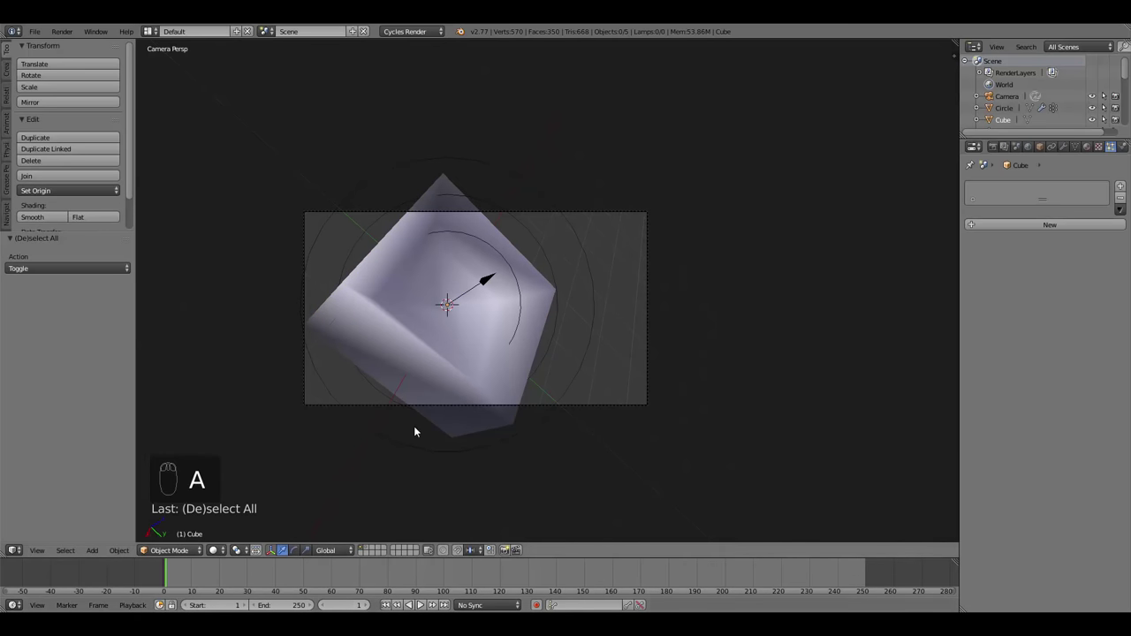
pyautogui.press('z')
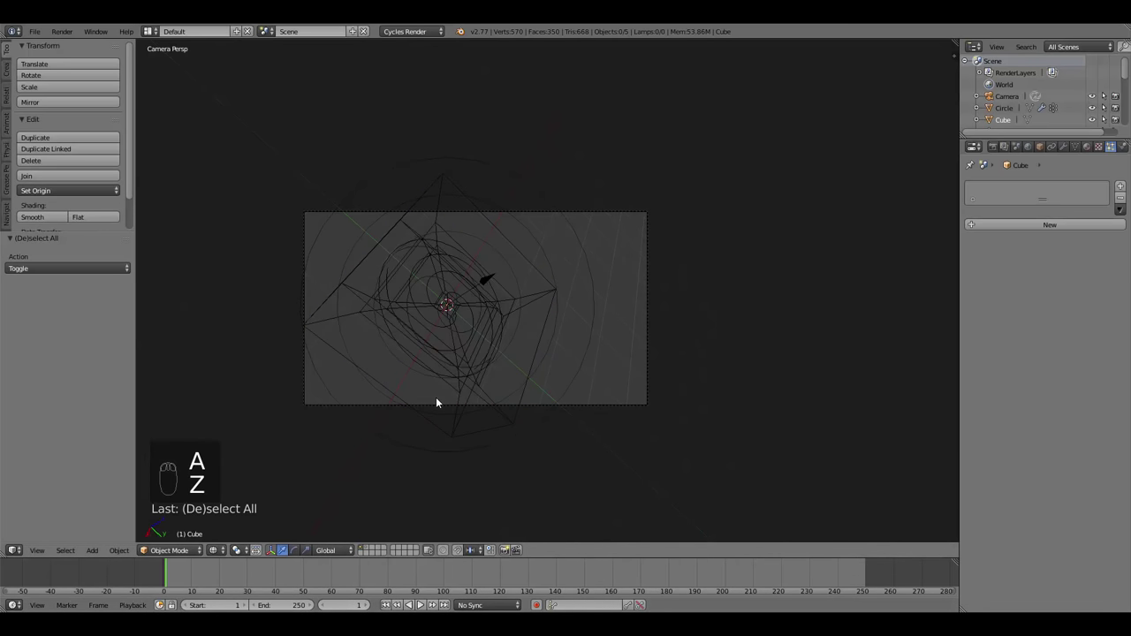
pyautogui.click(1062, 147)
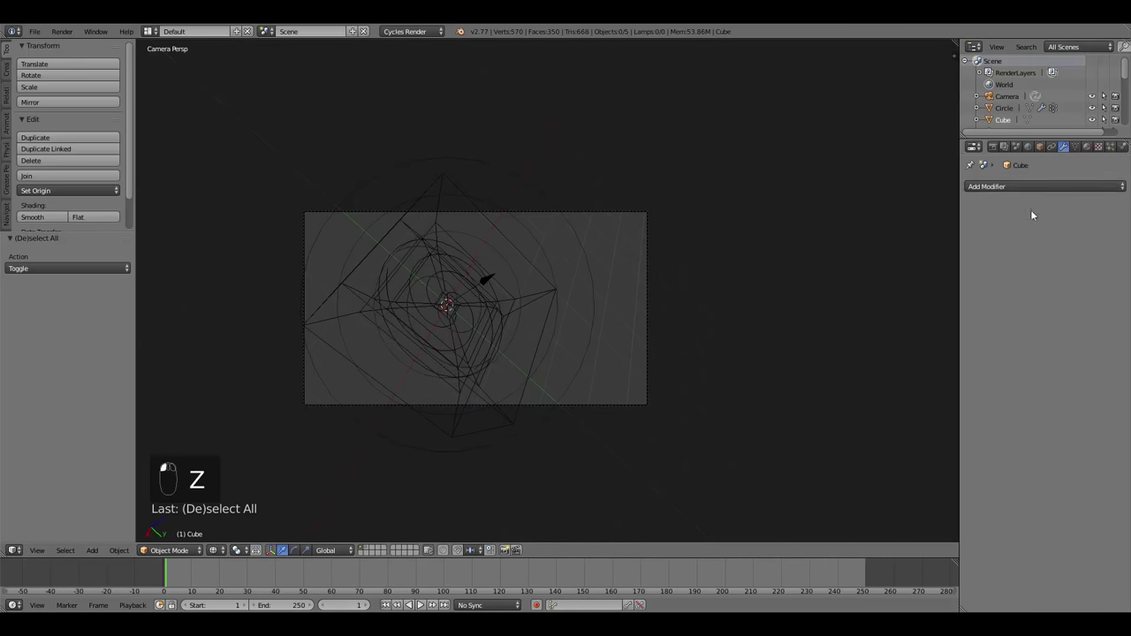
pyautogui.rightClick(425, 368)
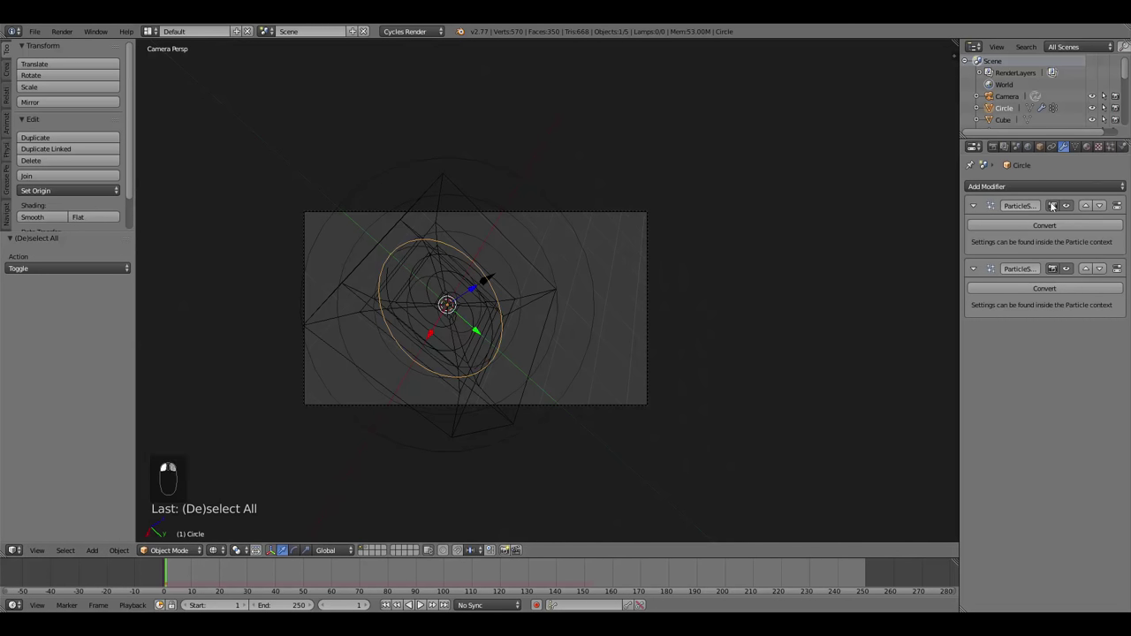
# Deselect everything, play the particle animation and stop it at frame 66.
pyautogui.press('a')
pyautogui.hotkey('alt', 'a')
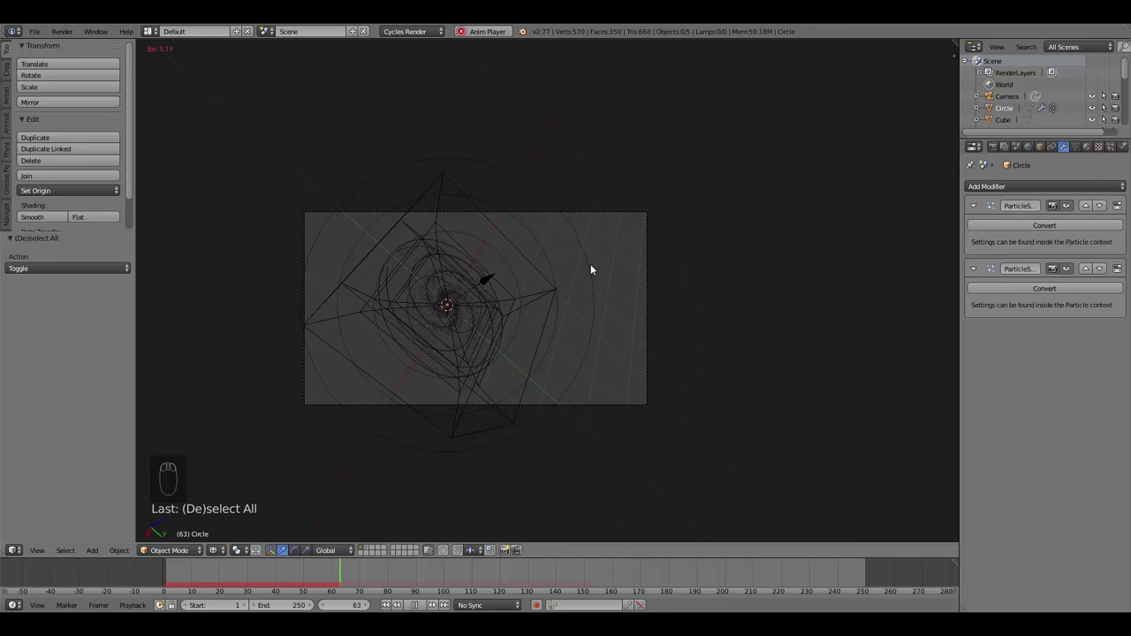
pyautogui.hotkey('alt', 'a')
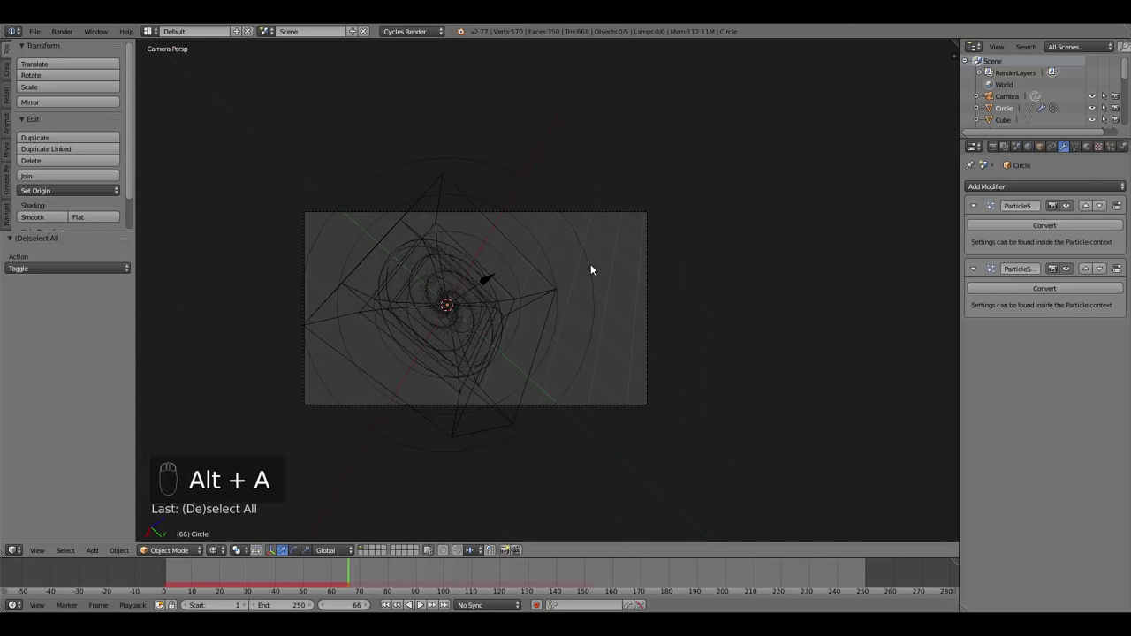
# Render frame 66 of the galaxy with the dust cube, inspect the image, and return to the 3D view.
pyautogui.press('F11')
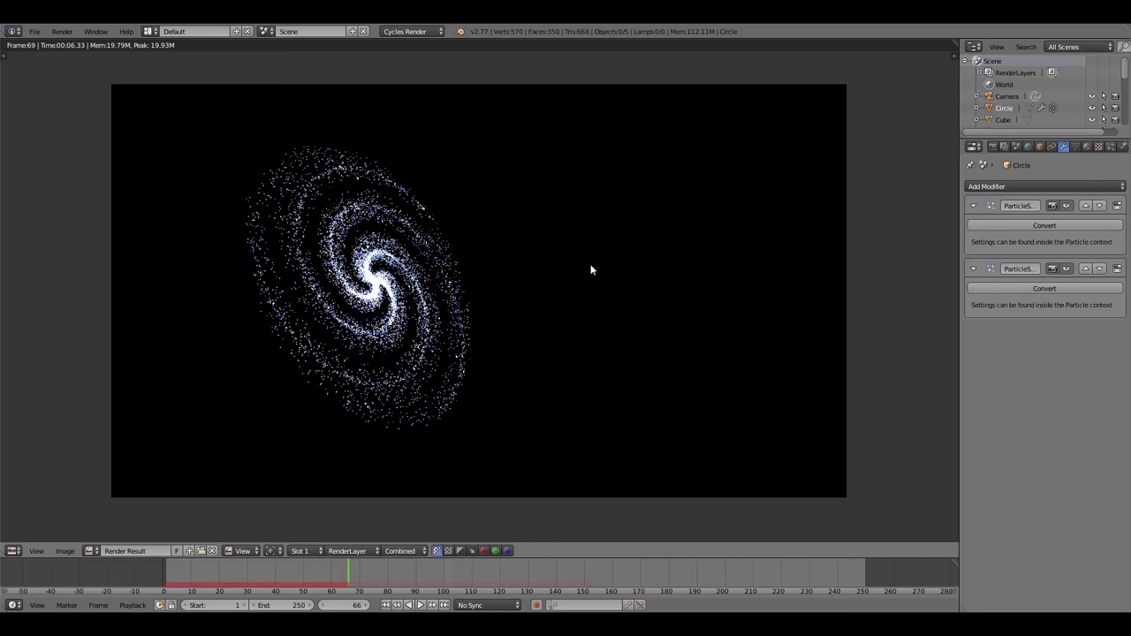
pyautogui.press('F12')
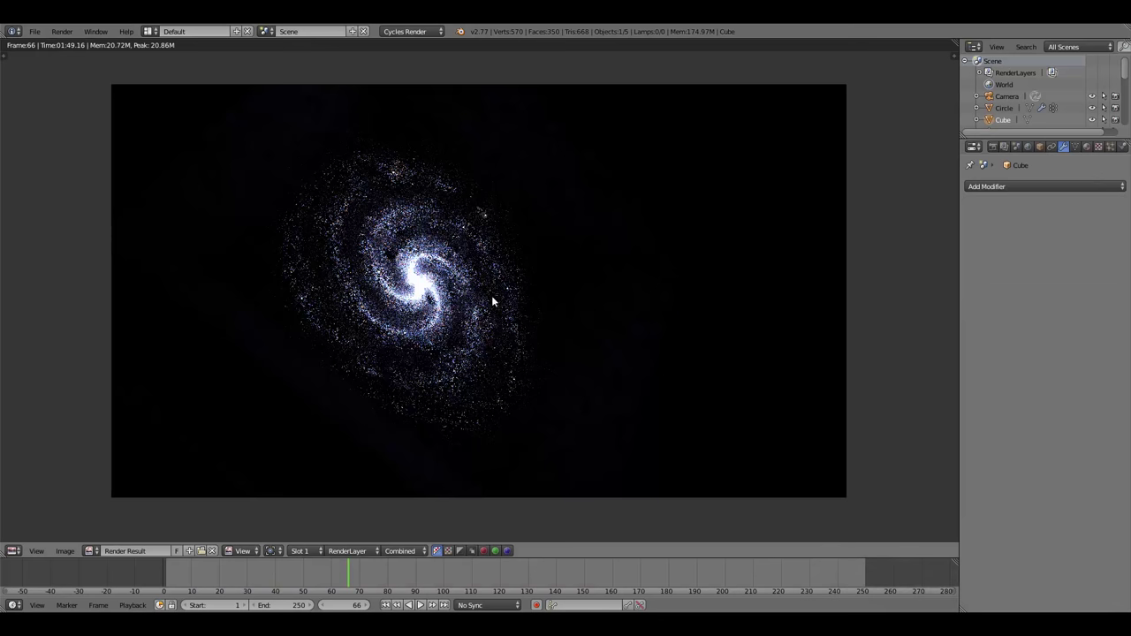
pyautogui.moveTo(259, 387); pyautogui.dragTo(490, 309)
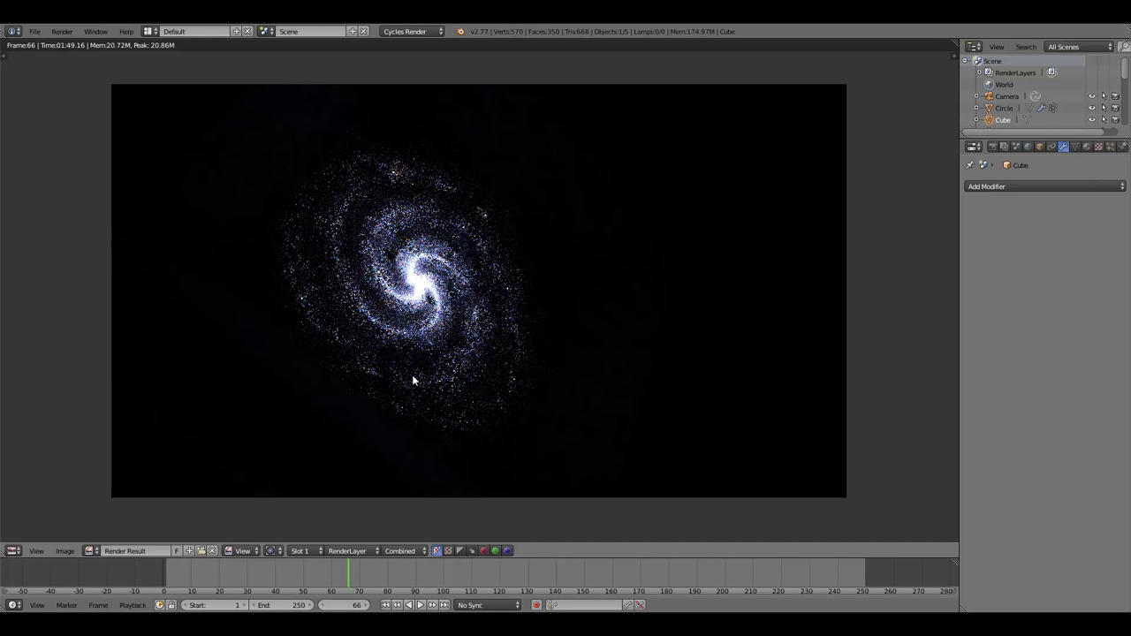
pyautogui.press('Escape')
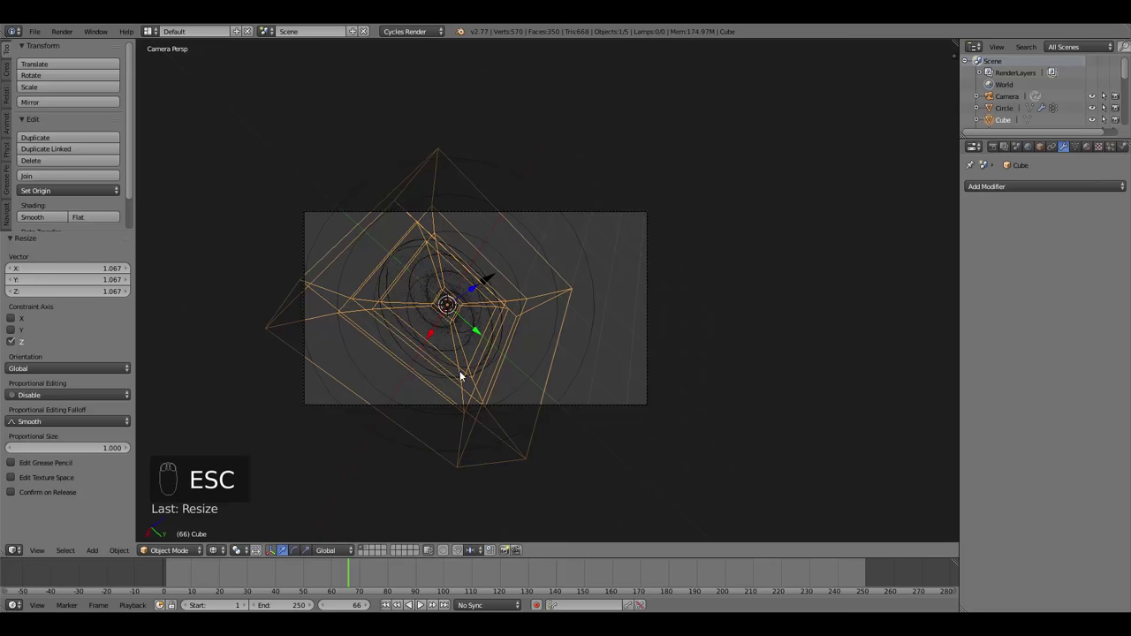
# From the top view, scale the cube up by about 1.266 on X and Y only.
pyautogui.press('KP_7')
pyautogui.press('s')
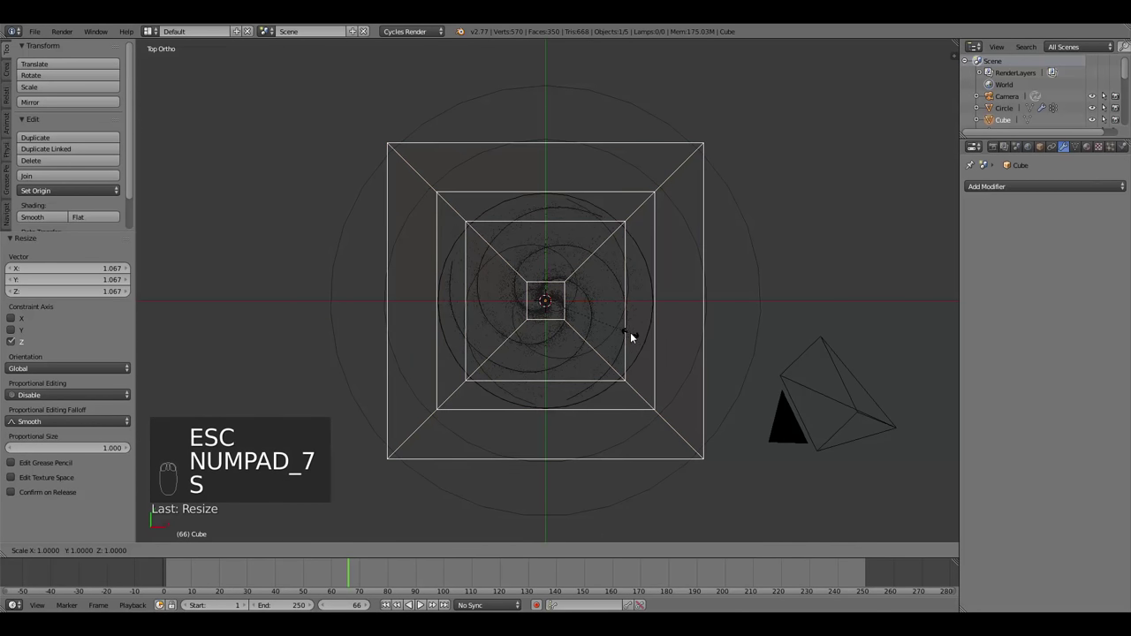
pyautogui.hotkey('shift', 'z')
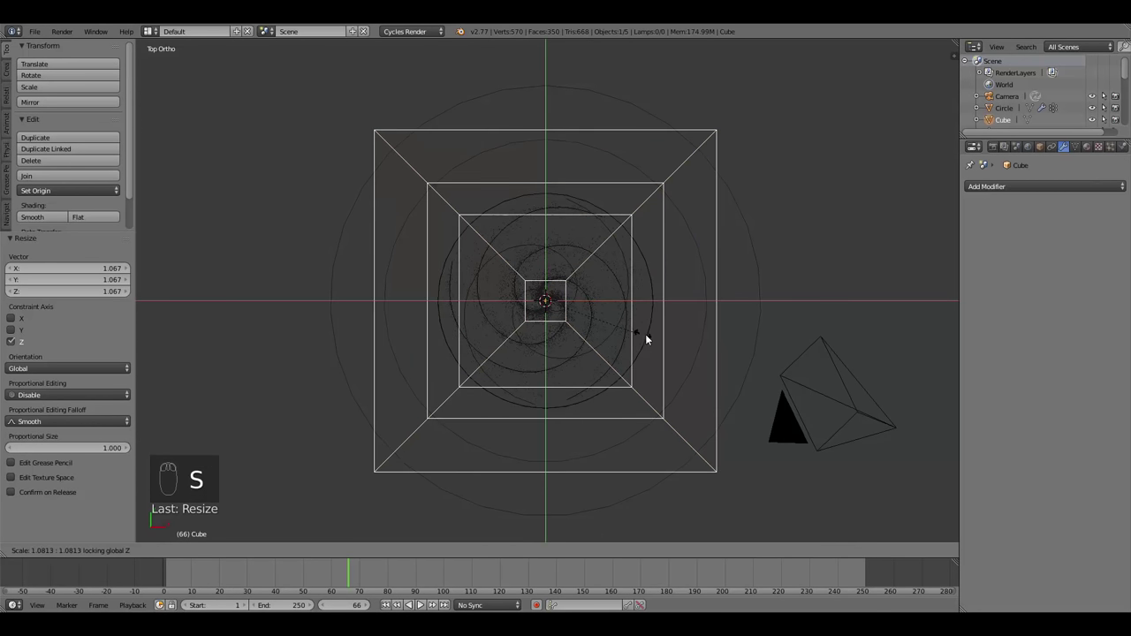
pyautogui.click(655, 336)
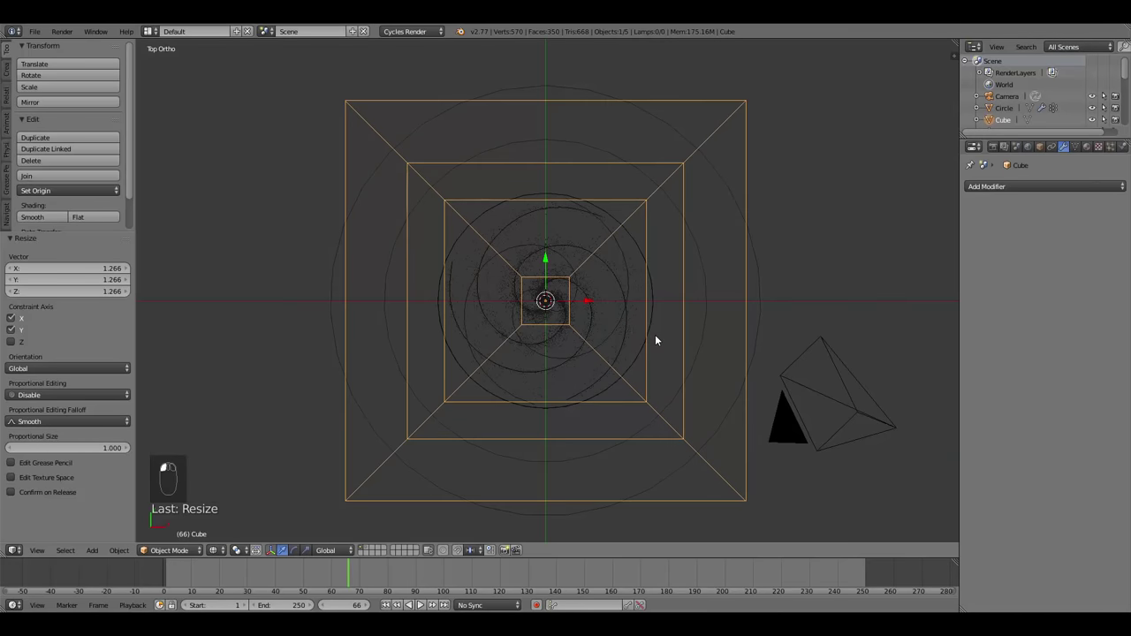
# From the front view, scale the cube along the global Z axis.
pyautogui.press('KP_1')
pyautogui.press('s')
pyautogui.press('z')
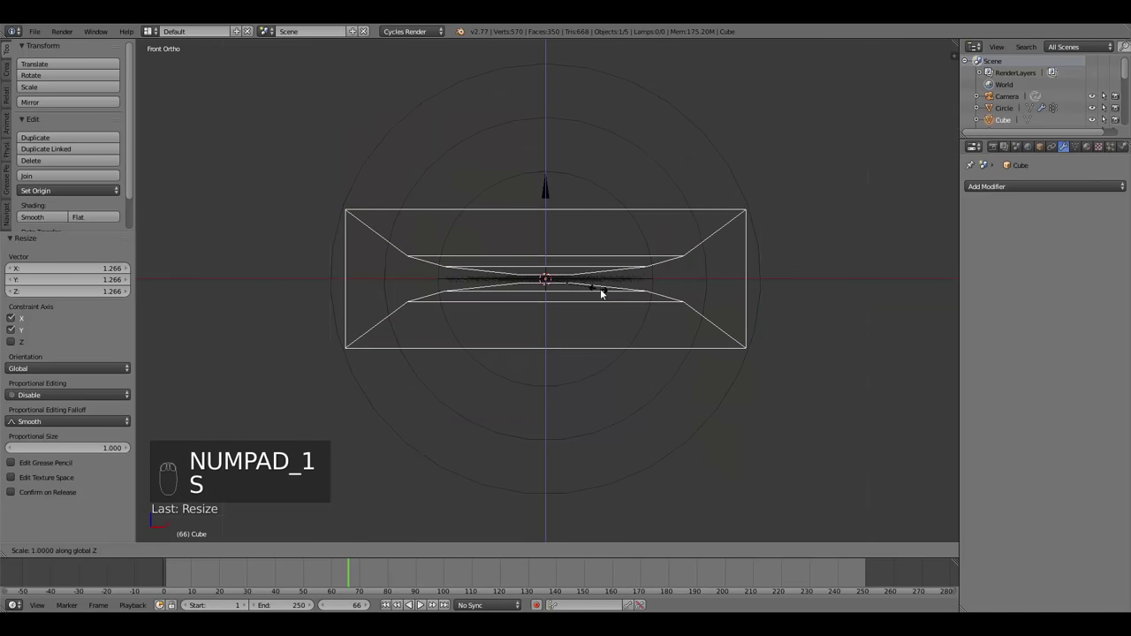
# Scale the cube by about 1.165 along the global Z axis.
pyautogui.click(680, 323)
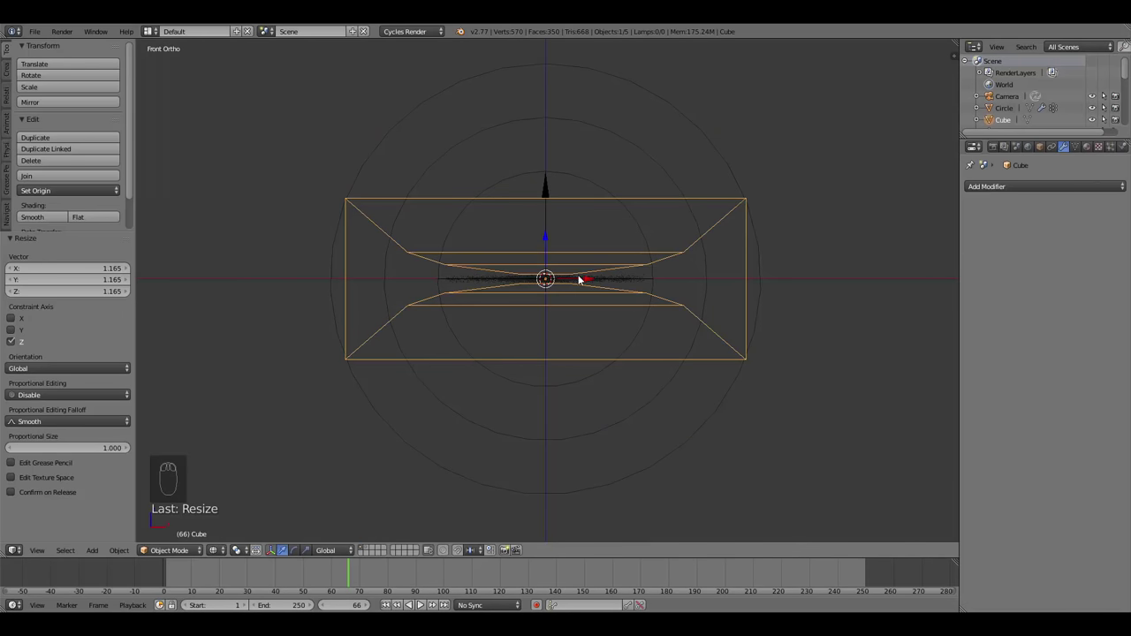
pyautogui.moveTo(578, 280); pyautogui.dragTo(450, 335, button='middle')
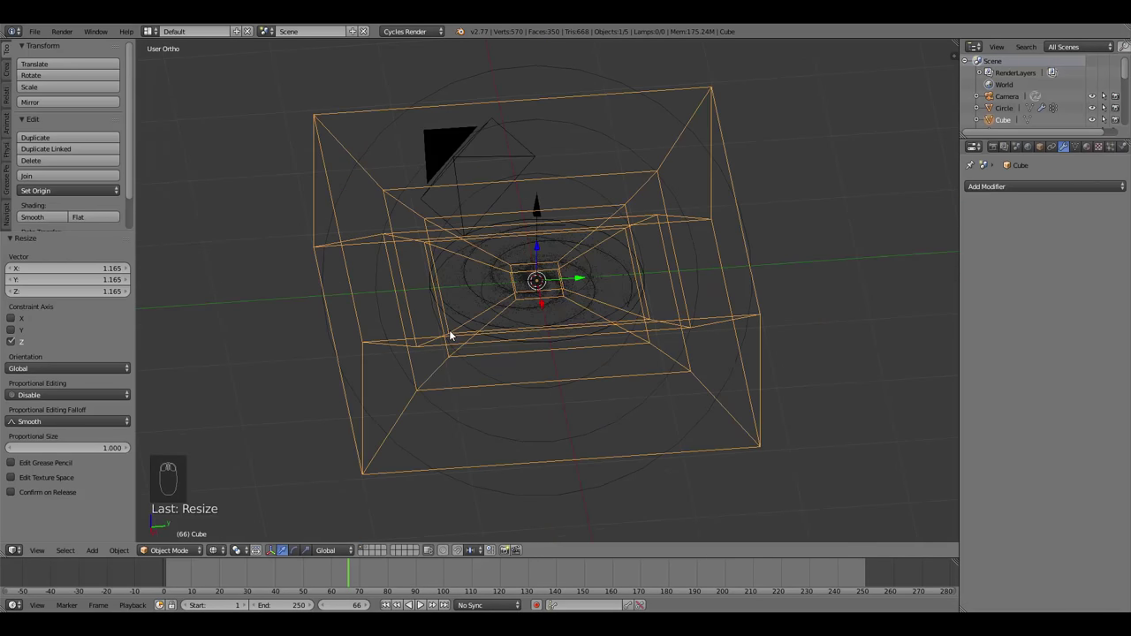
pyautogui.scroll(3, 448, 332)
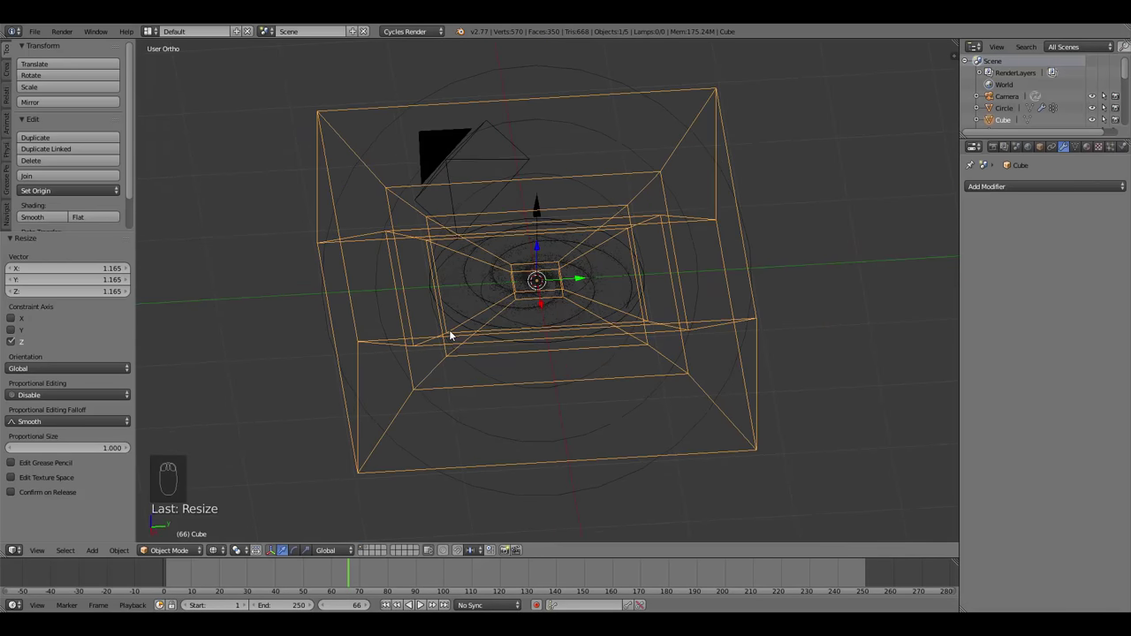
# Set the current frame of the timeline to 1.
pyautogui.click(345, 606)
pyautogui.write('1')
pyautogui.press('Return')
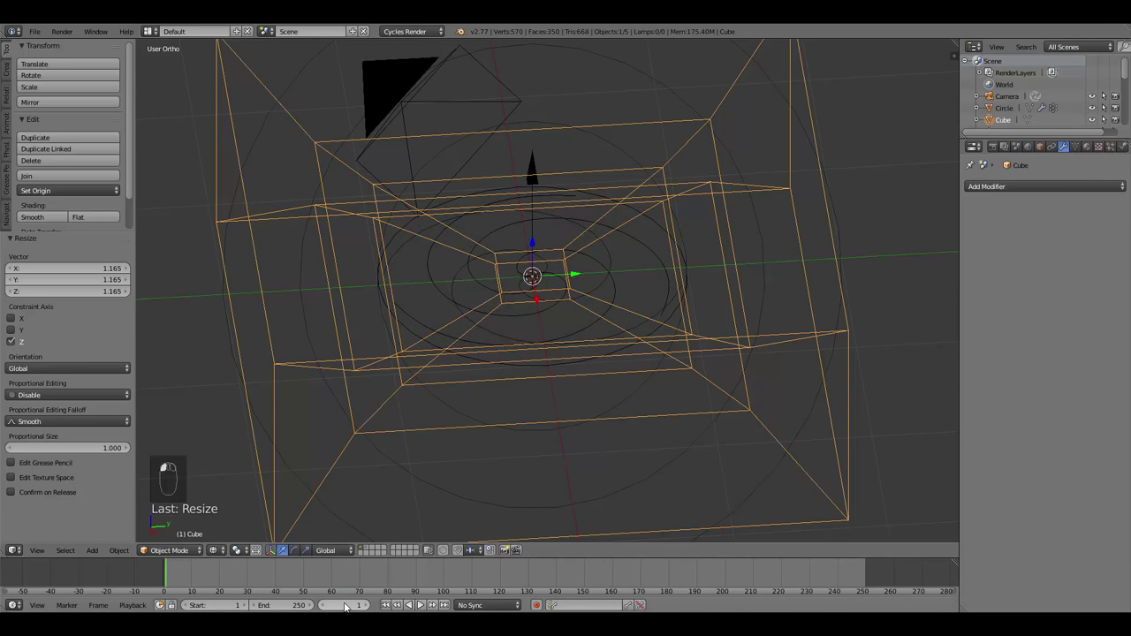
# Set the force field strength of the spiral-shaped plane to -0.02.
pyautogui.rightClick(543, 367)
pyautogui.rightClick(458, 280)
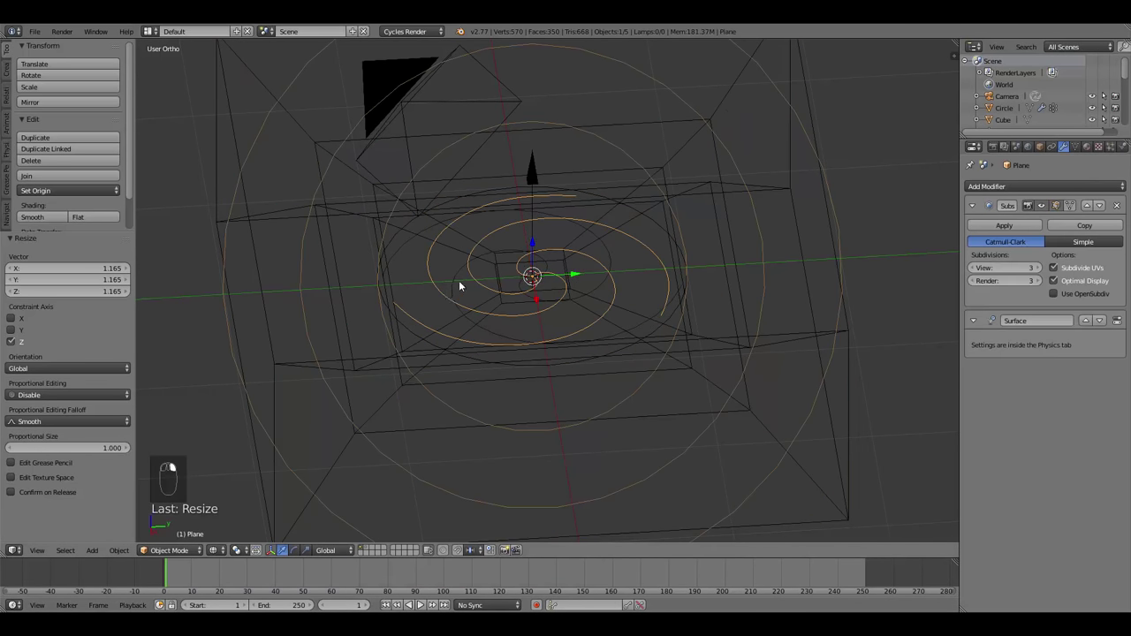
pyautogui.click(1122, 145)
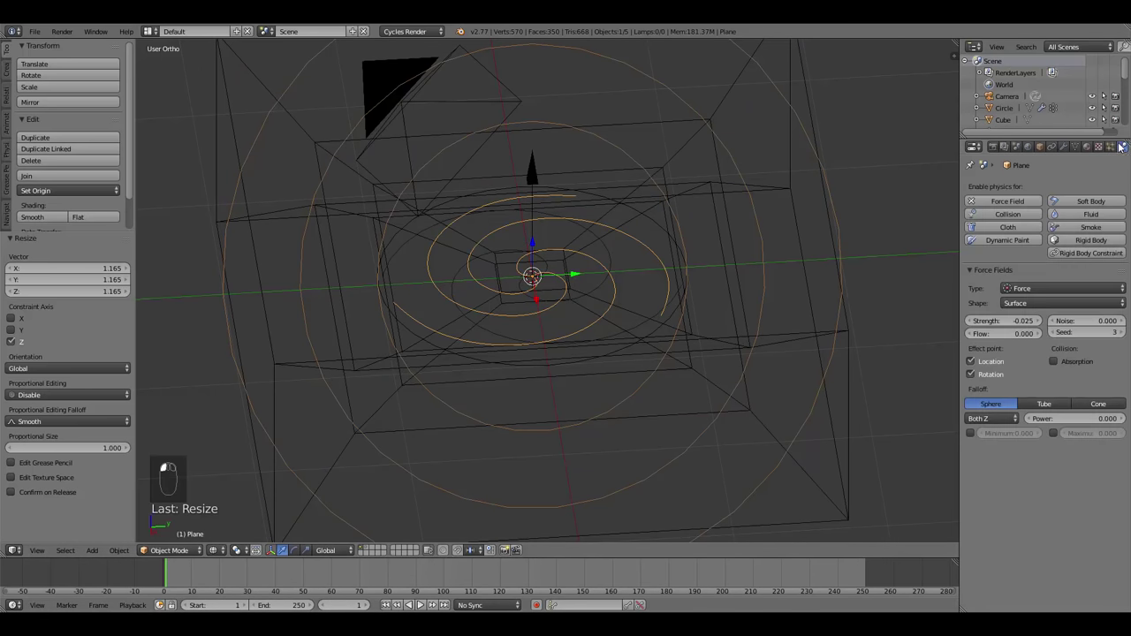
pyautogui.click(1003, 321)
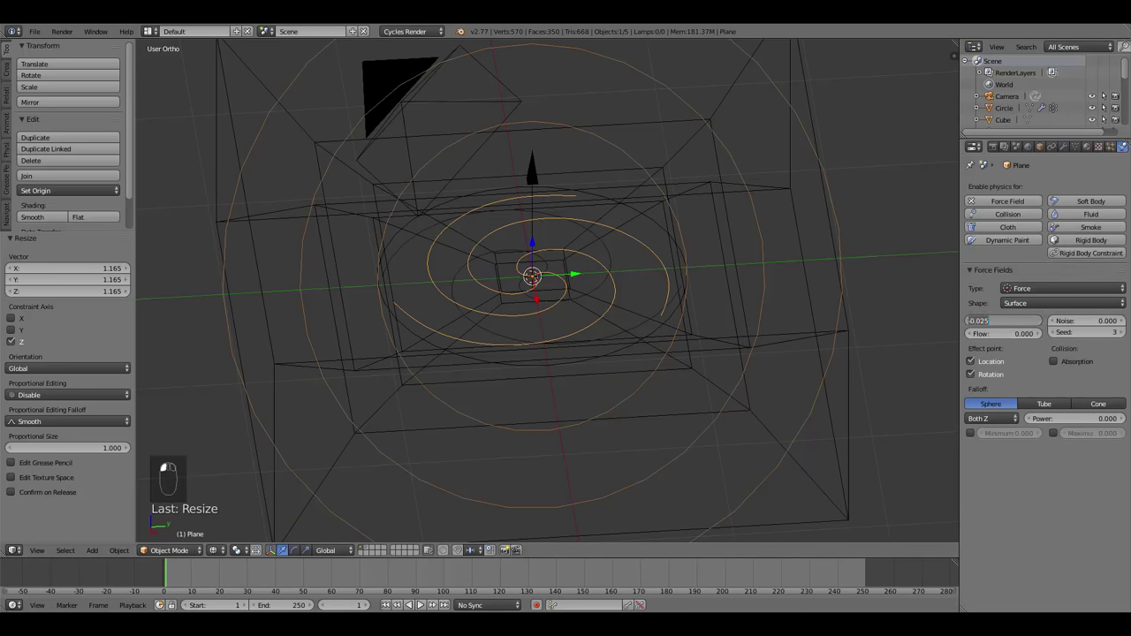
pyautogui.write('-0.02')
pyautogui.press('Return')
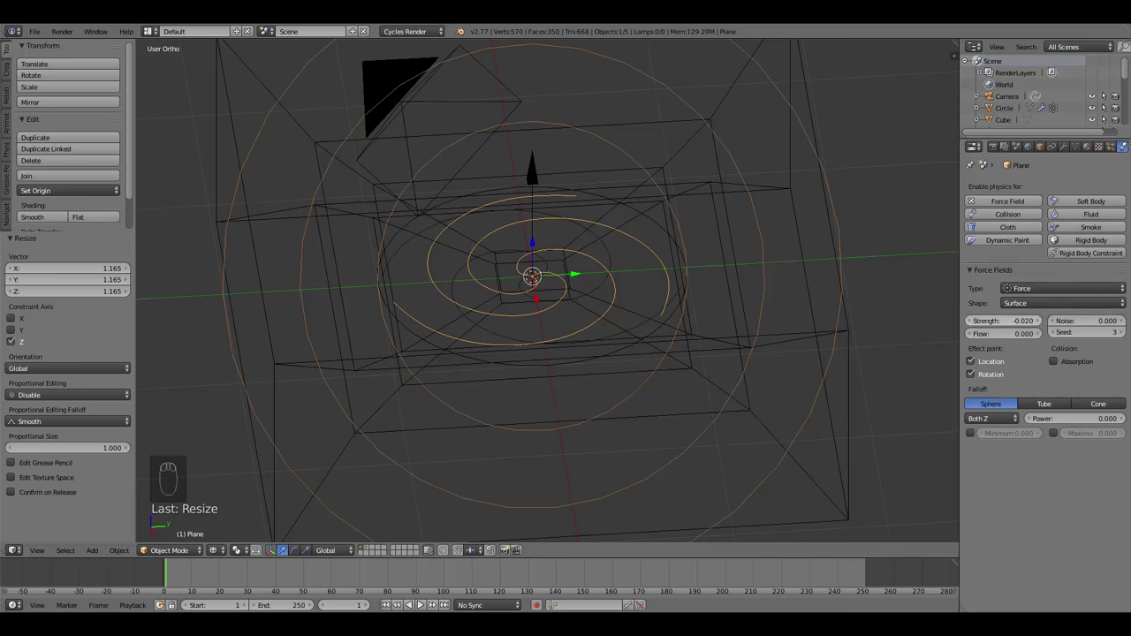
# Set the Brownian force of the circle's Stars particle system to 0.25.
pyautogui.rightClick(470, 357)
pyautogui.click(1110, 146)
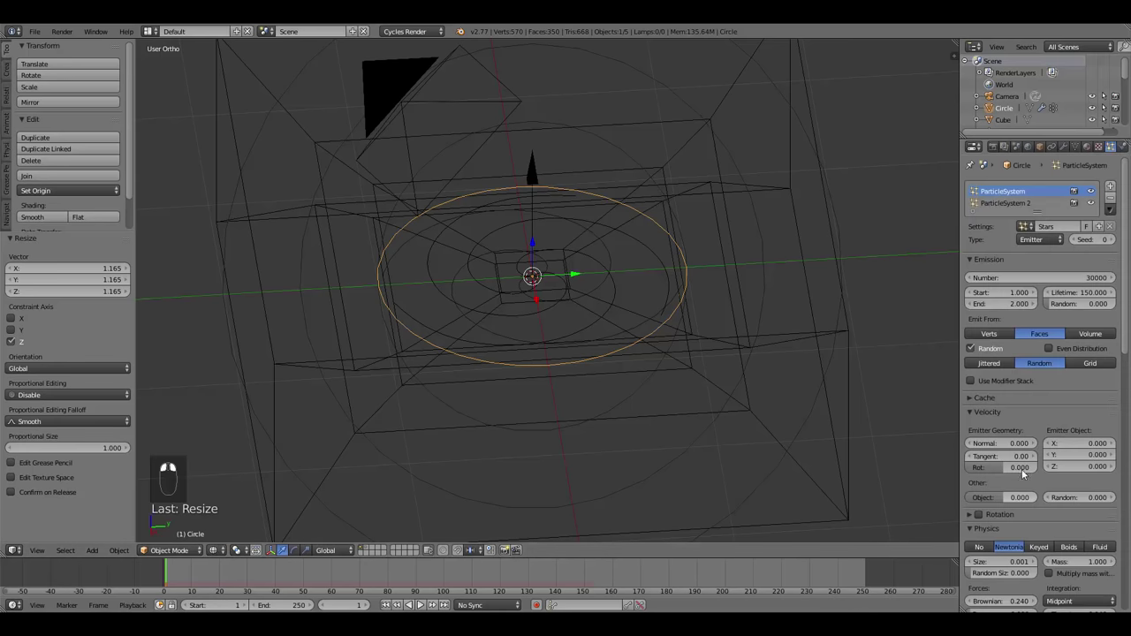
pyautogui.scroll(-3, 1007, 439)
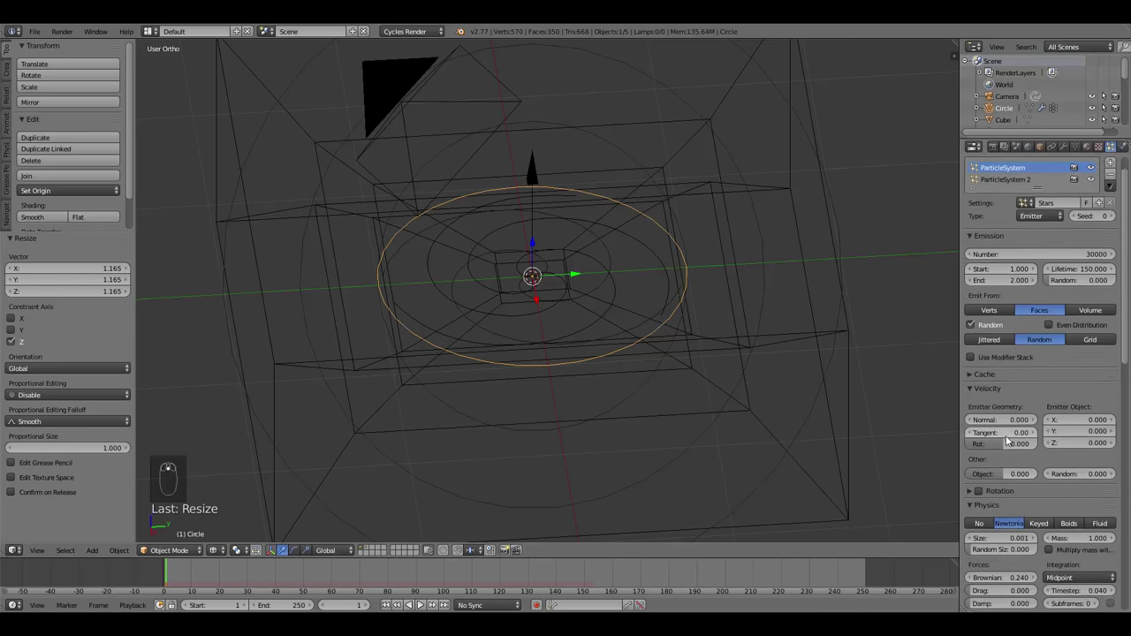
pyautogui.click(1005, 507)
pyautogui.press('BackSpace')
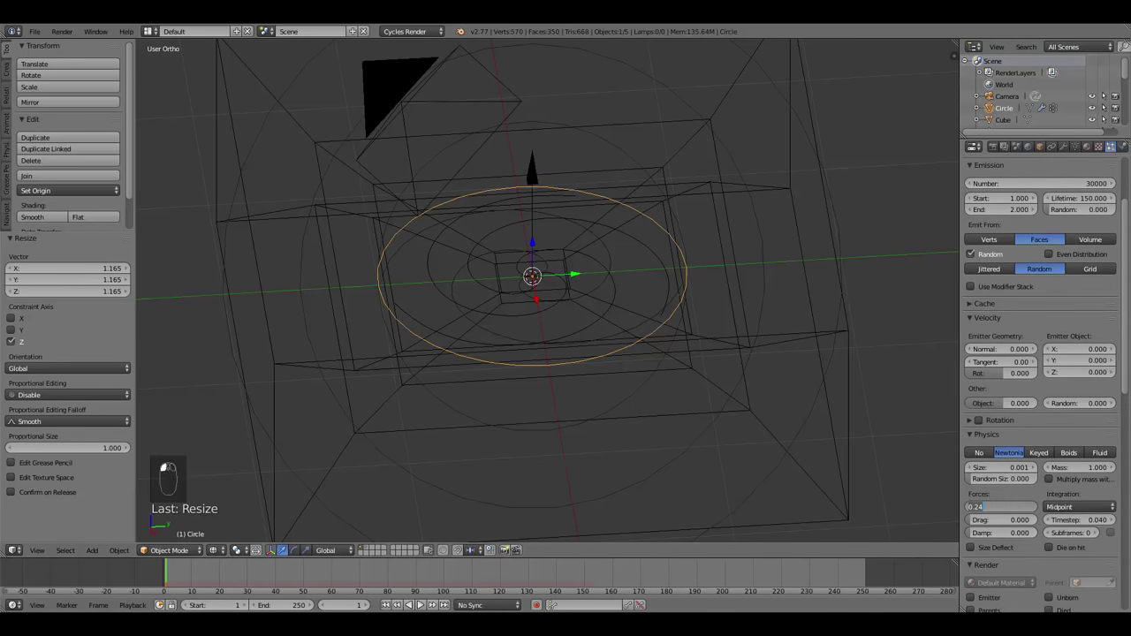
pyautogui.write('0.25')
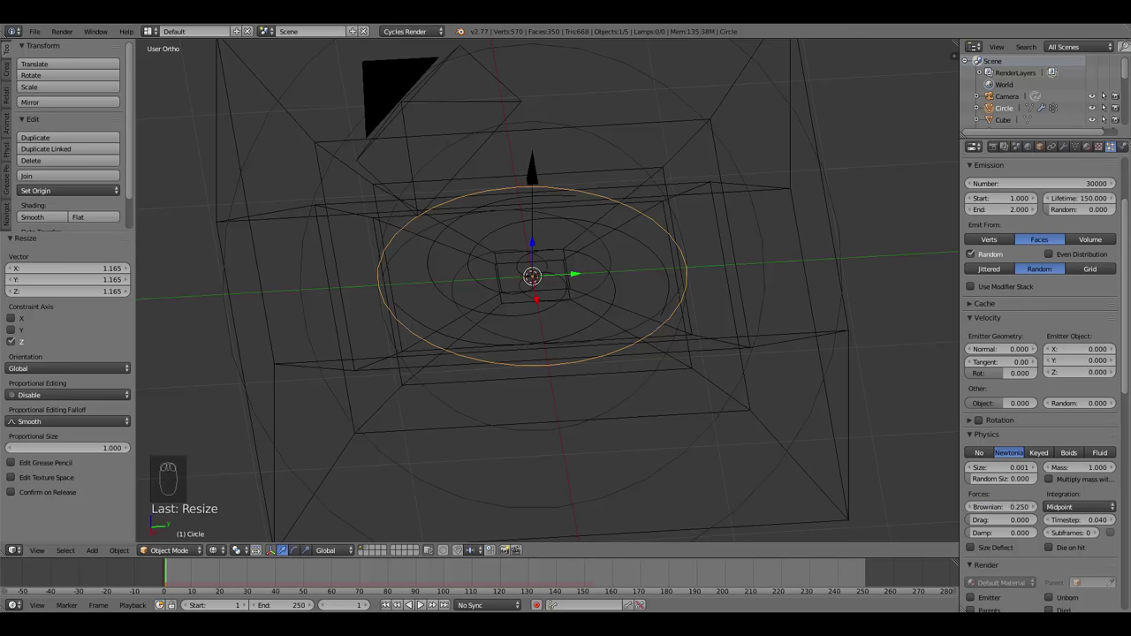
pyautogui.press('Return')
# Switch the viewport to solid shading, deselect all objects and save the file.
pyautogui.hotkey('ctrl', 's')
pyautogui.moveTo(553, 239)
pyautogui.mouseDown(button='middle')
pyautogui.moveTo(580, 371)
pyautogui.moveTo(487, 340)
pyautogui.moveTo(614, 346)
pyautogui.mouseUp(button='middle')
pyautogui.press('z')
pyautogui.press('a')
pyautogui.hotkey('ctrl', 's')
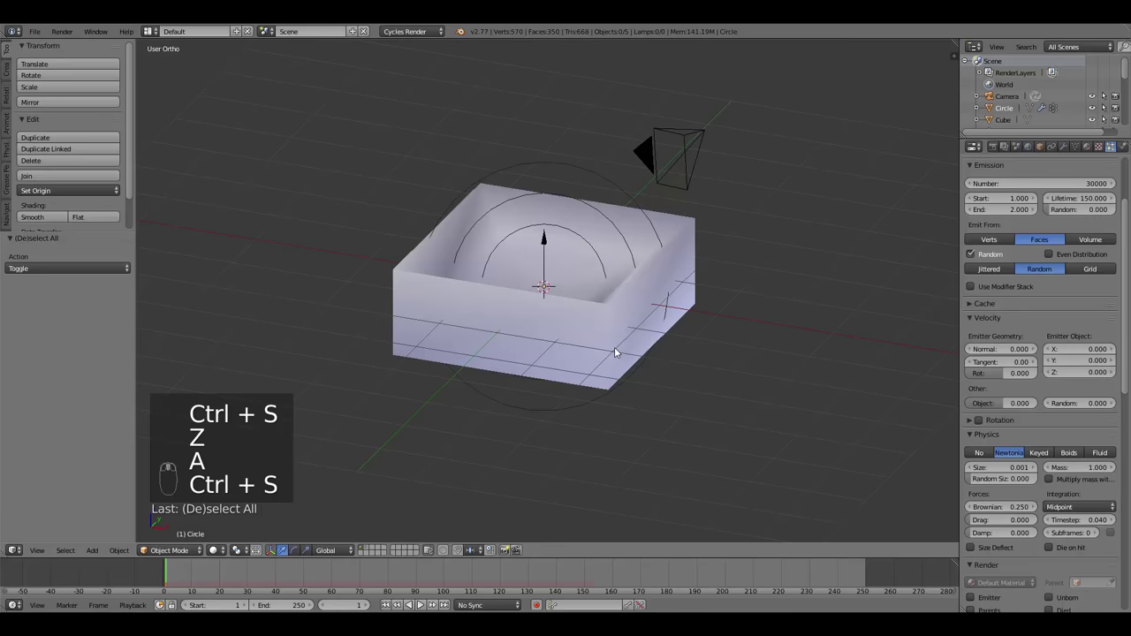
# Examine the spiral arms and outer star clusters in the rendered galaxy image, and return to the 3D view.
pyautogui.press('F11')
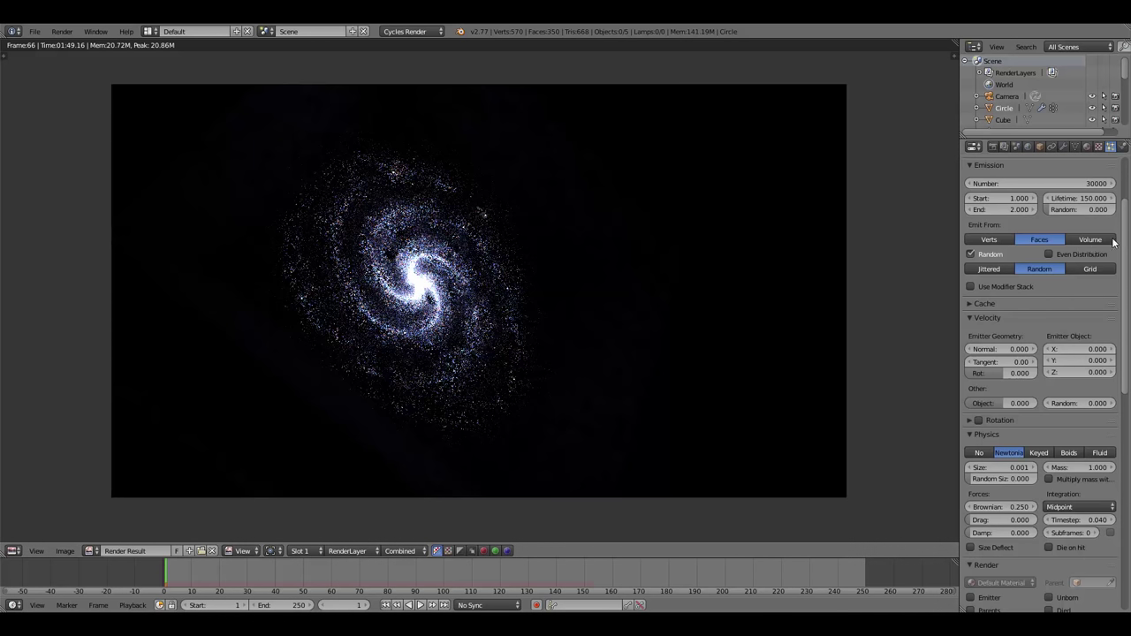
pyautogui.scroll(4, 1111, 243)
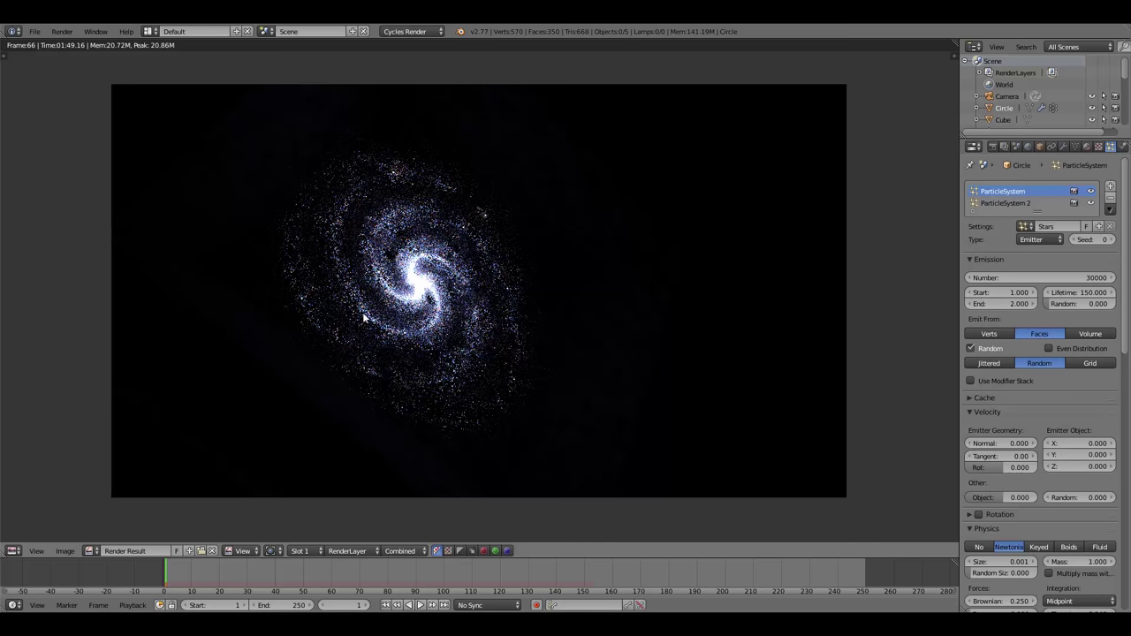
pyautogui.click(388, 216)
pyautogui.moveTo(389, 216); pyautogui.dragTo(505, 166)
pyautogui.moveTo(288, 224); pyautogui.dragTo(325, 290)
pyautogui.moveTo(364, 446); pyautogui.dragTo(581, 354)
pyautogui.press('Escape')
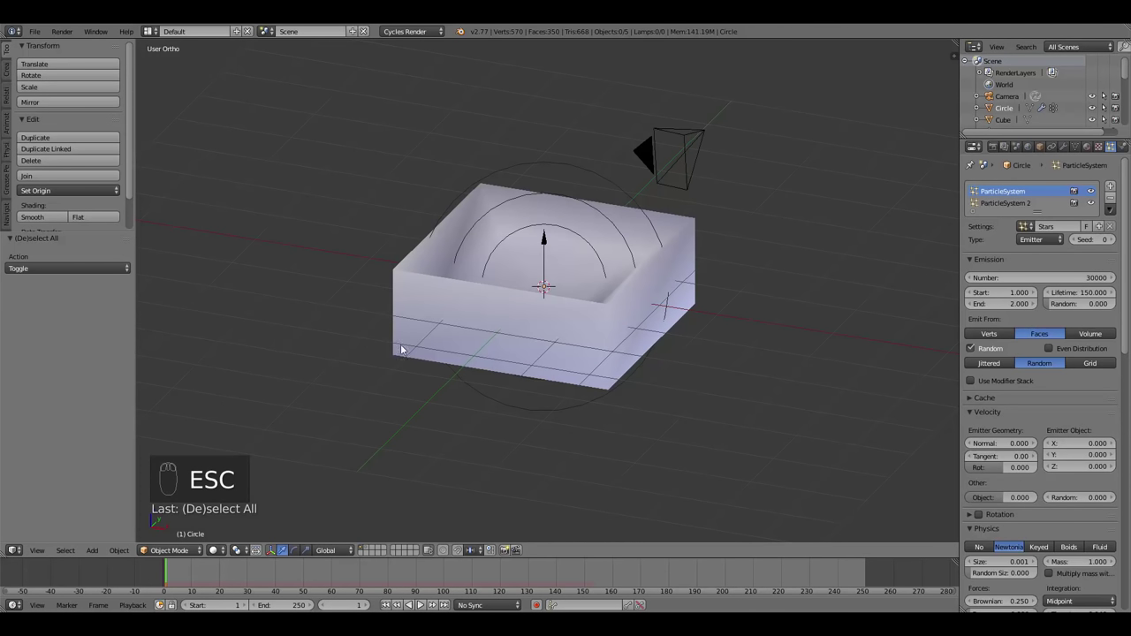
# Show the scene in wireframe and briefly play back the particle animation.
pyautogui.press('z')
pyautogui.hotkey('alt', 'a')
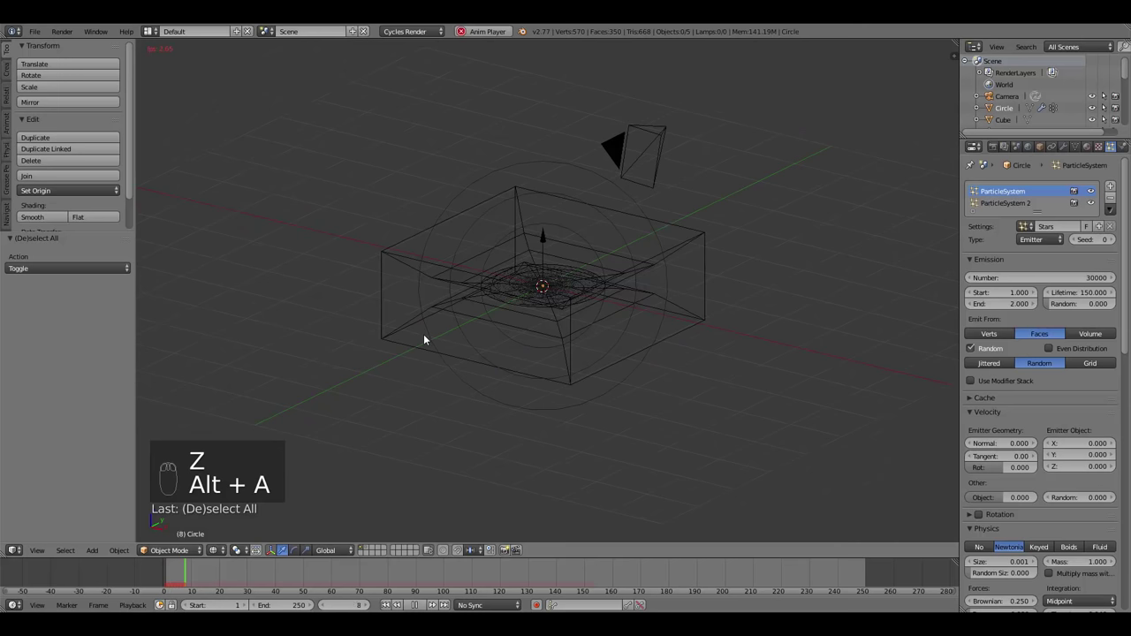
pyautogui.press('Escape')
# Set the emission number of the circle's Stars particle system to 90000.
pyautogui.click(1023, 277)
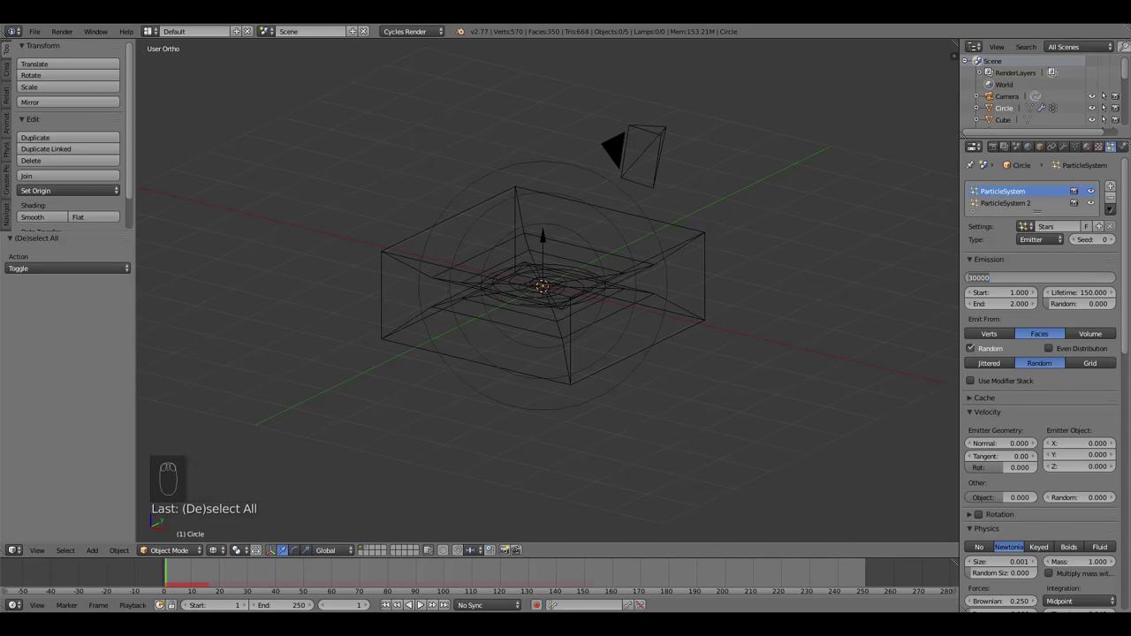
pyautogui.write('90000')
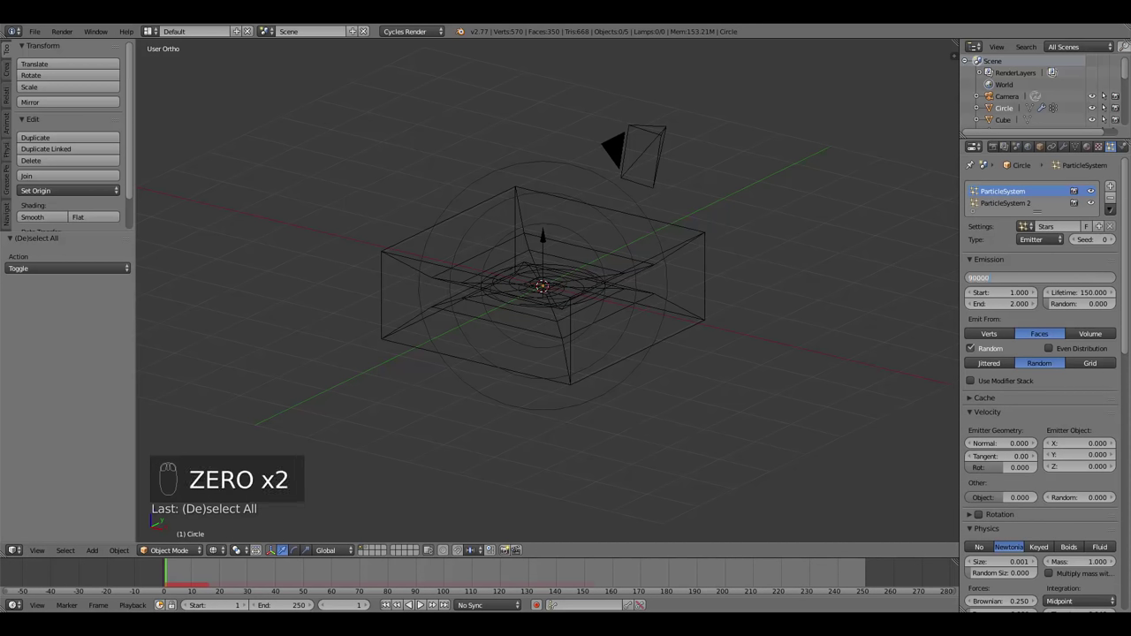
pyautogui.press('Return')
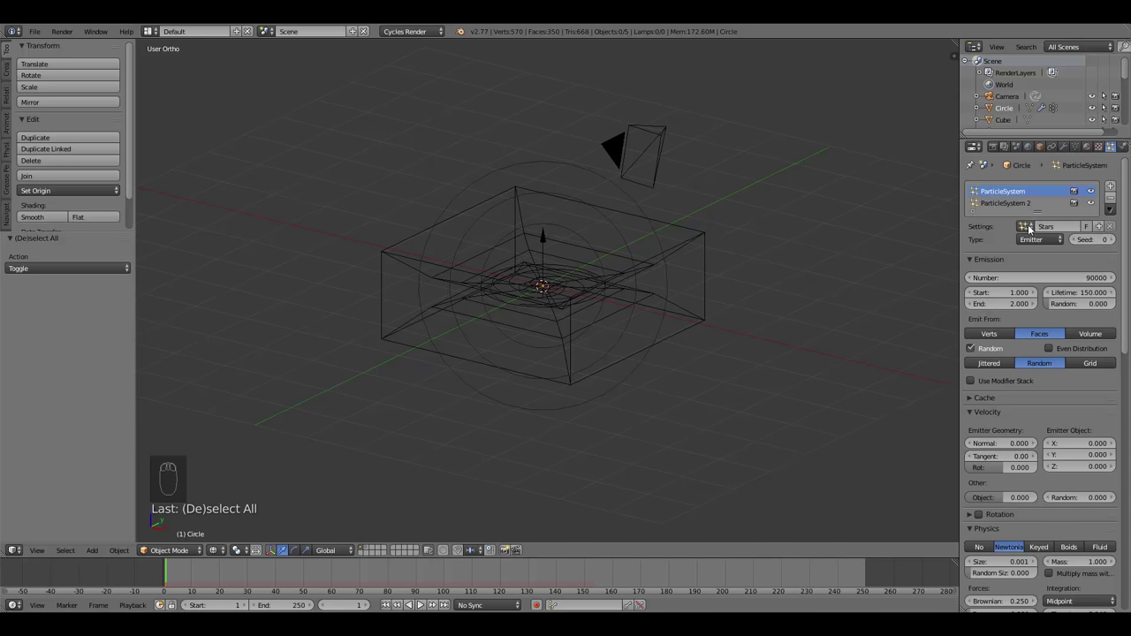
pyautogui.moveTo(1125, 223); pyautogui.dragTo(1128, 274)
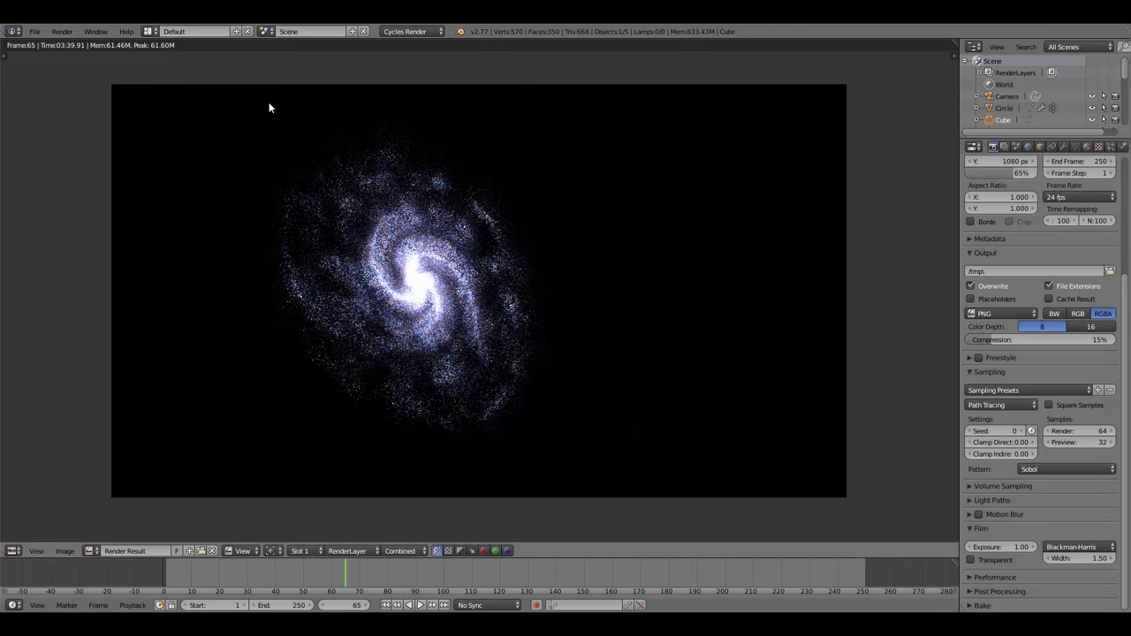
# Switch to the Compositing screen layout, expand the node editor over the areas below it and hide its properties sidebar.
pyautogui.click(149, 31)
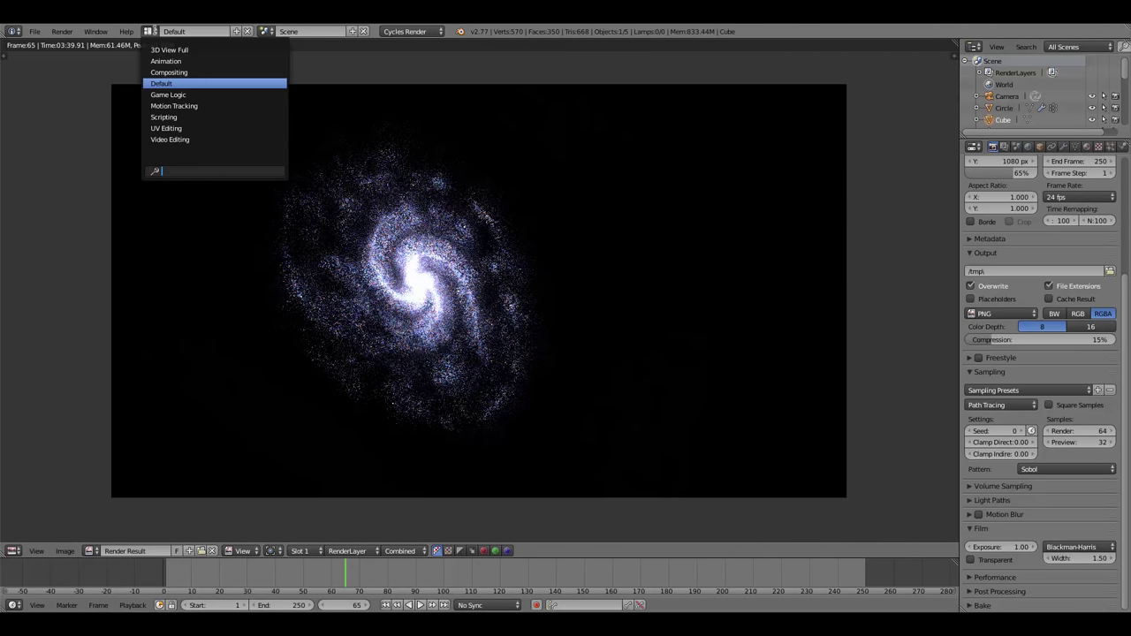
pyautogui.click(178, 71)
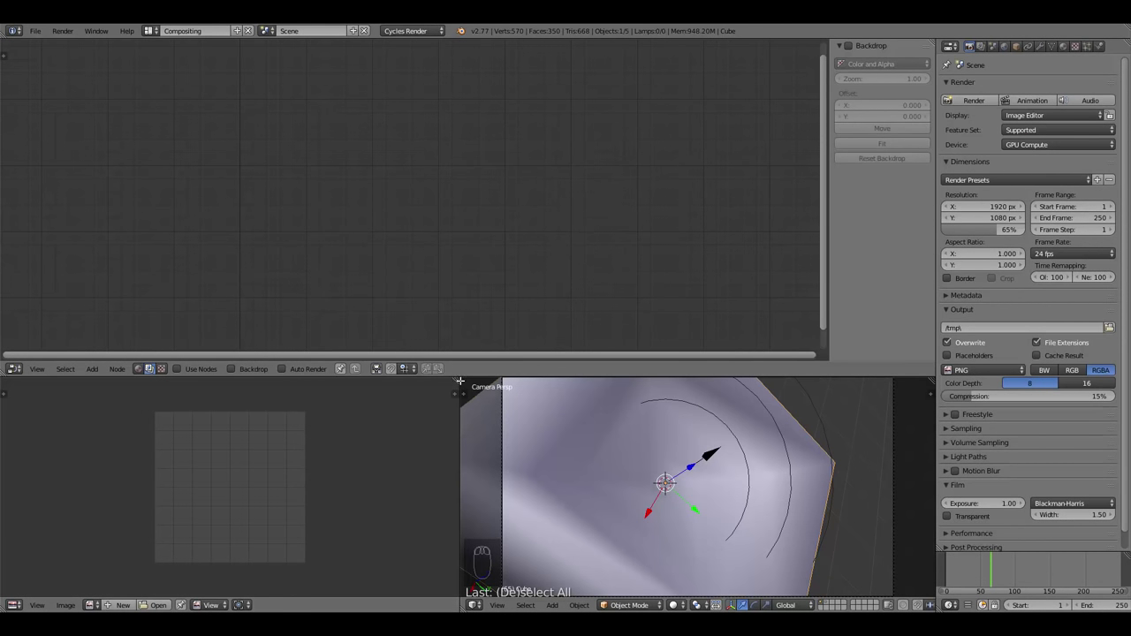
pyautogui.moveTo(460, 381); pyautogui.dragTo(534, 387)
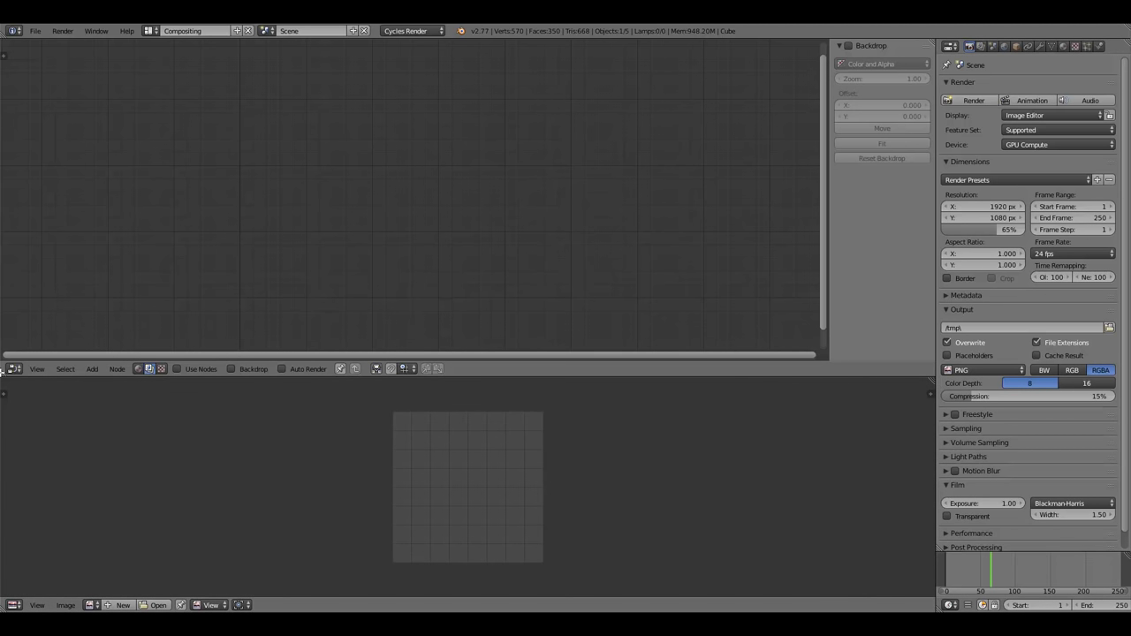
pyautogui.moveTo(2, 371); pyautogui.dragTo(4, 422)
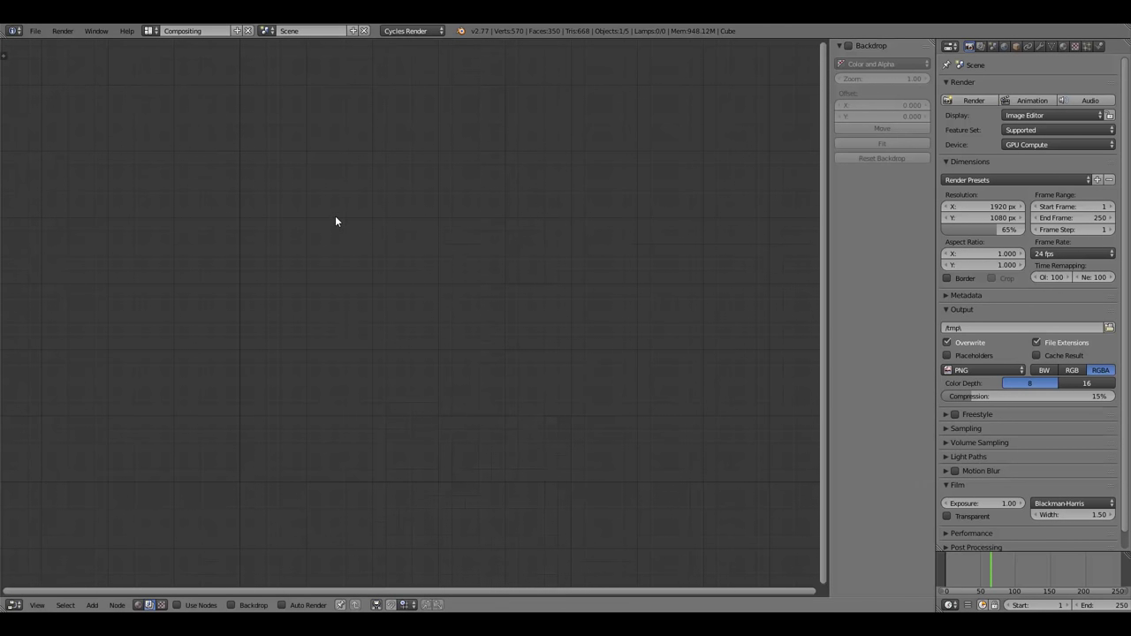
pyautogui.press('n')
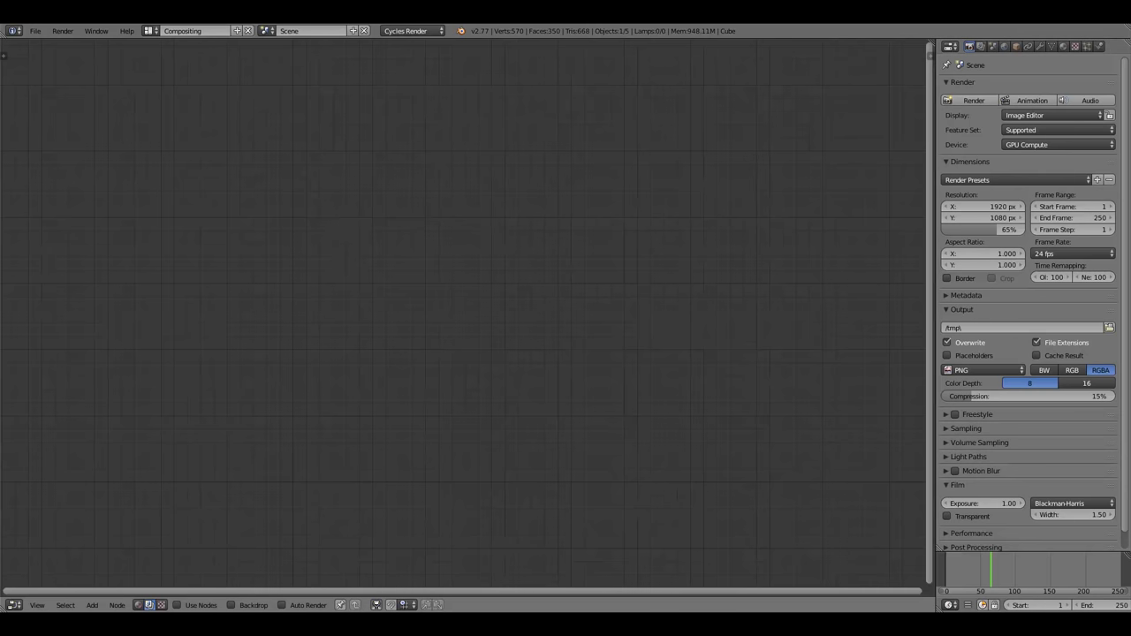
# Enable compositing nodes with the backdrop, and spread the Render Layers and Composite nodes apart.
pyautogui.click(185, 606)
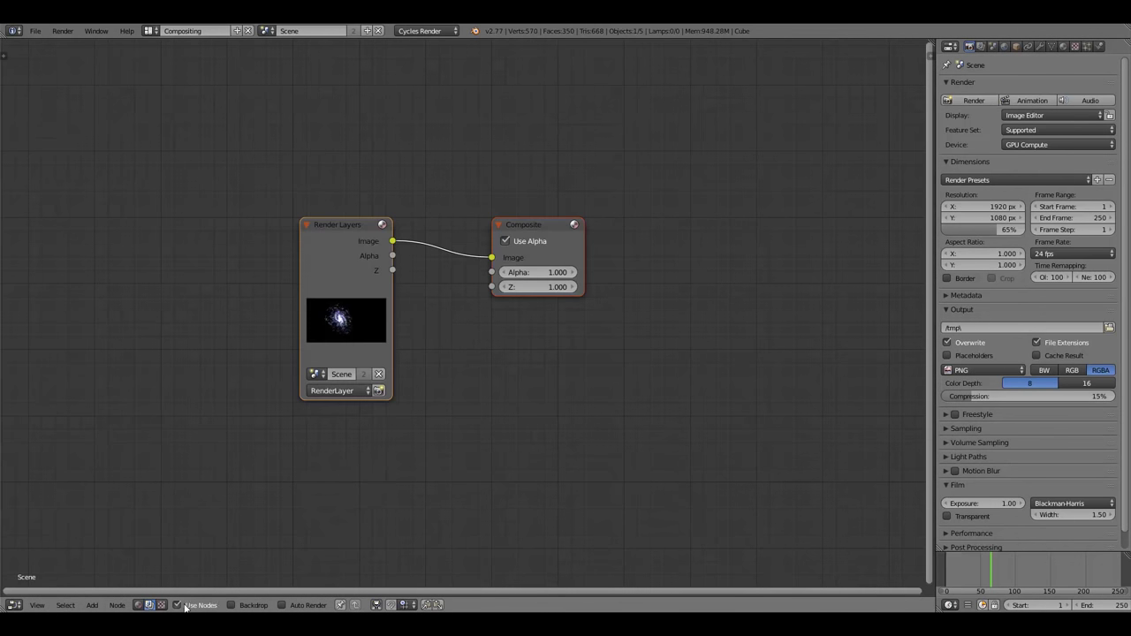
pyautogui.click(232, 606)
pyautogui.scroll(-1, 434, 396)
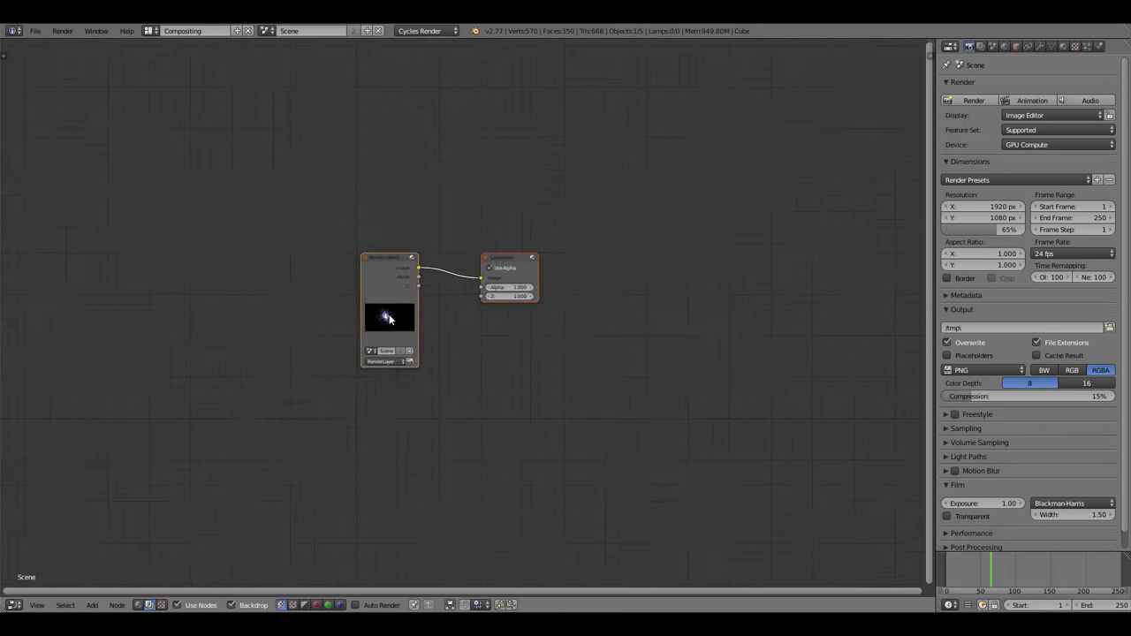
pyautogui.moveTo(353, 256); pyautogui.dragTo(85, 178)
pyautogui.press('Home')
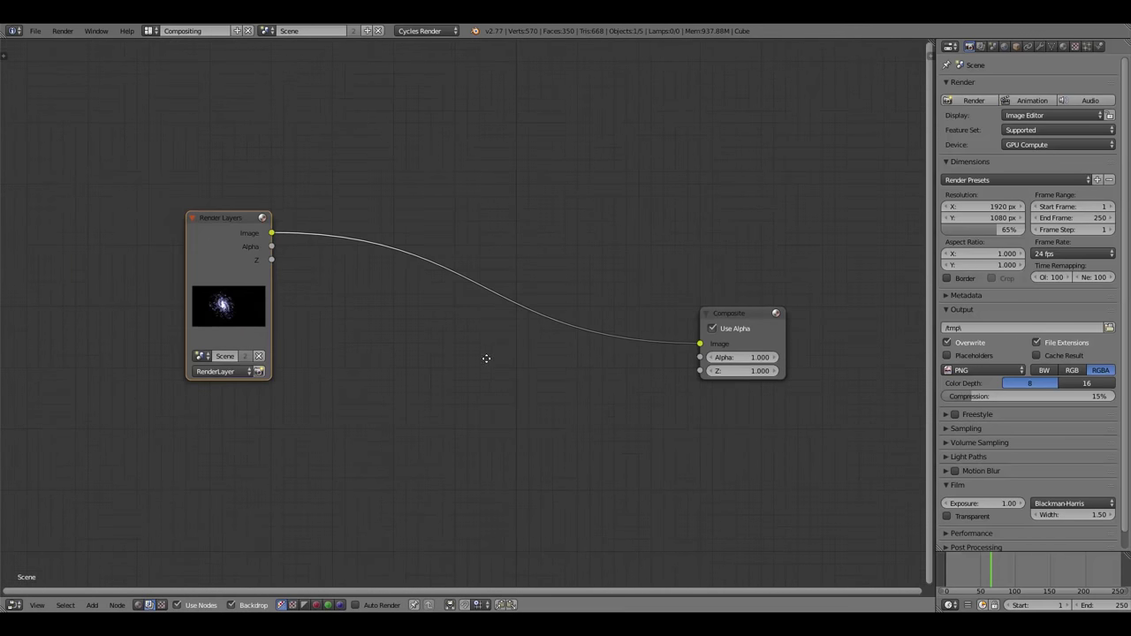
pyautogui.moveTo(794, 327); pyautogui.dragTo(478, 253)
pyautogui.press('Home')
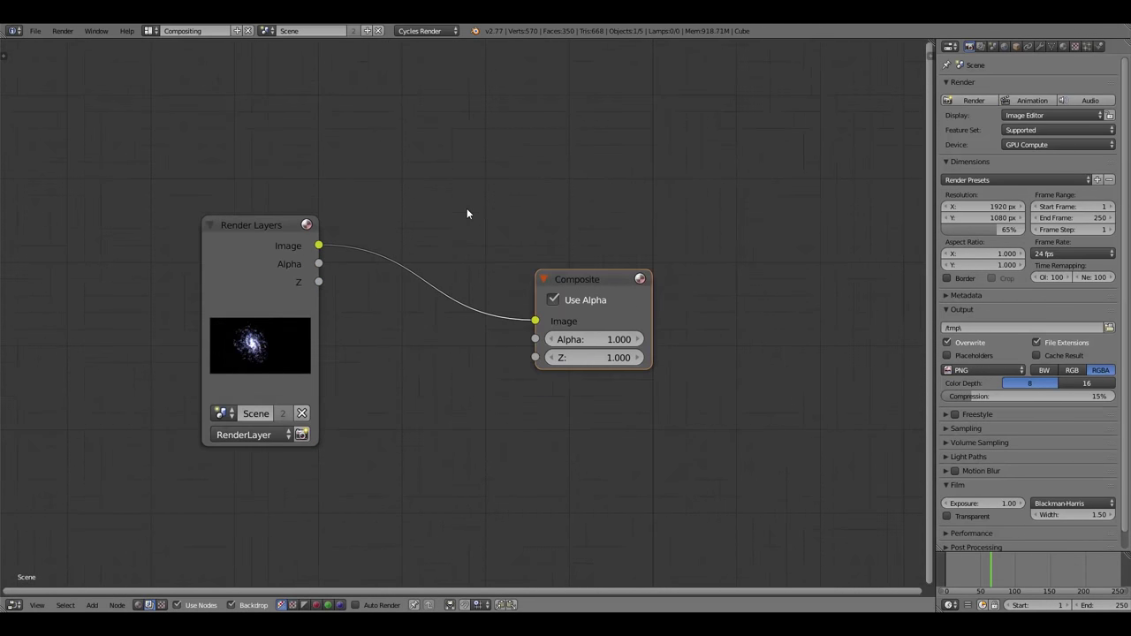
# Add a Viewer node above the Composite node and connect the Render Layers image output to its image input.
pyautogui.hotkey('shift', 'a')
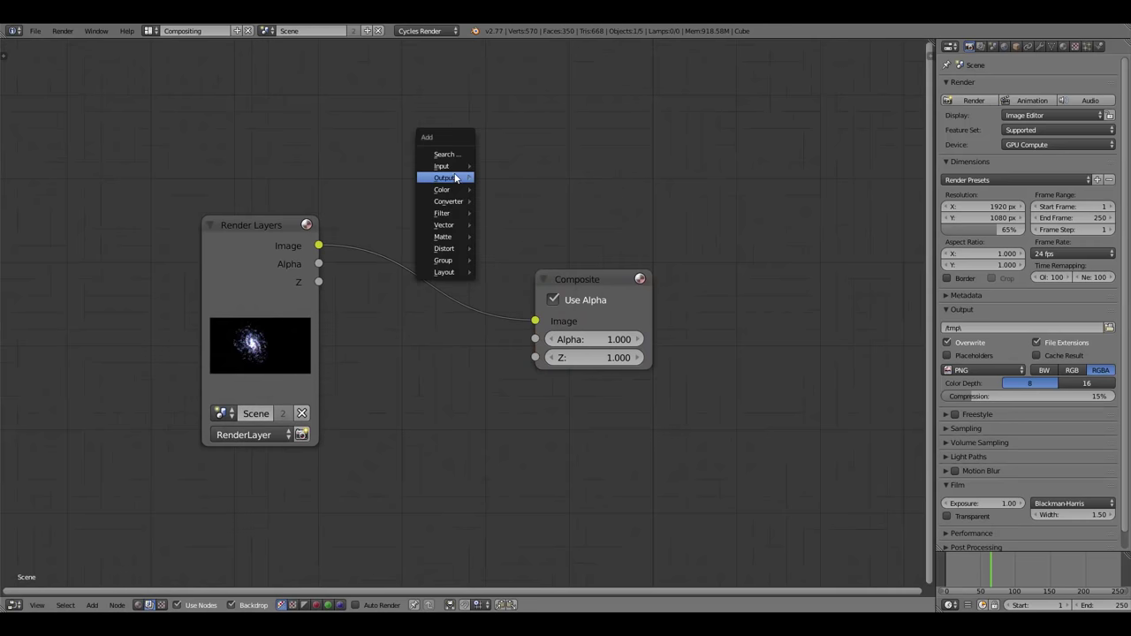
pyautogui.moveTo(452, 178)
pyautogui.click(519, 191)
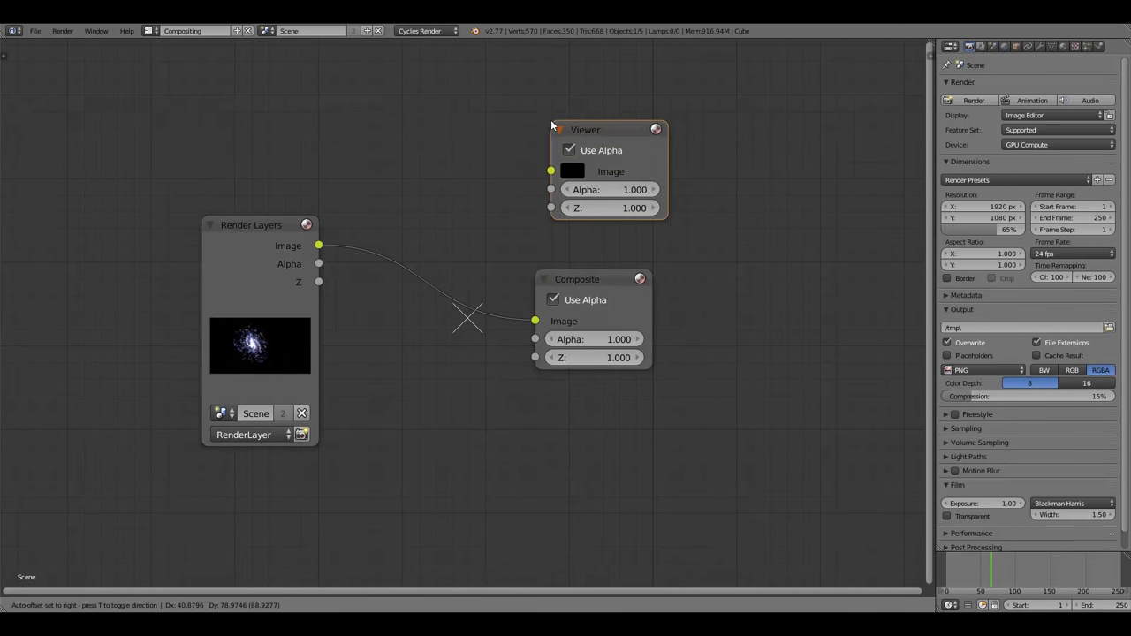
pyautogui.click(570, 147)
pyautogui.moveTo(318, 246); pyautogui.dragTo(550, 172)
# Move the Composite node far down and to the right of the Render Layers and Viewer nodes.
pyautogui.scroll(-3, 504, 268)
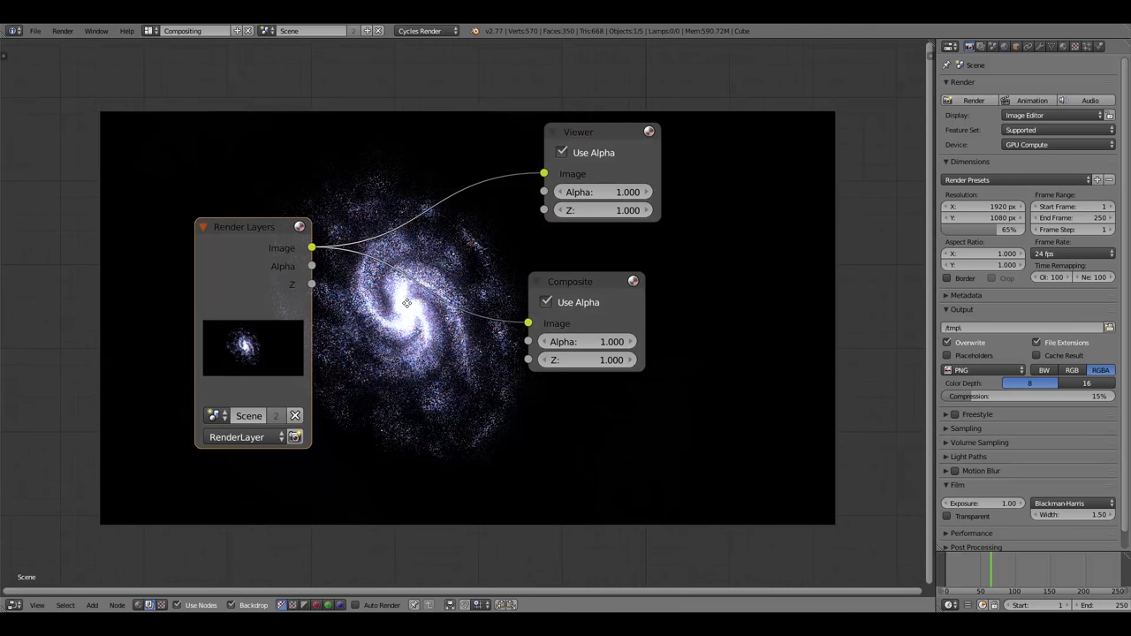
pyautogui.moveTo(437, 306); pyautogui.dragTo(388, 287, button='middle')
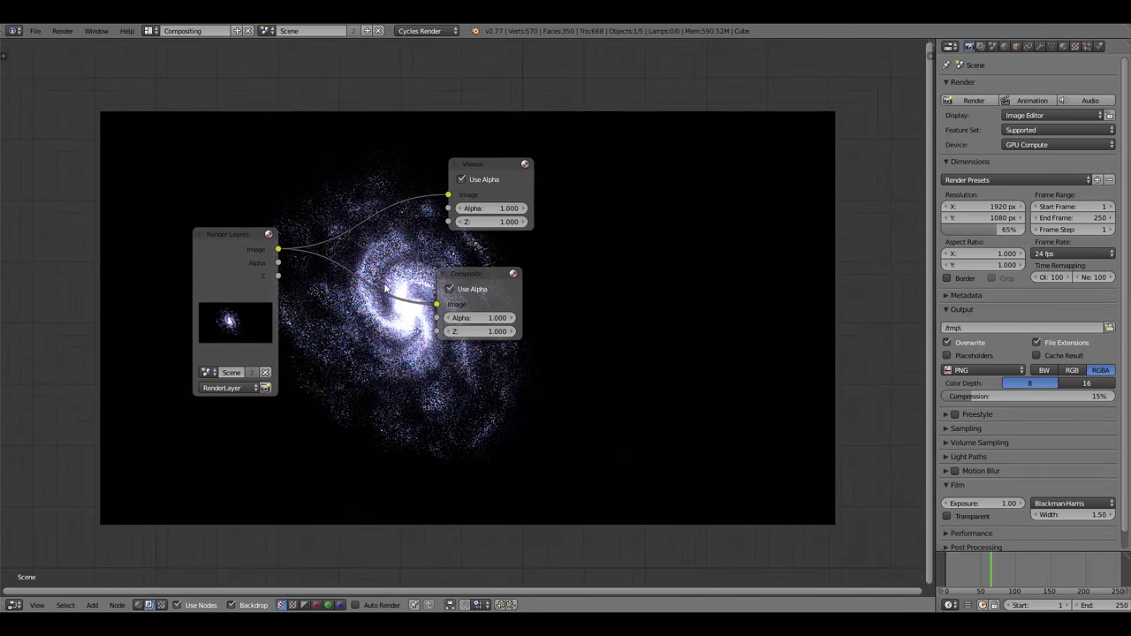
pyautogui.moveTo(474, 274); pyautogui.dragTo(899, 544)
pyautogui.scroll(-3, 713, 449)
pyautogui.scroll(2, 768, 459)
pyautogui.scroll(4, 304, 364)
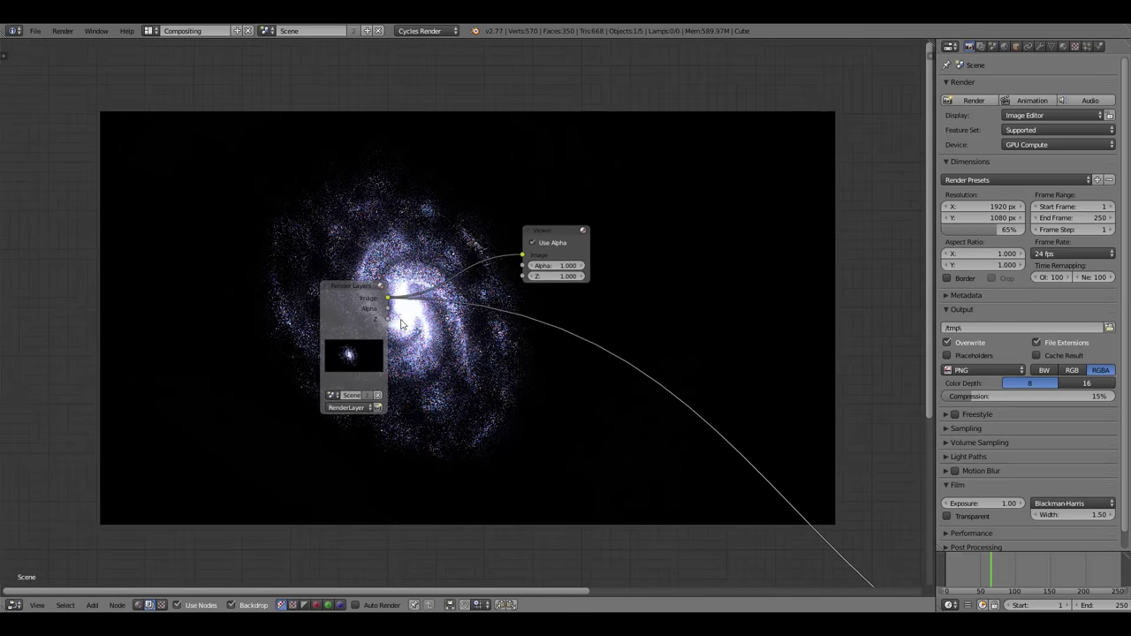
# Spread the Render Layers and Viewer nodes apart and insert a Mix node on the link between them.
pyautogui.moveTo(293, 331); pyautogui.dragTo(93, 271)
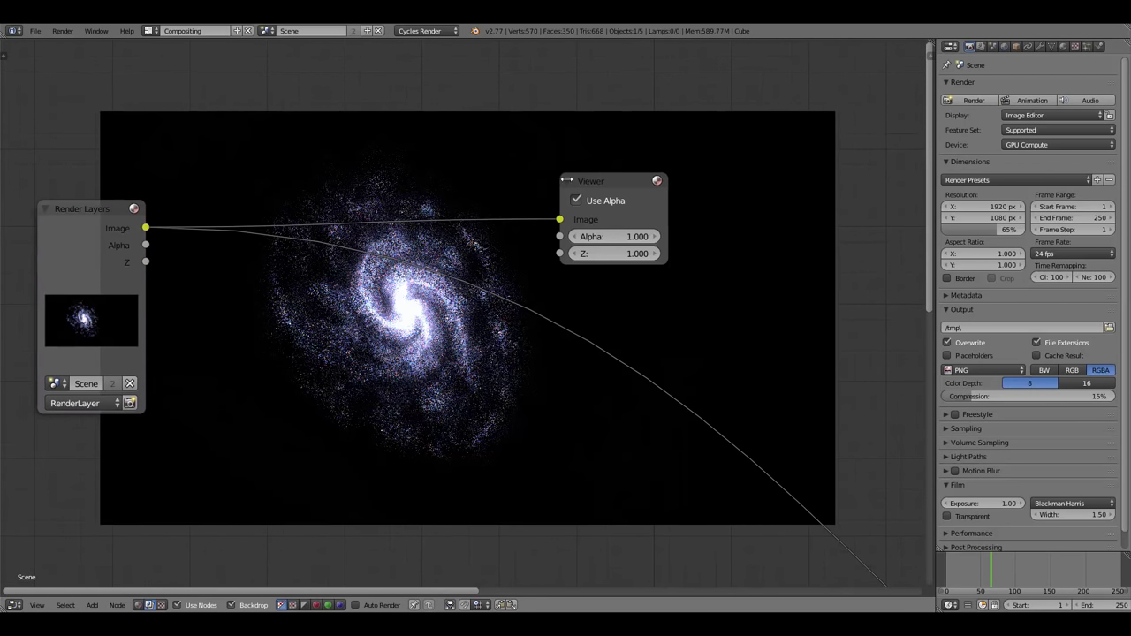
pyautogui.moveTo(653, 177); pyautogui.dragTo(807, 57)
pyautogui.hotkey('shift', 'a')
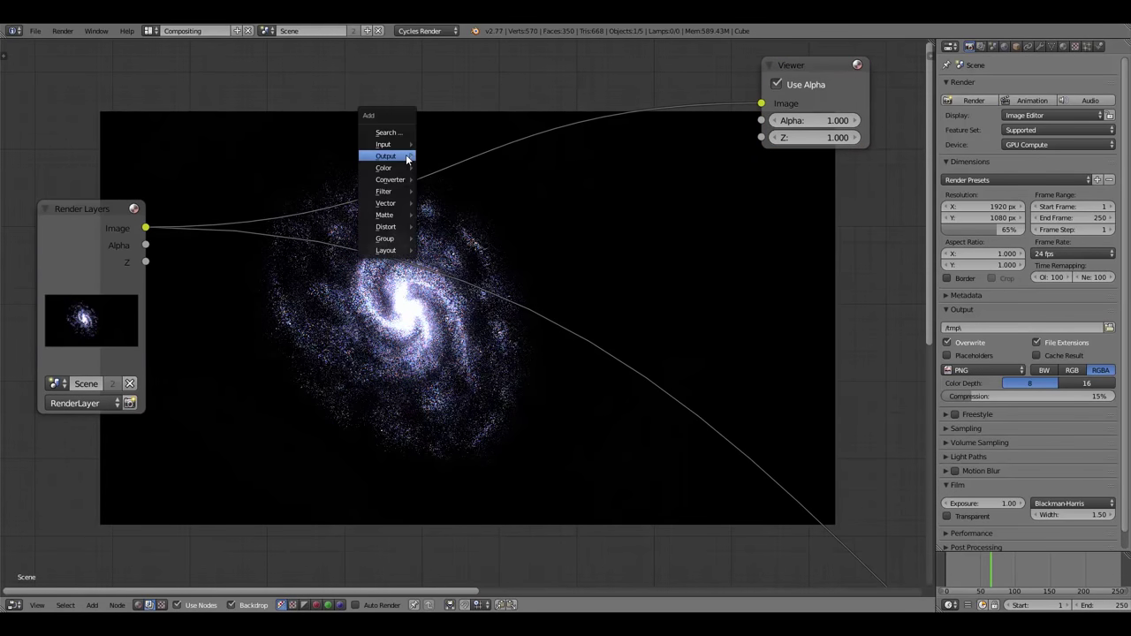
pyautogui.moveTo(407, 159)
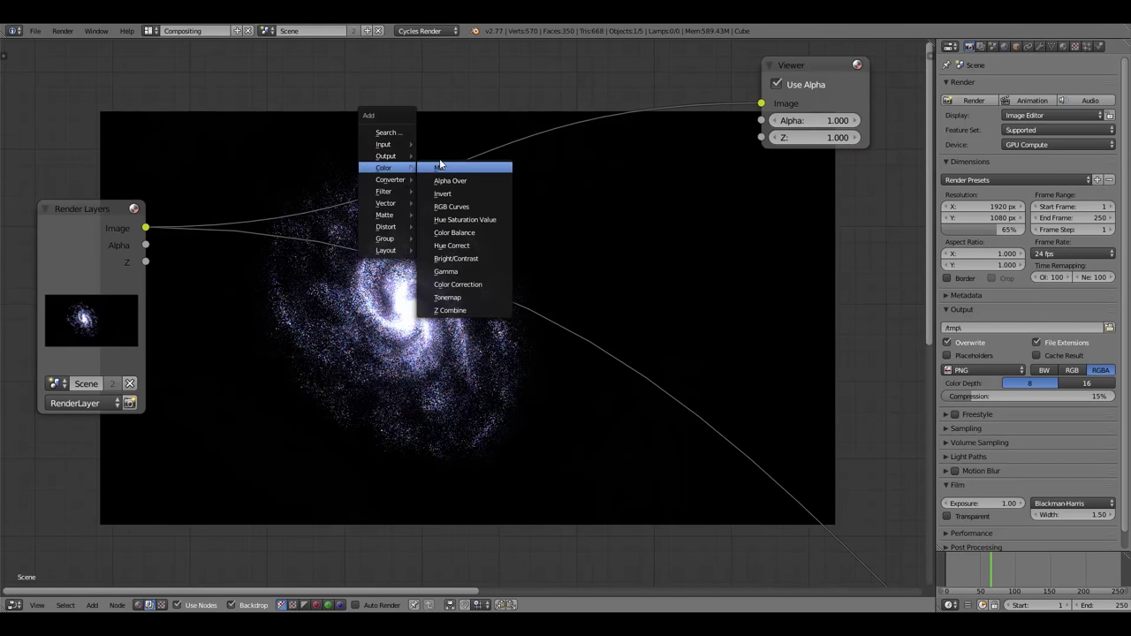
pyautogui.click(473, 167)
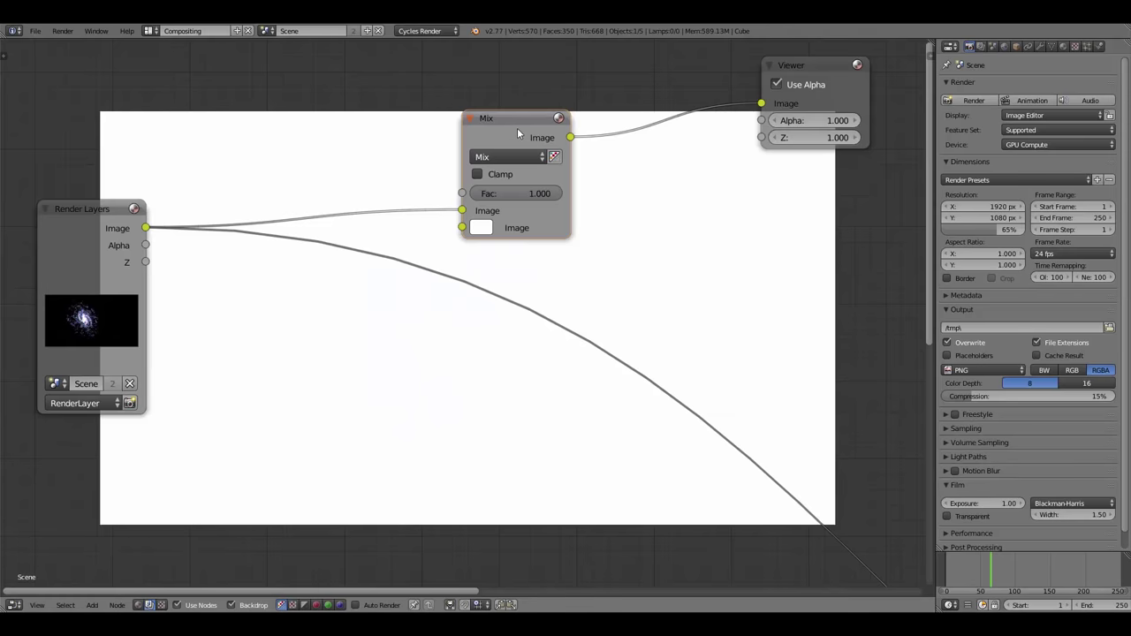
pyautogui.click(517, 99)
# Add a Blur node fed by the Render Layers image and connect its output to the Mix node's second image input.
pyautogui.hotkey('shift', 'a')
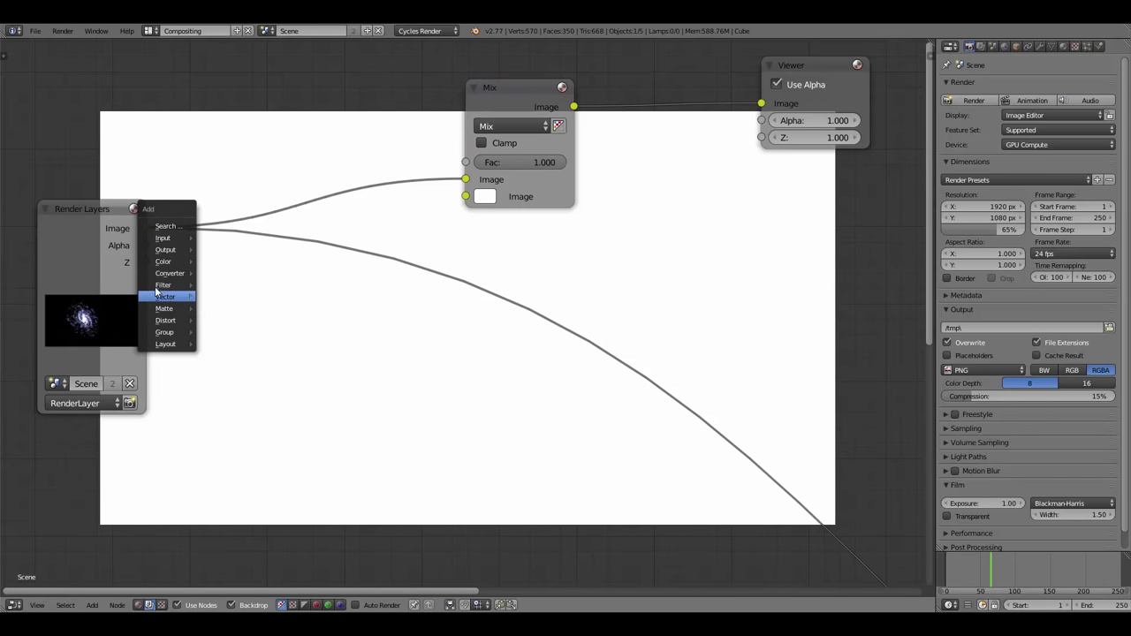
pyautogui.moveTo(159, 287)
pyautogui.click(219, 284)
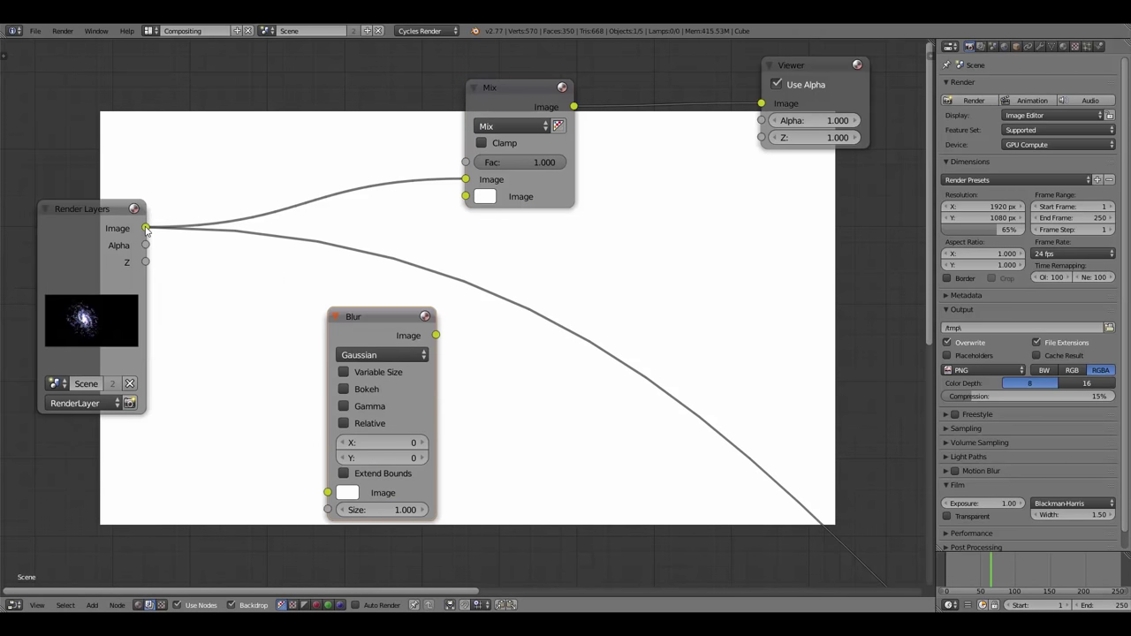
pyautogui.moveTo(146, 228); pyautogui.dragTo(327, 492)
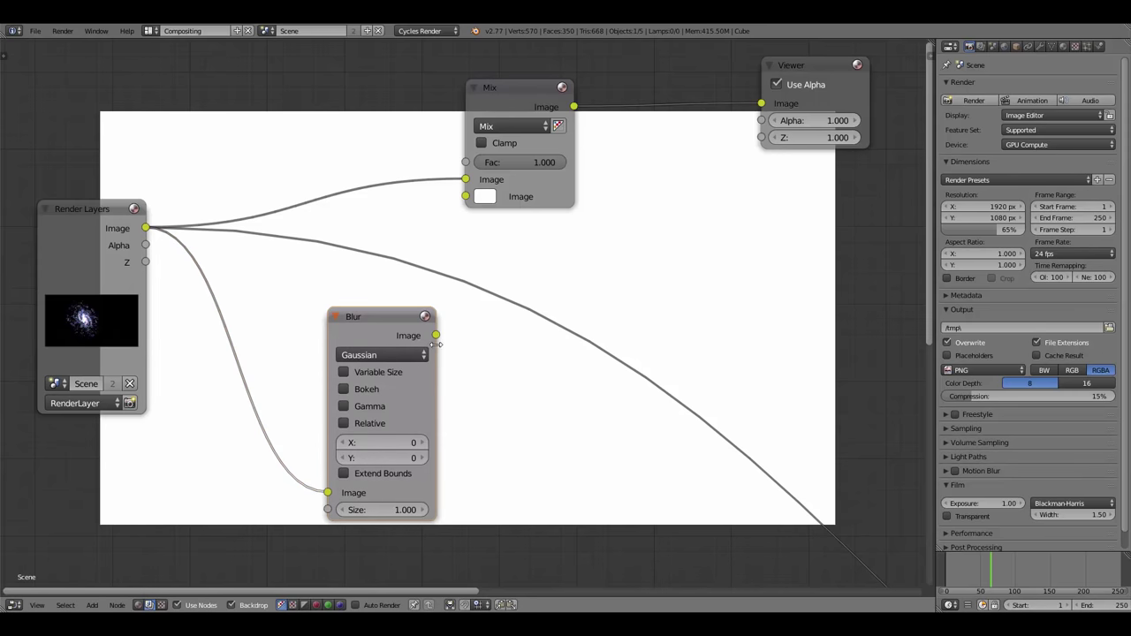
pyautogui.moveTo(435, 335); pyautogui.dragTo(465, 196)
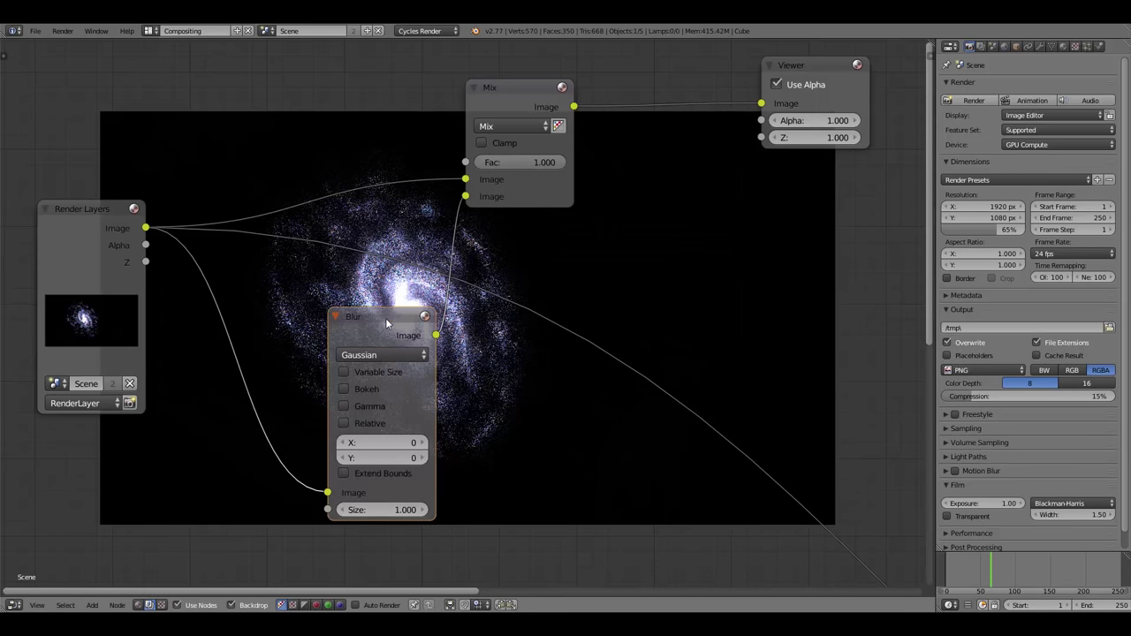
# Set the Blur node to Fast Gaussian with X and Y at 10, and place it below and left of the Mix node.
pyautogui.moveTo(385, 318); pyautogui.dragTo(304, 124)
pyautogui.click(280, 142)
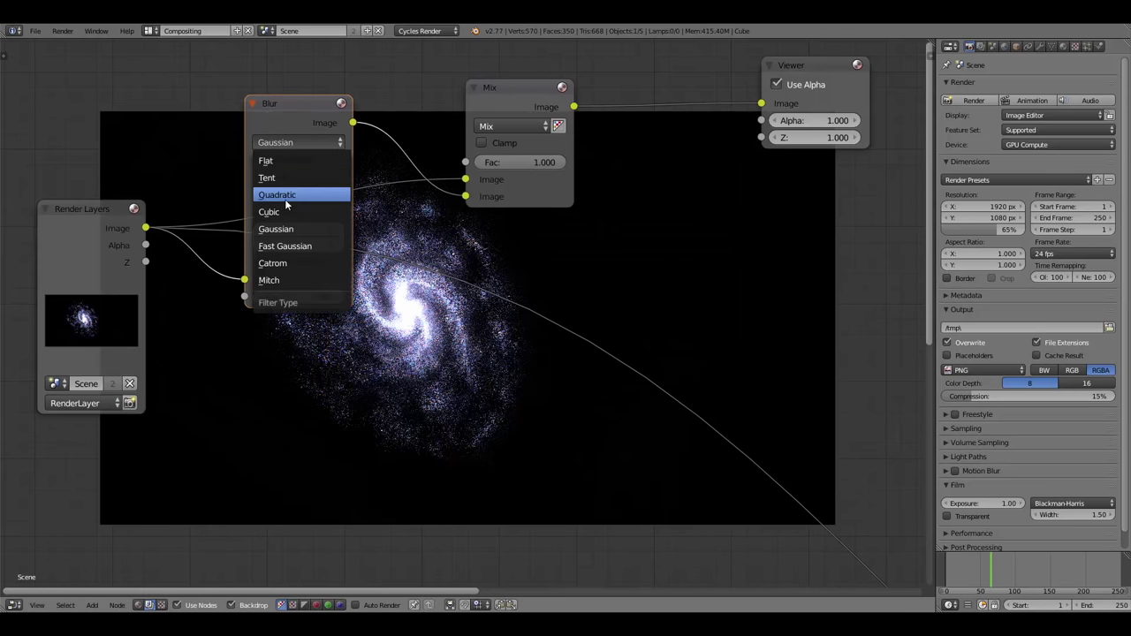
pyautogui.click(305, 248)
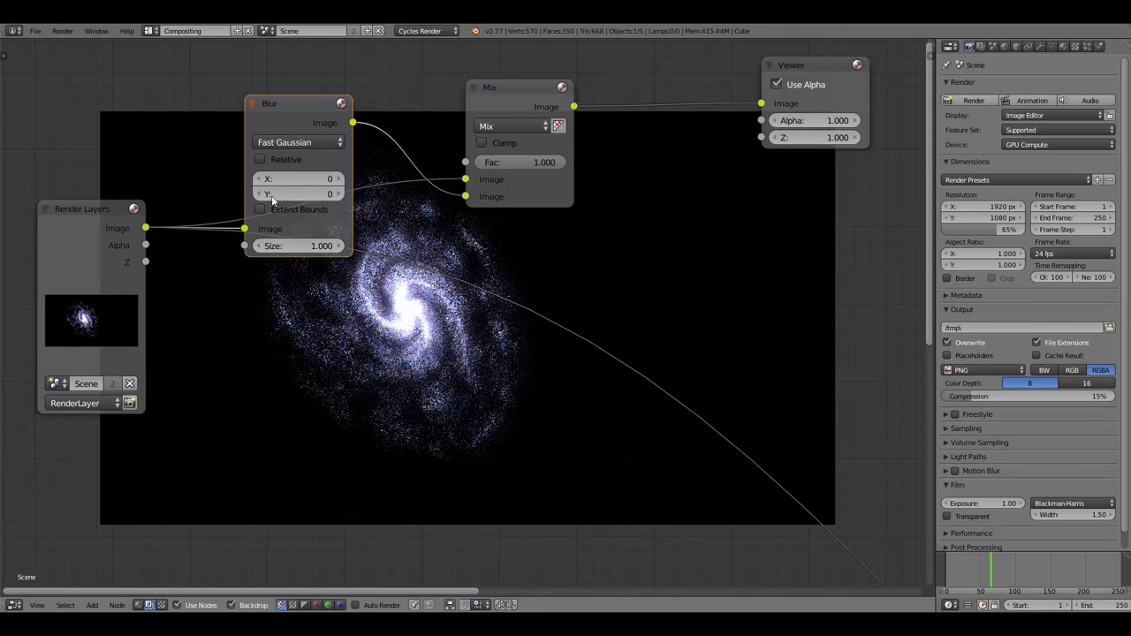
pyautogui.click(321, 180)
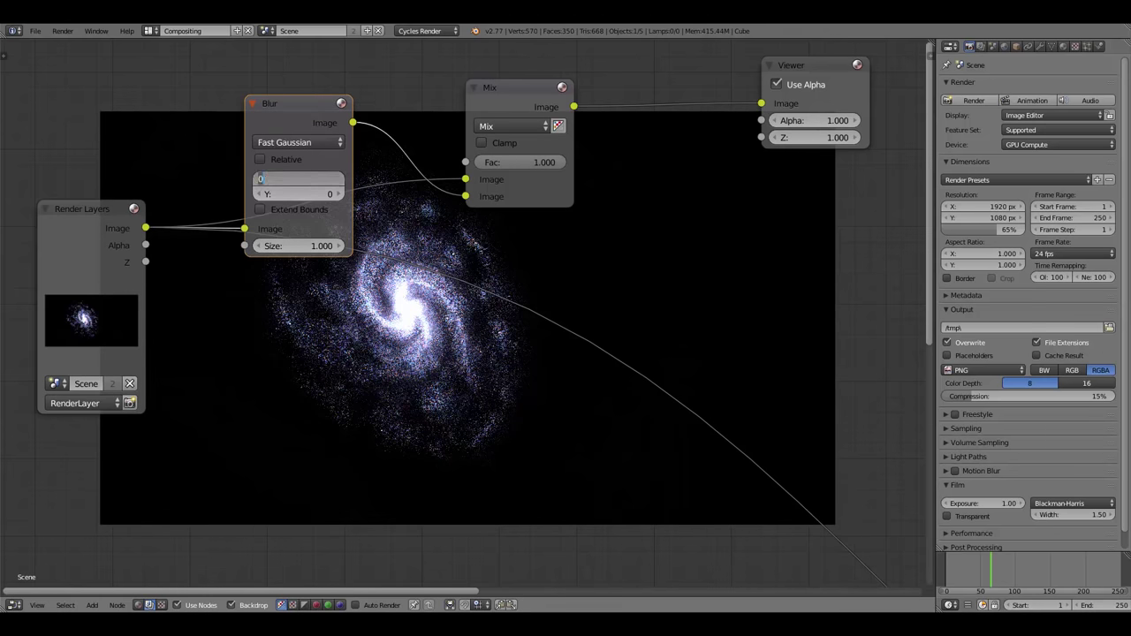
pyautogui.write('10')
pyautogui.press('Tab')
pyautogui.write('10')
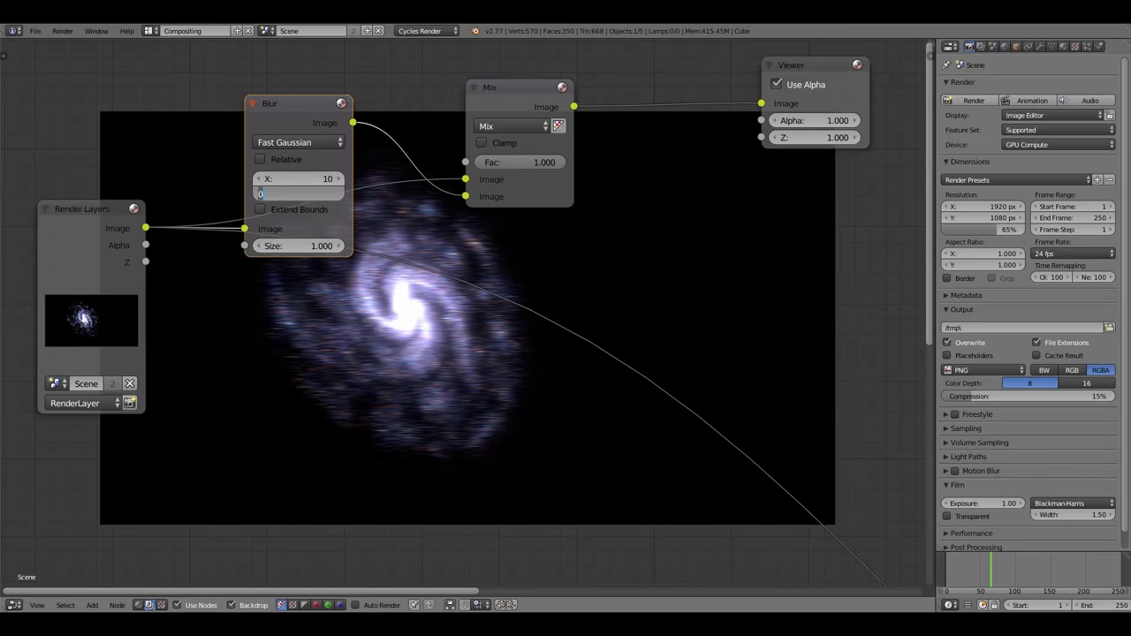
pyautogui.press('Return')
pyautogui.moveTo(283, 111); pyautogui.dragTo(283, 321)
# Change the Mix node's blend mode to Add and set its factor to 0.15.
pyautogui.click(499, 126)
pyautogui.click(491, 160)
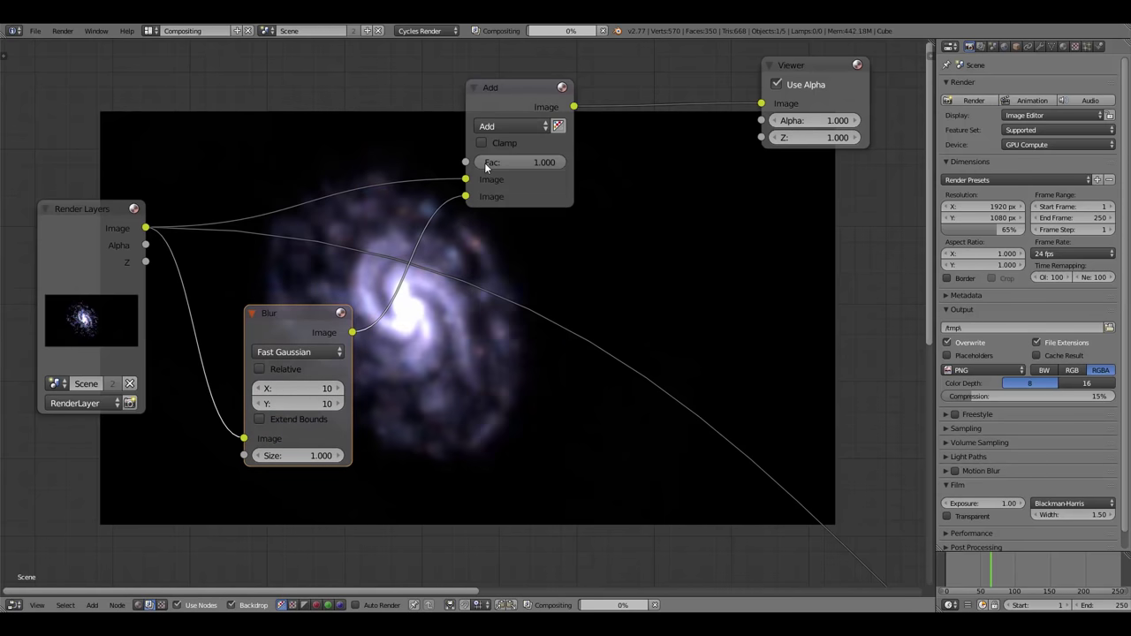
pyautogui.click(544, 164)
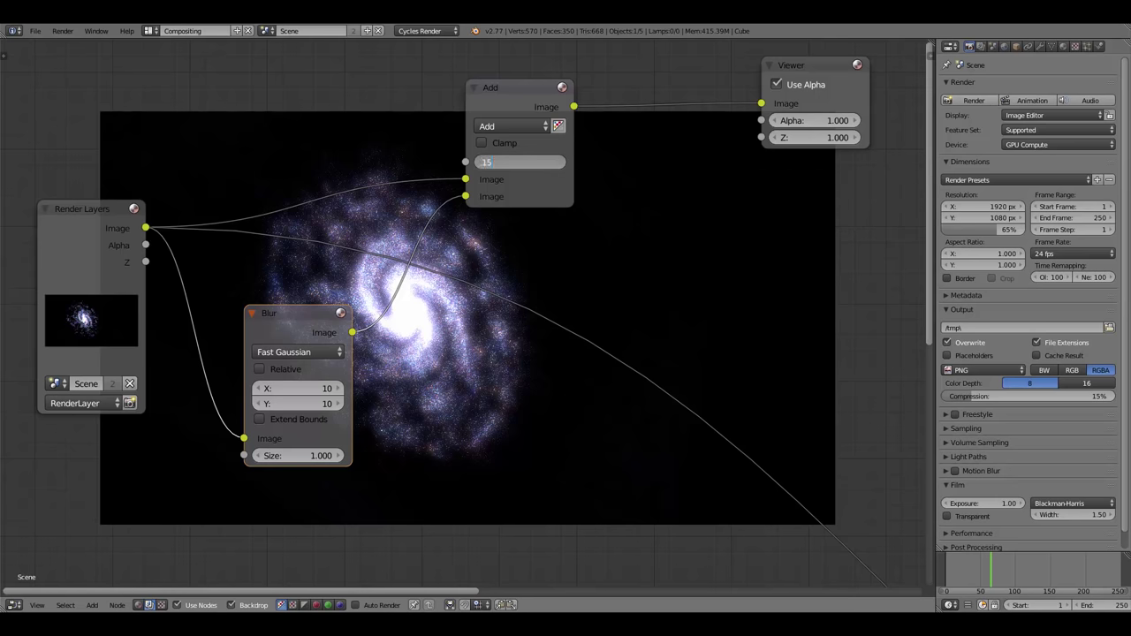
pyautogui.write('.15')
pyautogui.press('Return')
# Try a factor of 0 on the Add node for comparison, and settle on 0.125.
pyautogui.click(521, 161)
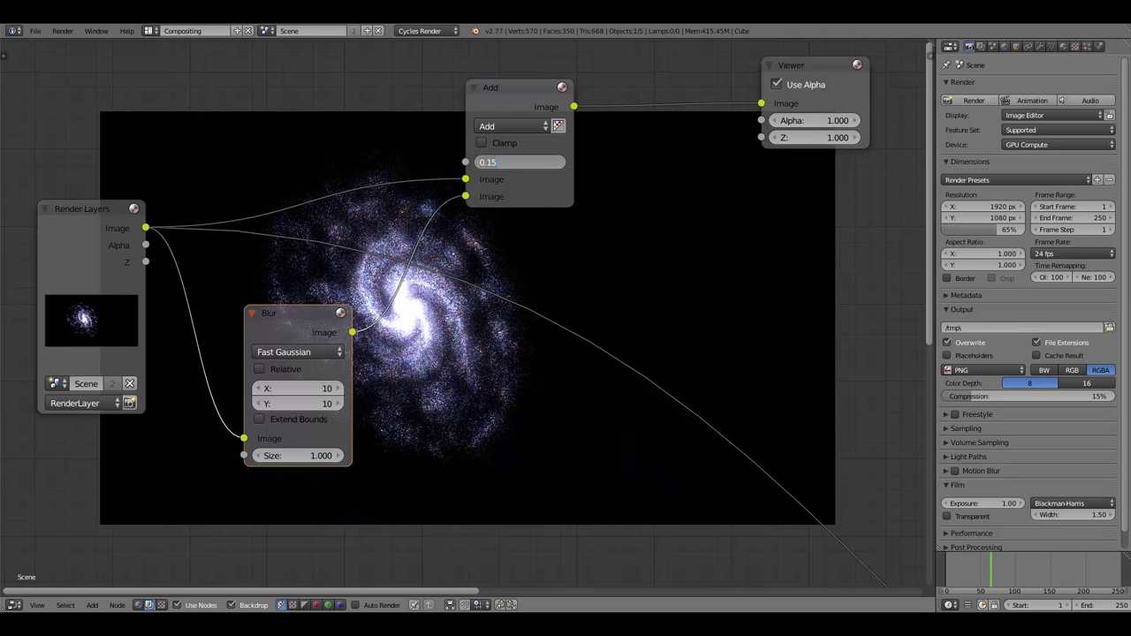
pyautogui.write('0')
pyautogui.press('Return')
pyautogui.click(521, 161)
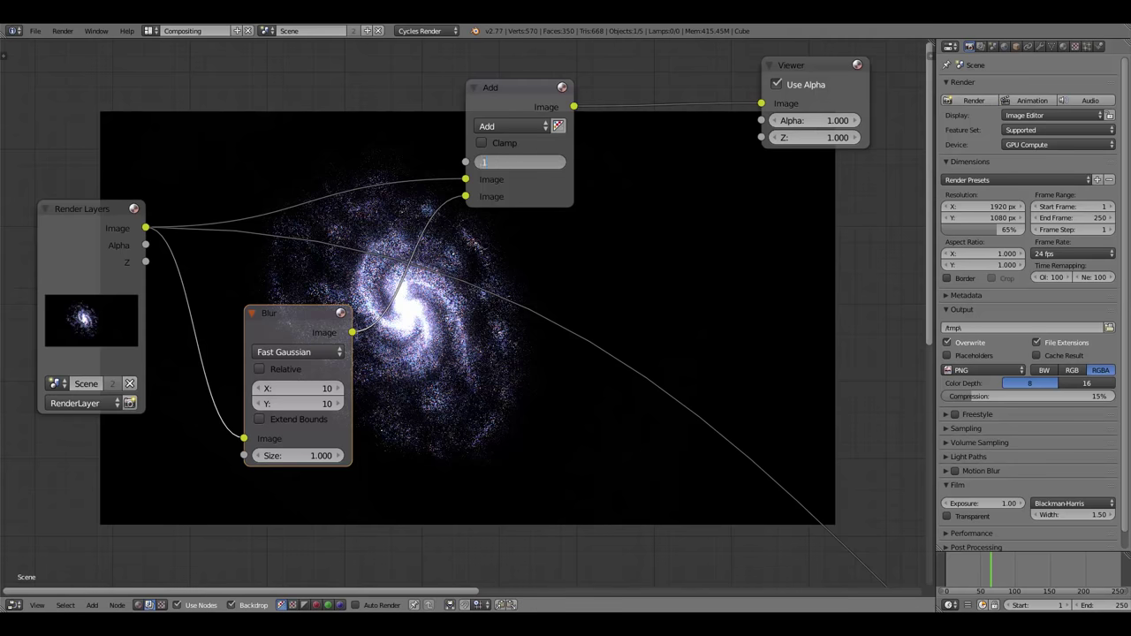
pyautogui.write('.125')
pyautogui.press('Return')
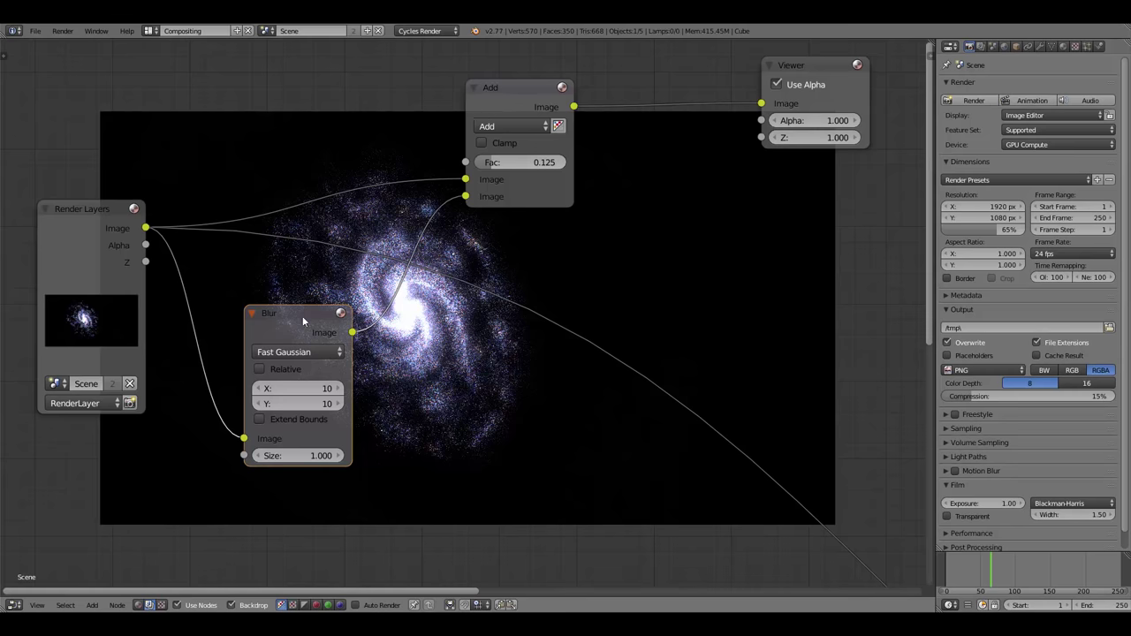
# Move the Blur and Add nodes closer to Render Layers and the Viewer node far to the right.
pyautogui.moveTo(302, 315); pyautogui.dragTo(241, 240)
pyautogui.moveTo(386, 245); pyautogui.dragTo(316, 231, button='middle')
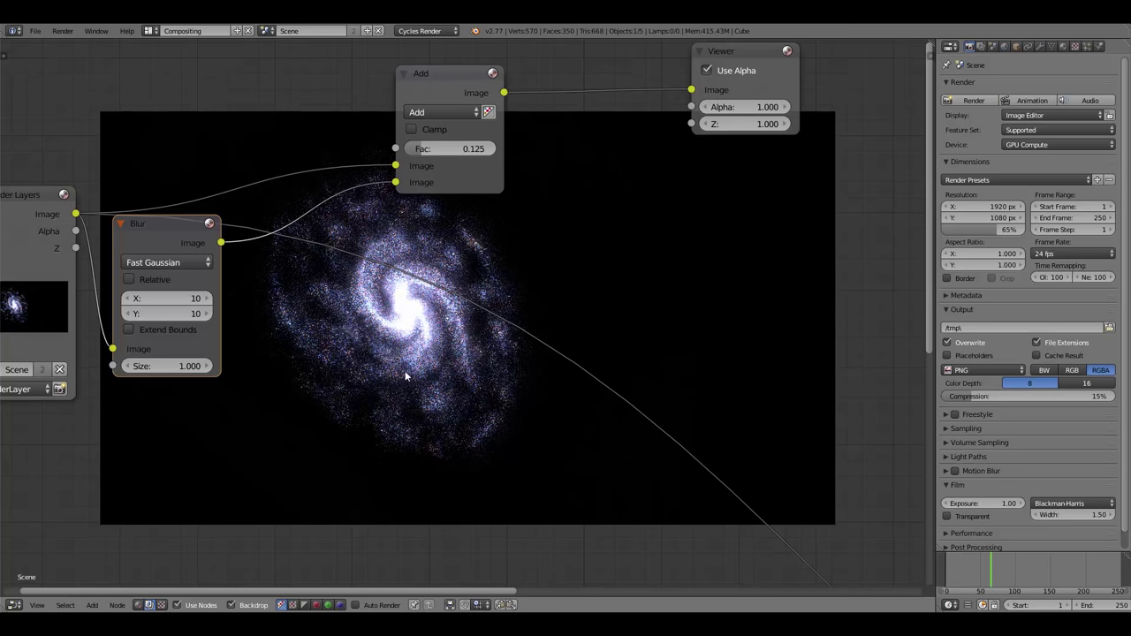
pyautogui.scroll(-3, 393, 318)
pyautogui.moveTo(428, 152); pyautogui.dragTo(338, 166)
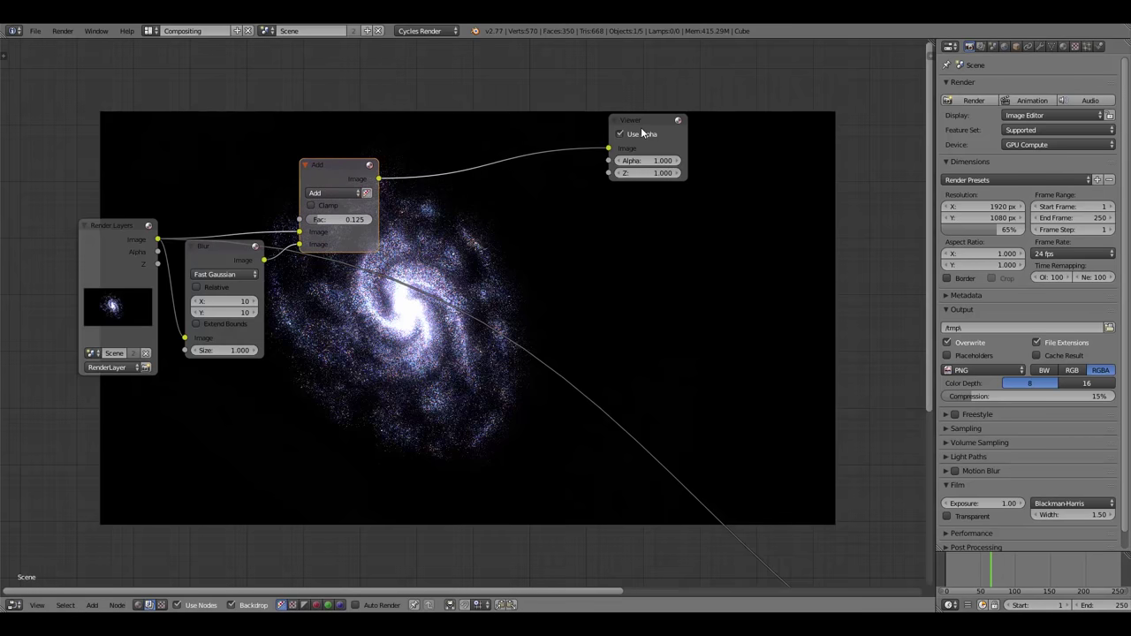
pyautogui.moveTo(640, 123); pyautogui.dragTo(906, 103)
pyautogui.scroll(2, 546, 233)
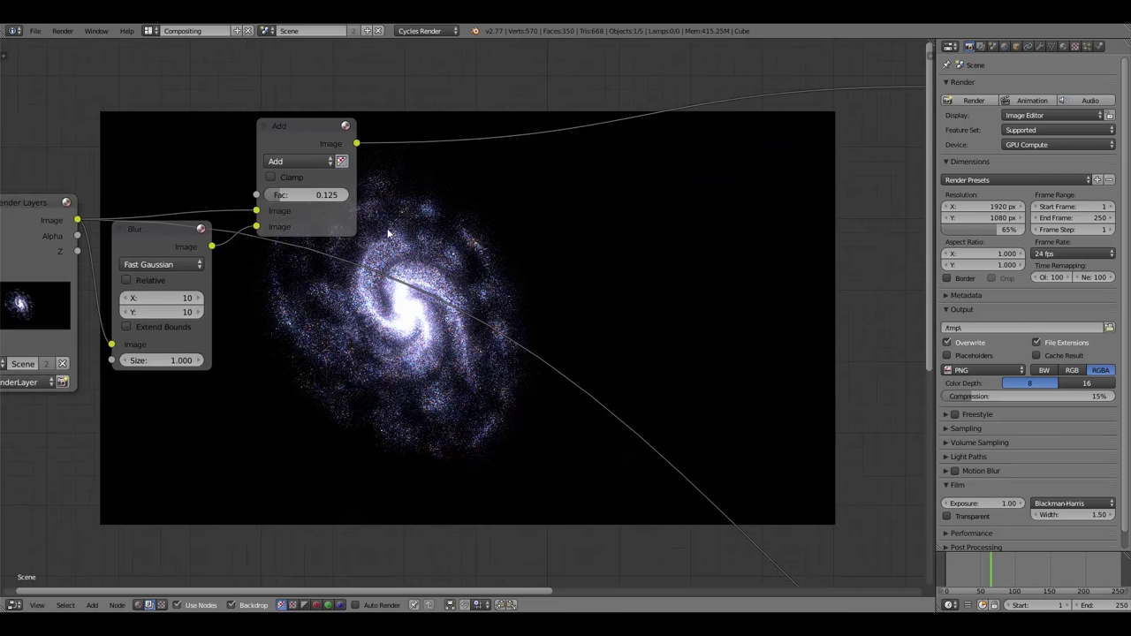
# Duplicate the Blur node, place the copy right of the Add node, and shift the Add node slightly right.
pyautogui.click(151, 249)
pyautogui.press('g')
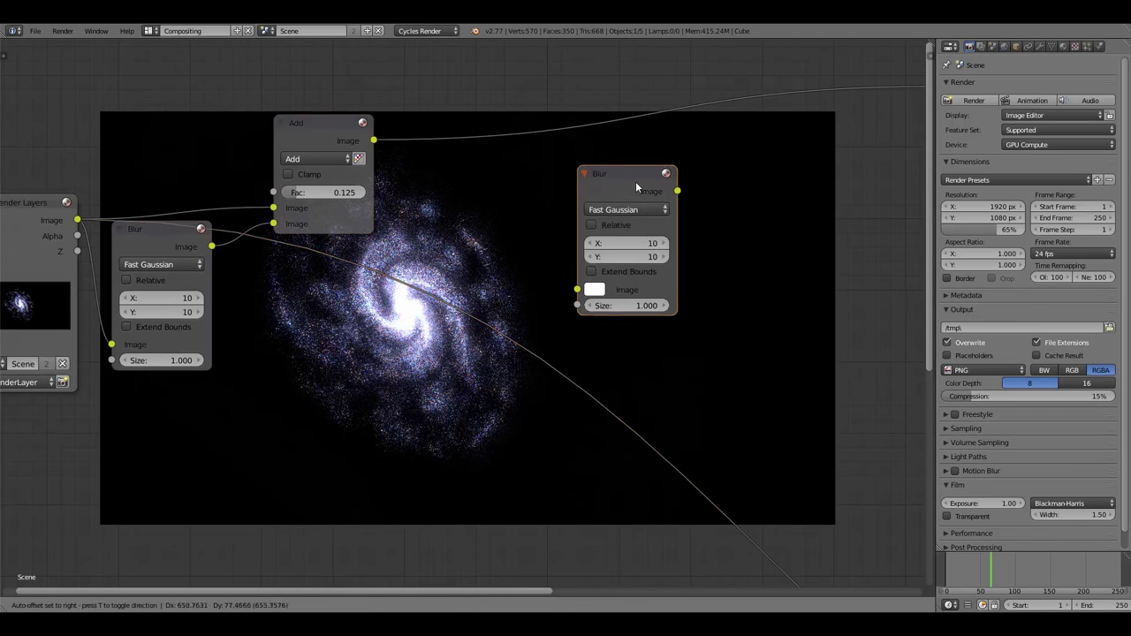
pyautogui.click(640, 184)
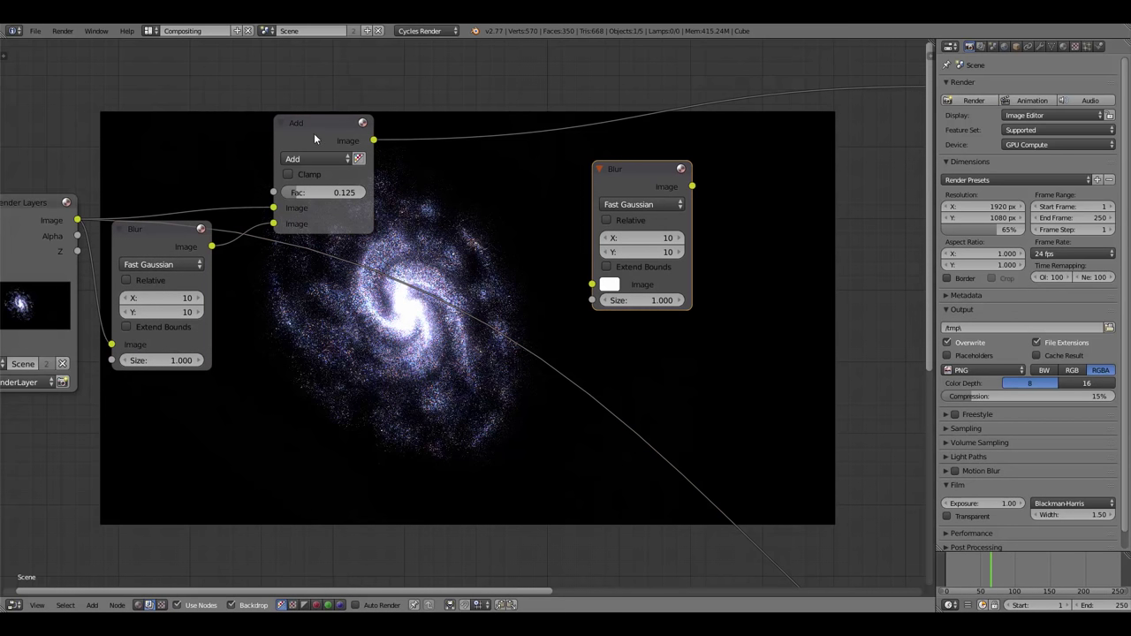
pyautogui.moveTo(322, 142); pyautogui.dragTo(353, 147)
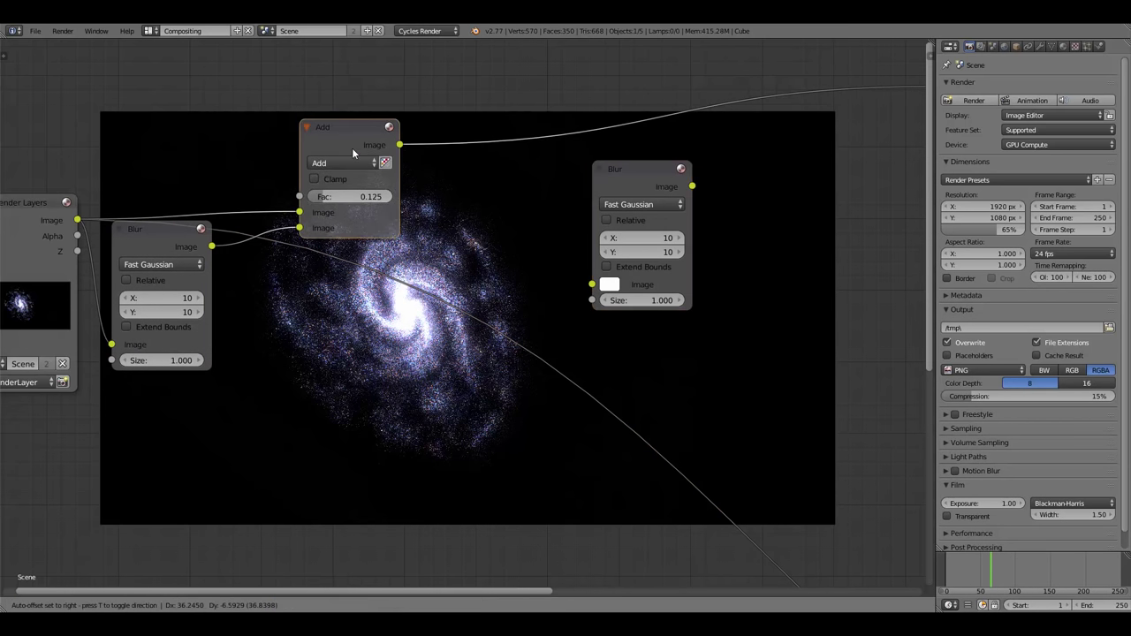
# Connect the Render Layers image to the duplicated Blur node and its output to the Viewer, placing the Blur between Add and Viewer.
pyautogui.click(49, 231)
pyautogui.moveTo(77, 220); pyautogui.dragTo(591, 284)
pyautogui.moveTo(609, 212); pyautogui.dragTo(769, 149)
pyautogui.press('Home')
pyautogui.moveTo(501, 284); pyautogui.dragTo(572, 239, button='middle')
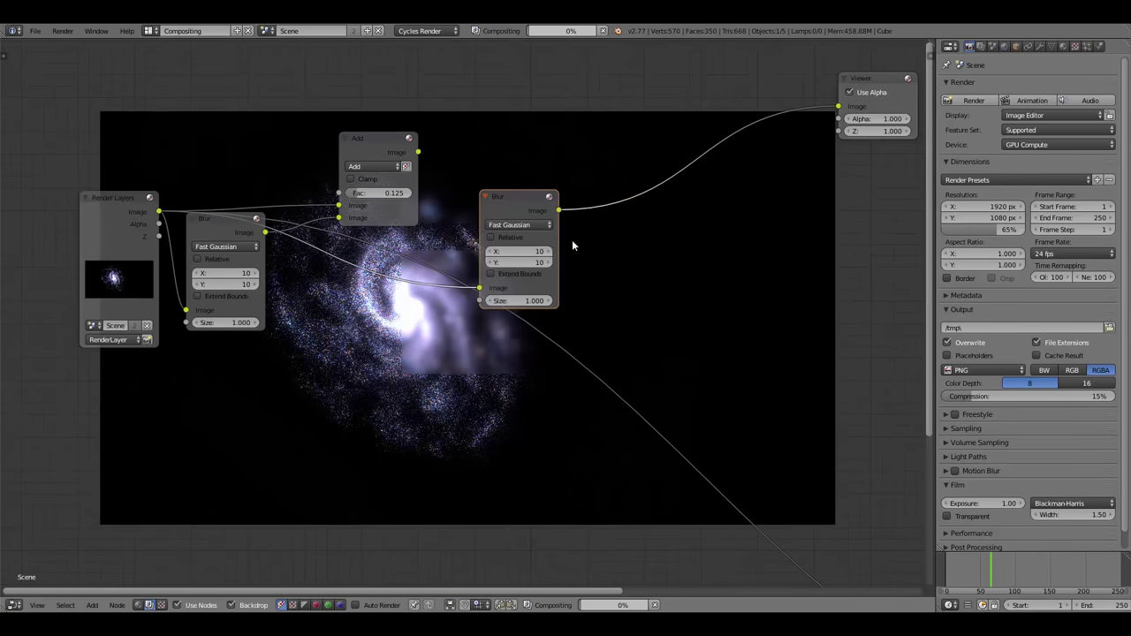
pyautogui.moveTo(522, 202); pyautogui.dragTo(583, 164)
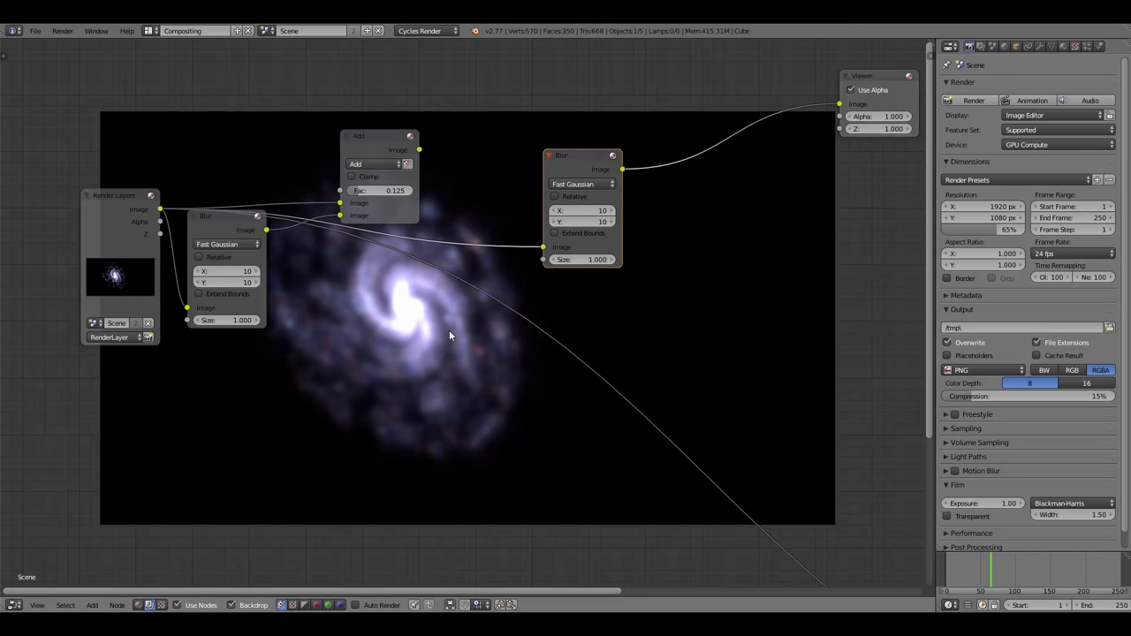
# Try X and Y blur sizes of 35 on the second Blur node, switching Extend Bounds on and off again.
pyautogui.click(582, 210)
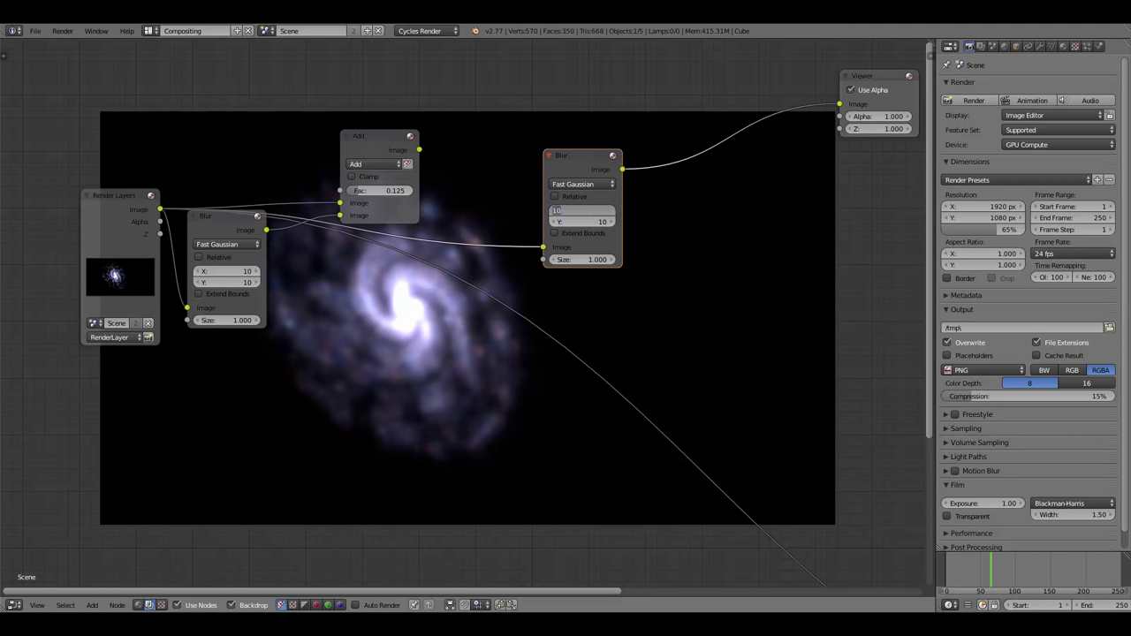
pyautogui.write('35')
pyautogui.press('Return')
pyautogui.click(554, 233)
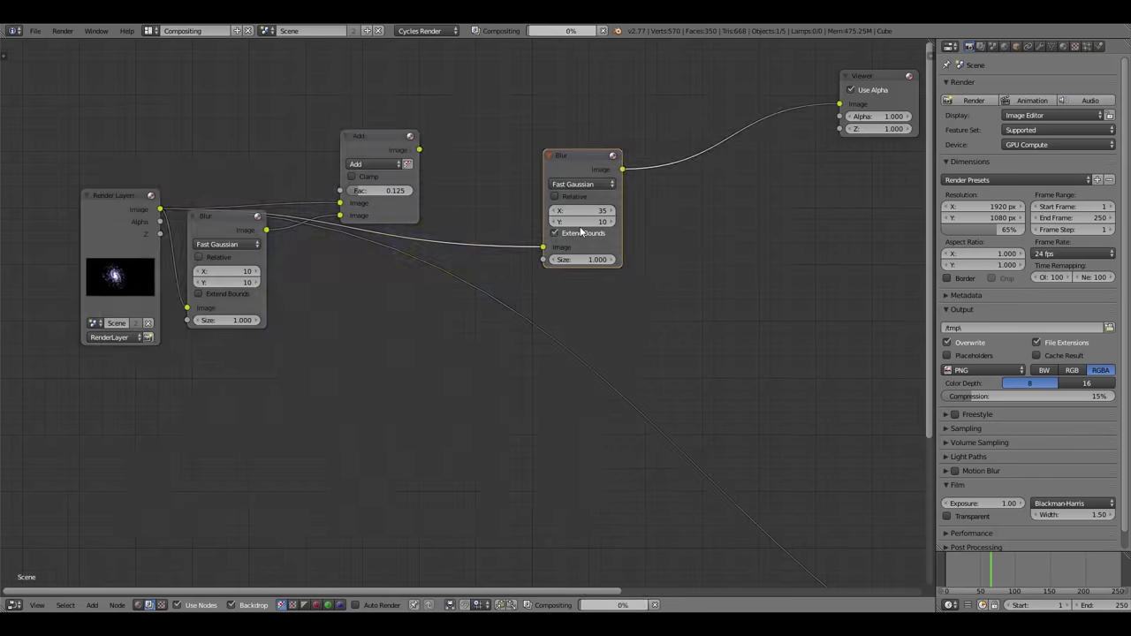
pyautogui.click(581, 222)
pyautogui.write('35')
pyautogui.press('Return')
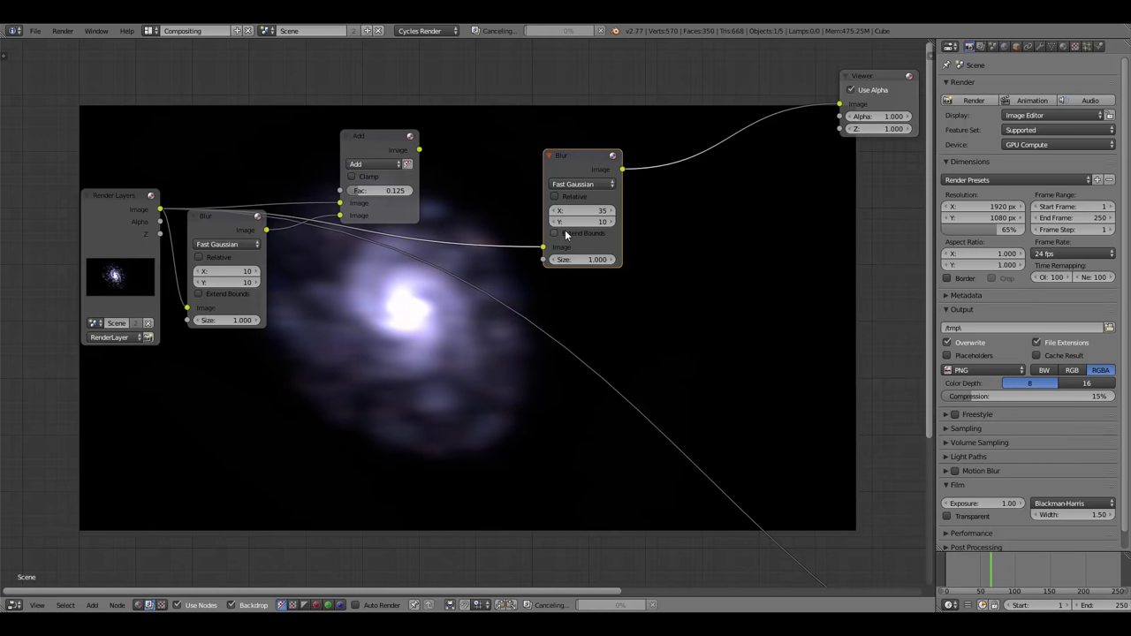
pyautogui.click(553, 233)
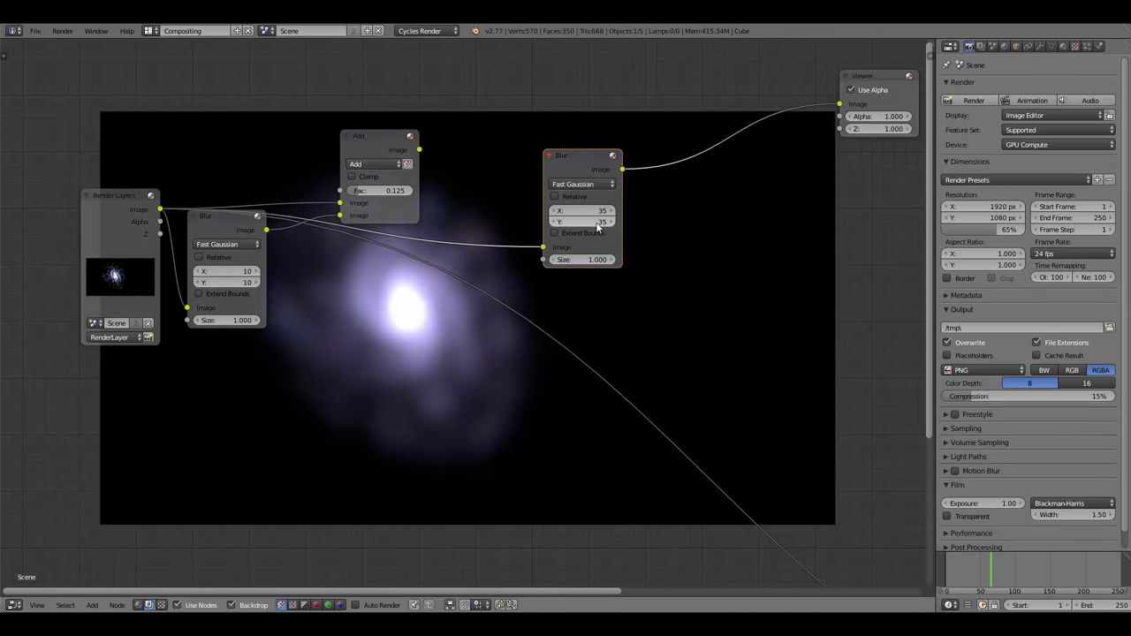
# Try X and Y blur sizes of 50 on the second Blur node.
pyautogui.click(581, 210)
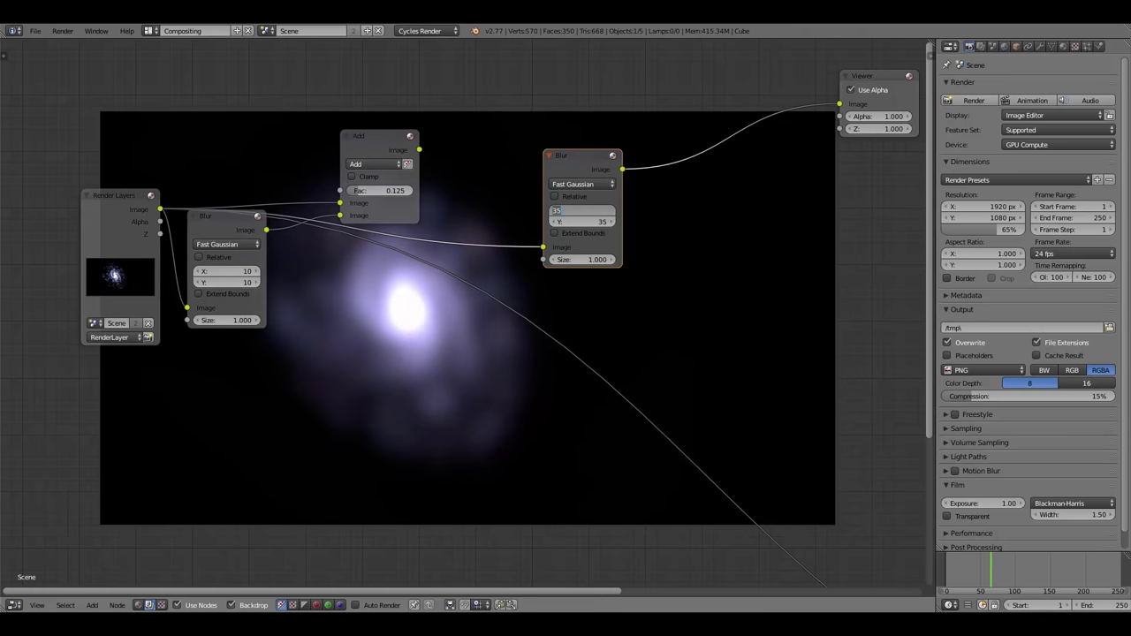
pyautogui.write('50')
pyautogui.press('Tab')
pyautogui.write('5')
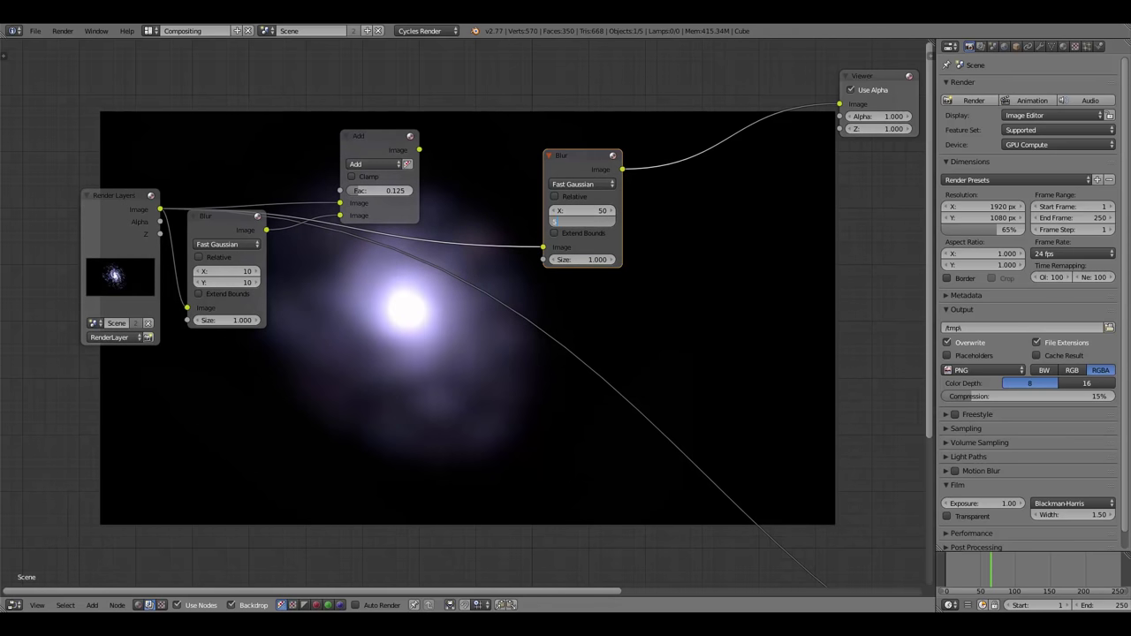
pyautogui.write('0')
pyautogui.press('Return')
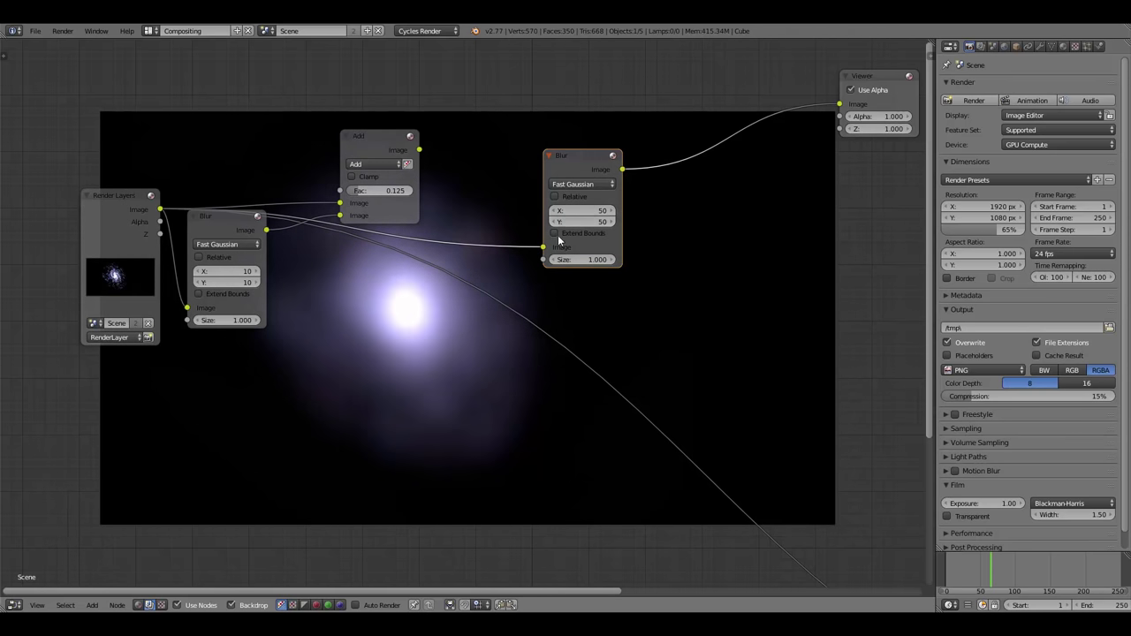
# Set the second Blur node's X and Y sizes to 65.
pyautogui.click(582, 211)
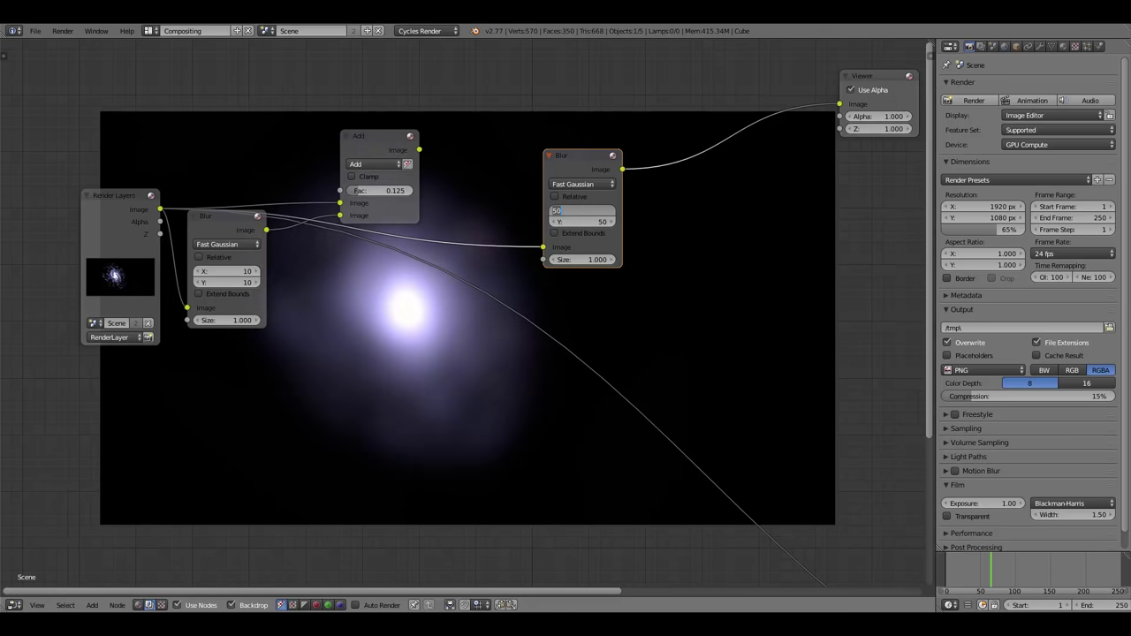
pyautogui.write('65')
pyautogui.press('Tab')
pyautogui.write('65')
pyautogui.press('Return')
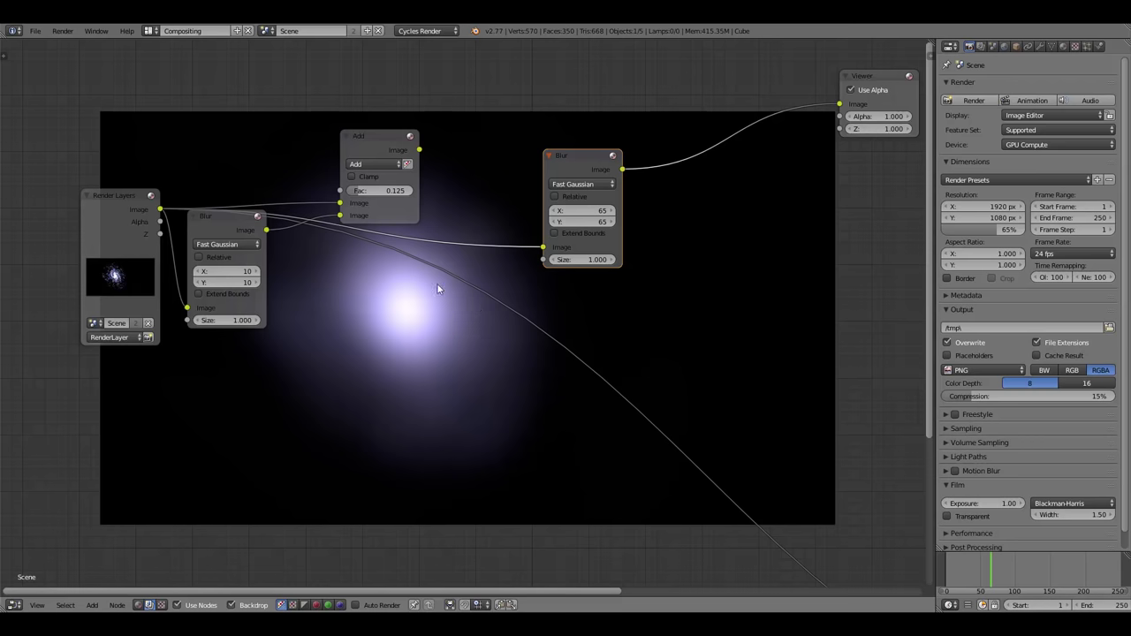
# Move the second Blur node below the Add node and insert a Mix node on the link between that Blur and the Viewer.
pyautogui.moveTo(534, 160); pyautogui.dragTo(365, 242)
pyautogui.moveTo(393, 147); pyautogui.dragTo(438, 123)
pyautogui.hotkey('shift', 'a')
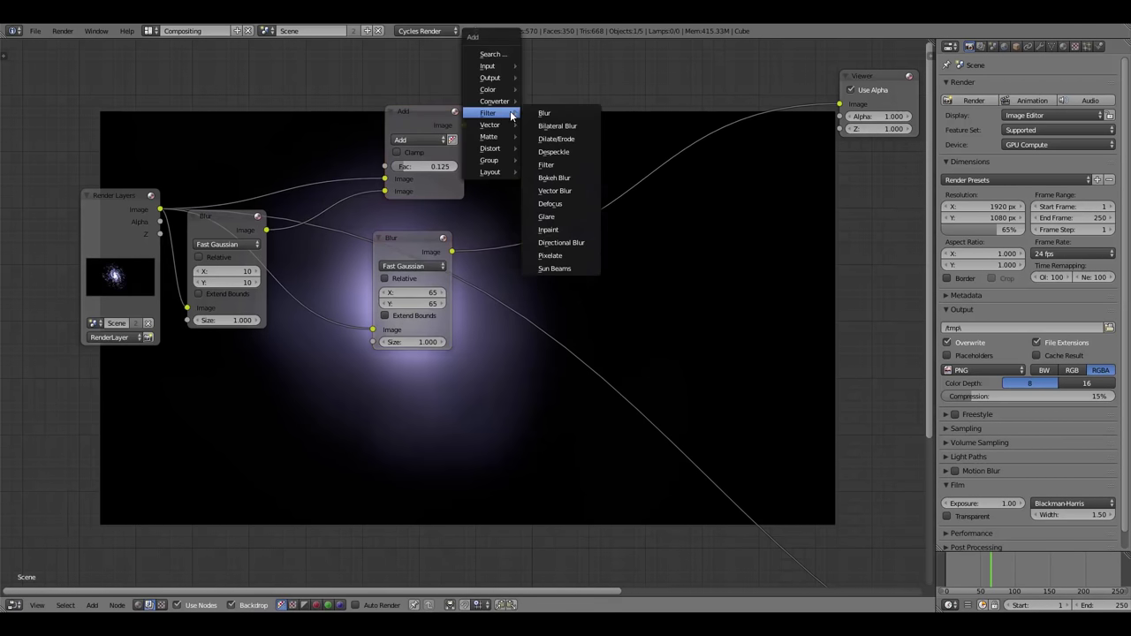
pyautogui.click(543, 89)
pyautogui.click(629, 110)
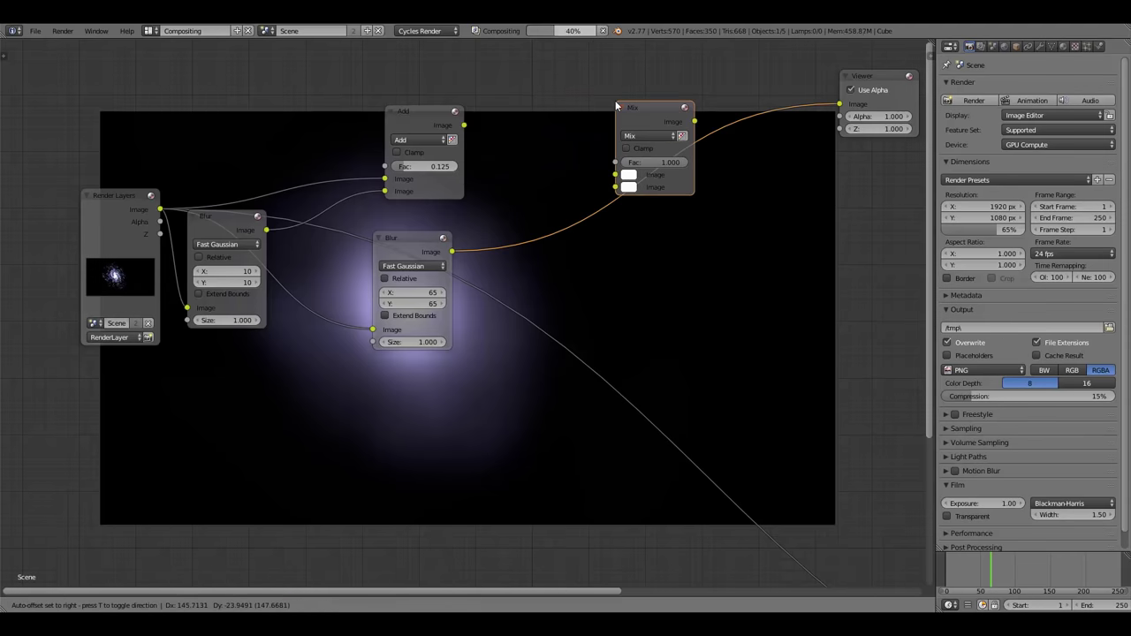
# Connect the Add node's output to the Mix node's first image input, with the Blur on the second, and set its blend mode to Add.
pyautogui.moveTo(464, 124); pyautogui.dragTo(639, 175)
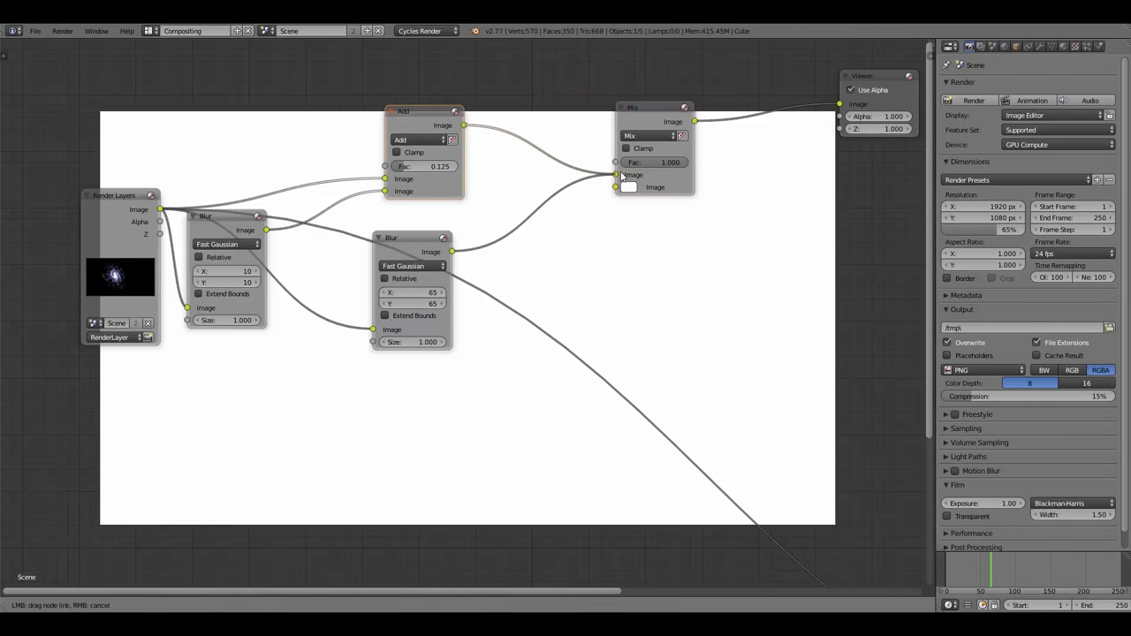
pyautogui.click(650, 134)
pyautogui.click(646, 162)
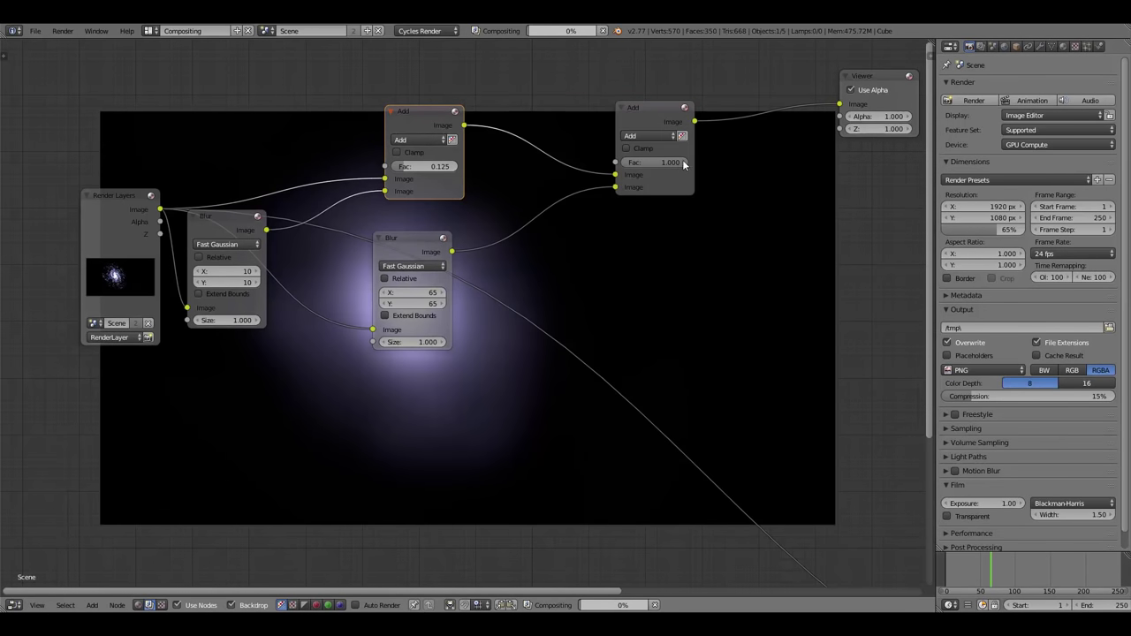
# Try factors of about 0.291 and 0.482 on the second Add node, and return it to 1.000.
pyautogui.moveTo(683, 164); pyautogui.dragTo(632, 164)
pyautogui.moveTo(631, 241); pyautogui.dragTo(491, 205, button='middle')
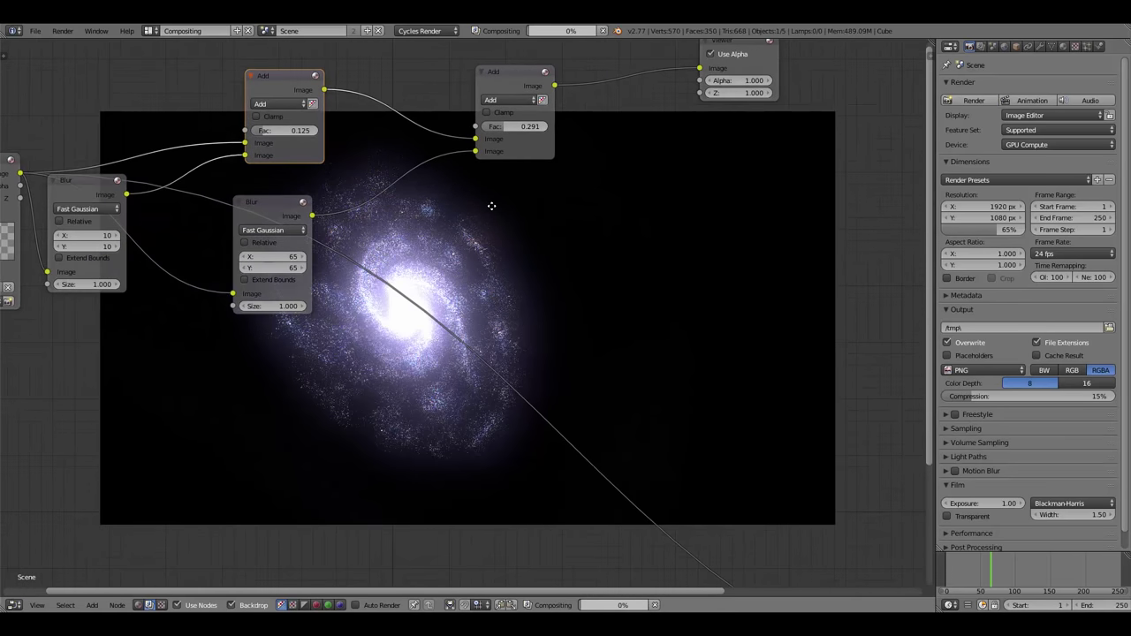
pyautogui.moveTo(505, 127); pyautogui.dragTo(518, 133)
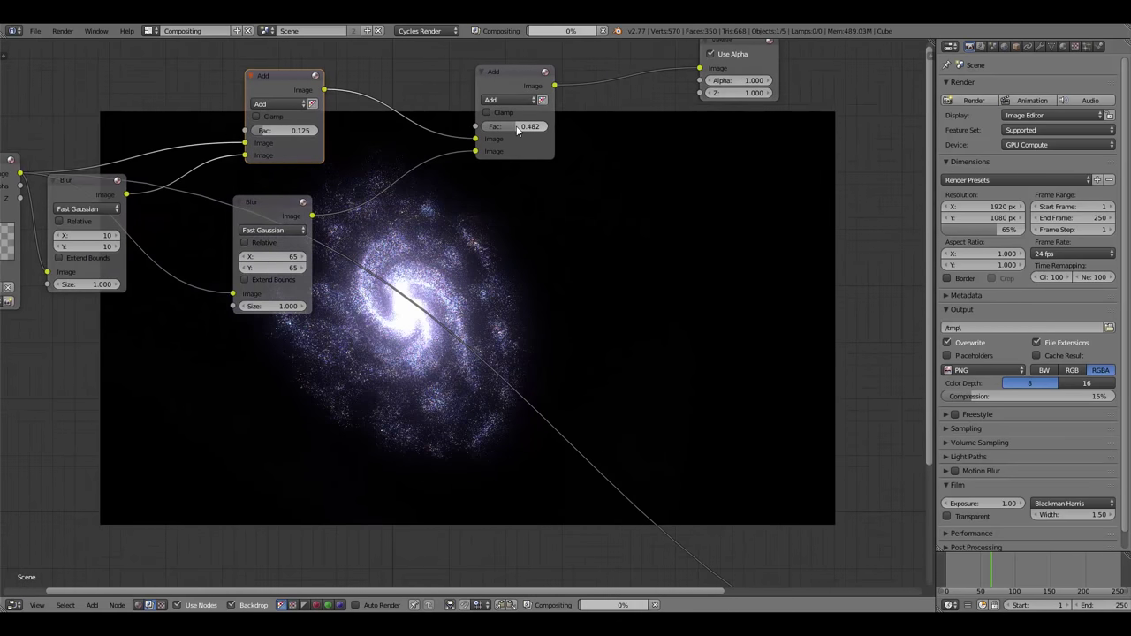
pyautogui.moveTo(513, 126); pyautogui.dragTo(583, 126)
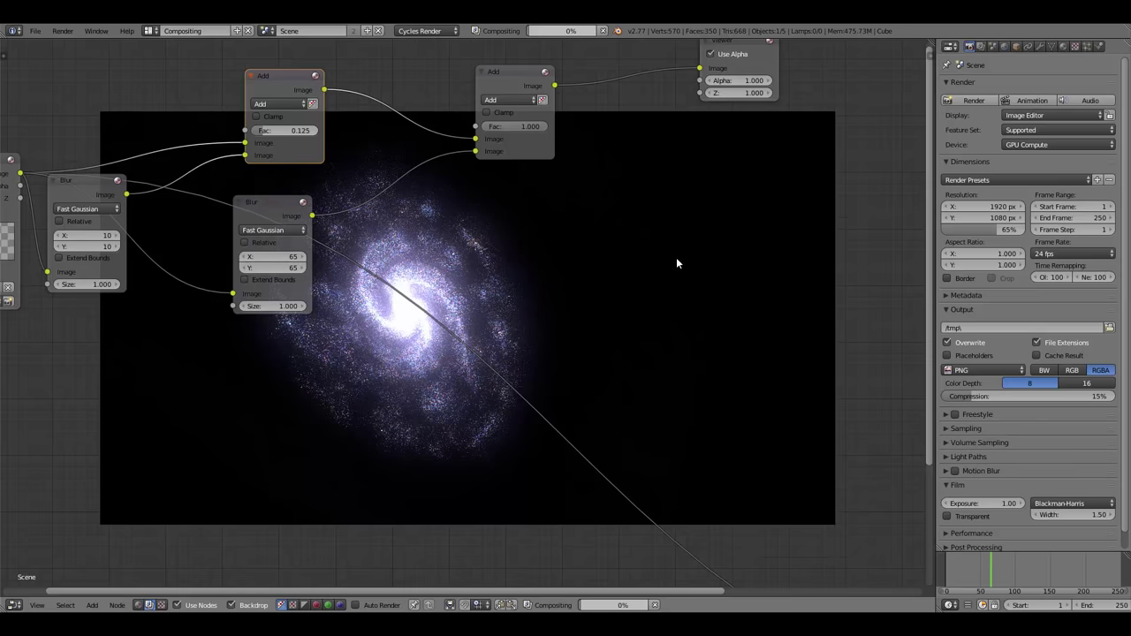
# Add an Ellipse Mask node below the Blur nodes and connect its Mask output to the second Add node's factor.
pyautogui.moveTo(532, 240); pyautogui.dragTo(599, 226, button='middle')
pyautogui.moveTo(538, 273); pyautogui.dragTo(532, 249, button='middle')
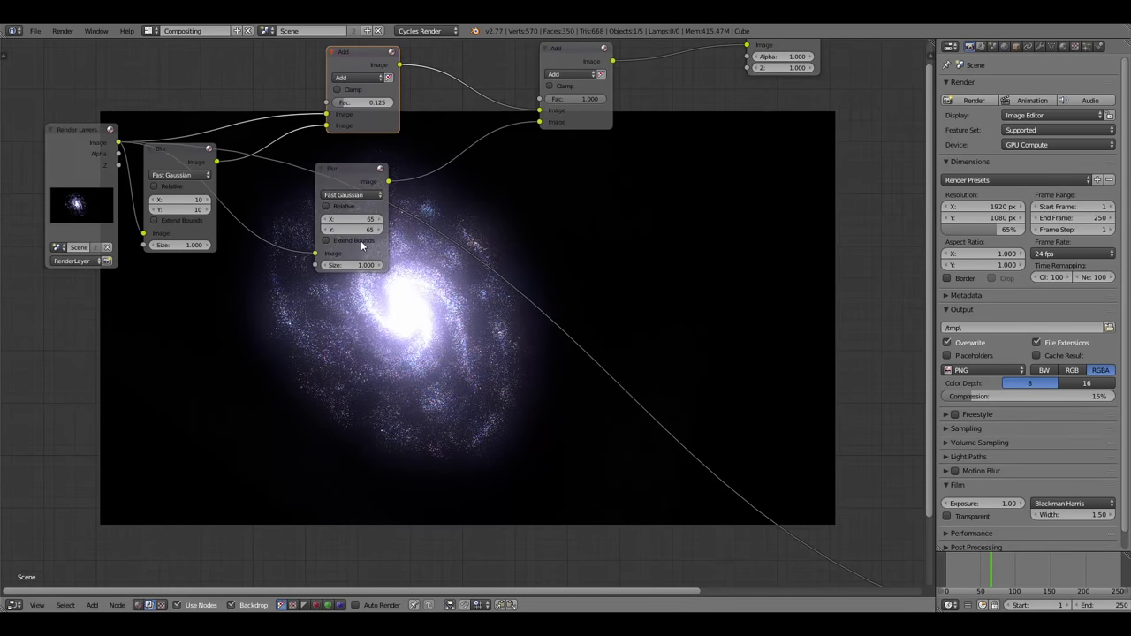
pyautogui.moveTo(480, 209); pyautogui.dragTo(451, 252, button='middle')
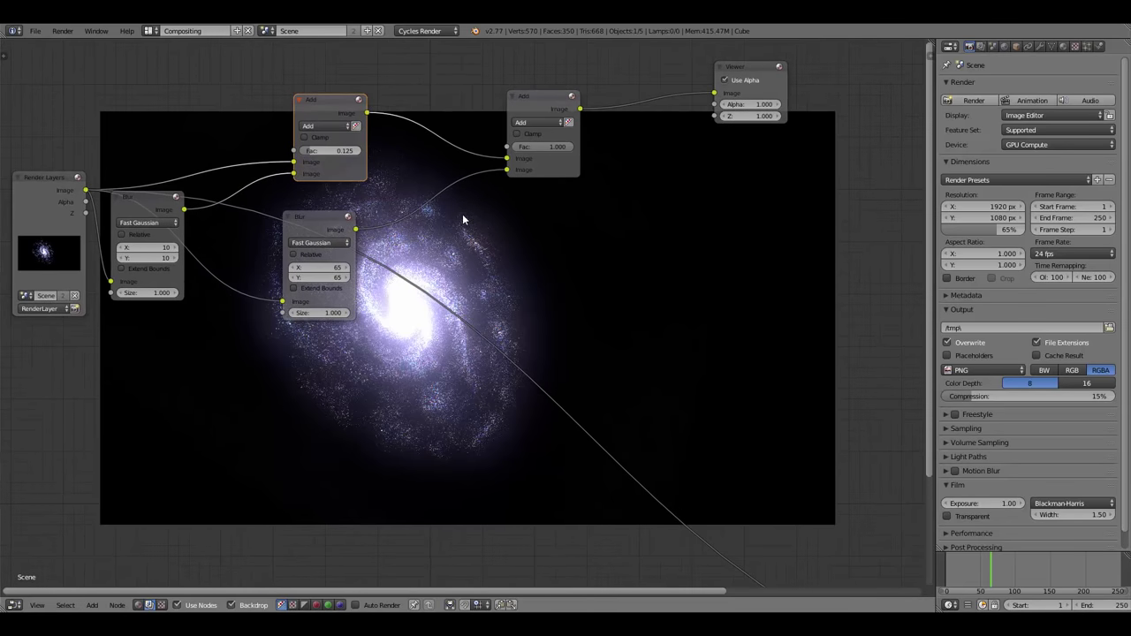
pyautogui.press('a')
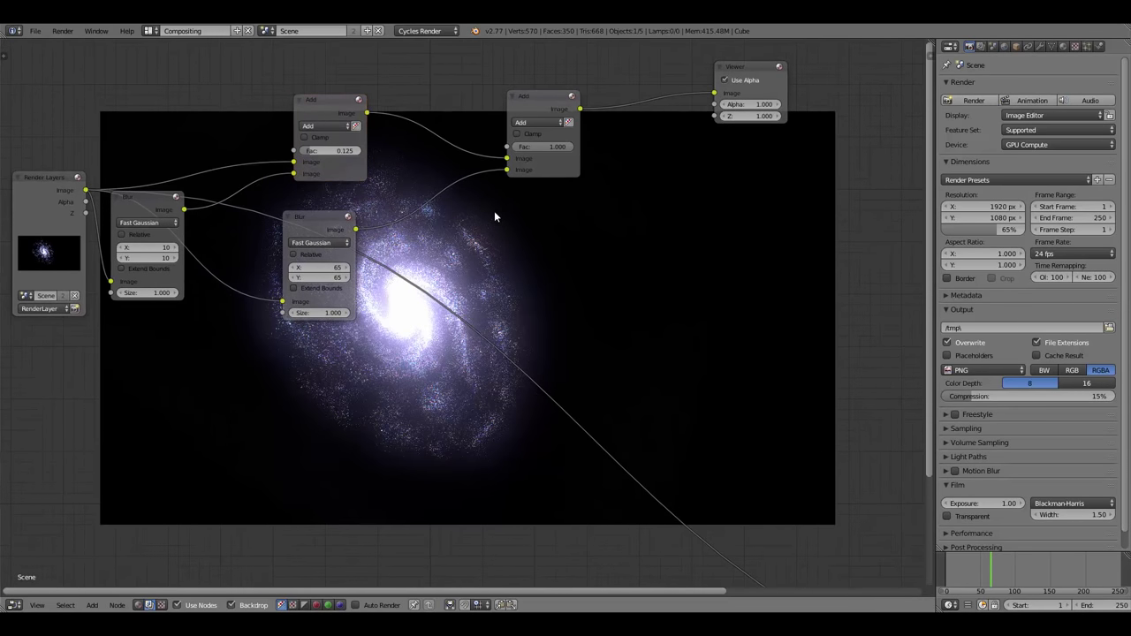
pyautogui.hotkey('shift', 'a')
pyautogui.moveTo(496, 214)
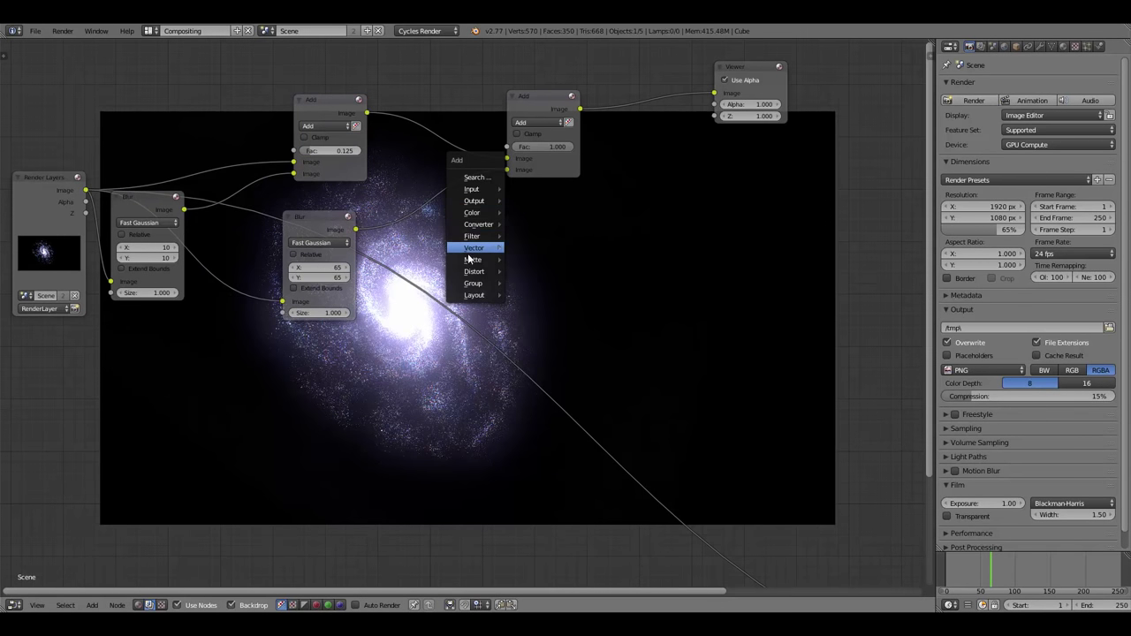
pyautogui.moveTo(472, 258)
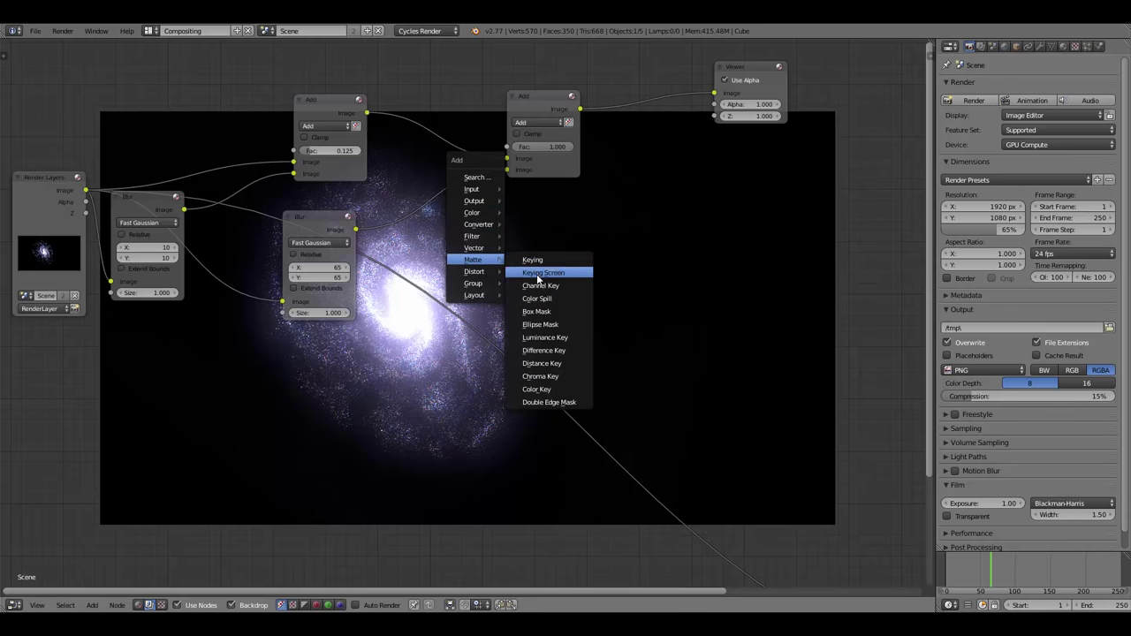
pyautogui.click(540, 324)
pyautogui.click(237, 379)
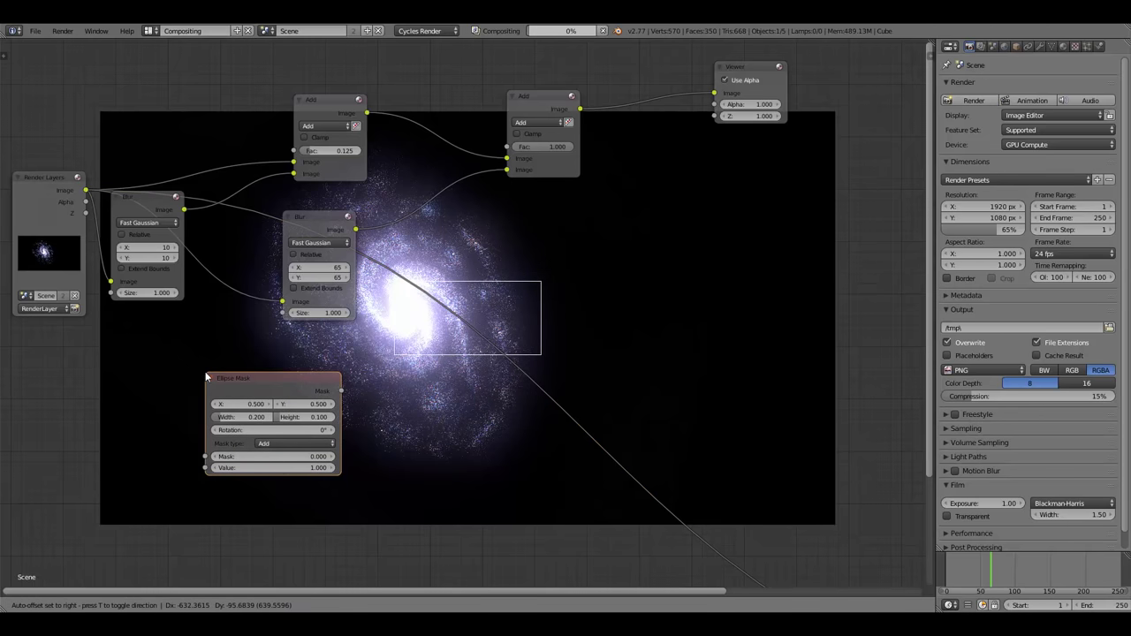
pyautogui.moveTo(251, 384); pyautogui.dragTo(236, 386)
pyautogui.moveTo(324, 394); pyautogui.dragTo(507, 146)
# Try swapping the two image inputs on the second Add node, and swap them back.
pyautogui.scroll(3, 481, 353)
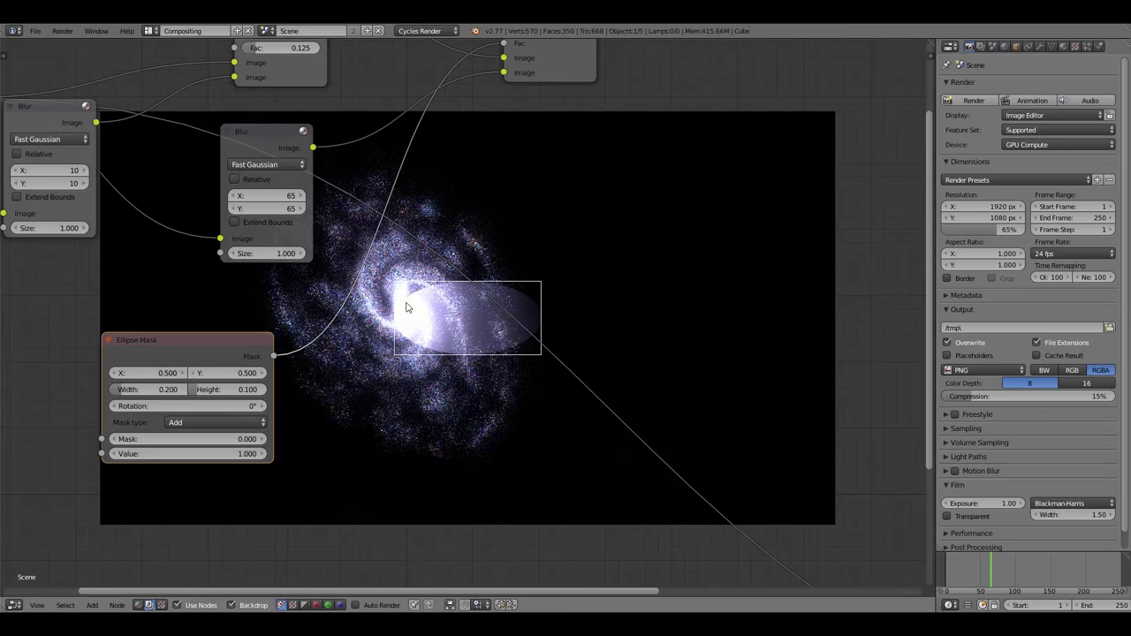
pyautogui.moveTo(531, 209); pyautogui.dragTo(522, 273, button='middle')
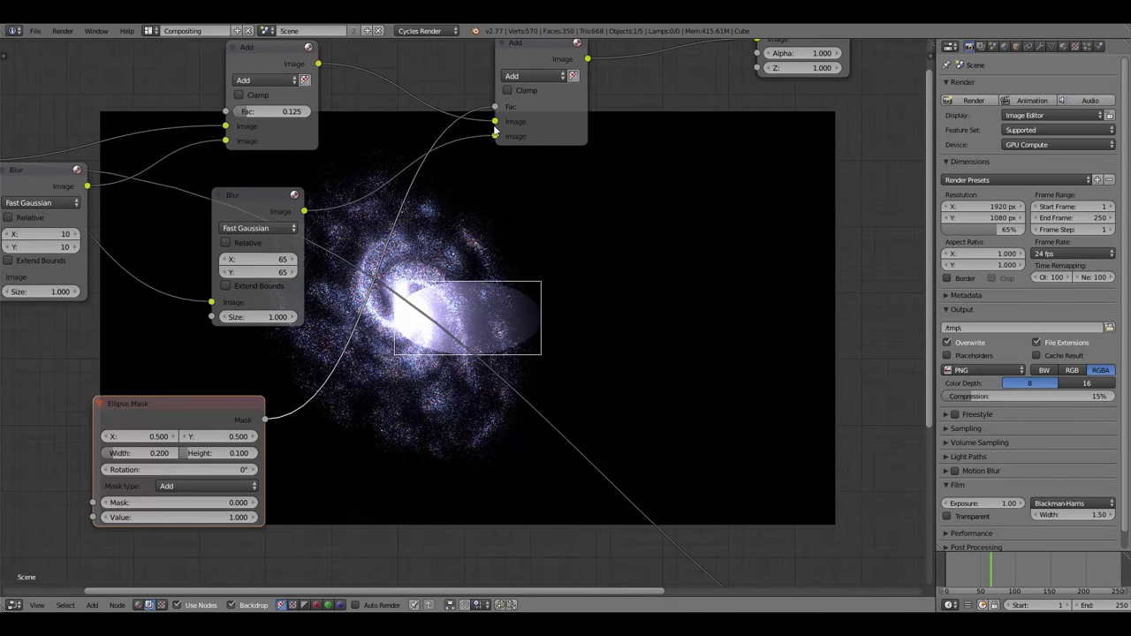
pyautogui.moveTo(495, 121); pyautogui.dragTo(498, 137)
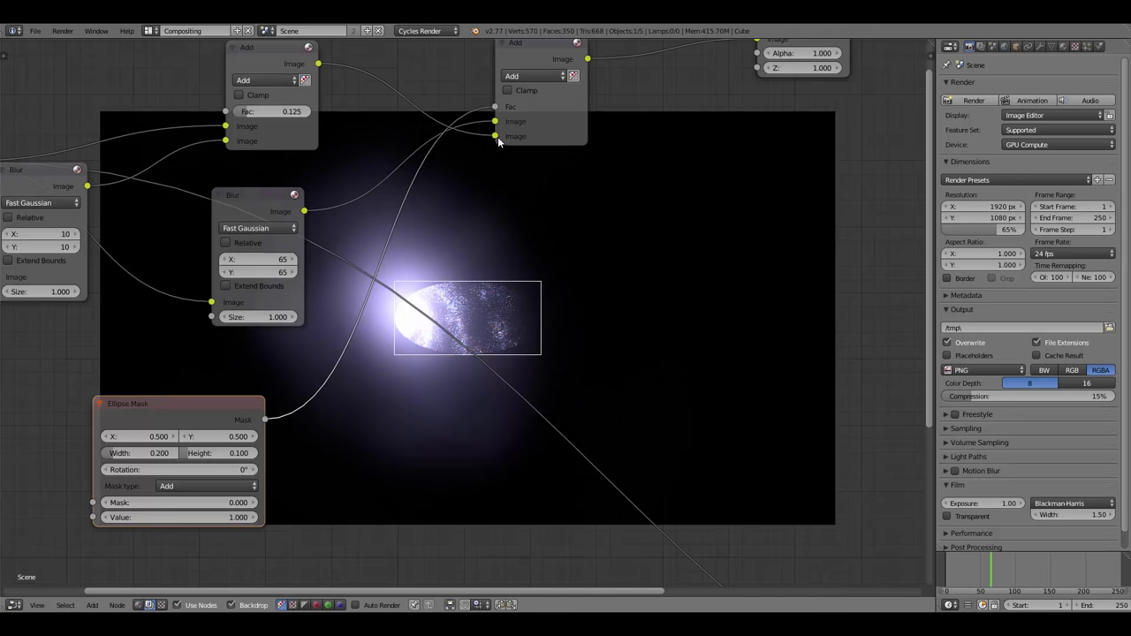
pyautogui.moveTo(498, 137); pyautogui.dragTo(496, 124)
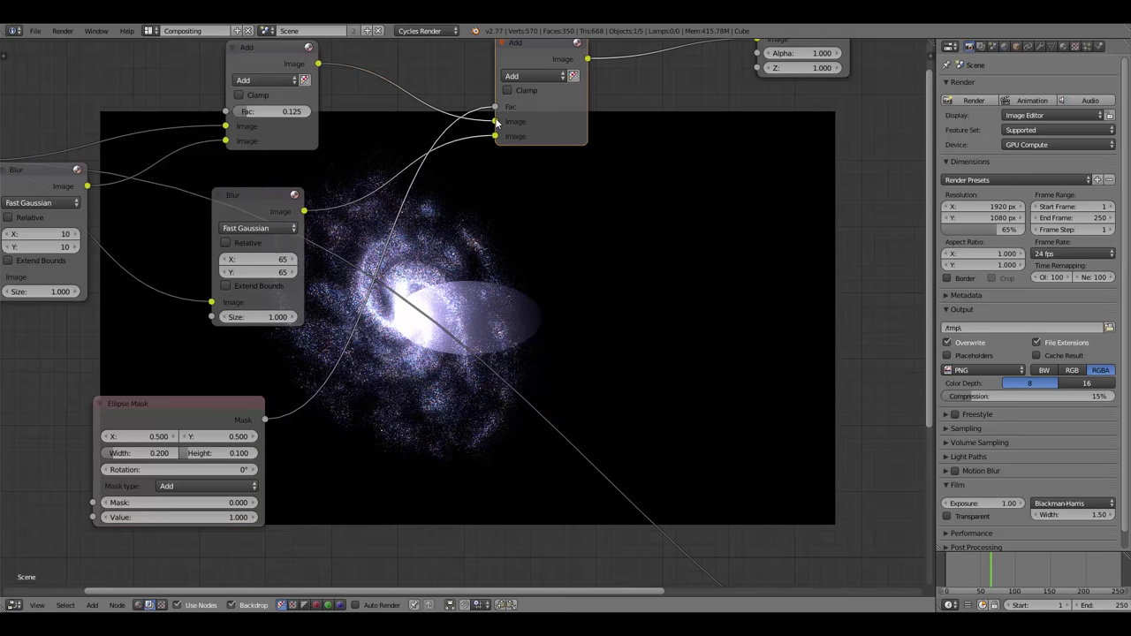
# Set the Ellipse Mask's X position to 0.42.
pyautogui.moveTo(523, 266); pyautogui.dragTo(560, 220, button='middle')
pyautogui.moveTo(216, 380); pyautogui.dragTo(281, 328, button='middle')
pyautogui.scroll(2, 325, 340)
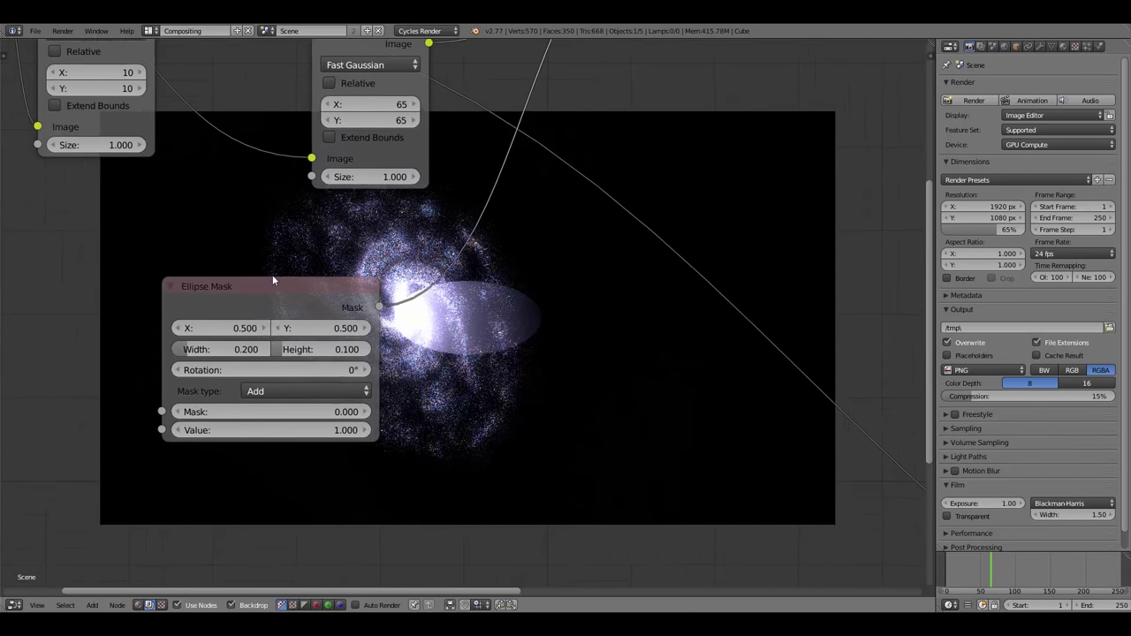
pyautogui.click(172, 328)
pyautogui.moveTo(420, 339); pyautogui.dragTo(298, 325, button='middle')
pyautogui.click(142, 314)
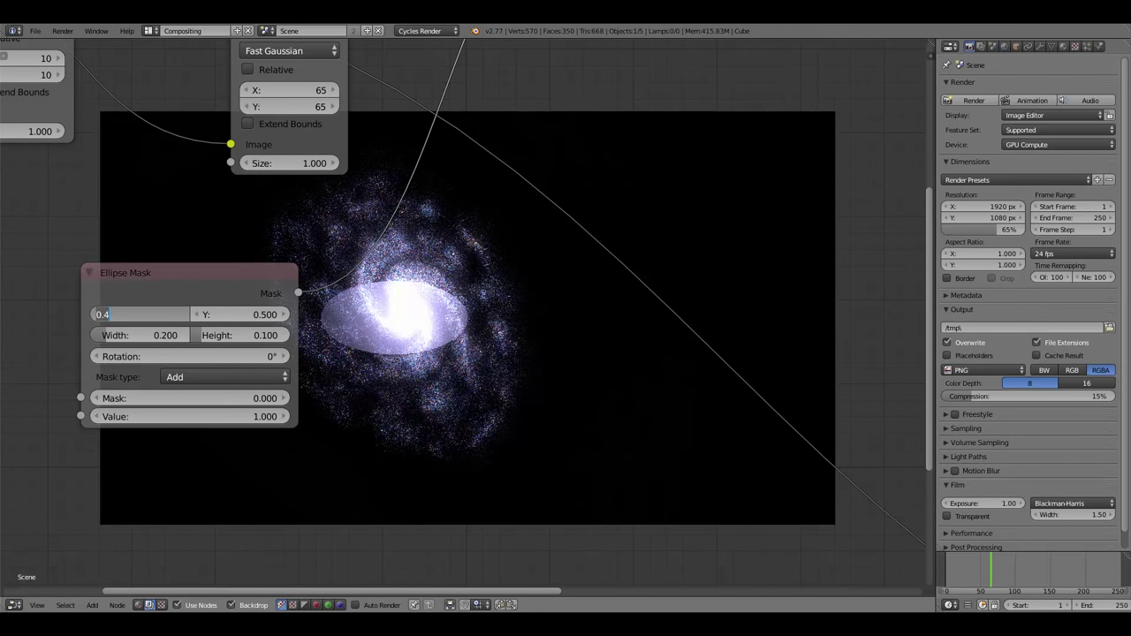
pyautogui.write('0.42')
pyautogui.press('Return')
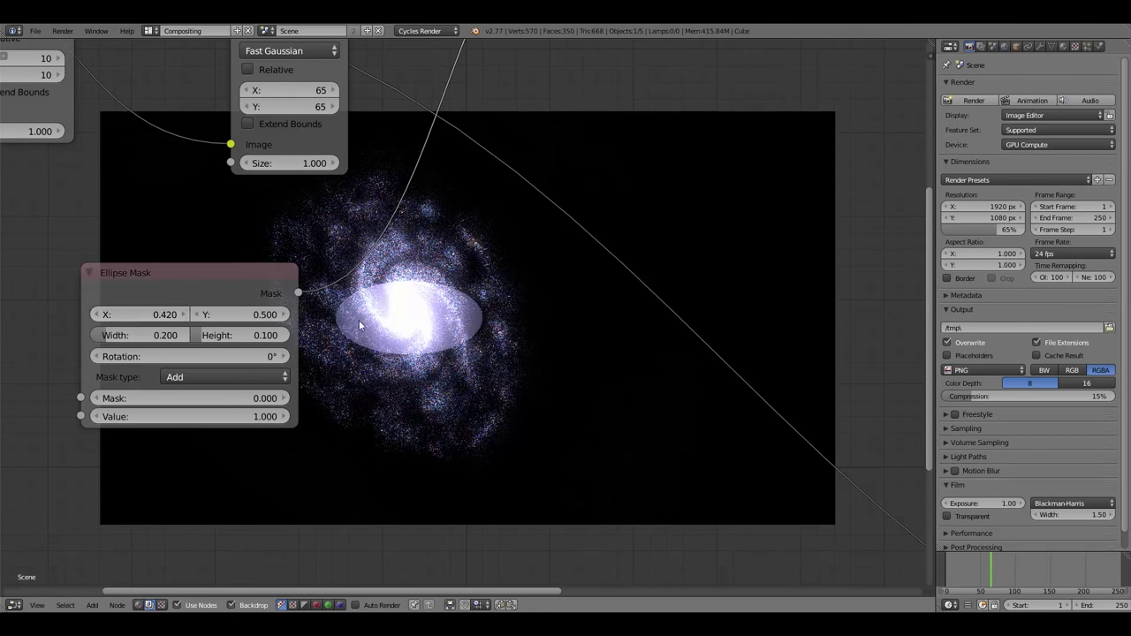
# Try 0.52 for the Ellipse Mask's Y position, and refine it to 0.523.
pyautogui.click(238, 314)
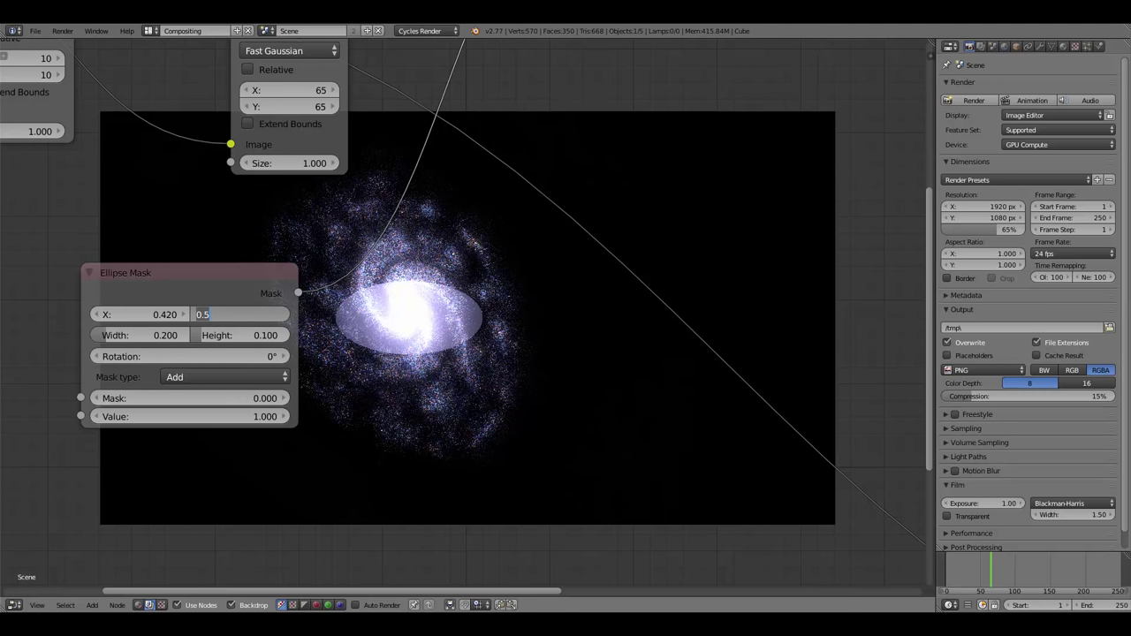
pyautogui.write('.5')
pyautogui.press('Return')
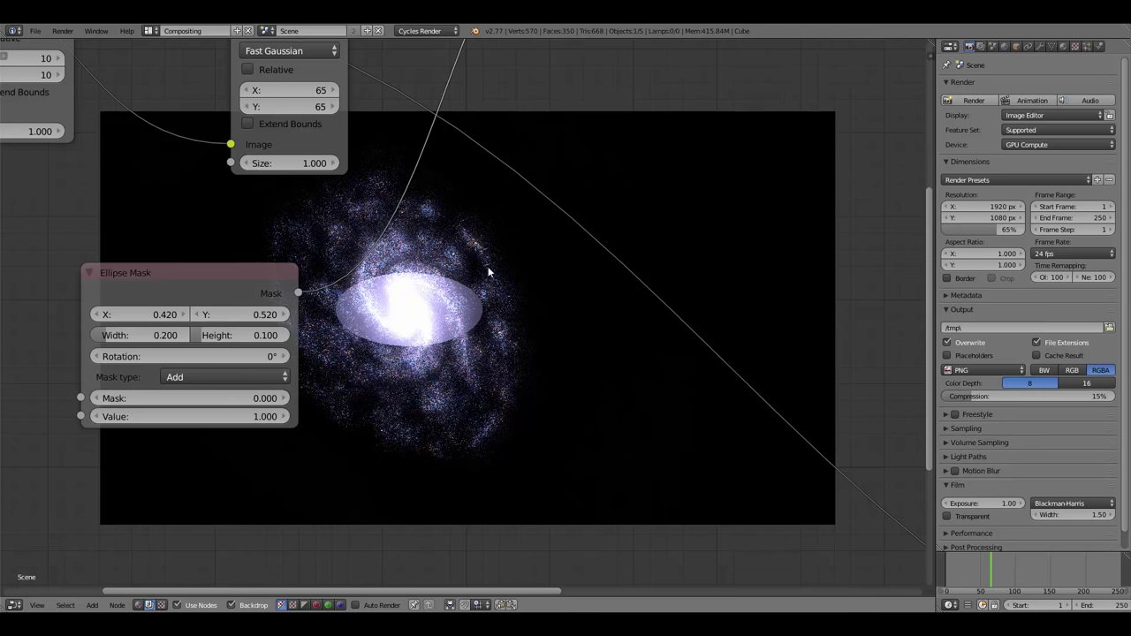
pyautogui.click(239, 314)
pyautogui.press('BackSpace')
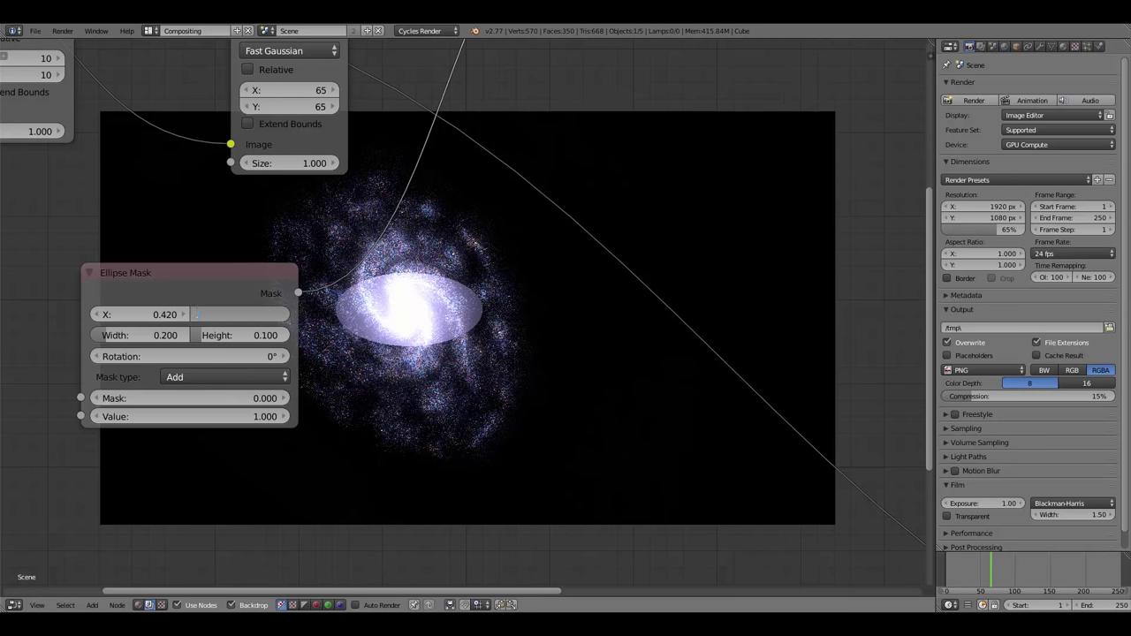
pyautogui.write('.523')
pyautogui.press('Return')
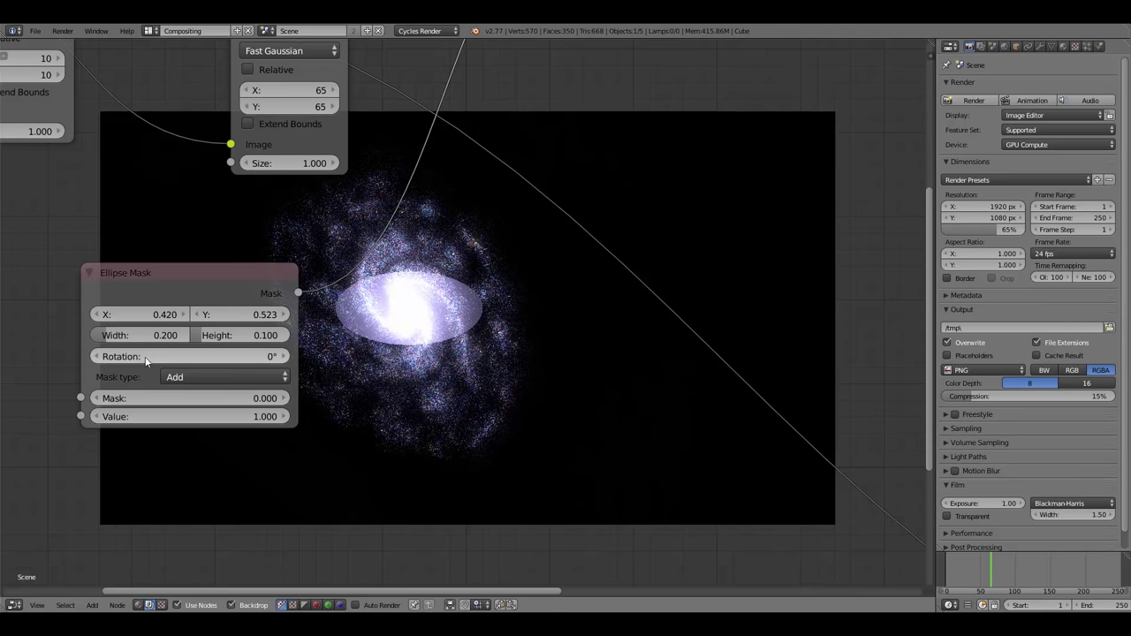
# Rotate the Ellipse Mask to about 130.1° to match the tilt of the galaxy's core.
pyautogui.moveTo(147, 362); pyautogui.dragTo(331, 357)
pyautogui.moveTo(159, 357); pyautogui.dragTo(261, 357)
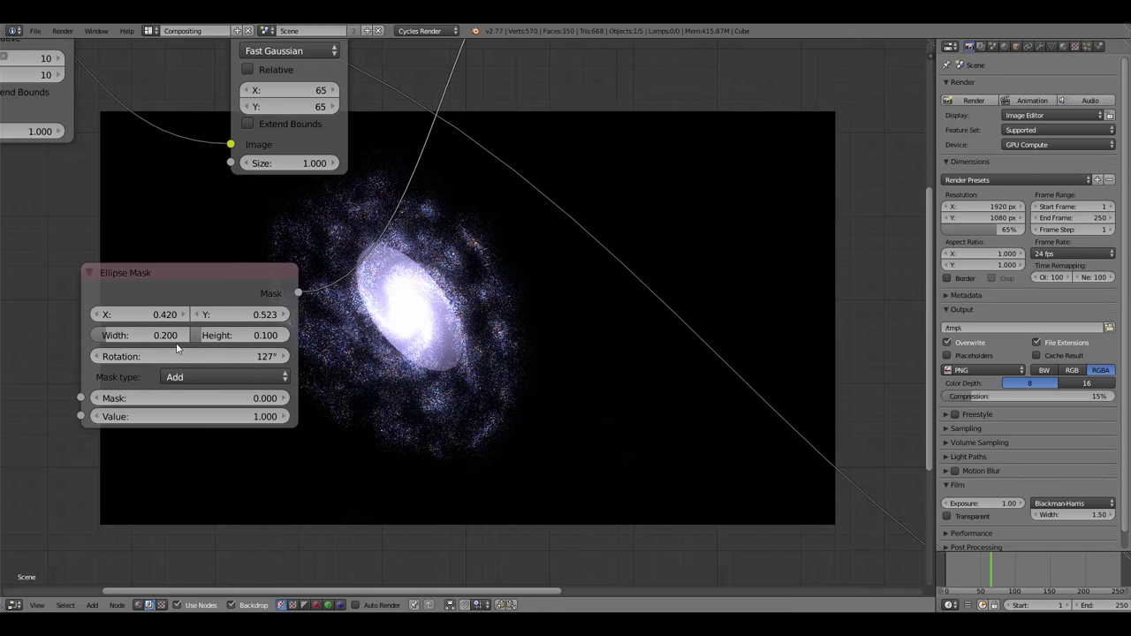
pyautogui.click(175, 347)
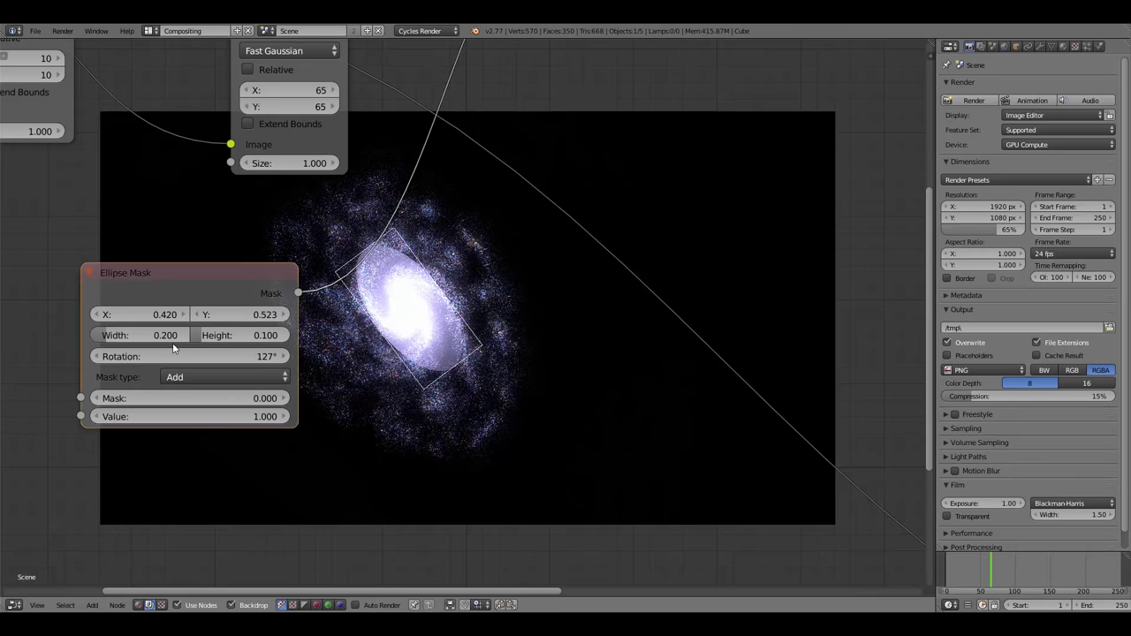
pyautogui.moveTo(175, 354); pyautogui.dragTo(184, 353)
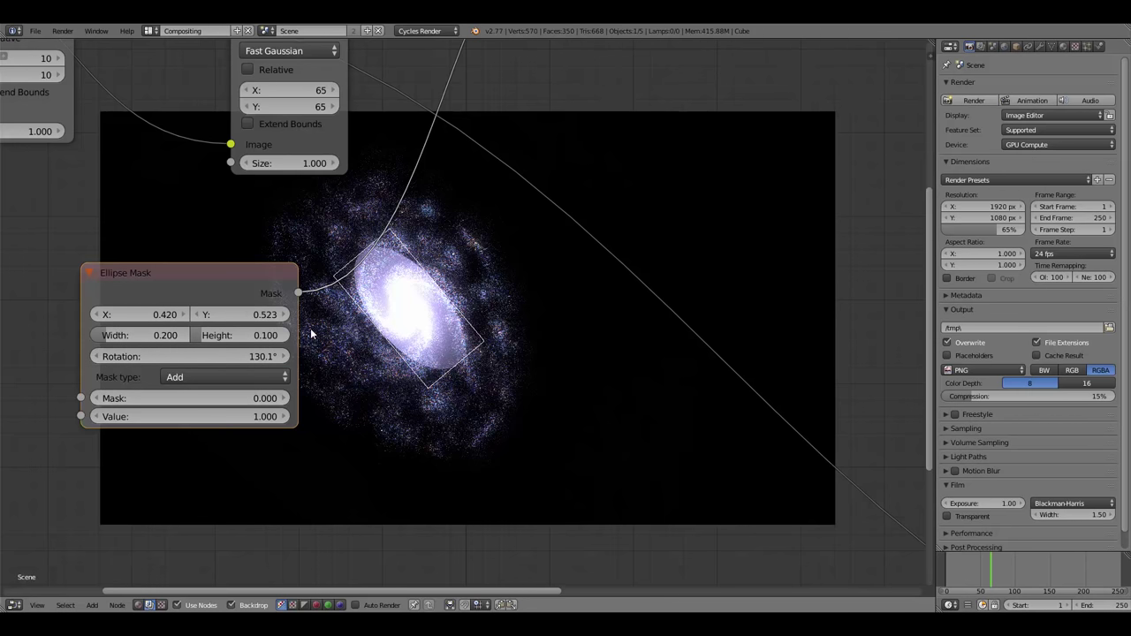
# Set the Ellipse Mask's width to 0.135.
pyautogui.click(148, 340)
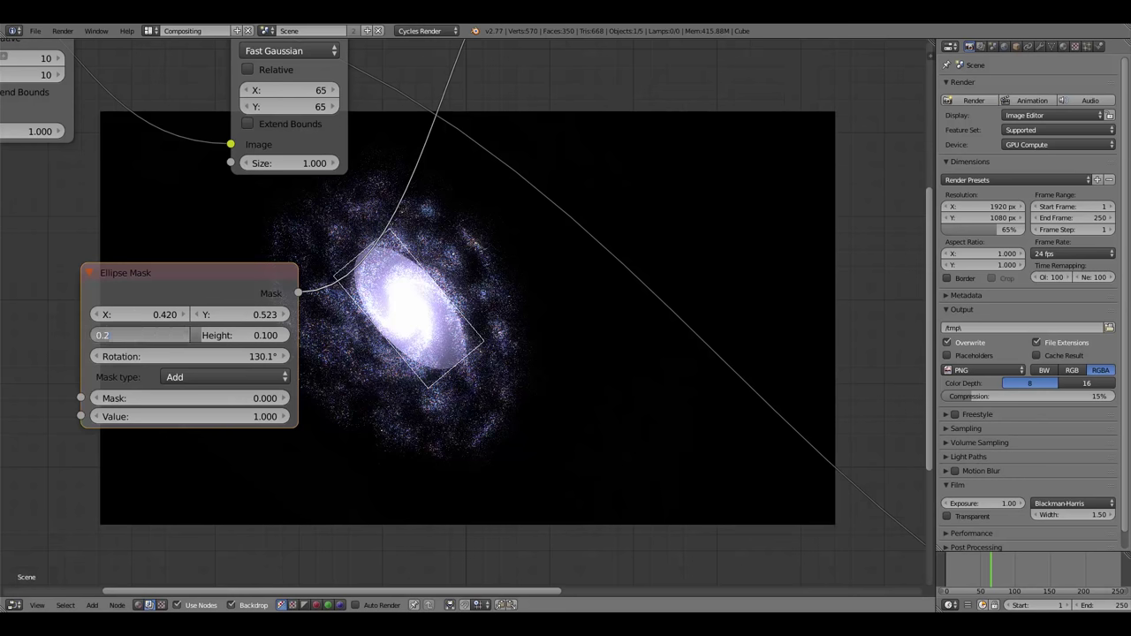
pyautogui.write('.135')
pyautogui.press('Return')
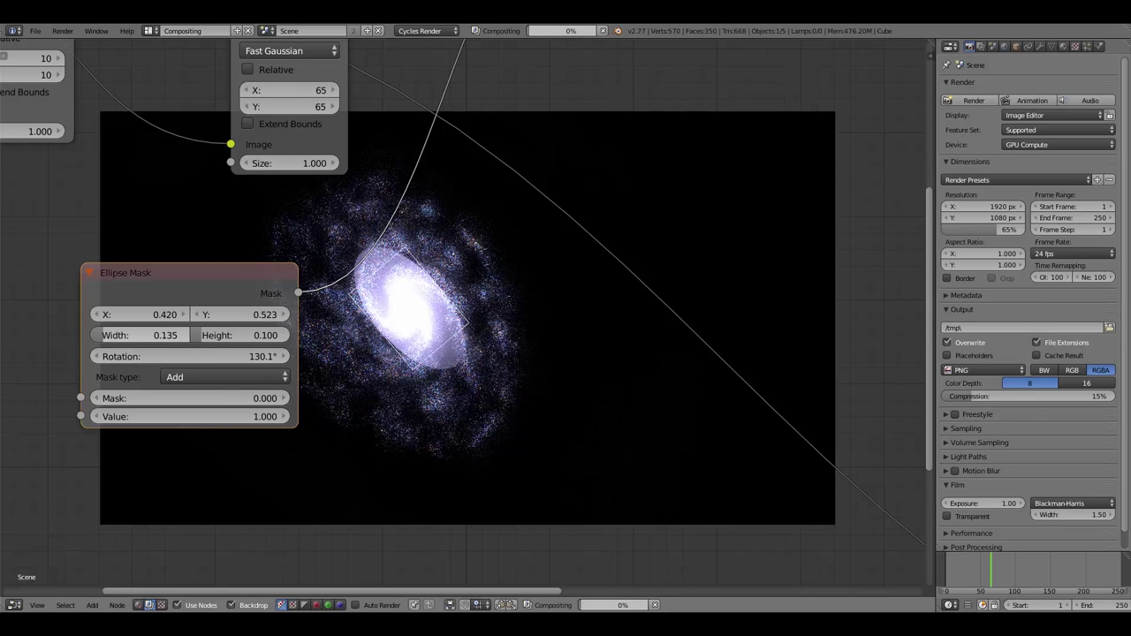
pyautogui.moveTo(219, 288); pyautogui.dragTo(233, 296)
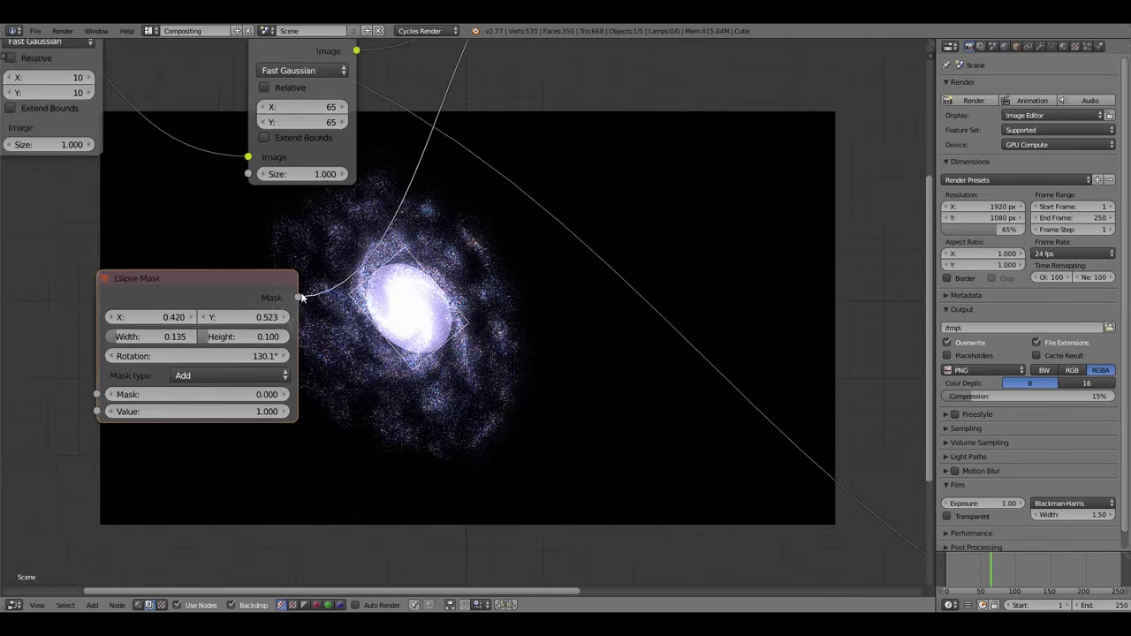
# Insert a Blur node between the Ellipse Mask and the second Add node's factor, and set its filter type to Fast Gaussian.
pyautogui.scroll(-2, 327, 291)
pyautogui.hotkey('shift', 'a')
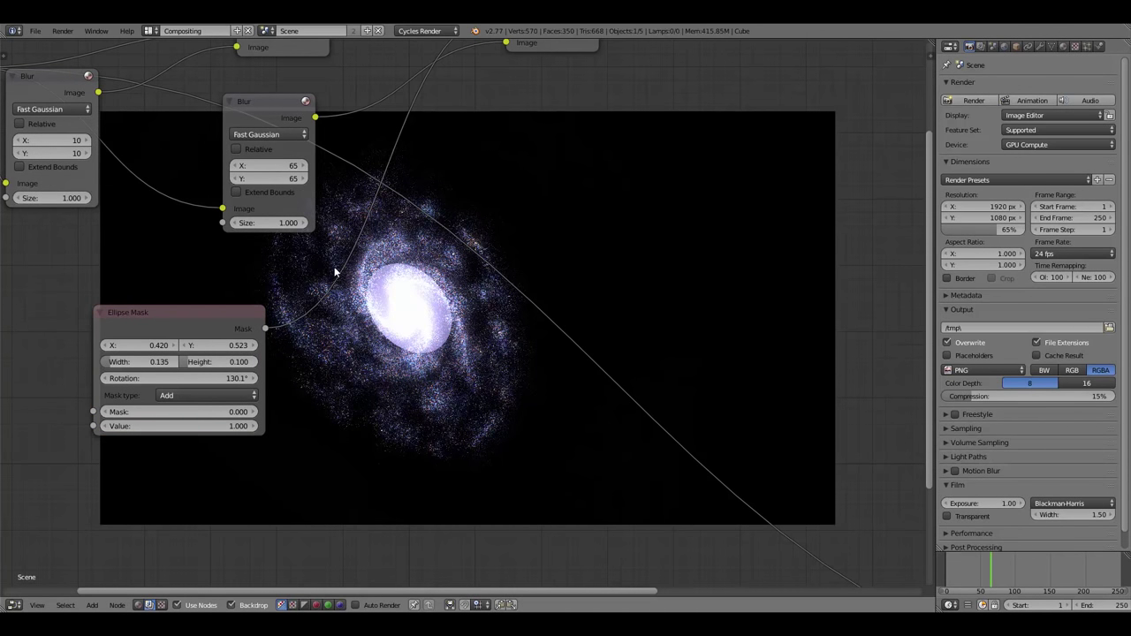
pyautogui.hotkey('shift', 'a')
pyautogui.moveTo(320, 244)
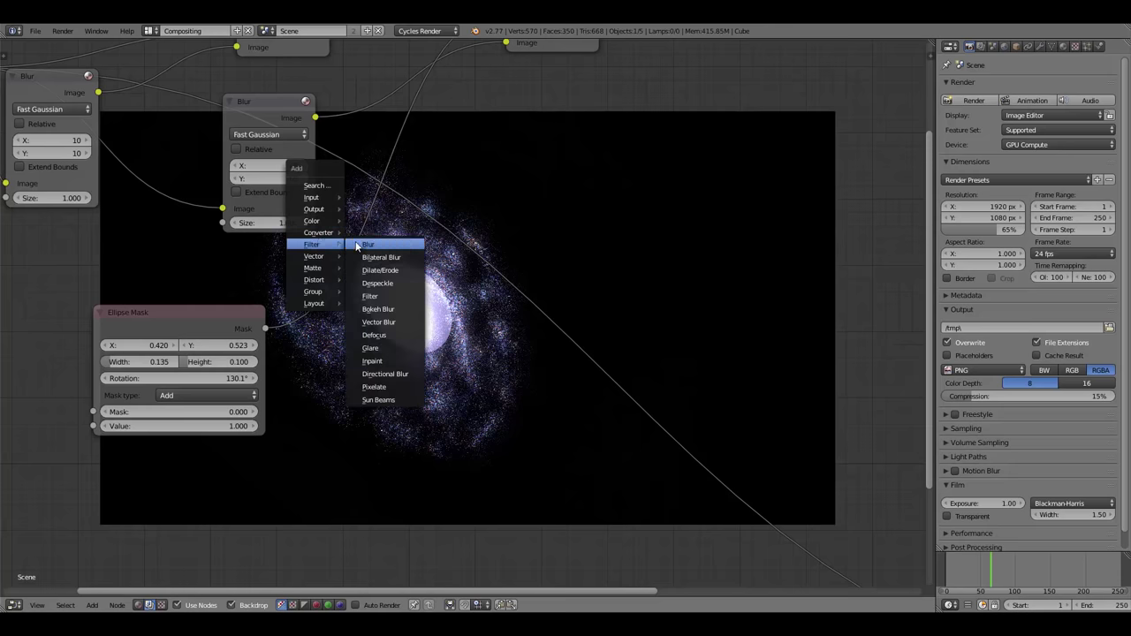
pyautogui.click(375, 256)
pyautogui.click(359, 267)
pyautogui.click(364, 276)
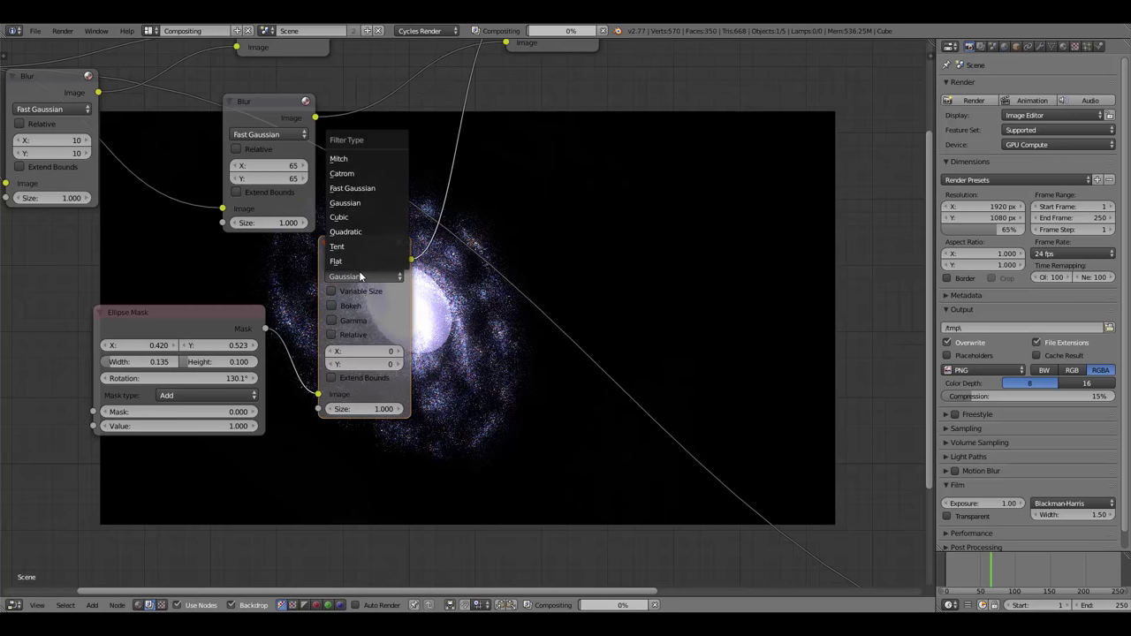
pyautogui.click(365, 190)
# Set the mask Blur node's X and Y sizes to 30.
pyautogui.moveTo(378, 307); pyautogui.dragTo(259, 255, button='middle')
pyautogui.moveTo(259, 255); pyautogui.dragTo(258, 255)
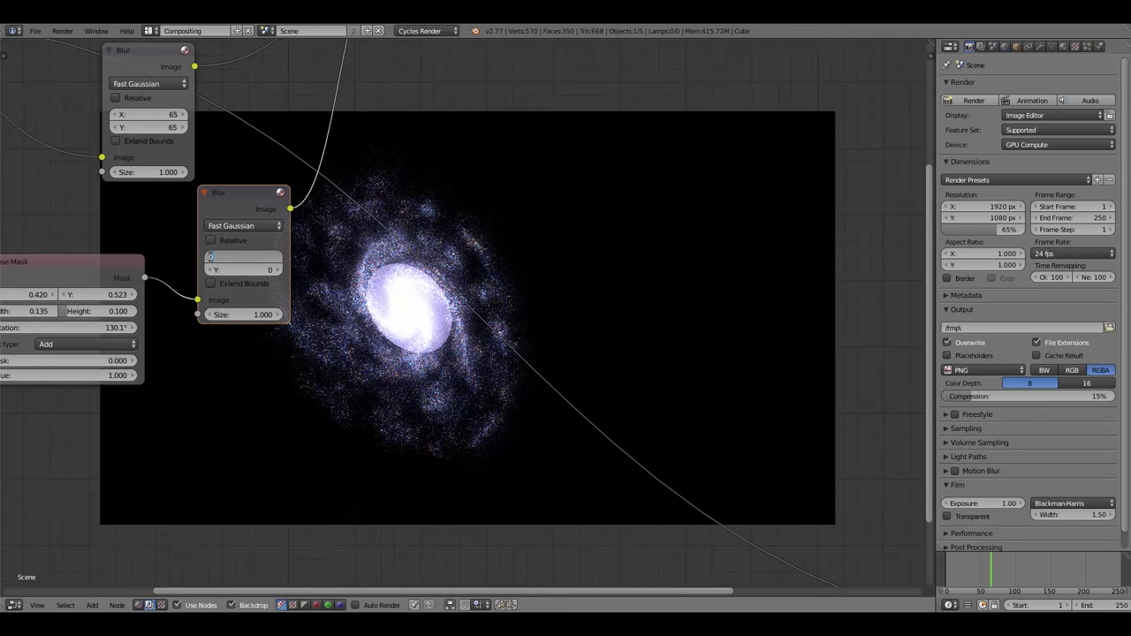
pyautogui.write('30')
pyautogui.press('Return')
pyautogui.click(241, 270)
pyautogui.write('30')
pyautogui.press('Return')
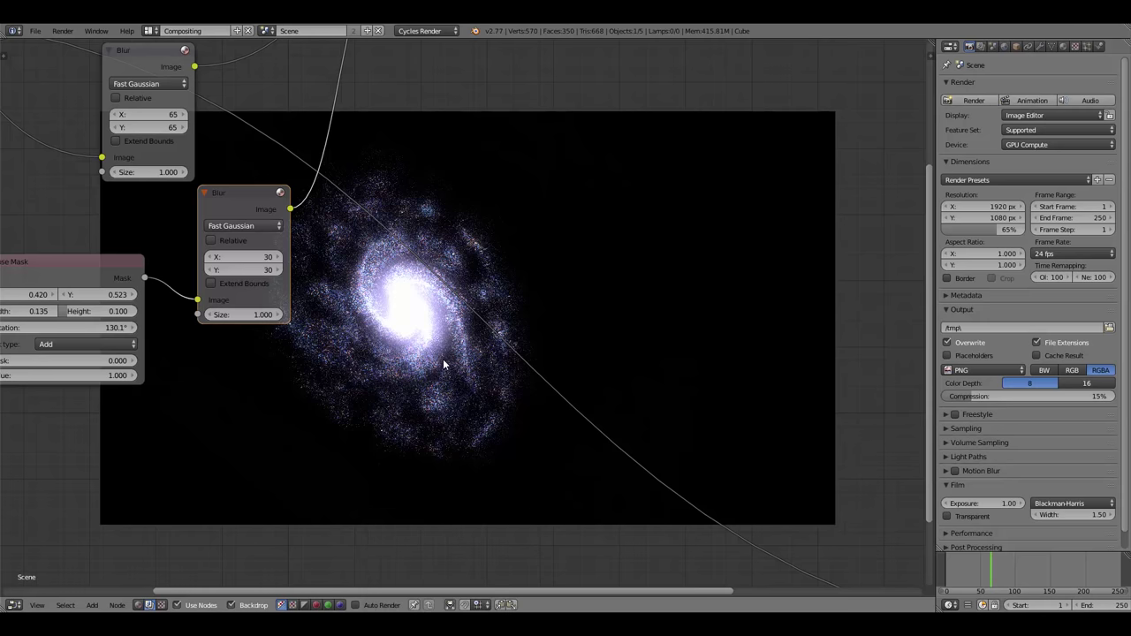
# Set the mask Blur node's X and Y sizes to 40, keeping Extend Bounds off.
pyautogui.scroll(-2, 443, 358)
pyautogui.scroll(2, 442, 358)
pyautogui.moveTo(415, 265); pyautogui.dragTo(429, 285, button='middle')
pyautogui.click(256, 277)
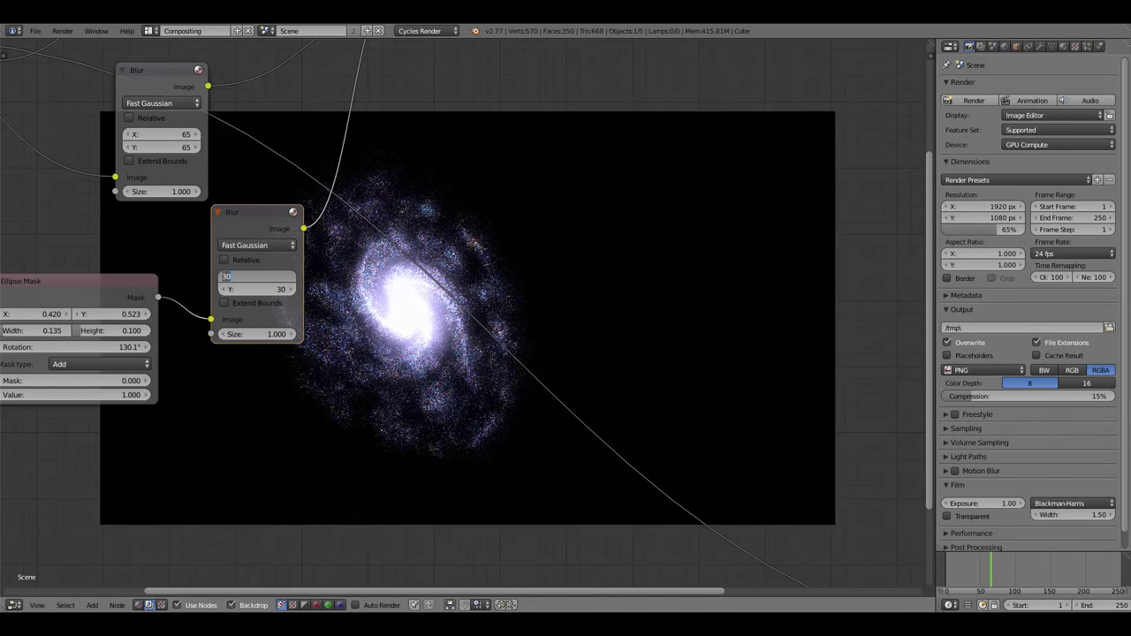
pyautogui.write('40')
pyautogui.press('Tab')
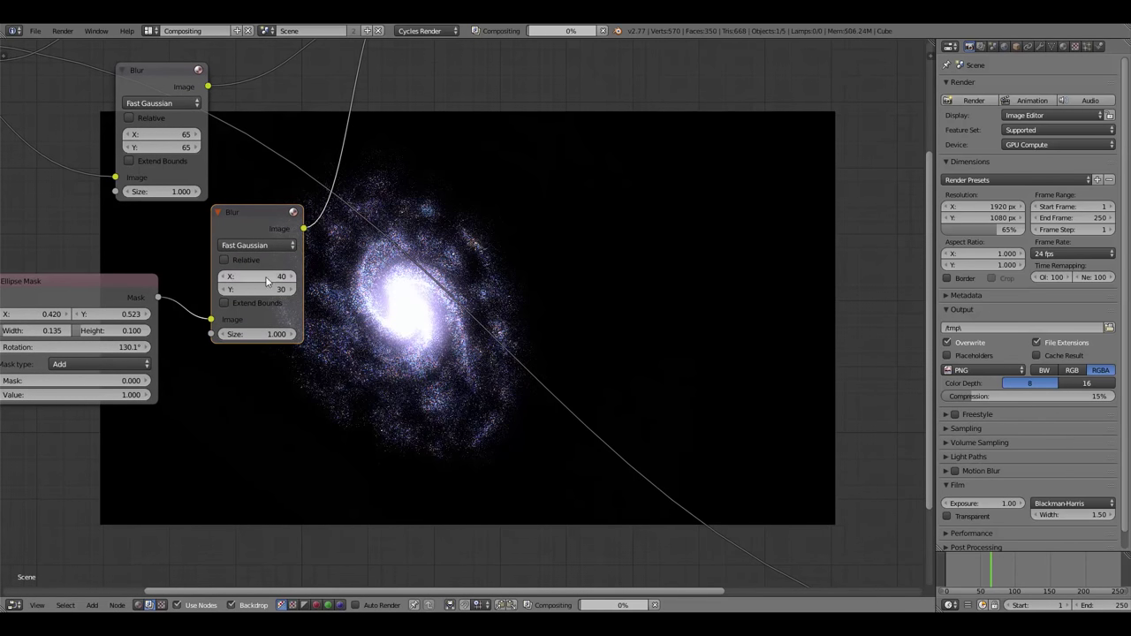
pyautogui.click(265, 296)
pyautogui.write('40')
pyautogui.press('Return')
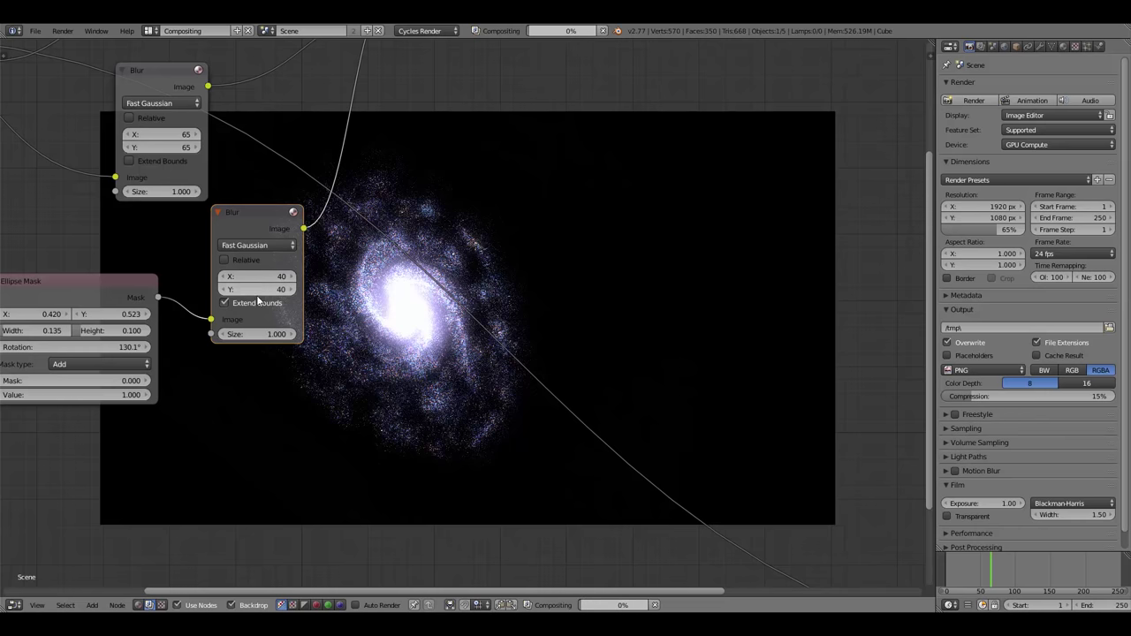
pyautogui.click(263, 302)
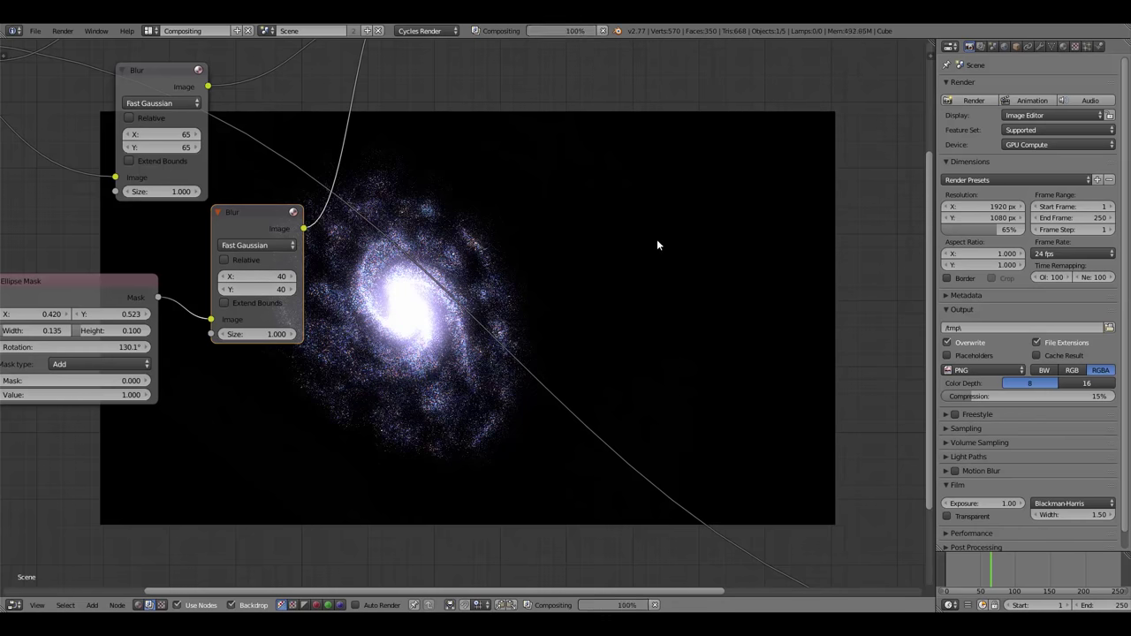
# Rearrange the node graph, moving the Viewer node well away from the second Add node to leave room for more nodes between them.
pyautogui.moveTo(656, 239); pyautogui.dragTo(623, 283, button='middle')
pyautogui.scroll(-2, 500, 221)
pyautogui.moveTo(500, 221); pyautogui.dragTo(373, 198, button='middle')
pyautogui.scroll(-2, 417, 228)
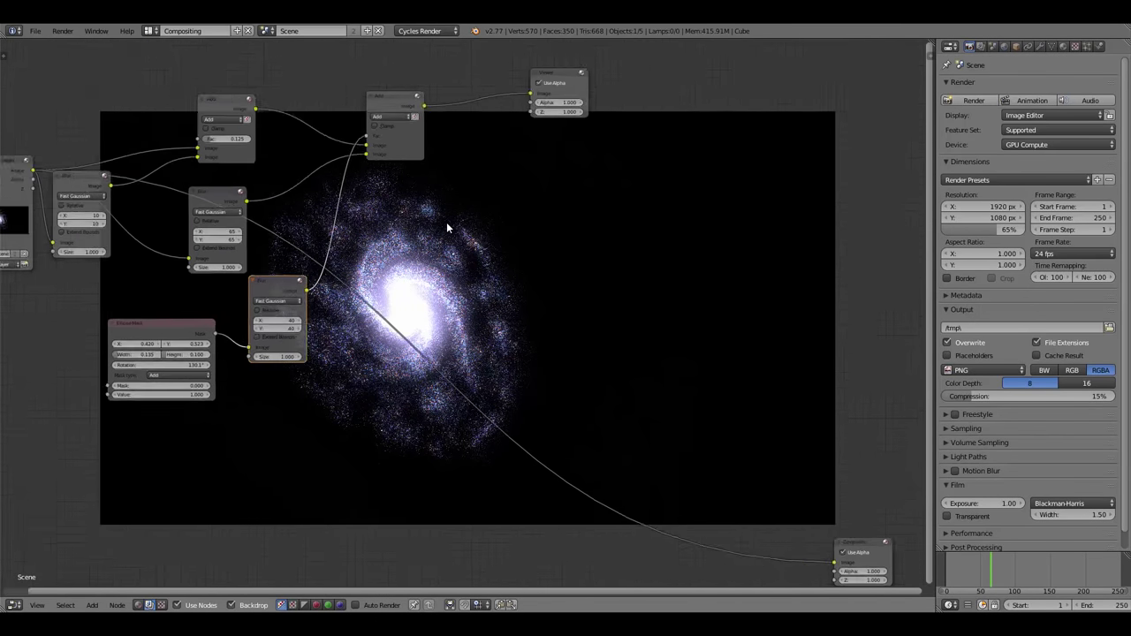
pyautogui.moveTo(446, 222); pyautogui.dragTo(409, 219, button='middle')
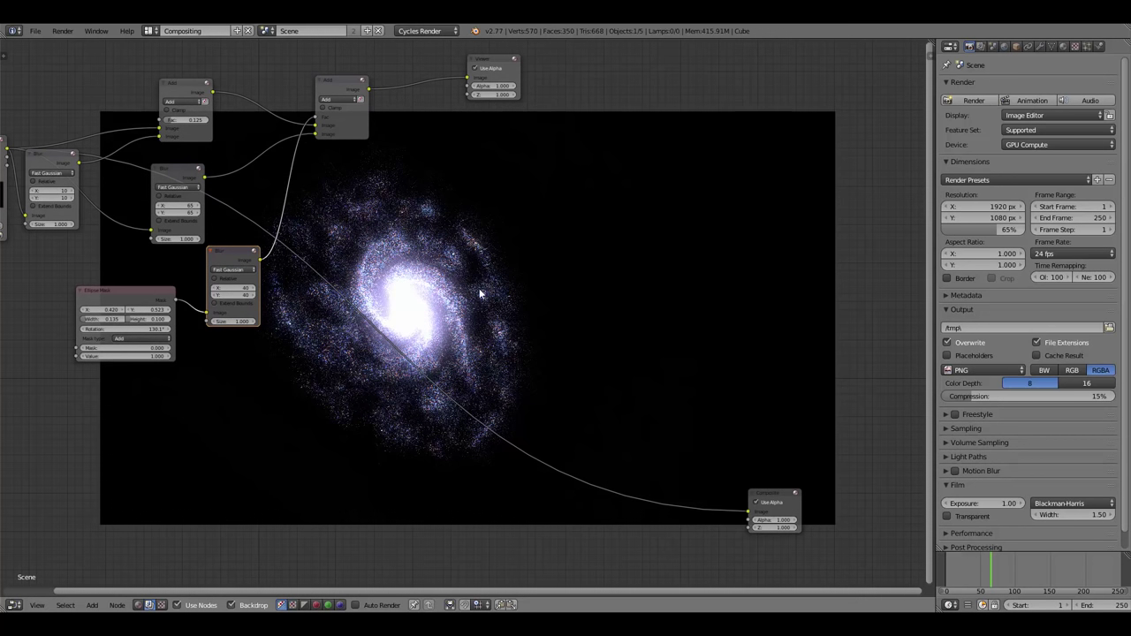
pyautogui.moveTo(548, 310); pyautogui.dragTo(512, 316, button='middle')
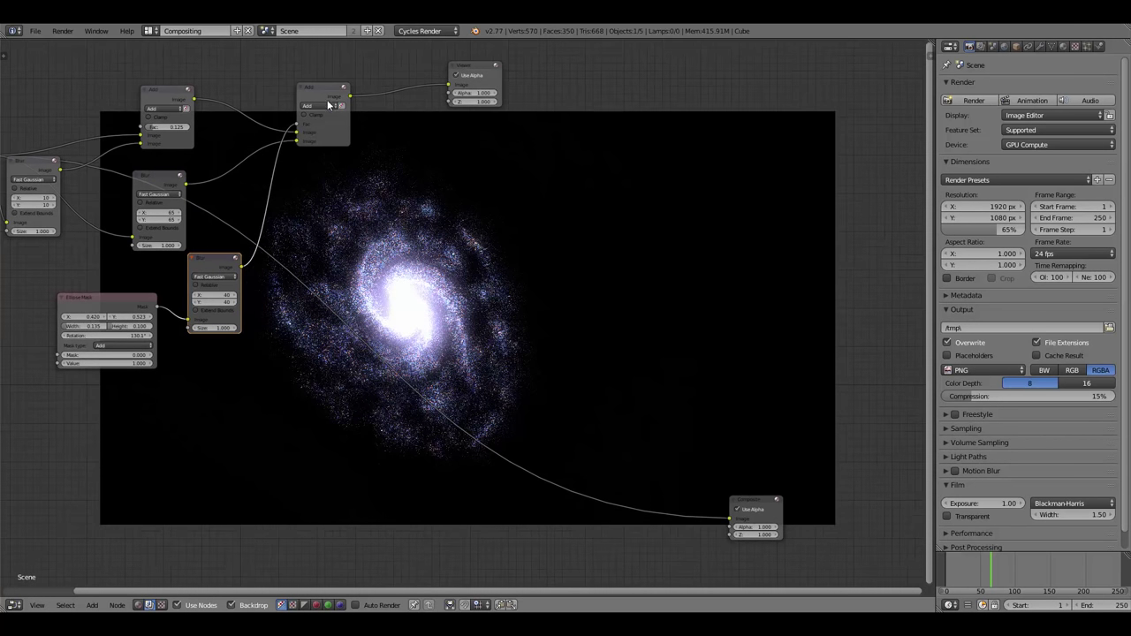
pyautogui.moveTo(328, 104); pyautogui.dragTo(303, 134)
pyautogui.moveTo(496, 70); pyautogui.dragTo(704, 111)
pyautogui.press('Home')
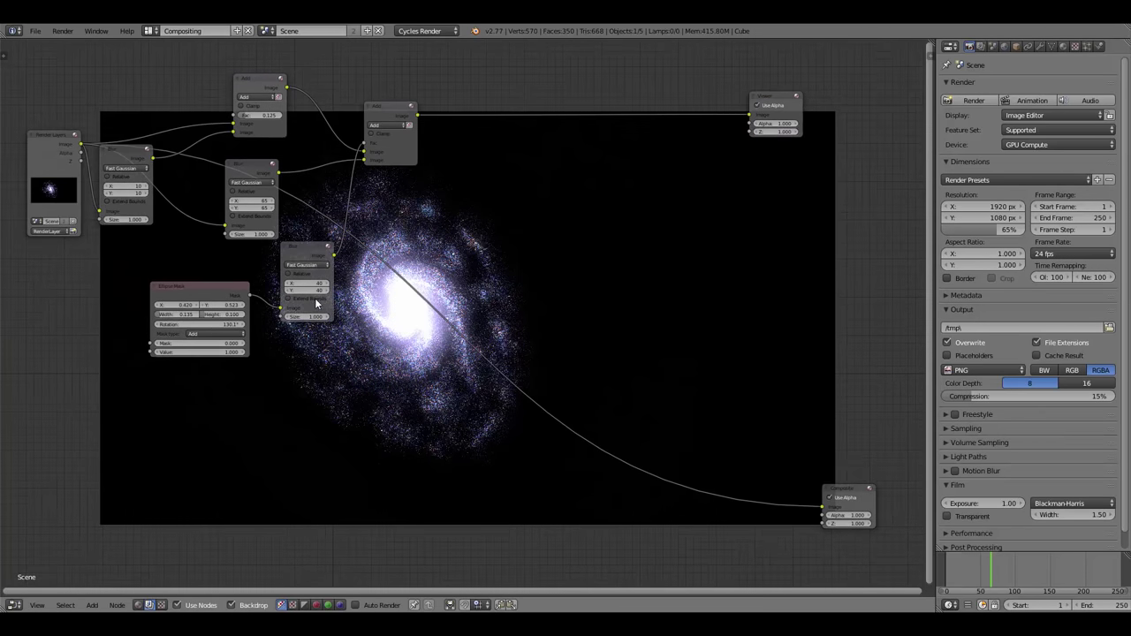
pyautogui.scroll(2, 317, 302)
pyautogui.moveTo(260, 236); pyautogui.dragTo(244, 243)
pyautogui.moveTo(481, 240); pyautogui.dragTo(377, 328, button='middle')
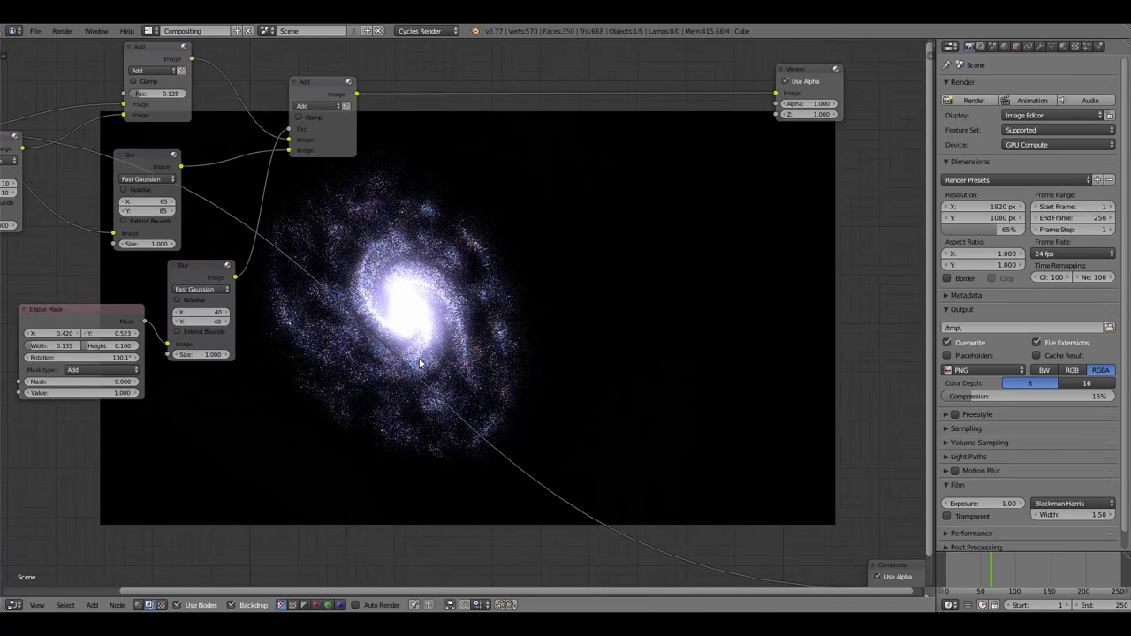
# Insert a Hue Saturation Value node between the second Add node and the Viewer, and set its saturation to 1.1.
pyautogui.scroll(2, 247, 288)
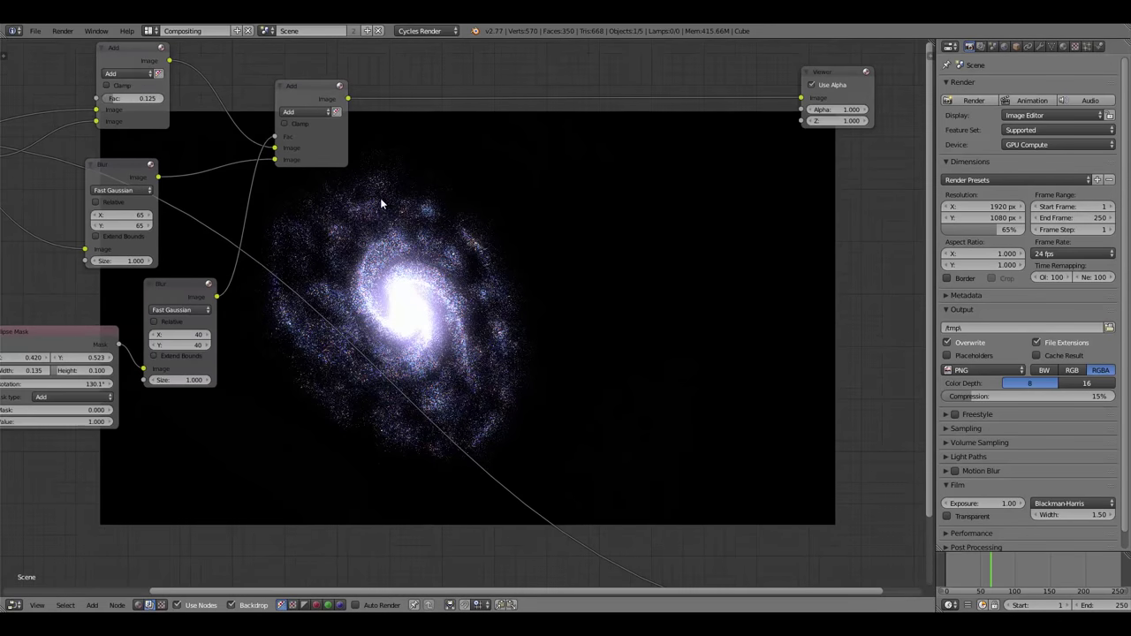
pyautogui.hotkey('shift', 'a')
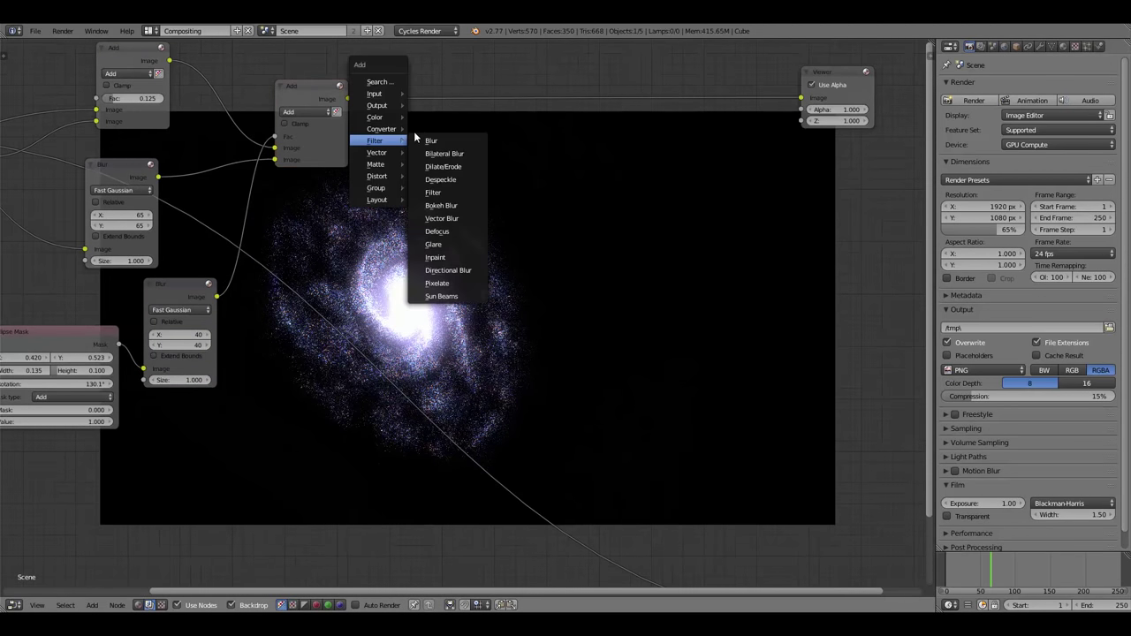
pyautogui.moveTo(375, 117)
pyautogui.click(454, 167)
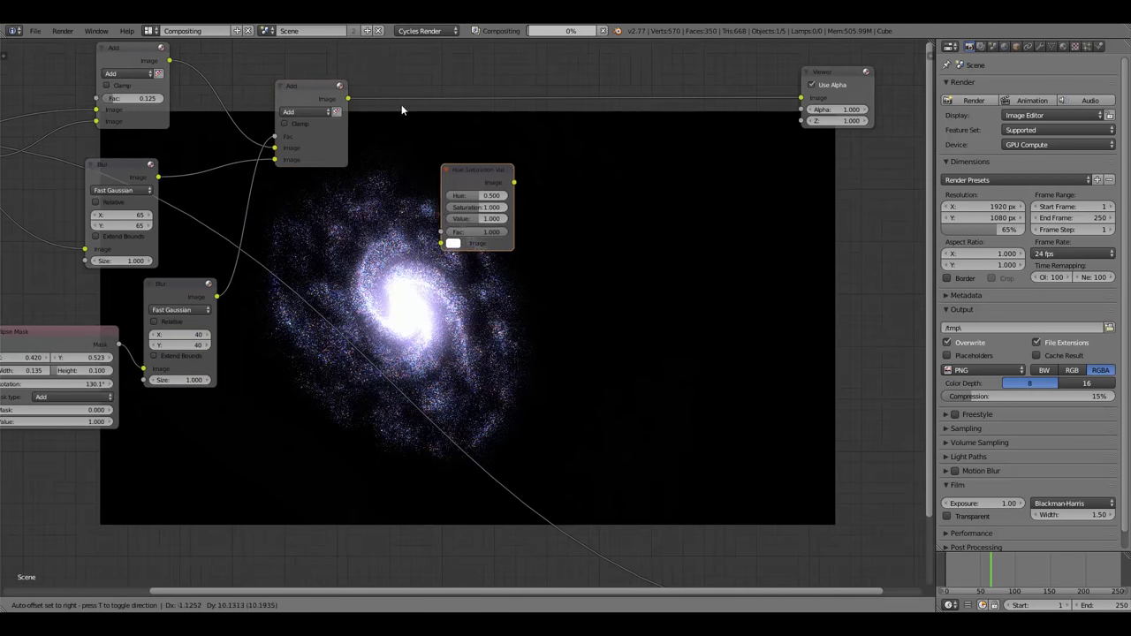
pyautogui.click(389, 86)
pyautogui.click(431, 125)
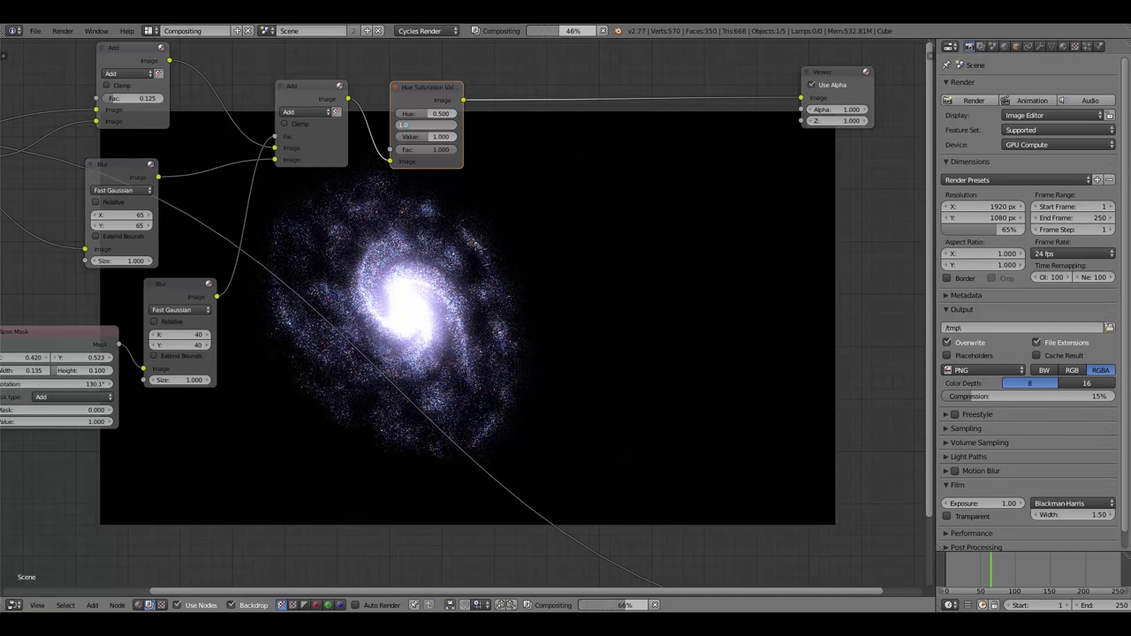
pyautogui.write('1.1')
pyautogui.press('Return')
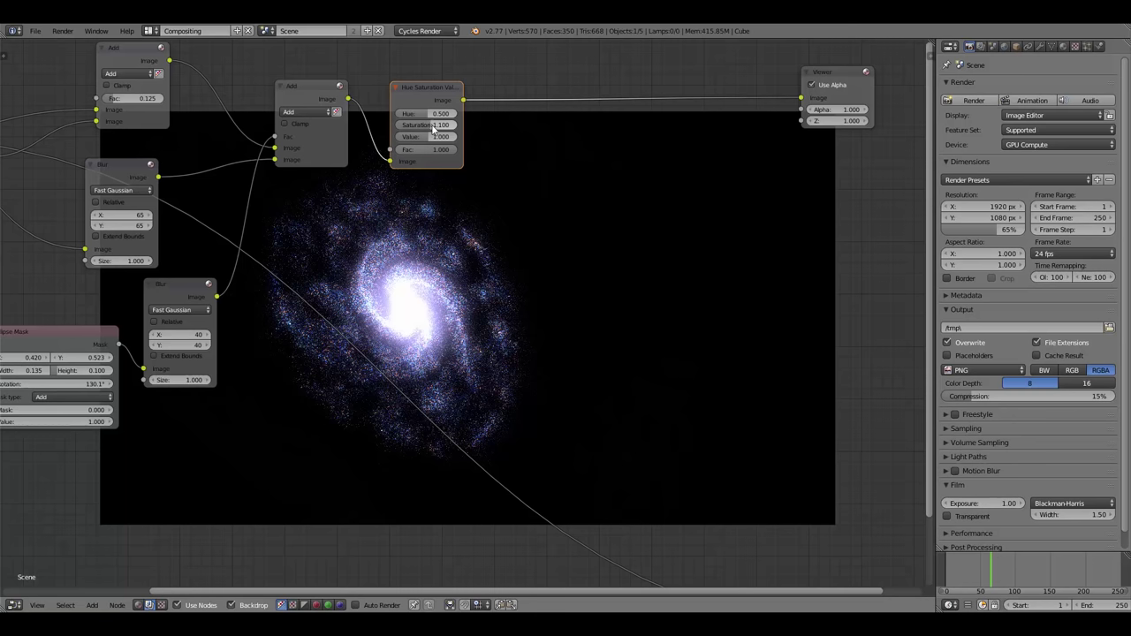
pyautogui.moveTo(419, 104); pyautogui.dragTo(414, 107)
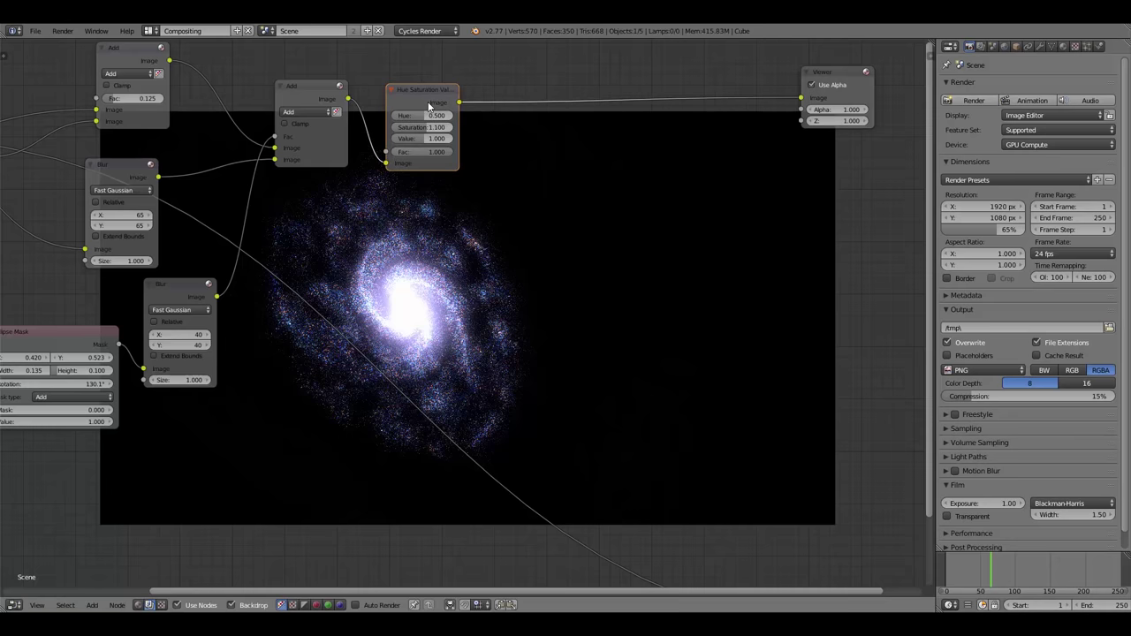
# Duplicate the Hue Saturation Value node into the link before the Viewer and set the copy's saturation to 1.0.
pyautogui.hotkey('shift', 'd')
pyautogui.click(543, 102)
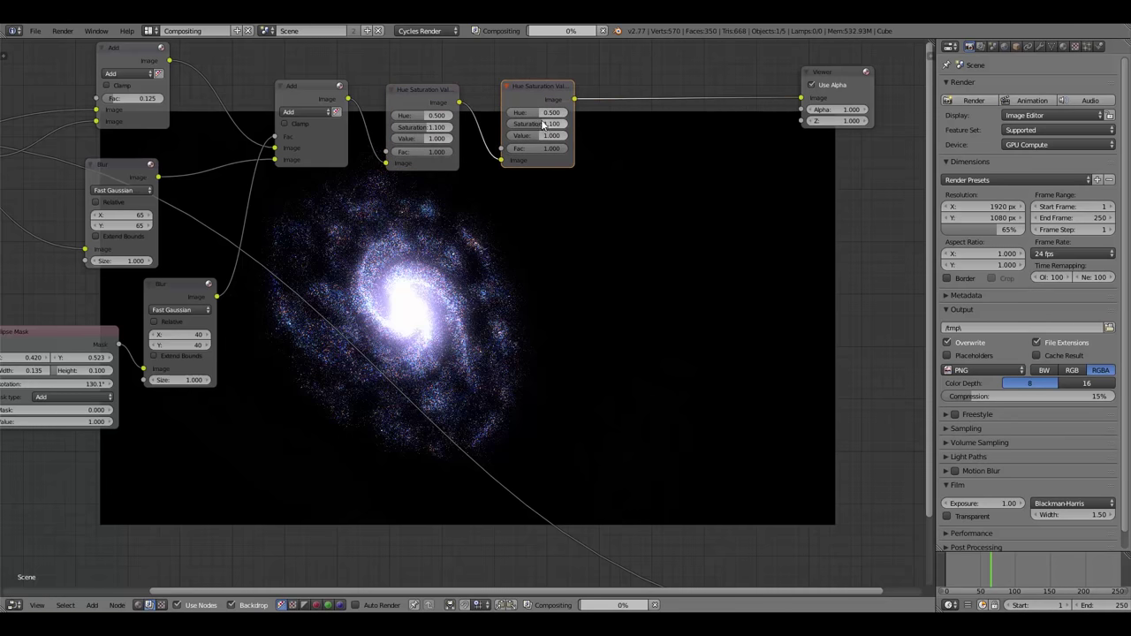
pyautogui.moveTo(519, 92); pyautogui.dragTo(495, 98)
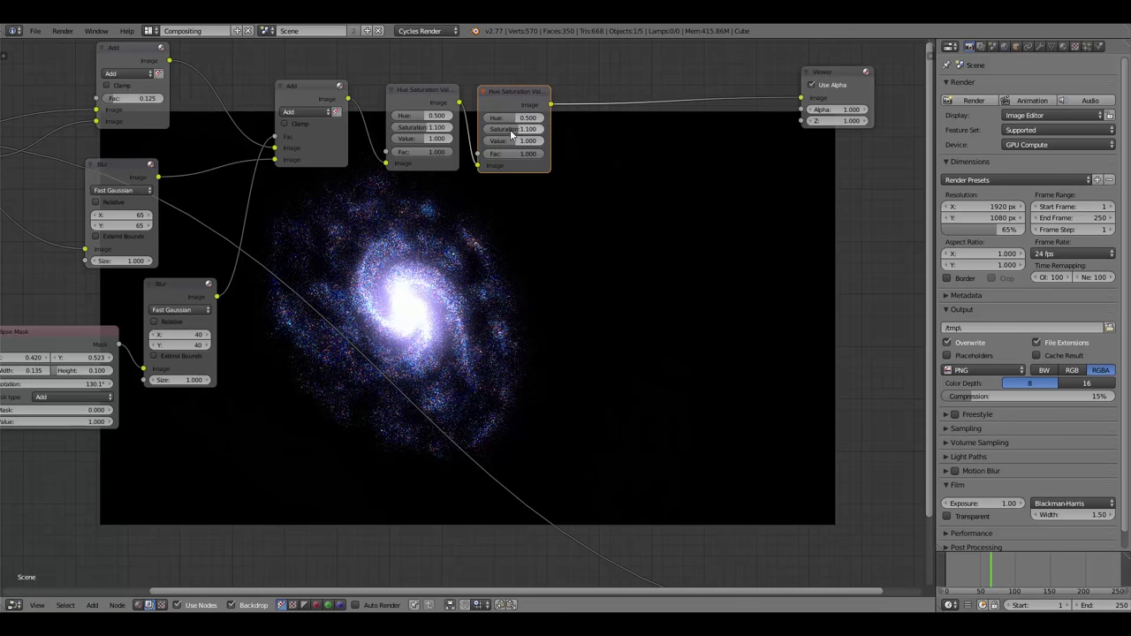
pyautogui.press('Return')
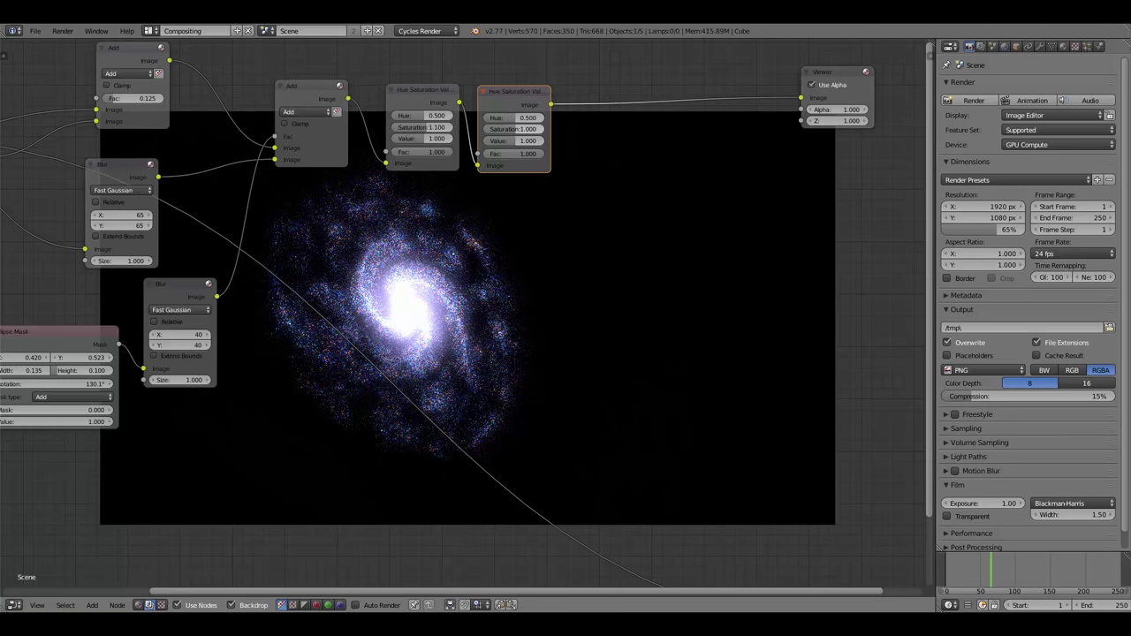
# Shift the second Hue Saturation Value node's hue to 0.96 for a yellow tint.
pyautogui.moveTo(514, 118)
pyautogui.mouseDown()
pyautogui.moveTo(552, 117)
pyautogui.moveTo(535, 119)
pyautogui.mouseUp()
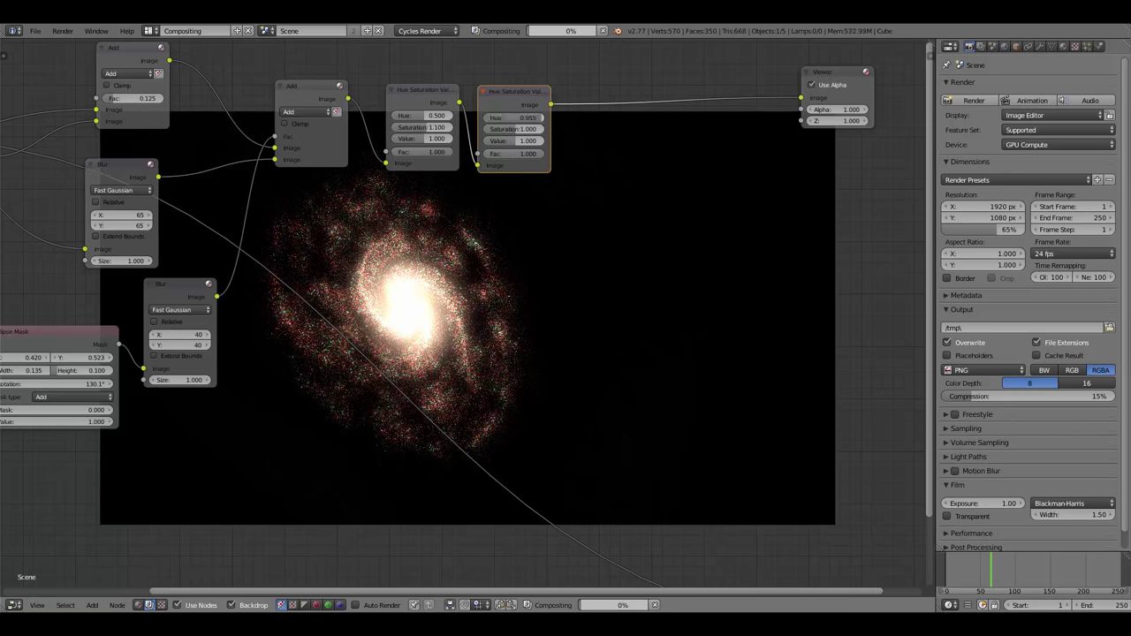
pyautogui.click(535, 119)
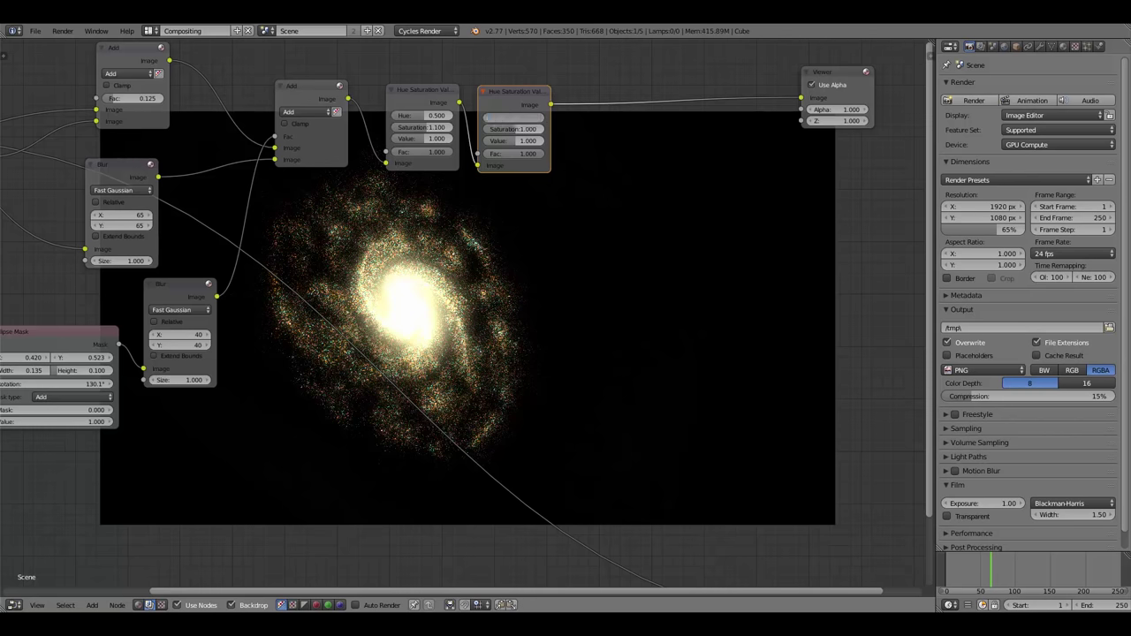
pyautogui.write('0.95')
pyautogui.press('Return')
pyautogui.moveTo(536, 119); pyautogui.dragTo(528, 119)
pyautogui.click(535, 119)
pyautogui.write('0.96')
pyautogui.press('Return')
# Move the second Hue Saturation Value node below the first and insert a Mix node between it and the Viewer.
pyautogui.moveTo(576, 217); pyautogui.dragTo(532, 234, button='middle')
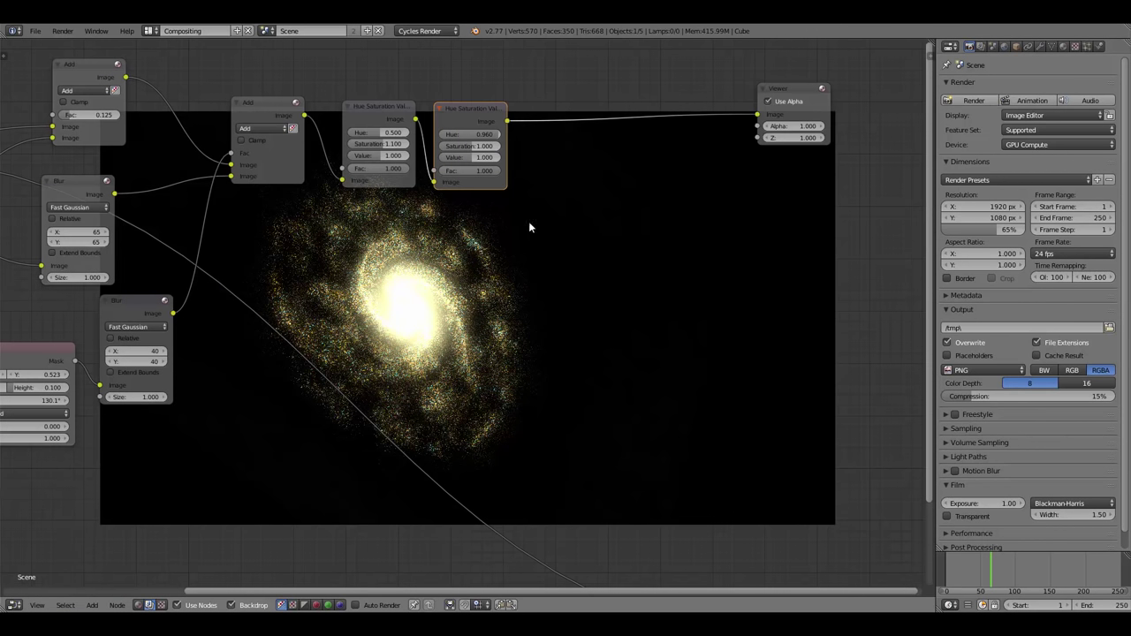
pyautogui.moveTo(466, 125); pyautogui.dragTo(473, 206)
pyautogui.hotkey('shift', 'a')
pyautogui.moveTo(521, 111)
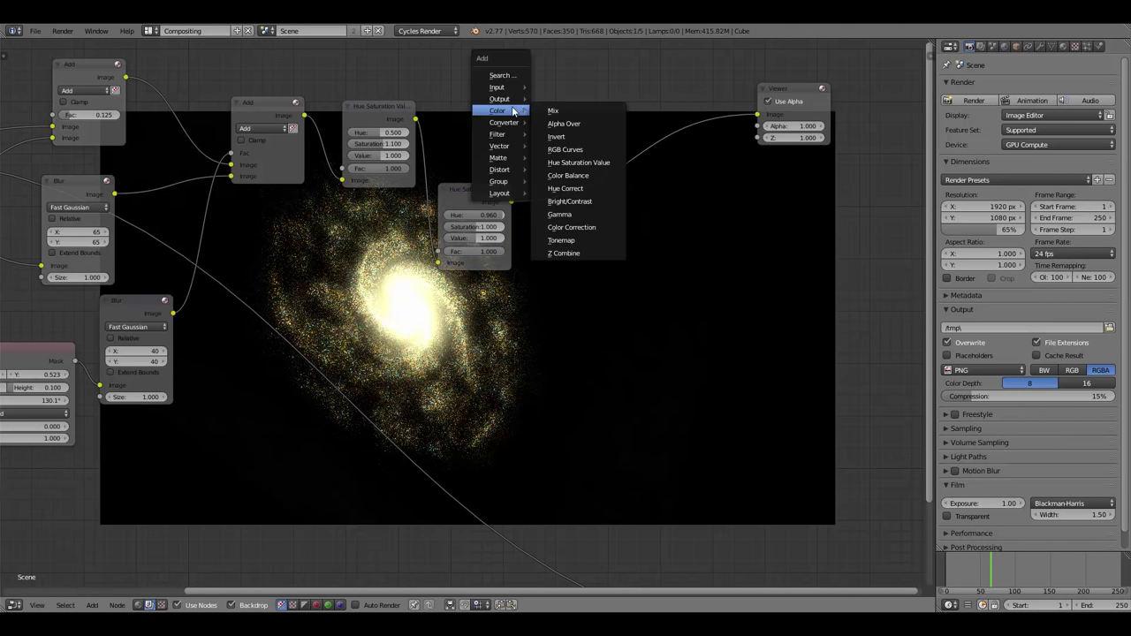
pyautogui.click(555, 112)
pyautogui.click(597, 91)
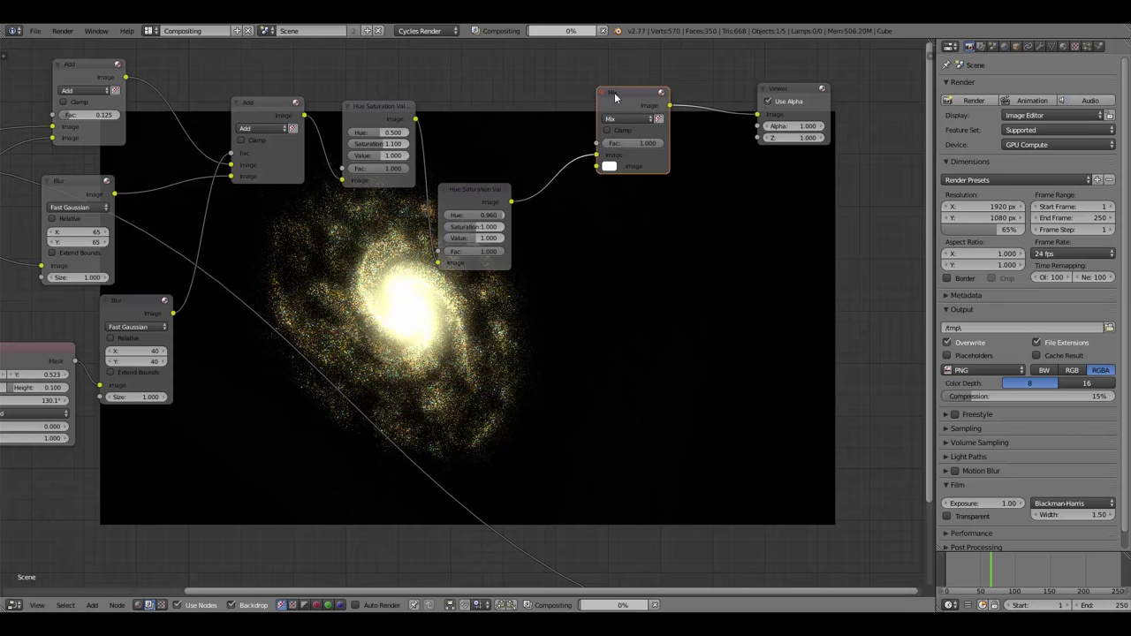
pyautogui.moveTo(614, 92); pyautogui.dragTo(600, 64)
# Connect the first Hue Saturation Value node to the Mix node's first image input and the blurred ellipse mask to its factor.
pyautogui.moveTo(416, 118); pyautogui.dragTo(584, 126)
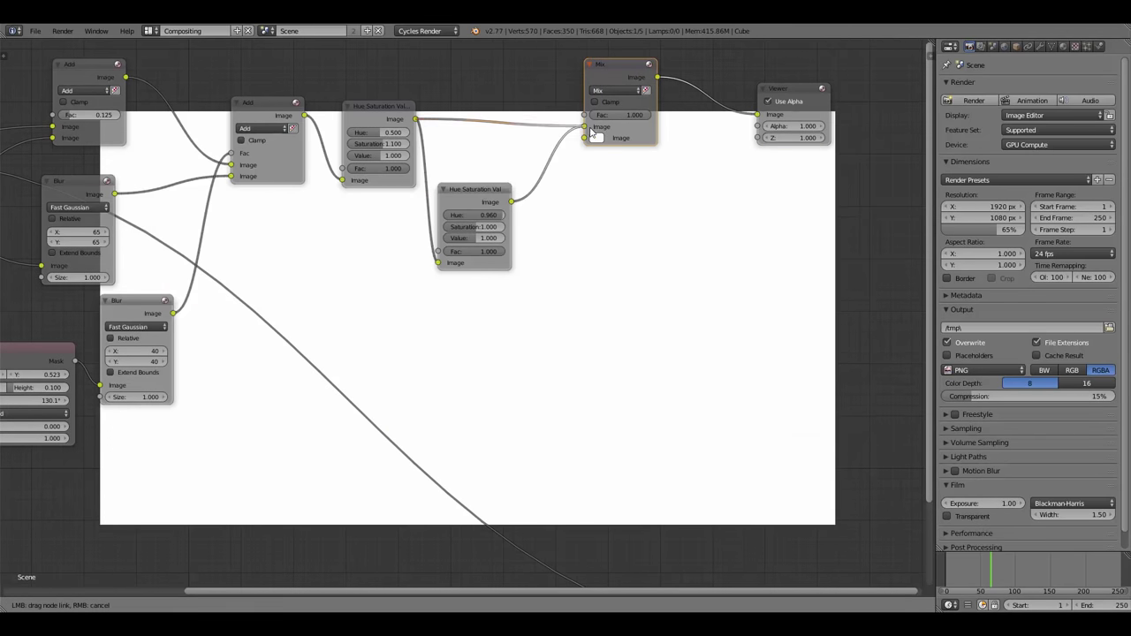
pyautogui.moveTo(411, 265); pyautogui.dragTo(450, 265, button='middle')
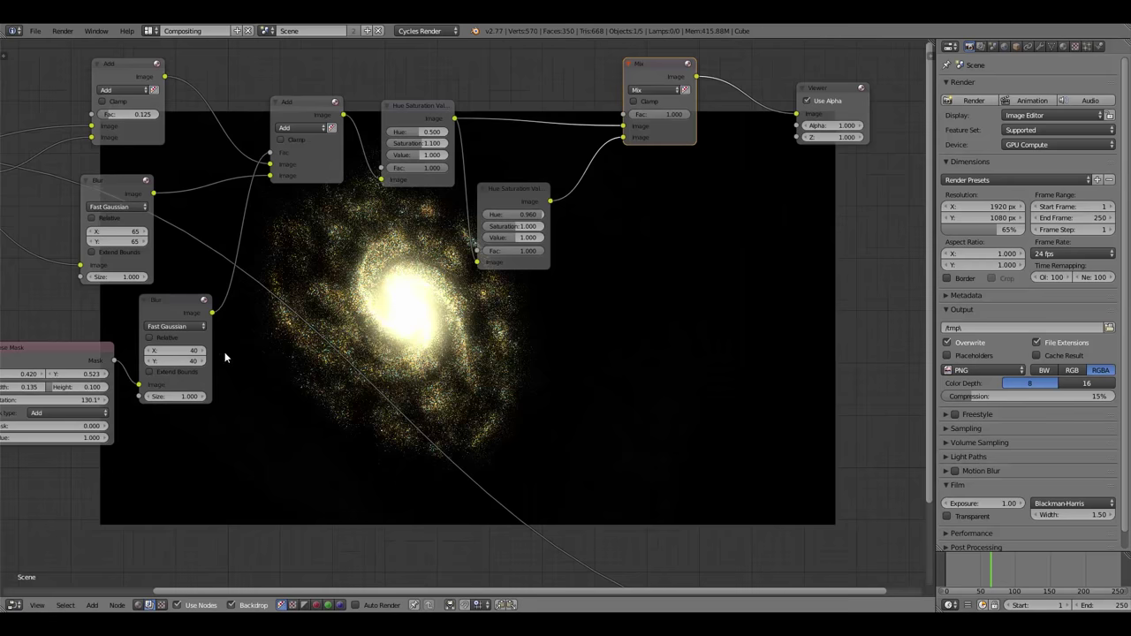
pyautogui.moveTo(213, 313); pyautogui.dragTo(606, 125)
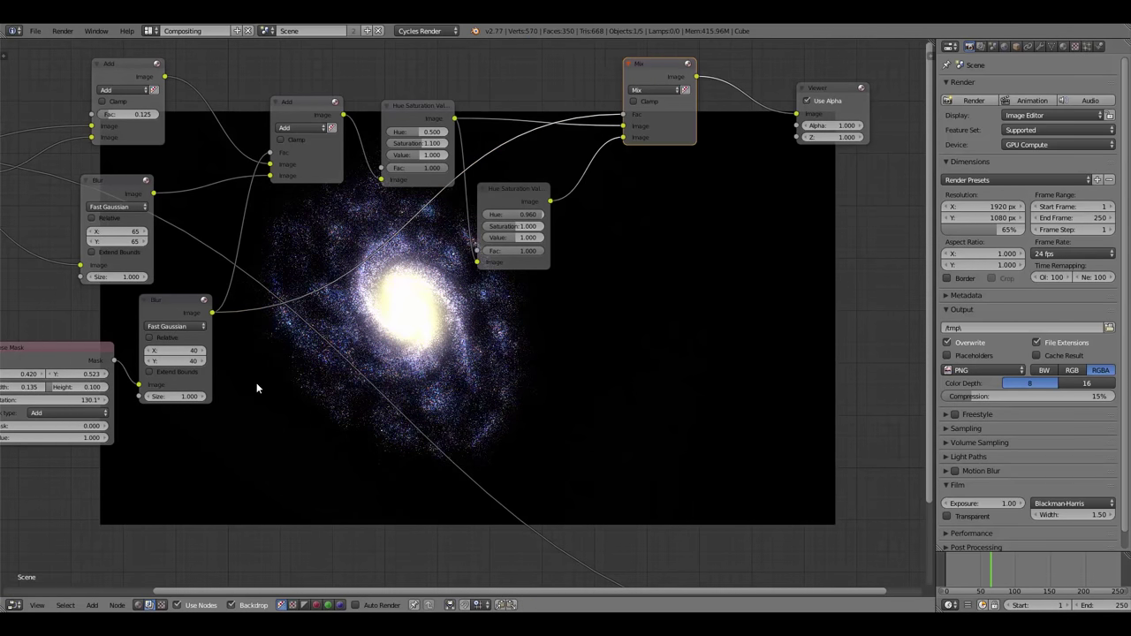
# Lower the second Hue Saturation Value node's value to about 0.382 to darken the yellow core.
pyautogui.moveTo(258, 387); pyautogui.dragTo(290, 359, button='middle')
pyautogui.keyDown('ctrl'); pyautogui.scroll(-3, 367, 271); pyautogui.keyUp('ctrl')
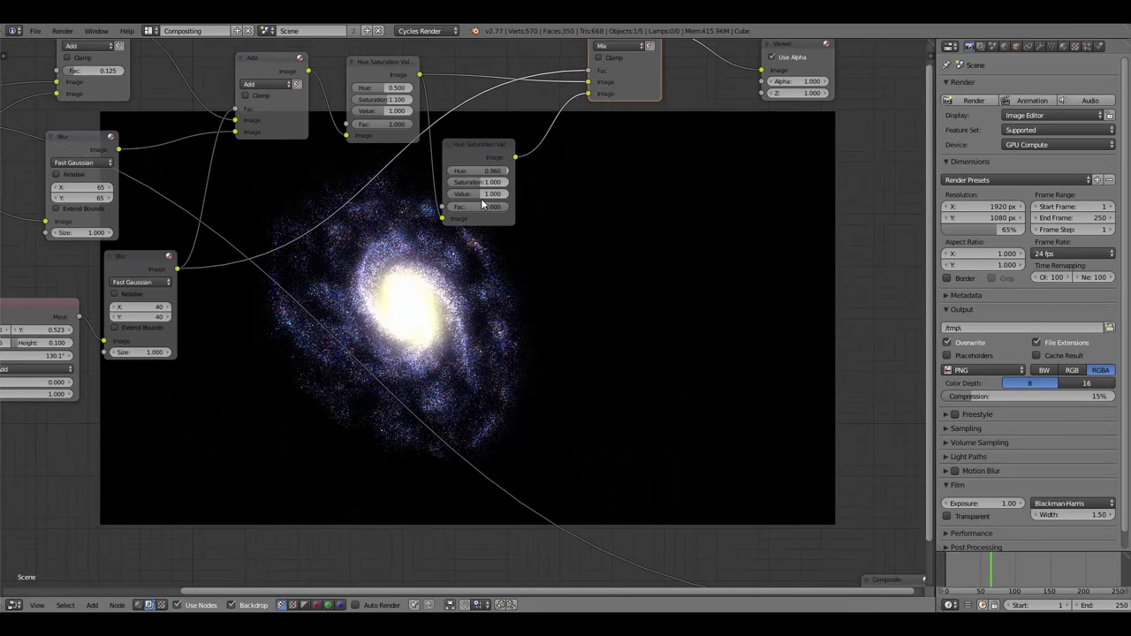
pyautogui.moveTo(482, 204)
pyautogui.mouseDown()
pyautogui.moveTo(424, 204)
pyautogui.moveTo(469, 204)
pyautogui.mouseUp()
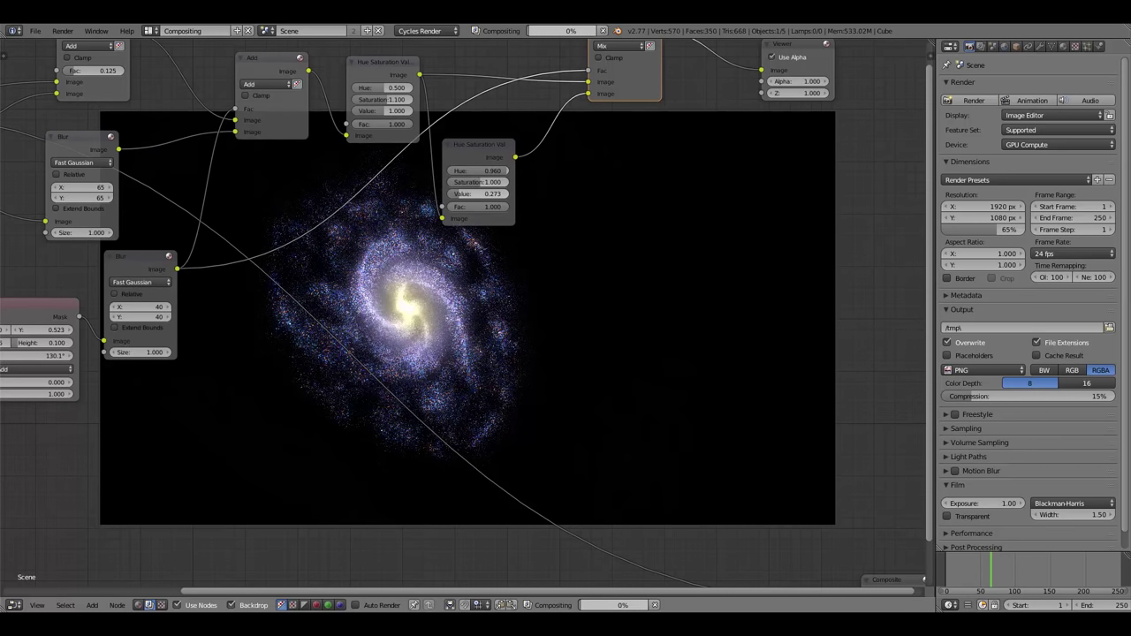
pyautogui.click(477, 193)
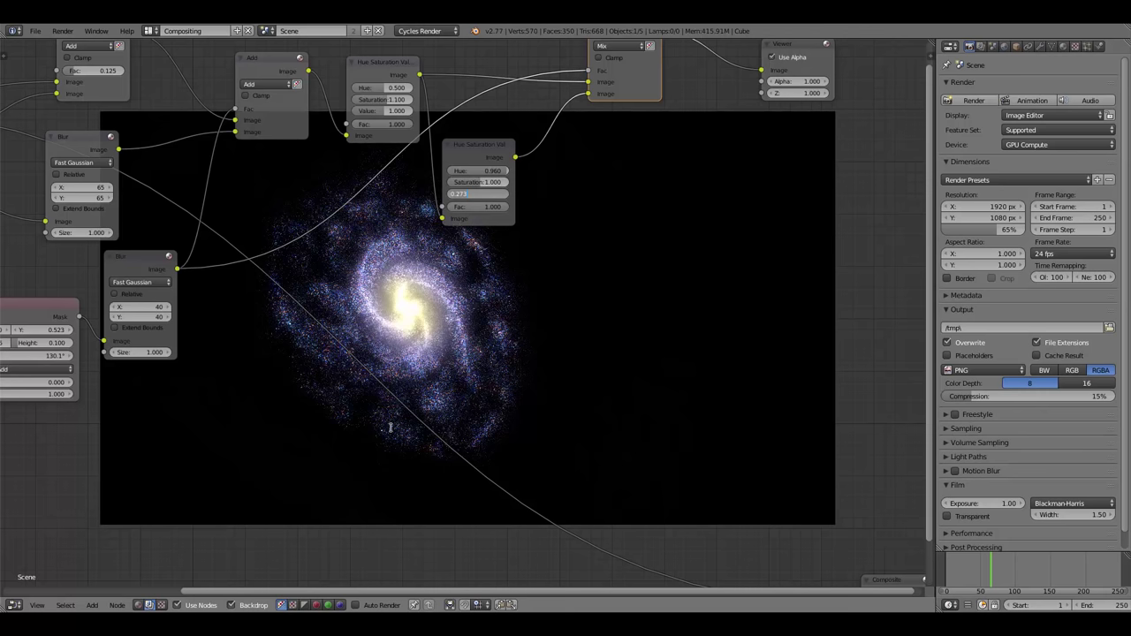
pyautogui.press('Return')
pyautogui.moveTo(468, 192); pyautogui.dragTo(463, 196)
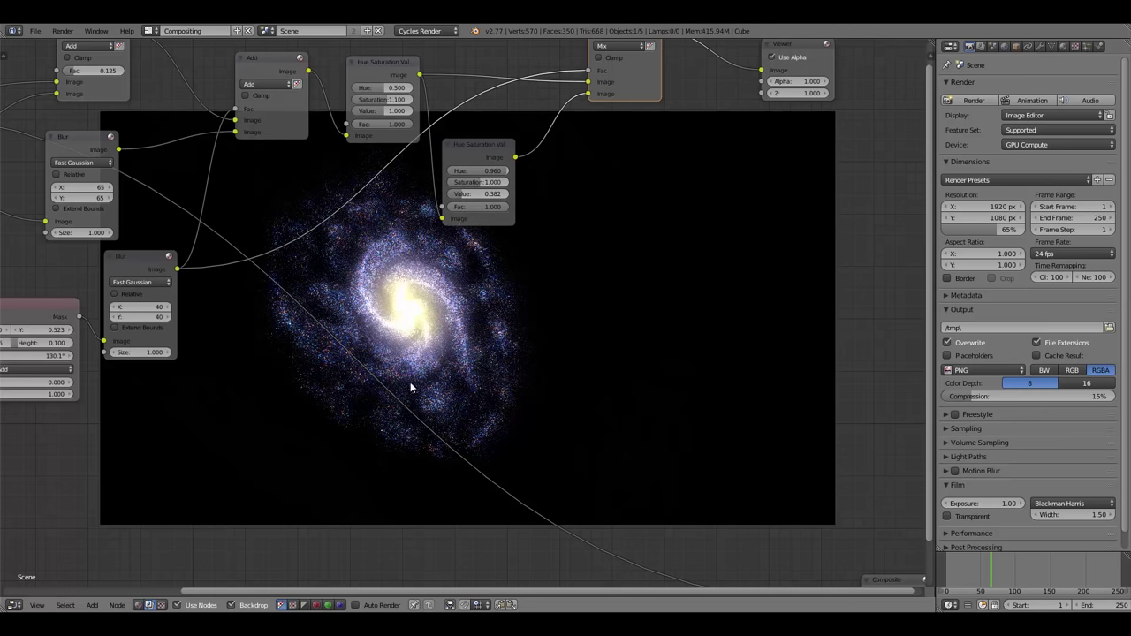
# Duplicate the Ellipse Mask and its Blur node, and connect the copied mask to the copied Blur's image input.
pyautogui.moveTo(220, 292); pyautogui.dragTo(329, 275, button='middle')
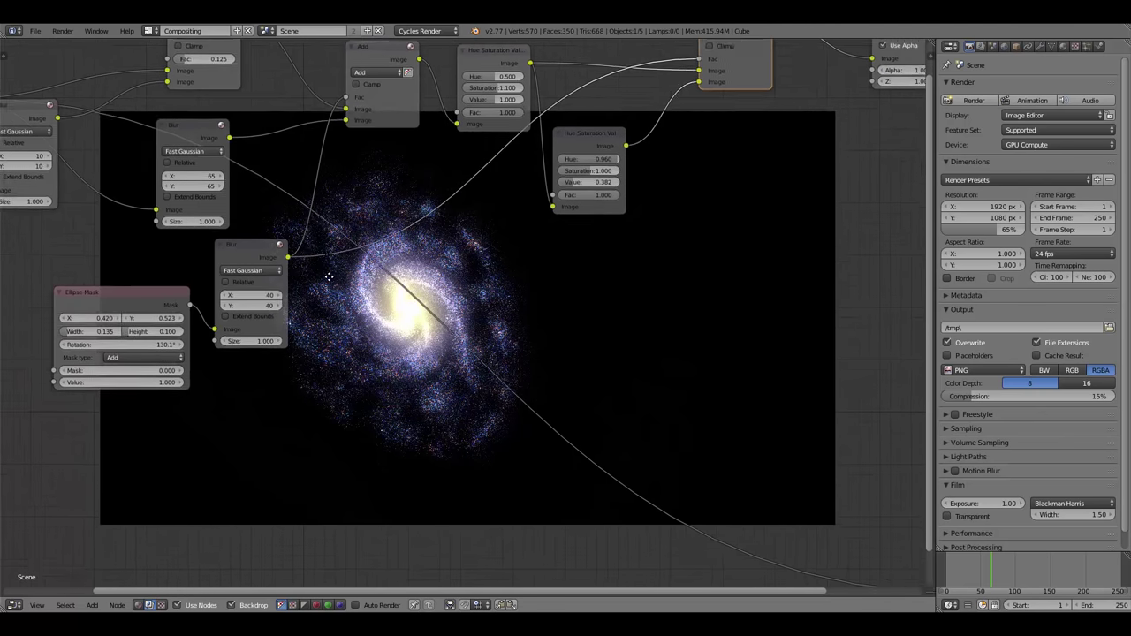
pyautogui.click(135, 297)
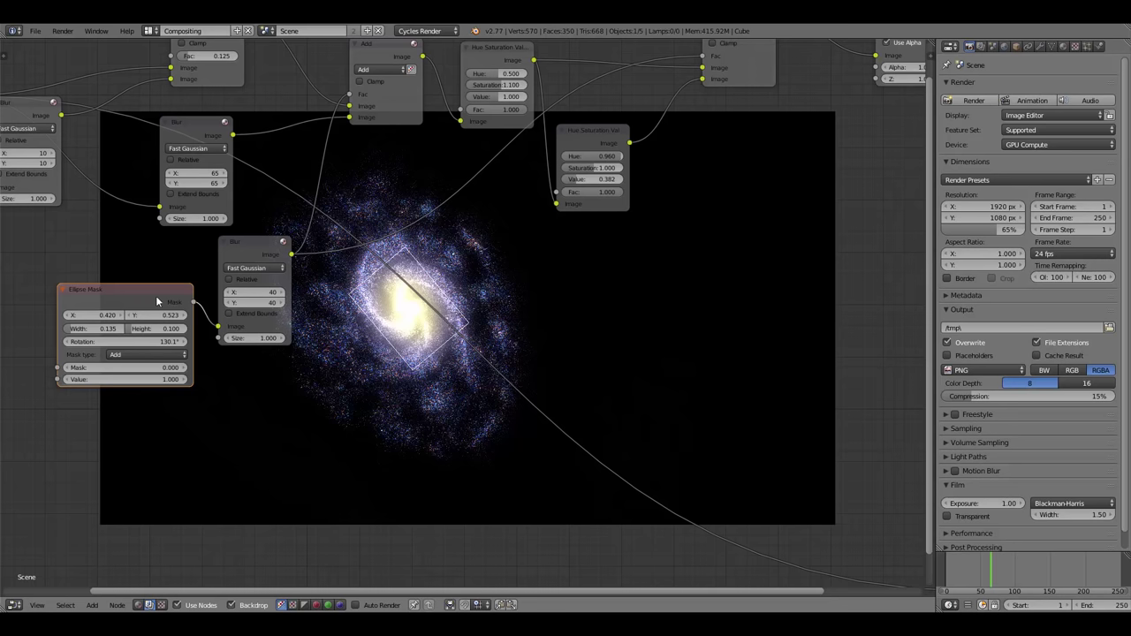
pyautogui.hotkey('shift', 'd')
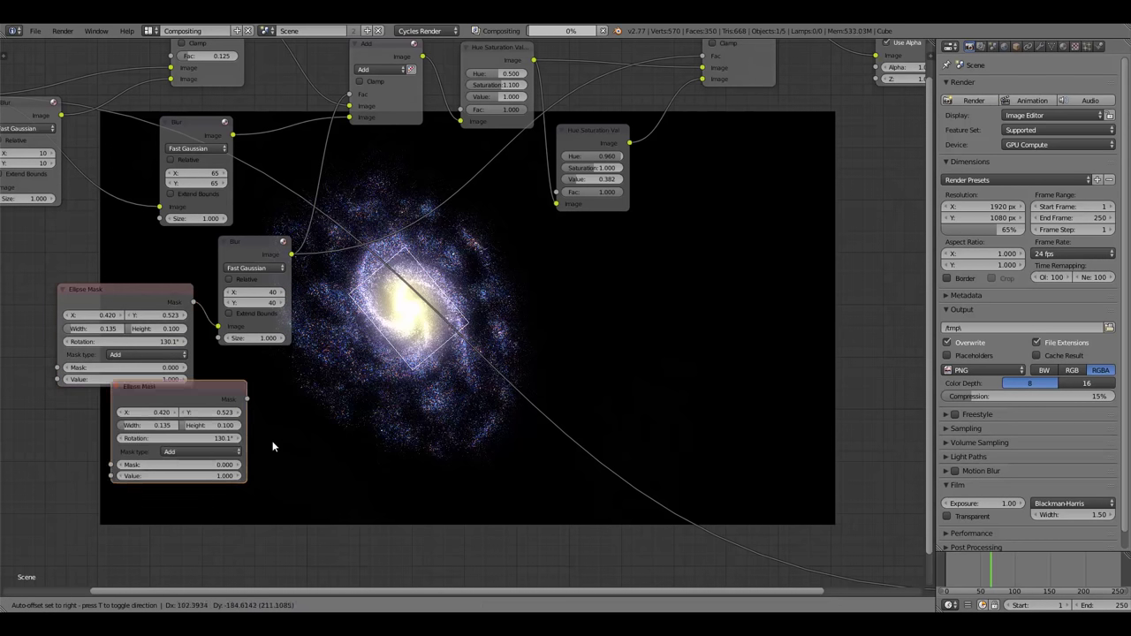
pyautogui.click(321, 496)
pyautogui.click(258, 245)
pyautogui.hotkey('shift', 'd')
pyautogui.click(393, 351)
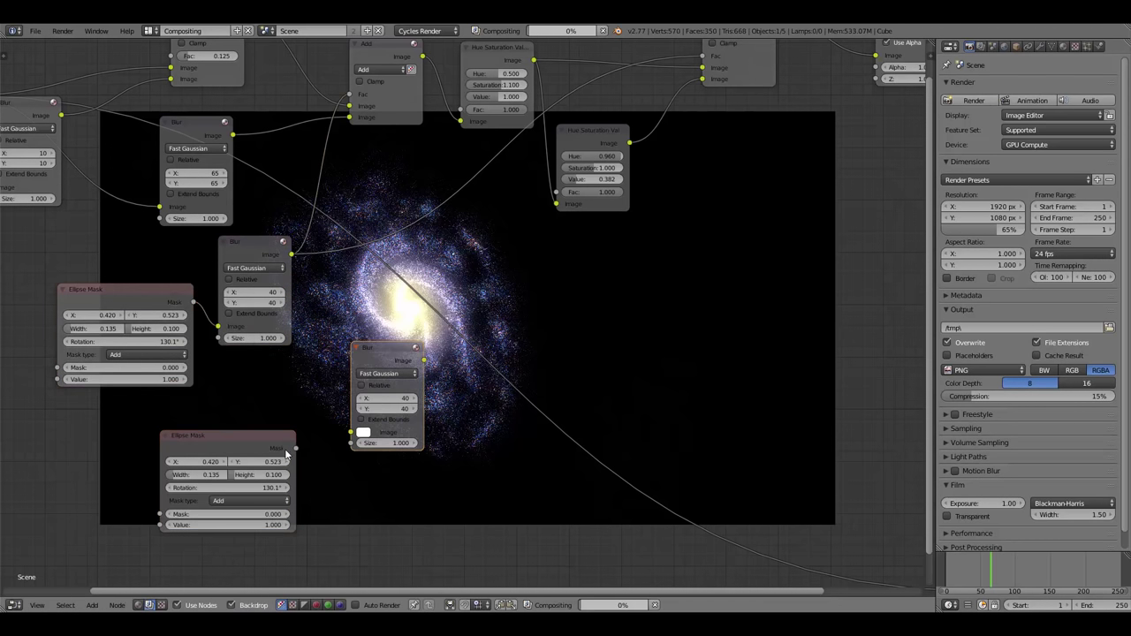
pyautogui.moveTo(295, 448); pyautogui.dragTo(350, 433)
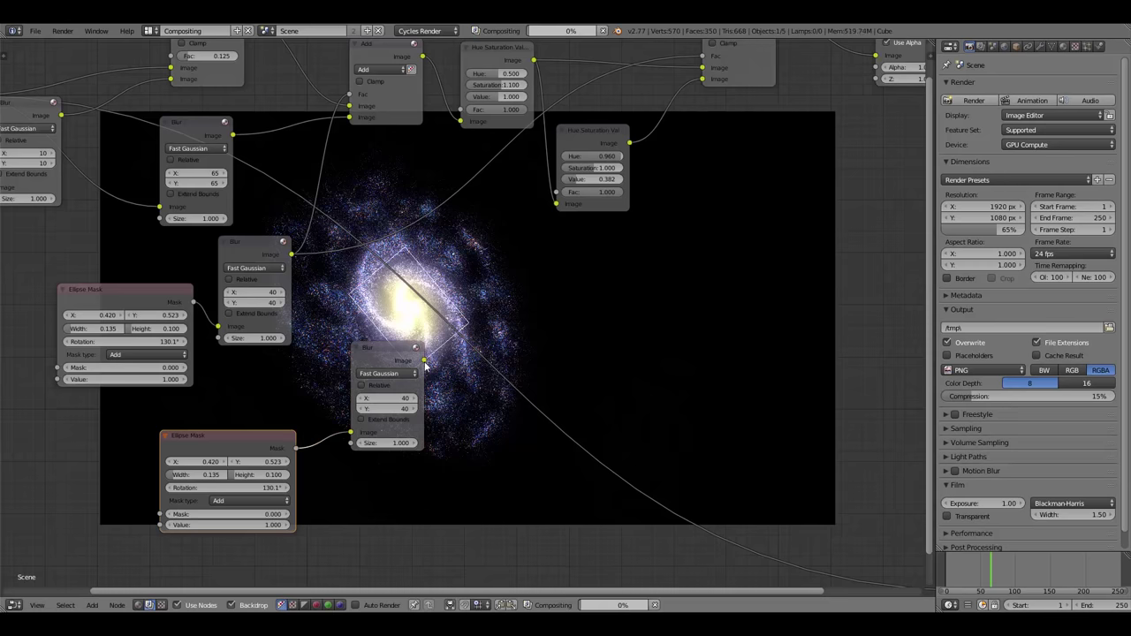
# Connect the copied Blur node's output to the factor of the Mix node that feeds the Viewer.
pyautogui.moveTo(425, 360); pyautogui.dragTo(699, 60)
pyautogui.moveTo(719, 125); pyautogui.dragTo(719, 125)
pyautogui.moveTo(719, 124); pyautogui.dragTo(505, 340, button='middle')
pyautogui.scroll(2, 505, 340)
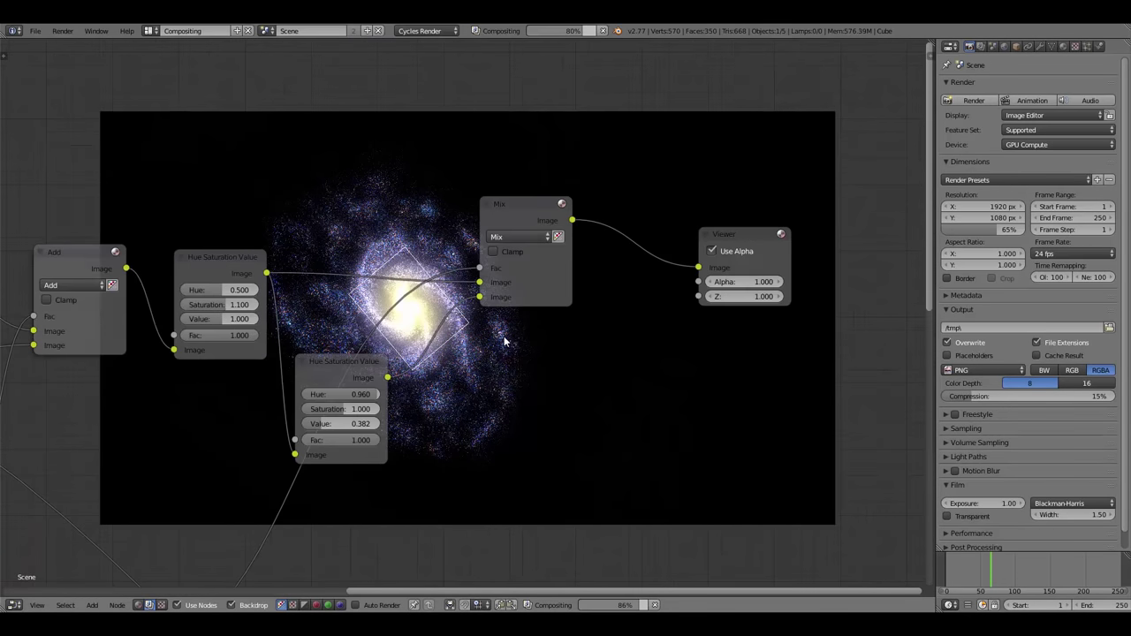
pyautogui.scroll(2, 503, 340)
pyautogui.moveTo(485, 252)
pyautogui.mouseDown()
pyautogui.moveTo(455, 250)
pyautogui.moveTo(474, 248)
pyautogui.moveTo(484, 261)
pyautogui.moveTo(485, 252)
pyautogui.mouseUp()
pyautogui.scroll(-1, 425, 454)
pyautogui.moveTo(425, 453); pyautogui.dragTo(544, 365, button='middle')
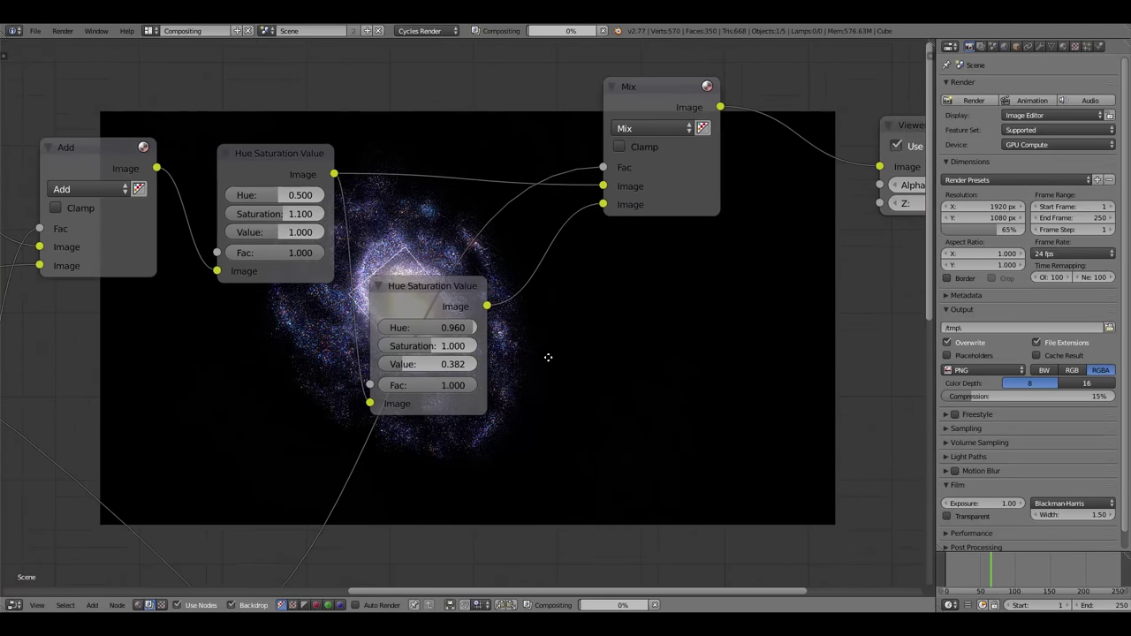
# Enlarge the copied Ellipse Mask to a width of 0.16 and a height of 0.12.
pyautogui.scroll(-3, 548, 357)
pyautogui.scroll(3, 399, 313)
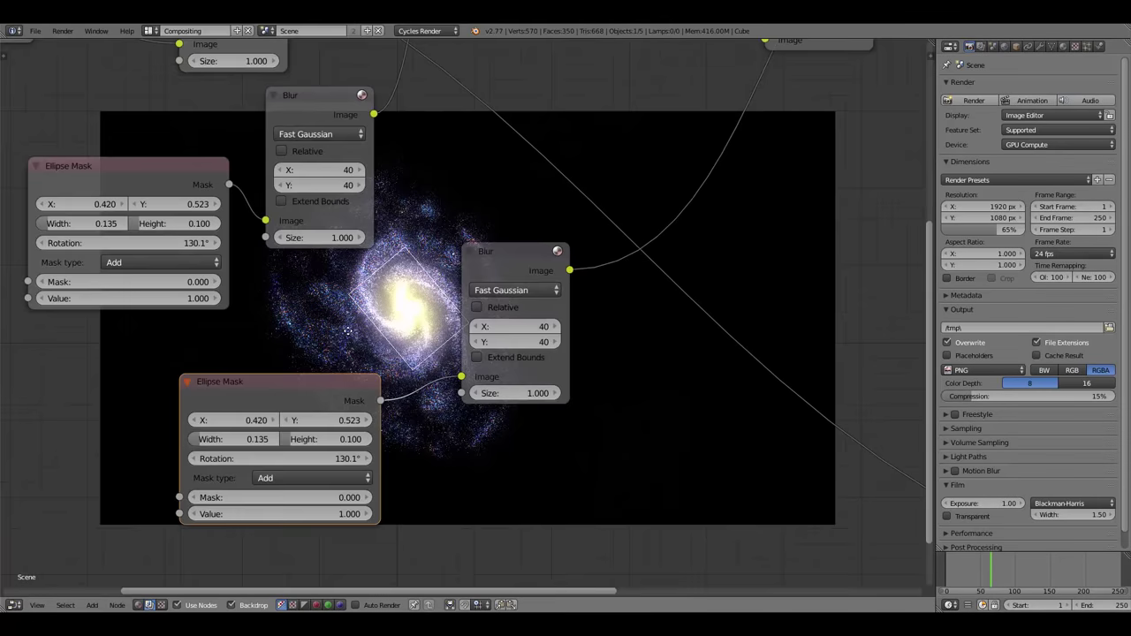
pyautogui.moveTo(347, 331); pyautogui.dragTo(560, 298, button='middle')
pyautogui.scroll(2, 580, 301)
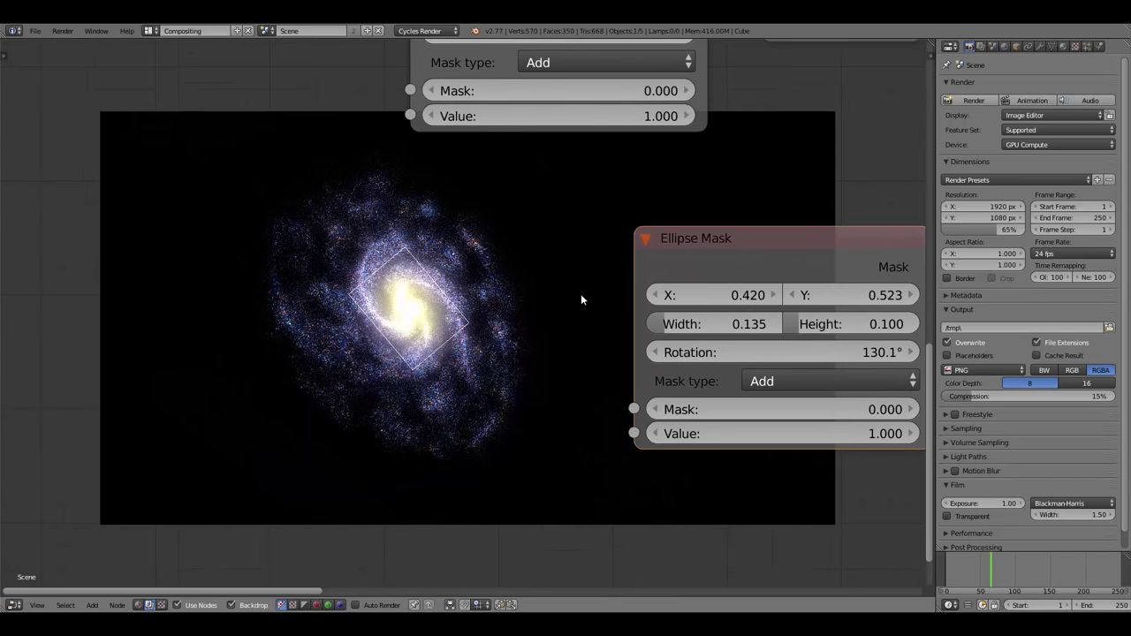
pyautogui.click(715, 324)
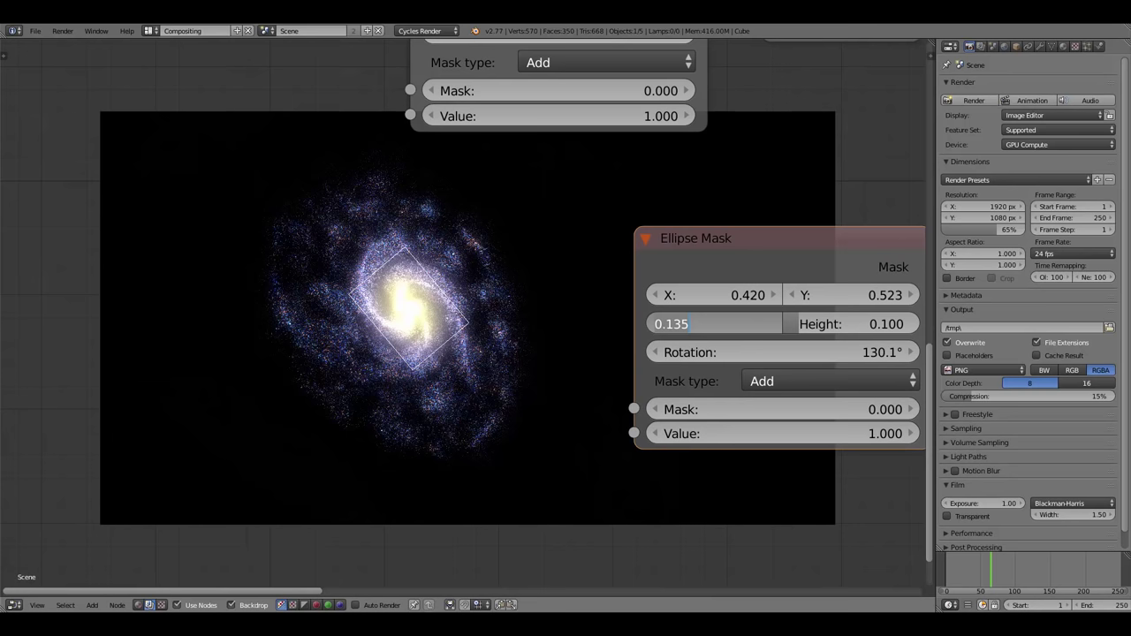
pyautogui.press('BackSpace')
pyautogui.write('.16')
pyautogui.press('Return')
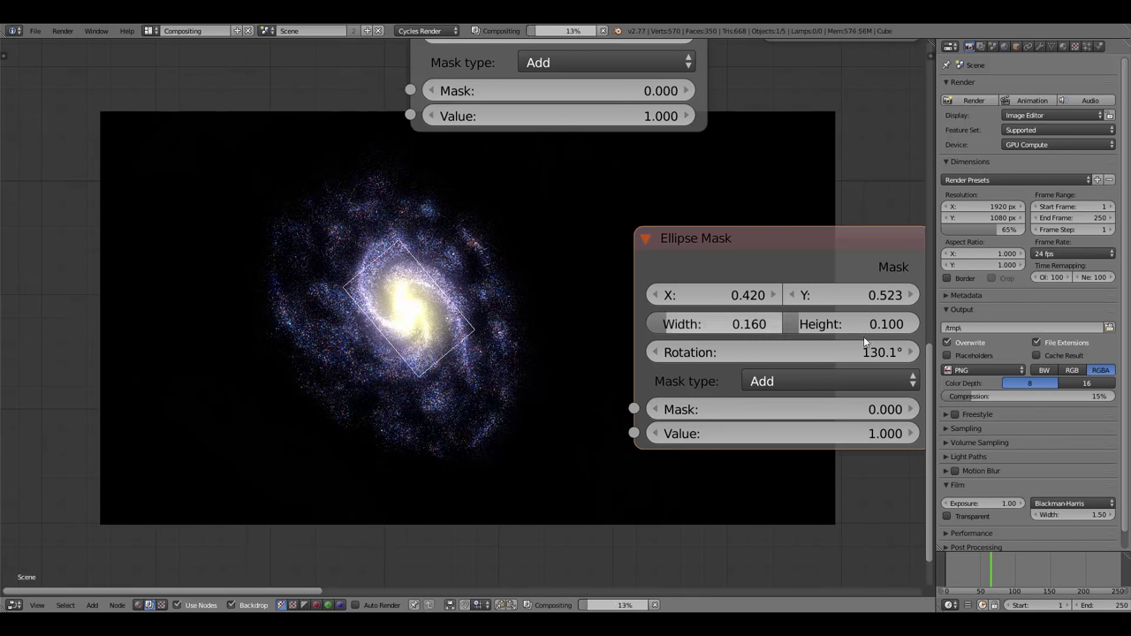
pyautogui.click(848, 325)
pyautogui.write('.12')
pyautogui.press('Return')
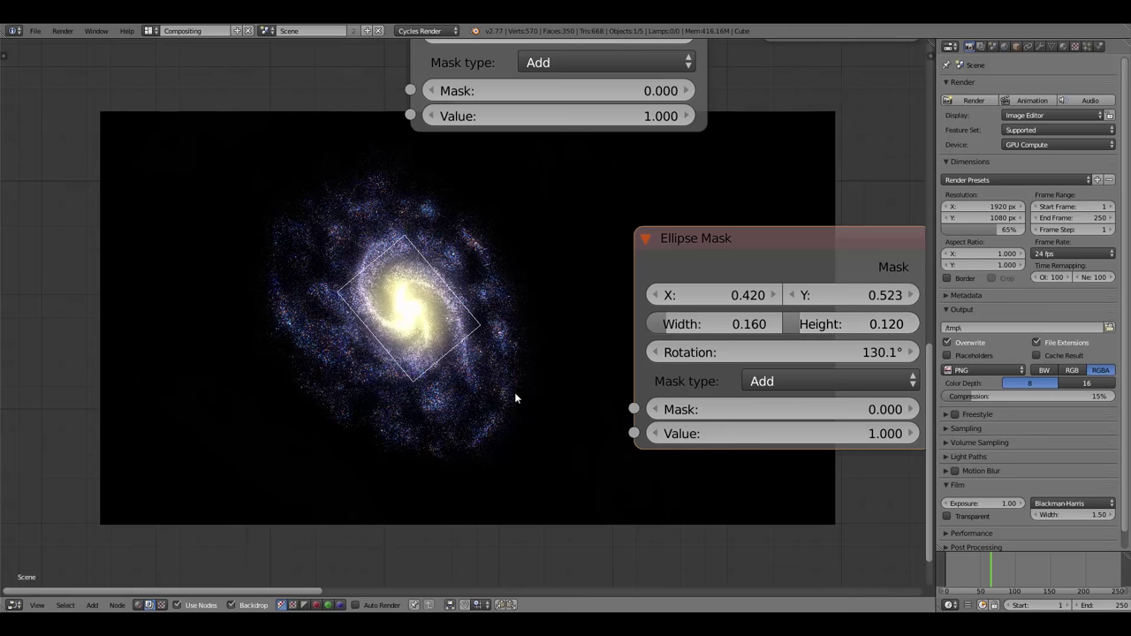
# Set the copied Blur node's X and Y size to 50 each.
pyautogui.scroll(-4, 514, 392)
pyautogui.moveTo(509, 359); pyautogui.dragTo(401, 386, button='middle')
pyautogui.click(338, 290)
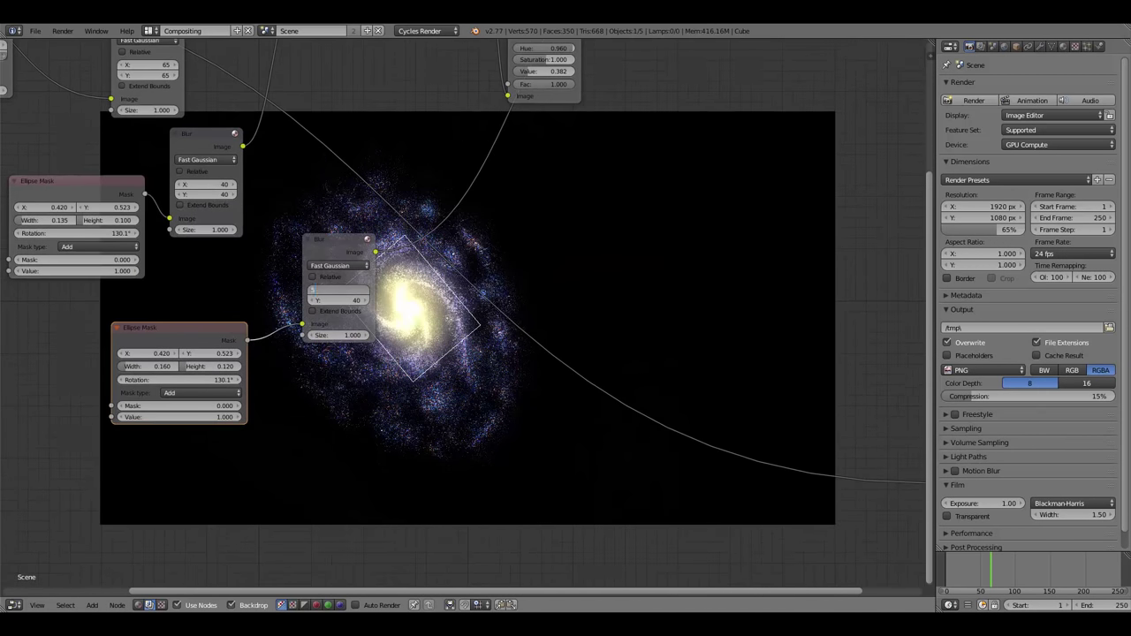
pyautogui.write('50')
pyautogui.press('Tab')
pyautogui.write('50')
pyautogui.press('Return')
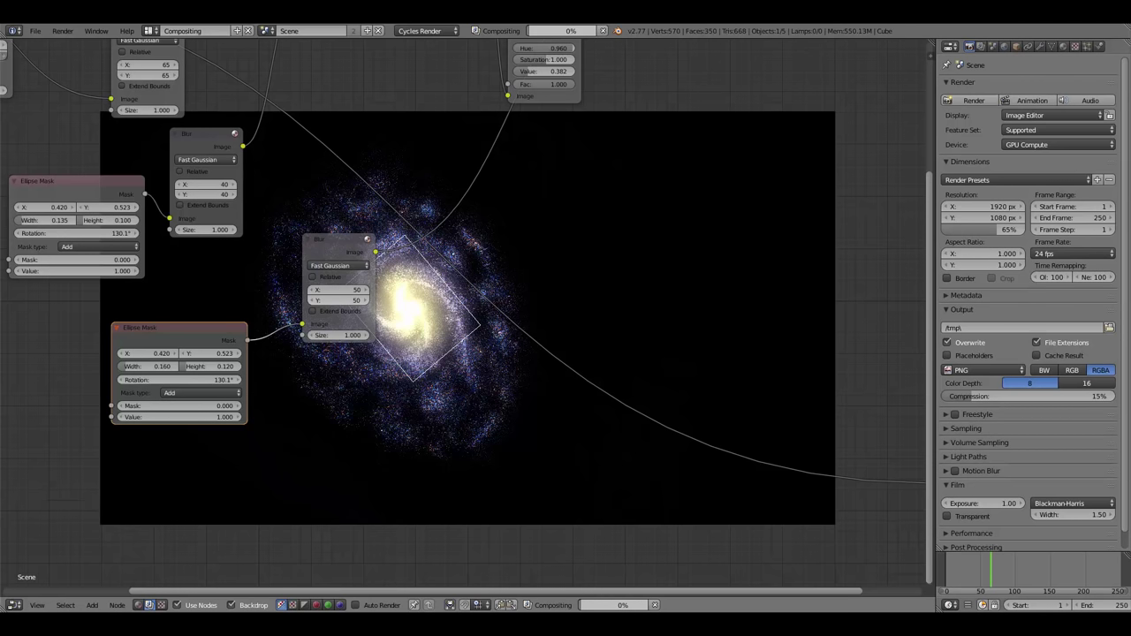
# Spread the final Mix node and the Viewer node apart to make room between them.
pyautogui.moveTo(472, 525); pyautogui.dragTo(338, 462, button='middle')
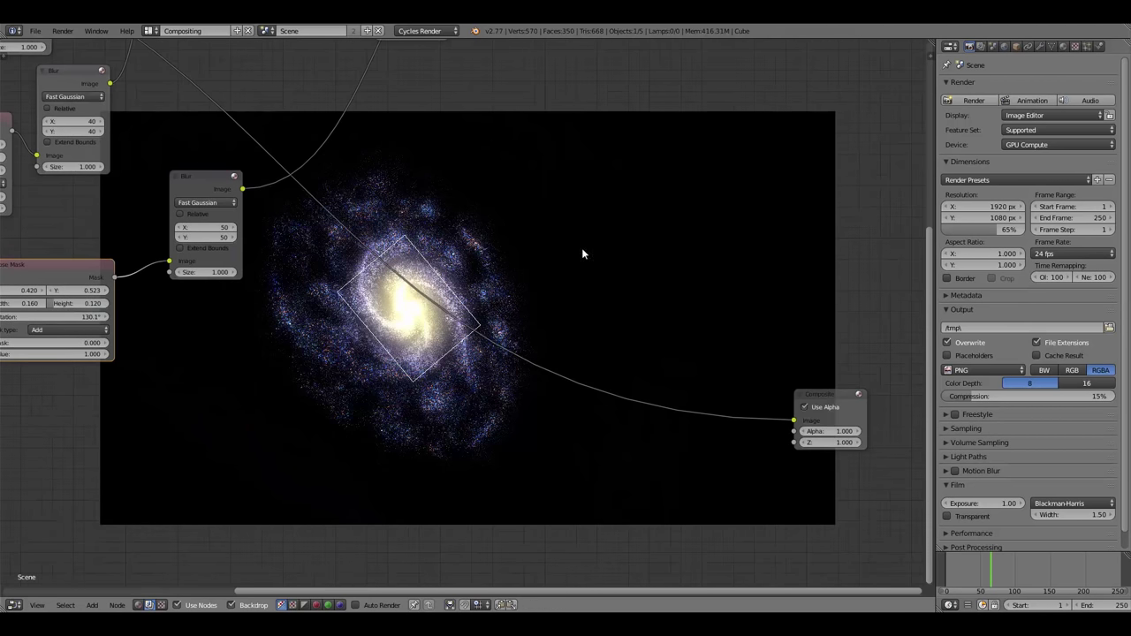
pyautogui.moveTo(581, 253)
pyautogui.keyDown('ctrl'); pyautogui.mouseDown(button='middle')
pyautogui.moveTo(694, 253)
pyautogui.moveTo(583, 245)
pyautogui.moveTo(579, 140)
pyautogui.moveTo(592, 244)
pyautogui.mouseUp(button='middle'); pyautogui.keyUp('ctrl')
pyautogui.moveTo(563, 179); pyautogui.dragTo(376, 178, button='middle')
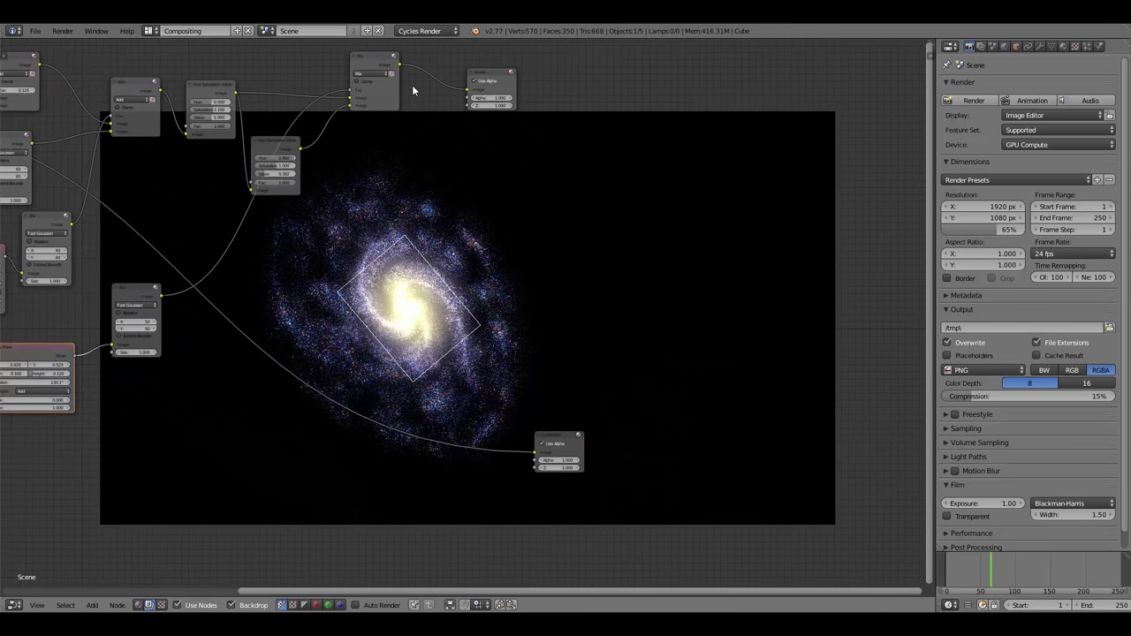
pyautogui.click(493, 75)
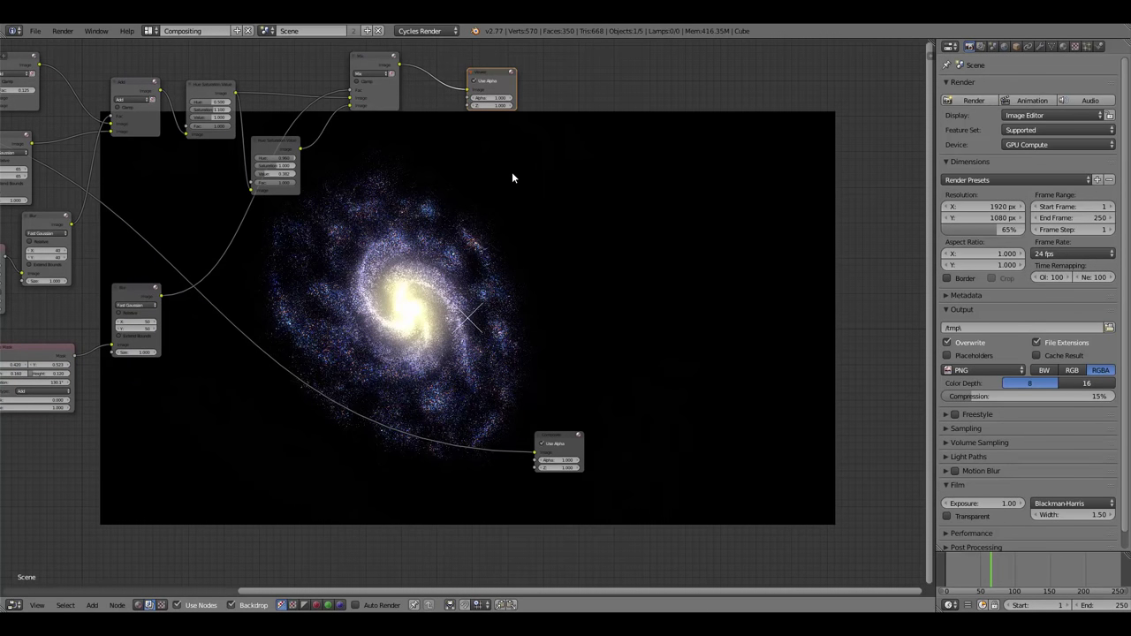
pyautogui.moveTo(487, 77); pyautogui.dragTo(737, 79)
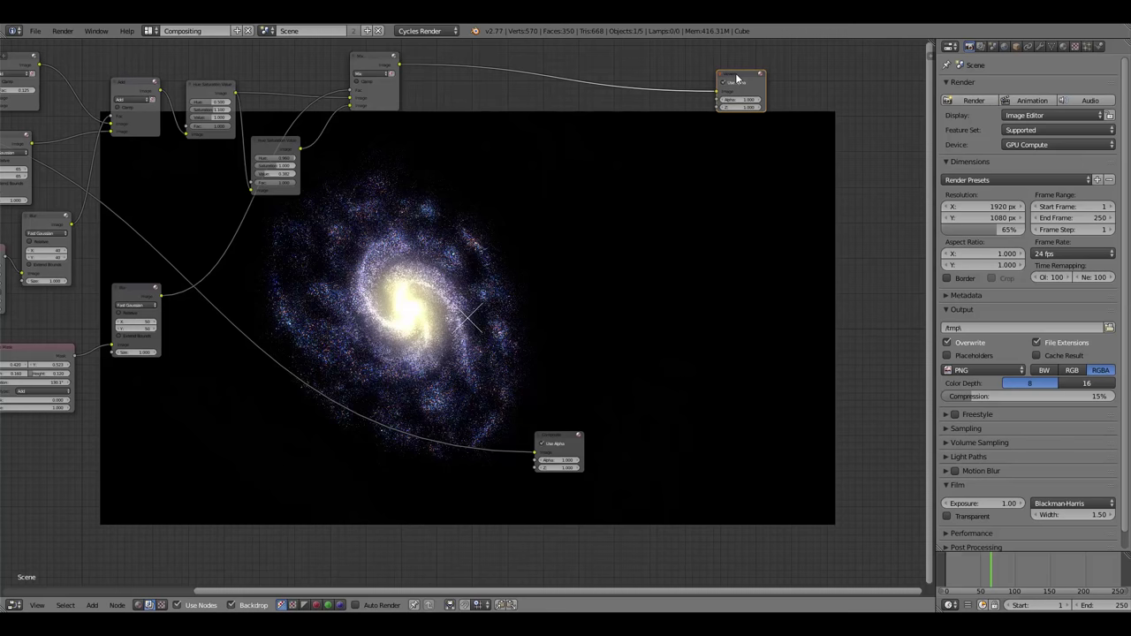
pyautogui.scroll(-2, 732, 113)
pyautogui.moveTo(740, 131); pyautogui.dragTo(734, 256, button='middle')
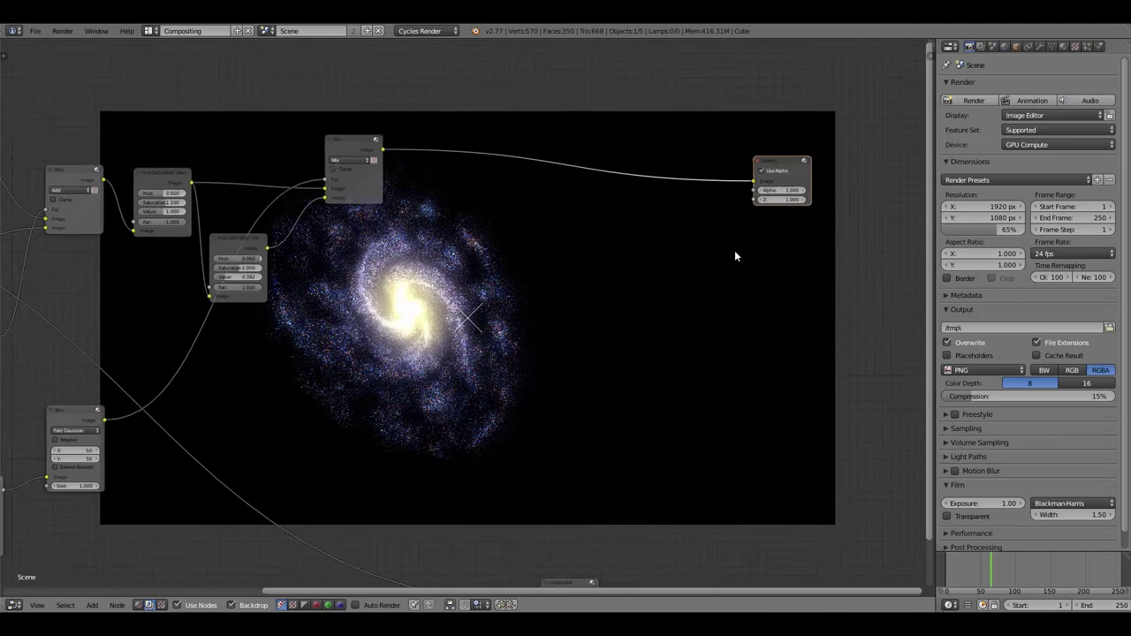
pyautogui.scroll(4, 752, 245)
pyautogui.scroll(1, 714, 259)
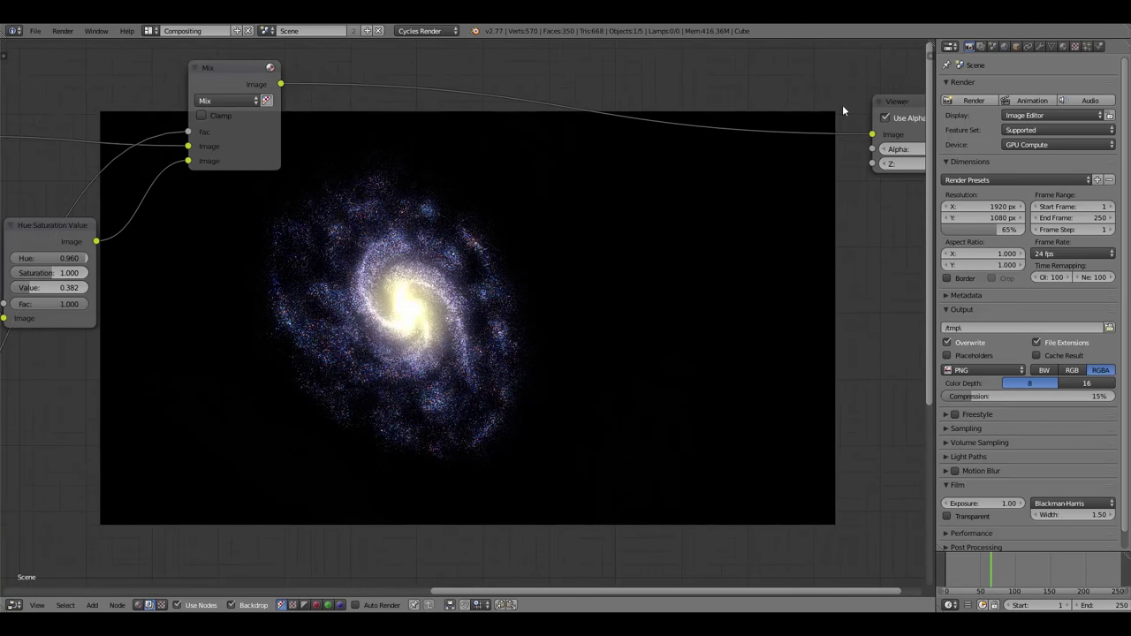
pyautogui.moveTo(894, 102); pyautogui.dragTo(723, 77)
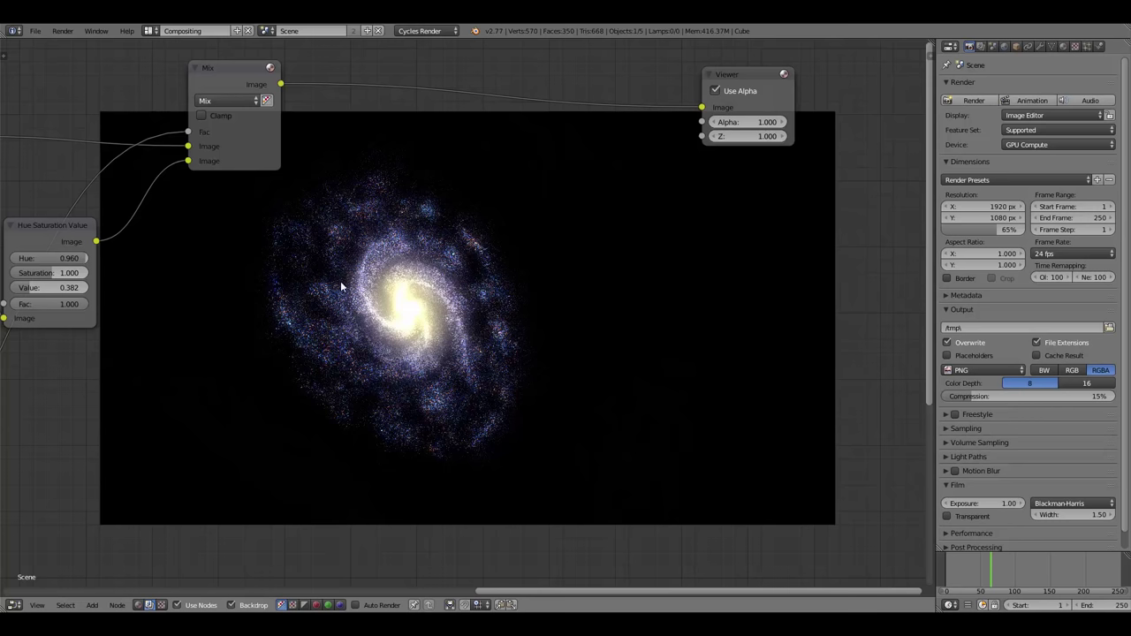
pyautogui.moveTo(222, 87); pyautogui.dragTo(183, 103)
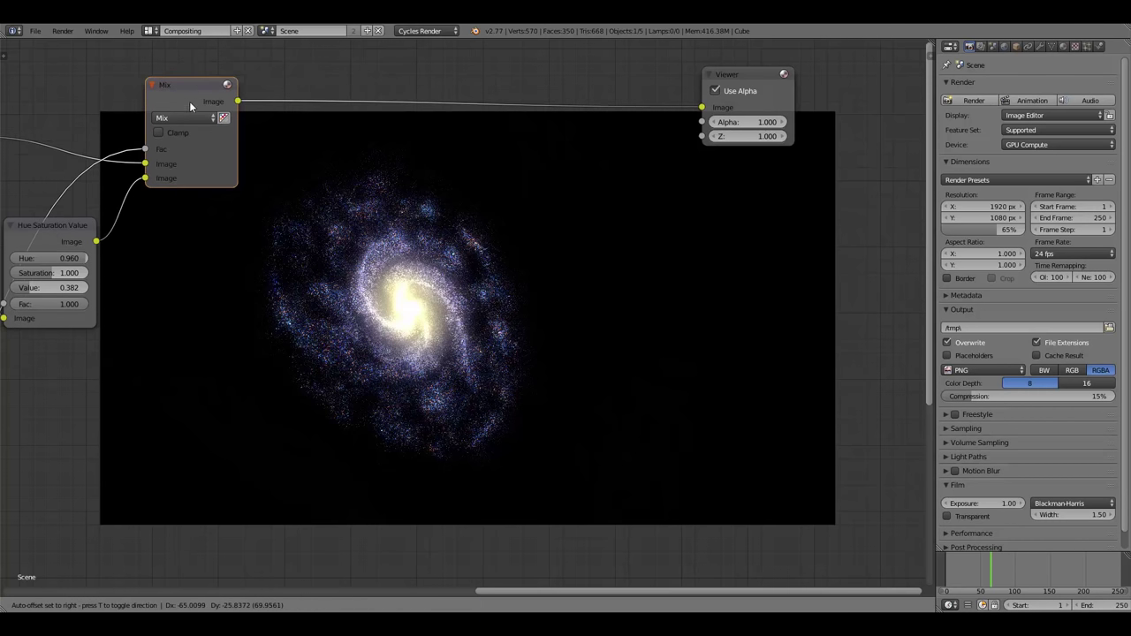
pyautogui.click(412, 181)
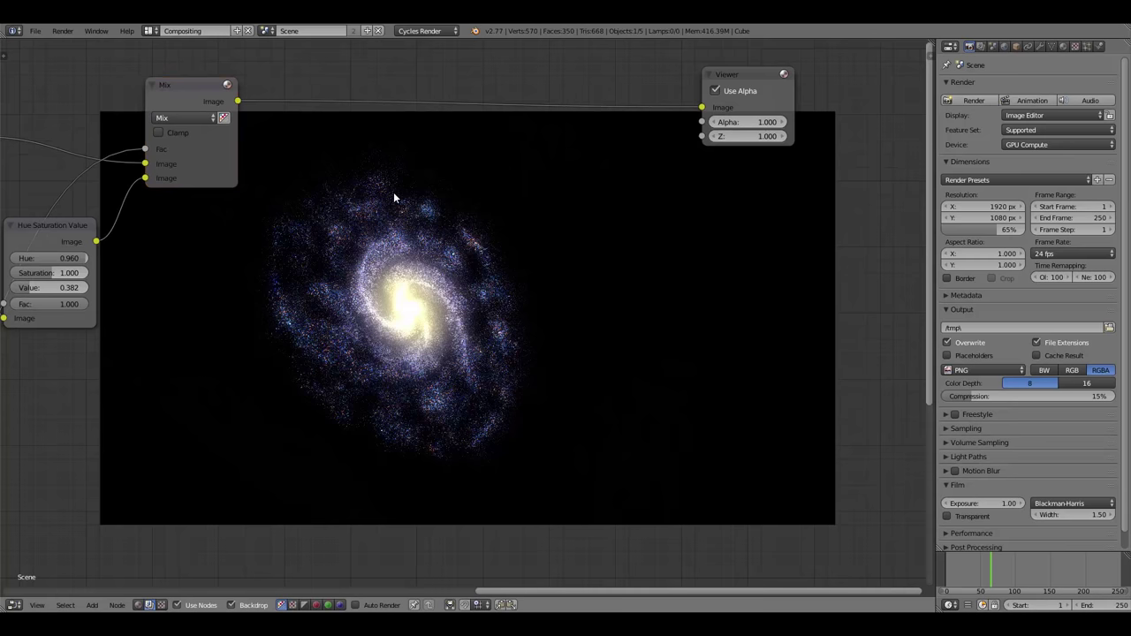
# Insert another Mix node on the link between the final Mix node and the Viewer.
pyautogui.hotkey('shift', 'a')
pyautogui.moveTo(315, 117)
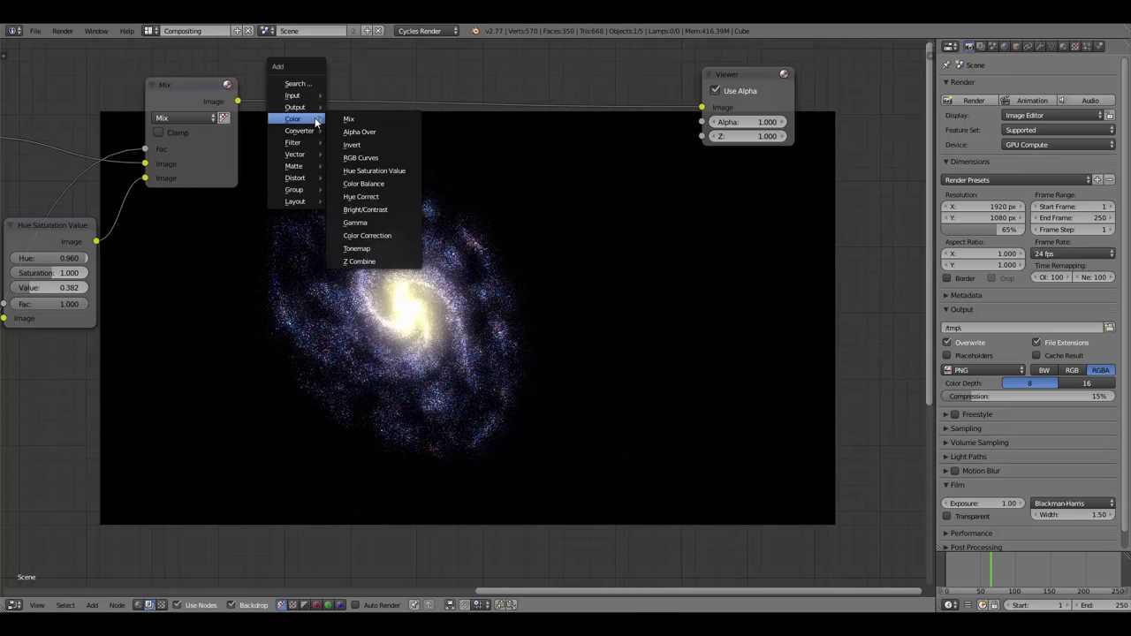
pyautogui.click(365, 116)
pyautogui.click(495, 92)
pyautogui.moveTo(186, 80); pyautogui.dragTo(240, 96)
# Set the new Mix node's blend type to Darken with a black second colour and place it closer to the Viewer.
pyautogui.click(530, 128)
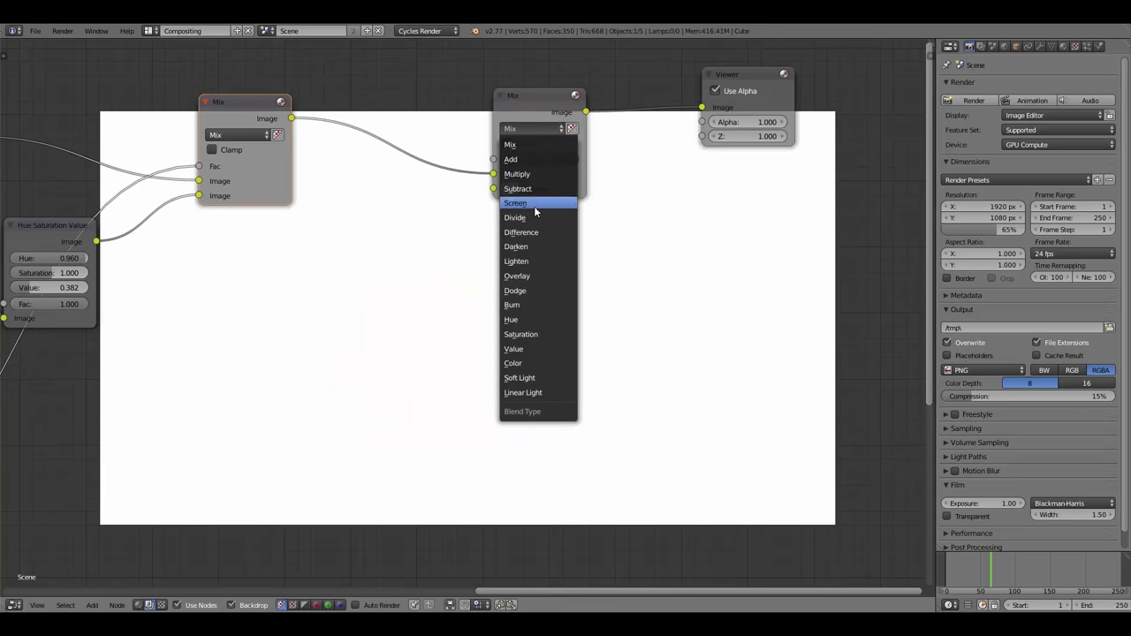
pyautogui.click(530, 246)
pyautogui.click(509, 188)
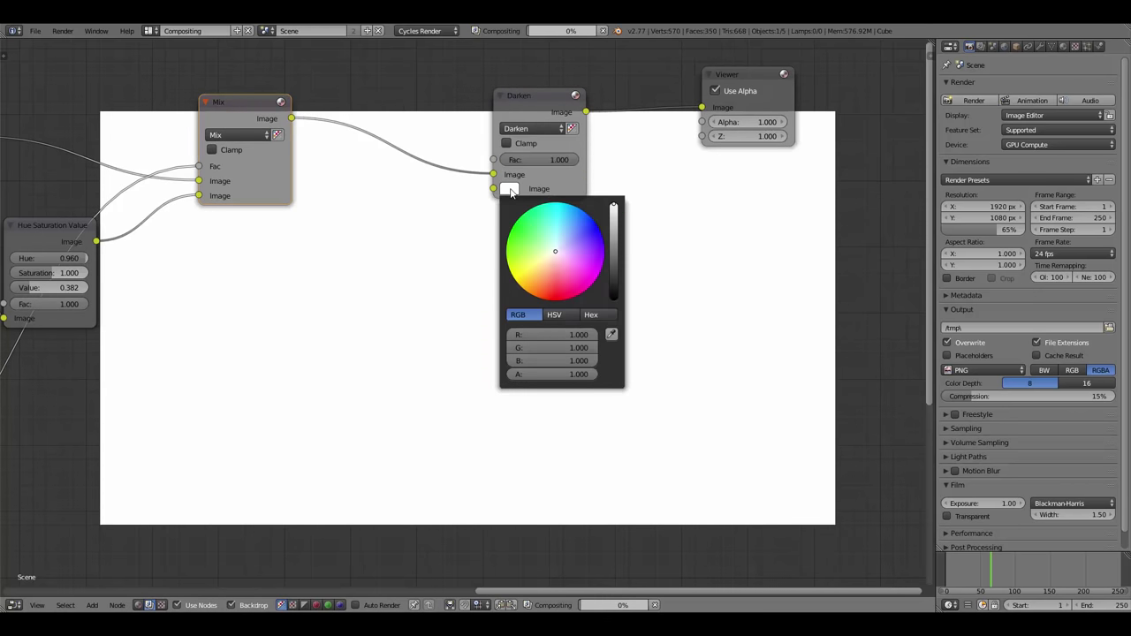
pyautogui.moveTo(616, 228); pyautogui.dragTo(618, 298)
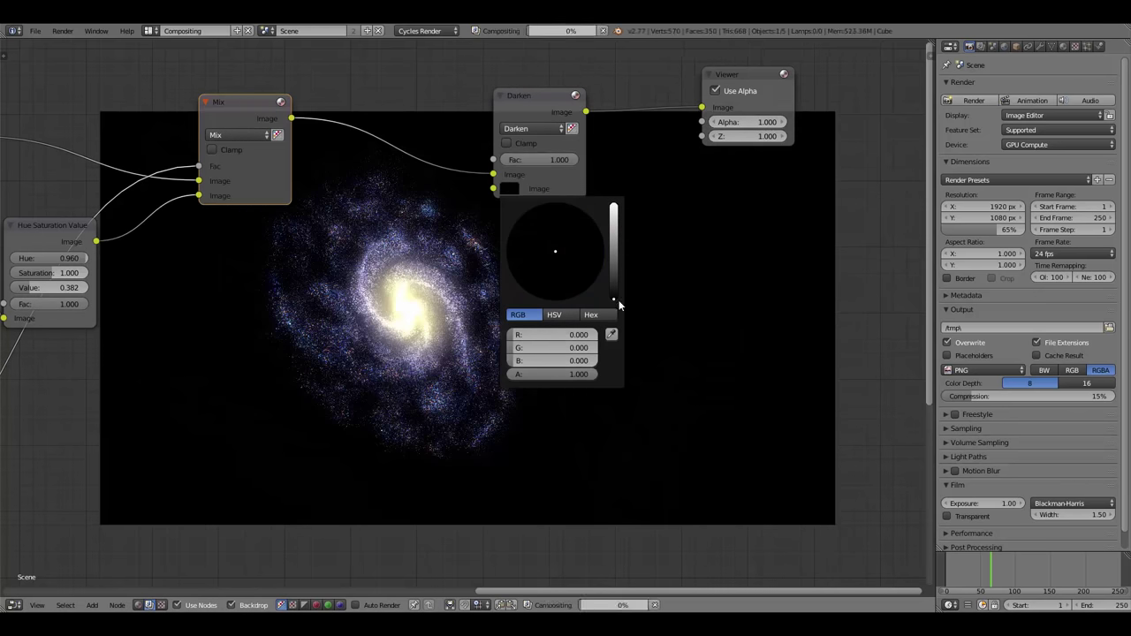
pyautogui.moveTo(571, 112); pyautogui.dragTo(626, 91)
pyautogui.scroll(-2, 348, 243)
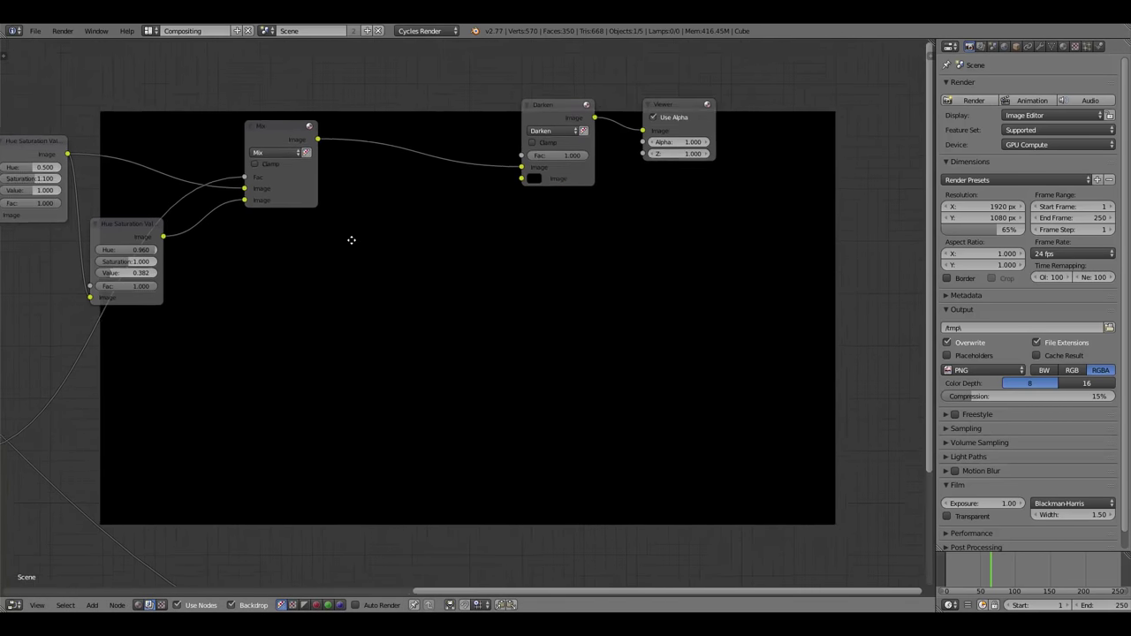
# Add a Texture input node below the Mix node and connect its Color output to the Darken node's factor.
pyautogui.hotkey('shift', 'a')
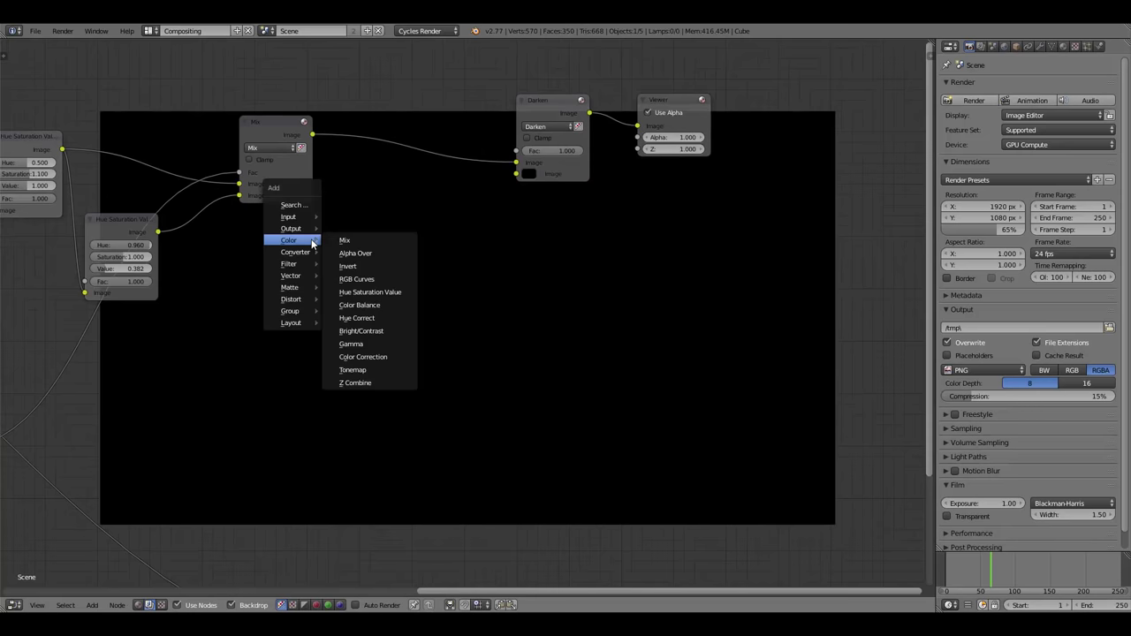
pyautogui.moveTo(292, 275)
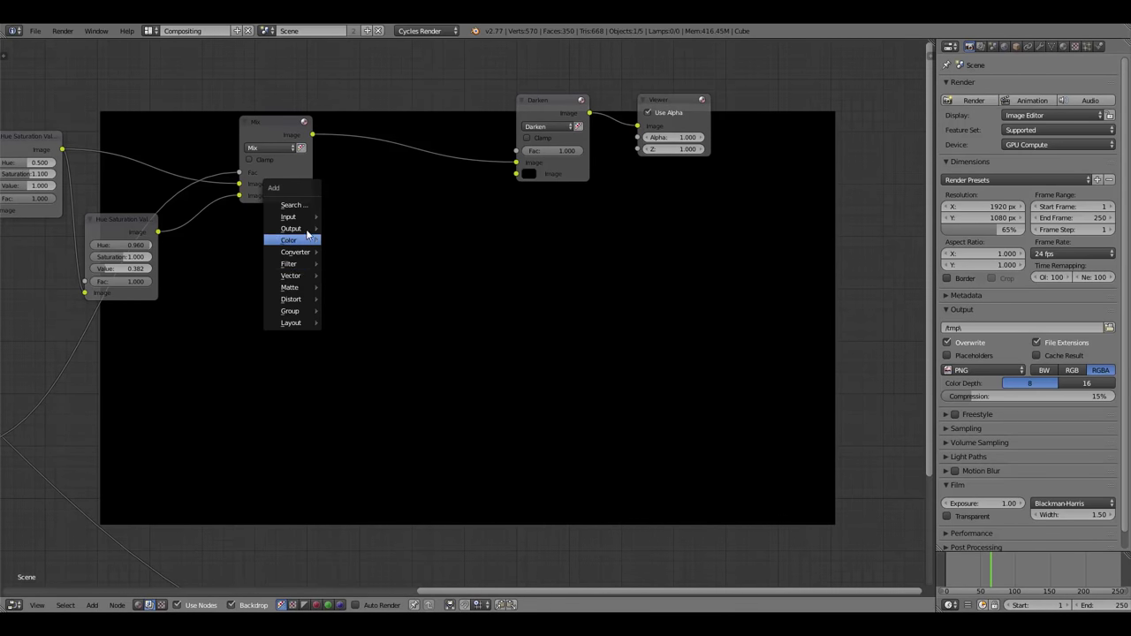
pyautogui.moveTo(296, 218)
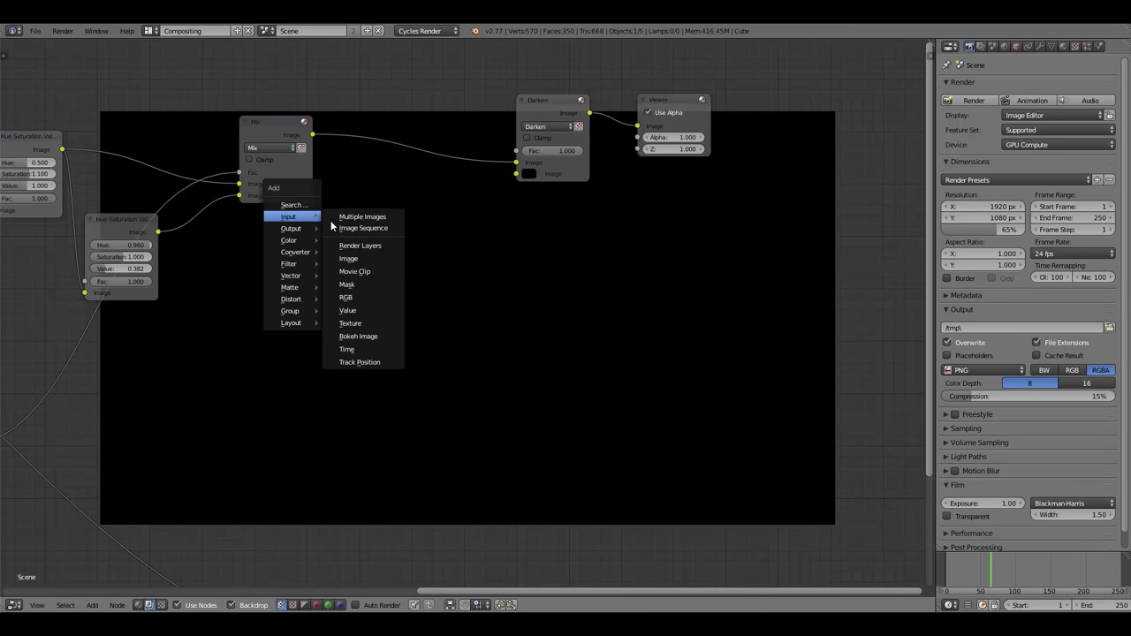
pyautogui.click(358, 329)
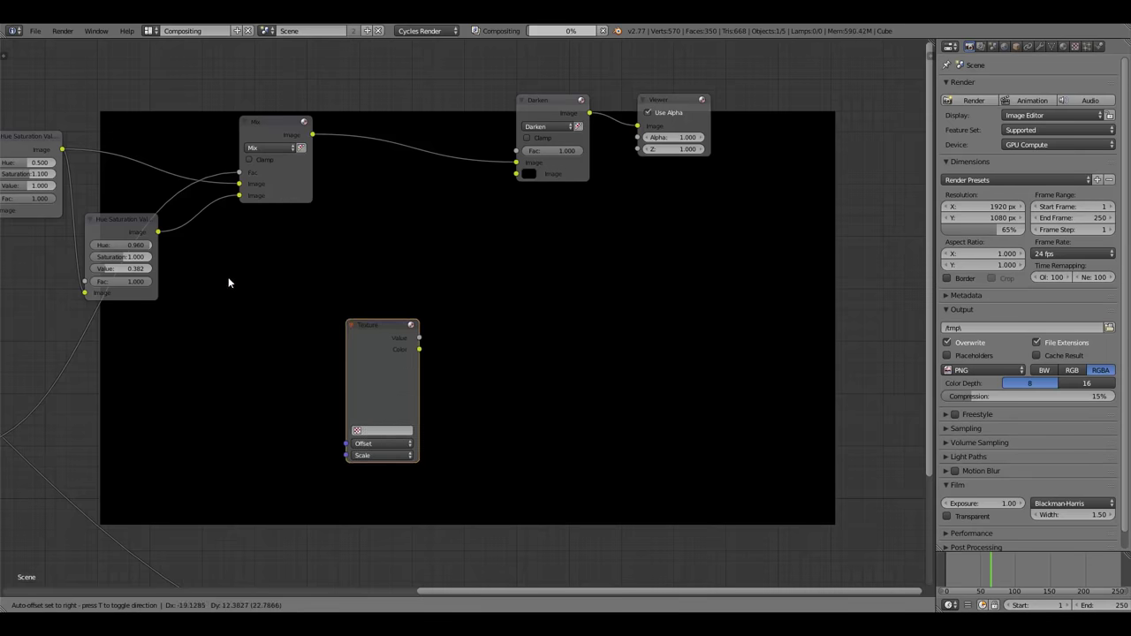
pyautogui.click(239, 287)
pyautogui.moveTo(302, 308); pyautogui.dragTo(517, 150)
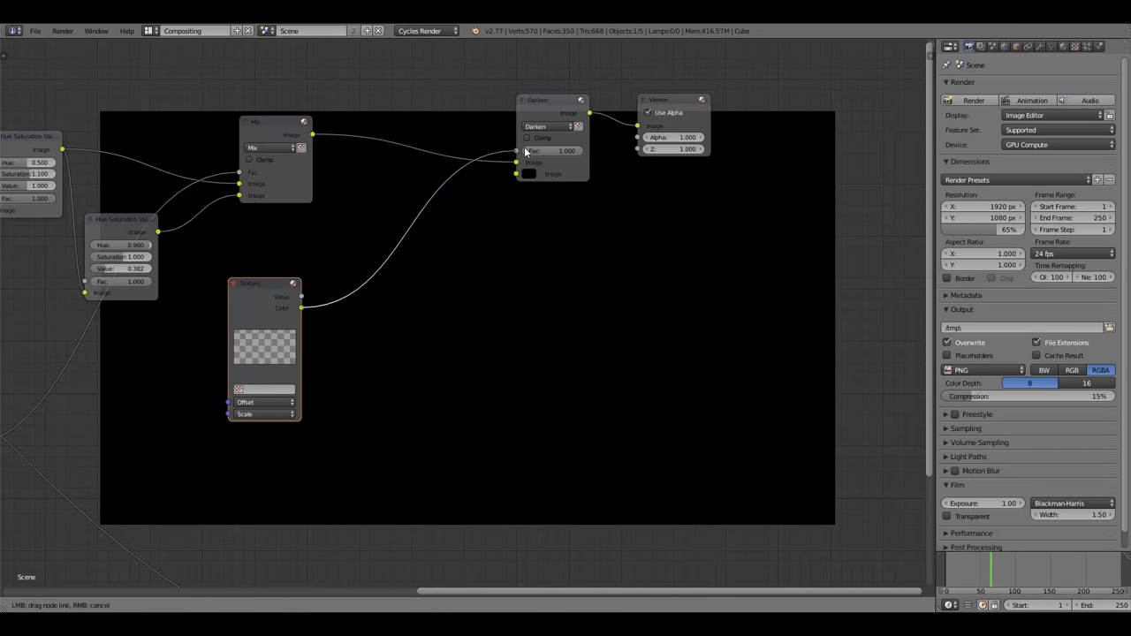
pyautogui.moveTo(227, 338); pyautogui.dragTo(245, 323)
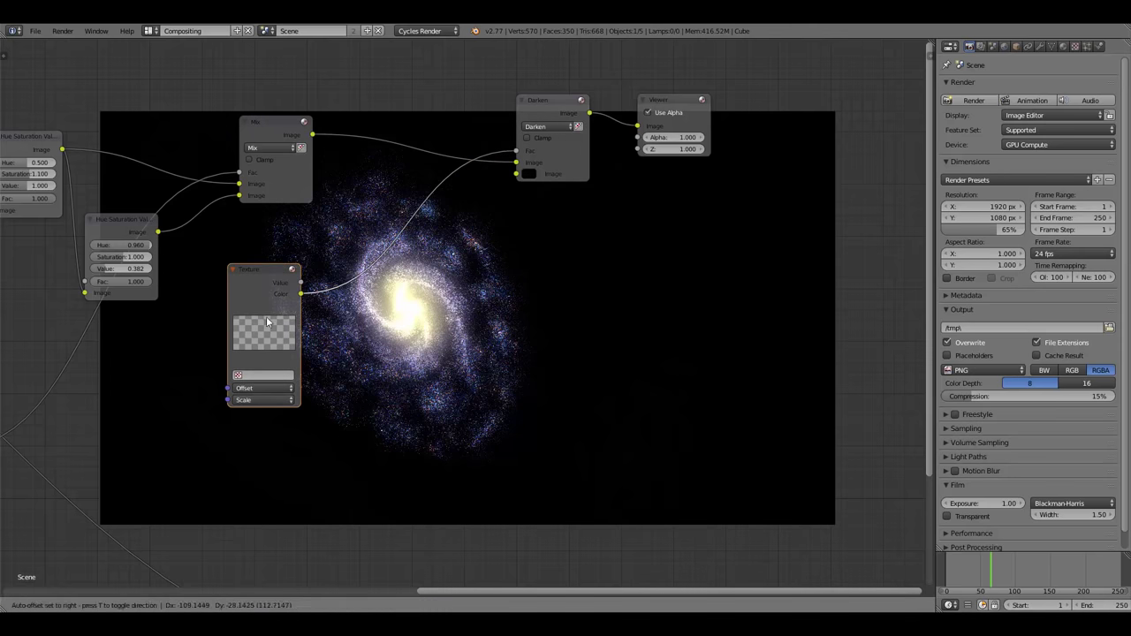
# Show the texture settings and switch the displayed texture from the Noise Texture to the Brush texture.
pyautogui.click(1074, 46)
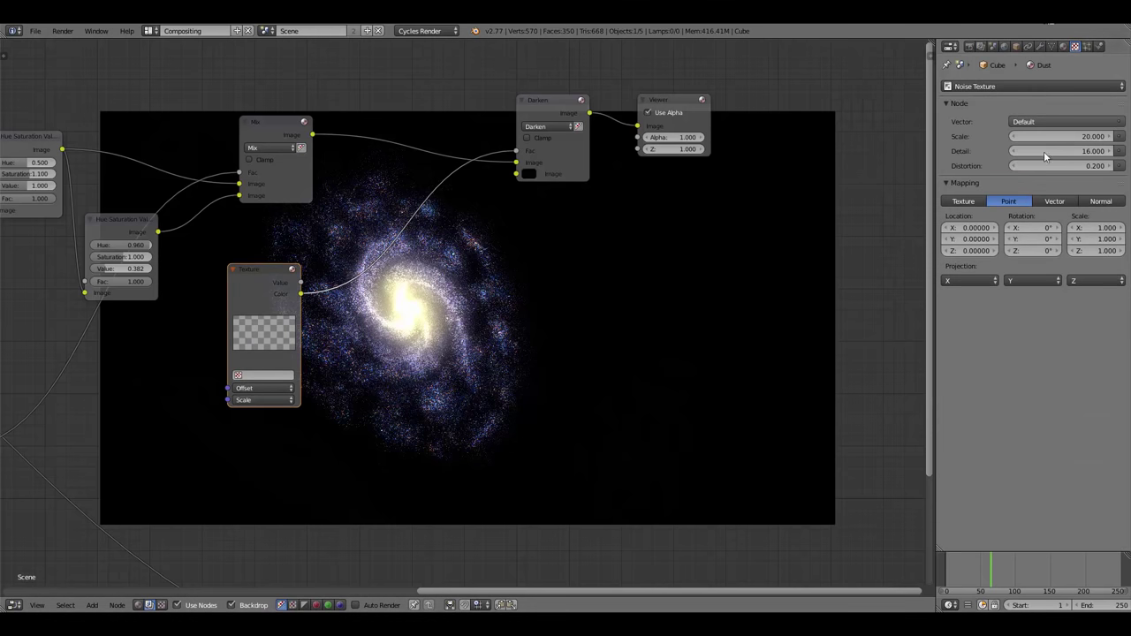
pyautogui.click(968, 87)
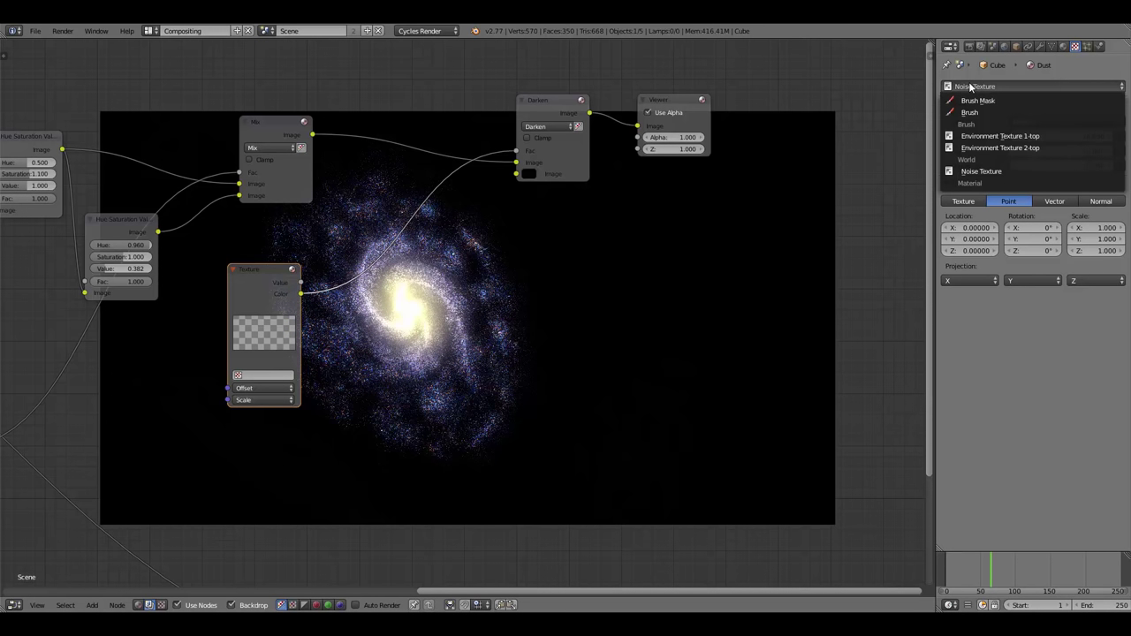
pyautogui.click(974, 113)
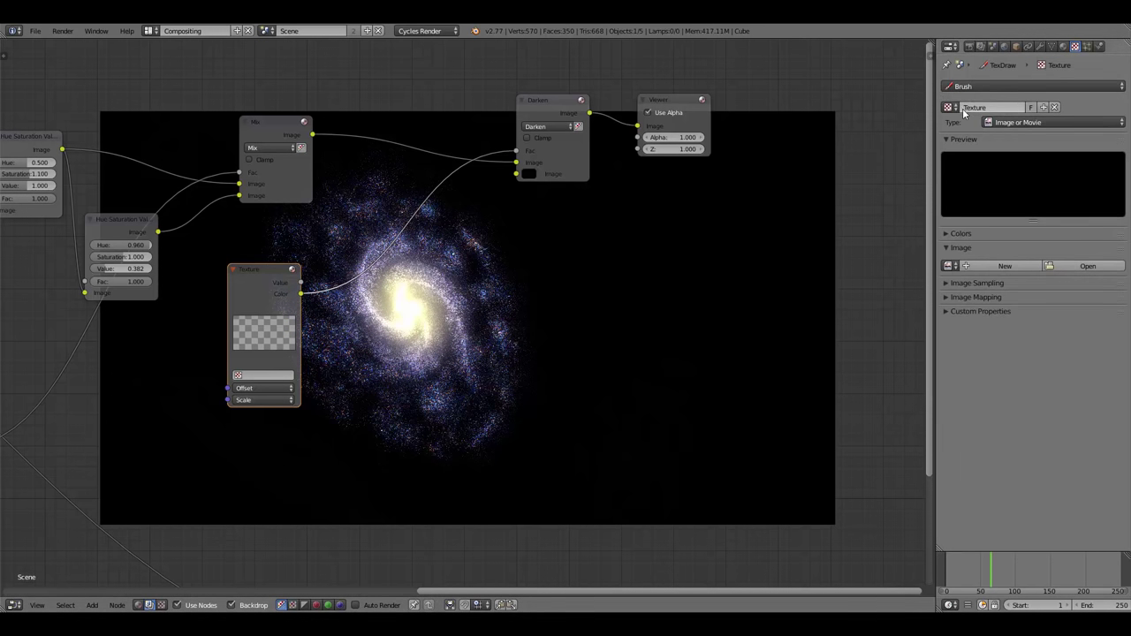
pyautogui.click(948, 107)
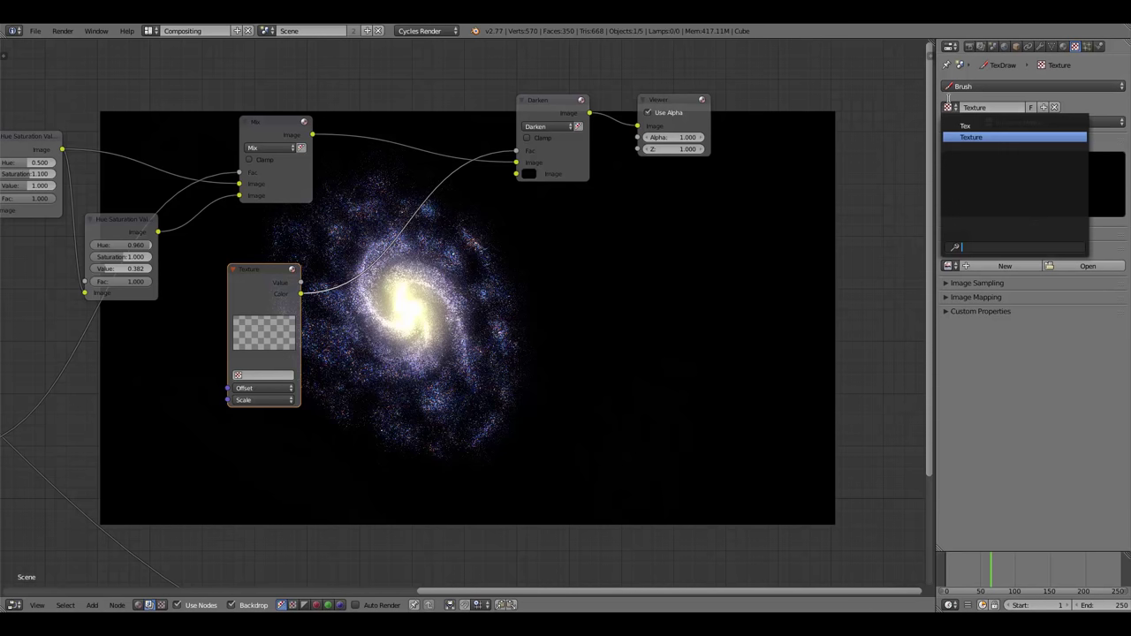
pyautogui.click(947, 107)
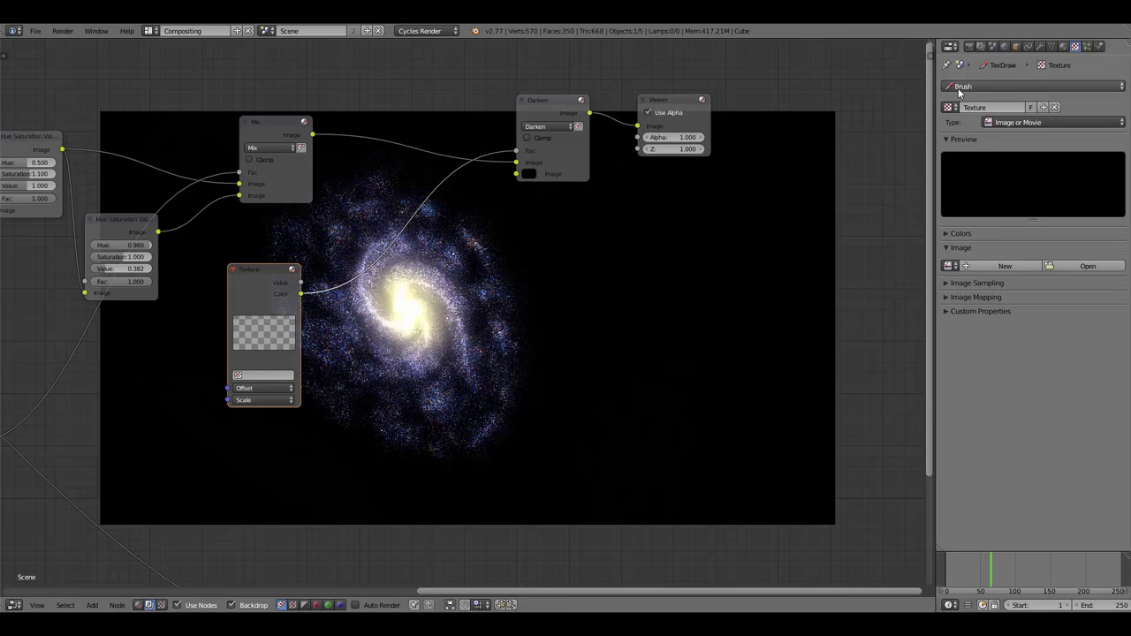
pyautogui.click(267, 376)
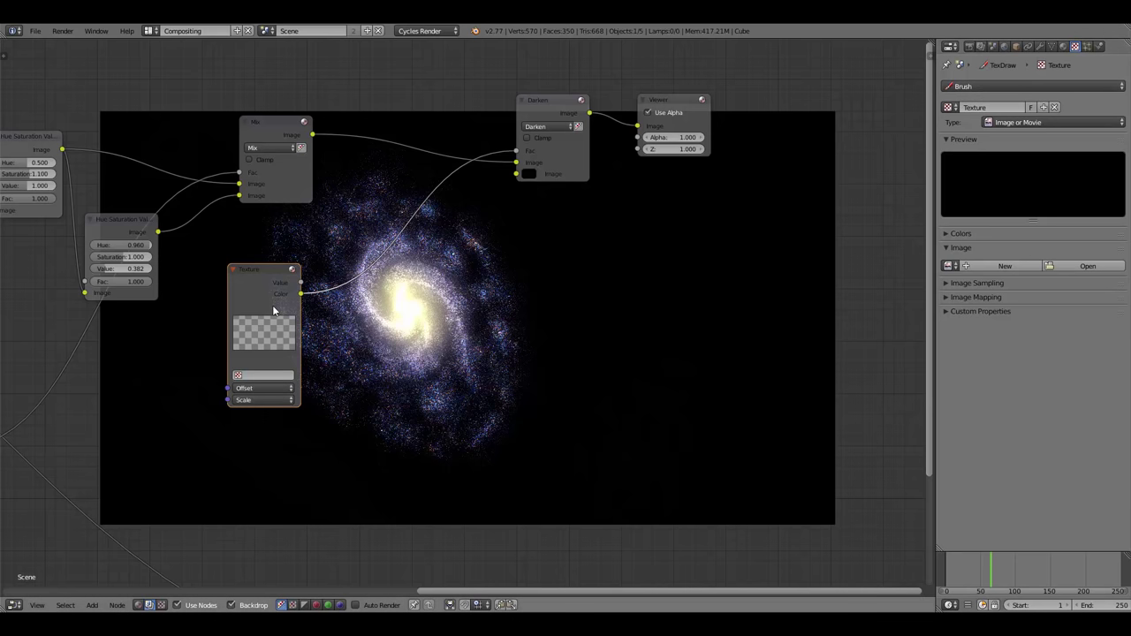
# Change the brush texture's type to Clouds and set its depth to 24.
pyautogui.click(1017, 124)
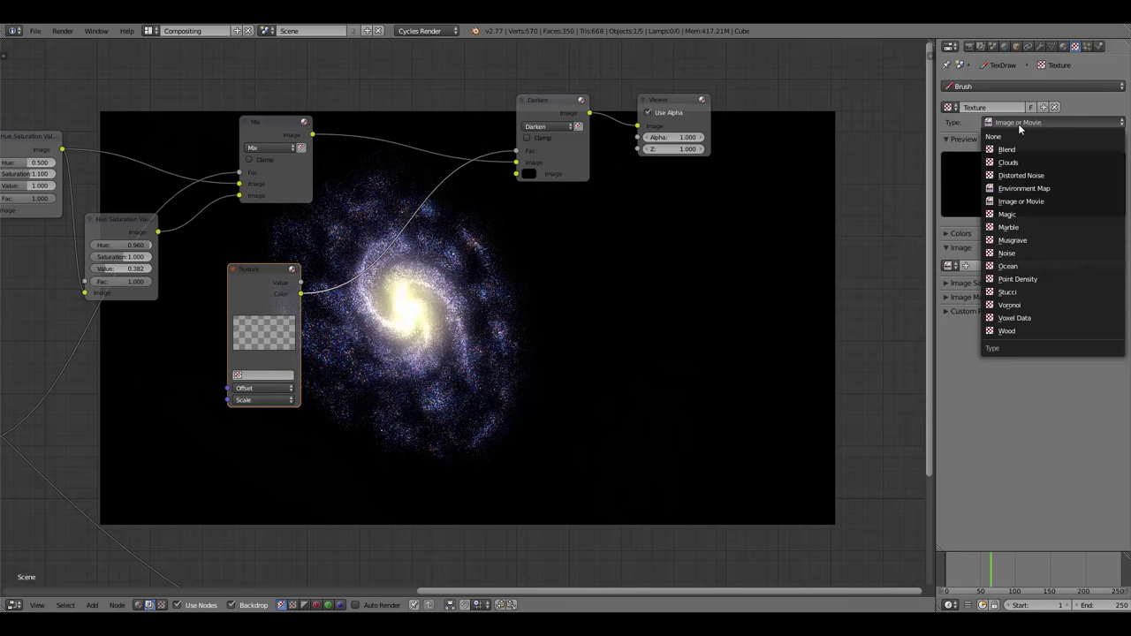
pyautogui.click(1007, 162)
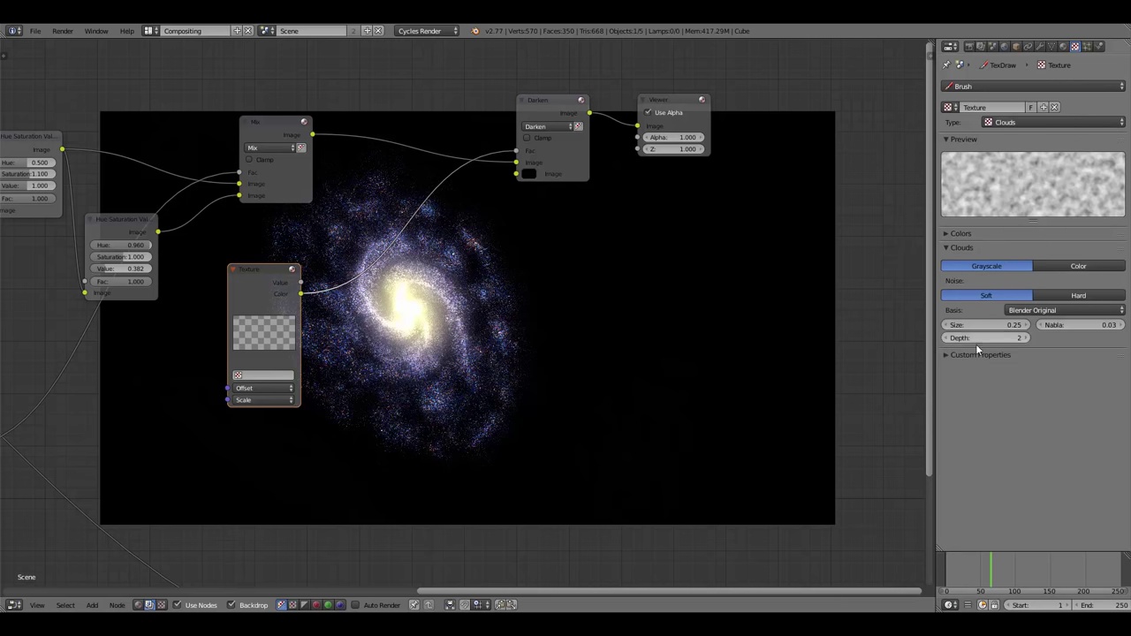
pyautogui.moveTo(985, 337); pyautogui.dragTo(1038, 346)
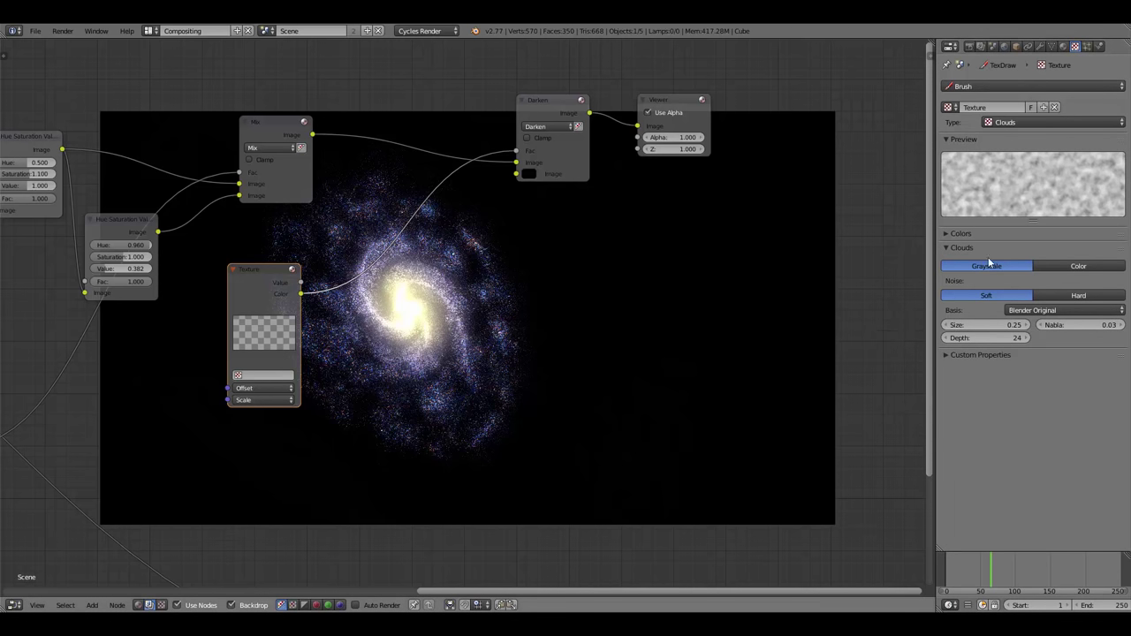
# Enable the Clouds texture's color ramp with its black stop at 0.137 and switch the noise to Hard.
pyautogui.click(954, 234)
pyautogui.click(946, 252)
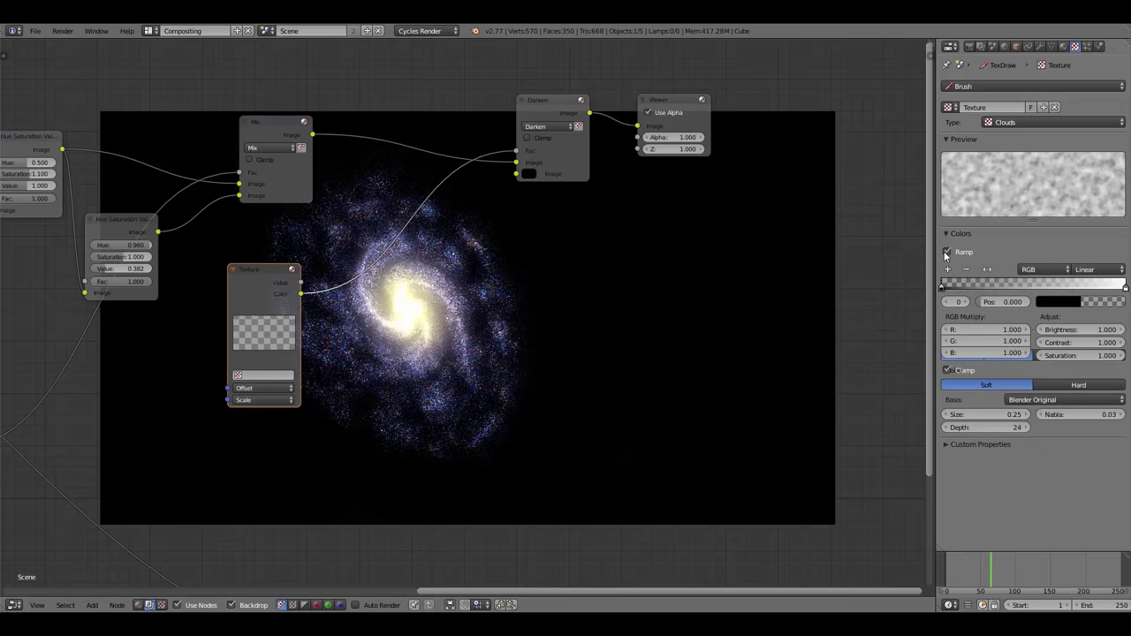
pyautogui.moveTo(942, 287); pyautogui.dragTo(966, 288)
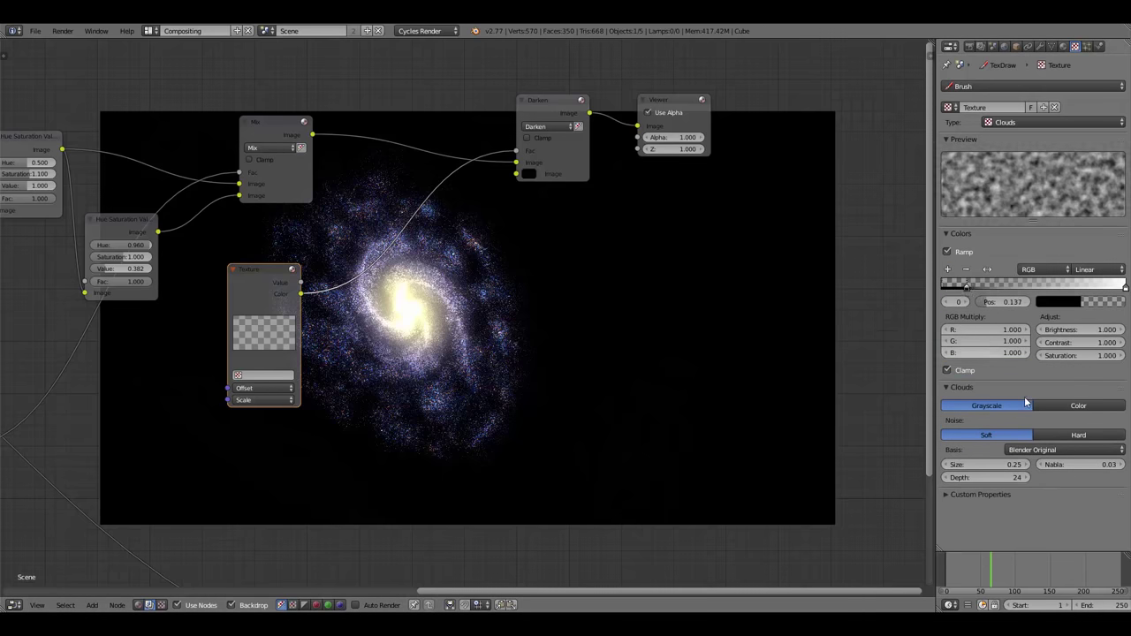
pyautogui.click(1078, 435)
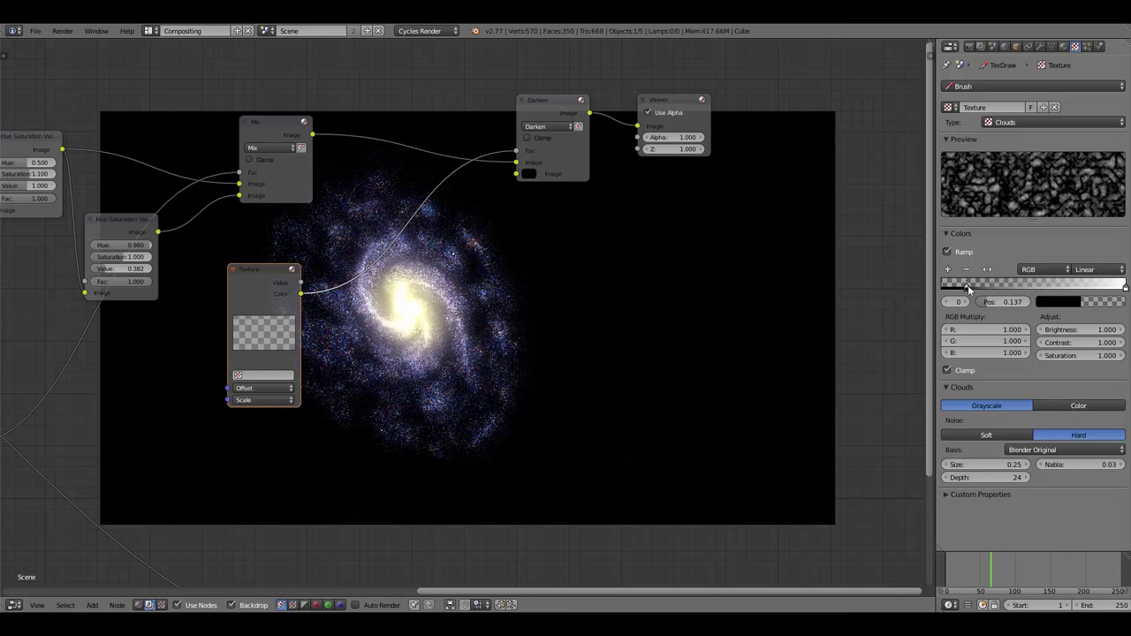
# Flip the color ramp, then place its white stop at 0.169 and its black stop at about 0.656.
pyautogui.moveTo(966, 288)
pyautogui.mouseDown()
pyautogui.moveTo(1120, 289)
pyautogui.moveTo(967, 291)
pyautogui.mouseUp()
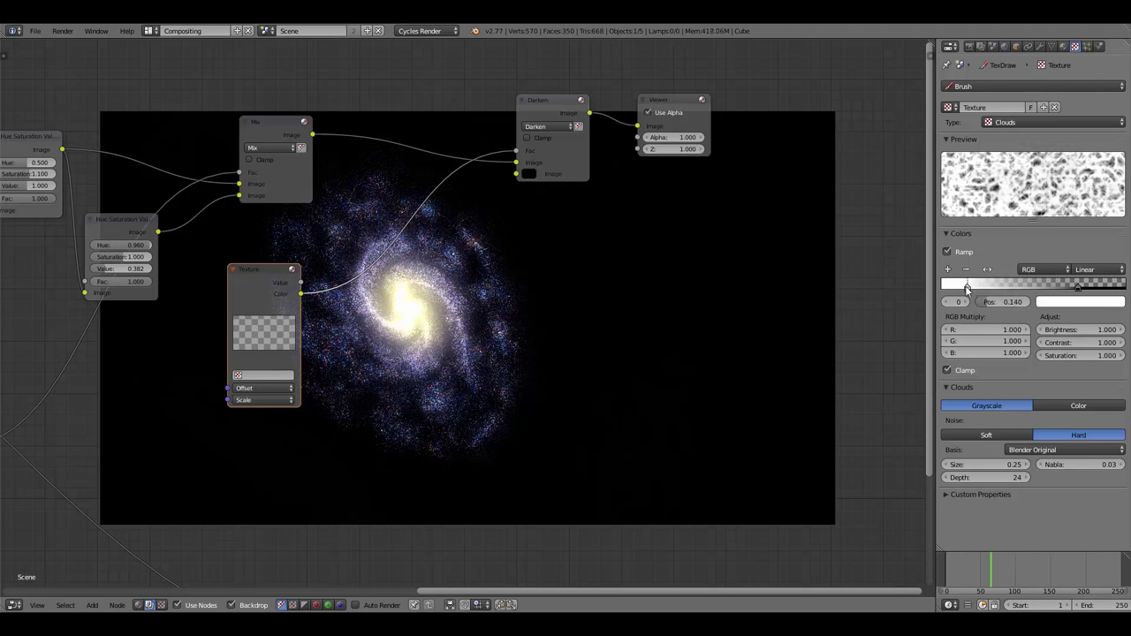
pyautogui.click(1072, 287)
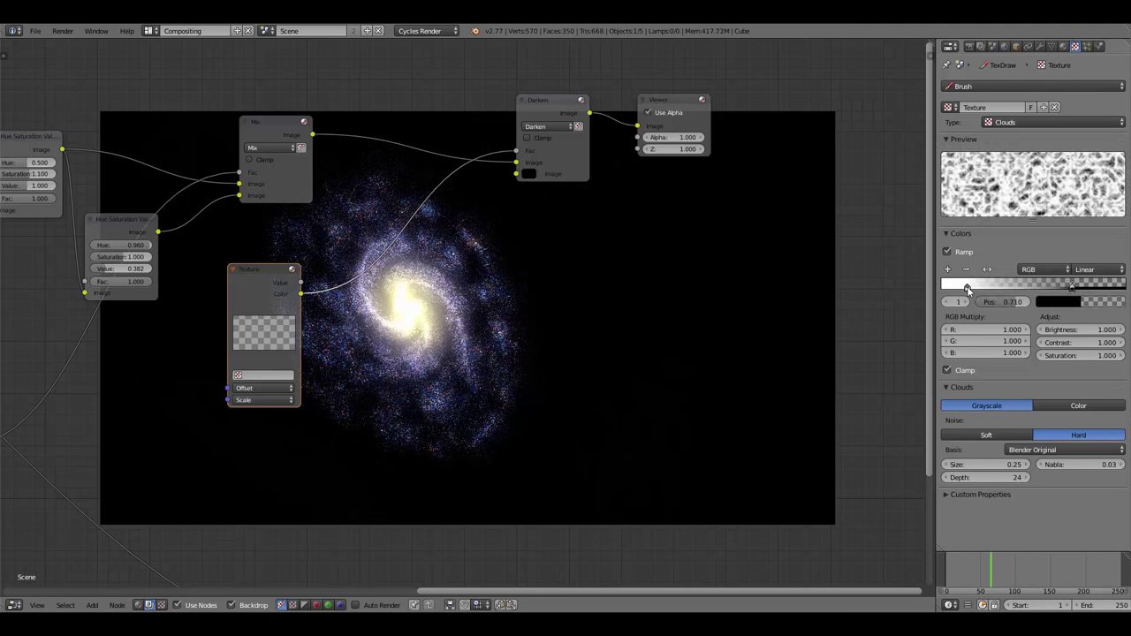
pyautogui.moveTo(967, 290); pyautogui.dragTo(972, 290)
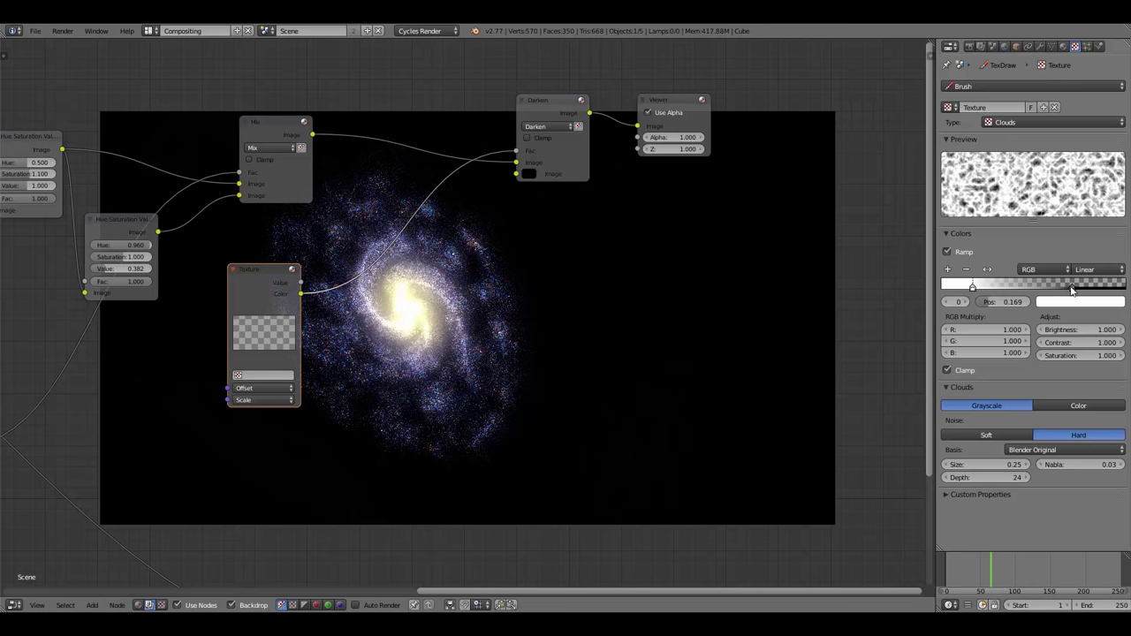
pyautogui.moveTo(1072, 291); pyautogui.dragTo(1060, 291)
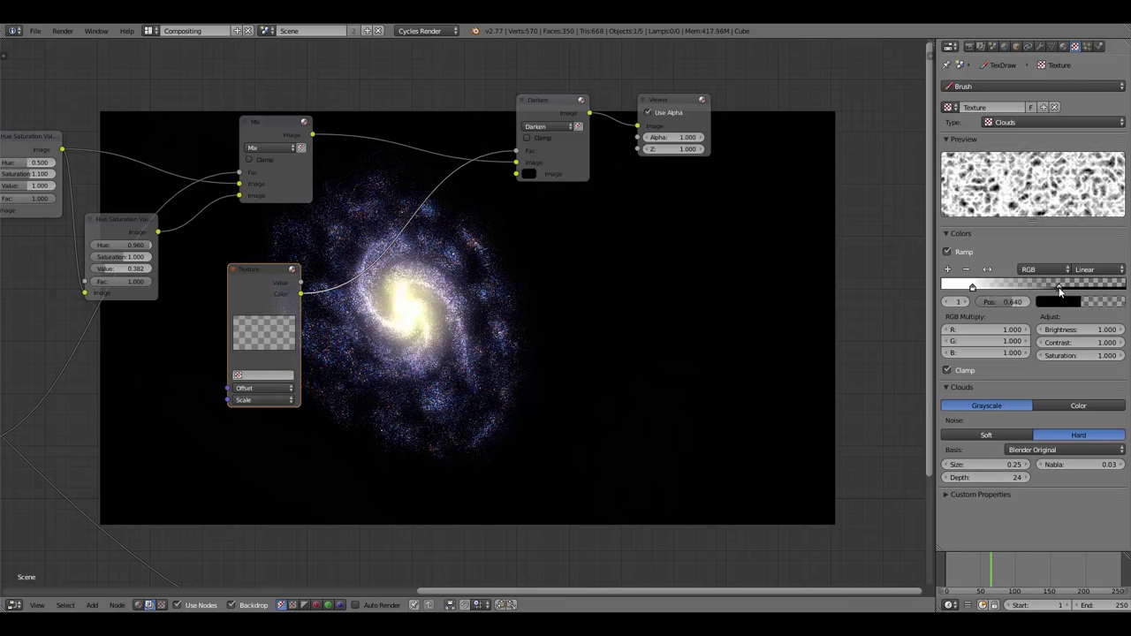
# Rename the Clouds texture to Dust and assign it to the Texture node.
pyautogui.click(271, 375)
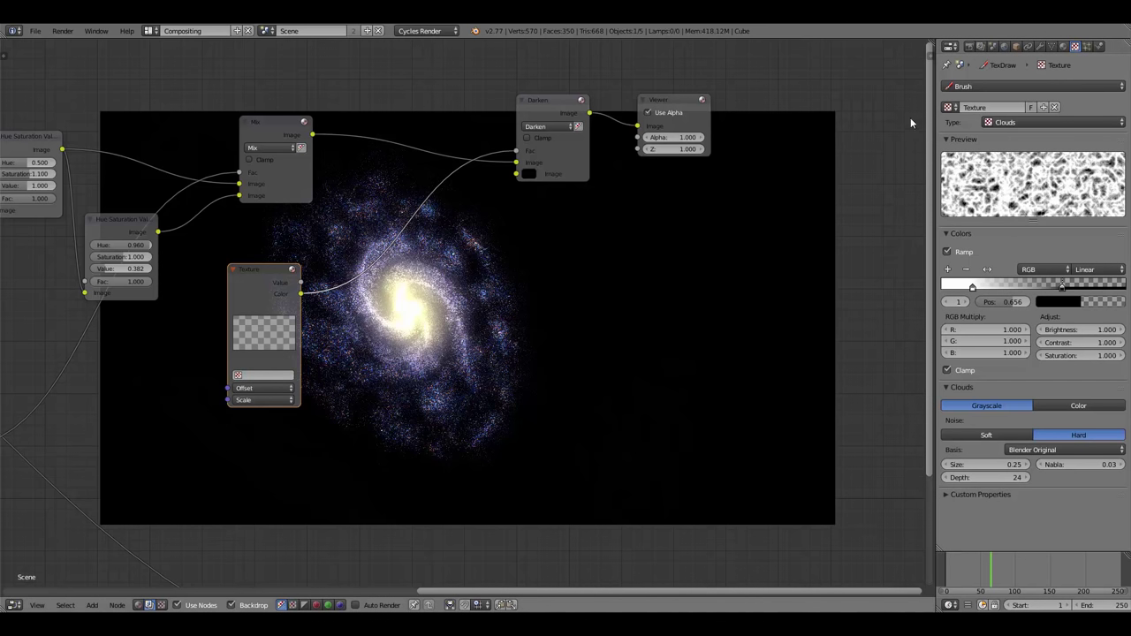
pyautogui.doubleClick(971, 107)
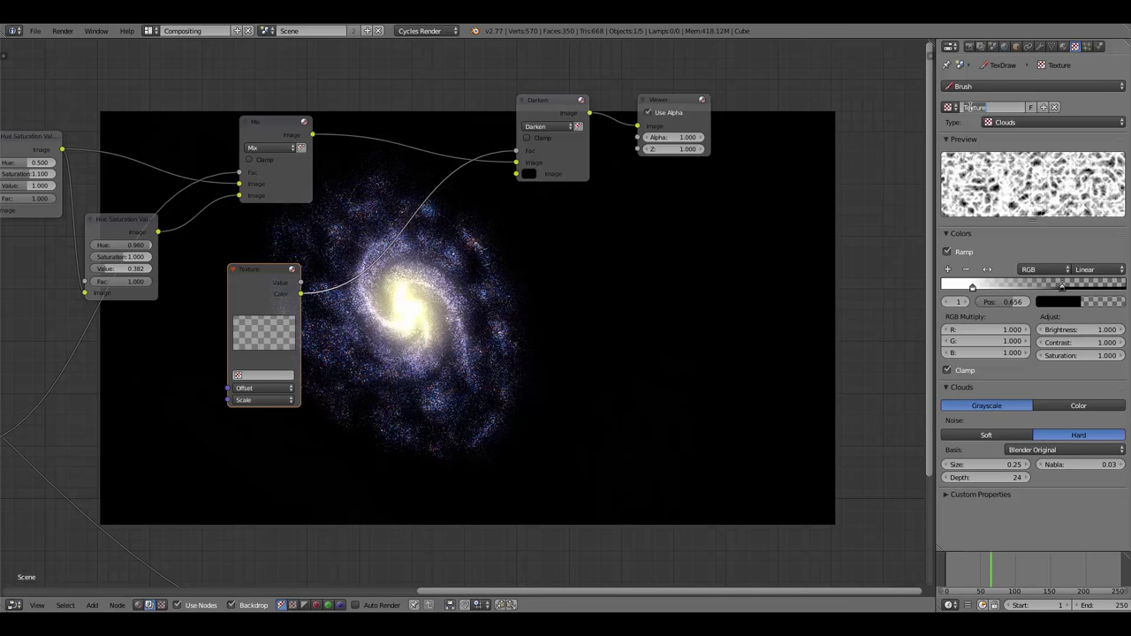
pyautogui.write('Dust')
pyautogui.press('Return')
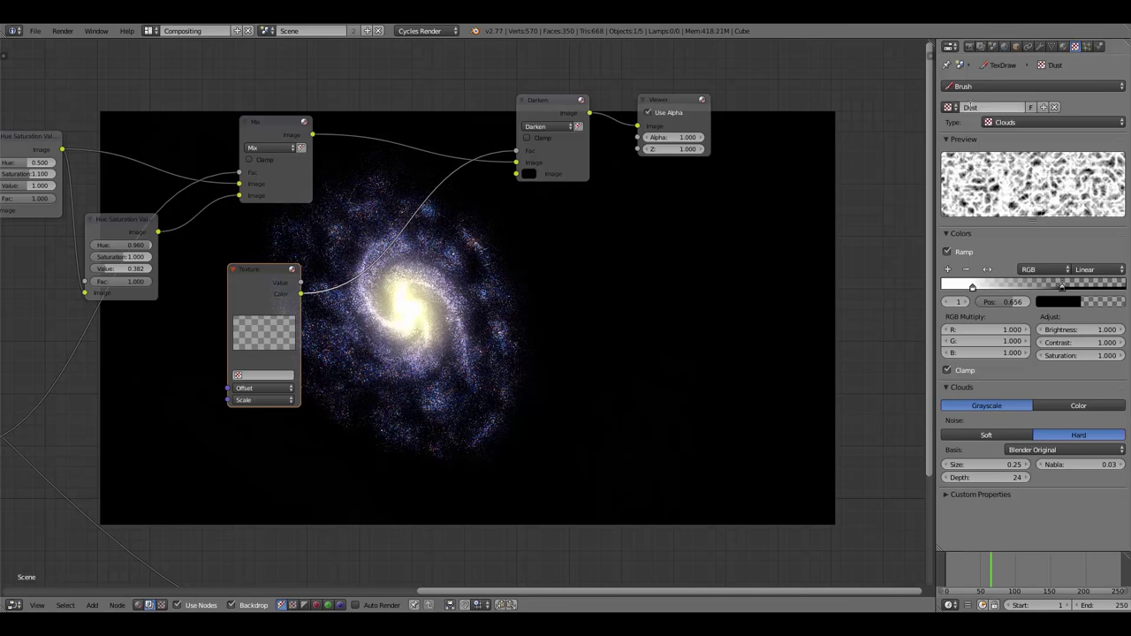
pyautogui.click(238, 378)
pyautogui.click(254, 388)
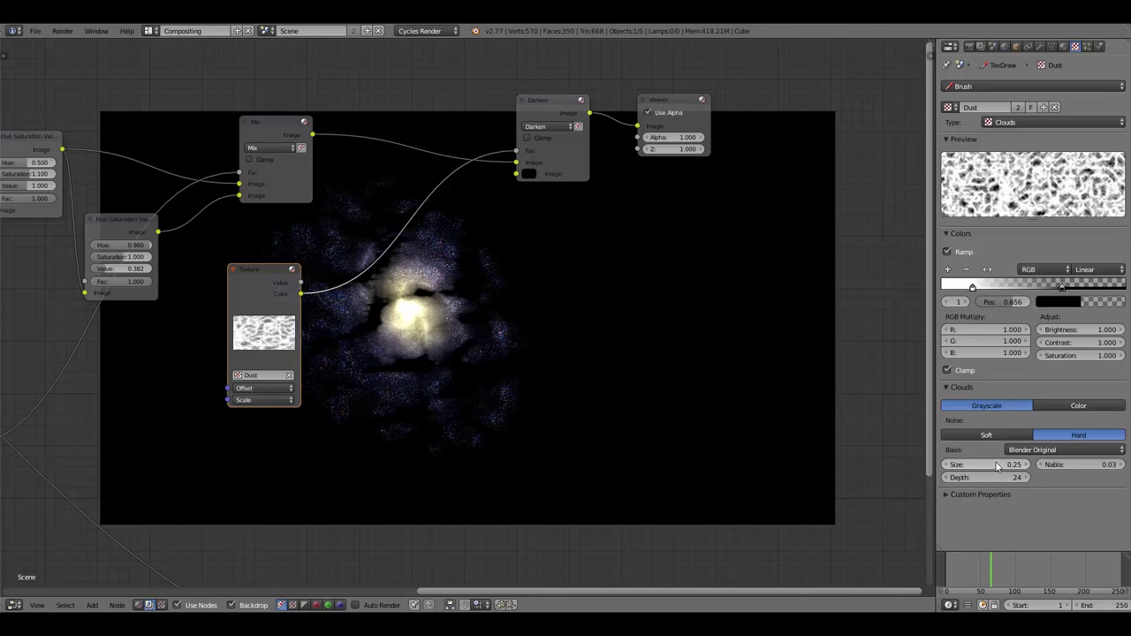
# Reduce the Dust texture's cloud size to 0.10 and then to 0.05.
pyautogui.moveTo(997, 466); pyautogui.dragTo(963, 466)
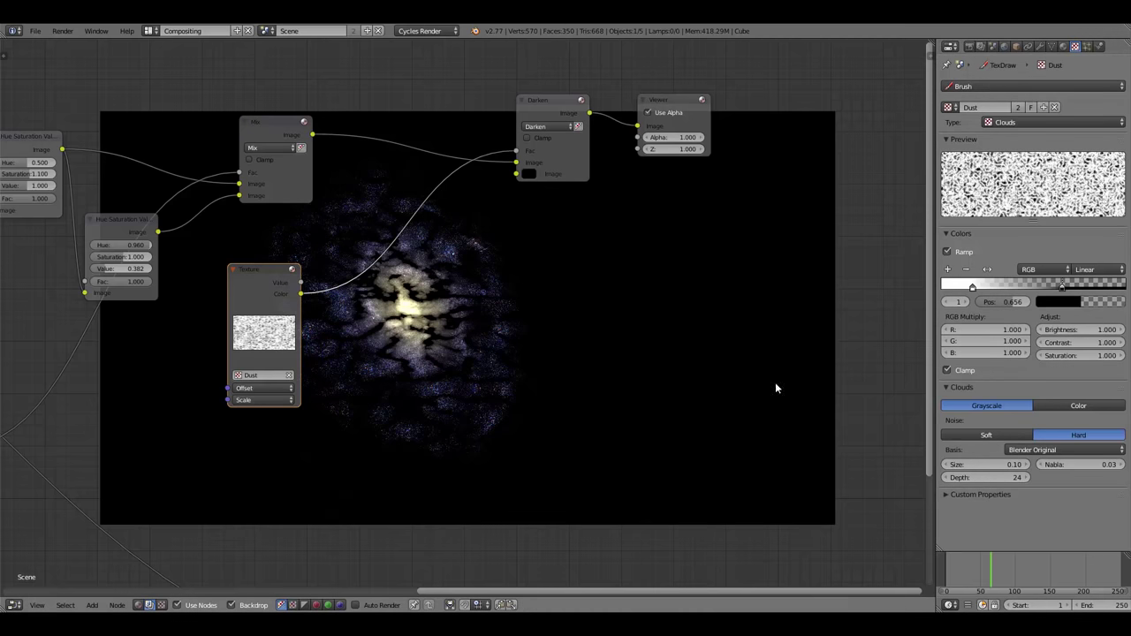
pyautogui.click(980, 464)
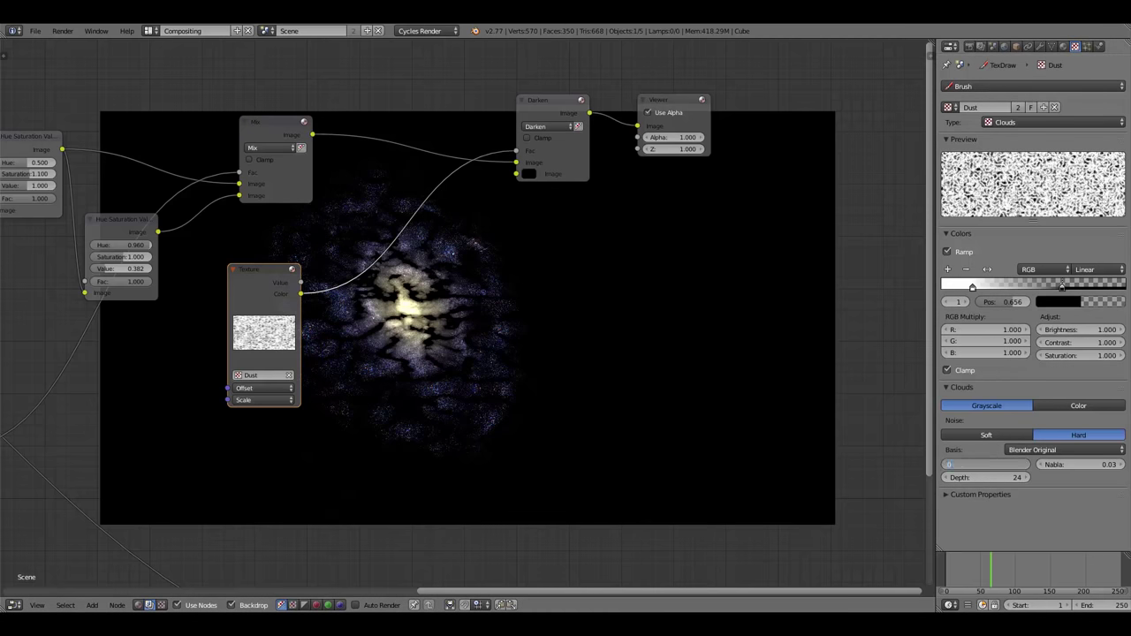
pyautogui.write('.05')
pyautogui.press('Return')
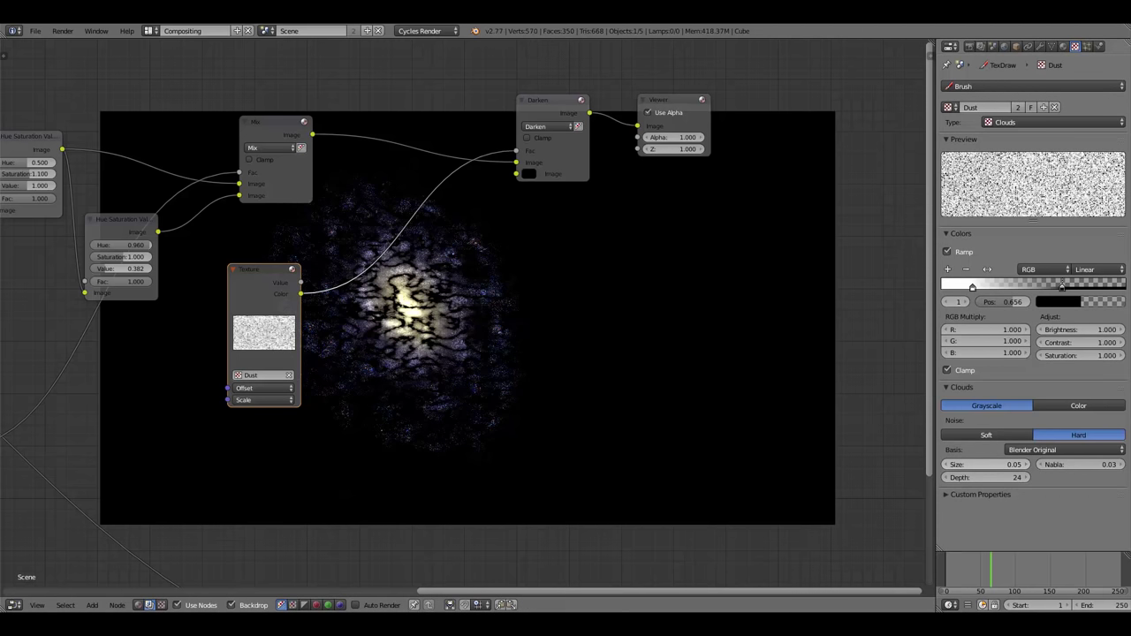
# Set the Texture node's Y scale to 0.5 and refine it to 0.55.
pyautogui.click(250, 402)
pyautogui.click(265, 424)
pyautogui.write('1.0')
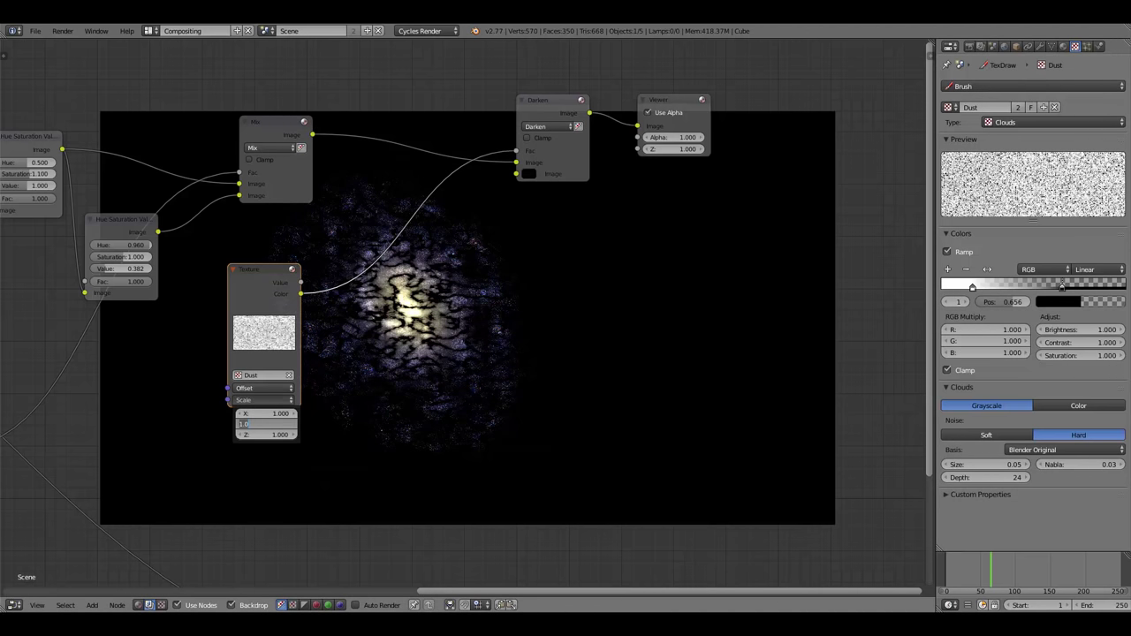
pyautogui.press('Return')
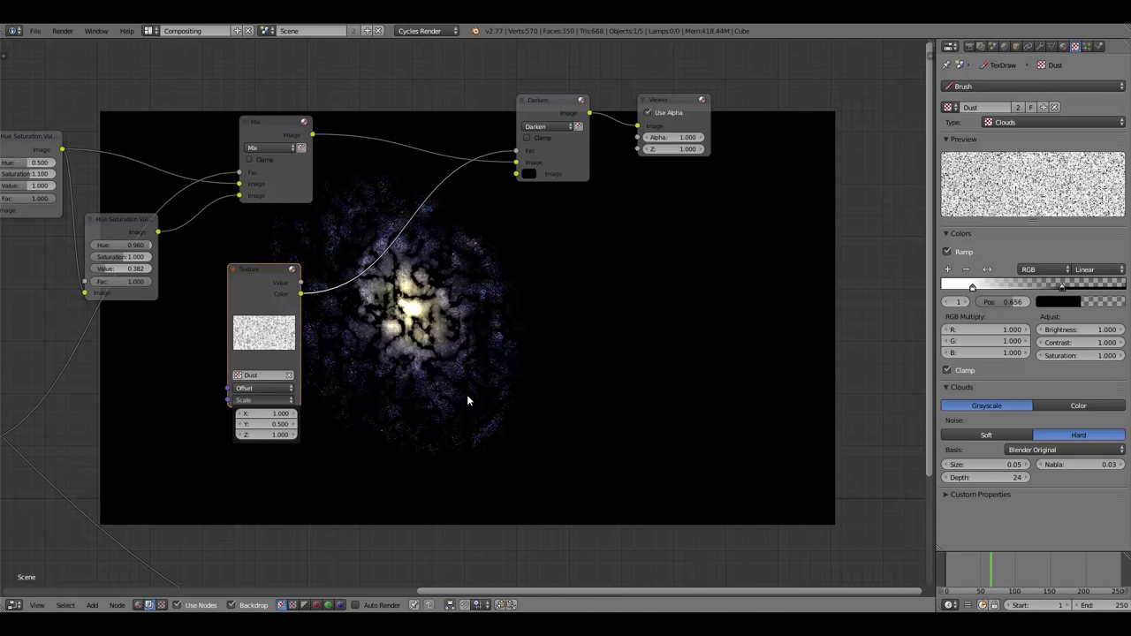
pyautogui.click(265, 424)
pyautogui.press('BackSpace')
pyautogui.write('0.55')
pyautogui.press('Return')
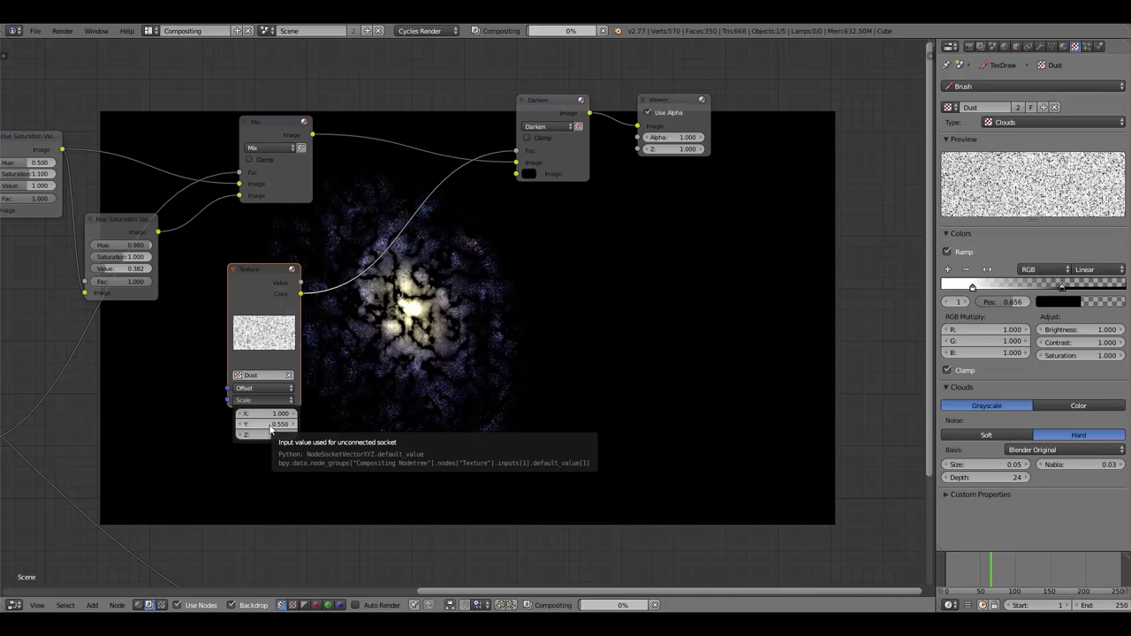
pyautogui.click(276, 298)
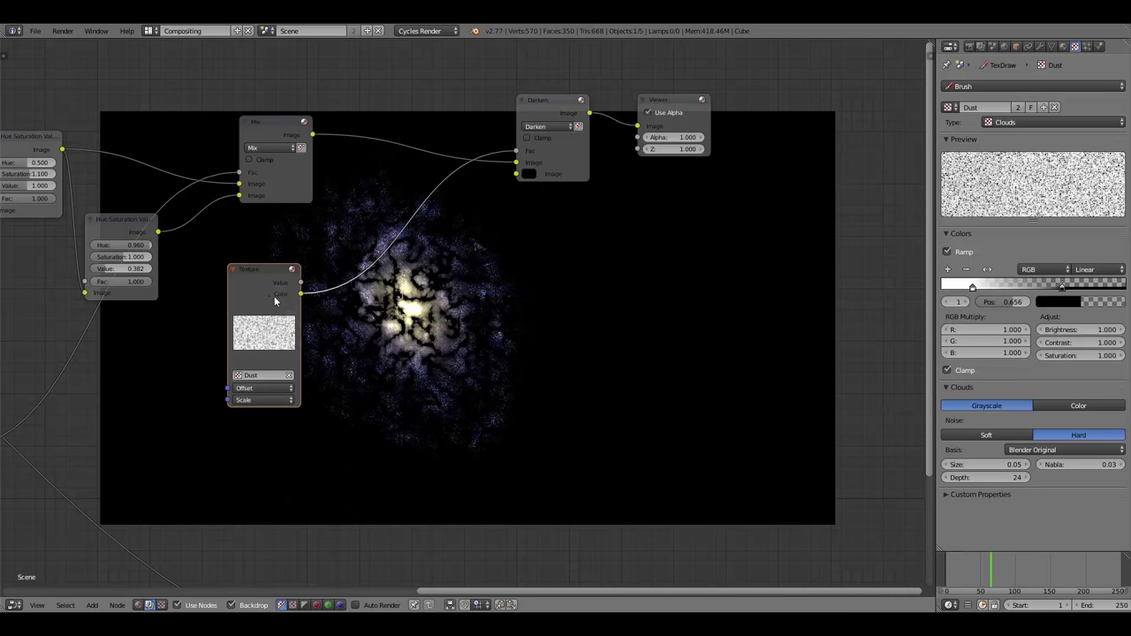
# Try a cloud size of 0.03 for the Dust texture and settle on 0.04.
pyautogui.click(983, 464)
pyautogui.press('Return')
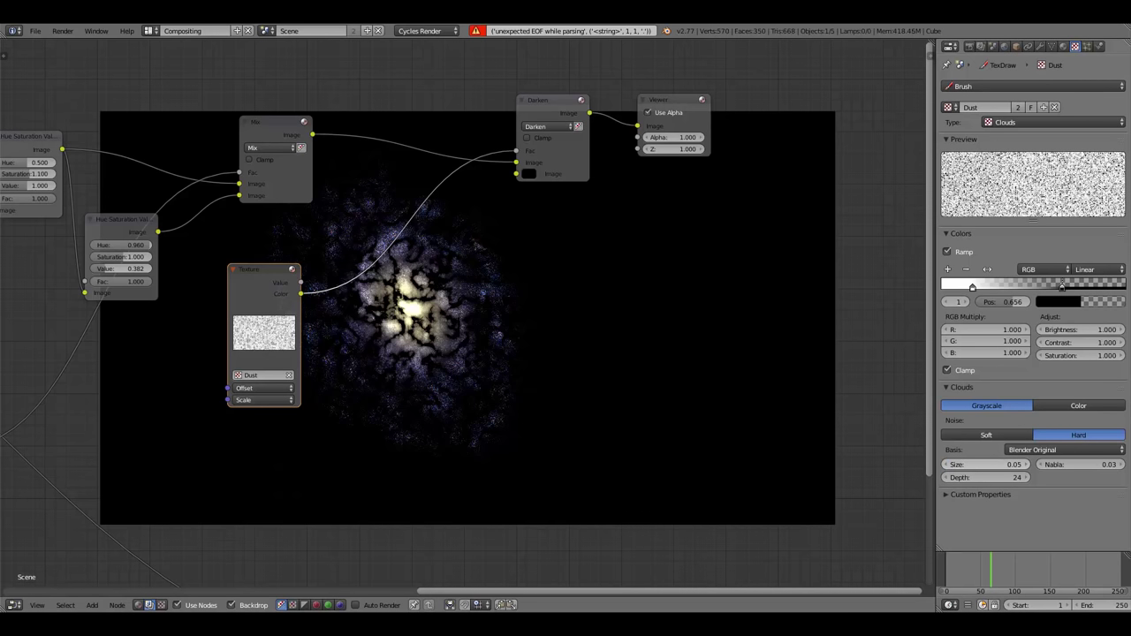
pyautogui.press('BackSpace')
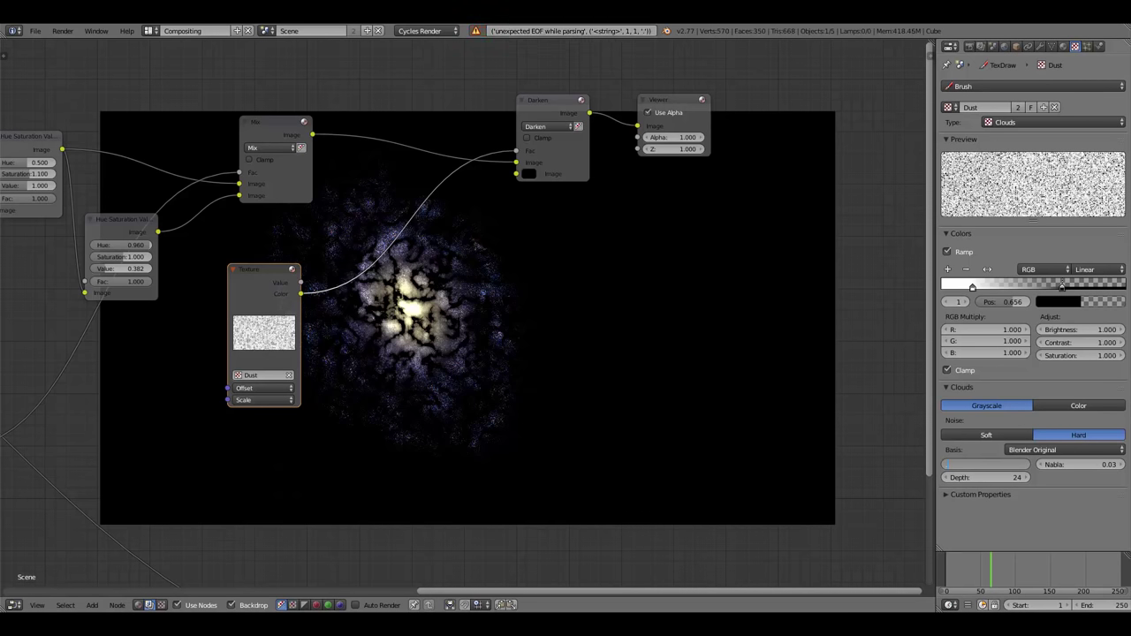
pyautogui.write('0.03')
pyautogui.press('Return')
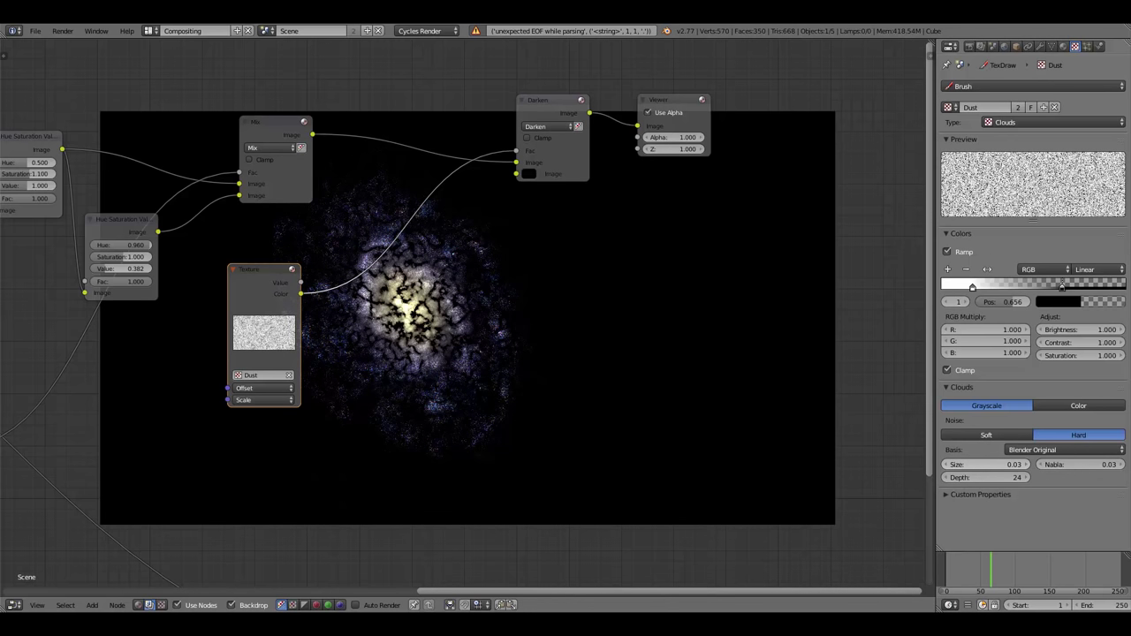
pyautogui.click(985, 464)
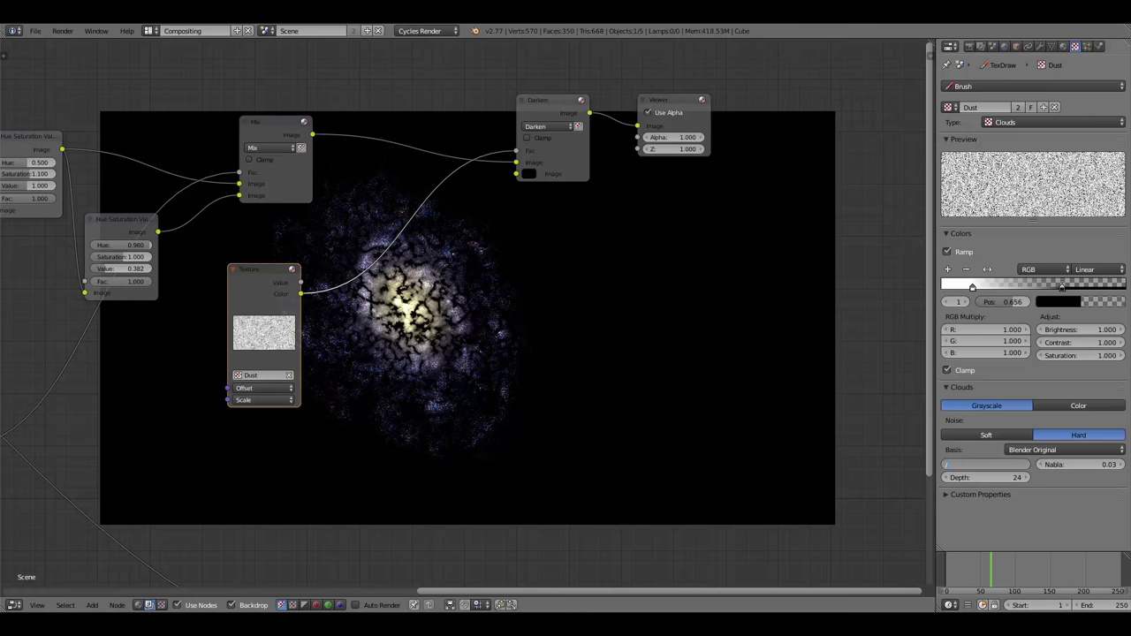
pyautogui.write('0.04')
pyautogui.press('Return')
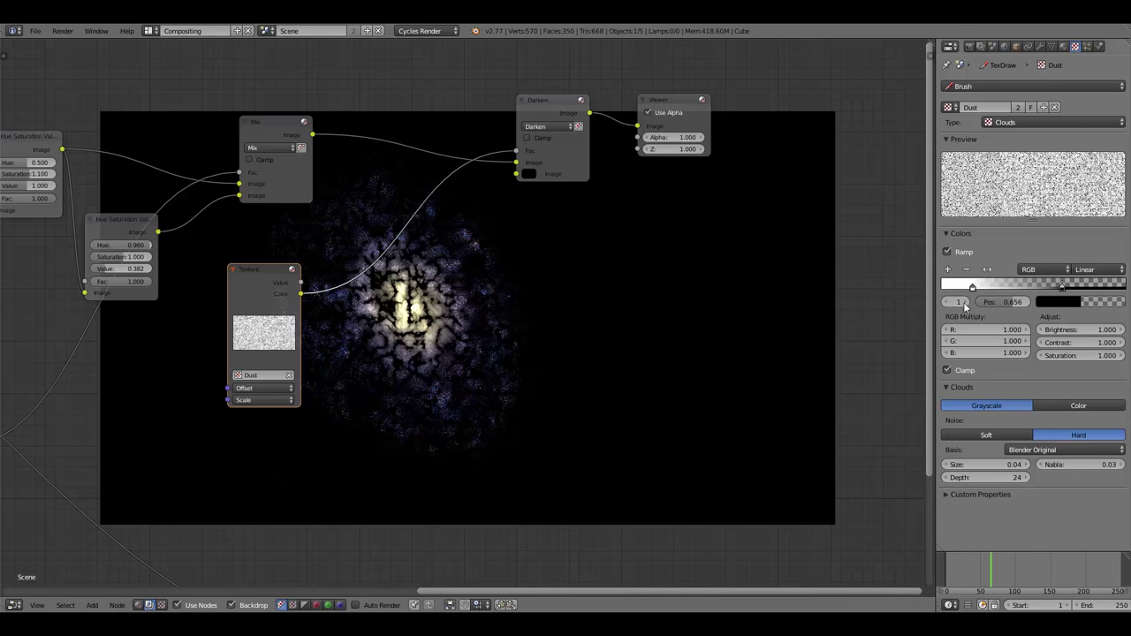
# Widen the Dust color ramp by moving the white stop to about 0.09 and the black stop to 0.720.
pyautogui.moveTo(971, 290); pyautogui.dragTo(964, 290)
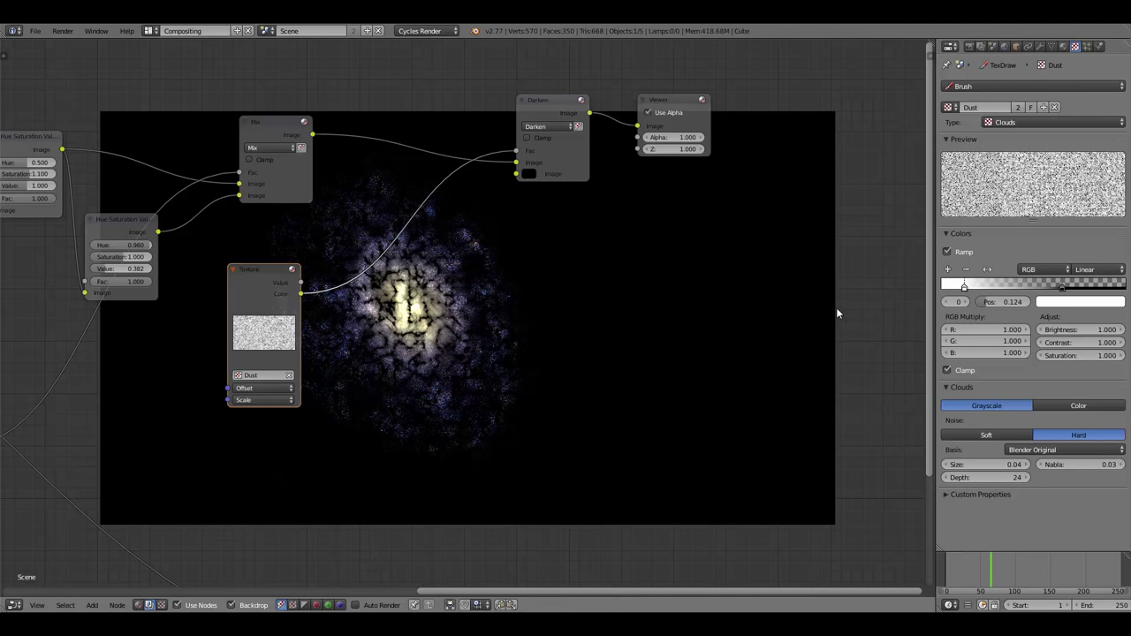
pyautogui.click(1065, 290)
pyautogui.moveTo(1065, 289); pyautogui.dragTo(1075, 290)
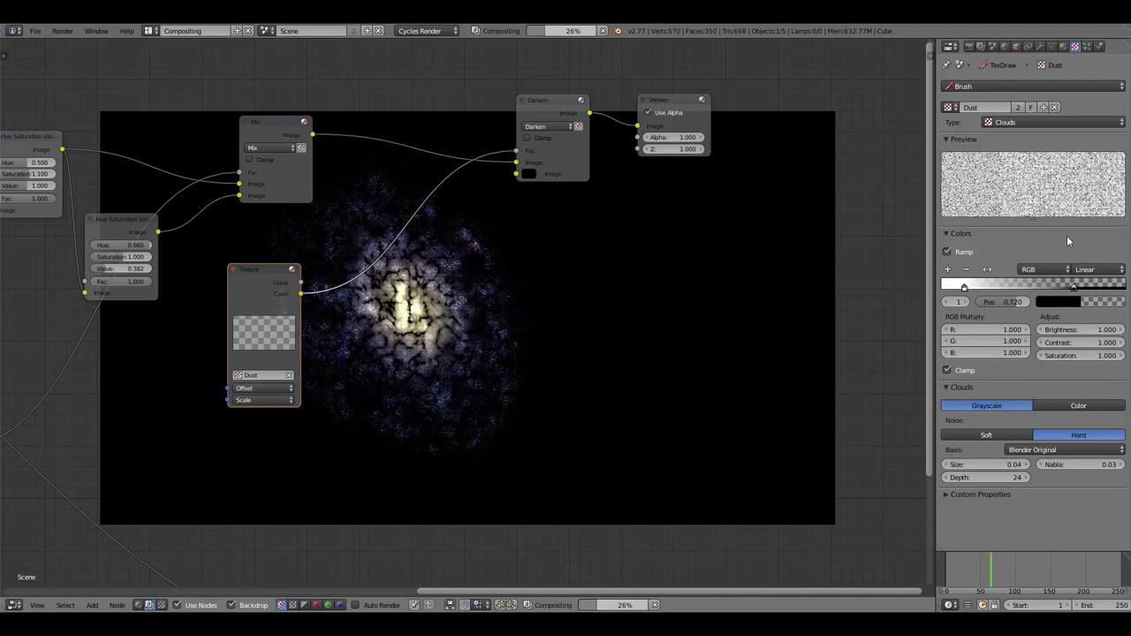
pyautogui.moveTo(965, 289); pyautogui.dragTo(957, 288)
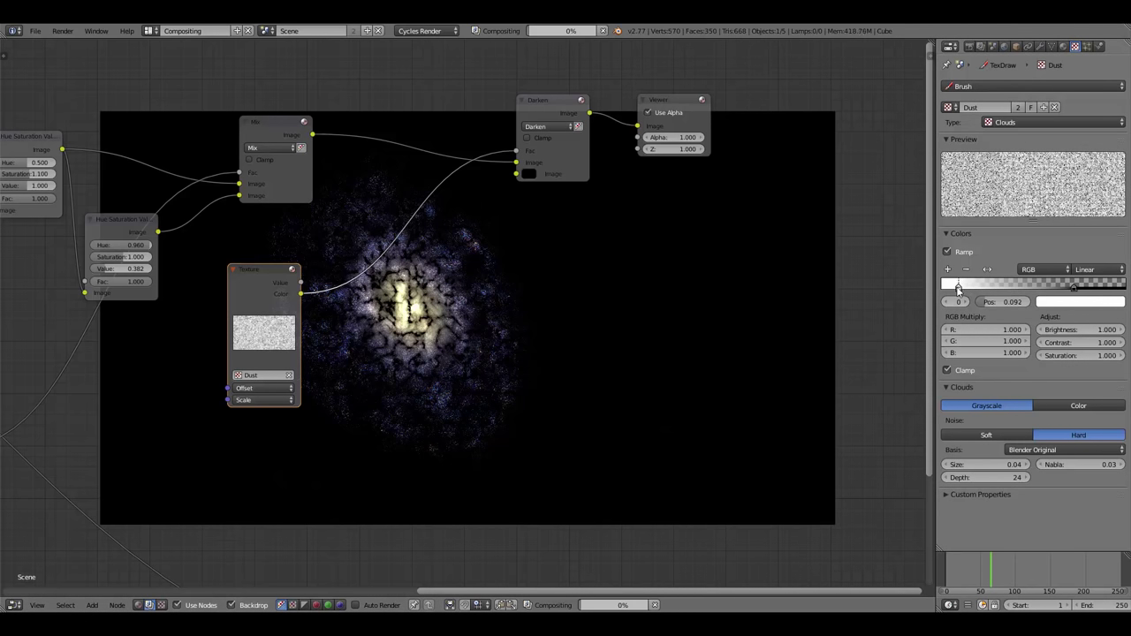
# Move the Dust ramp's black stop to 0.697 and tint the Darken node's second colour a very dark reddish brown.
pyautogui.click(1071, 287)
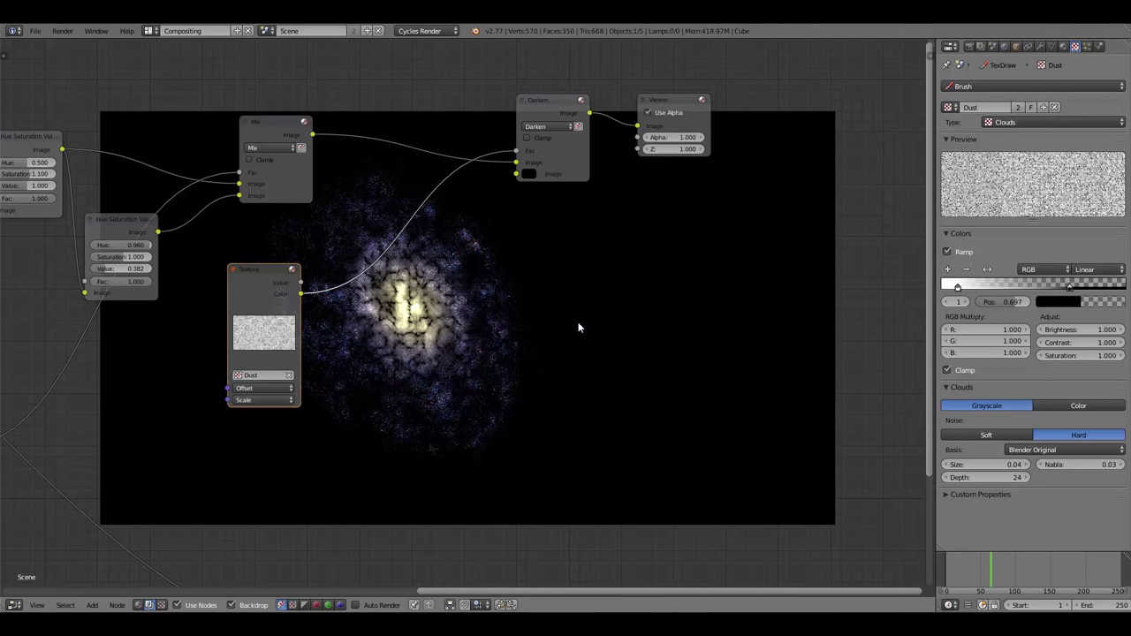
pyautogui.click(529, 174)
pyautogui.moveTo(611, 263); pyautogui.dragTo(561, 241)
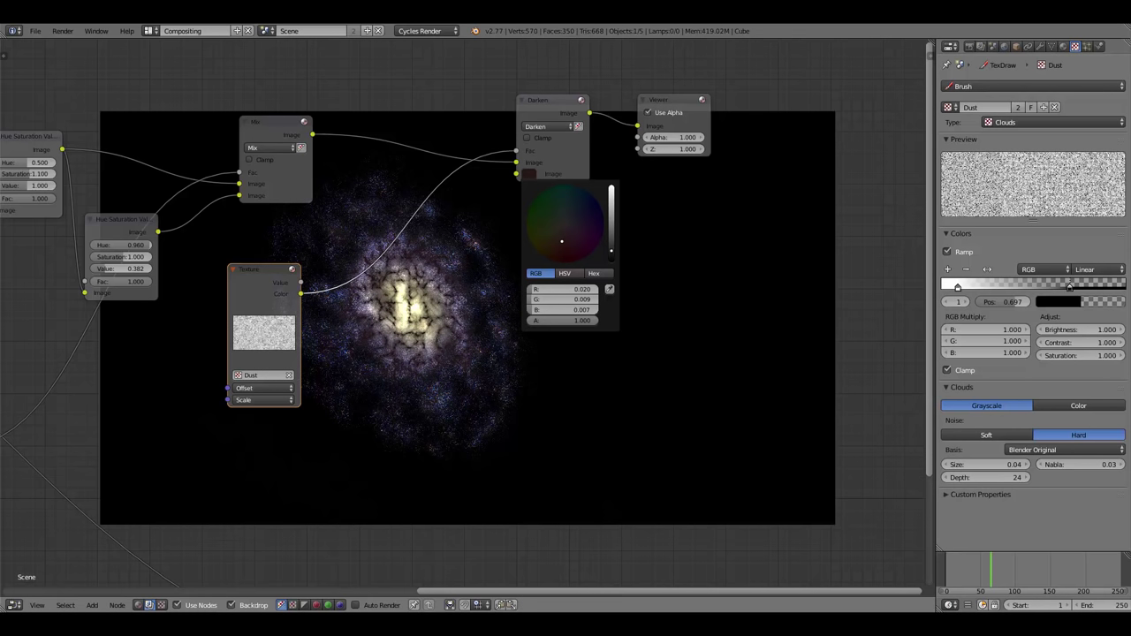
pyautogui.click(610, 258)
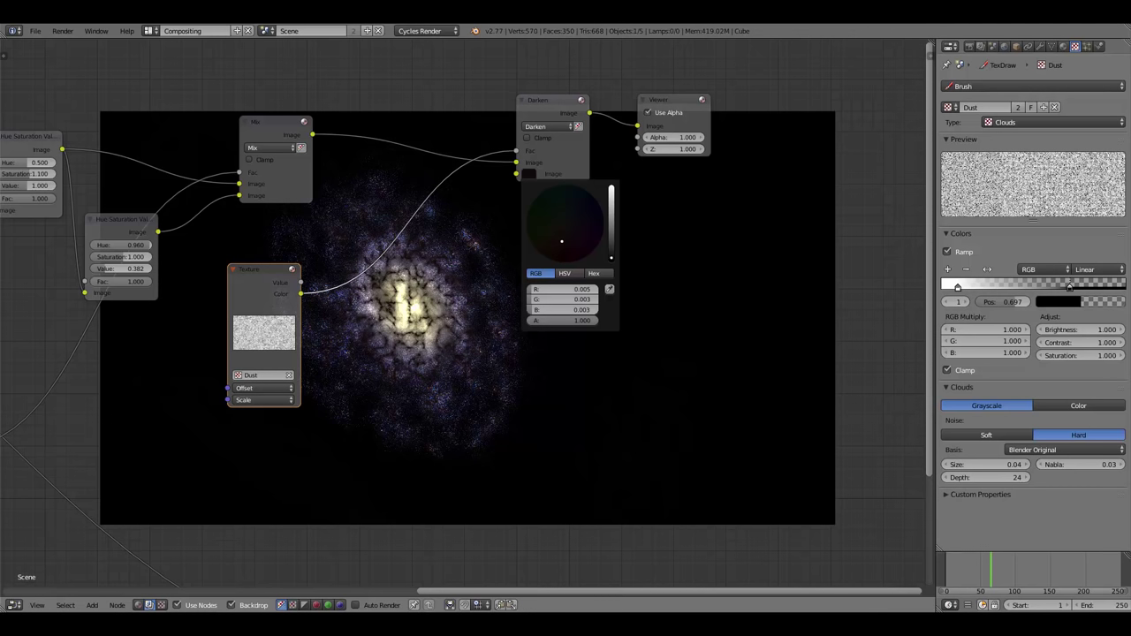
pyautogui.click(611, 259)
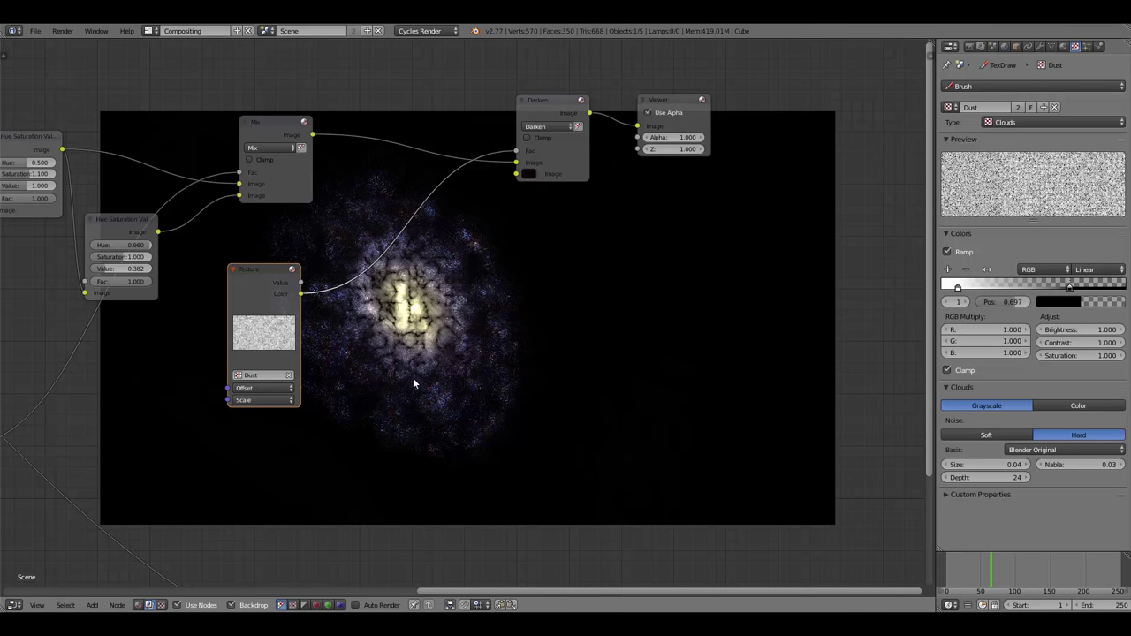
pyautogui.click(527, 174)
pyautogui.moveTo(611, 259); pyautogui.dragTo(610, 257)
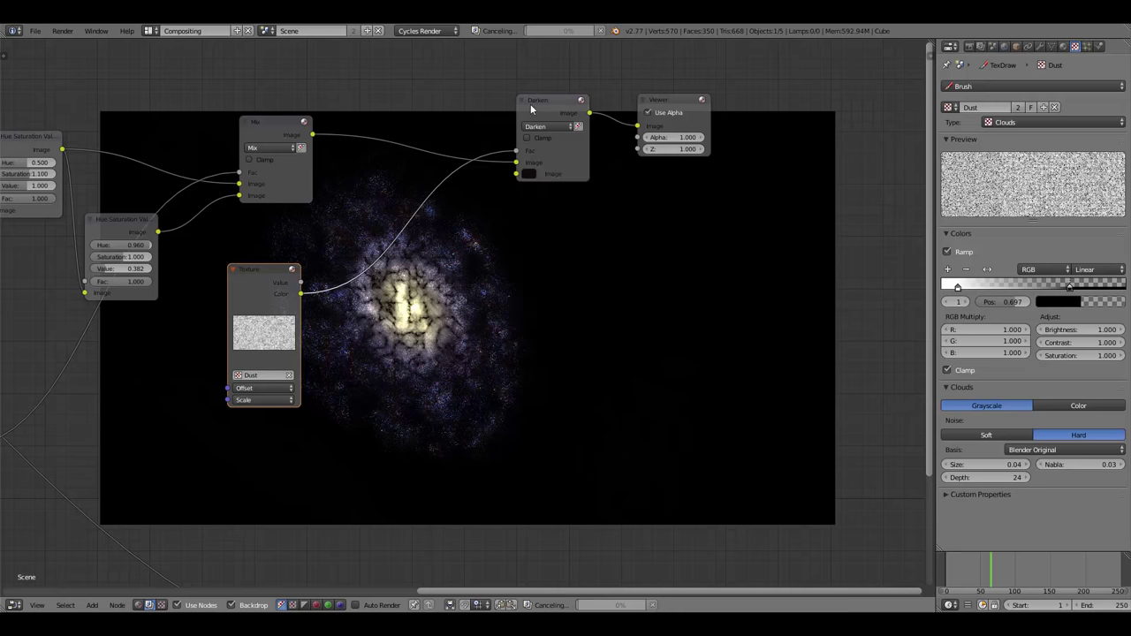
# Move the Darken and Dust Texture nodes closer together, placing Darken just after the existing Mix node.
pyautogui.moveTo(533, 109)
pyautogui.mouseDown()
pyautogui.moveTo(504, 104)
pyautogui.moveTo(521, 105)
pyautogui.mouseUp()
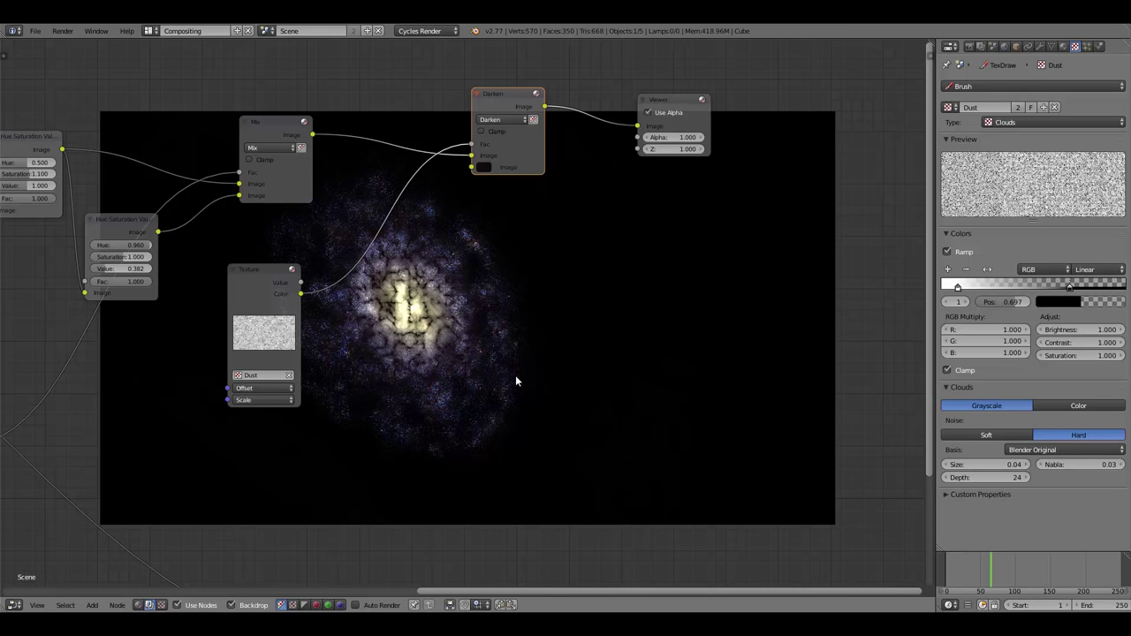
pyautogui.moveTo(518, 378); pyautogui.dragTo(478, 371, button='middle')
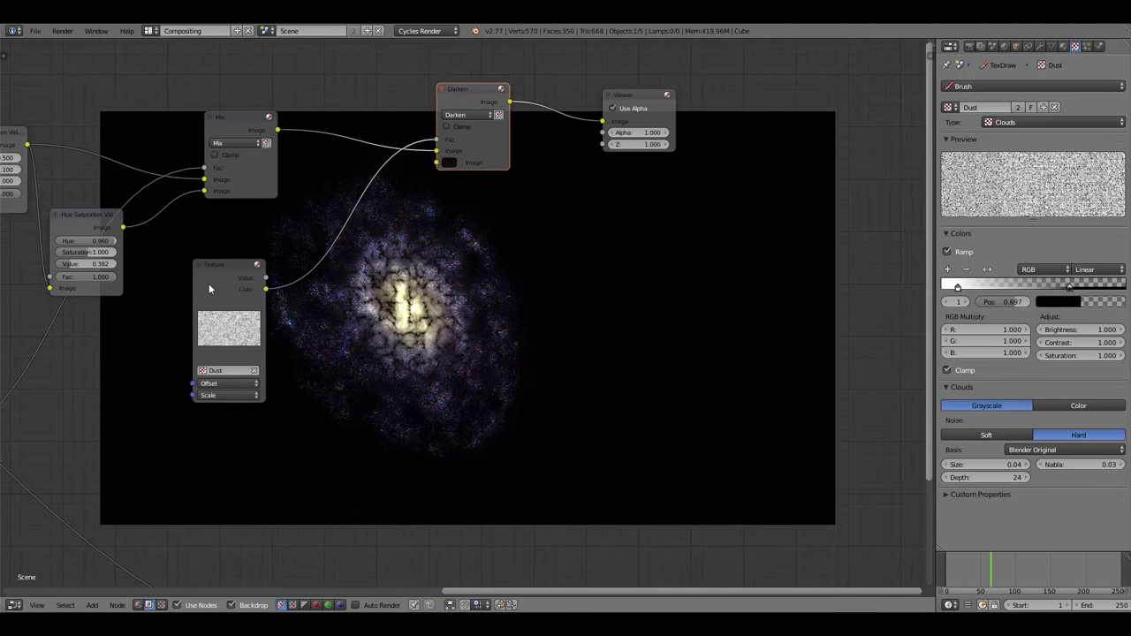
pyautogui.moveTo(209, 289); pyautogui.dragTo(226, 292)
pyautogui.moveTo(470, 118); pyautogui.dragTo(406, 128)
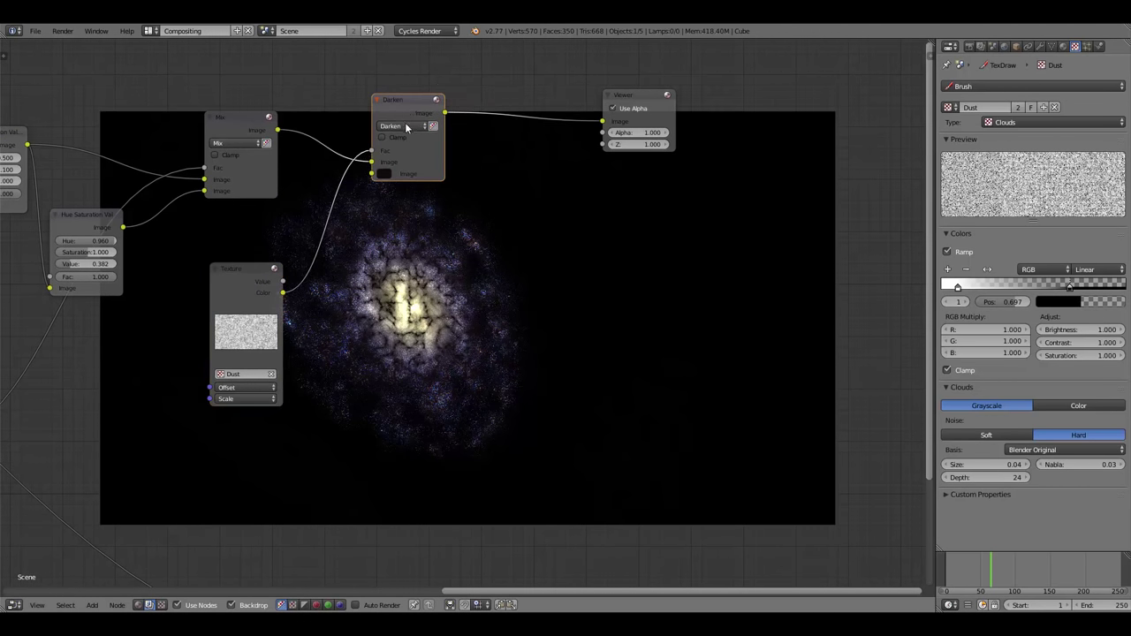
# Duplicate the Mix node between Darken and Viewer and connect the original Mix output to its second image input.
pyautogui.click(233, 126)
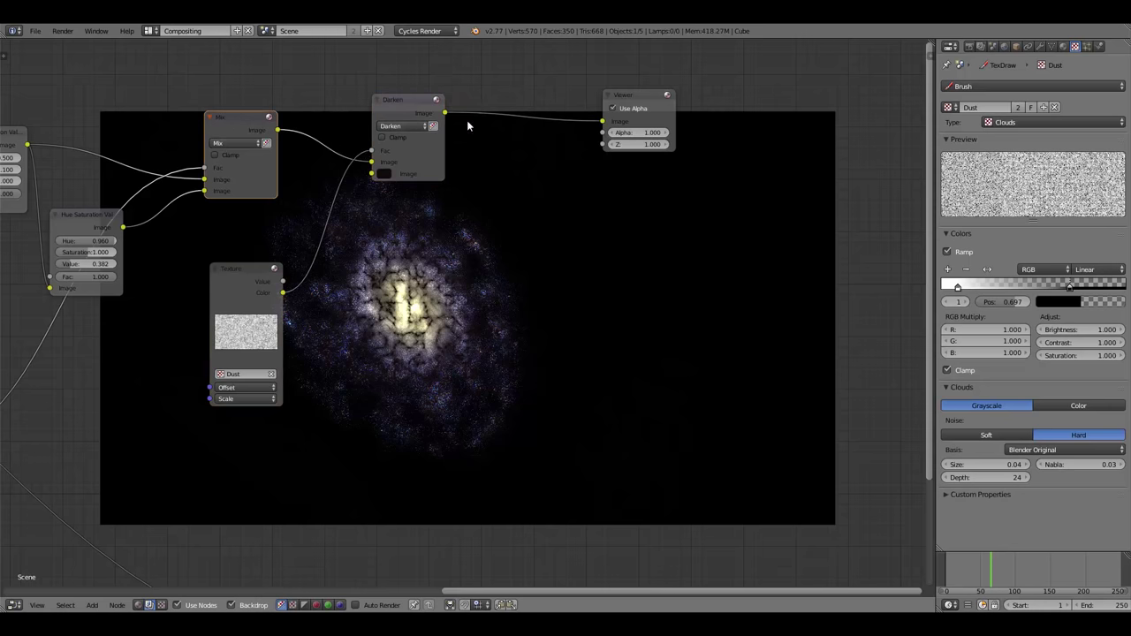
pyautogui.hotkey('shift', 'd')
pyautogui.click(618, 84)
pyautogui.moveTo(258, 144); pyautogui.dragTo(327, 123, button='middle')
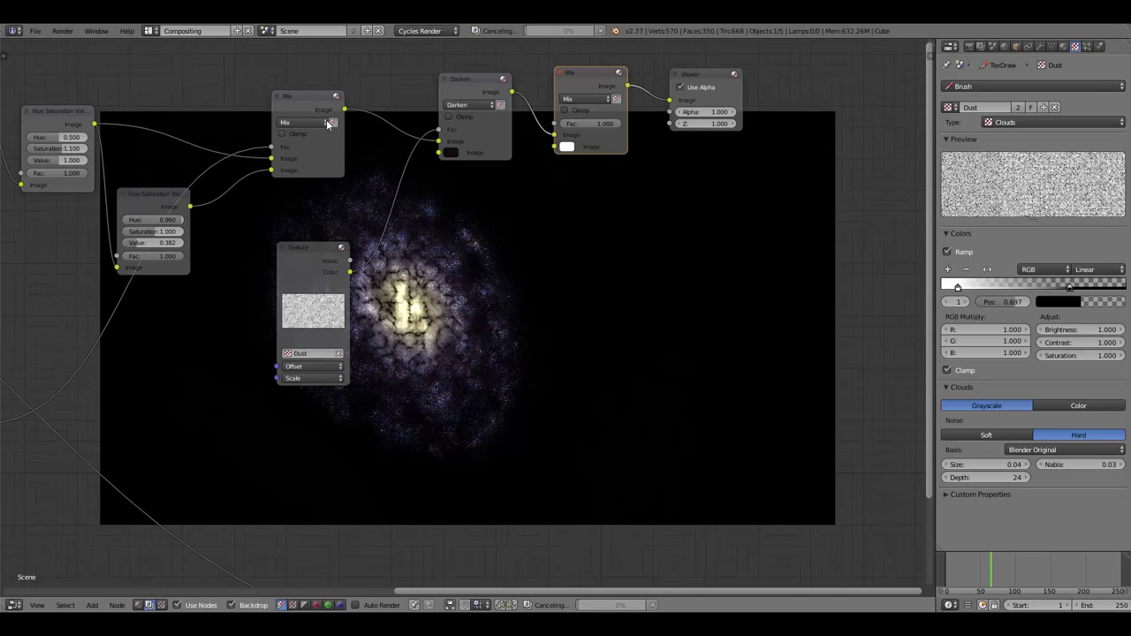
pyautogui.click(327, 123)
pyautogui.scroll(-1, 480, 280)
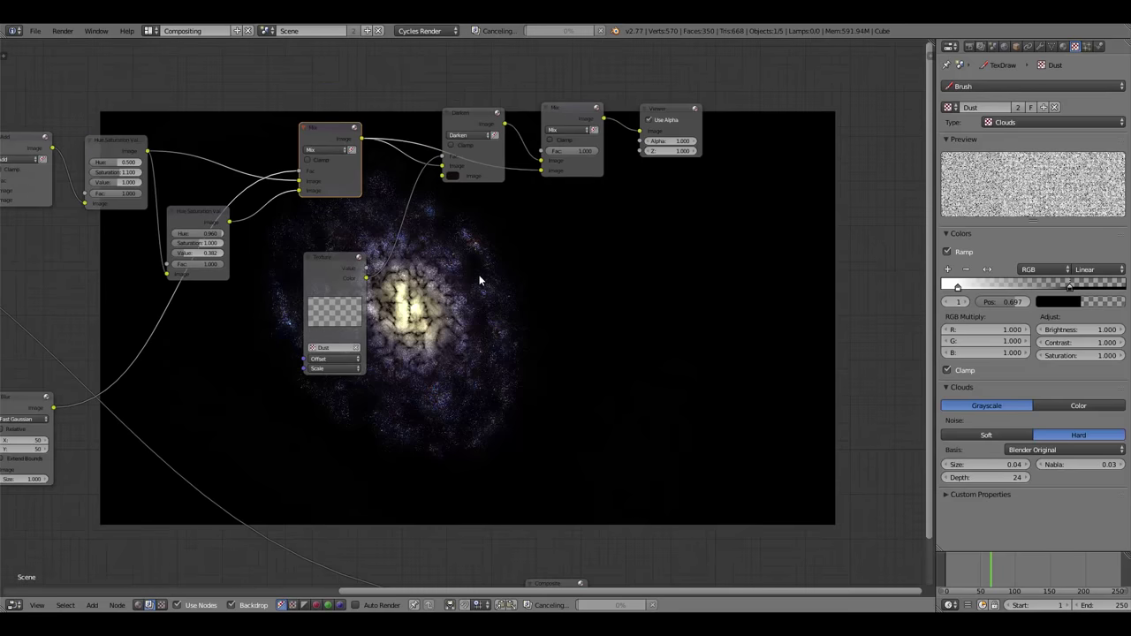
# Connect the output of the lower ellipse mask's 50-pixel Blur node to the new Mix node's factor.
pyautogui.scroll(-1, 480, 281)
pyautogui.moveTo(462, 341); pyautogui.dragTo(686, 253, button='middle')
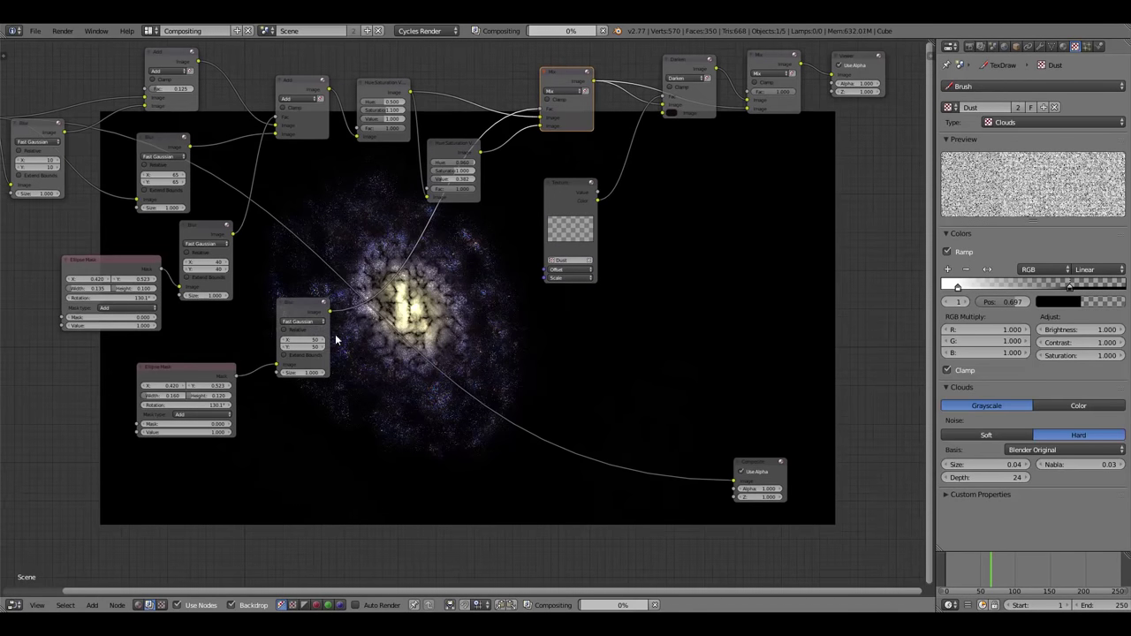
pyautogui.moveTo(378, 276); pyautogui.dragTo(266, 351, button='middle')
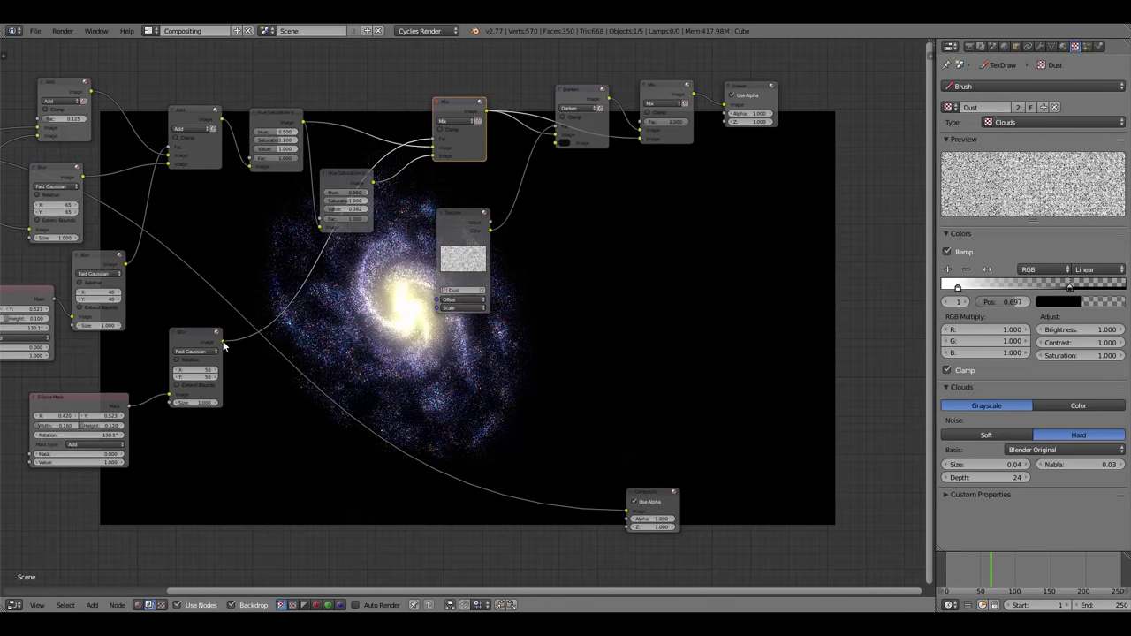
pyautogui.moveTo(223, 342); pyautogui.dragTo(640, 138)
pyautogui.moveTo(654, 165); pyautogui.dragTo(474, 202, button='middle')
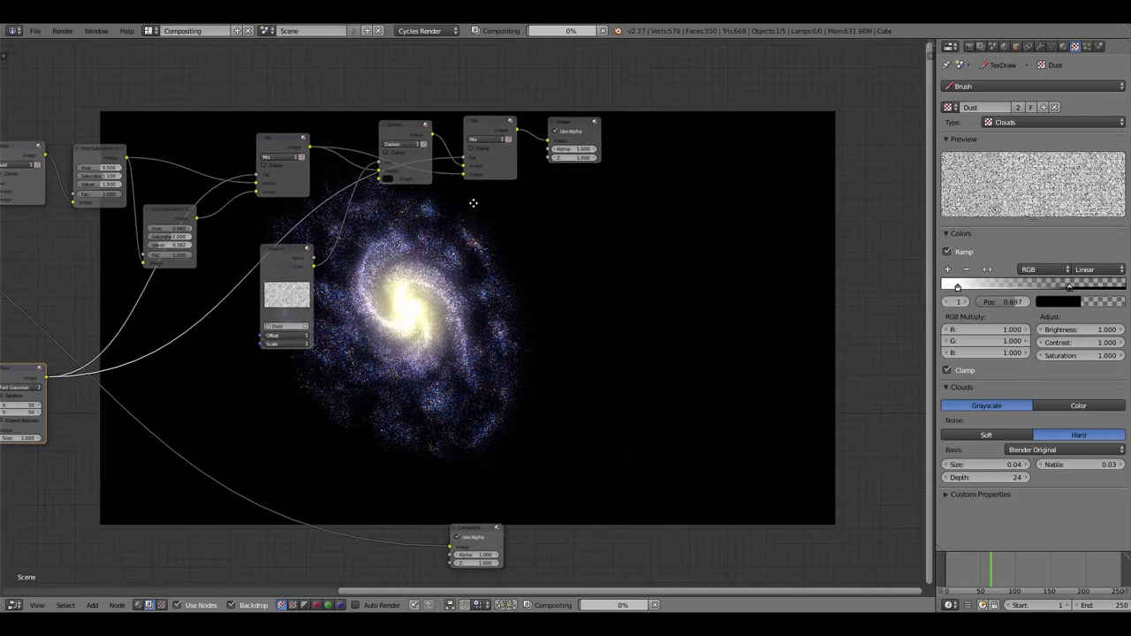
pyautogui.scroll(2, 473, 202)
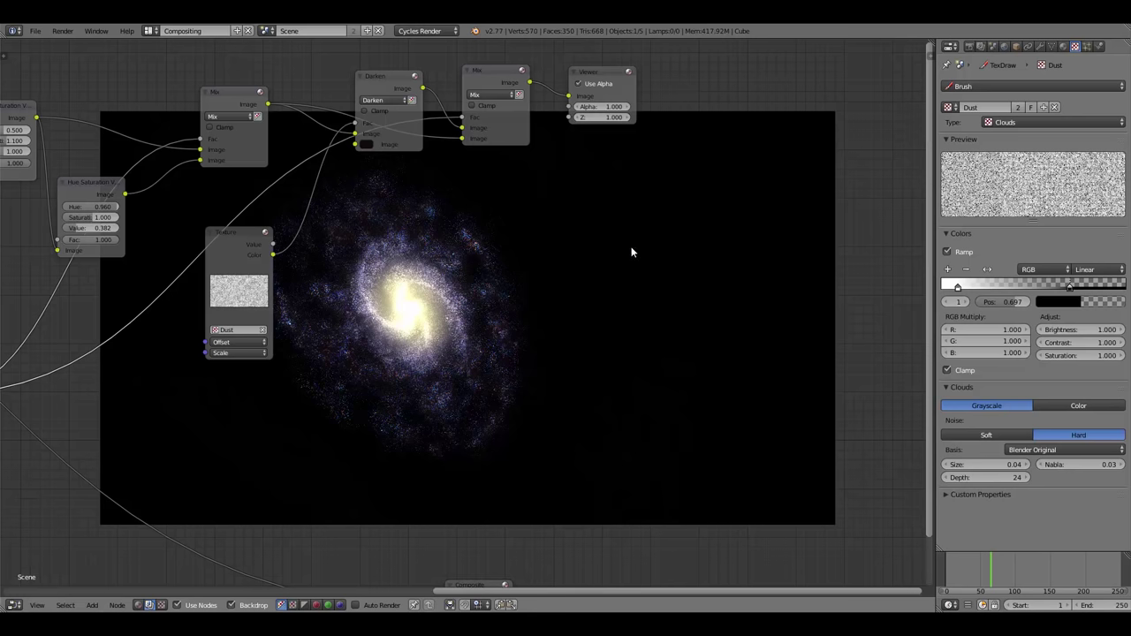
# Insert another Mix copy before the Viewer and feed the first Mix node's output into its second image input.
pyautogui.moveTo(600, 73); pyautogui.dragTo(754, 88)
pyautogui.click(487, 81)
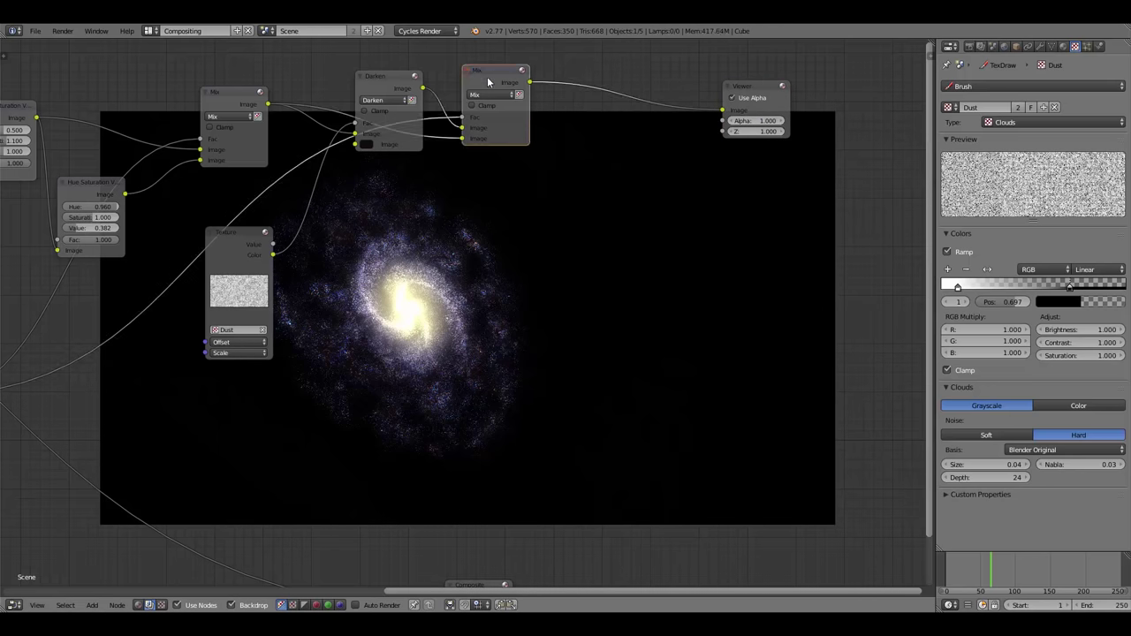
pyautogui.hotkey('shift', 'd')
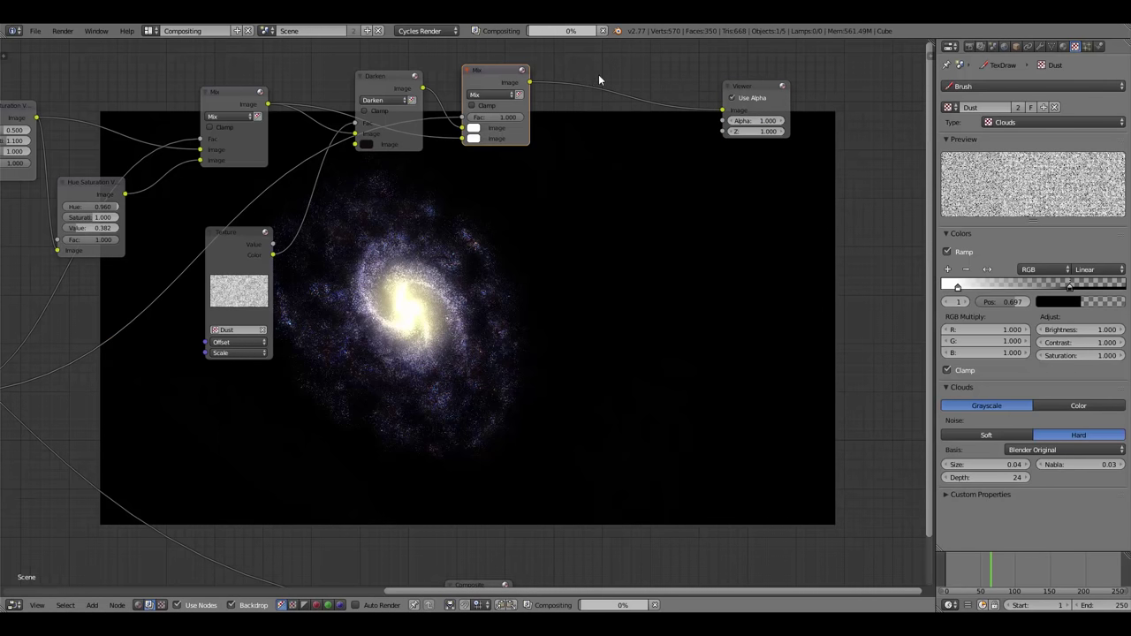
pyautogui.click(609, 119)
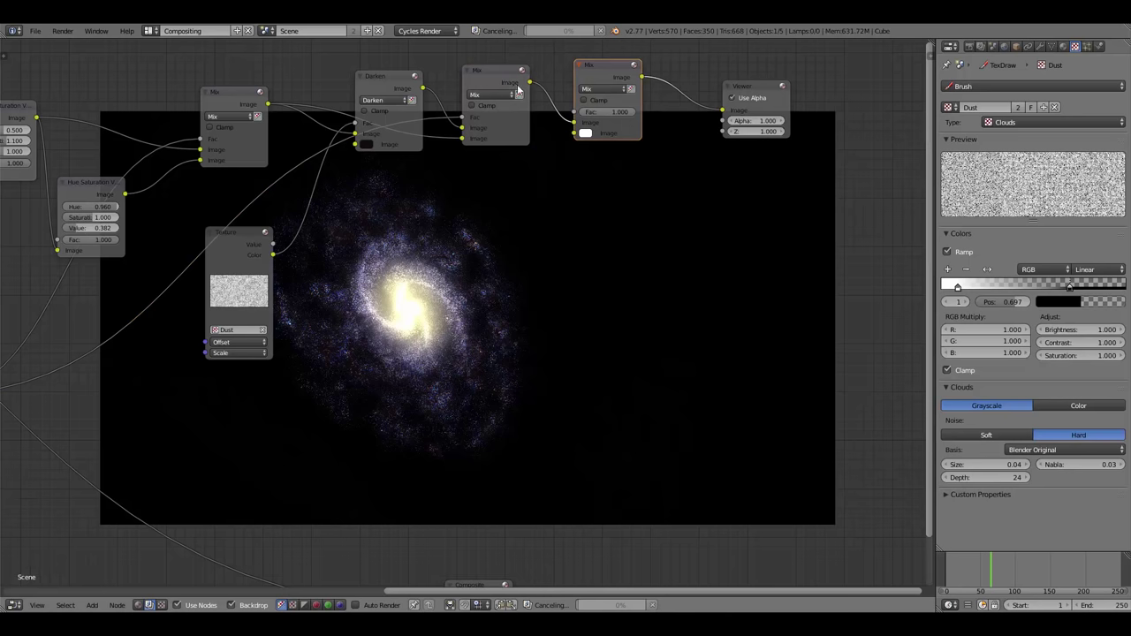
pyautogui.moveTo(495, 88)
pyautogui.mouseDown()
pyautogui.moveTo(469, 88)
pyautogui.moveTo(484, 87)
pyautogui.mouseUp()
pyautogui.moveTo(409, 213); pyautogui.dragTo(474, 210, button='middle')
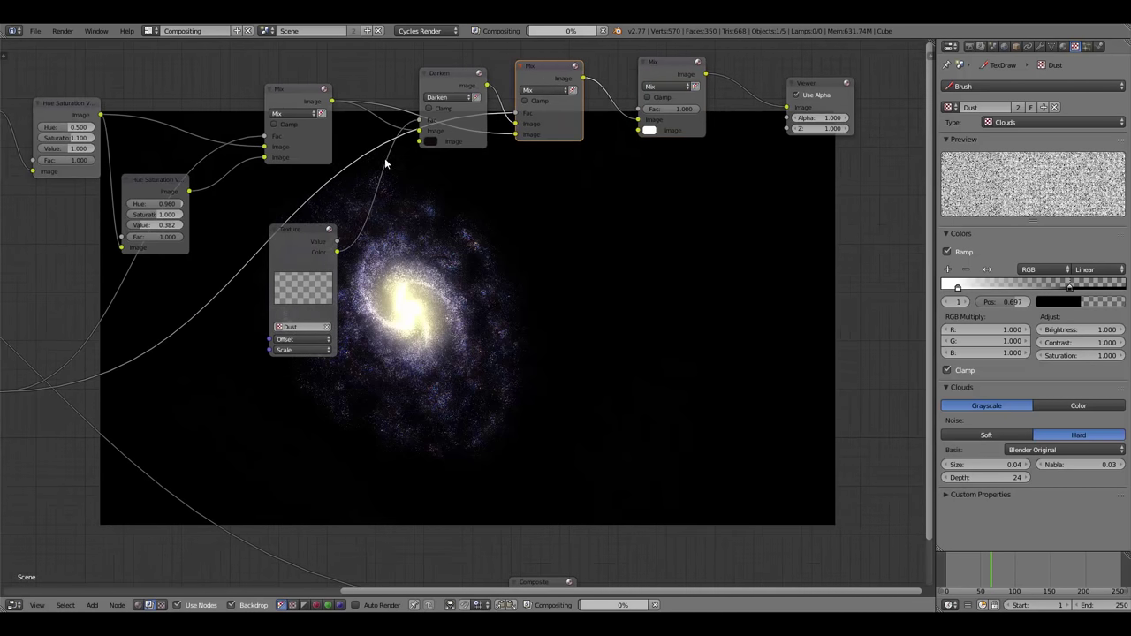
pyautogui.click(283, 92)
pyautogui.moveTo(336, 104); pyautogui.dragTo(642, 131)
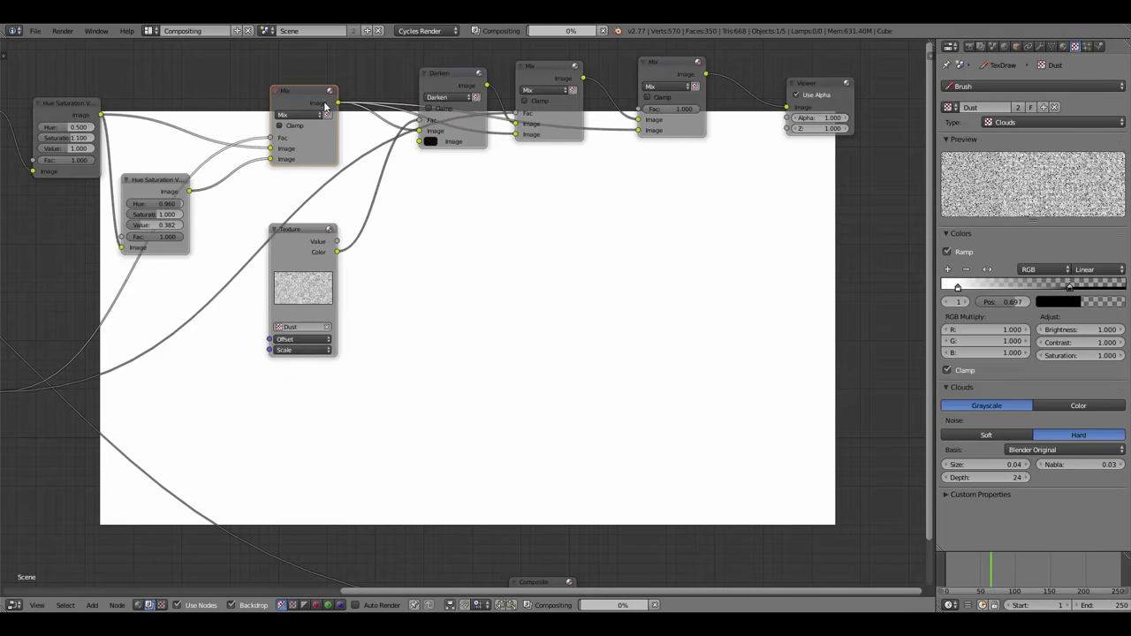
# Try factors of 0.5 and 0.2 on the last Mix node and settle on 0.125.
pyautogui.moveTo(676, 170); pyautogui.dragTo(583, 162, button='middle')
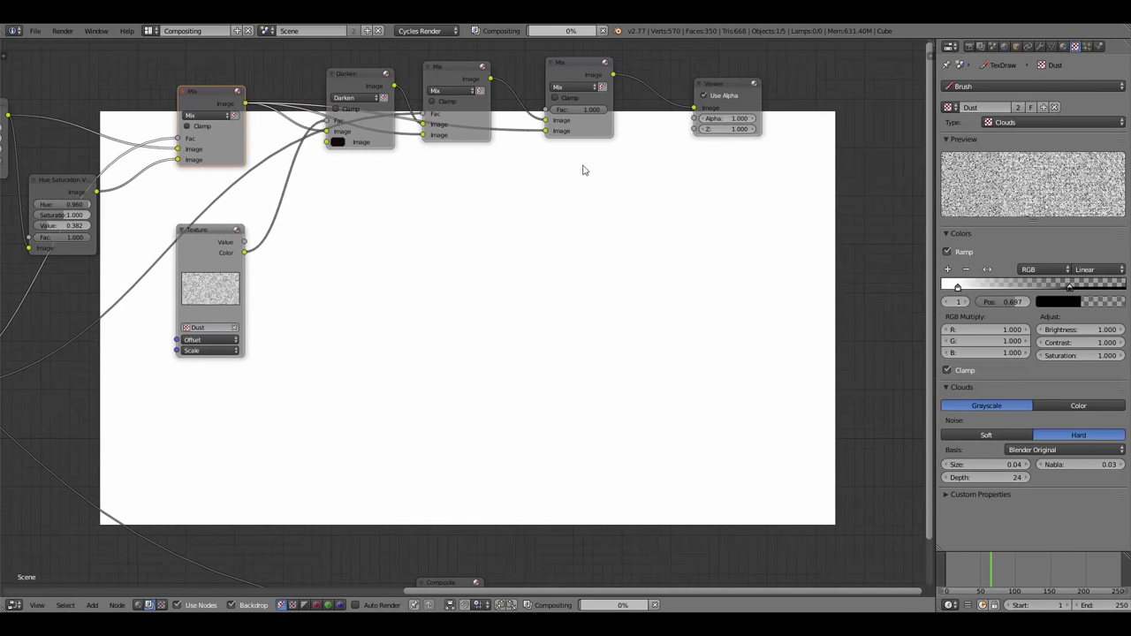
pyautogui.click(579, 109)
pyautogui.write('0.5')
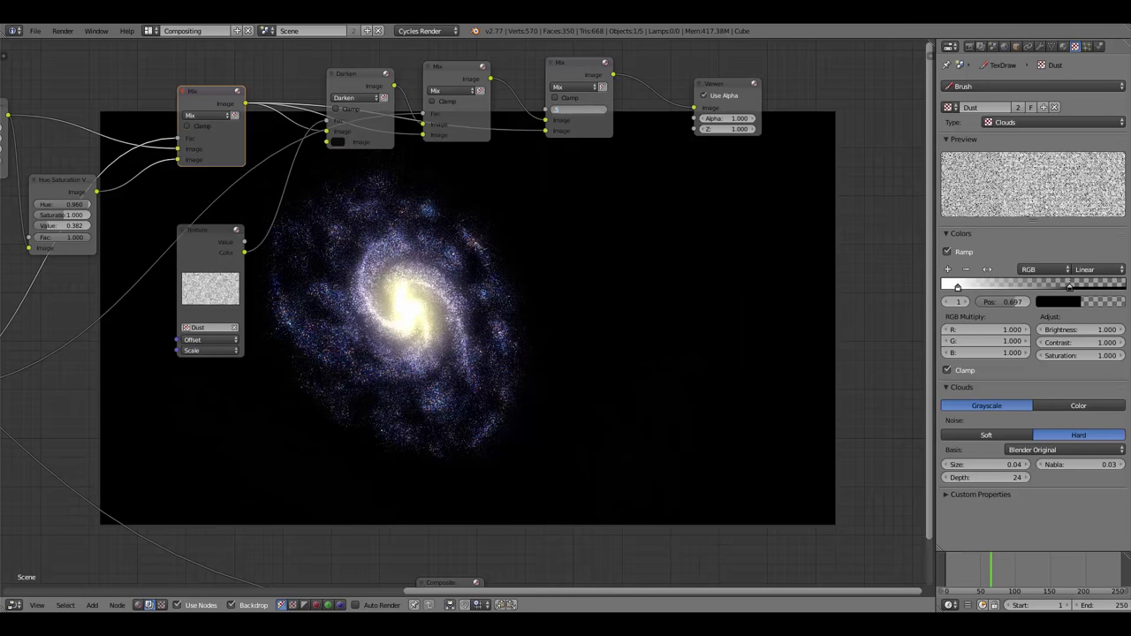
pyautogui.press('Return')
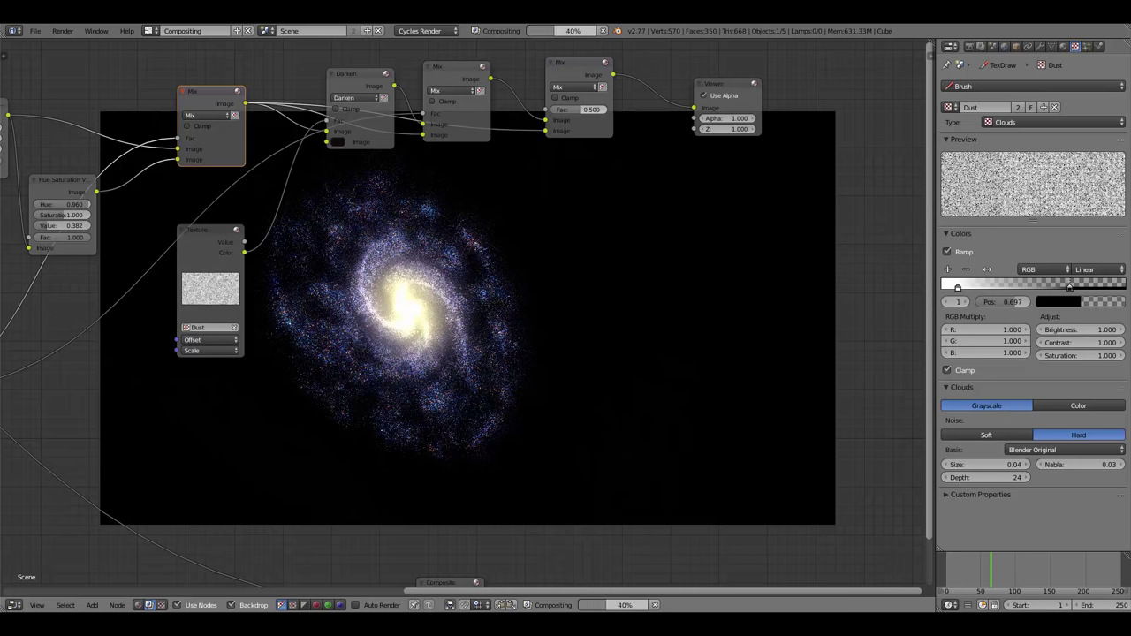
pyautogui.click(579, 108)
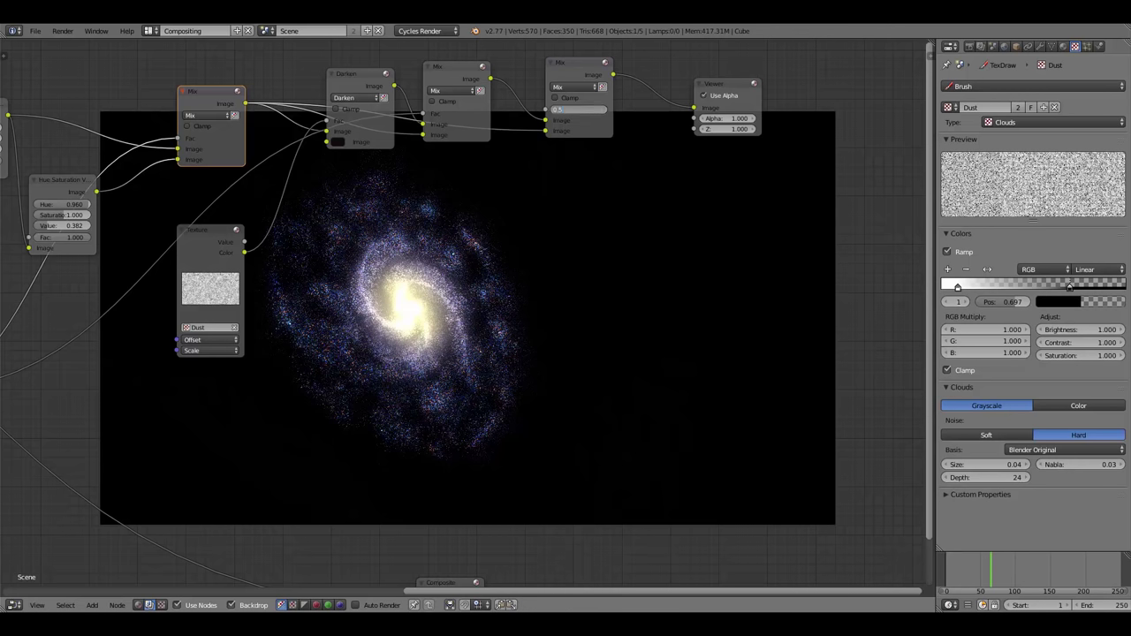
pyautogui.write('.2')
pyautogui.press('Return')
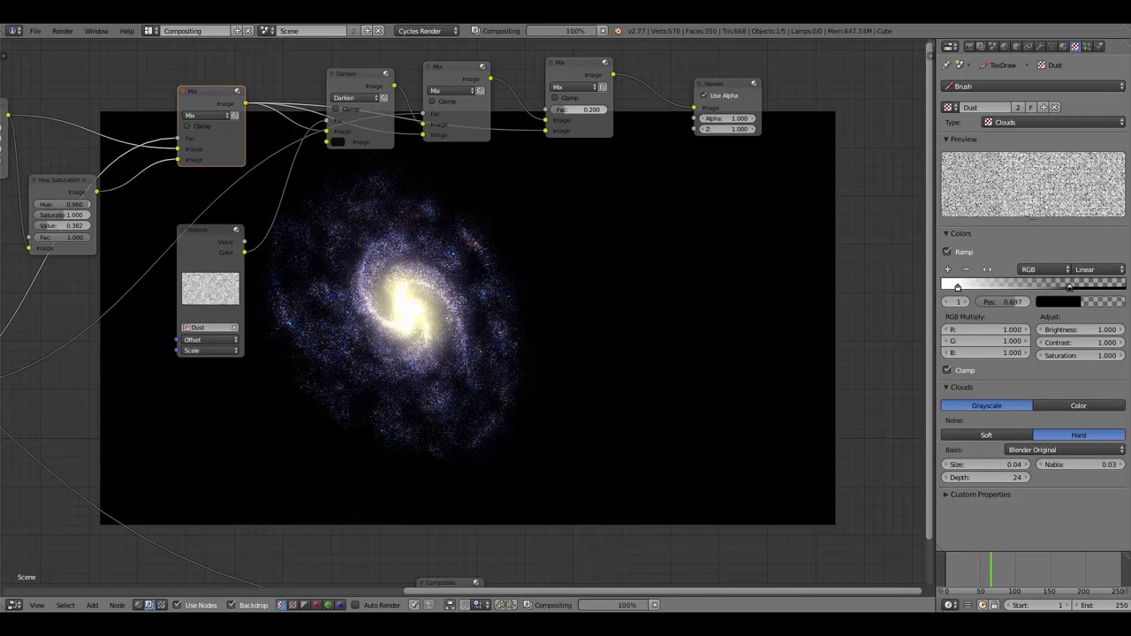
pyautogui.click(578, 111)
pyautogui.write('.1')
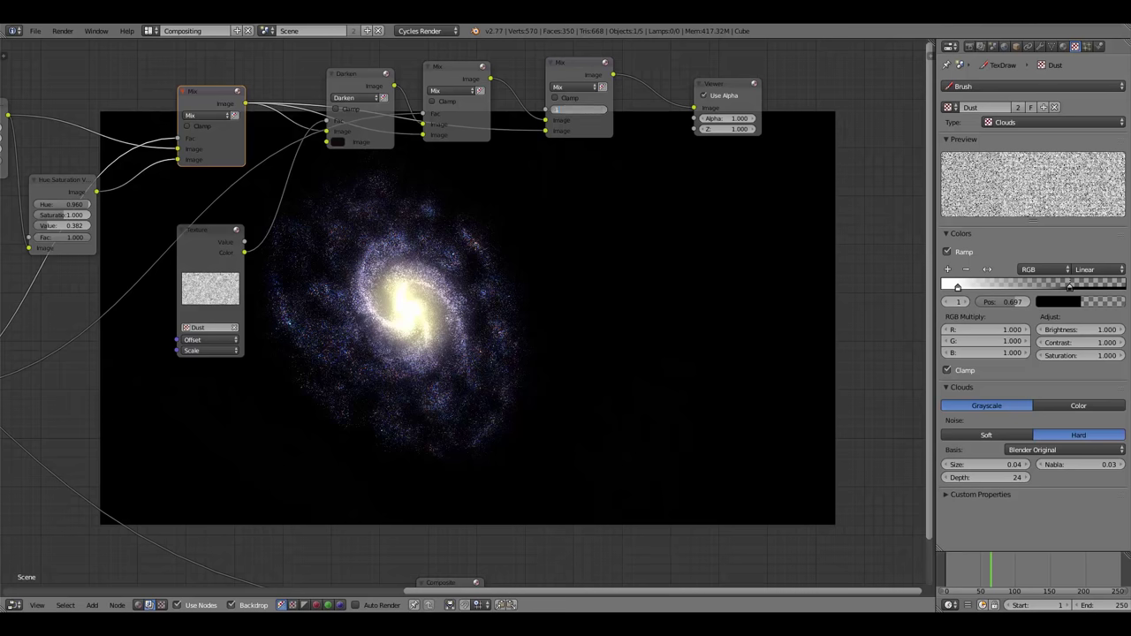
pyautogui.write('25')
pyautogui.press('Return')
# Move the Viewer node well away from the last Mix node and reposition that Mix node to leave space between them.
pyautogui.moveTo(504, 267); pyautogui.dragTo(409, 222, button='middle')
pyautogui.scroll(-3, 409, 222)
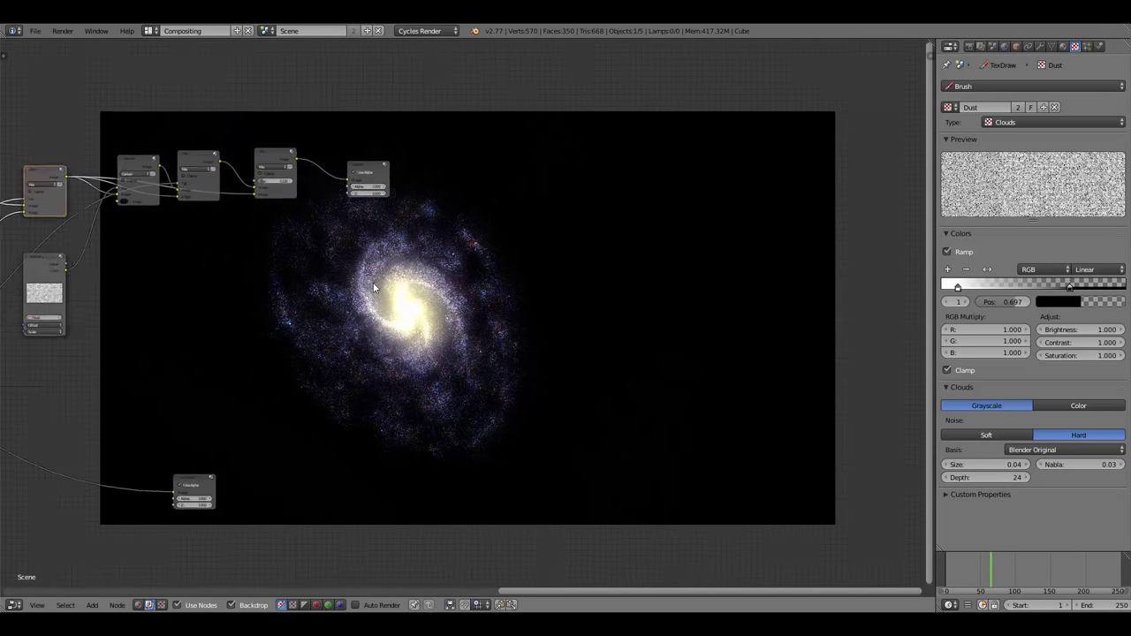
pyautogui.moveTo(372, 284); pyautogui.dragTo(328, 225, button='middle')
pyautogui.scroll(3, 329, 225)
pyautogui.rightClick(425, 159)
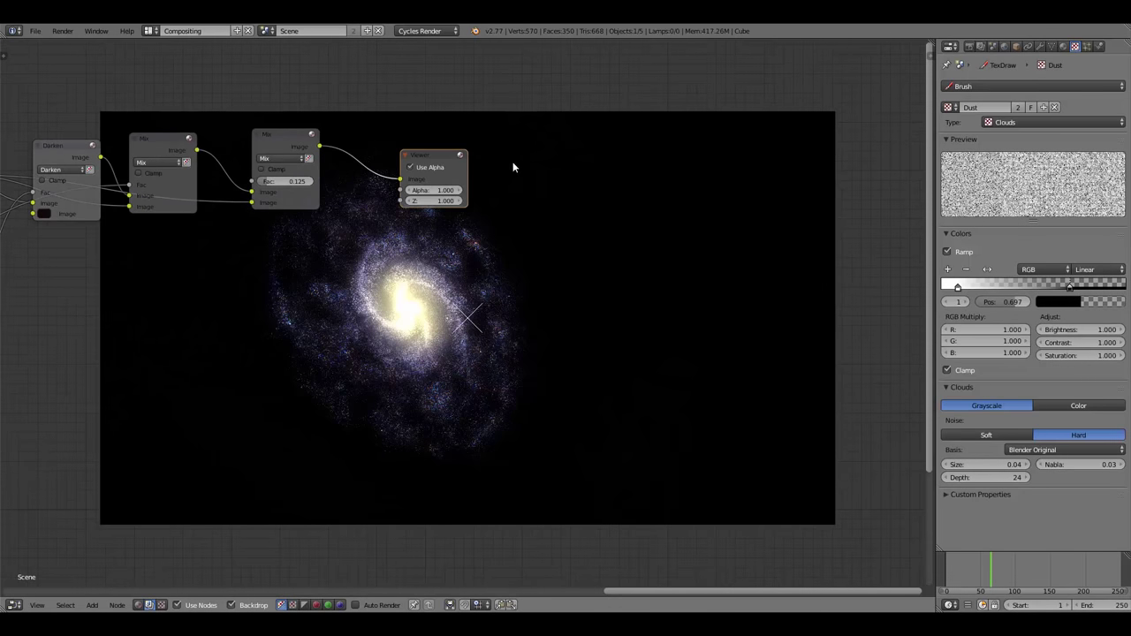
pyautogui.press('g')
pyautogui.click(820, 199)
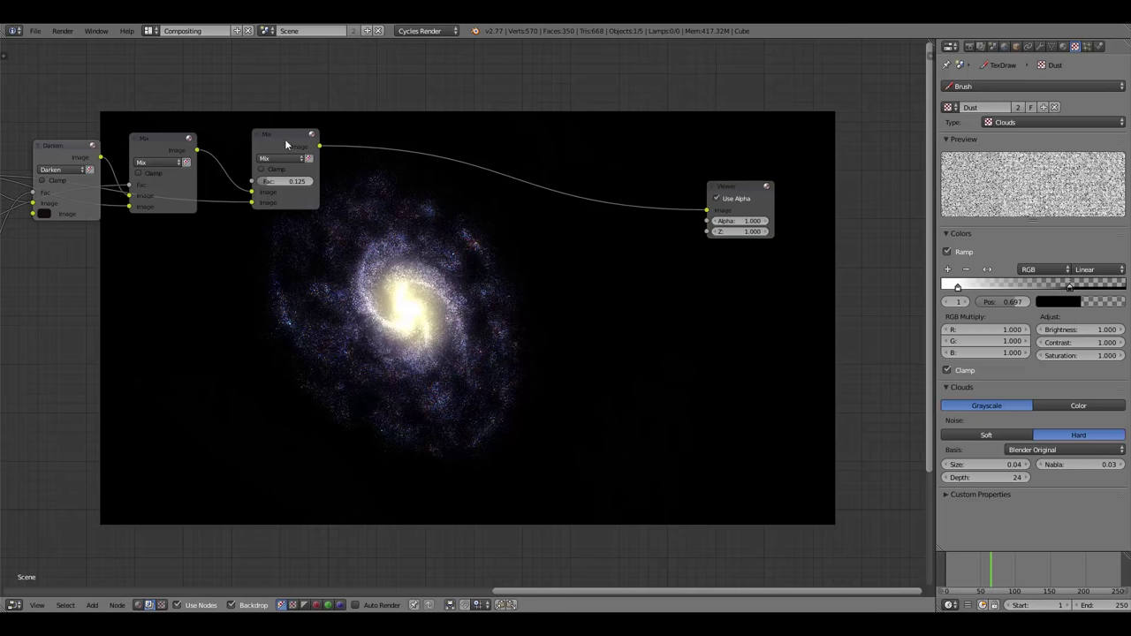
pyautogui.moveTo(285, 139); pyautogui.dragTo(267, 133)
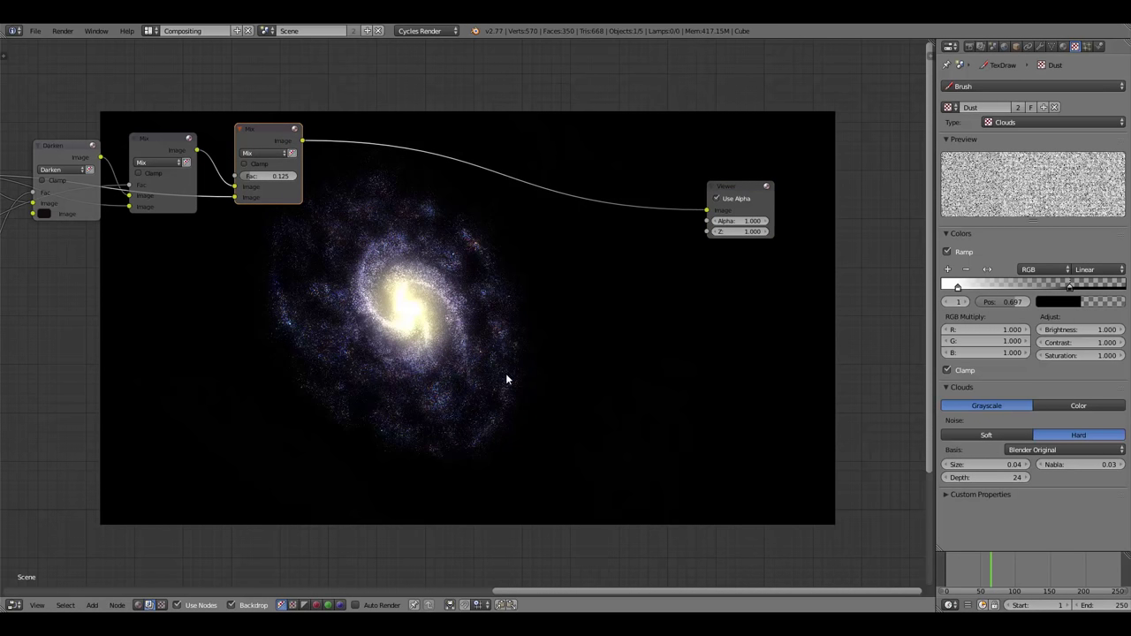
pyautogui.rightClick(383, 273)
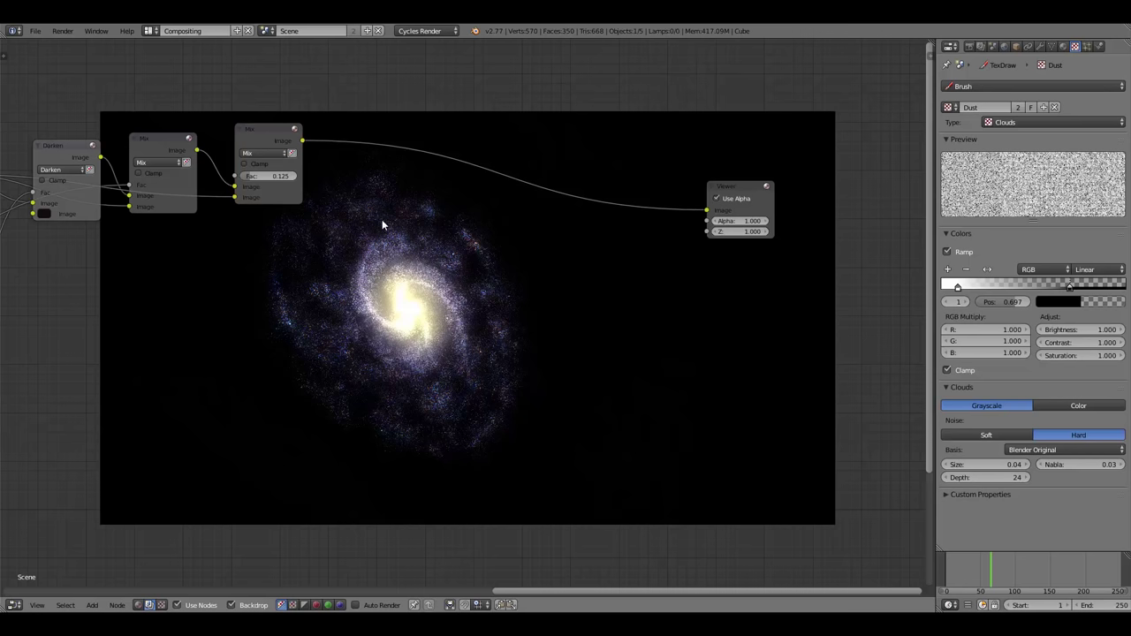
pyautogui.moveTo(253, 135); pyautogui.dragTo(266, 153)
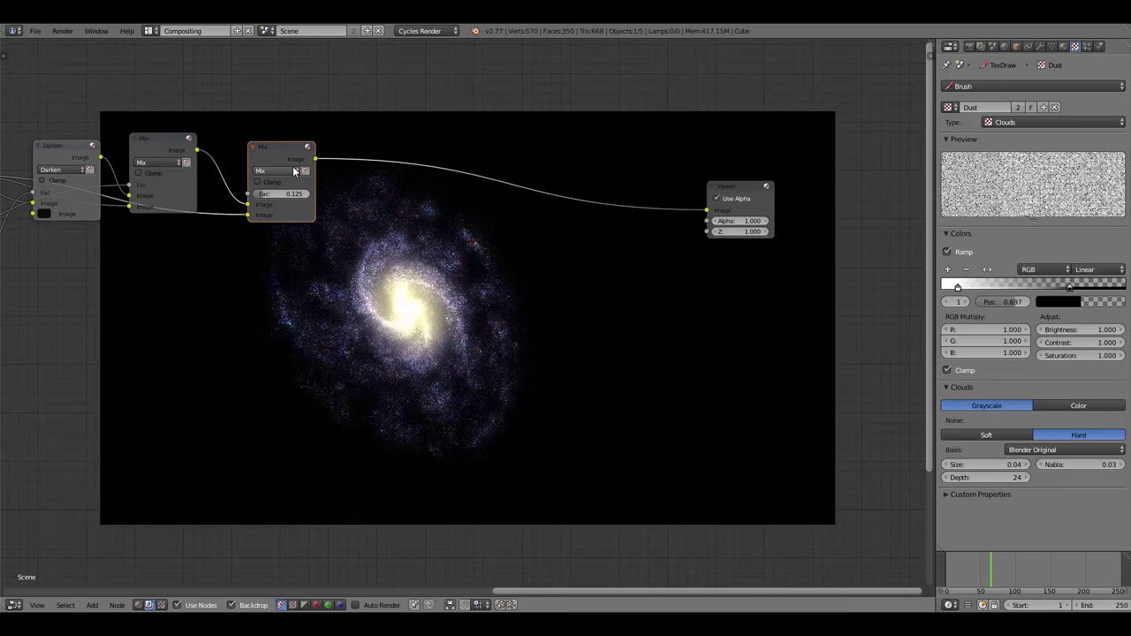
pyautogui.moveTo(291, 165); pyautogui.dragTo(271, 154)
# Duplicate the last Mix node onto the Viewer link, set its second colour to black and place it midway to the Viewer.
pyautogui.hotkey('shift', 'd')
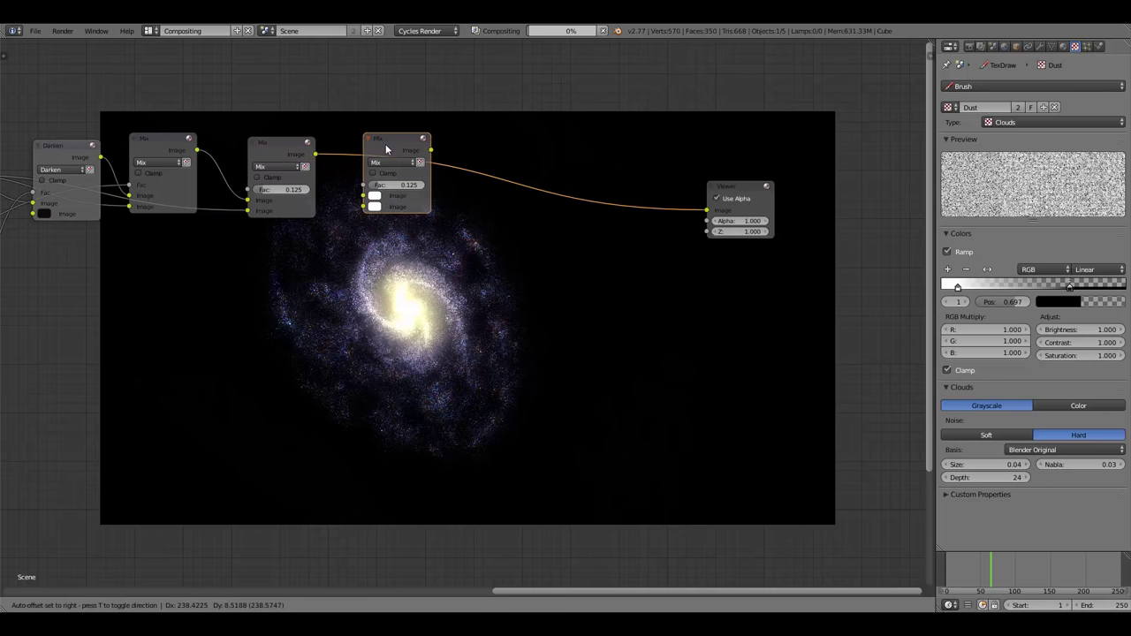
pyautogui.click(389, 152)
pyautogui.click(376, 208)
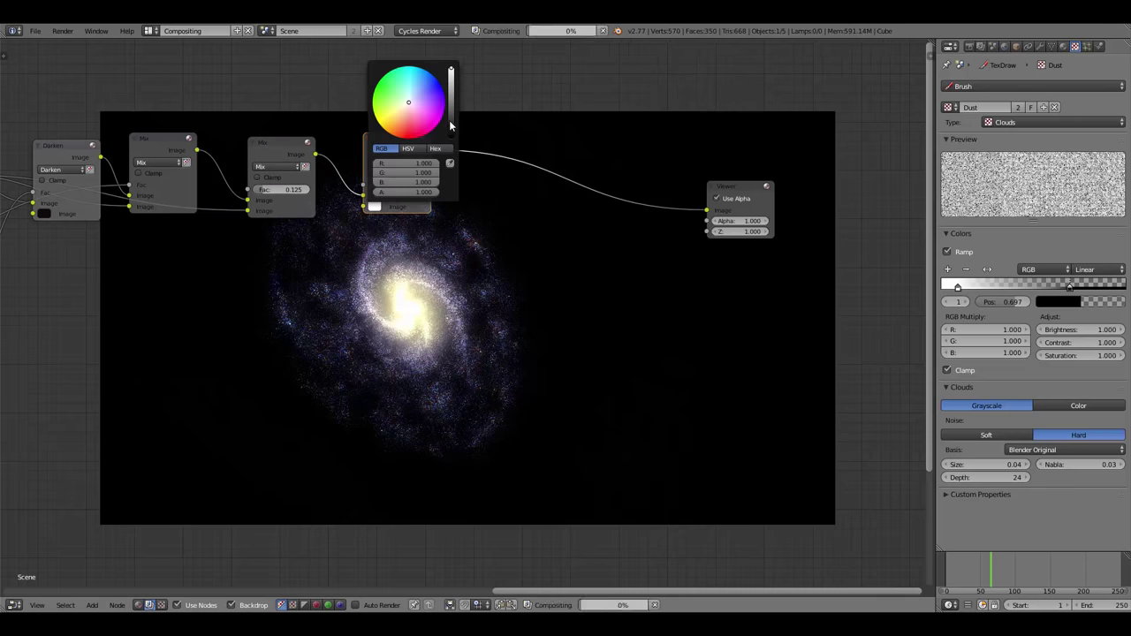
pyautogui.moveTo(447, 97); pyautogui.dragTo(674, 286)
pyautogui.moveTo(398, 144); pyautogui.dragTo(487, 145)
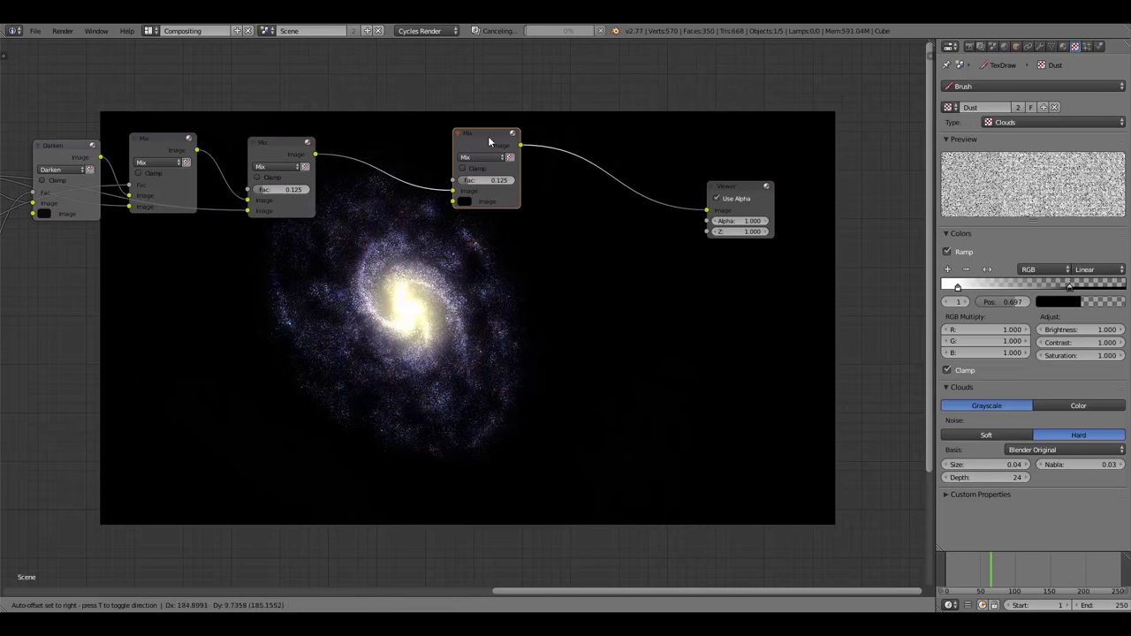
# Connect the output of the core mask's 50-pixel Blur node to the factor input of the black Mix node.
pyautogui.scroll(-4, 268, 258)
pyautogui.moveTo(448, 280); pyautogui.dragTo(585, 234, button='middle')
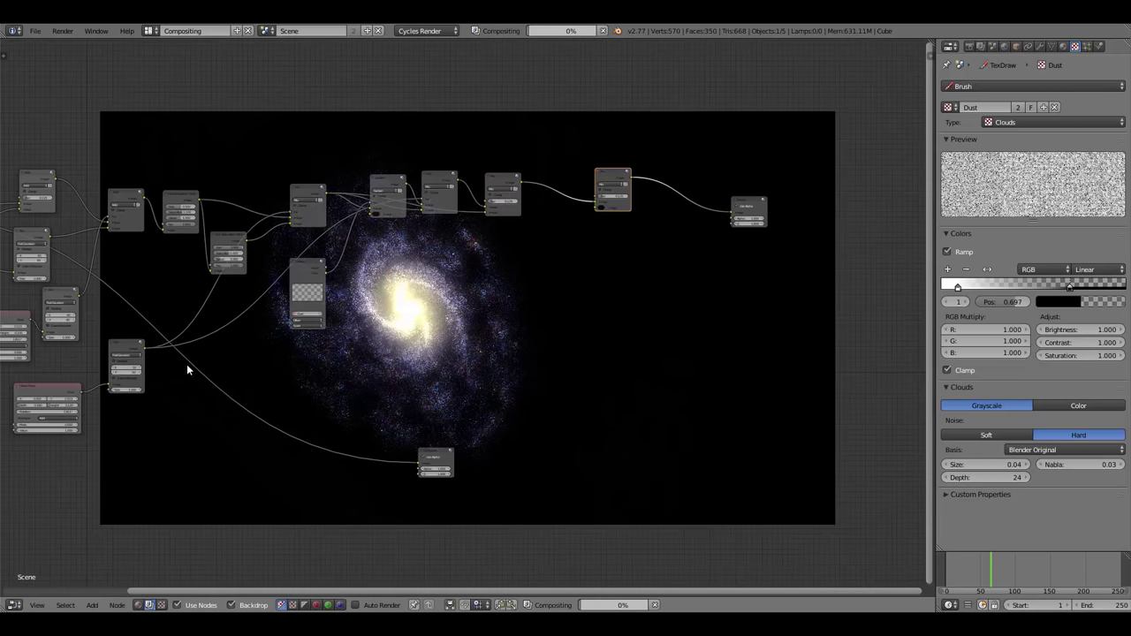
pyautogui.scroll(4, 393, 338)
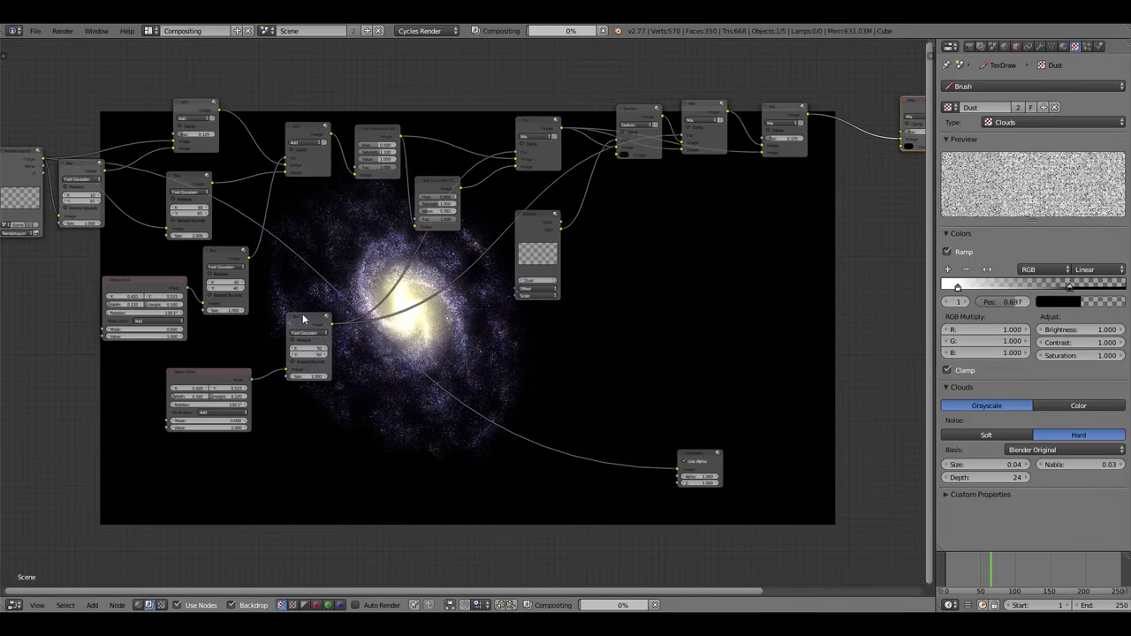
pyautogui.scroll(1, 294, 312)
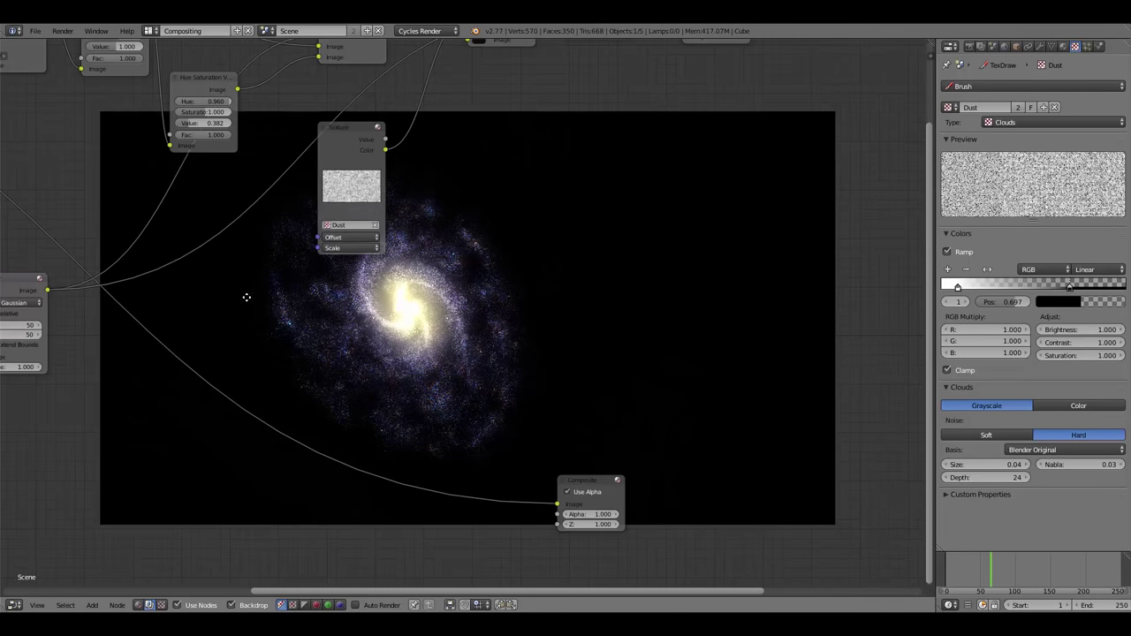
pyautogui.moveTo(248, 295); pyautogui.dragTo(277, 310, button='middle')
pyautogui.scroll(-1, 277, 310)
pyautogui.click(85, 300)
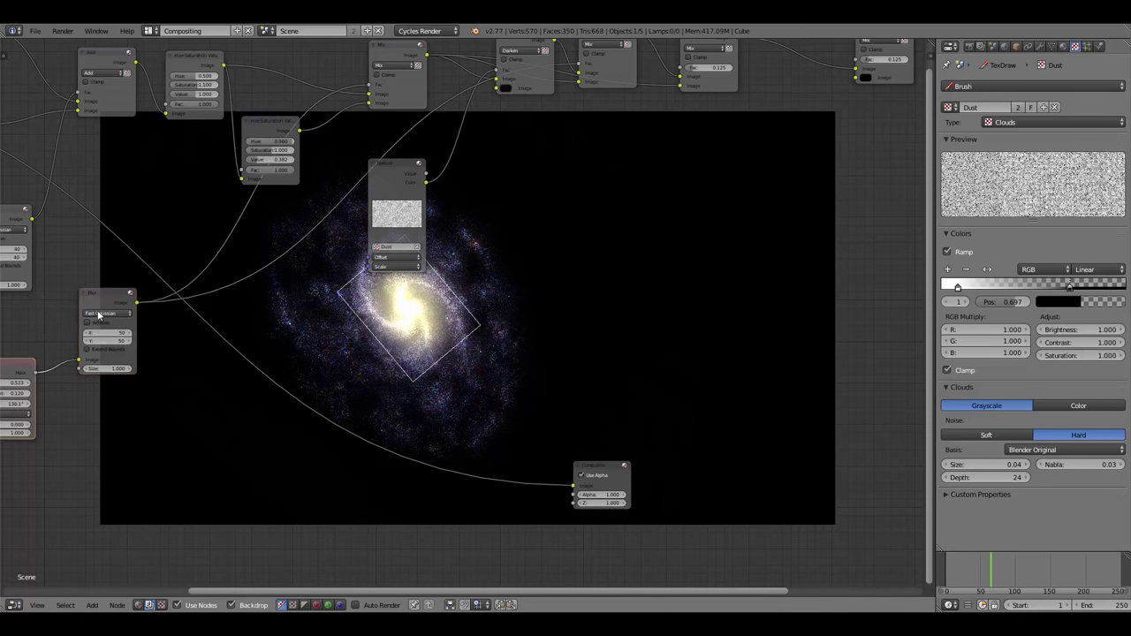
pyautogui.moveTo(294, 306); pyautogui.dragTo(209, 336, button='middle')
pyautogui.scroll(-2, 209, 336)
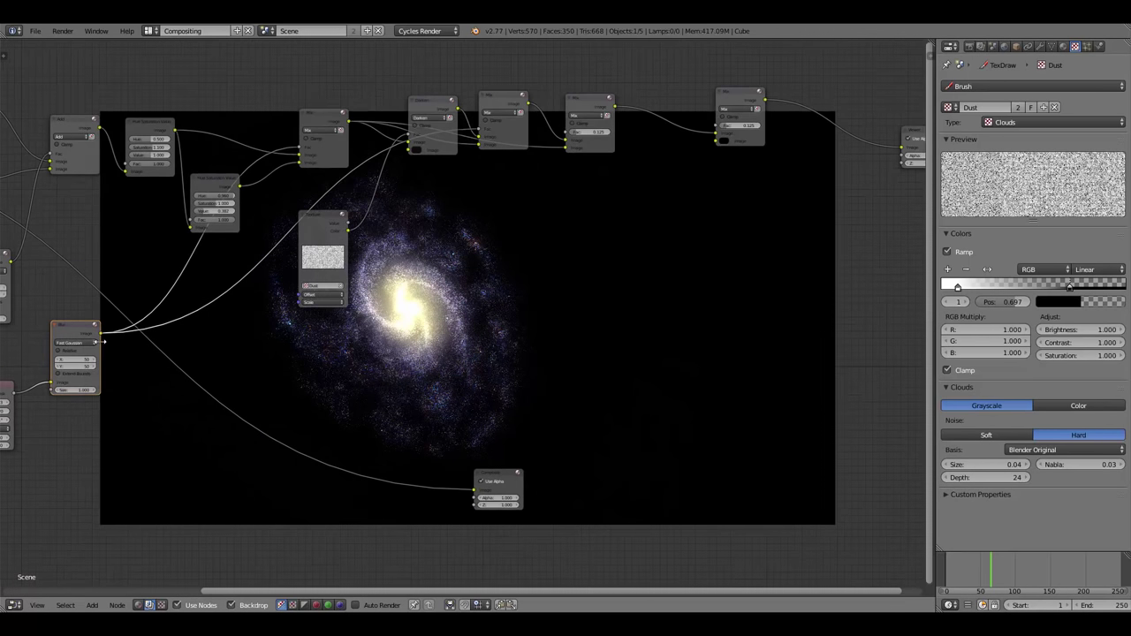
pyautogui.moveTo(100, 330); pyautogui.dragTo(573, 140)
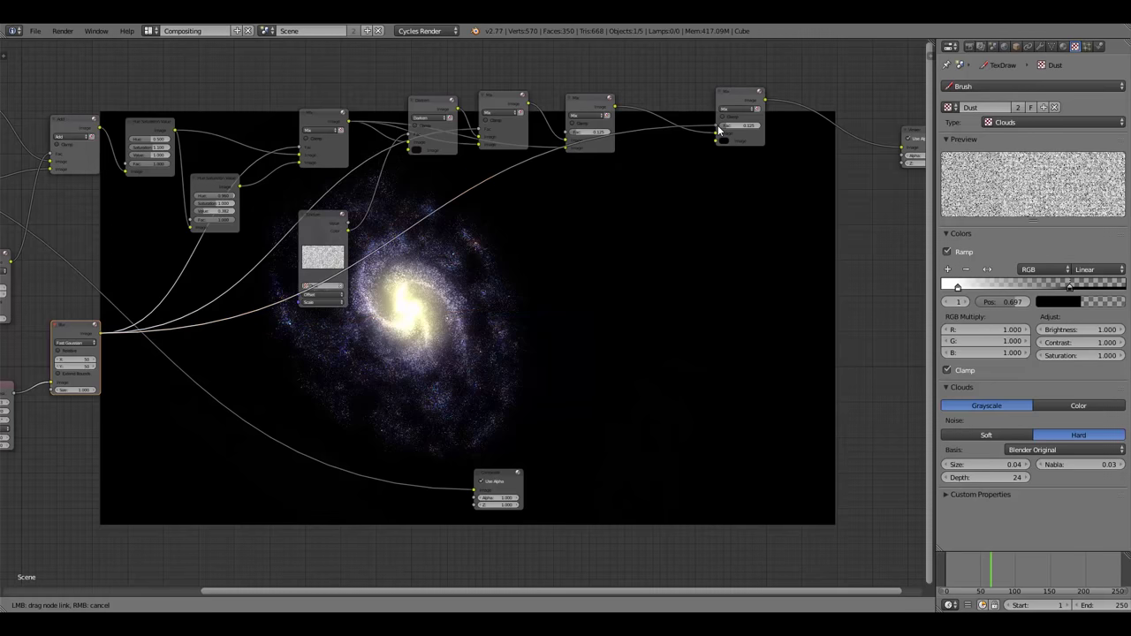
# Try the Multiply blend type on the black Mix node, then return it to Mix.
pyautogui.moveTo(623, 237); pyautogui.dragTo(493, 279, button='middle')
pyautogui.scroll(3, 465, 283)
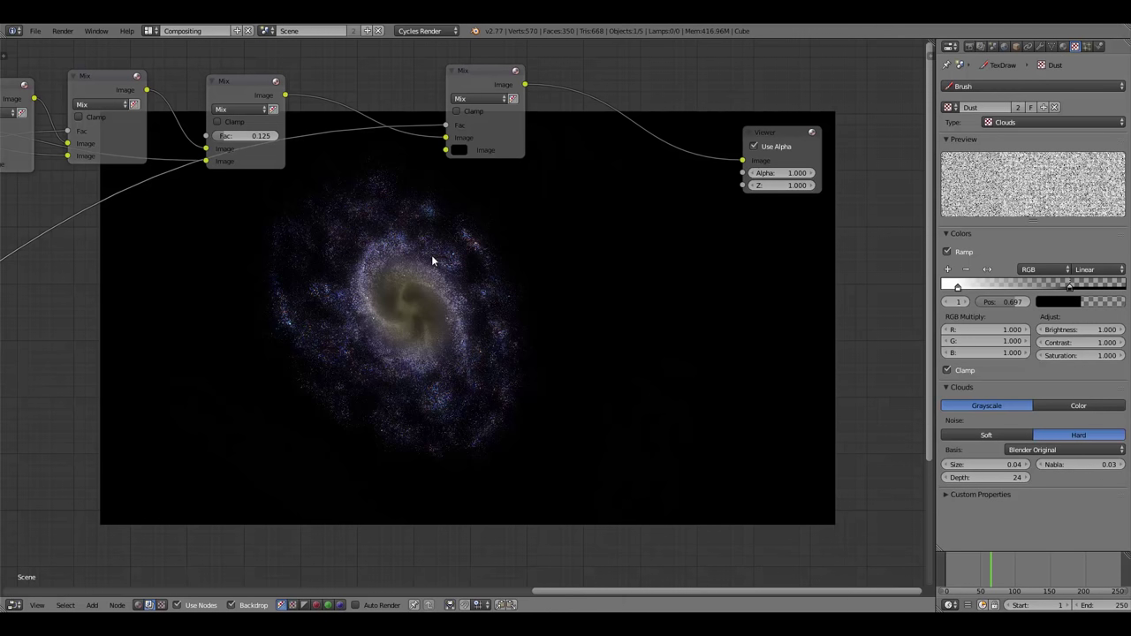
pyautogui.click(477, 99)
pyautogui.click(469, 135)
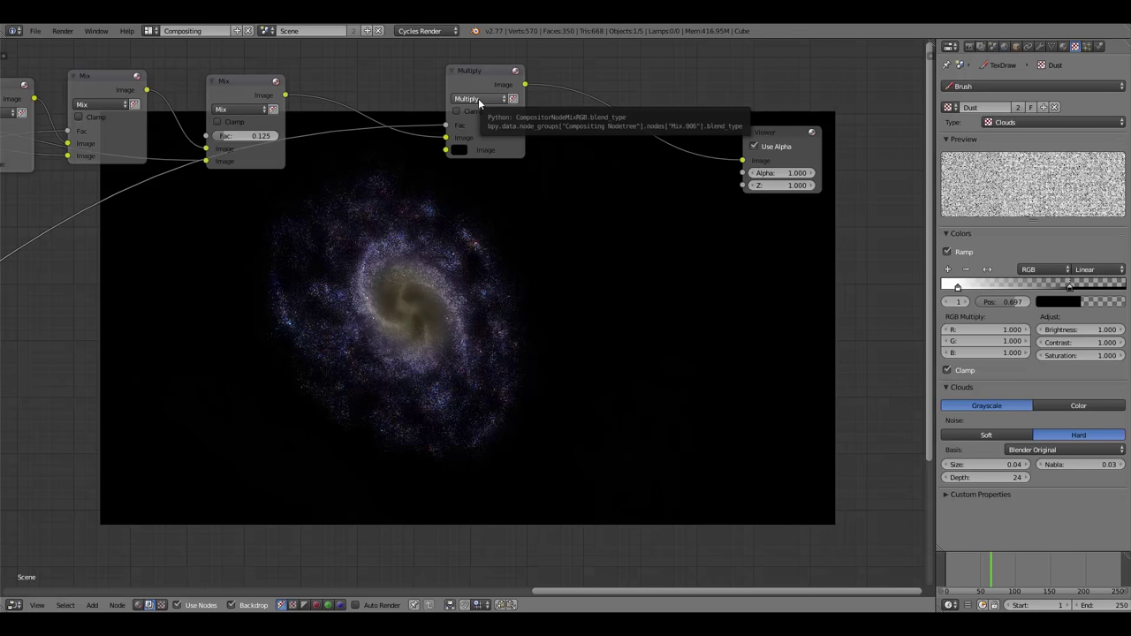
pyautogui.click(478, 98)
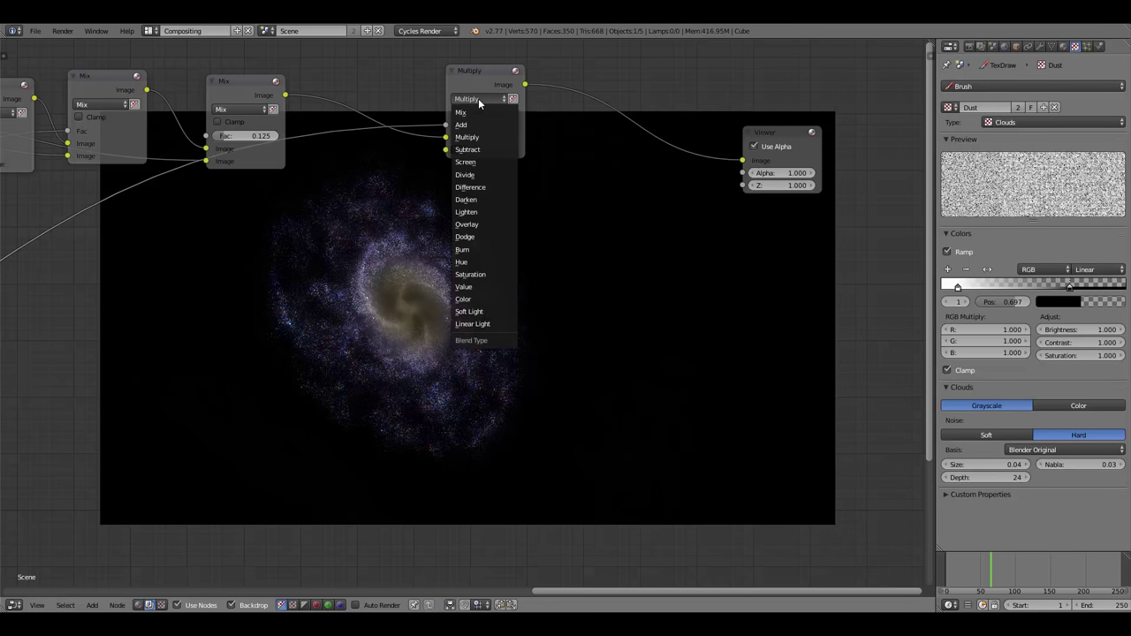
pyautogui.click(466, 113)
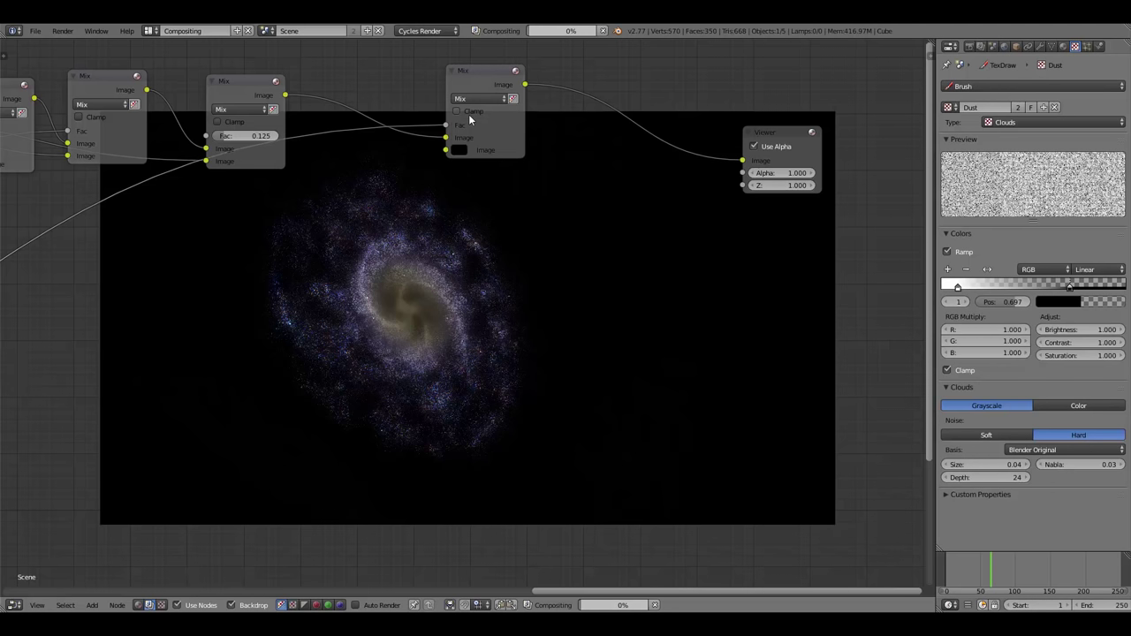
# Move the black Mix node closer to its predecessor and insert a Glare node on the link to the Viewer.
pyautogui.moveTo(471, 84); pyautogui.dragTo(427, 93)
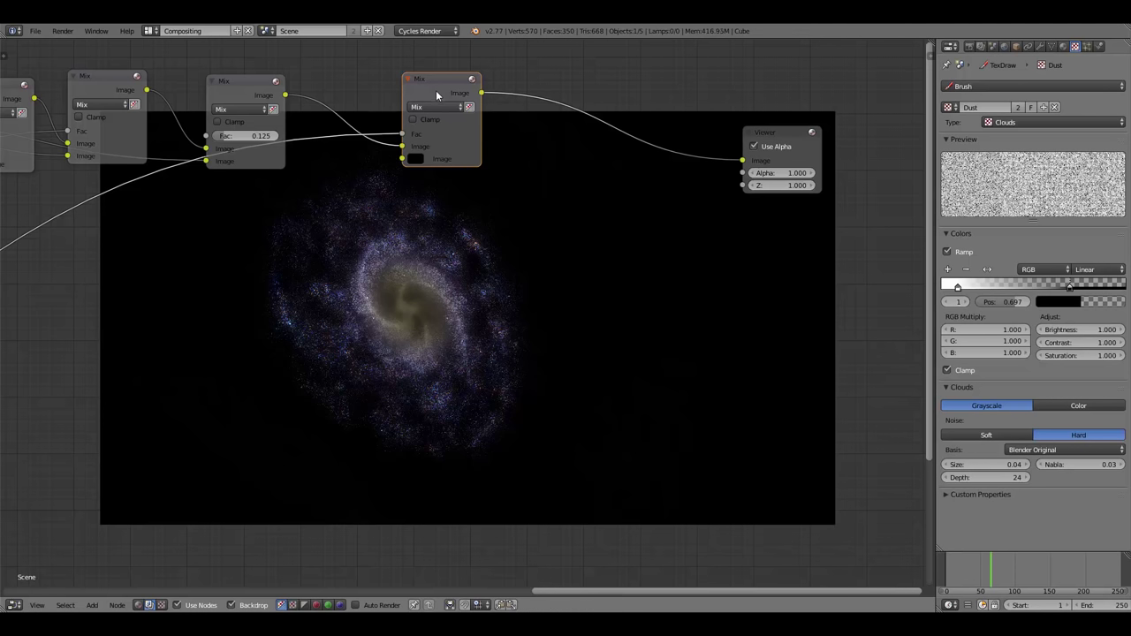
pyautogui.moveTo(436, 96); pyautogui.dragTo(381, 106)
pyautogui.hotkey('shift', 'a')
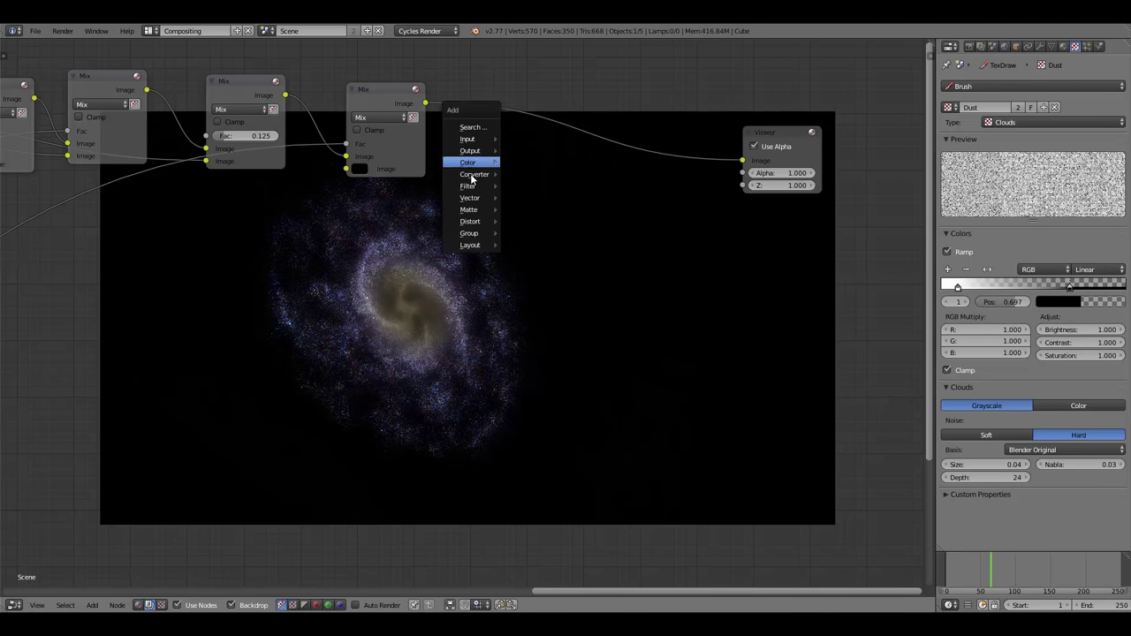
pyautogui.moveTo(471, 186)
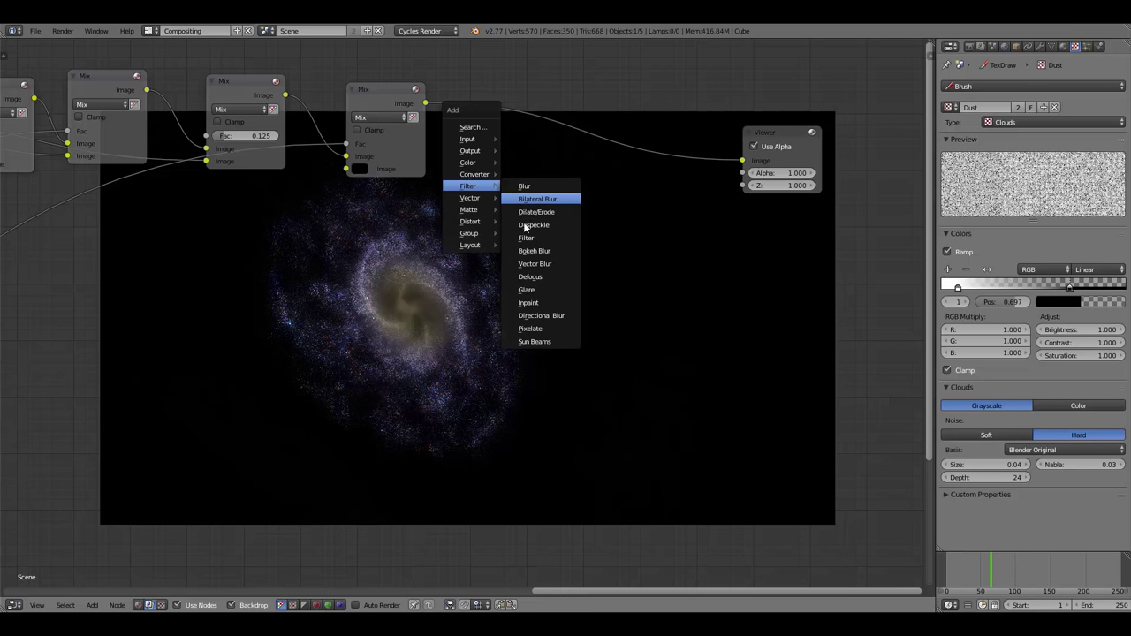
pyautogui.click(534, 290)
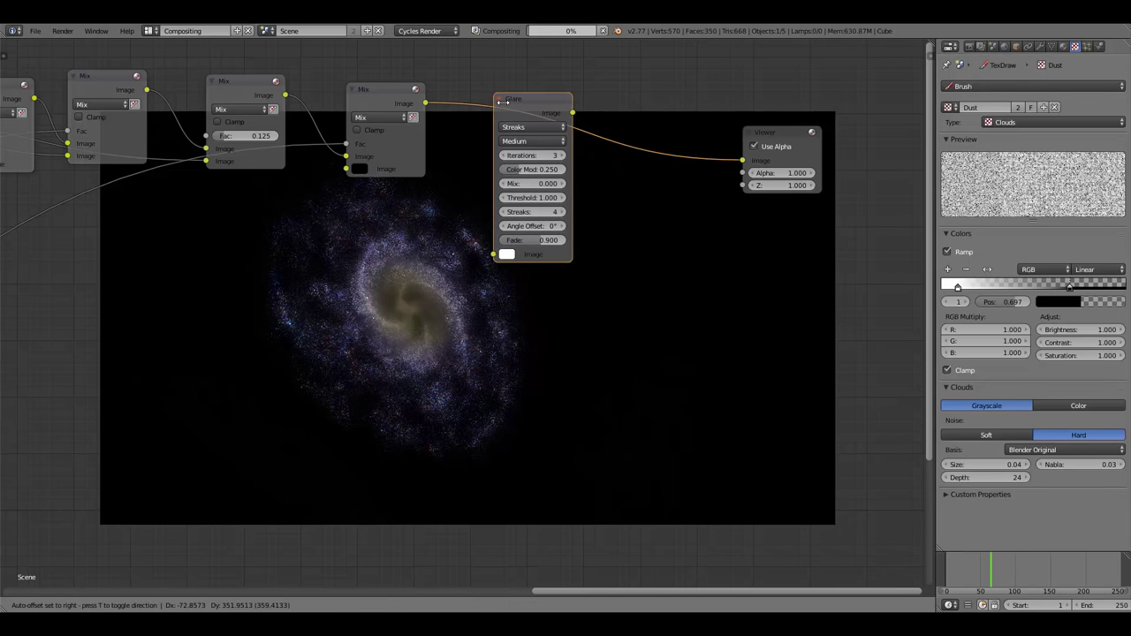
pyautogui.click(583, 99)
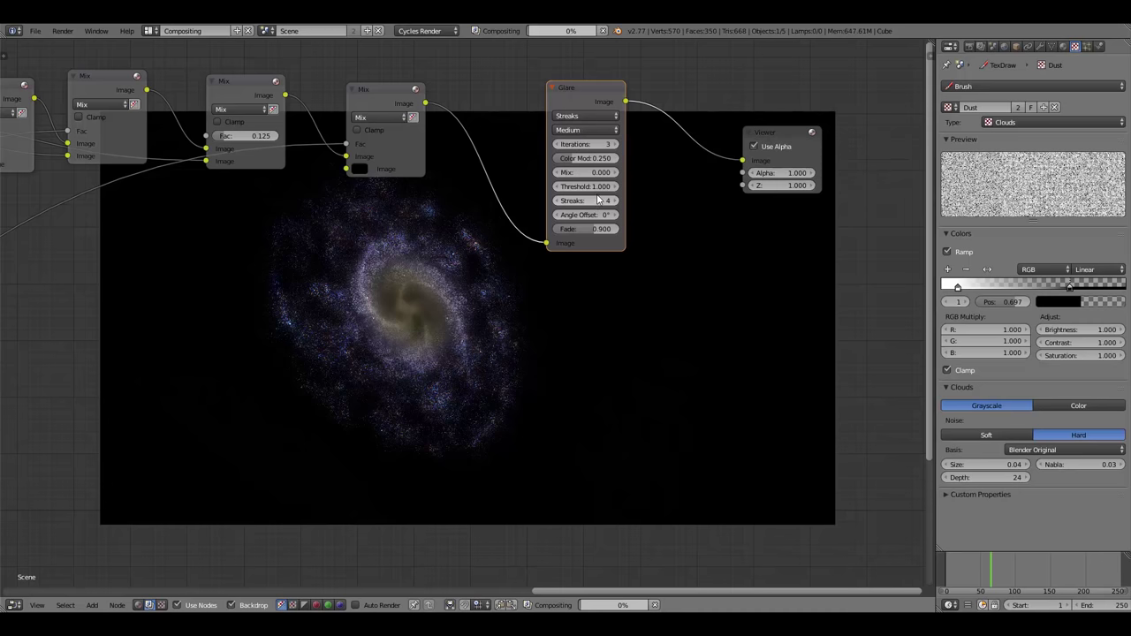
# Set the Glare node's threshold to 0.1.
pyautogui.click(580, 130)
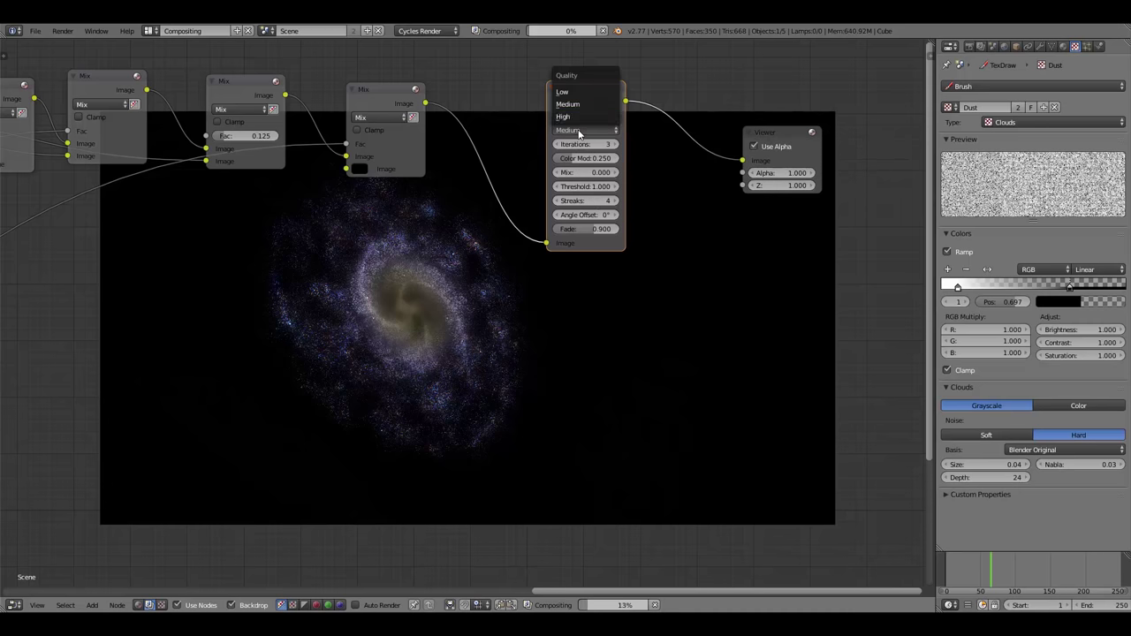
pyautogui.click(585, 186)
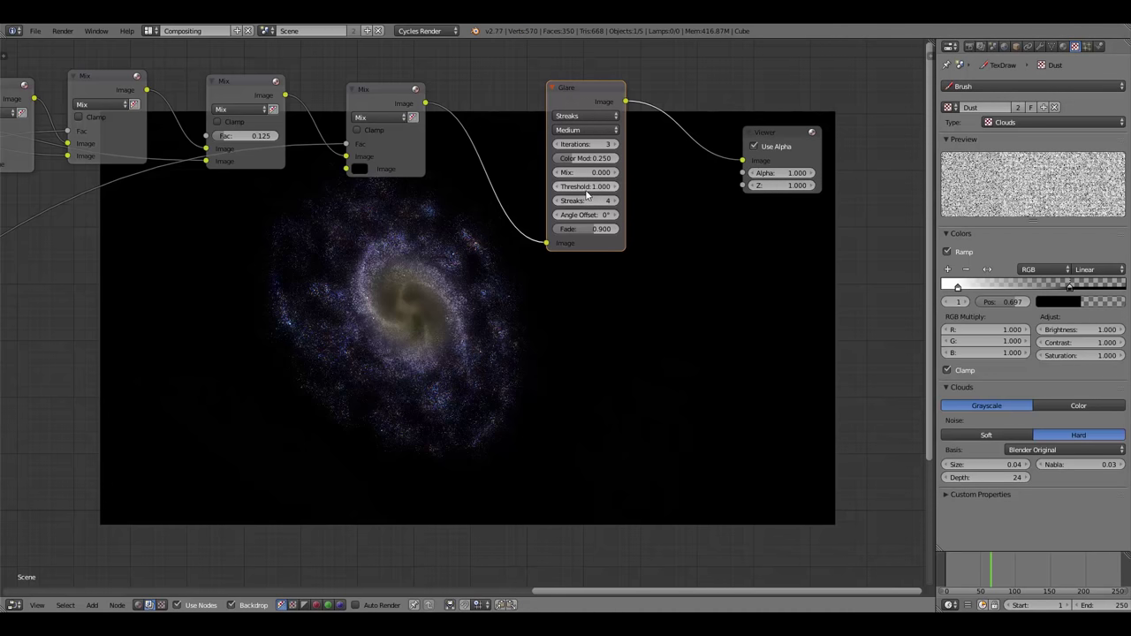
pyautogui.write('0.1')
pyautogui.press('Return')
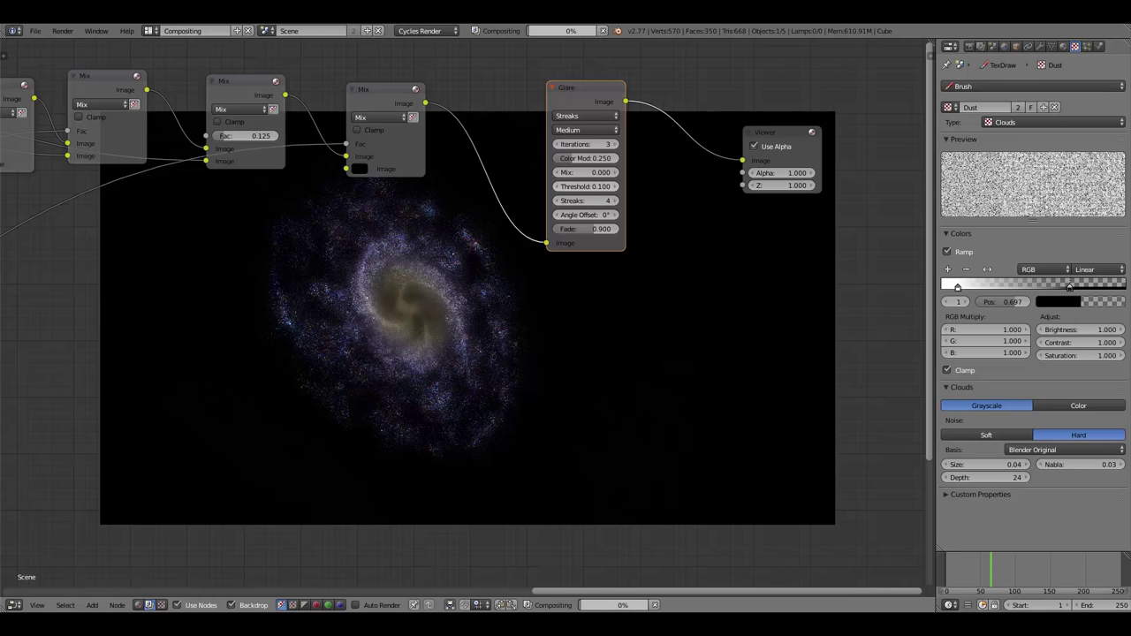
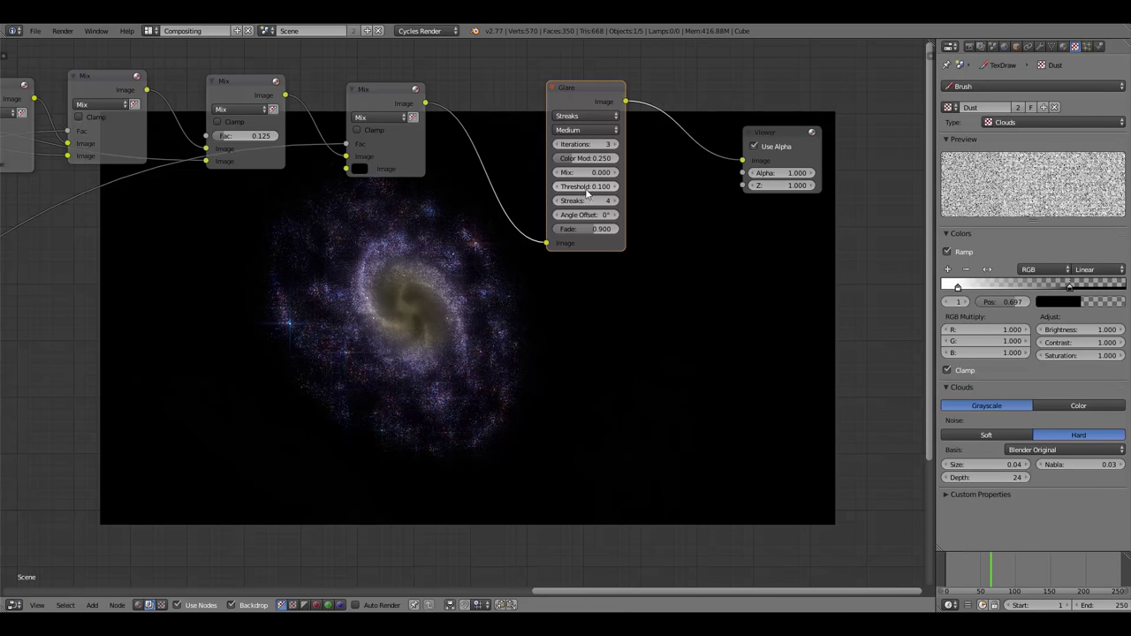
# Insert an RGB Curves node before the Glare and steepen its combined curve with end points at X 0.594, Y 1 and X 0.394, Y 0.
pyautogui.moveTo(389, 89); pyautogui.dragTo(345, 93)
pyautogui.hotkey('shift', 'a')
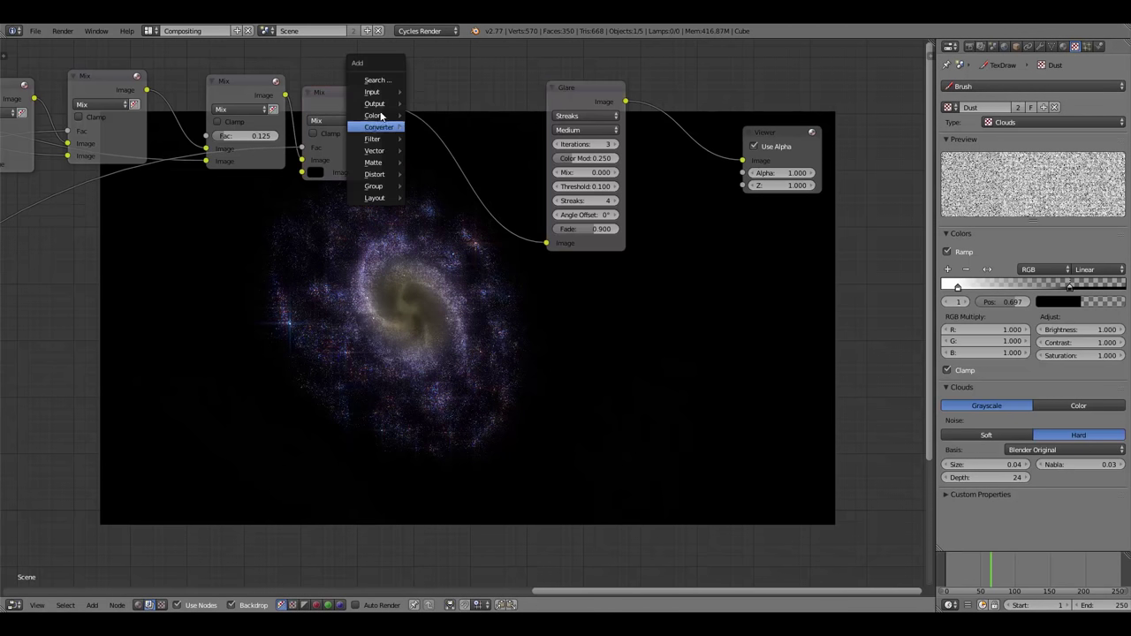
pyautogui.moveTo(380, 116)
pyautogui.click(433, 154)
pyautogui.click(448, 139)
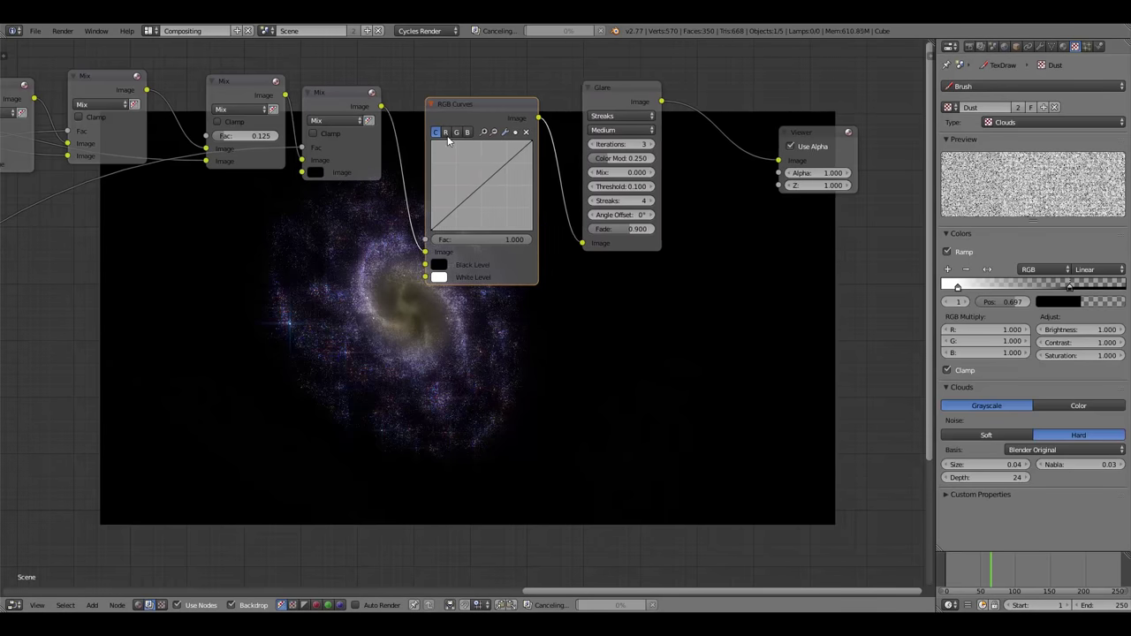
pyautogui.moveTo(509, 165); pyautogui.dragTo(492, 141)
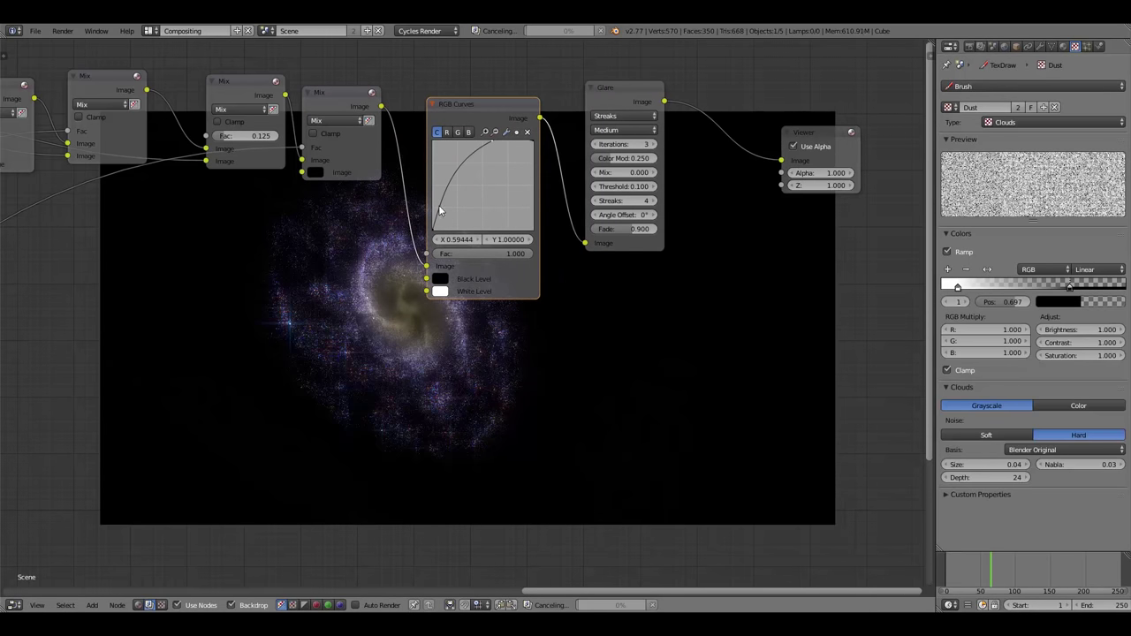
pyautogui.moveTo(439, 210); pyautogui.dragTo(473, 230)
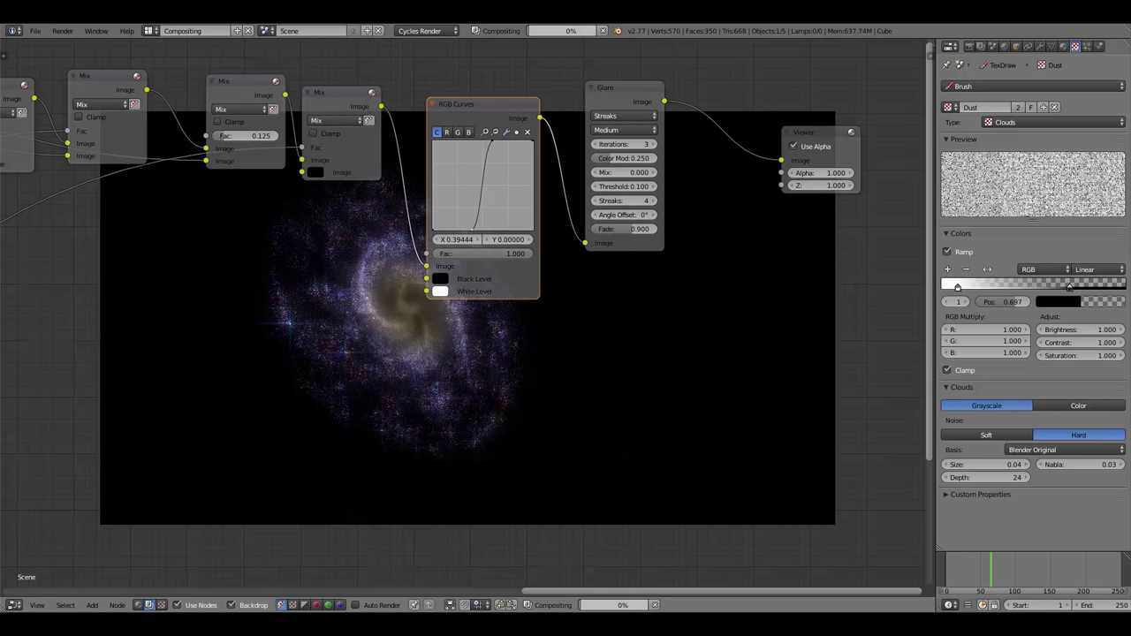
# Preview the RGB Curves output directly in the Viewer, then reconnect the Glare output to the Viewer.
pyautogui.moveTo(540, 118); pyautogui.dragTo(779, 160)
pyautogui.moveTo(636, 111); pyautogui.dragTo(715, 117)
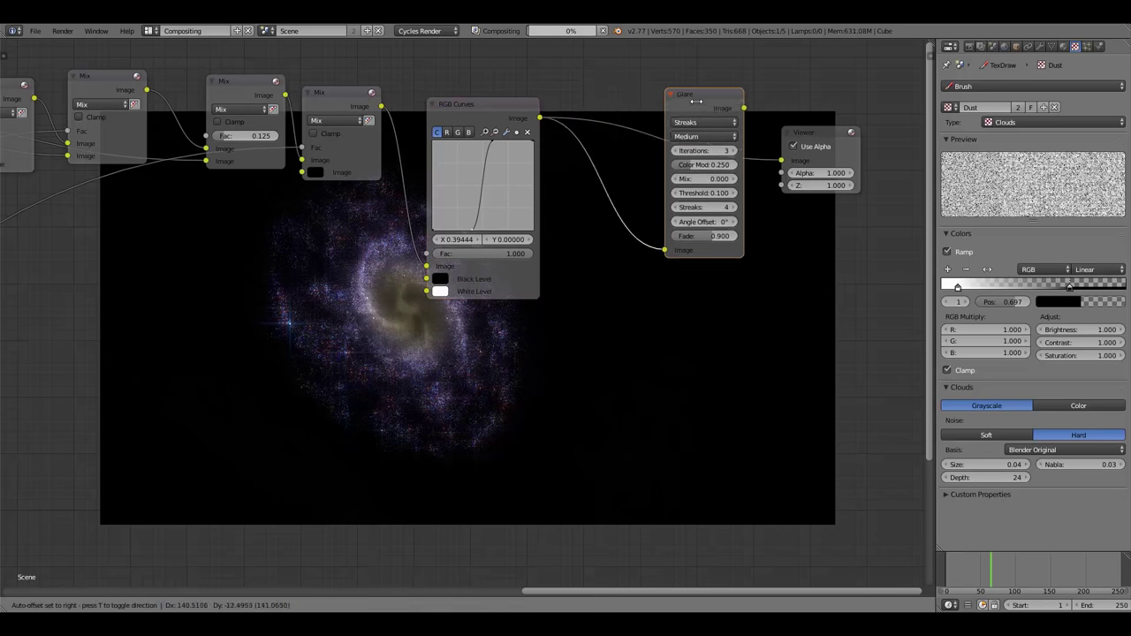
pyautogui.click(471, 104)
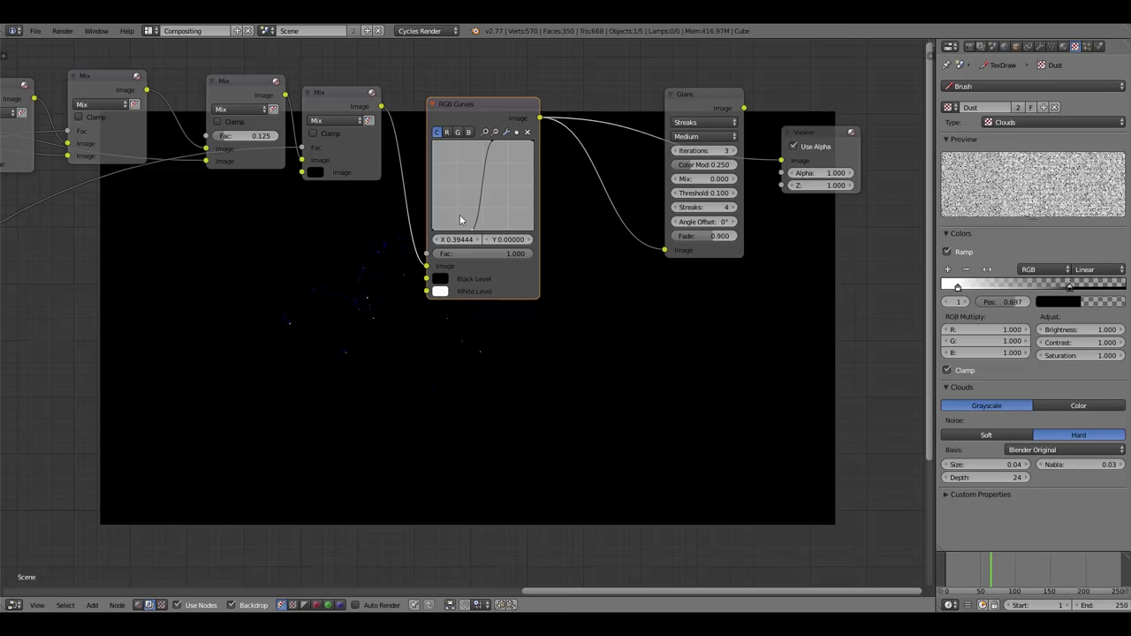
pyautogui.keyDown('ctrl'); pyautogui.scroll(-2, 583, 198); pyautogui.keyUp('ctrl')
pyautogui.moveTo(645, 106); pyautogui.dragTo(723, 162)
pyautogui.moveTo(646, 139); pyautogui.dragTo(663, 91)
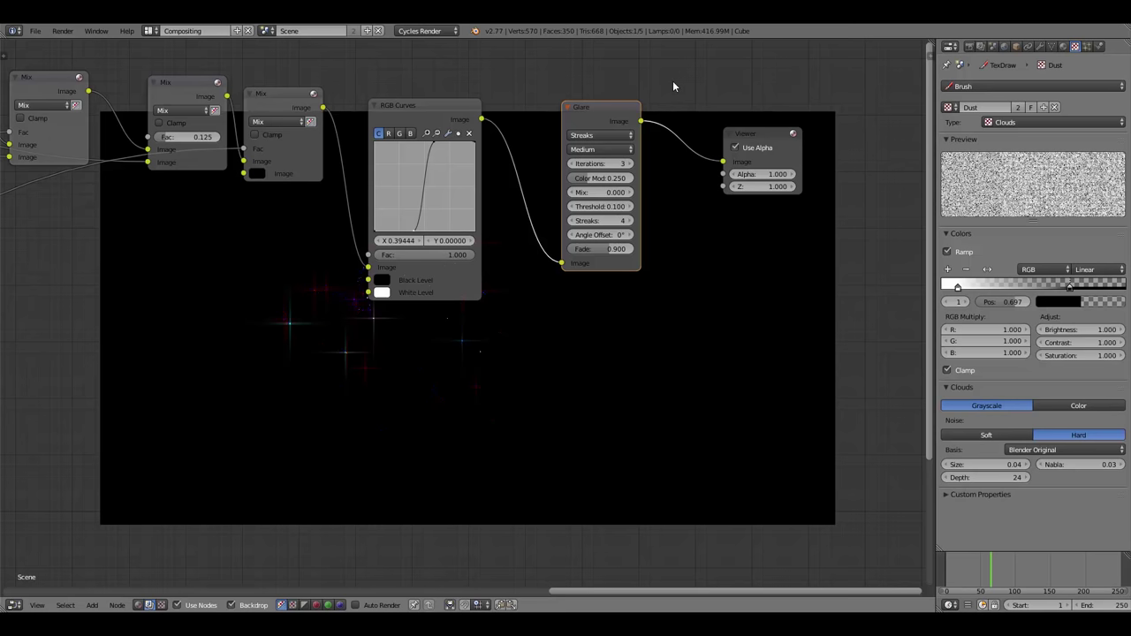
# Move the Viewer farther from the Glare node and insert a new Mix node on the link between them.
pyautogui.moveTo(673, 81); pyautogui.dragTo(533, 141, button='middle')
pyautogui.scroll(-1, 532, 141)
pyautogui.moveTo(622, 160); pyautogui.dragTo(777, 152)
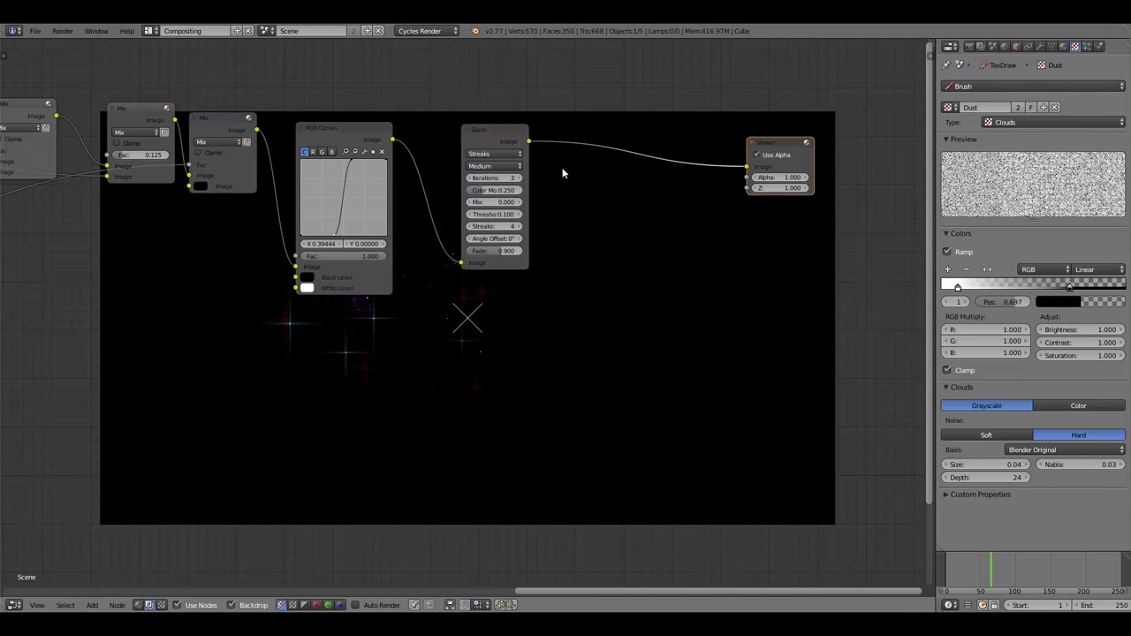
pyautogui.hotkey('shift', 'a')
pyautogui.moveTo(568, 149)
pyautogui.click(624, 152)
pyautogui.click(618, 138)
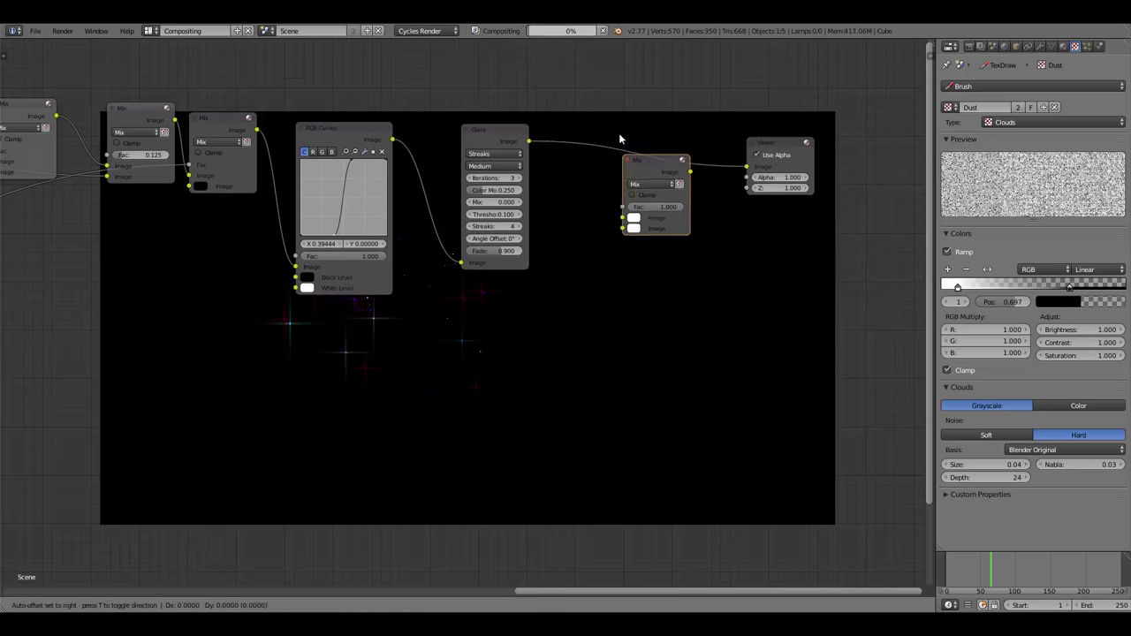
# Feed the 0.125 Mix node's output into the new Mix node's second image input and set its blend type to Add.
pyautogui.moveTo(567, 199); pyautogui.dragTo(627, 195, button='middle')
pyautogui.click(279, 134)
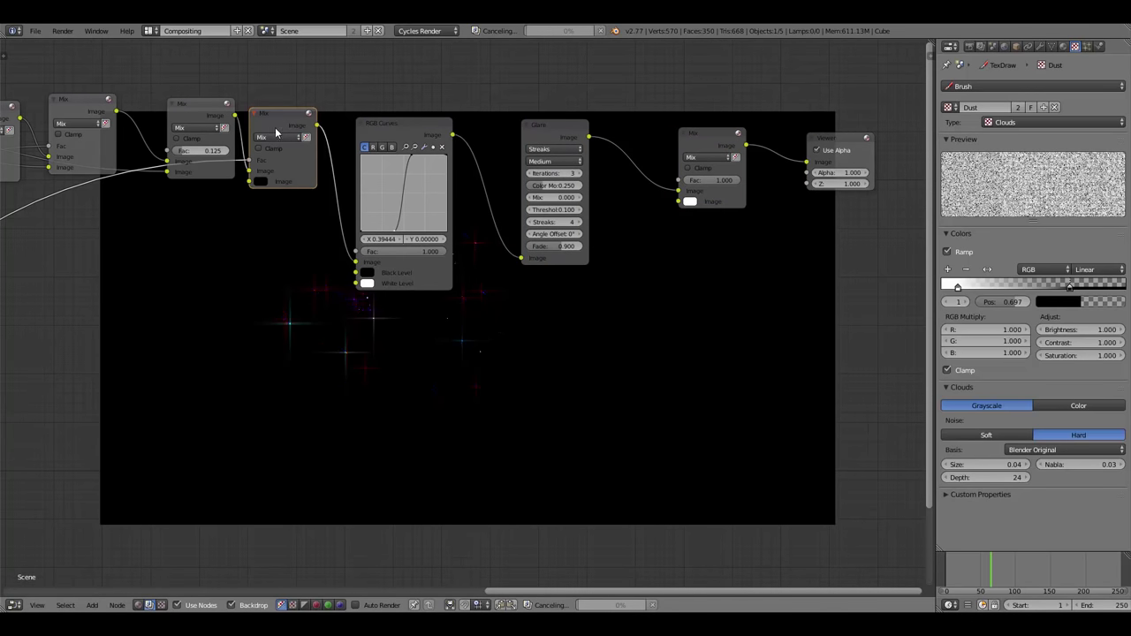
pyautogui.click(193, 116)
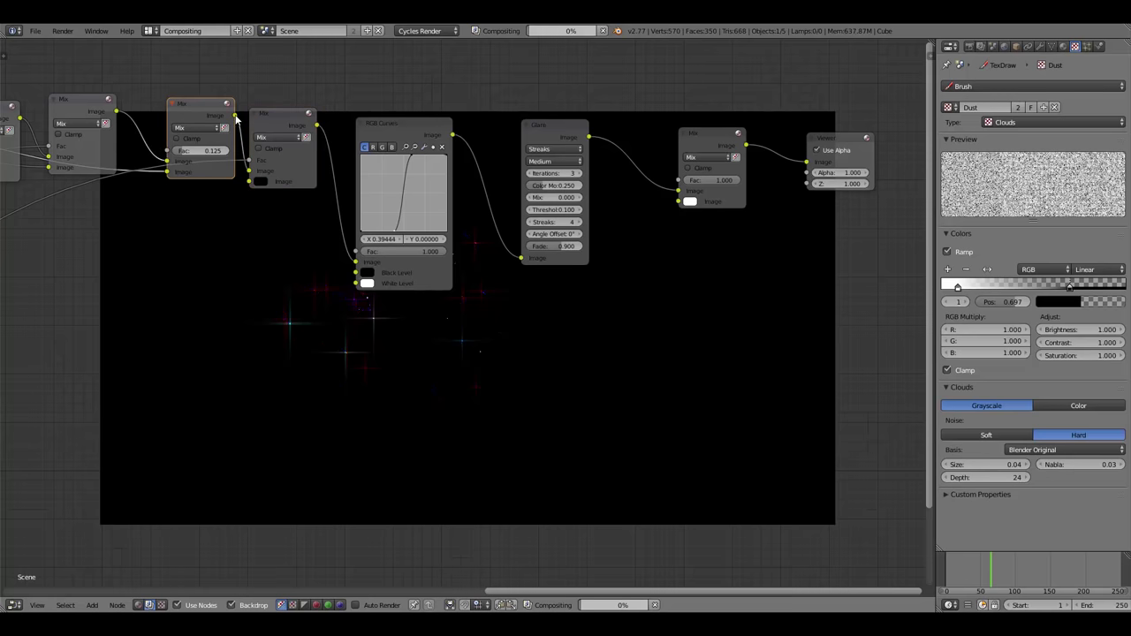
pyautogui.moveTo(235, 116); pyautogui.dragTo(680, 201)
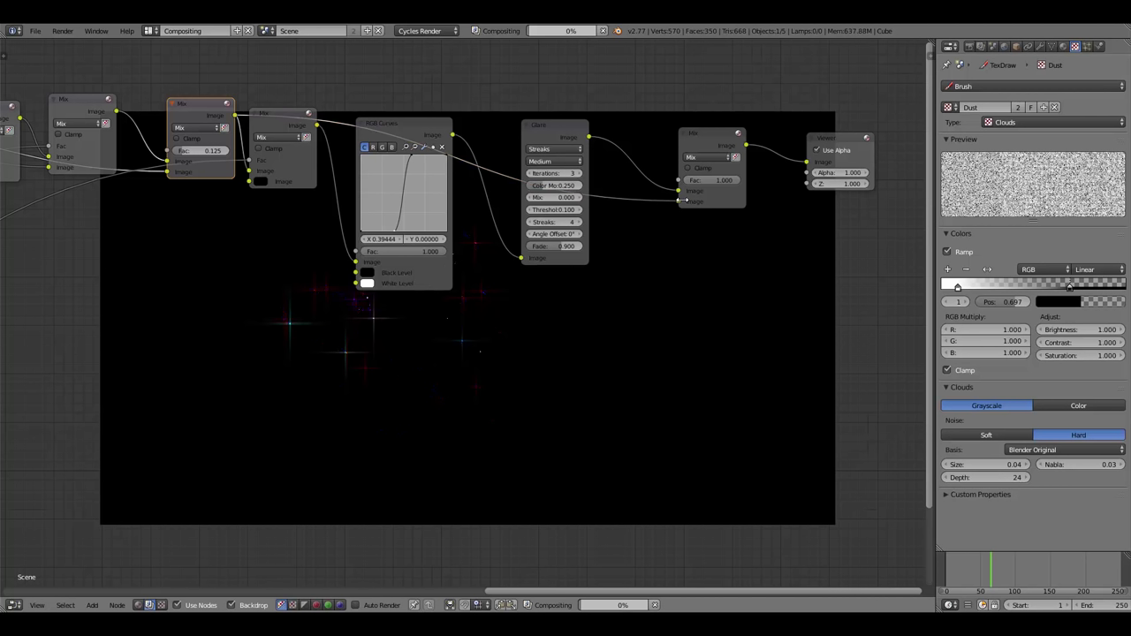
pyautogui.click(712, 157)
pyautogui.click(701, 181)
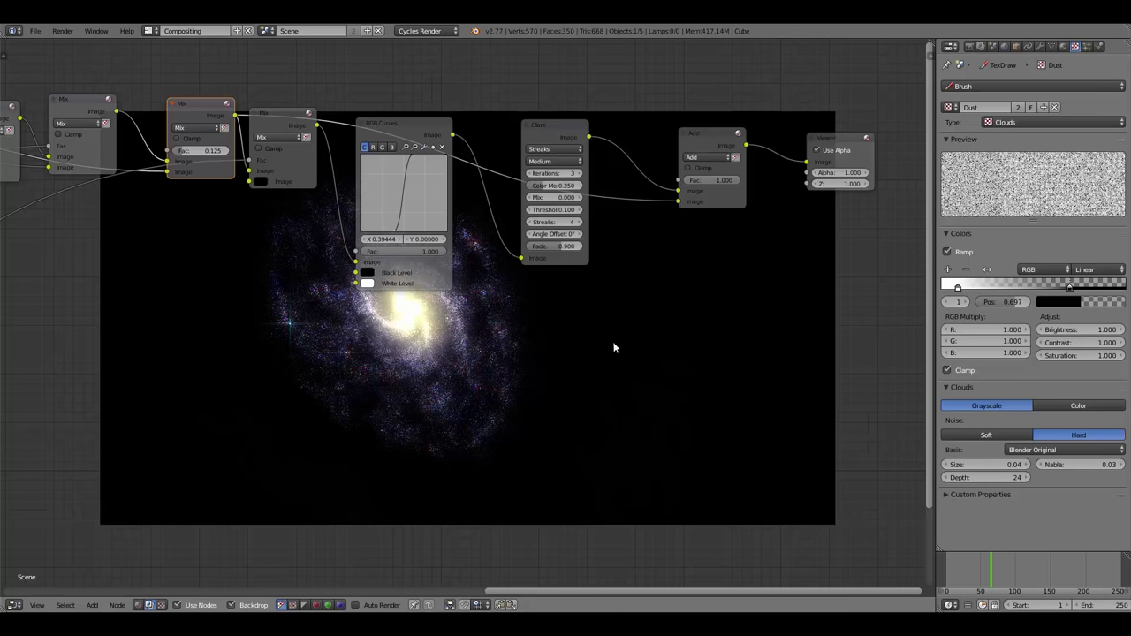
pyautogui.moveTo(613, 347); pyautogui.dragTo(473, 246, button='middle')
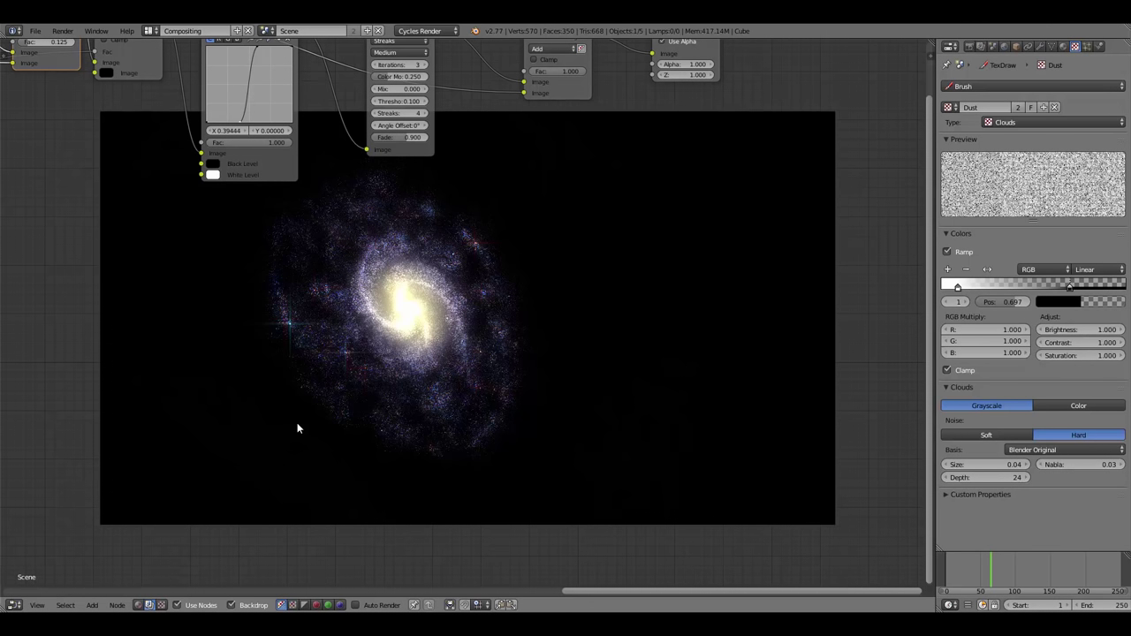
pyautogui.moveTo(297, 429); pyautogui.dragTo(235, 432, button='middle')
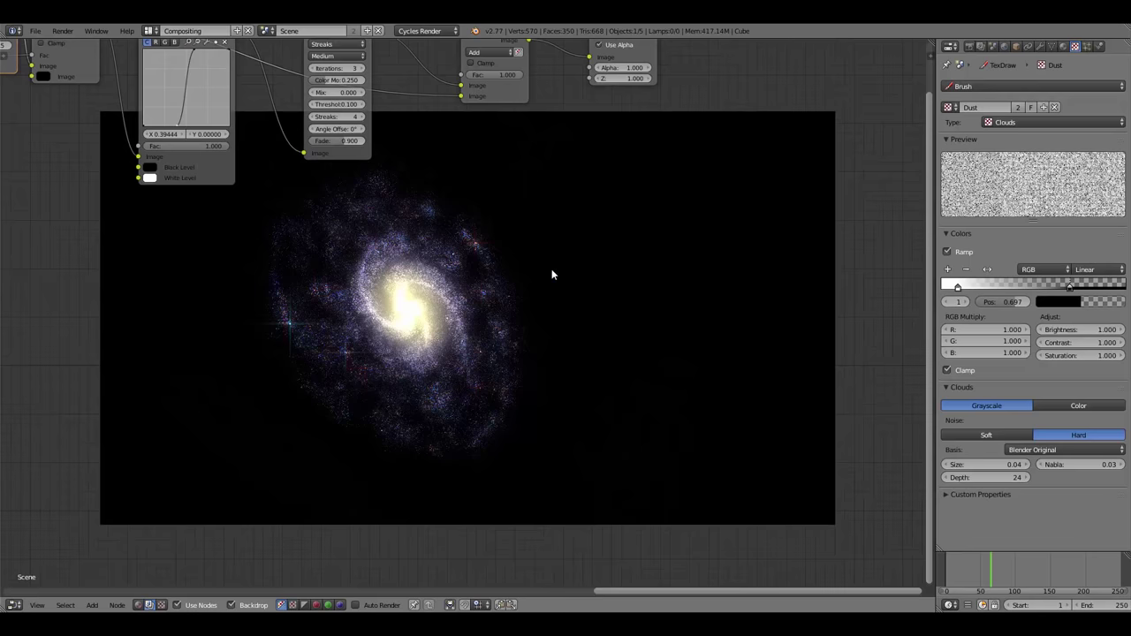
pyautogui.moveTo(616, 232); pyautogui.dragTo(493, 299, button='middle')
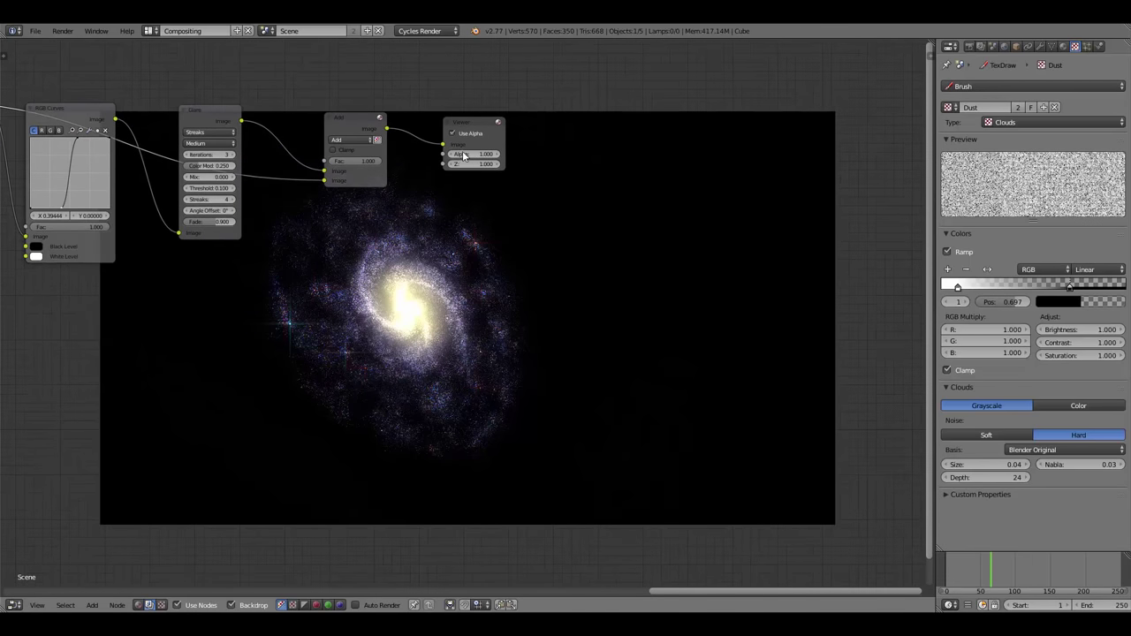
# Move the Viewer farther from the Add node and lower the Value of the 0.960-hue Hue Saturation Value node to 0.255.
pyautogui.moveTo(477, 126); pyautogui.dragTo(574, 129)
pyautogui.moveTo(580, 332); pyautogui.dragTo(665, 325, button='middle')
pyautogui.keyDown('ctrl'); pyautogui.hscroll(-10, 665, 325); pyautogui.keyUp('ctrl')
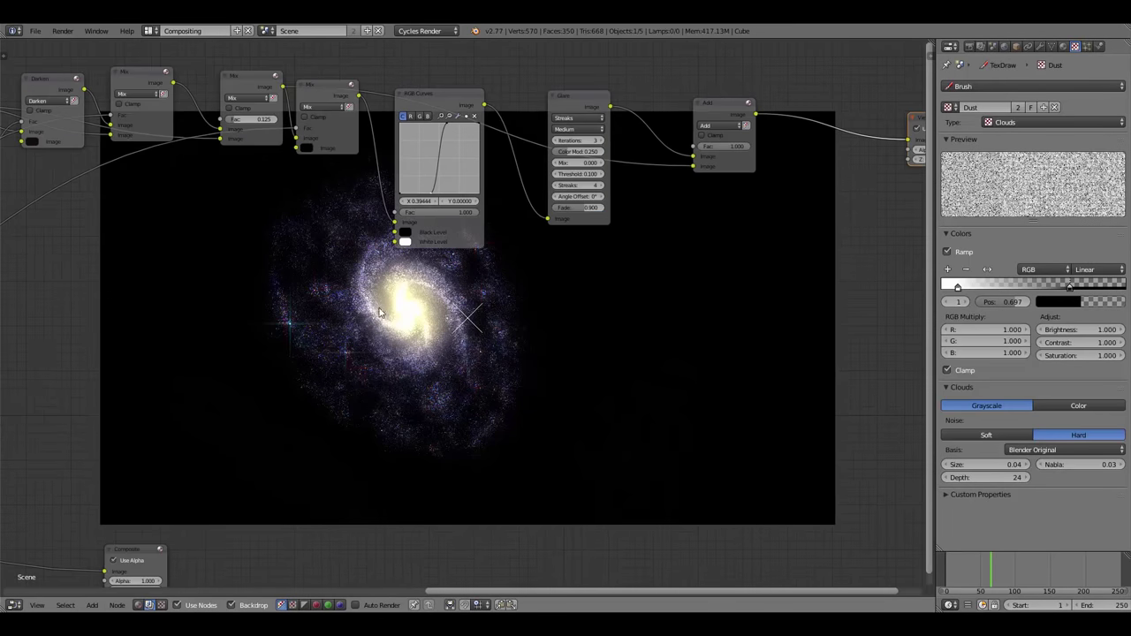
pyautogui.keyDown('ctrl'); pyautogui.hscroll(-8, 327, 265); pyautogui.keyUp('ctrl')
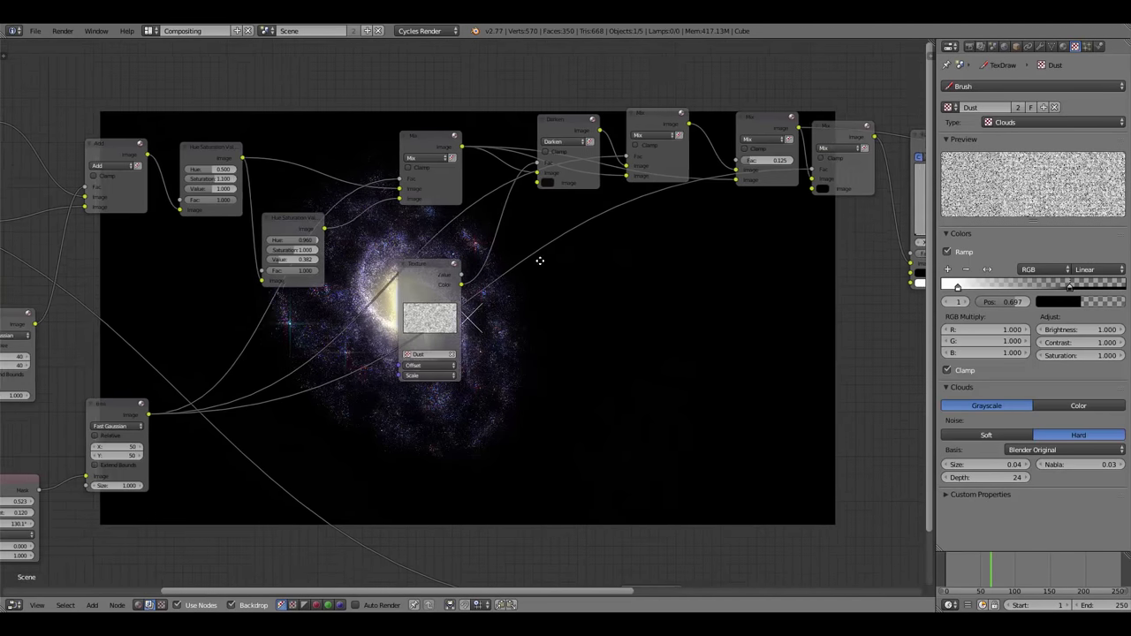
pyautogui.moveTo(323, 233); pyautogui.dragTo(291, 233)
pyautogui.moveTo(358, 321); pyautogui.dragTo(432, 289, button='middle')
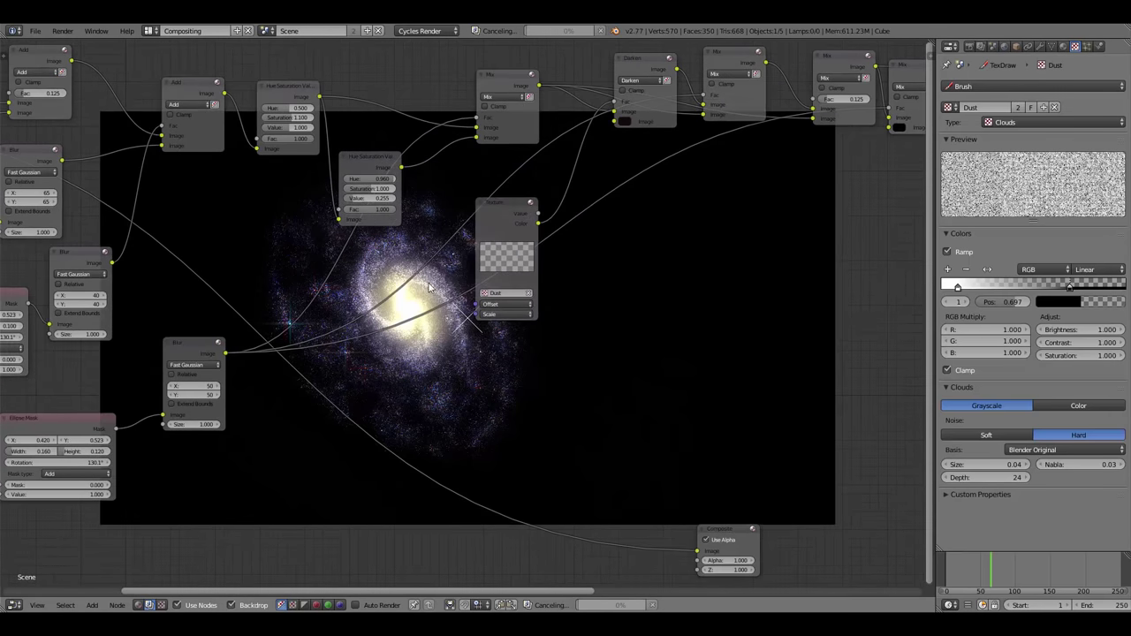
# Move the Viewer farther away again and insert a new Mix node on the link between the Add node and the Viewer.
pyautogui.moveTo(381, 383); pyautogui.dragTo(308, 330, button='middle')
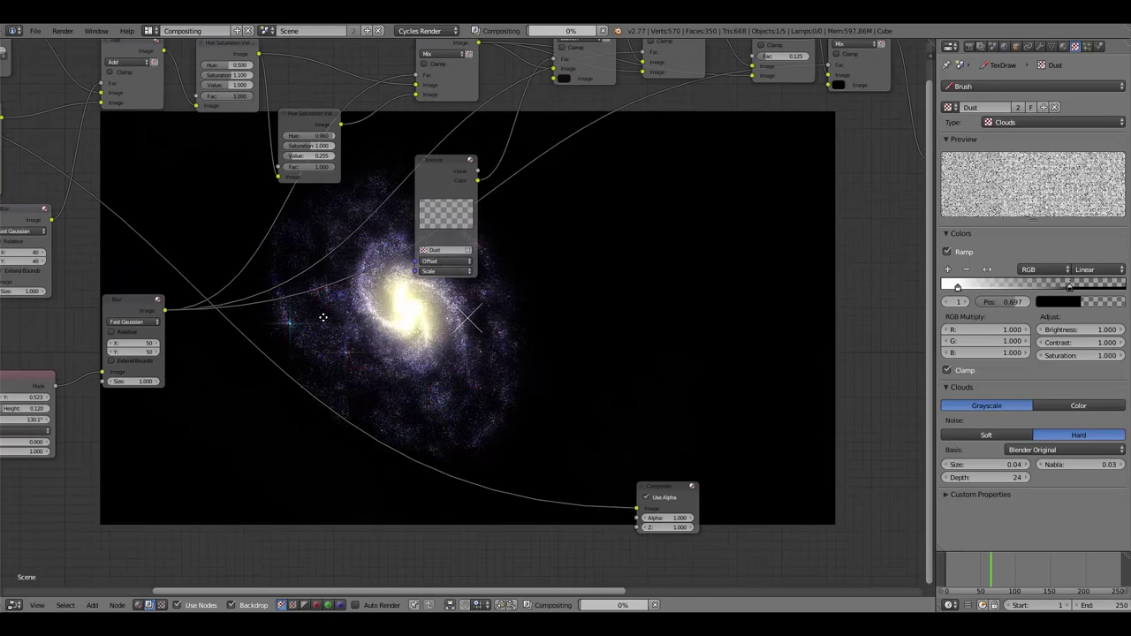
pyautogui.moveTo(561, 334); pyautogui.dragTo(408, 339, button='middle')
pyautogui.moveTo(653, 321); pyautogui.dragTo(250, 389, button='middle')
pyautogui.moveTo(754, 339); pyautogui.dragTo(301, 350, button='middle')
pyautogui.moveTo(589, 215); pyautogui.dragTo(528, 221, button='middle')
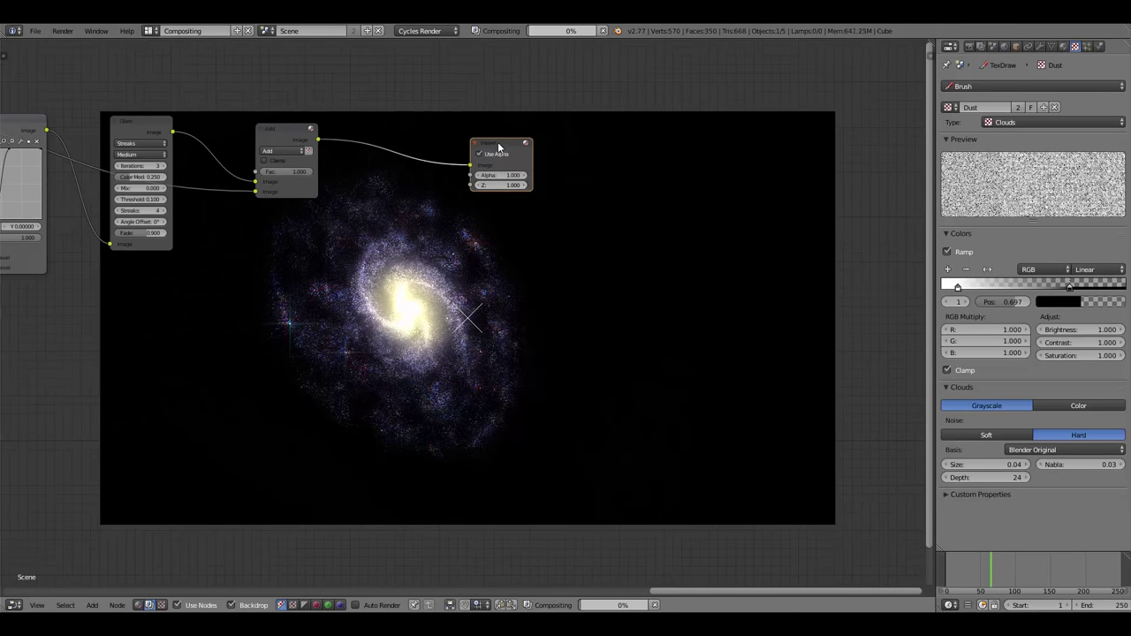
pyautogui.moveTo(621, 142); pyautogui.dragTo(669, 138)
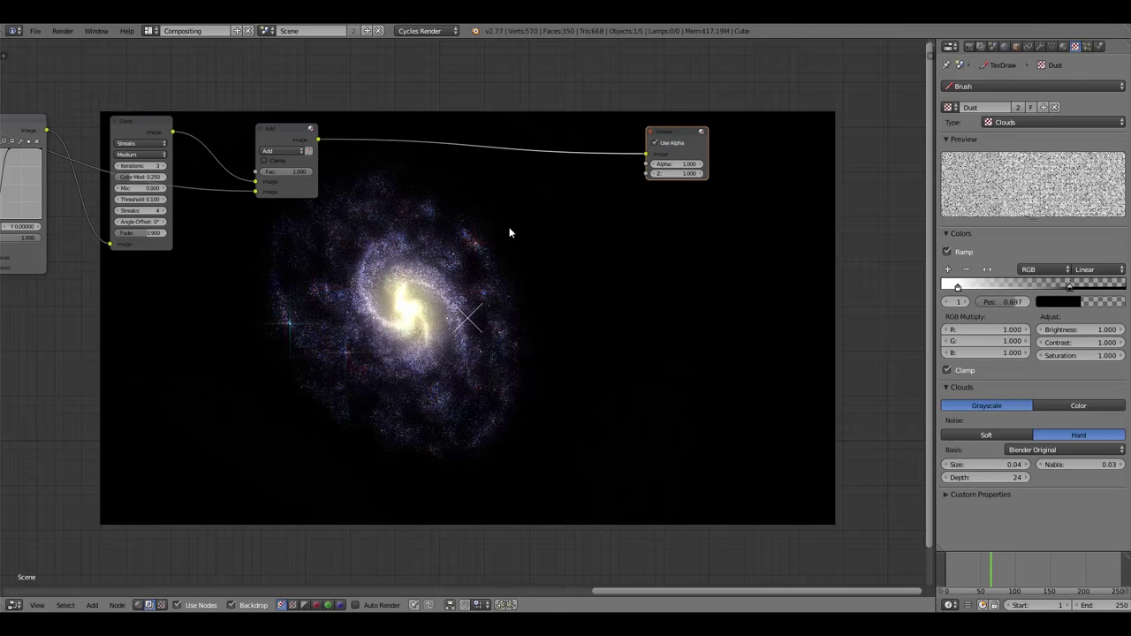
pyautogui.hotkey('shift', 'a')
pyautogui.moveTo(454, 229)
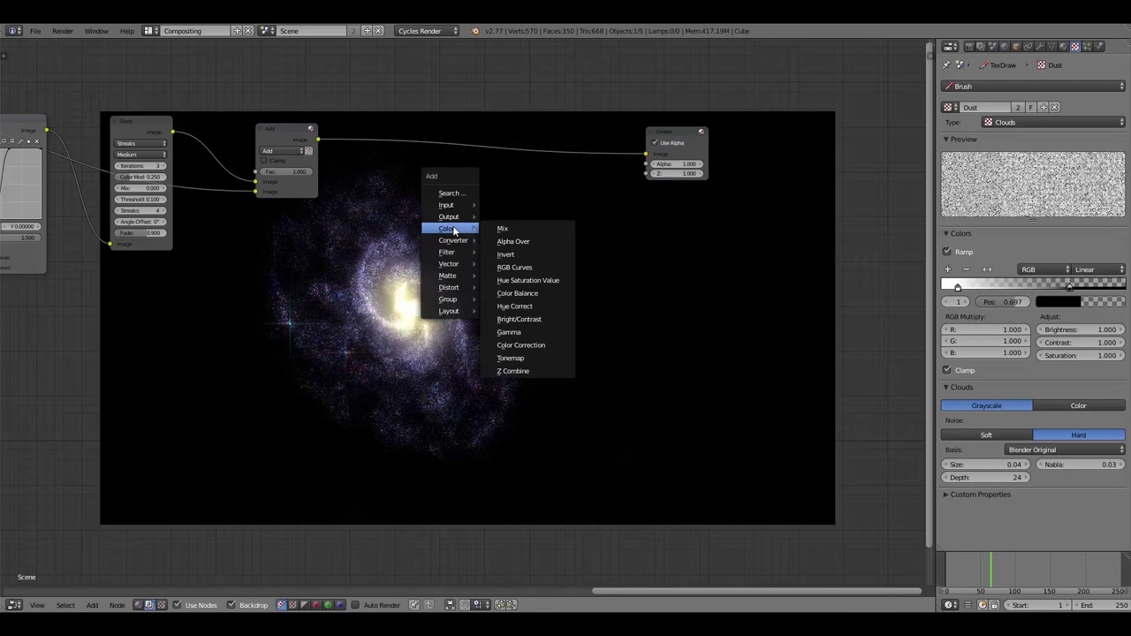
pyautogui.click(502, 228)
pyautogui.click(441, 130)
# Add a Fast Gaussian Blur node fed by the Add node's output and connect it to the new Mix node's second image input.
pyautogui.hotkey('shift', 'a')
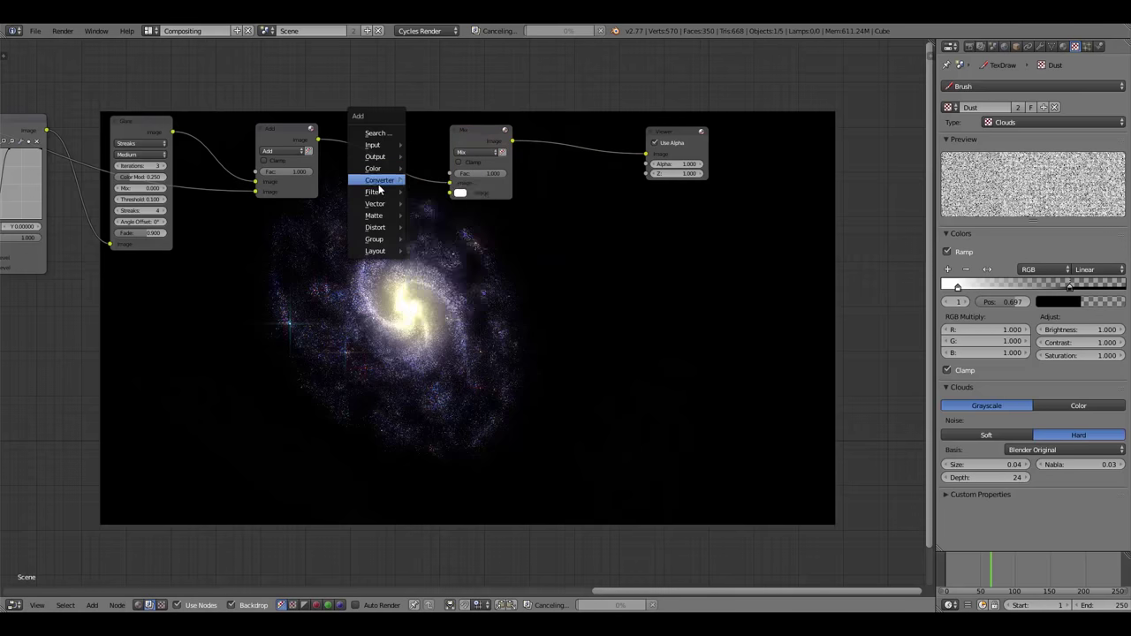
pyautogui.moveTo(378, 192)
pyautogui.click(430, 188)
pyautogui.click(424, 194)
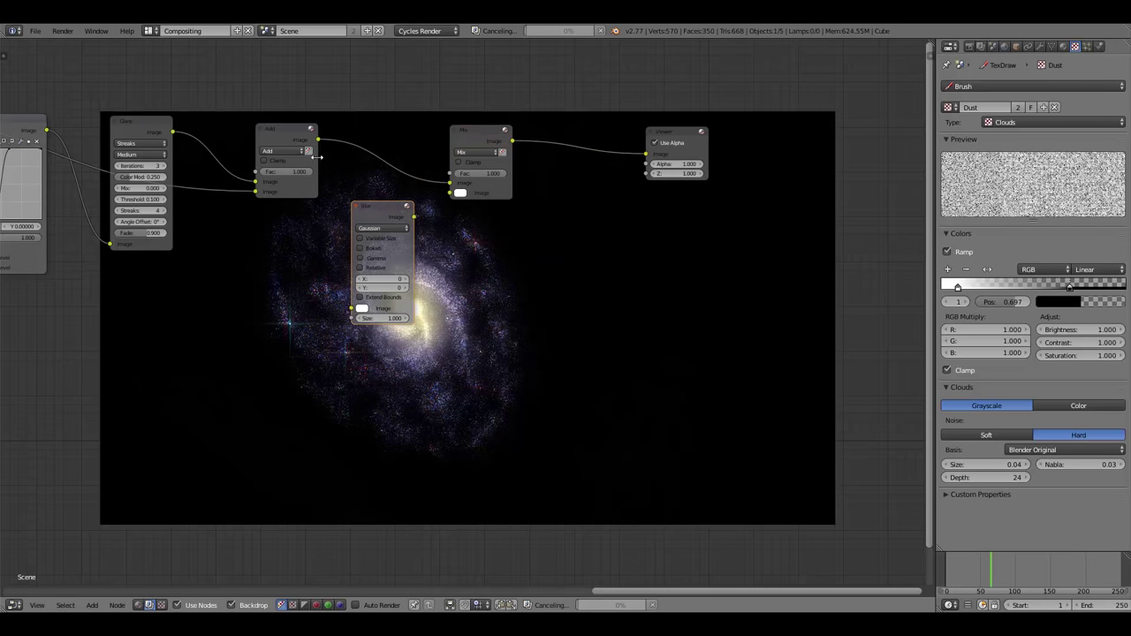
pyautogui.click(291, 141)
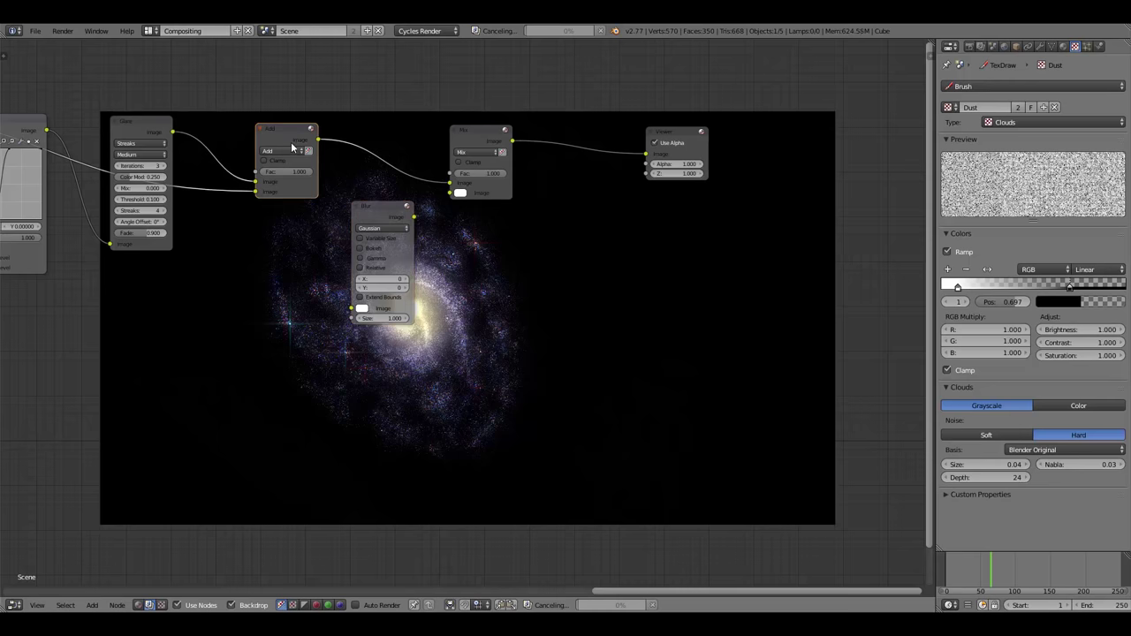
pyautogui.moveTo(316, 139); pyautogui.dragTo(352, 309)
pyautogui.click(376, 228)
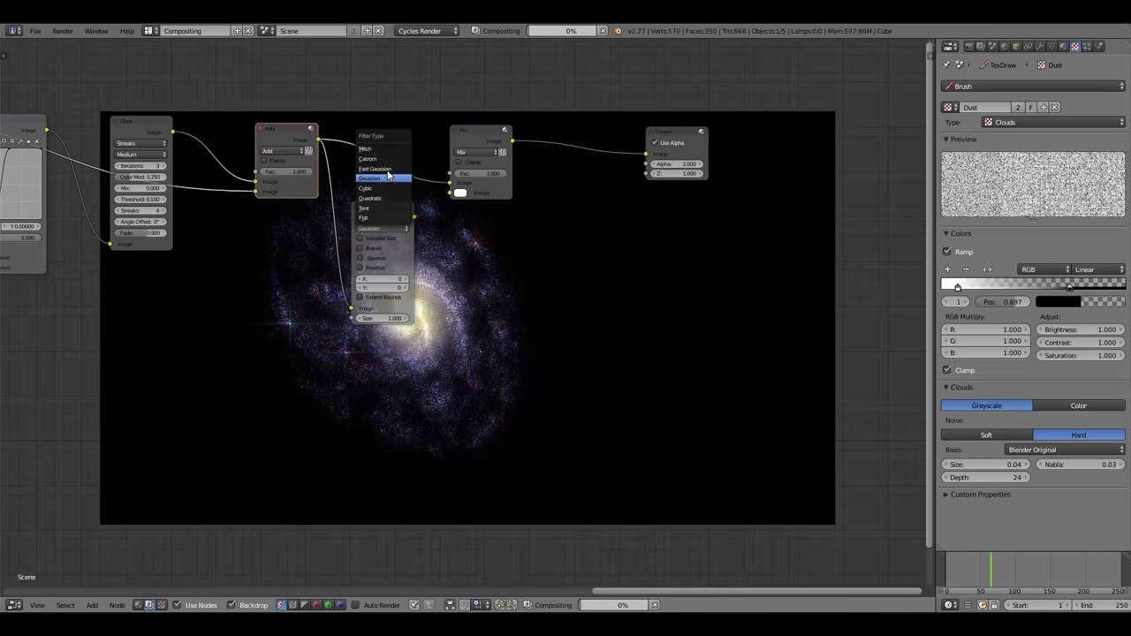
pyautogui.click(385, 170)
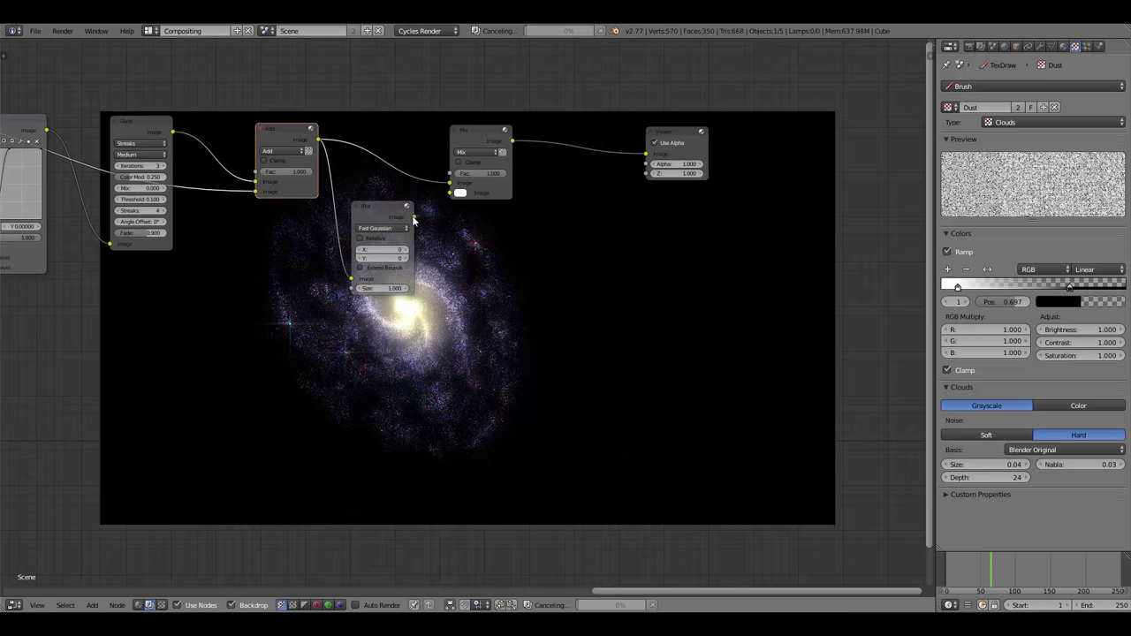
pyautogui.moveTo(413, 216); pyautogui.dragTo(451, 192)
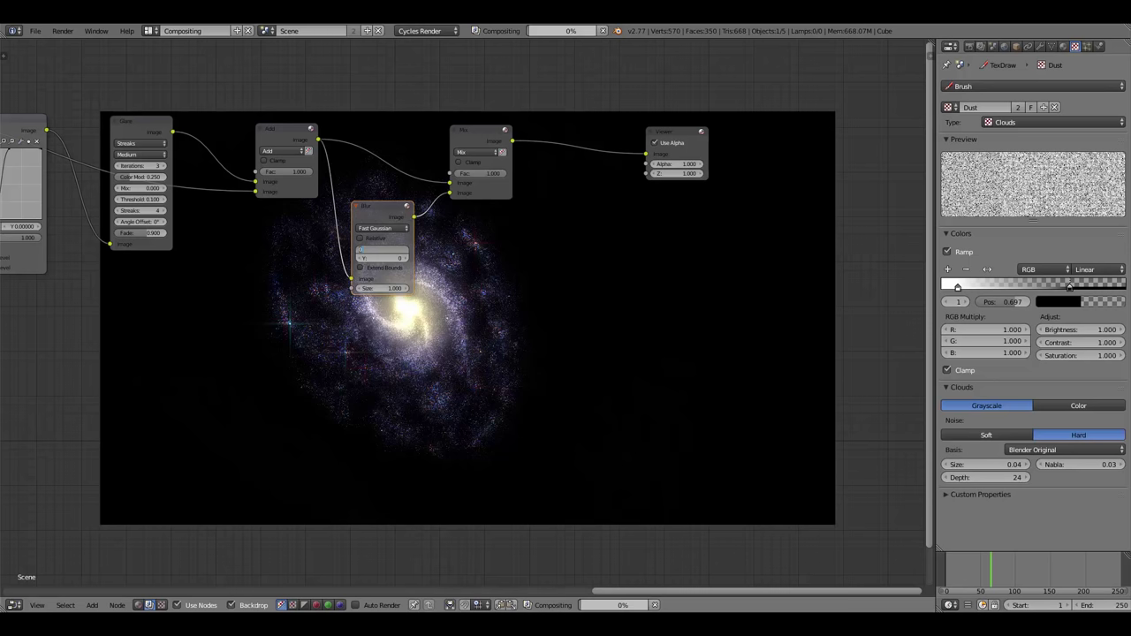
# Set the new Blur node's X and Y size to 70.
pyautogui.write('70')
pyautogui.press('Return')
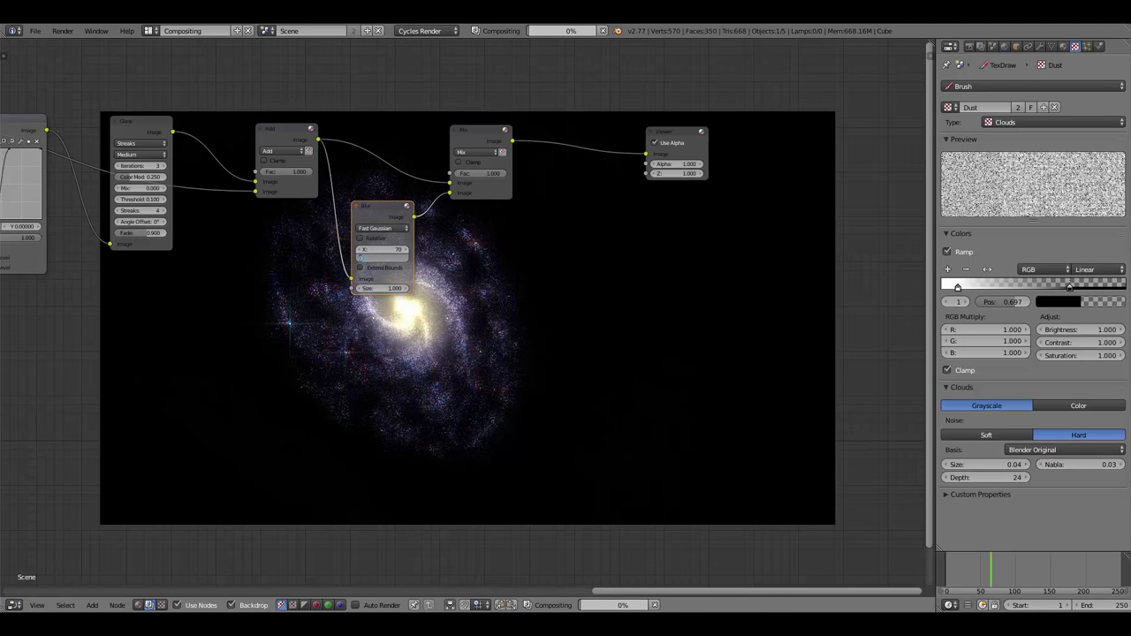
pyautogui.write('70')
pyautogui.press('Return')
# Set the new Mix node's blend type to Add, trying a factor of 0.040 before settling on 0.080.
pyautogui.click(468, 155)
pyautogui.click(481, 177)
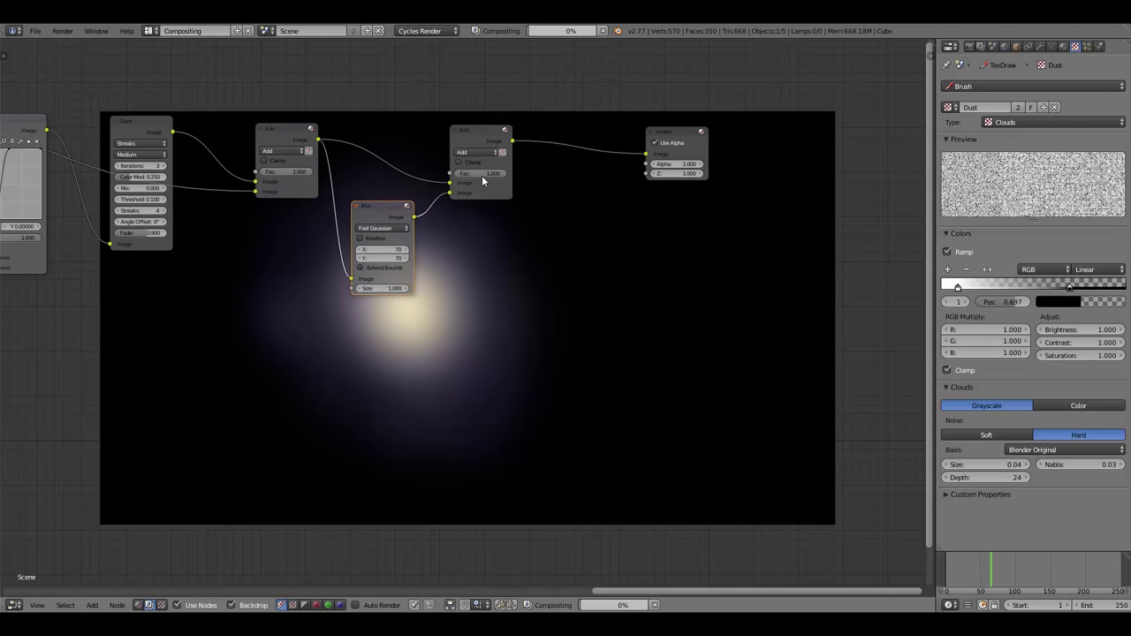
pyautogui.click(482, 175)
pyautogui.write('0.')
pyautogui.press('Return')
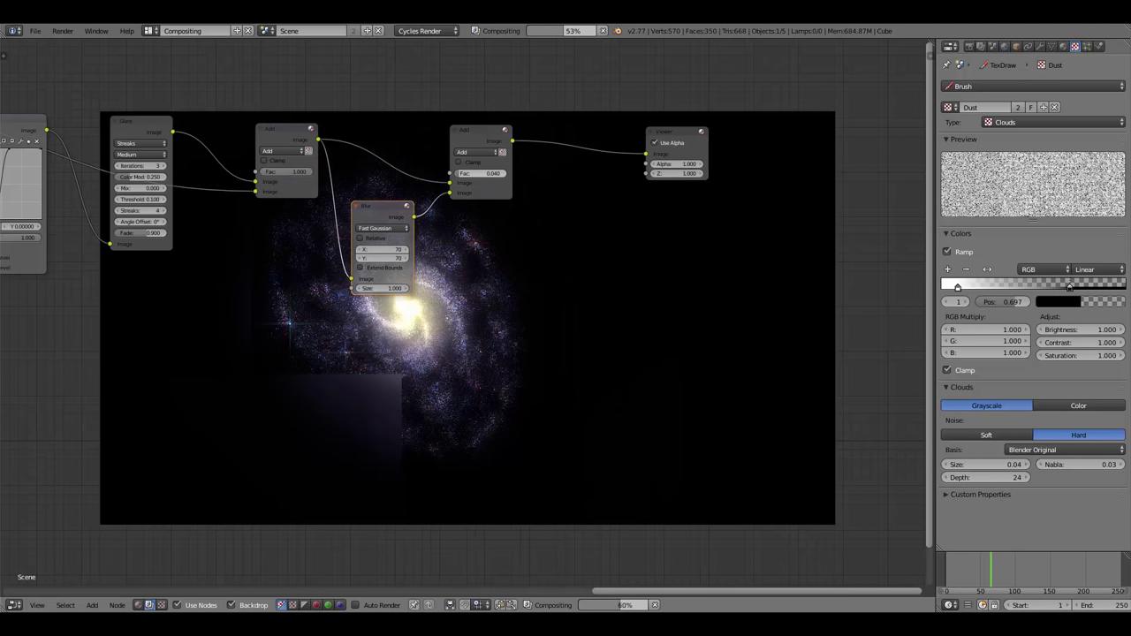
pyautogui.click(479, 174)
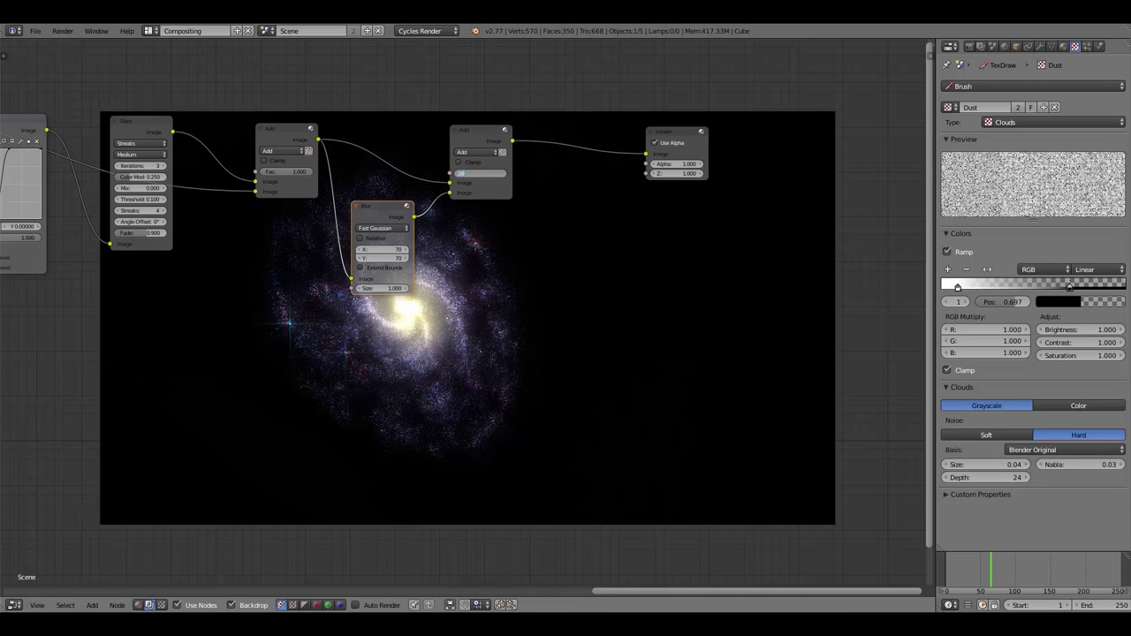
pyautogui.press('Return')
# Move the Composite node beside the Viewer and connect the final Add node's output to its image input.
pyautogui.scroll(-5, 473, 383)
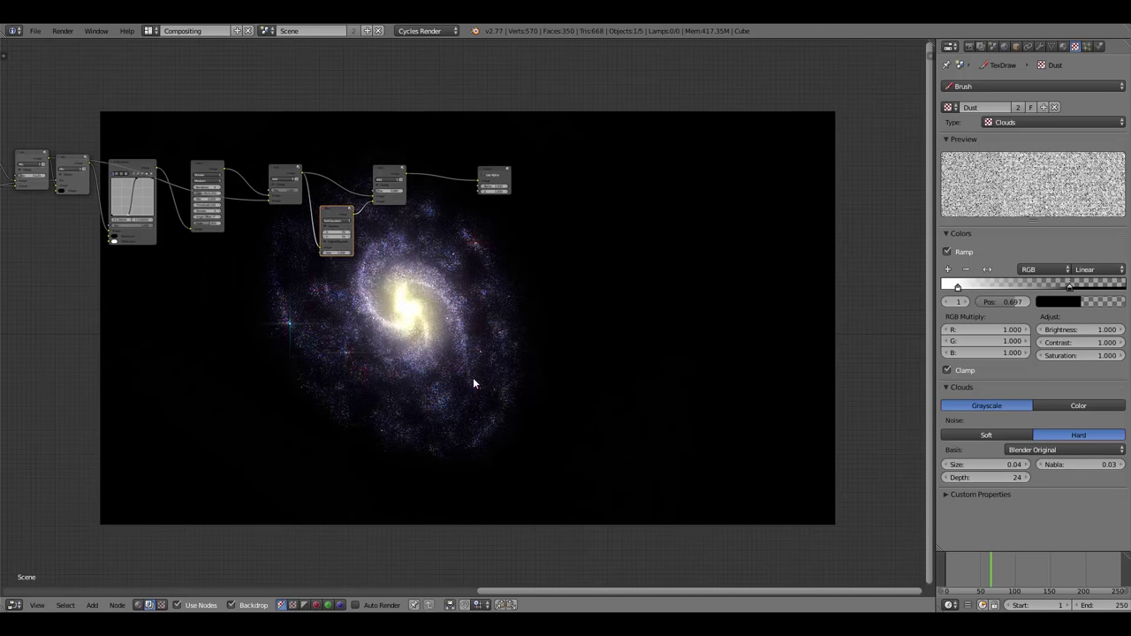
pyautogui.scroll(-2, 474, 384)
pyautogui.moveTo(455, 353); pyautogui.dragTo(202, 287, button='middle')
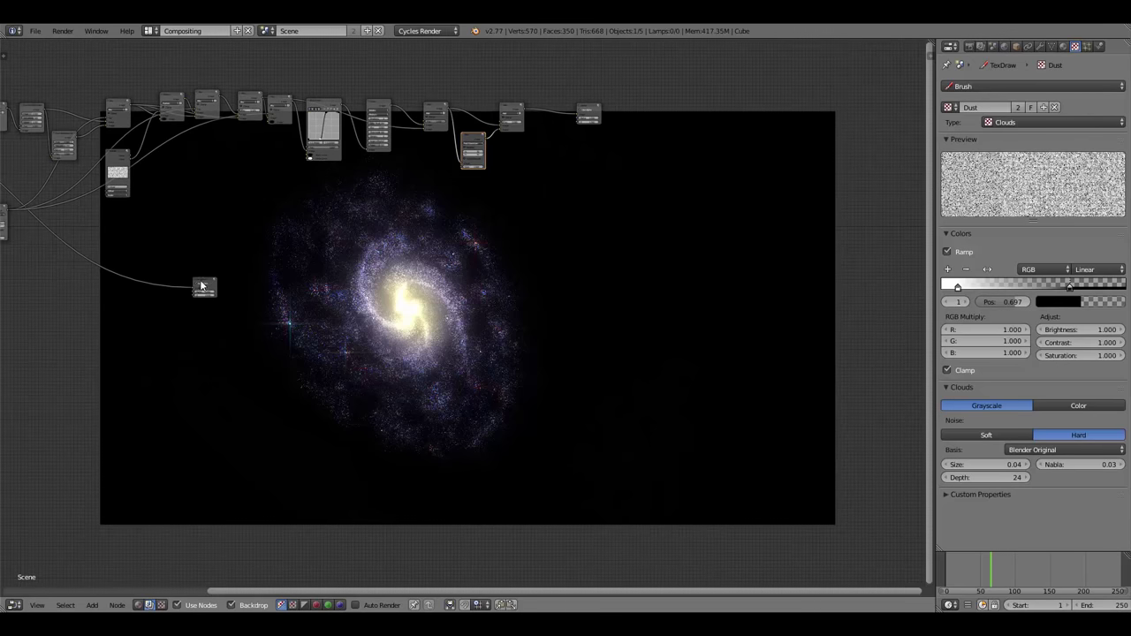
pyautogui.moveTo(202, 285); pyautogui.dragTo(613, 148)
pyautogui.scroll(3, 527, 353)
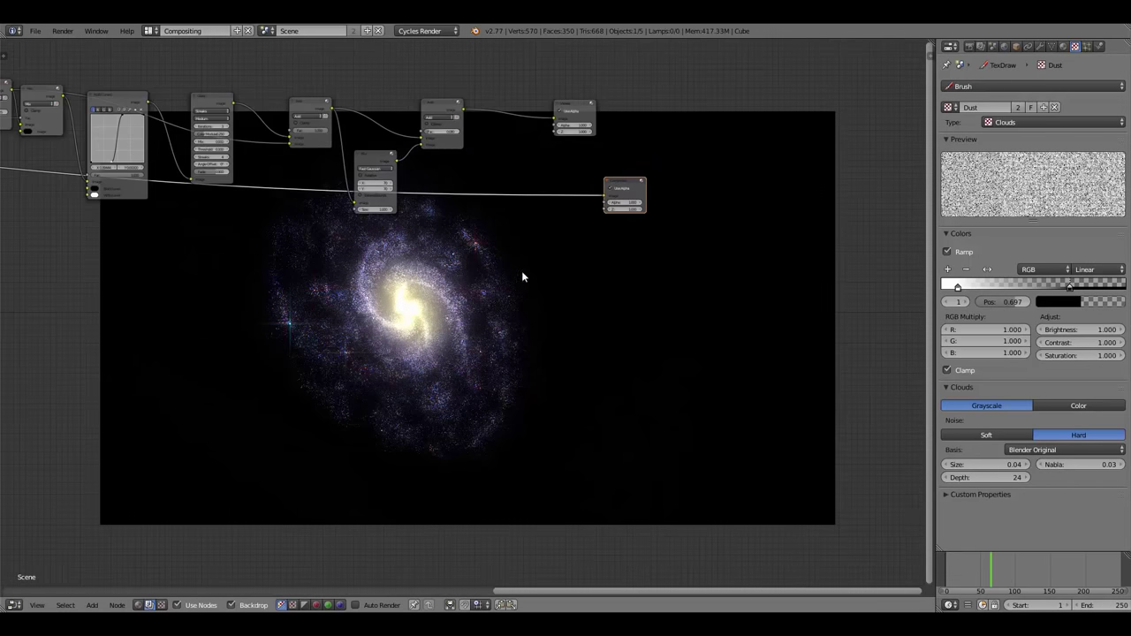
pyautogui.moveTo(522, 276); pyautogui.dragTo(450, 353, button='middle')
pyautogui.scroll(1, 450, 354)
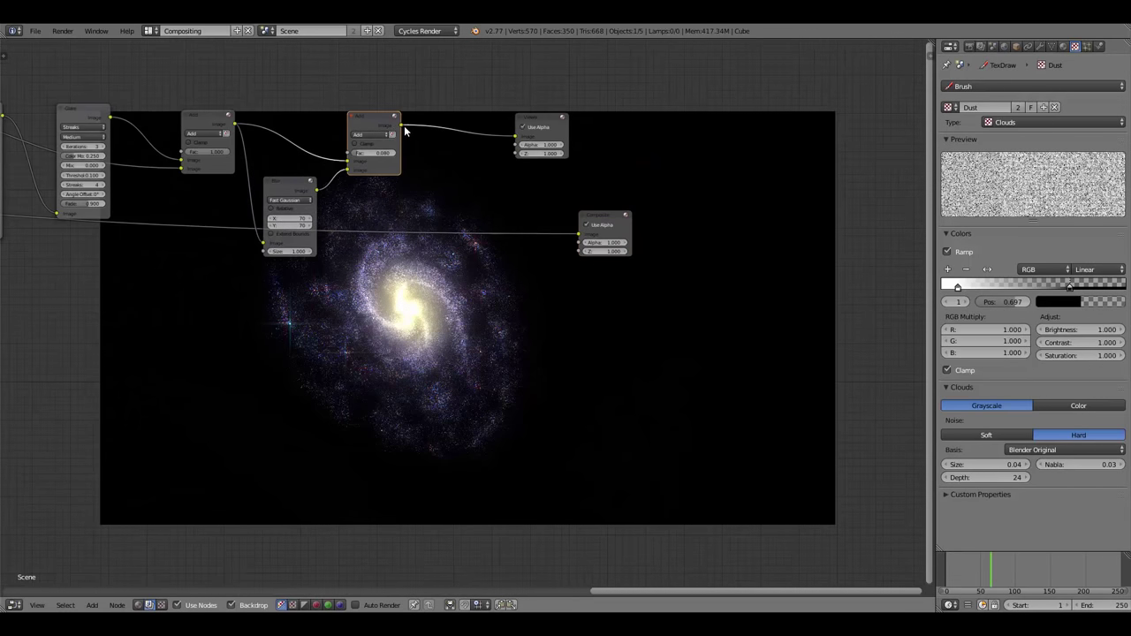
pyautogui.moveTo(402, 126); pyautogui.dragTo(582, 235)
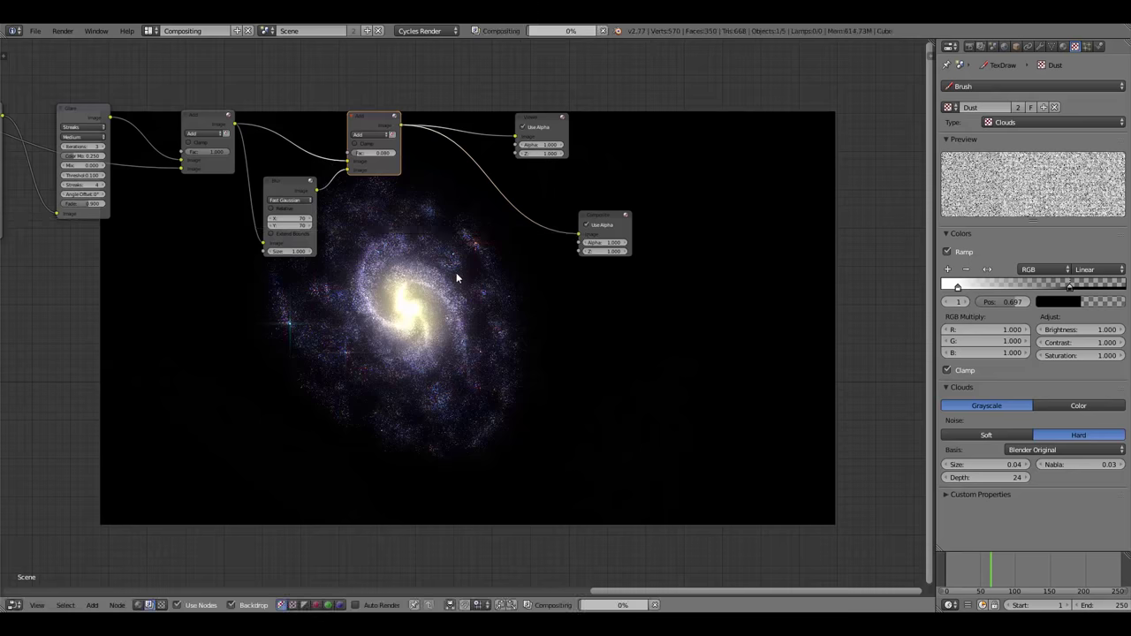
pyautogui.moveTo(494, 283); pyautogui.dragTo(526, 291, button='middle')
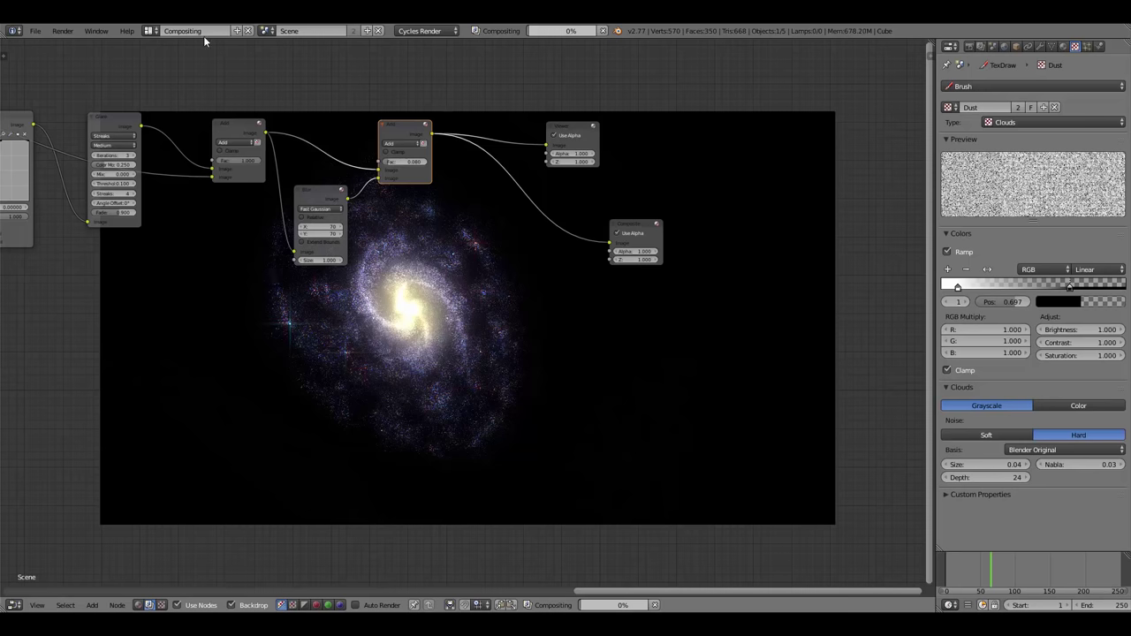
# Switch to the Default screen layout and display the Viewer Node image in the image editor.
pyautogui.click(150, 31)
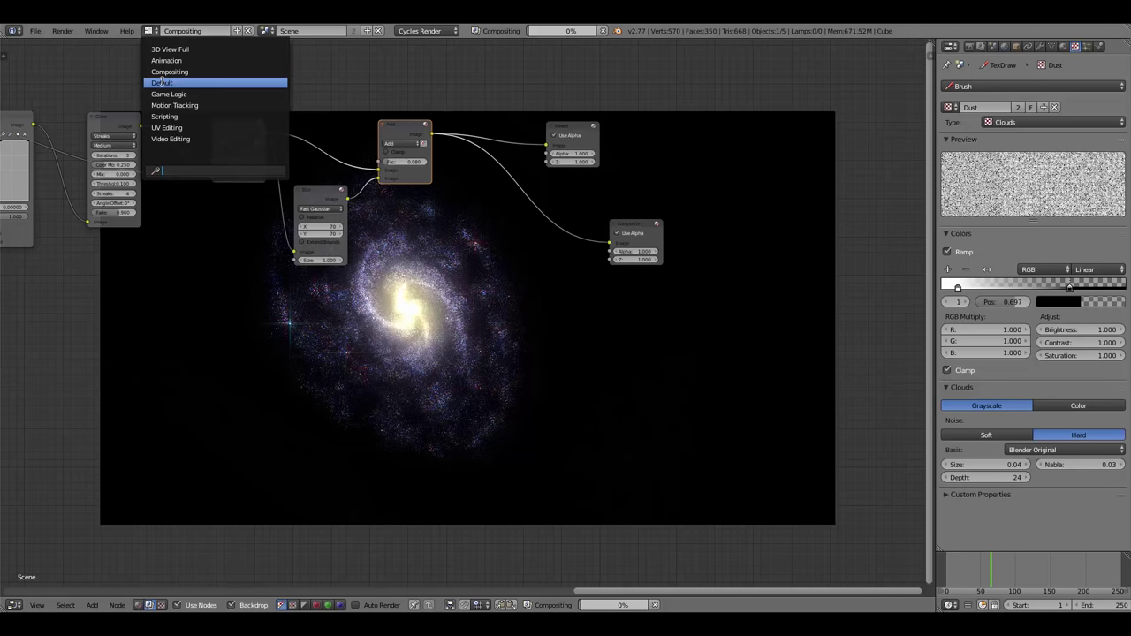
pyautogui.click(162, 82)
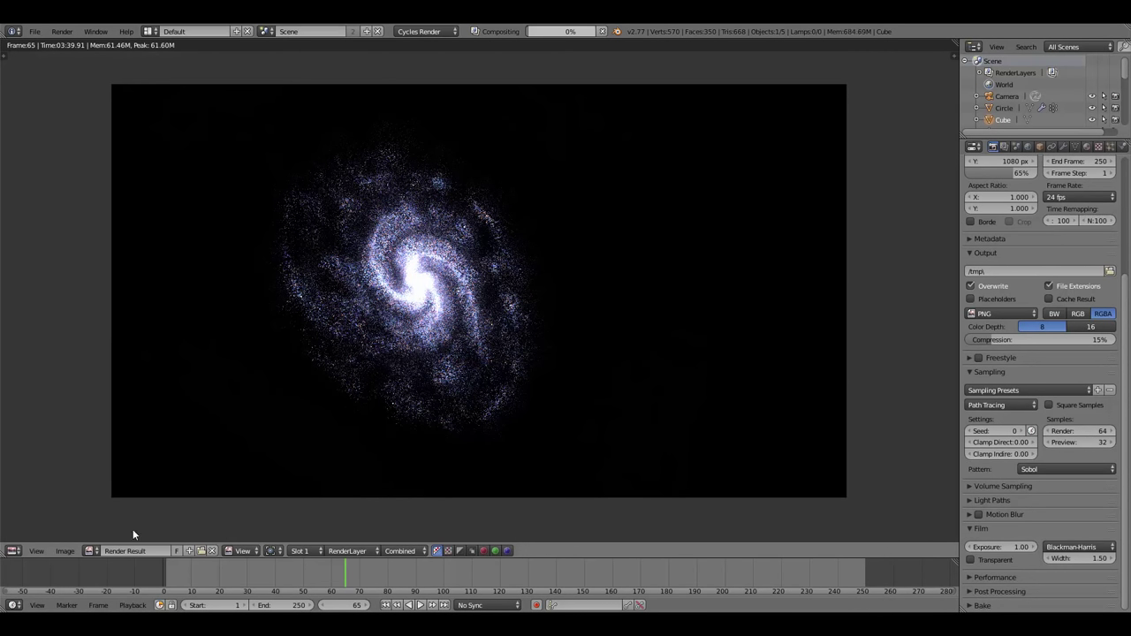
pyautogui.click(92, 550)
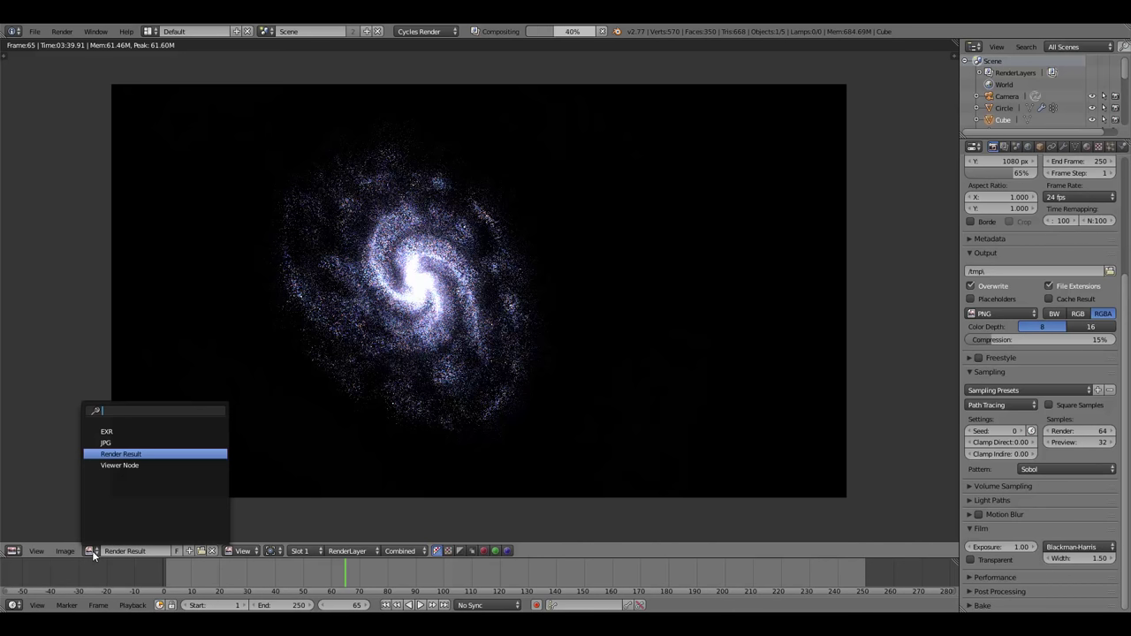
pyautogui.click(122, 463)
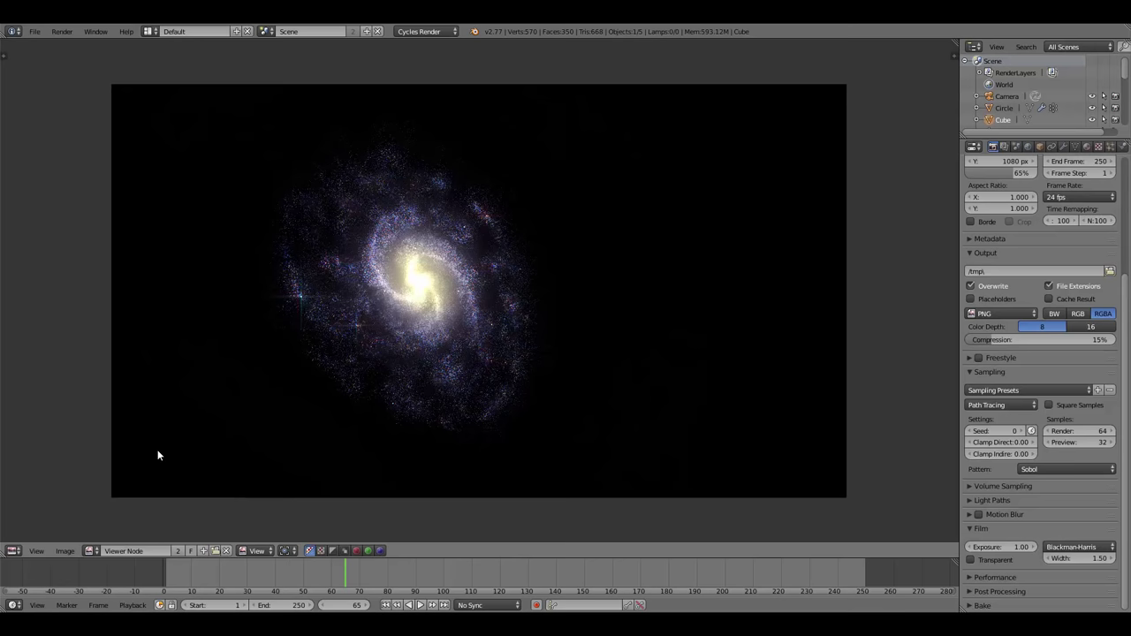
pyautogui.moveTo(693, 429); pyautogui.dragTo(711, 425)
pyautogui.moveTo(190, 279); pyautogui.dragTo(195, 385)
pyautogui.moveTo(629, 384); pyautogui.dragTo(201, 276)
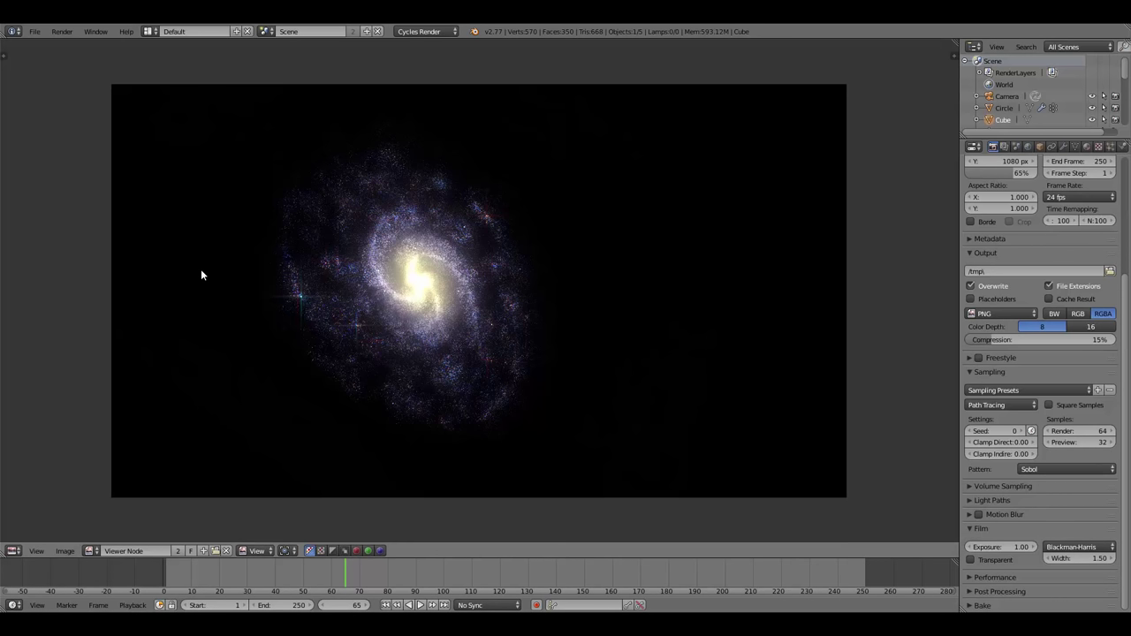